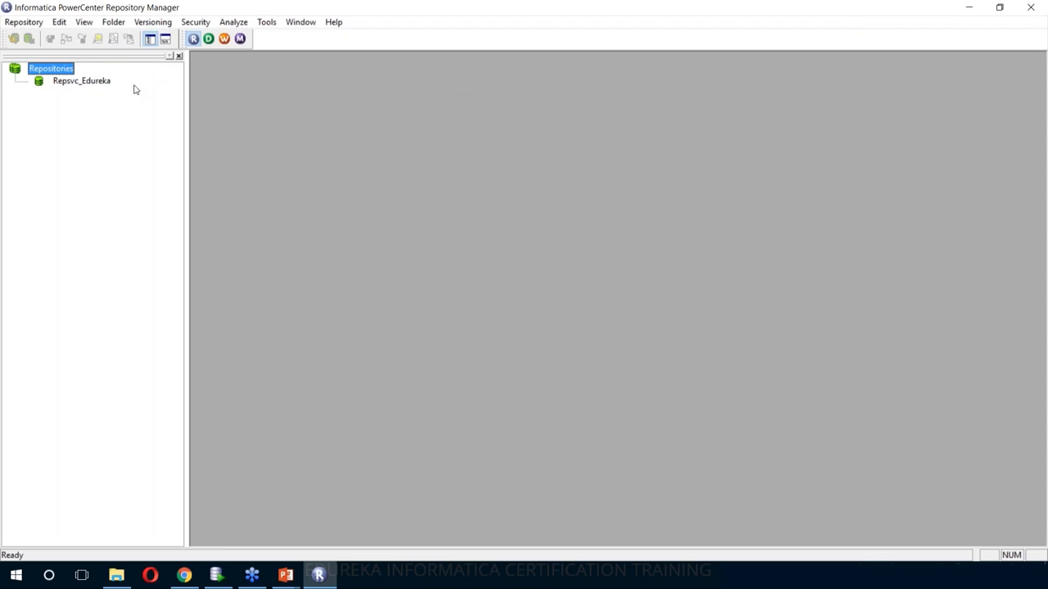
- Log in to the Repsvc_Edureka repository with the repository username and password
{"action": "left_click", "coordinate": [102, 85]}
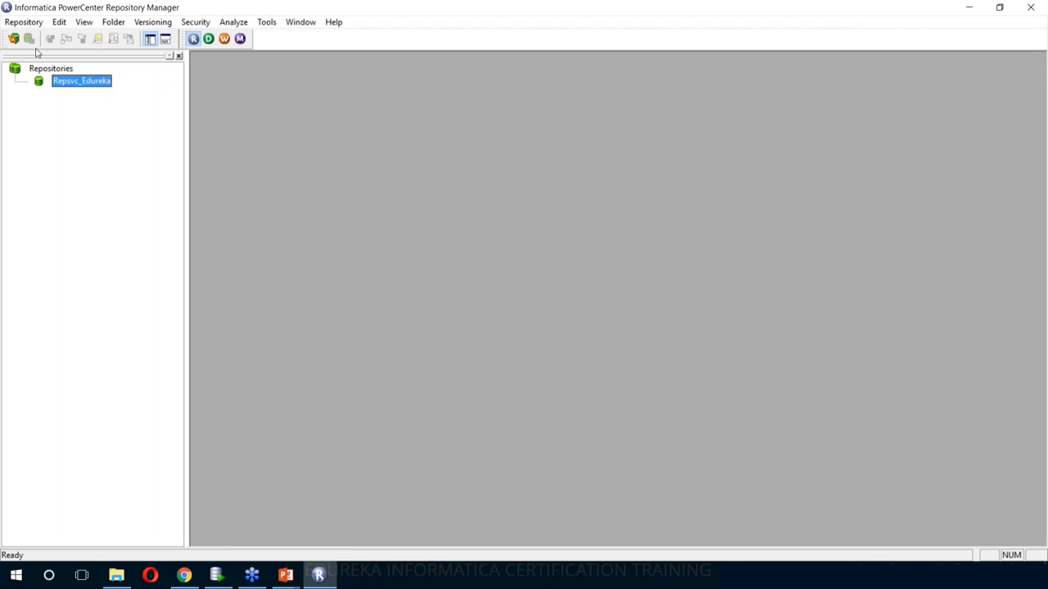
{"action": "left_click", "coordinate": [13, 40]}
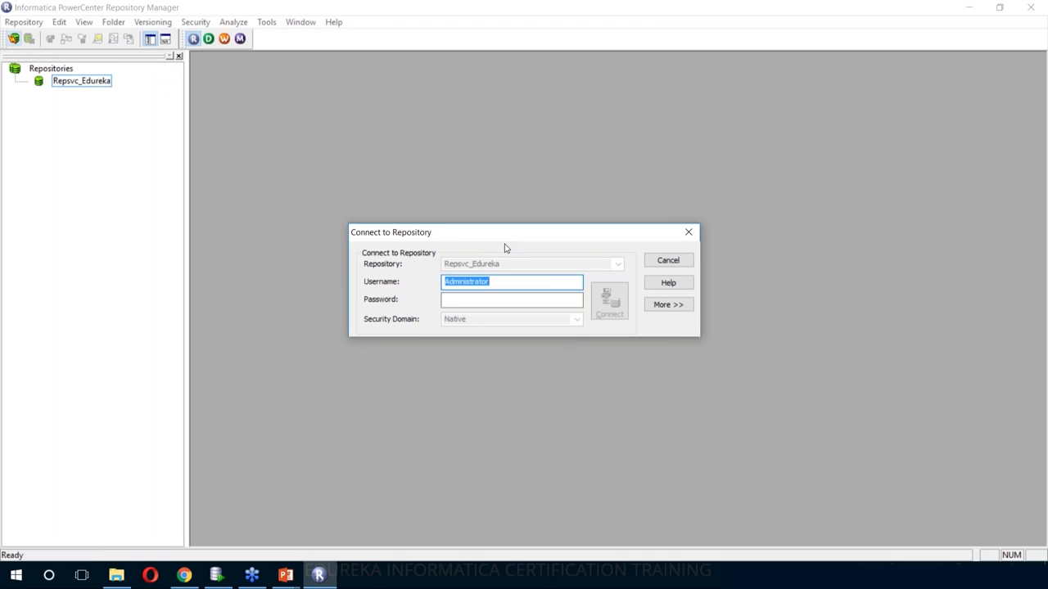
{"action": "left_click", "coordinate": [507, 300]}
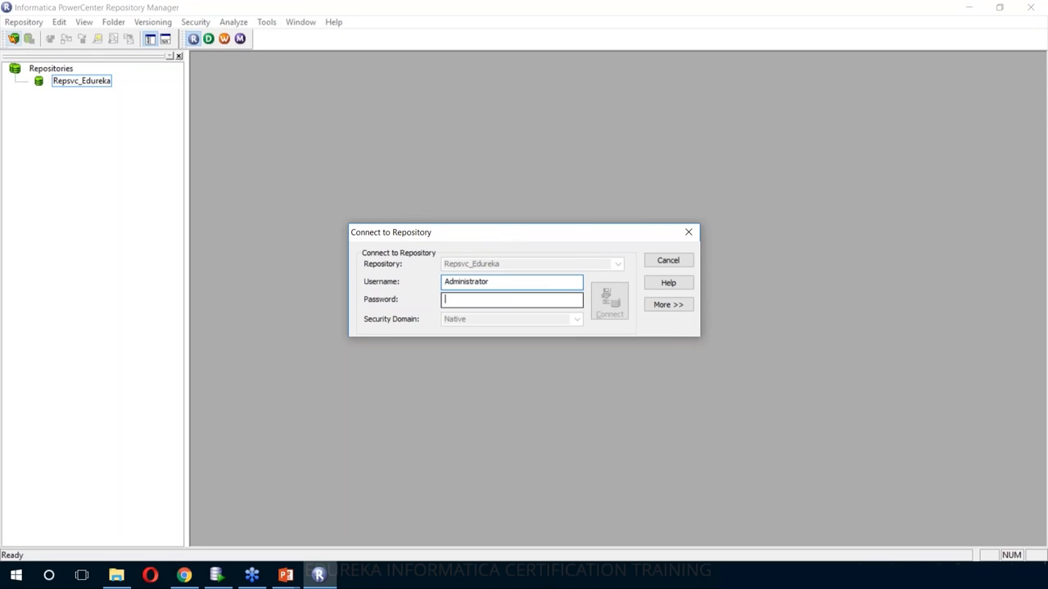
{"action": "key", "text": "ctrl+v"}
{"action": "left_click", "coordinate": [602, 312]}
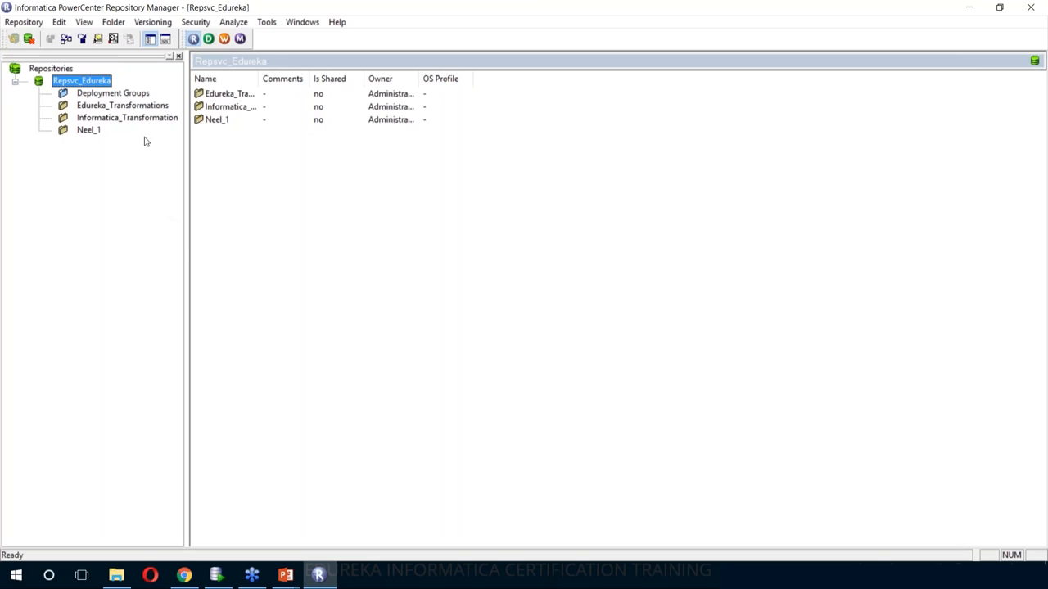
- Create the folder Informatica_Transformation_Edureka and acknowledge the folder-created message
{"action": "left_click", "coordinate": [122, 25]}
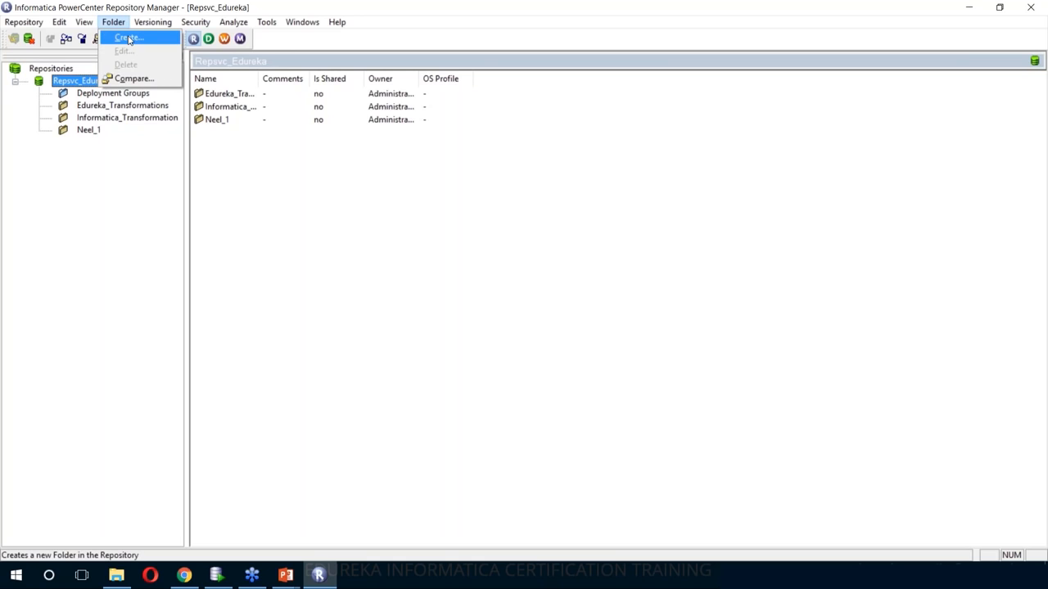
{"action": "left_click", "coordinate": [127, 39]}
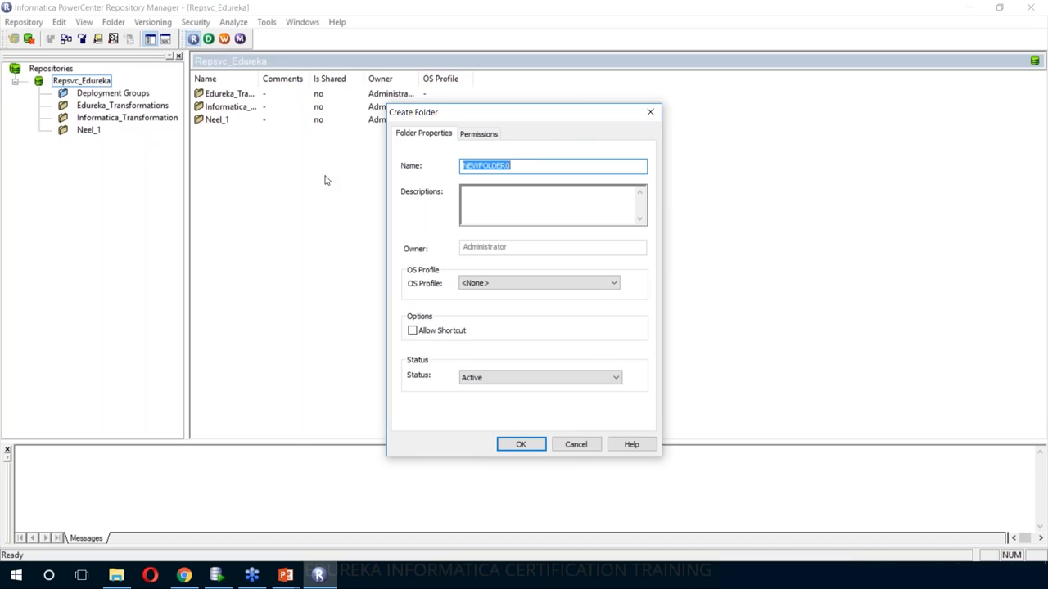
{"action": "type", "text": "Informatica_Transformation_Edureka"}
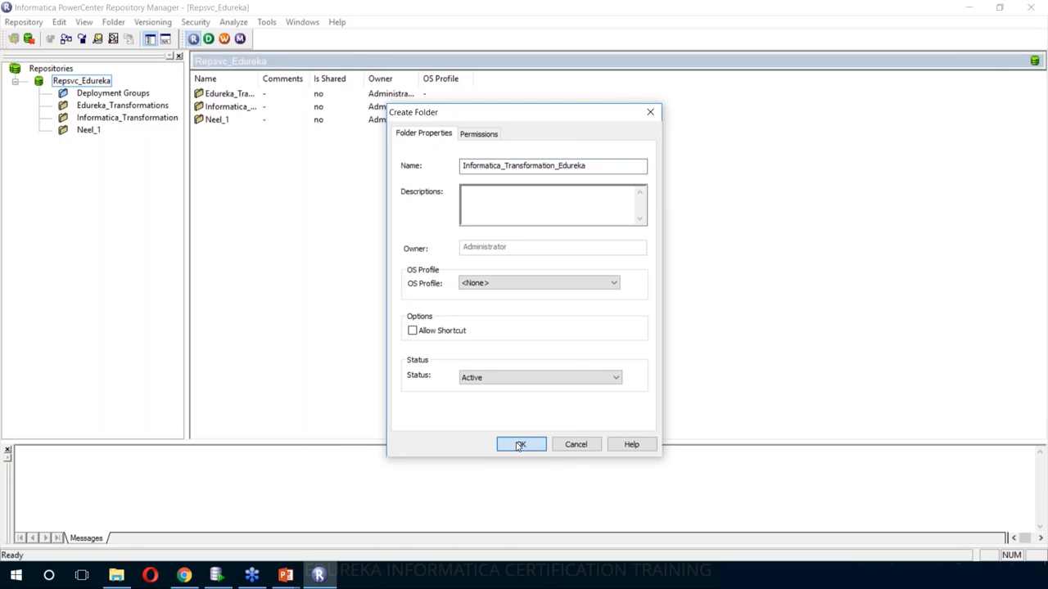
{"action": "left_click", "coordinate": [518, 445]}
{"action": "left_click", "coordinate": [589, 321]}
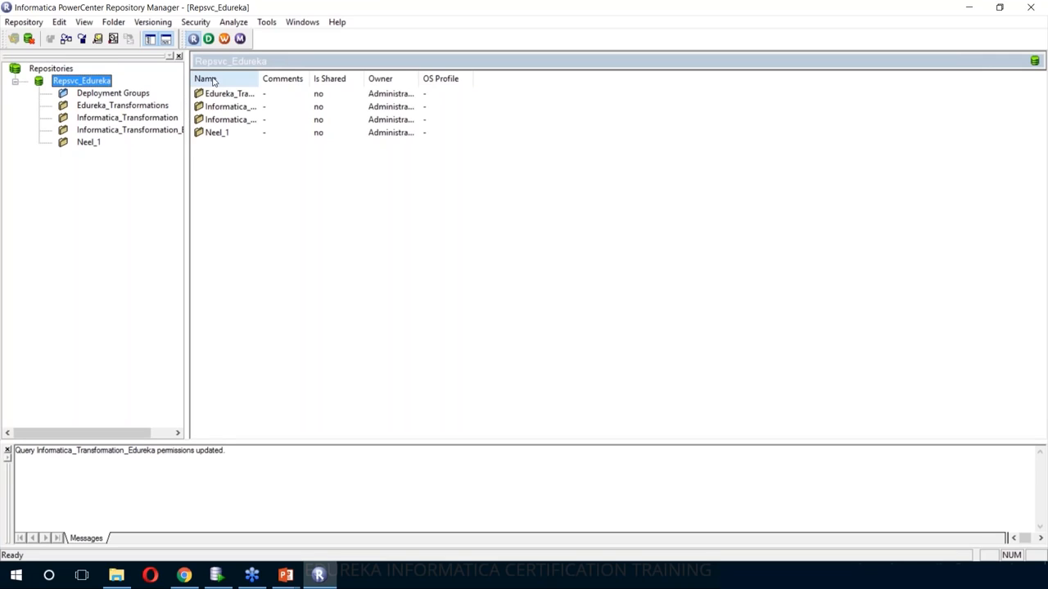
- Launch Designer, then connect to and open the Informatica_Transformation_Edureka folder
{"action": "left_click", "coordinate": [210, 44]}
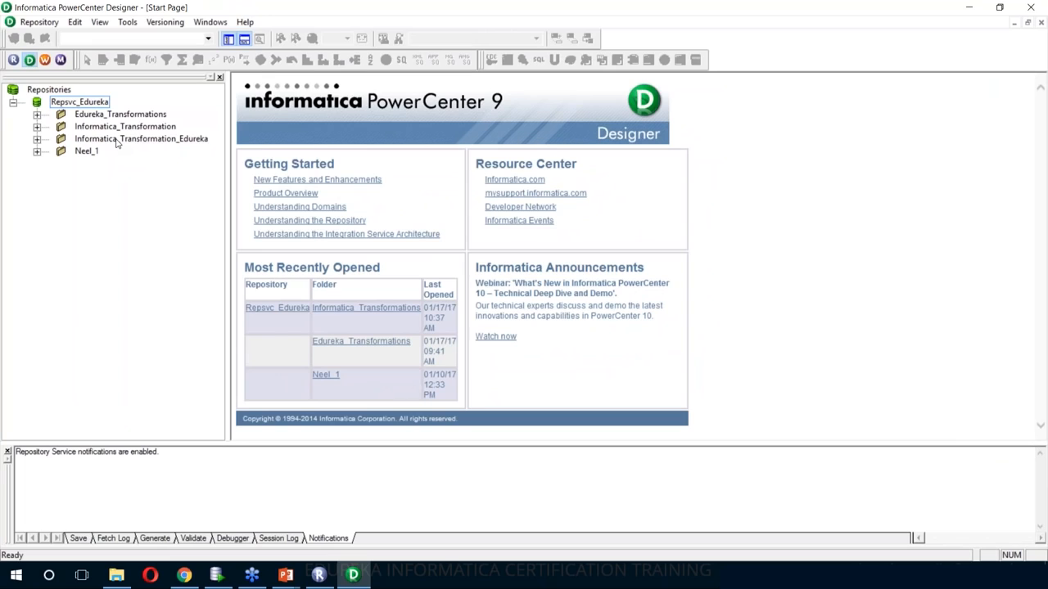
{"action": "left_click", "coordinate": [119, 141]}
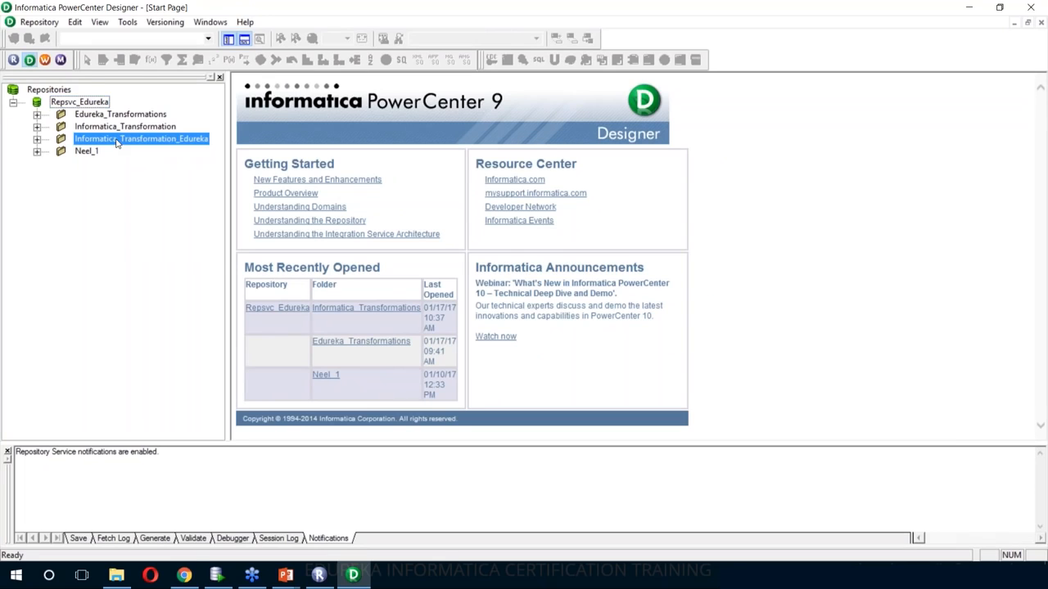
{"action": "right_click", "coordinate": [120, 141]}
{"action": "left_click", "coordinate": [155, 182]}
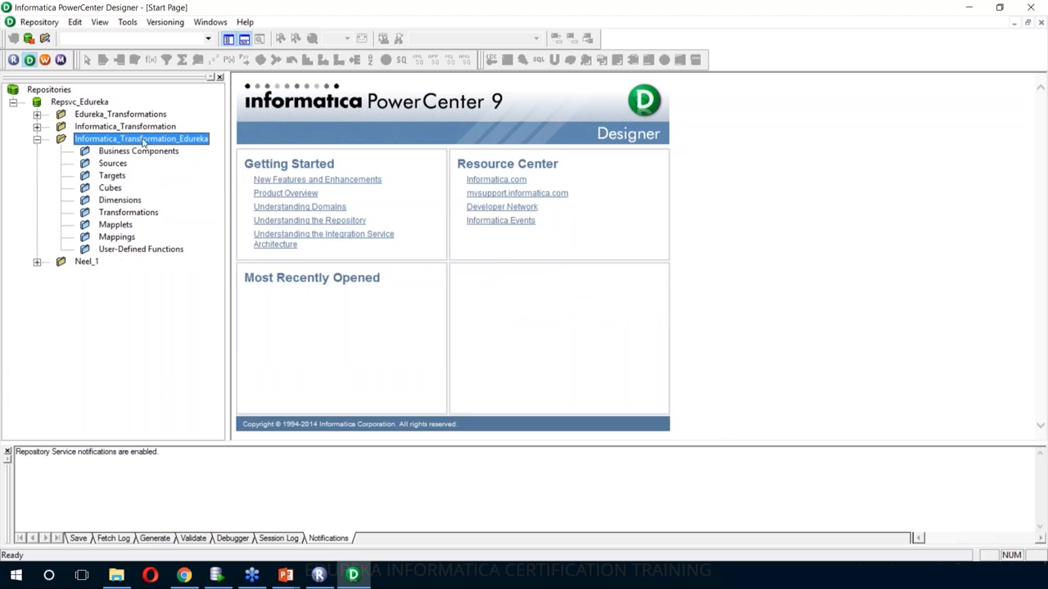
{"action": "right_click", "coordinate": [143, 140]}
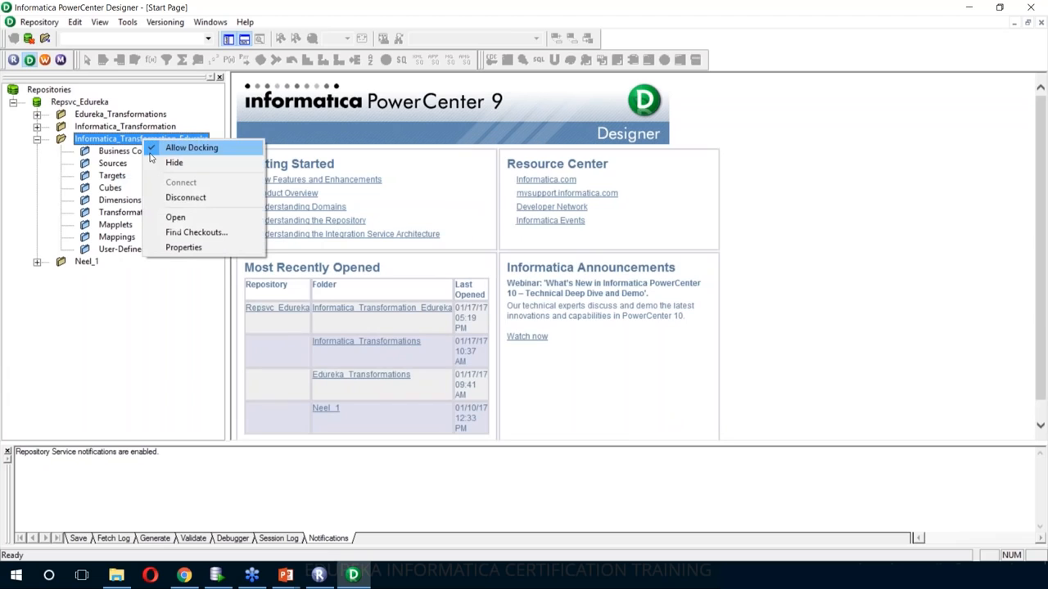
{"action": "left_click", "coordinate": [176, 218]}
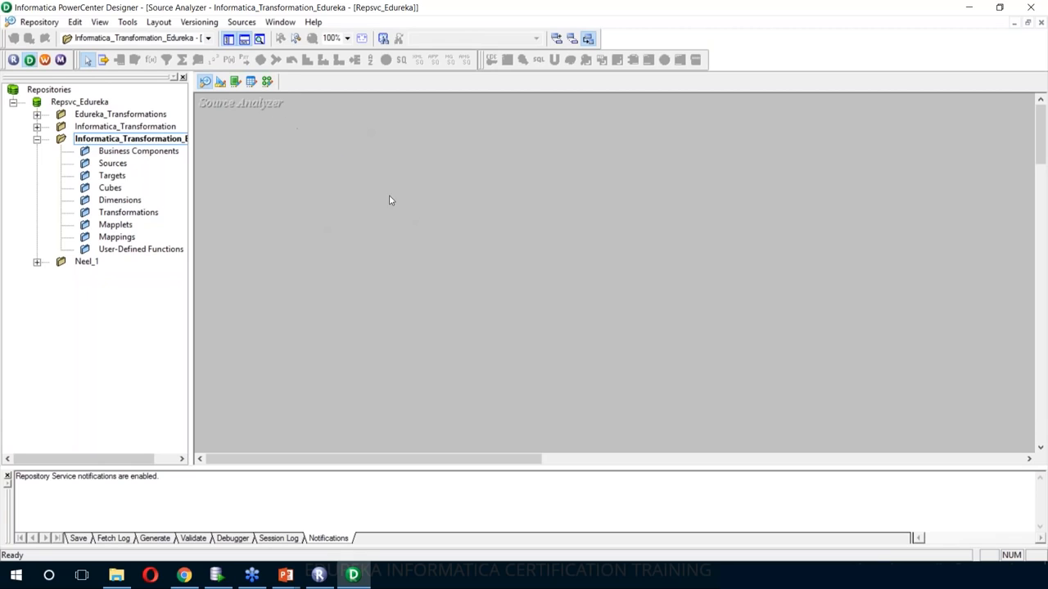
- Begin a source import from the ORACLEXE_HR_SRC ODBC data source
{"action": "left_click", "coordinate": [242, 22]}
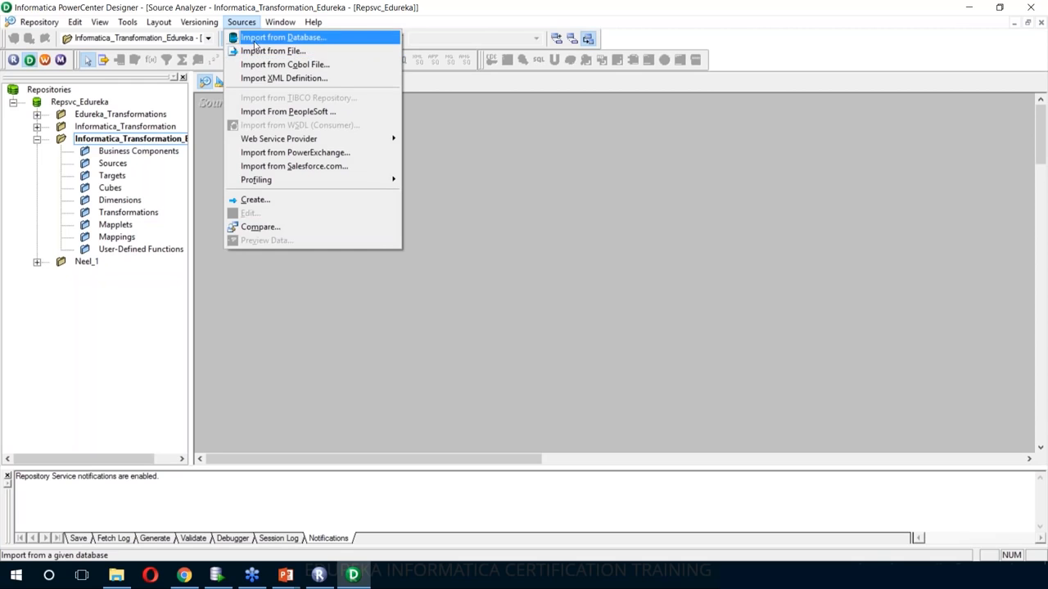
{"action": "left_click", "coordinate": [255, 38]}
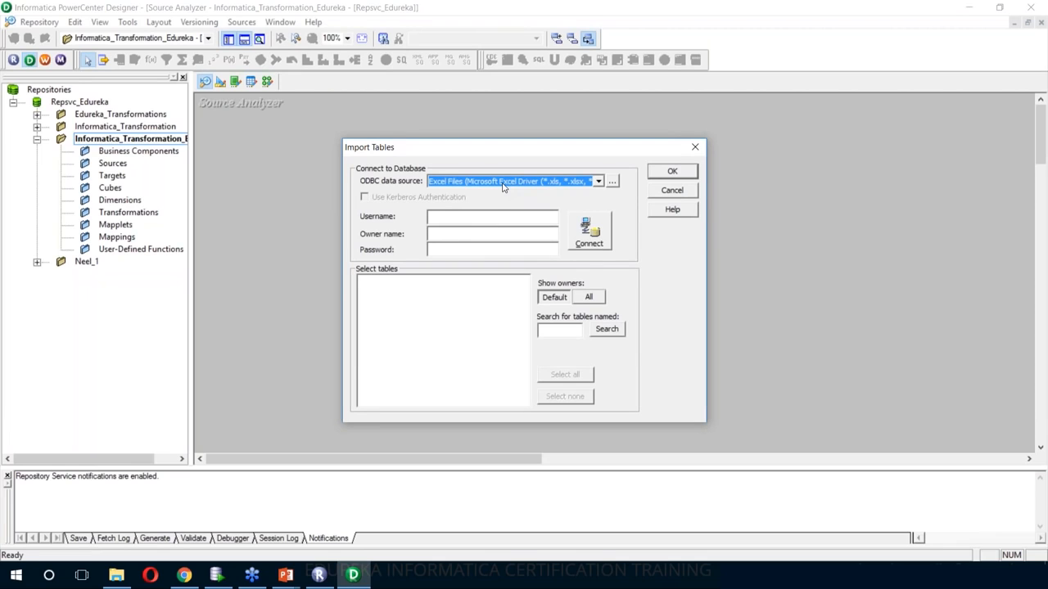
{"action": "left_click", "coordinate": [613, 185]}
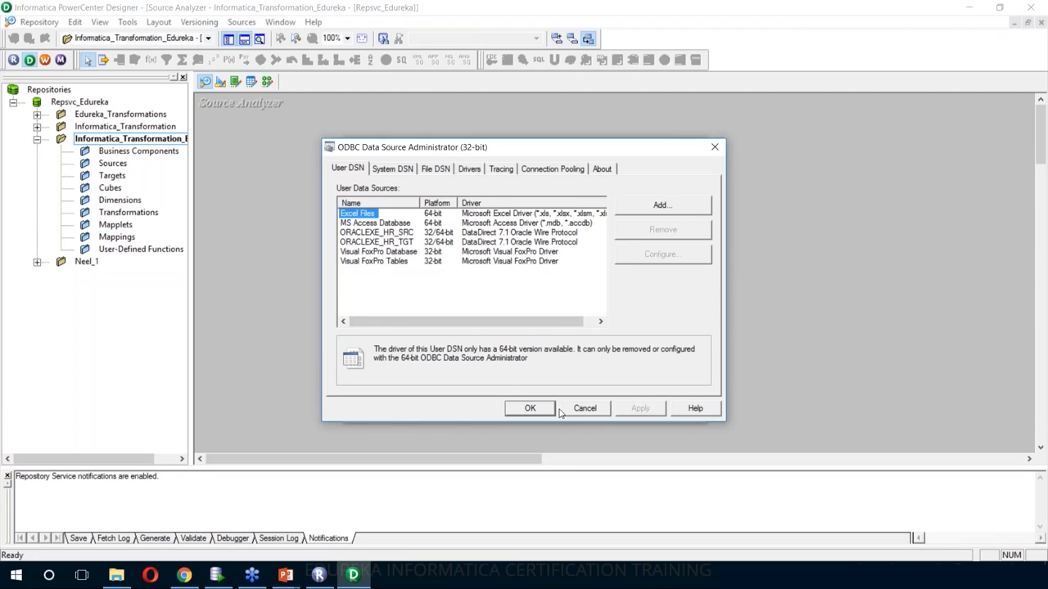
{"action": "left_click", "coordinate": [528, 412]}
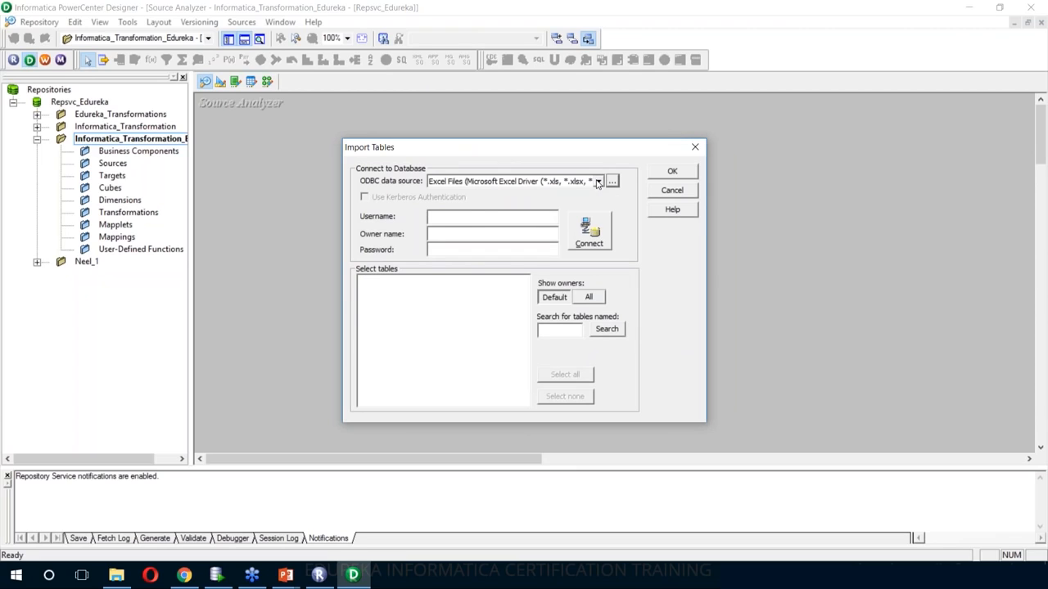
{"action": "left_click", "coordinate": [599, 182]}
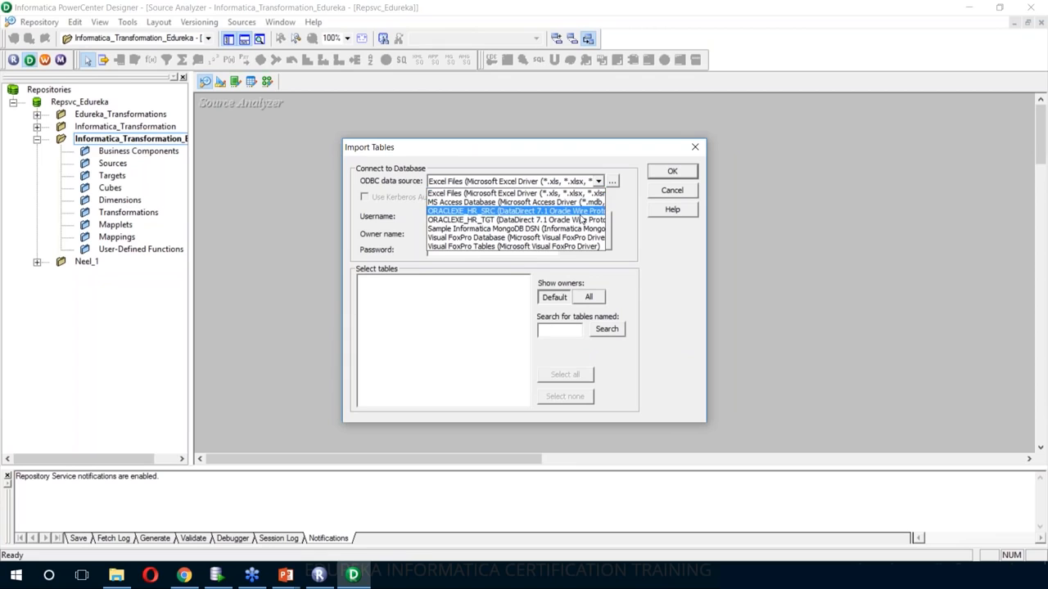
{"action": "left_click", "coordinate": [541, 216]}
- Connect to the source database as user HR with its password
{"action": "left_click", "coordinate": [502, 216]}
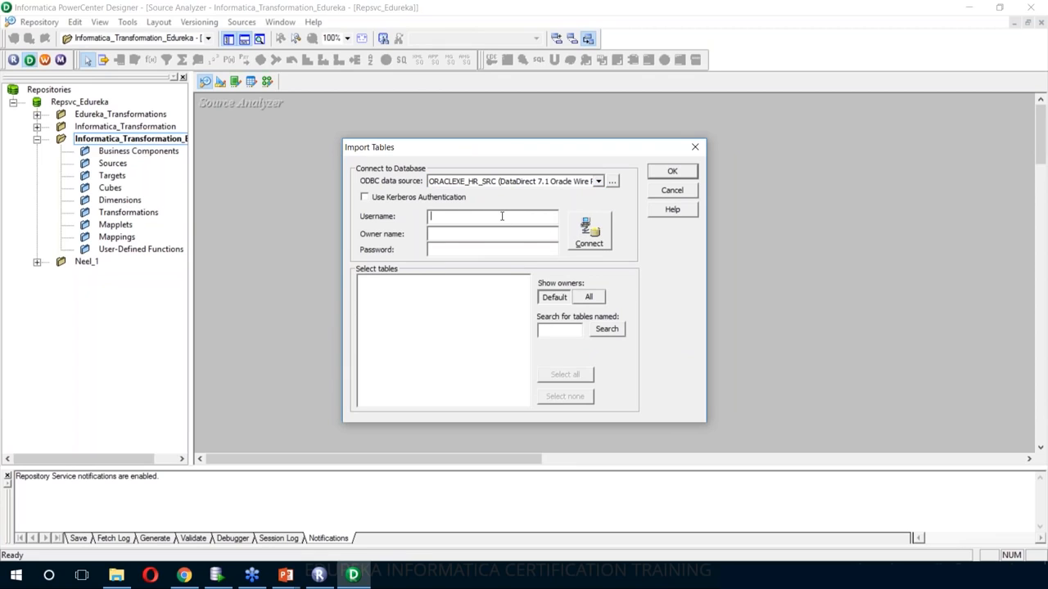
{"action": "type", "text": "HR"}
{"action": "key", "text": "Tab"}
{"action": "type", "text": "hr"}
{"action": "left_click", "coordinate": [589, 244]}
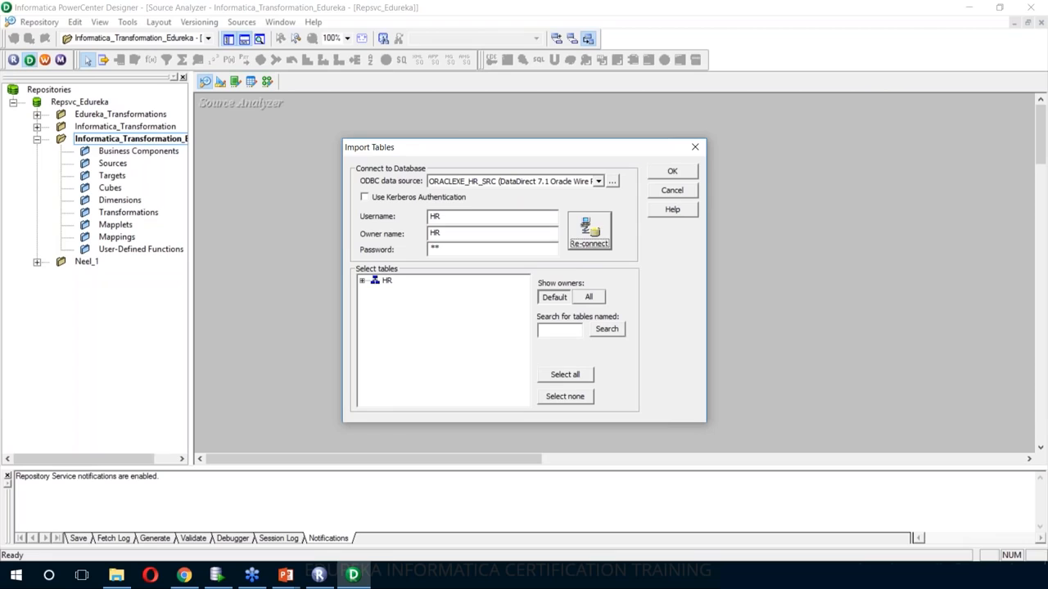
- Import the HR schema's DEPARTMENTS and EMPLOYEES tables as source definitions
{"action": "left_click", "coordinate": [363, 282]}
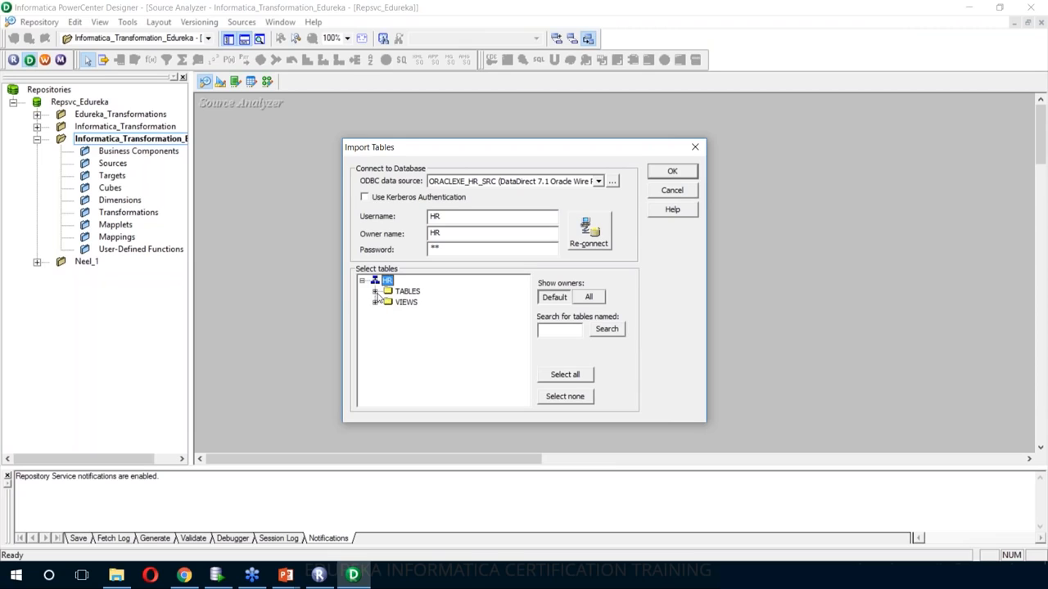
{"action": "left_click", "coordinate": [376, 292]}
{"action": "left_click", "coordinate": [432, 314]}
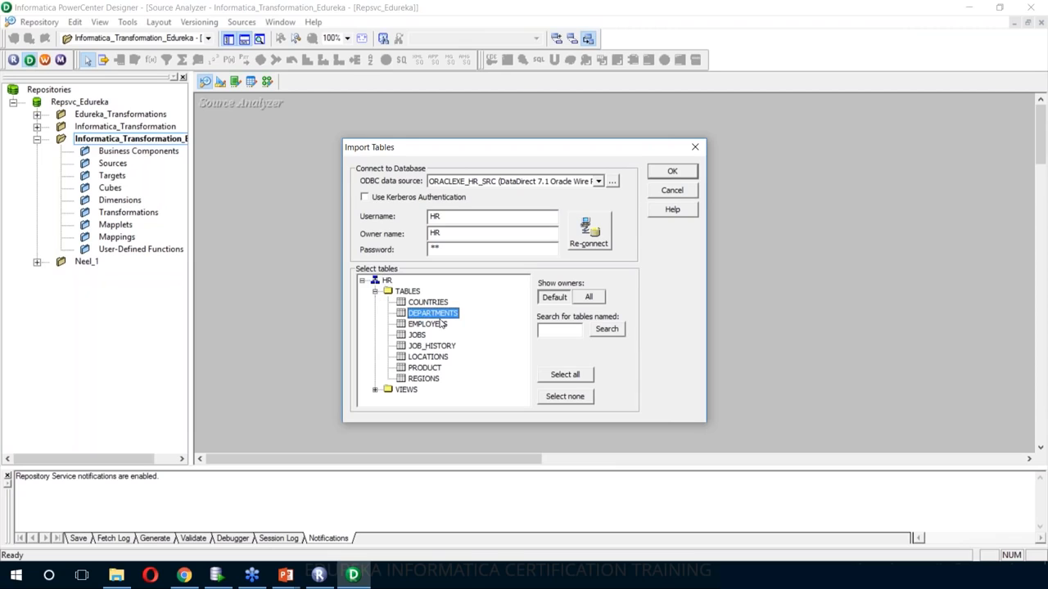
{"action": "left_click", "coordinate": [442, 325], "text": "ctrl"}
{"action": "left_click", "coordinate": [670, 179]}
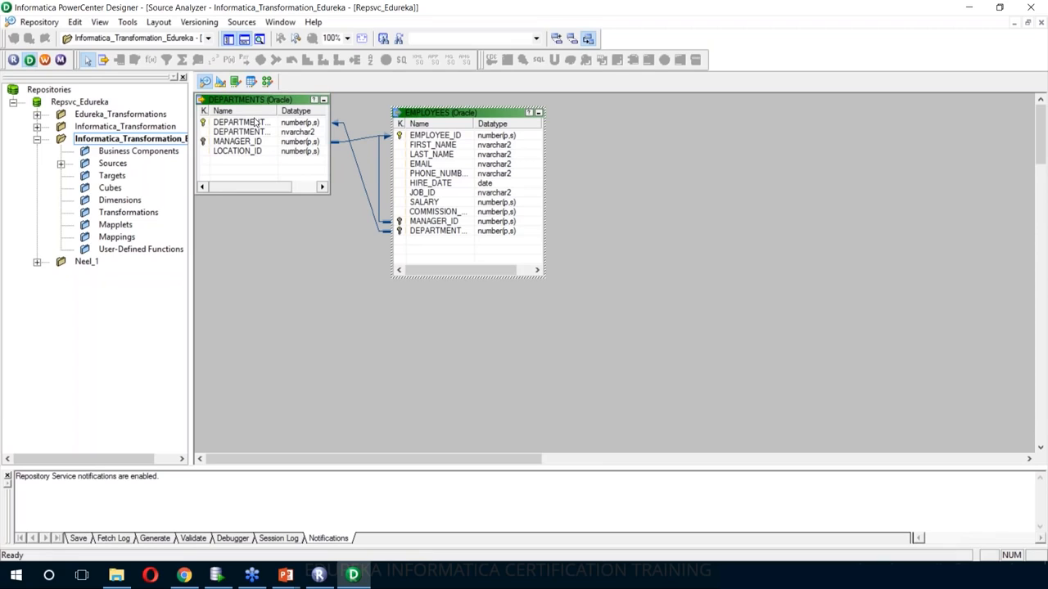
{"action": "left_click_drag", "start_coordinate": [328, 194], "coordinate": [355, 297]}
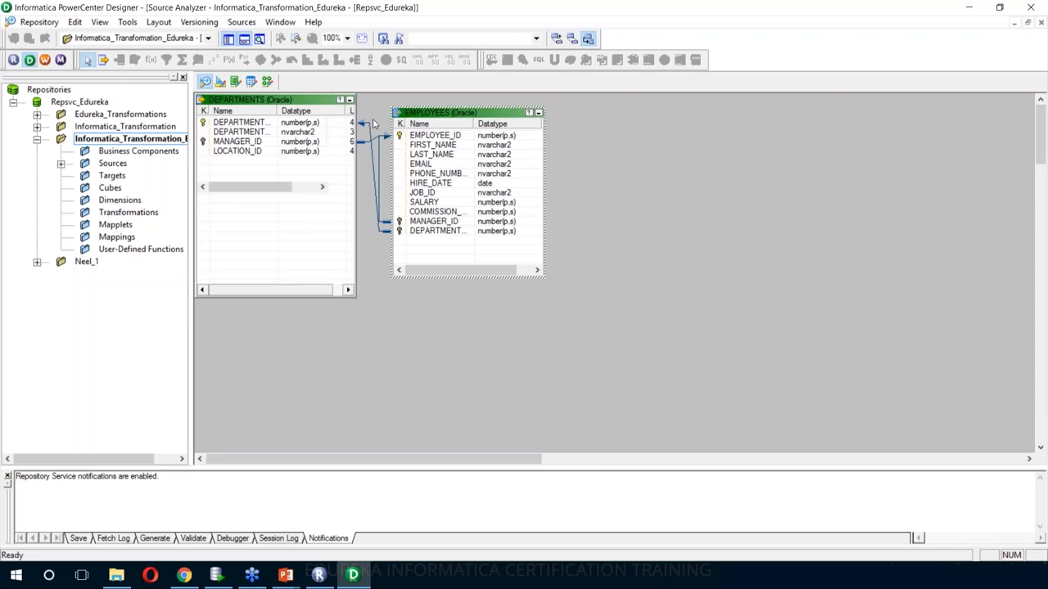
{"action": "left_click", "coordinate": [267, 82]}
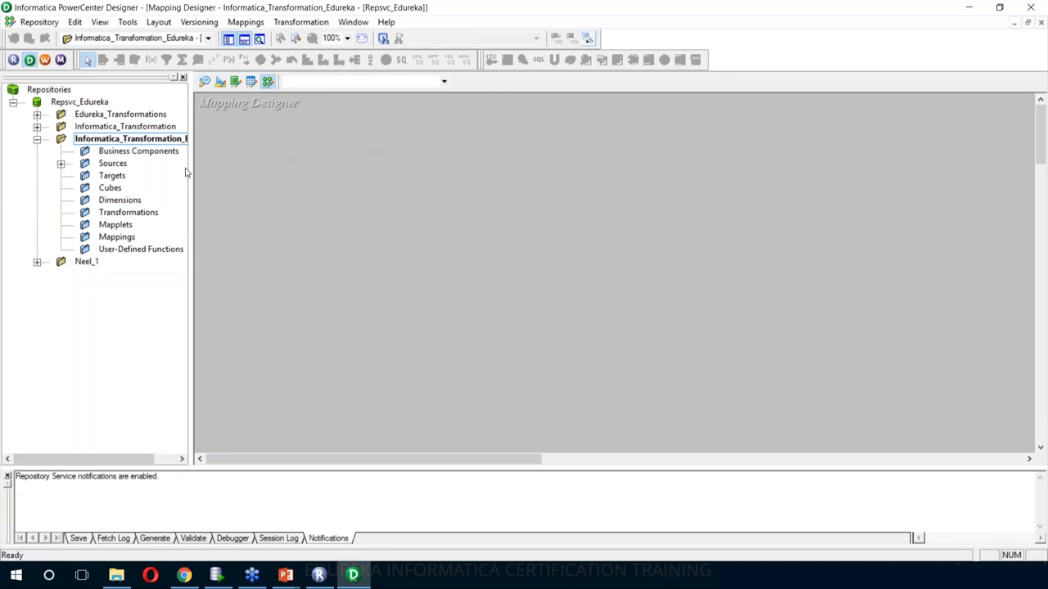
- Drag the EMPLOYEES source onto the canvas, naming the new mapping m_sq_employees_dept
{"action": "double_click", "coordinate": [111, 164]}
{"action": "left_click", "coordinate": [164, 200]}
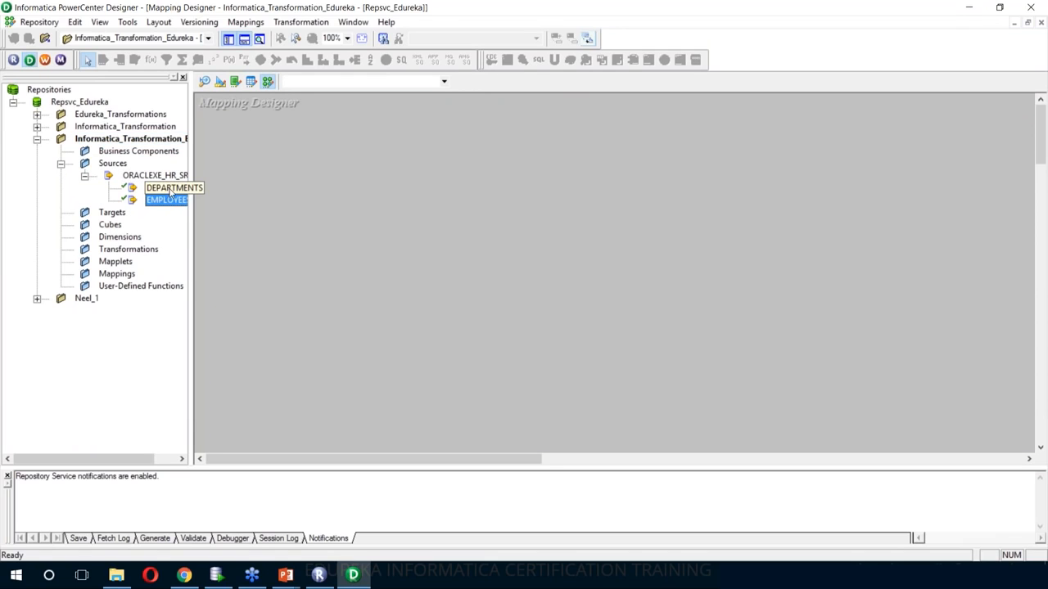
{"action": "left_click_drag", "start_coordinate": [167, 200], "coordinate": [358, 193]}
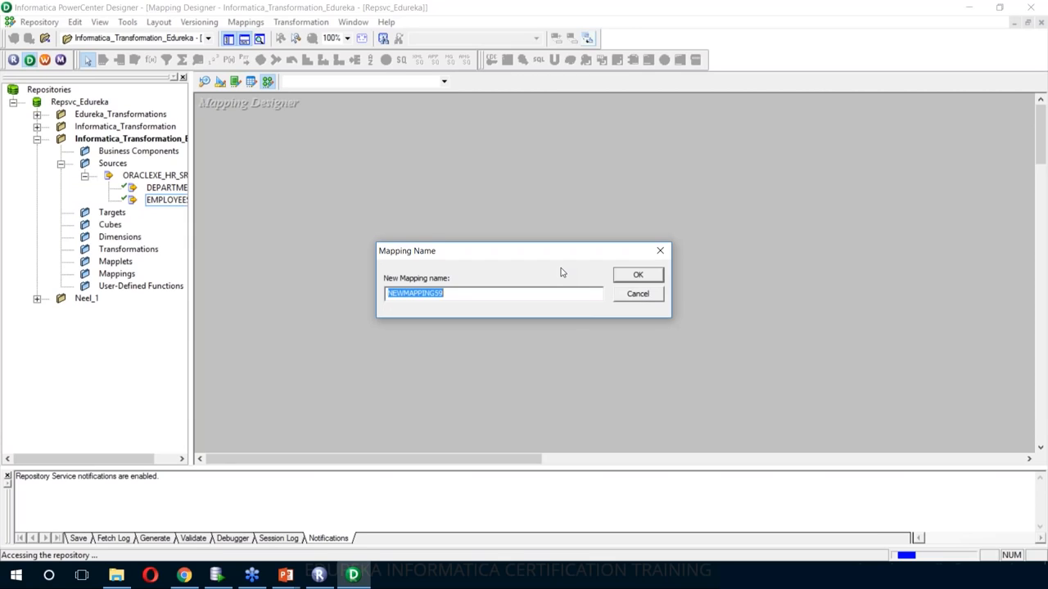
{"action": "type", "text": "m_sq_"}
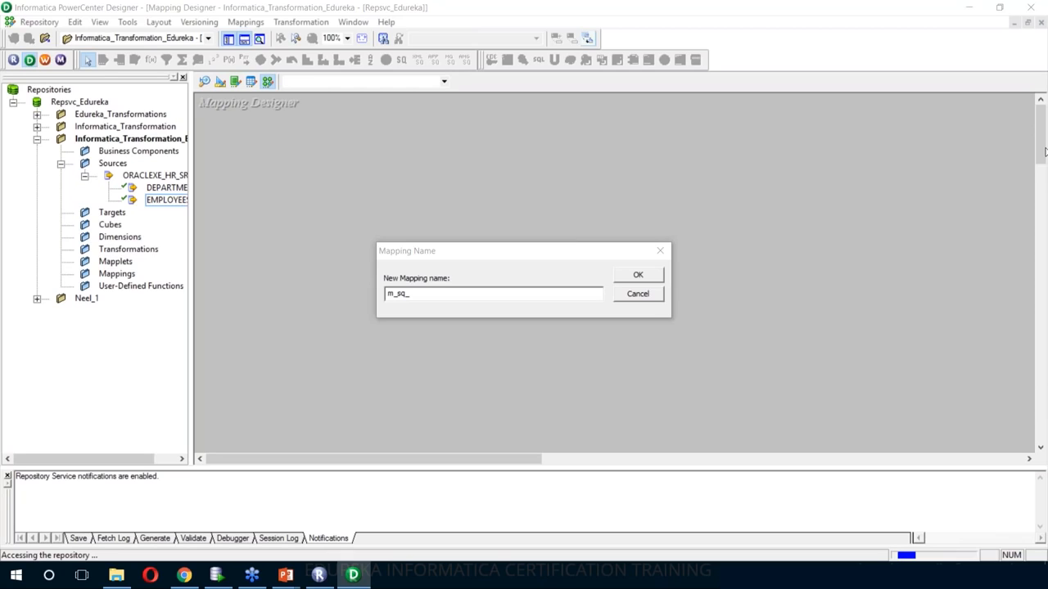
{"action": "left_click", "coordinate": [425, 294]}
{"action": "type", "text": "employees_dept"}
{"action": "left_click", "coordinate": [583, 271]}
{"action": "left_click", "coordinate": [637, 276]}
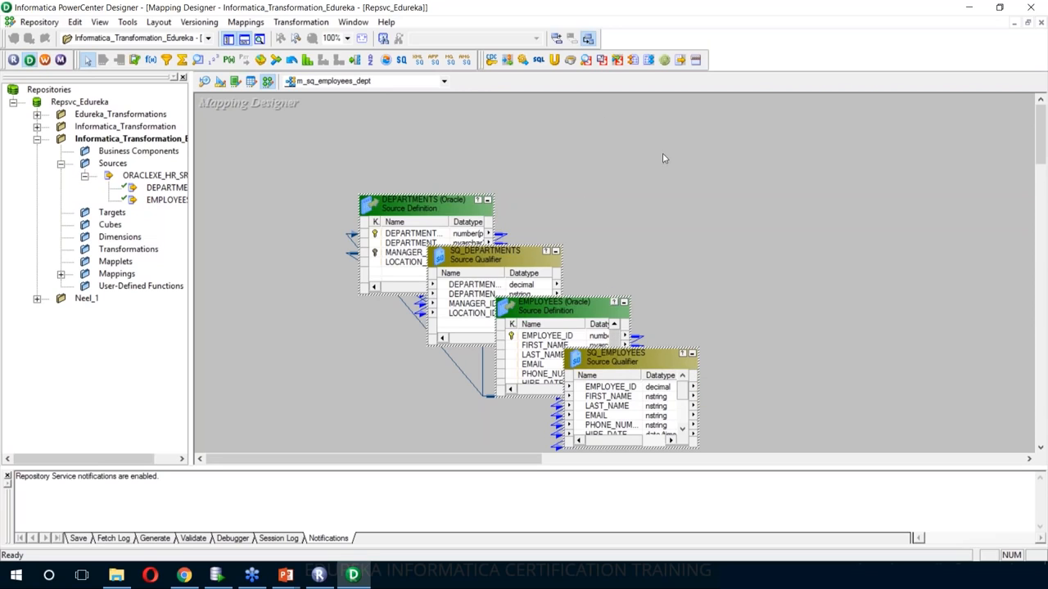
{"action": "right_click", "coordinate": [673, 128]}
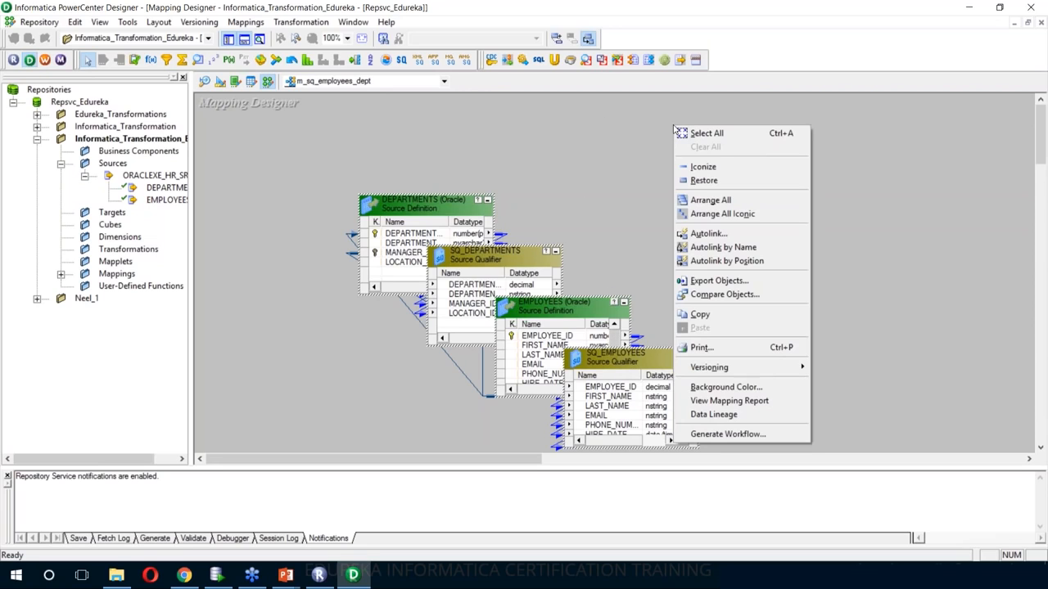
{"action": "left_click", "coordinate": [706, 200]}
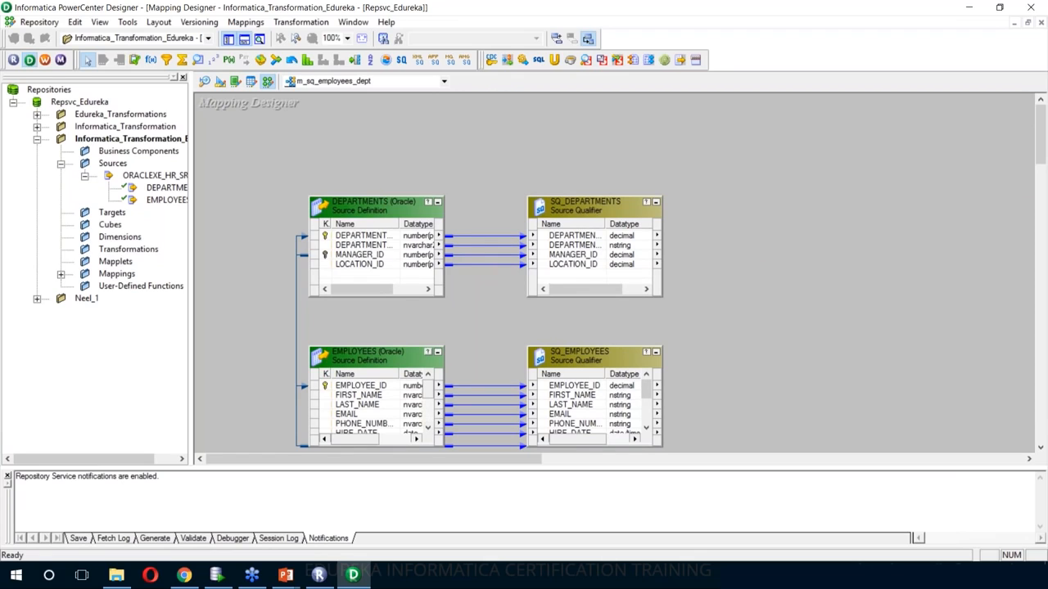
{"action": "left_click_drag", "start_coordinate": [377, 290], "coordinate": [396, 291]}
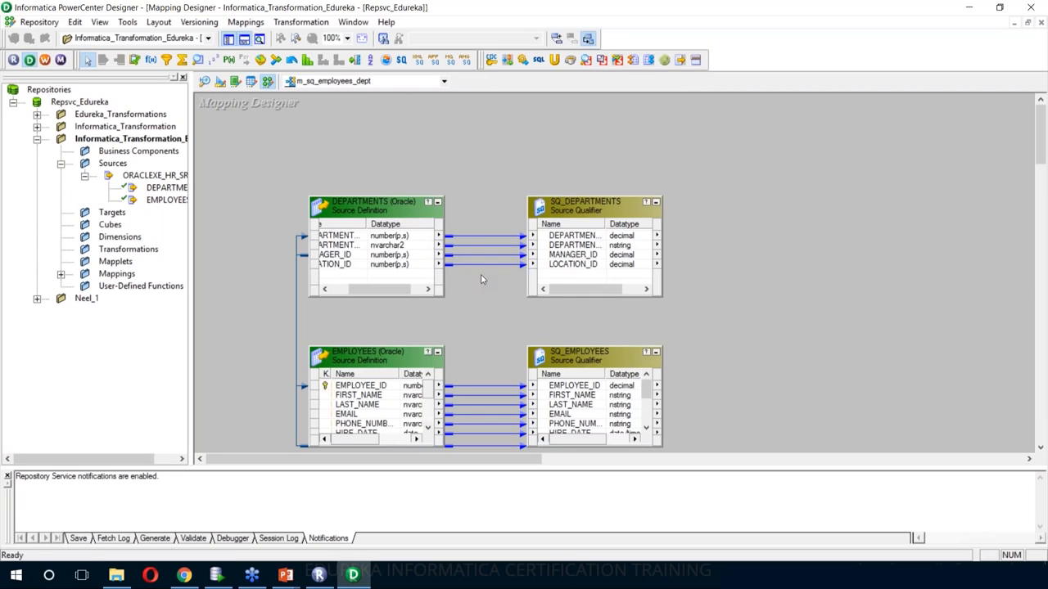
{"action": "mouse_move", "coordinate": [471, 269]}
{"action": "left_click", "coordinate": [592, 204]}
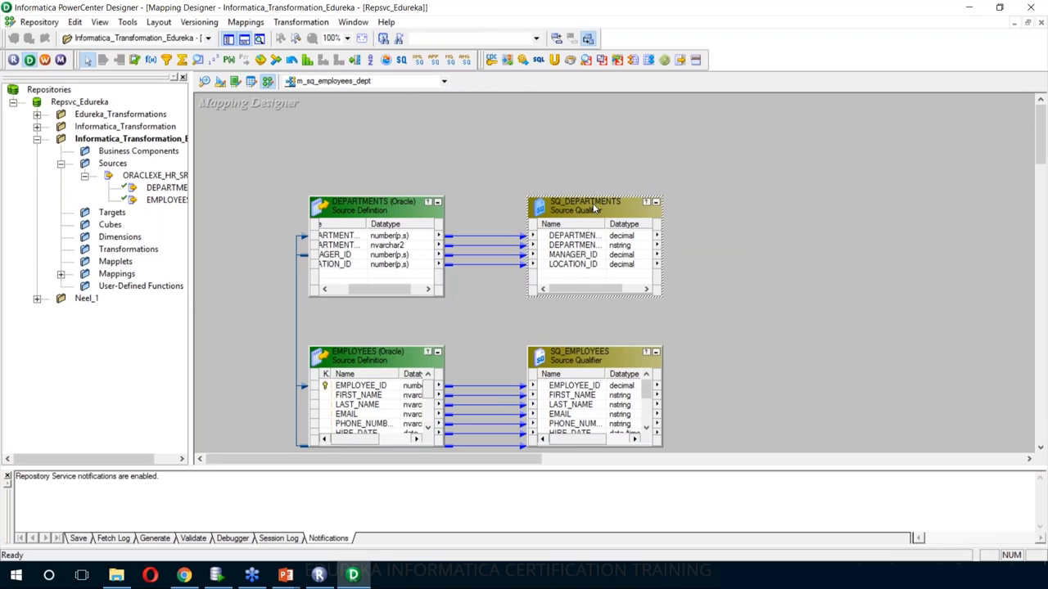
- Delete SQ_DEPARTMENTS, then link DEPARTMENT_ID, DEPARTMENT_NAME and LOCATION_ID from DEPARTMENTS into SQ_EMPLOYEES
{"action": "key", "text": "Delete"}
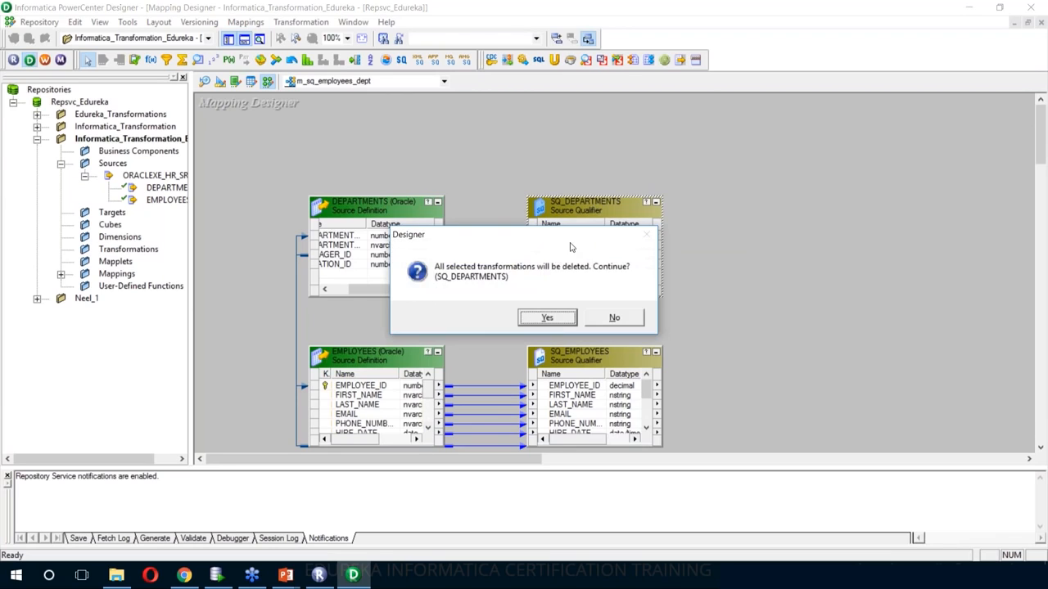
{"action": "left_click", "coordinate": [546, 316]}
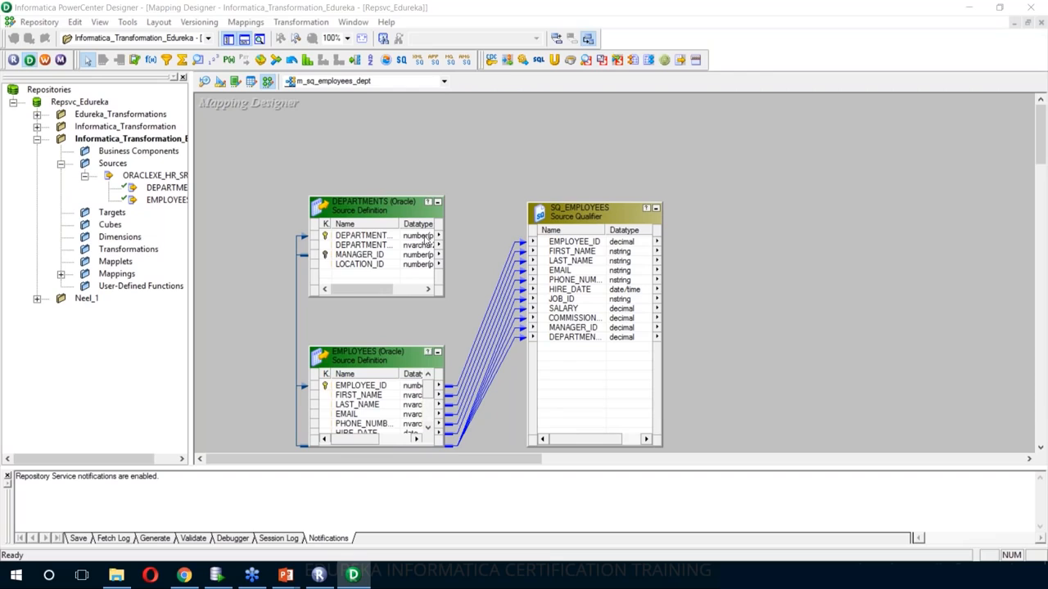
{"action": "left_click_drag", "start_coordinate": [397, 226], "coordinate": [409, 225]}
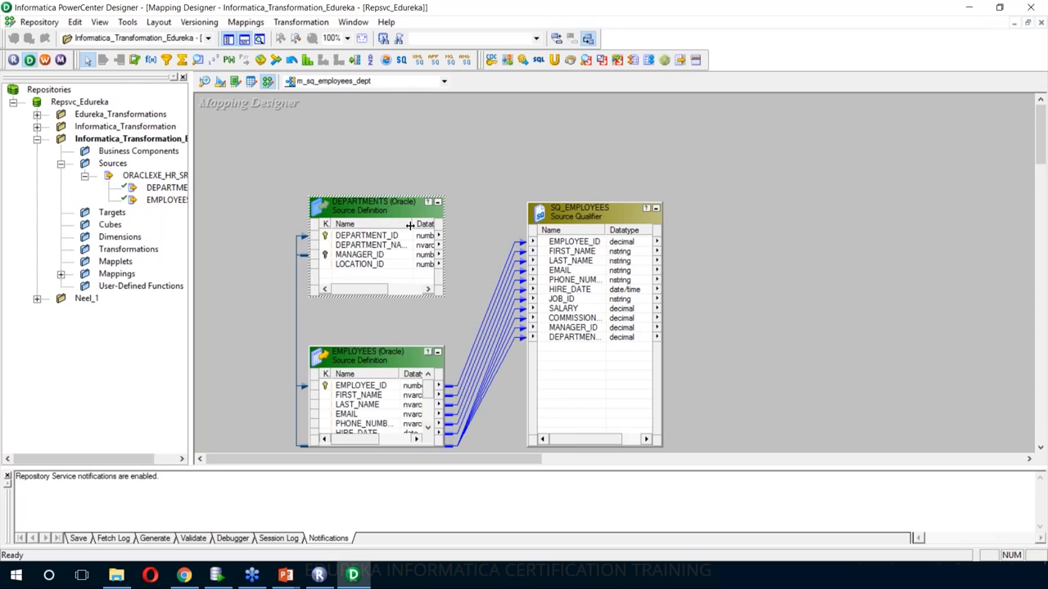
{"action": "left_click", "coordinate": [395, 235]}
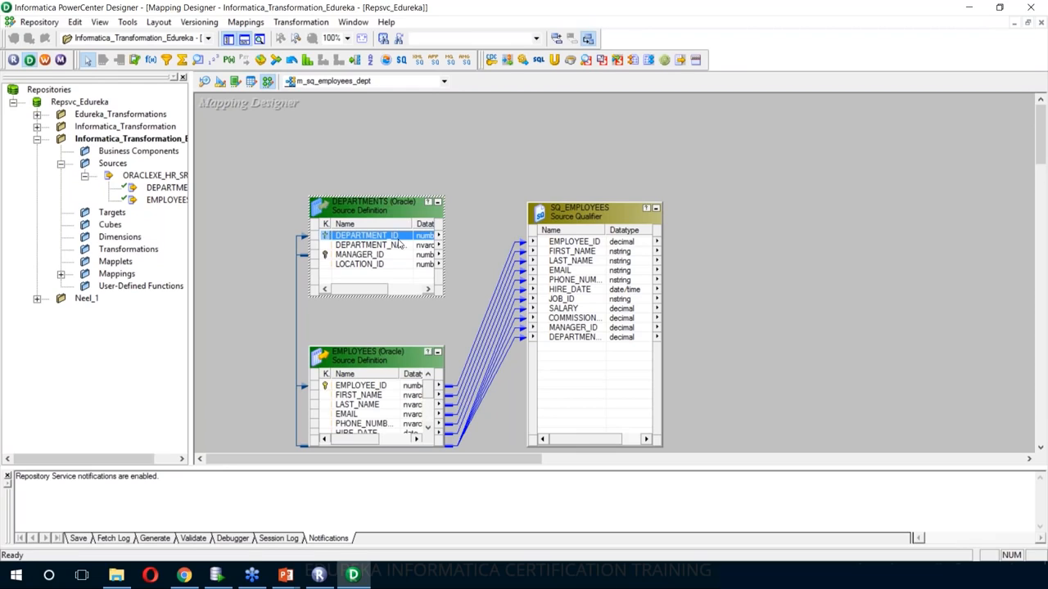
{"action": "left_click", "coordinate": [397, 245], "text": "shift"}
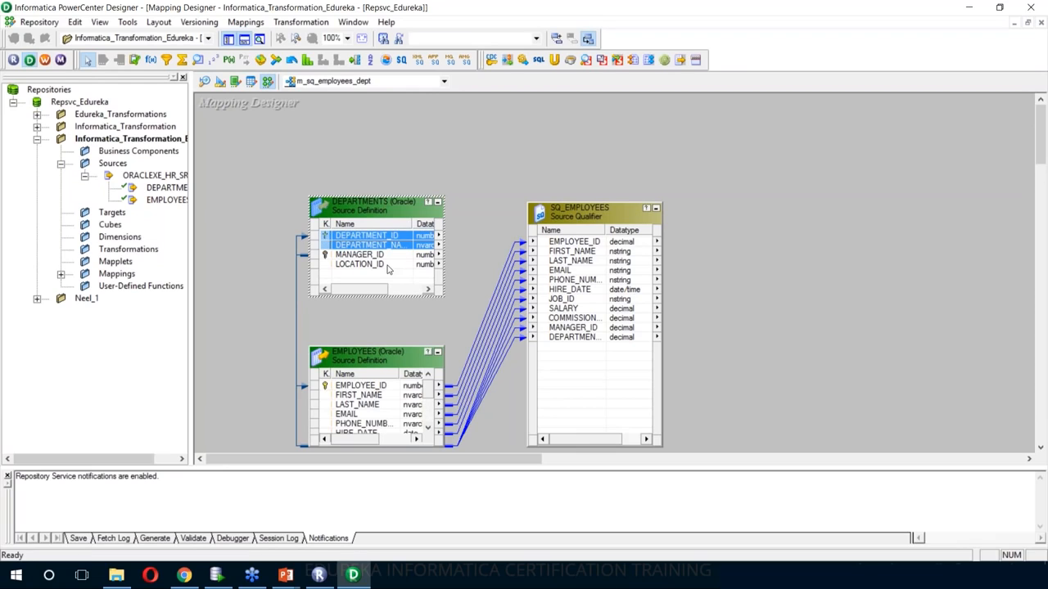
{"action": "left_click", "coordinate": [388, 267], "text": "ctrl"}
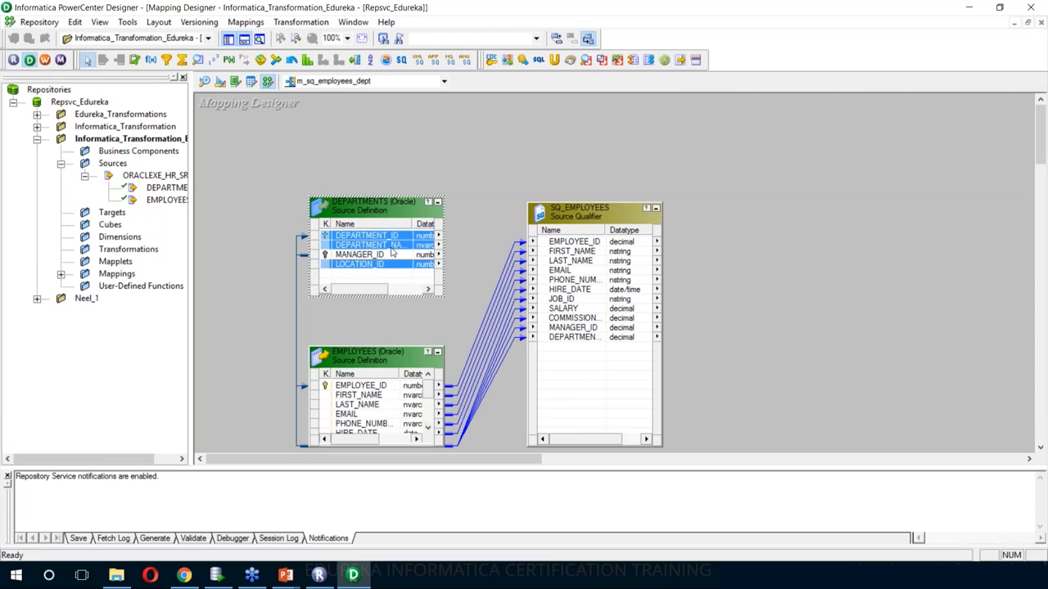
{"action": "left_click_drag", "start_coordinate": [391, 249], "coordinate": [587, 357]}
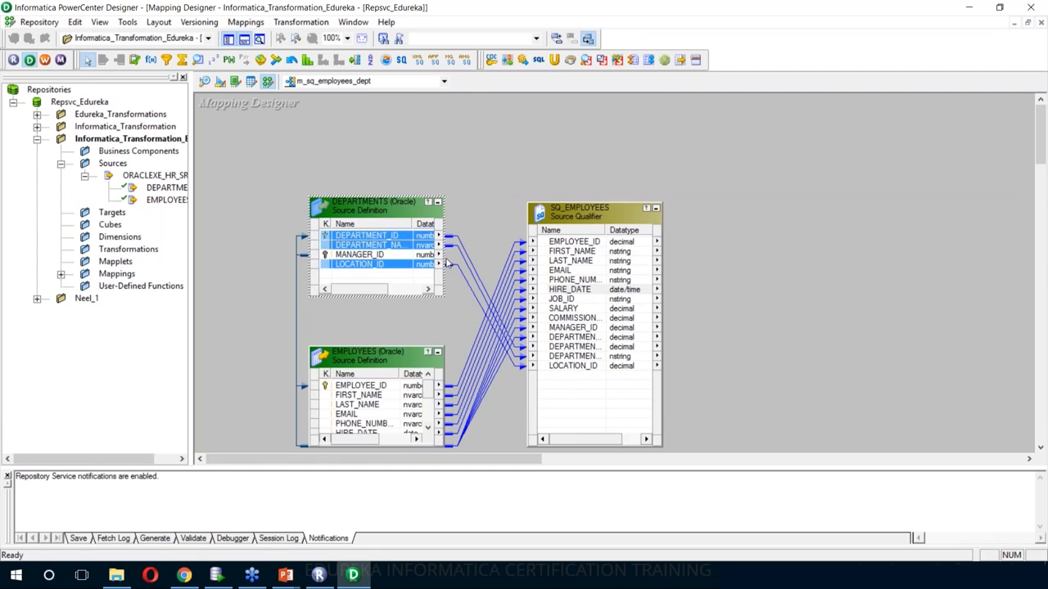
{"action": "left_click", "coordinate": [696, 135]}
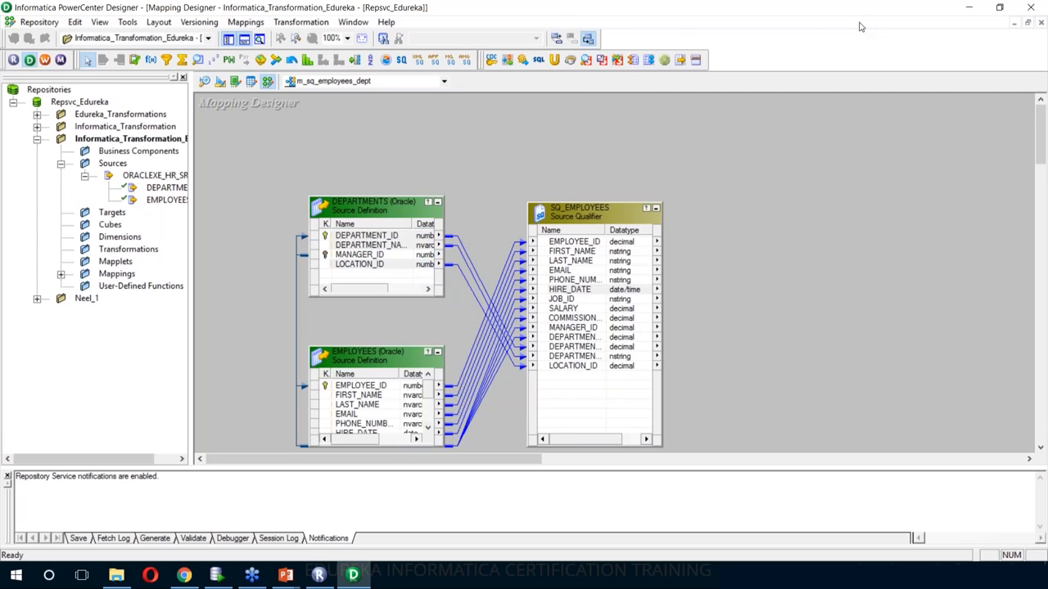
- Create target SQ_EMPLOYEES1 from the SQ_EMPLOYEES qualifier and widen both boxes
{"action": "right_click", "coordinate": [583, 215]}
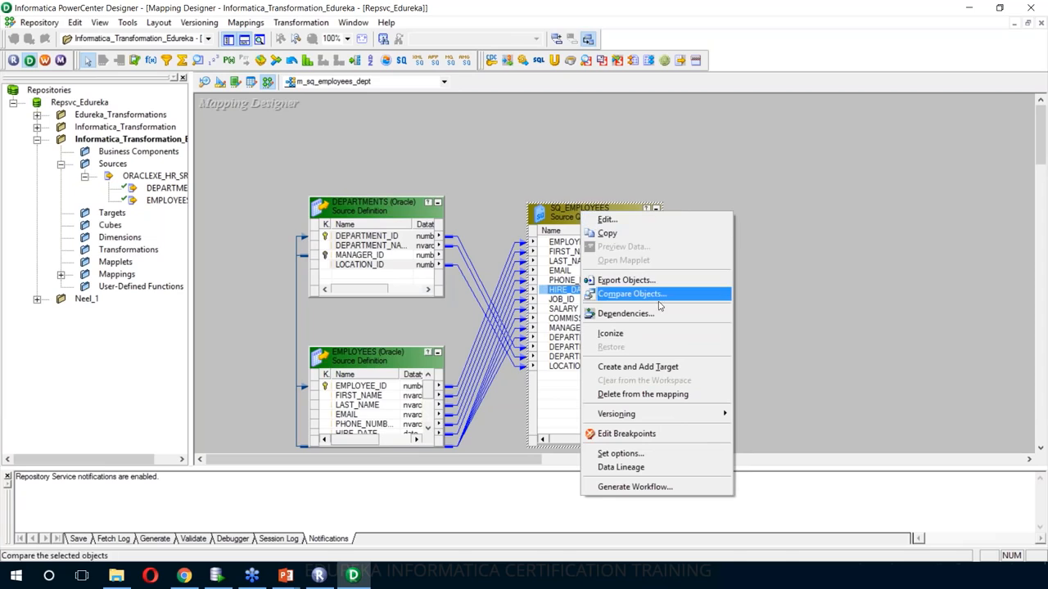
{"action": "left_click", "coordinate": [670, 372]}
{"action": "left_click_drag", "start_coordinate": [868, 298], "coordinate": [946, 428]}
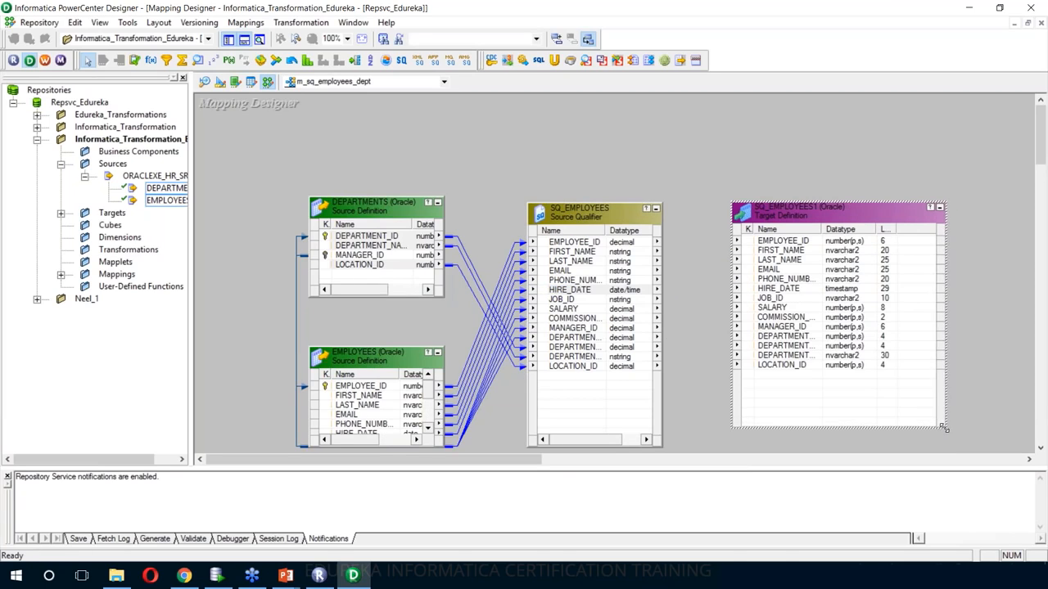
{"action": "left_click", "coordinate": [661, 448]}
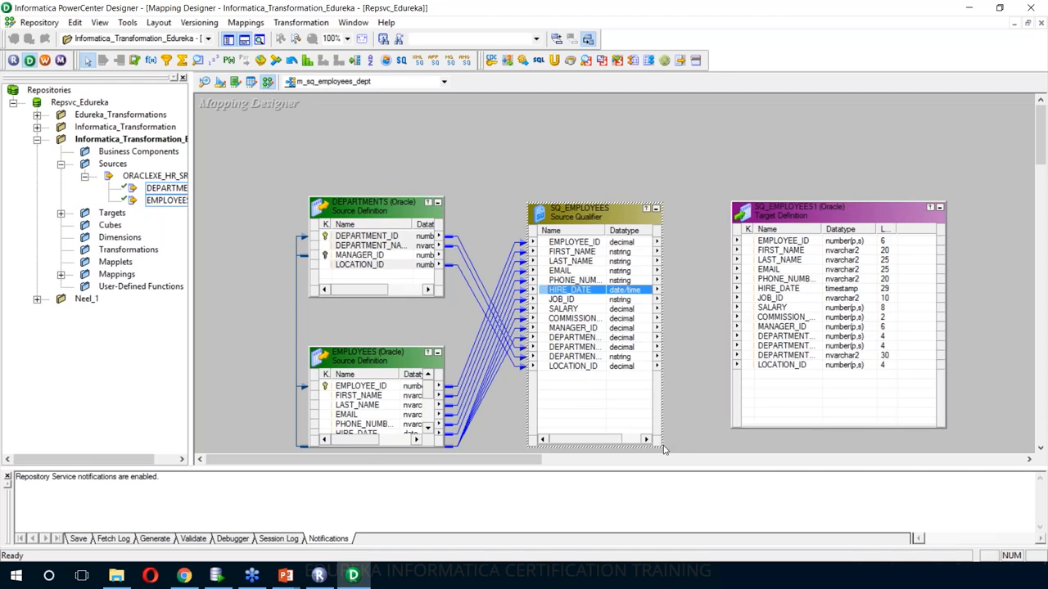
{"action": "left_click_drag", "start_coordinate": [662, 447], "coordinate": [706, 446]}
{"action": "left_click_drag", "start_coordinate": [824, 231], "coordinate": [835, 233]}
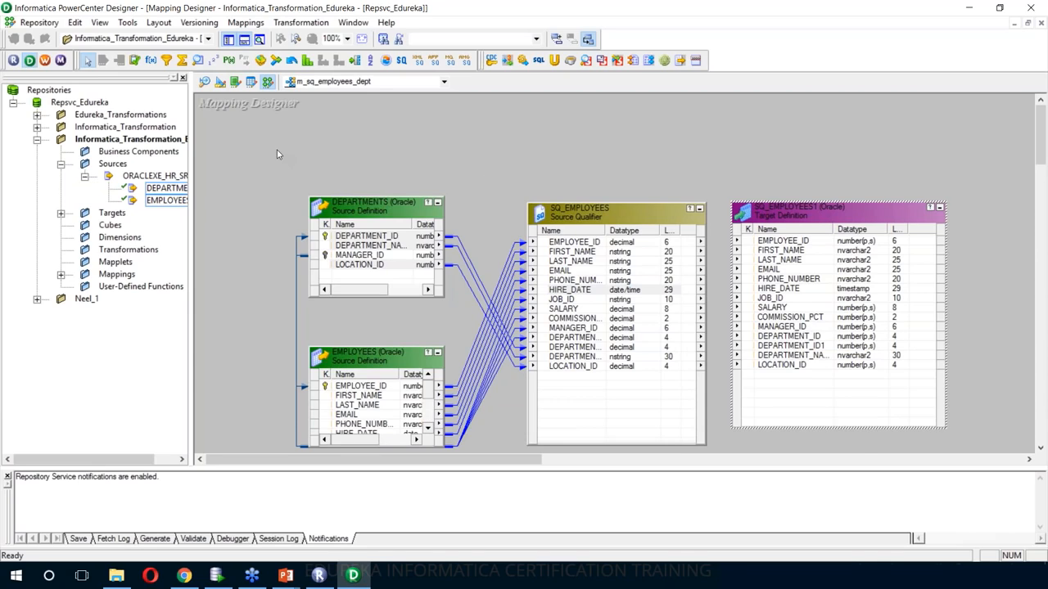
- Bring the SQ_EMPLOYEES target into Target Designer and rename it TGT_SQ_EMPLOYEES
{"action": "left_click", "coordinate": [219, 83]}
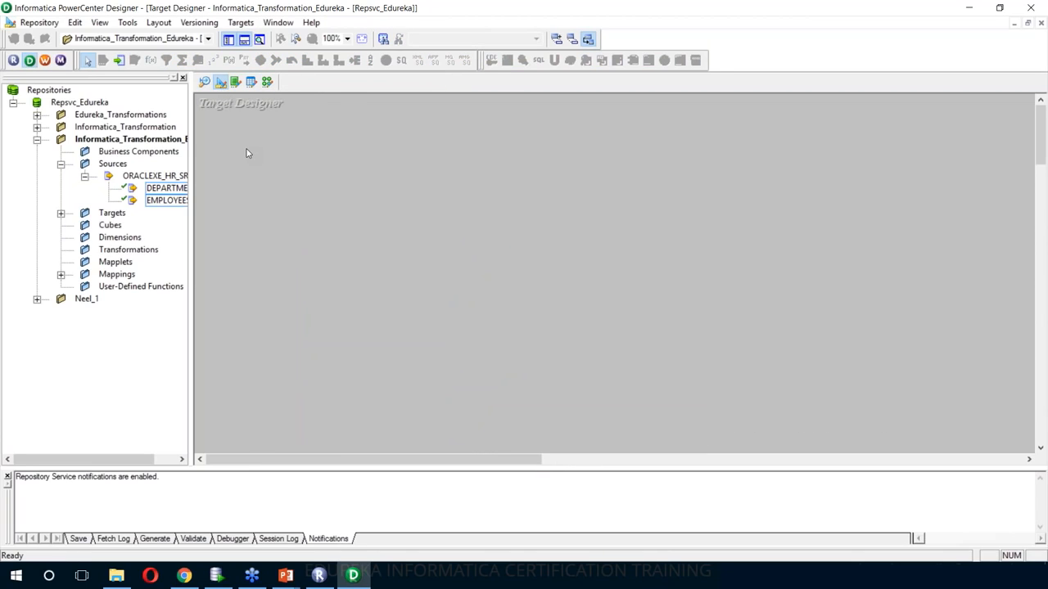
{"action": "left_click", "coordinate": [61, 213]}
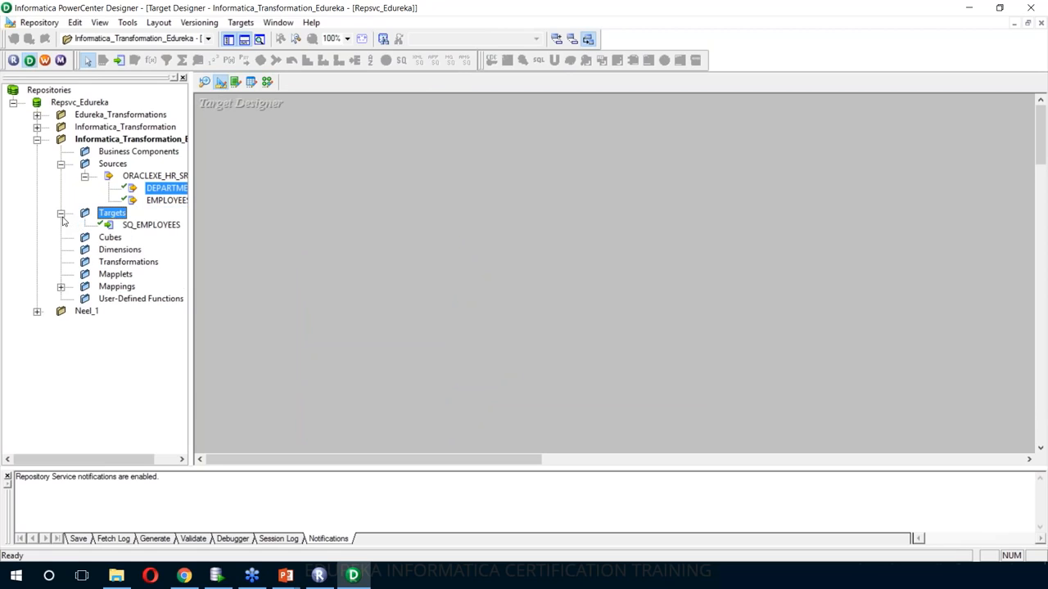
{"action": "left_click", "coordinate": [127, 226]}
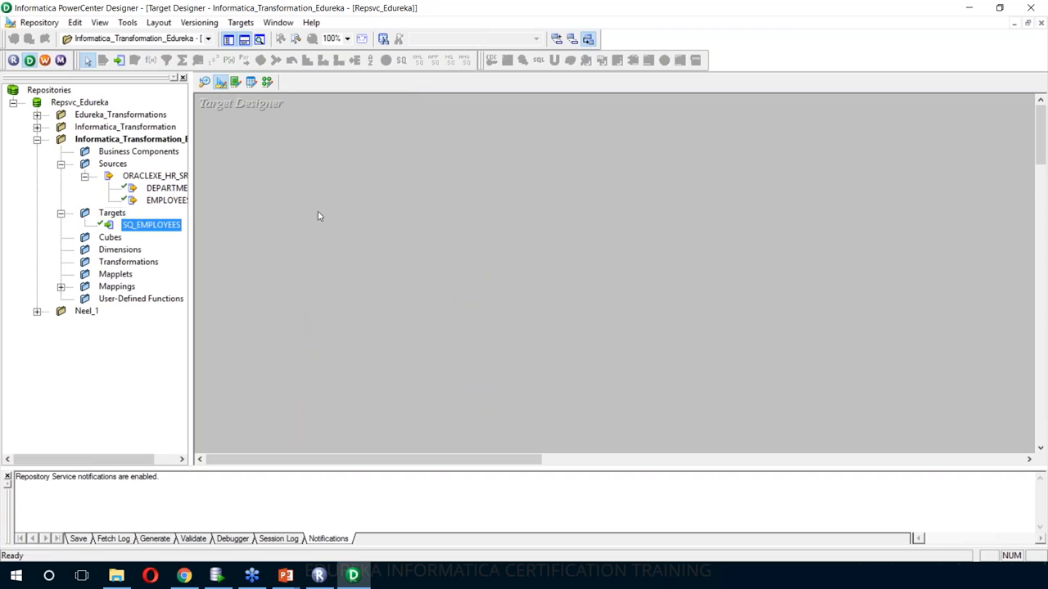
{"action": "left_click_drag", "start_coordinate": [417, 203], "coordinate": [324, 123]}
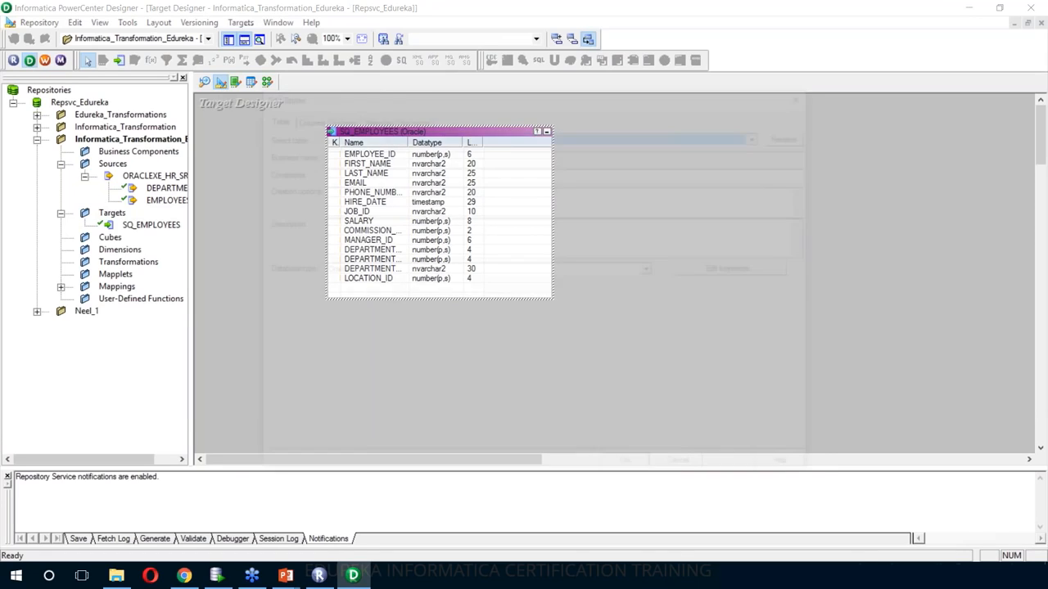
{"action": "double_click", "coordinate": [388, 135]}
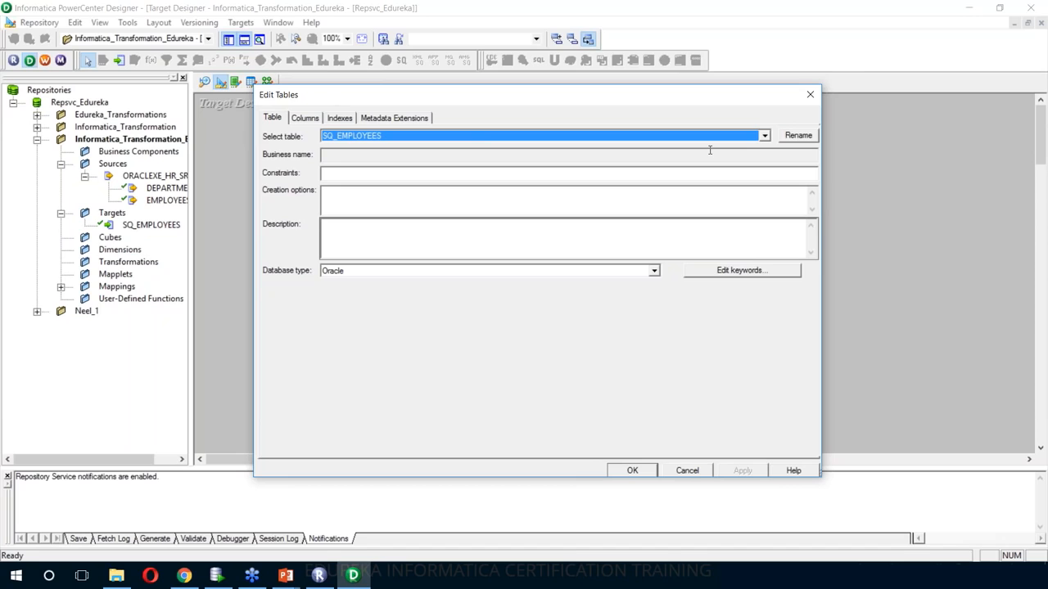
{"action": "left_click", "coordinate": [798, 136]}
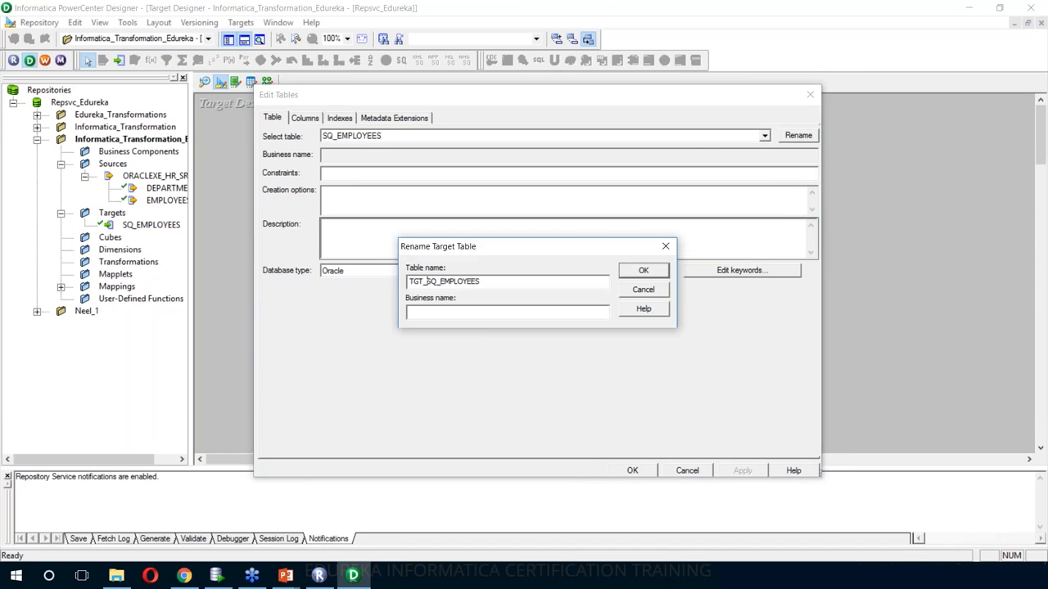
{"action": "left_click", "coordinate": [644, 271]}
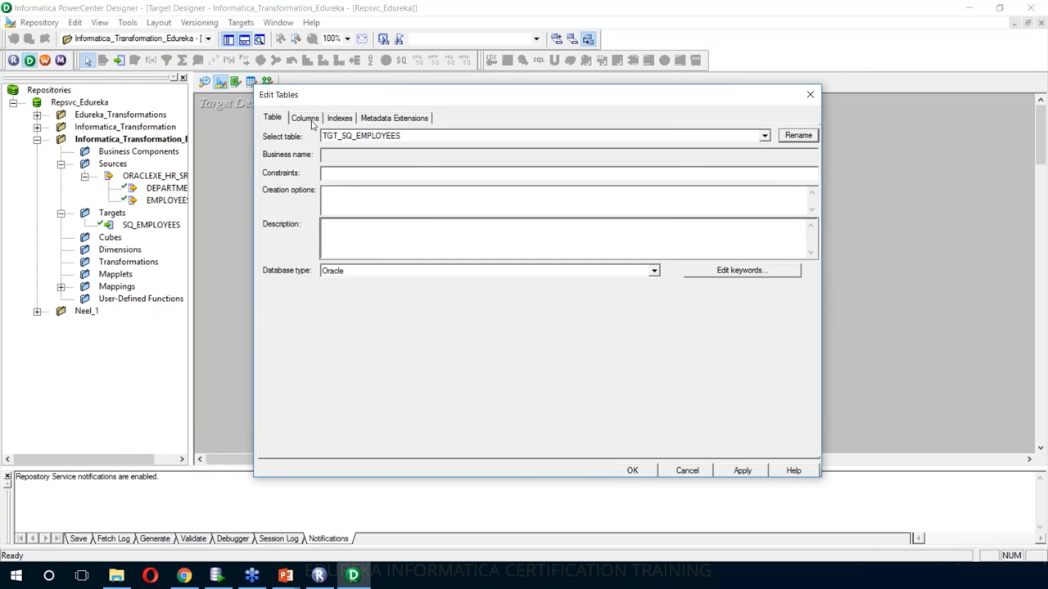
- Remove the duplicate DEPARTMENT_ID1 column and save the table changes
{"action": "left_click", "coordinate": [305, 119]}
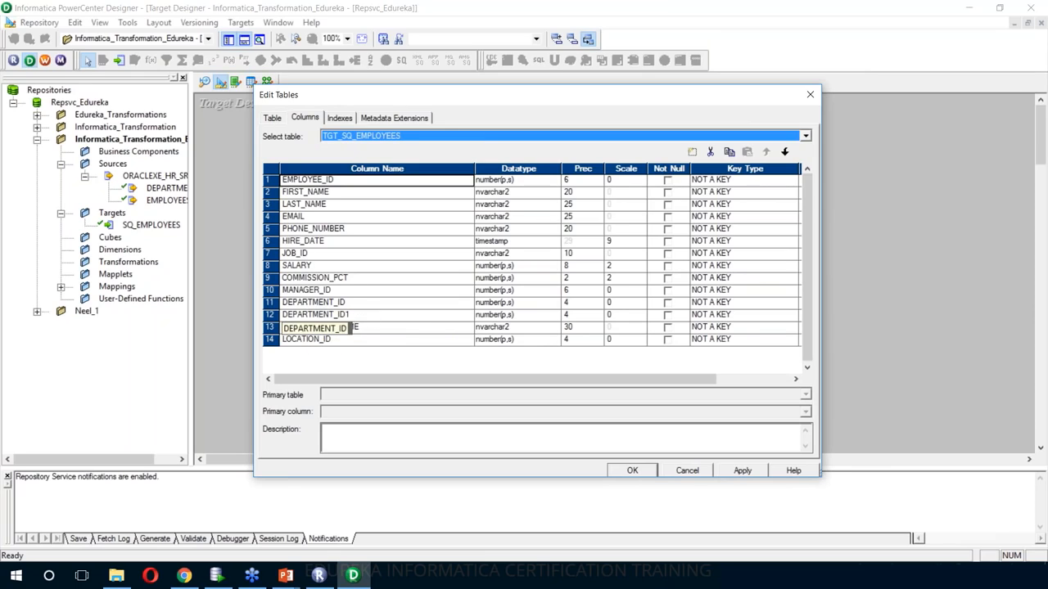
{"action": "left_click", "coordinate": [270, 314]}
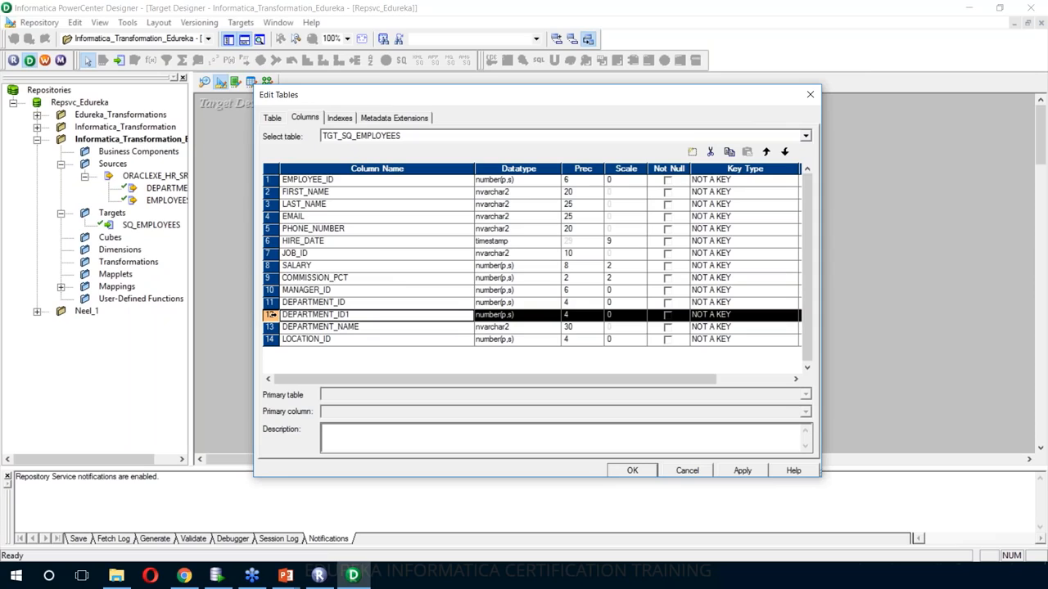
{"action": "left_click", "coordinate": [709, 153]}
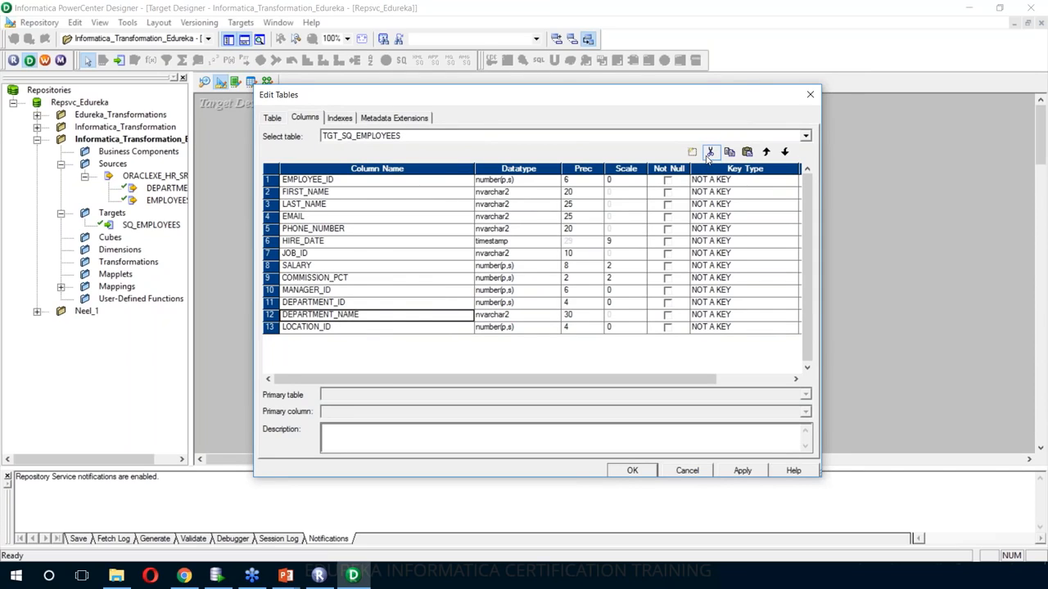
{"action": "left_click", "coordinate": [741, 472]}
{"action": "left_click", "coordinate": [632, 471]}
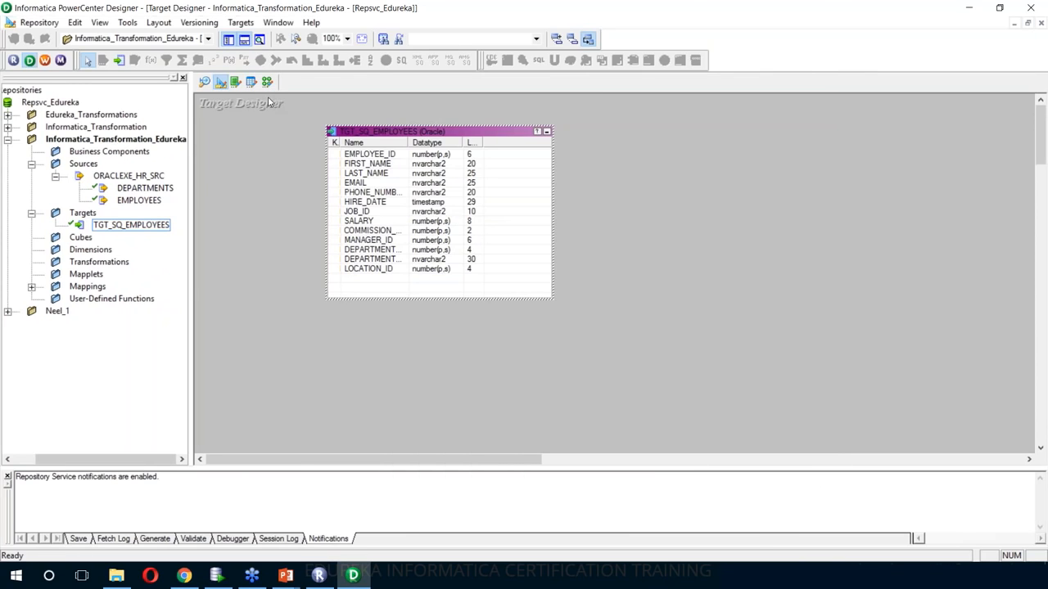
{"action": "left_click", "coordinate": [267, 82]}
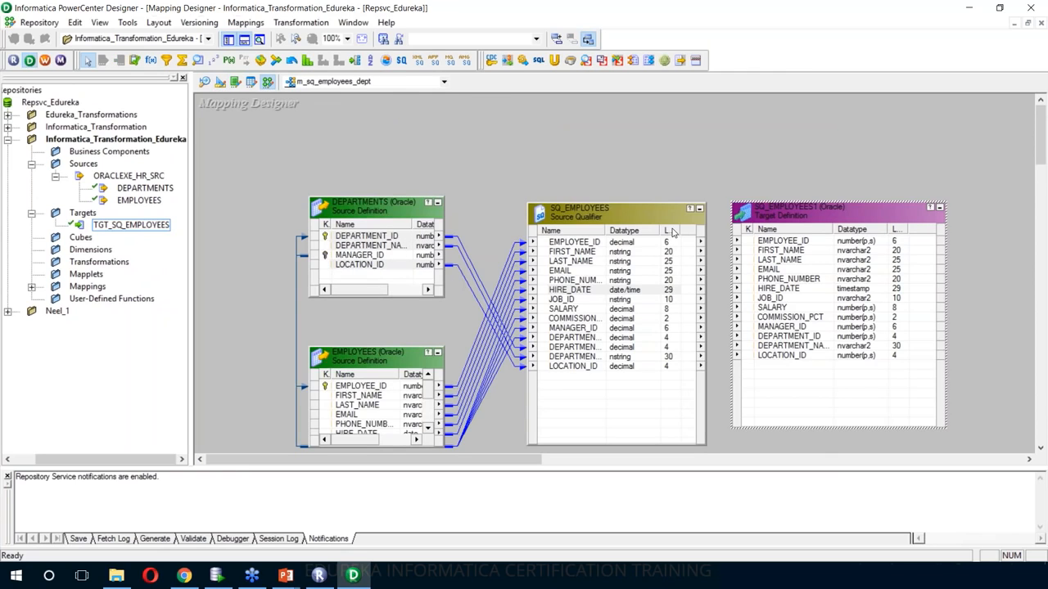
- Delete SQ_EMPLOYEES1 and place TGT_SQ_EMPLOYEES right of the qualifier, resized to show all ports
{"action": "key", "text": "Delete"}
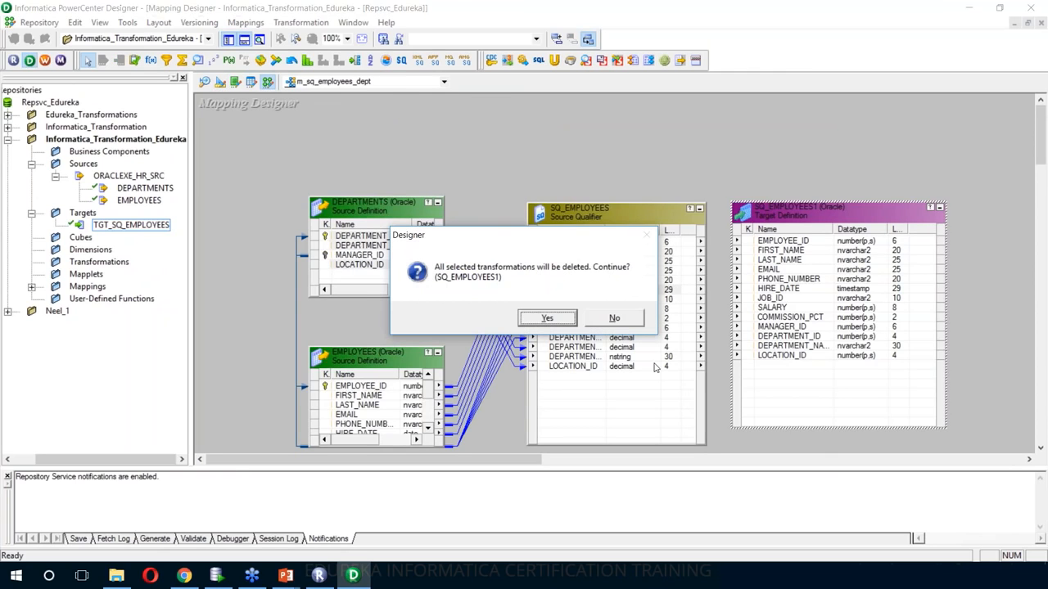
{"action": "left_click", "coordinate": [547, 317]}
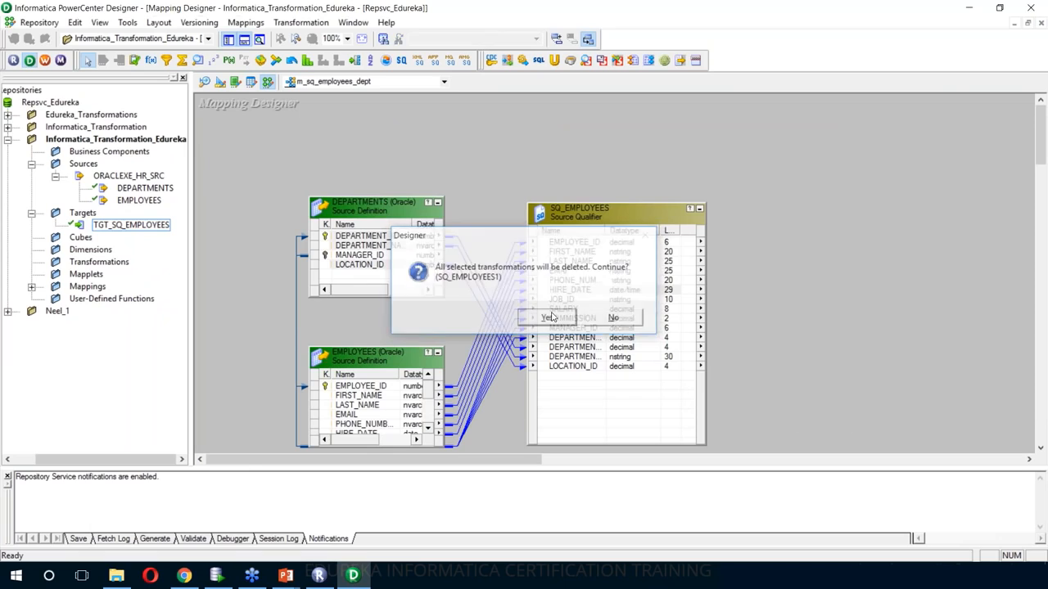
{"action": "left_click", "coordinate": [121, 229]}
{"action": "left_click_drag", "start_coordinate": [120, 230], "coordinate": [853, 266]}
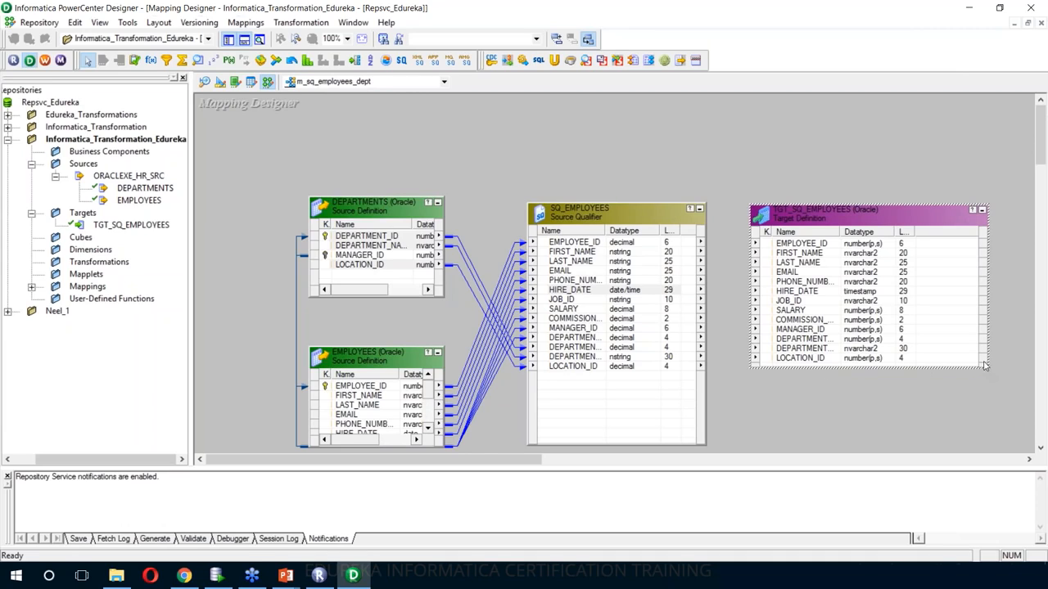
{"action": "left_click_drag", "start_coordinate": [985, 366], "coordinate": [928, 426]}
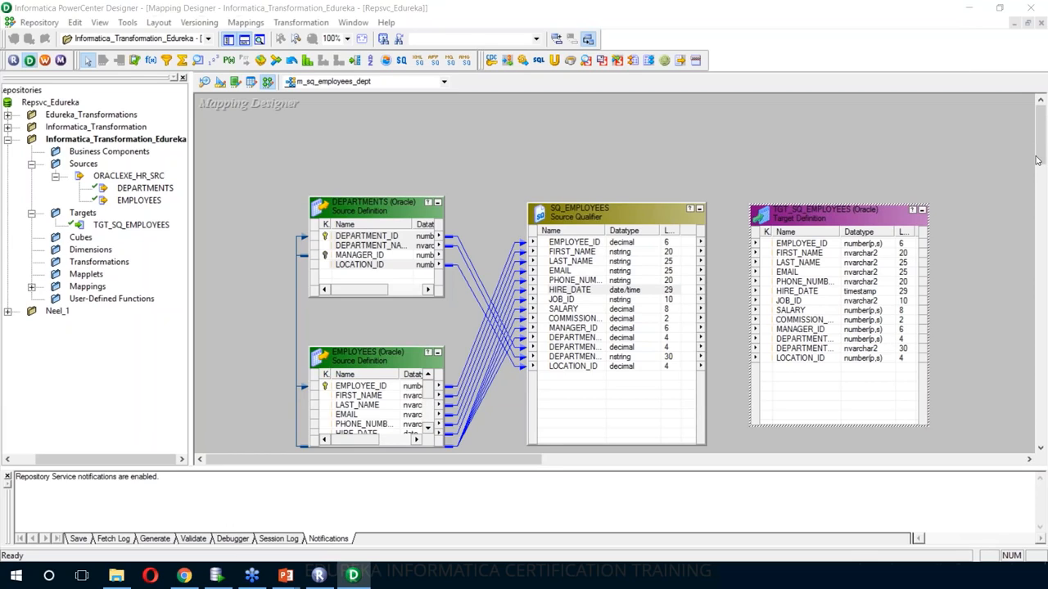
- Enter DEPARTMENTS.DEPARTMENT_ID=EMPLOYEES.DEPARTMENT_ID as the User Defined Join in SQ_EMPLOYEES properties
{"action": "double_click", "coordinate": [625, 209]}
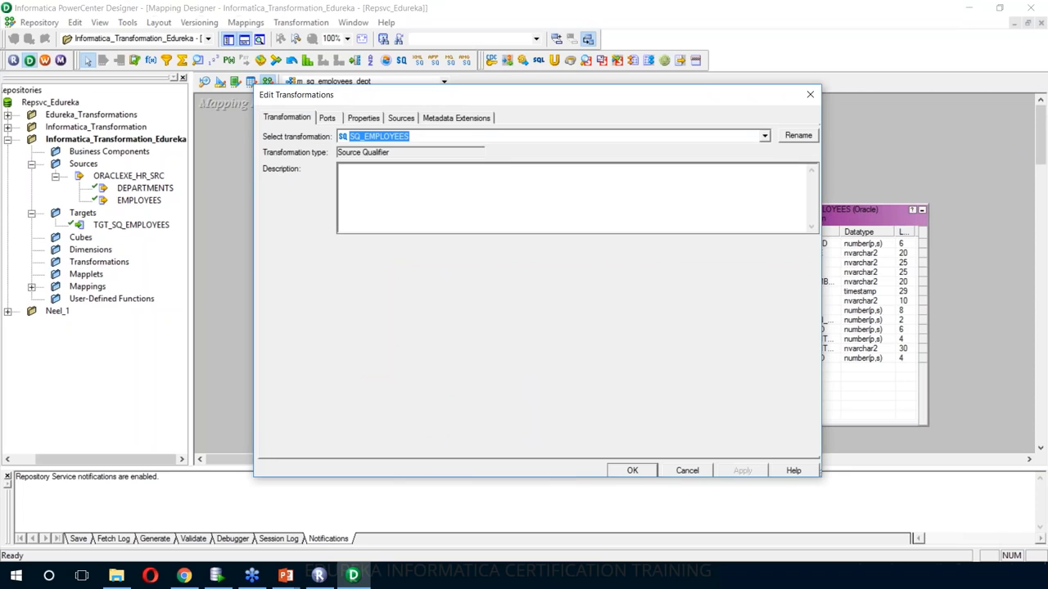
{"action": "left_click", "coordinate": [363, 118]}
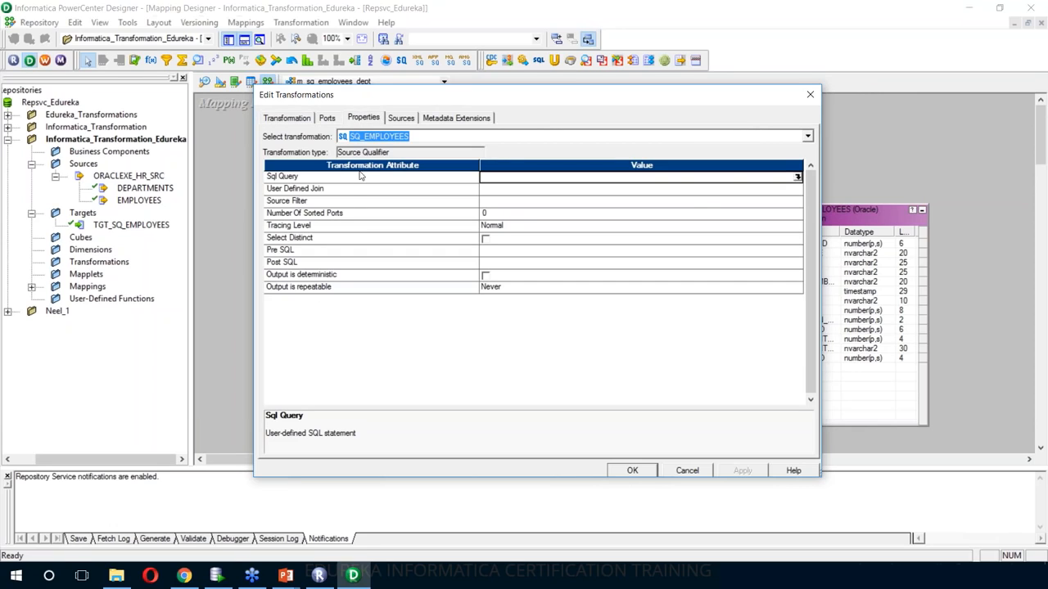
{"action": "left_click", "coordinate": [786, 189]}
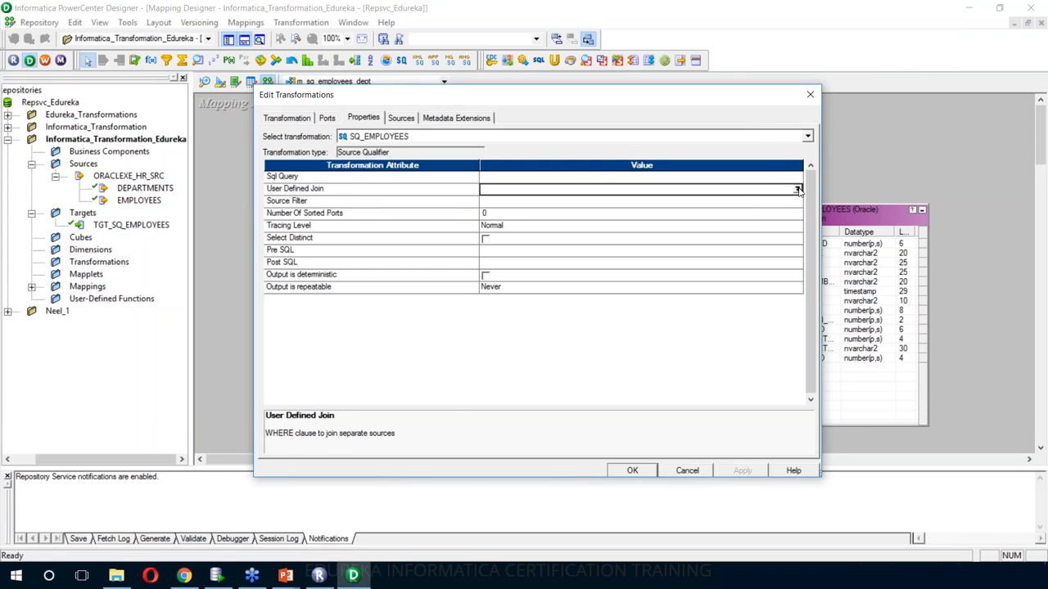
{"action": "left_click", "coordinate": [798, 189]}
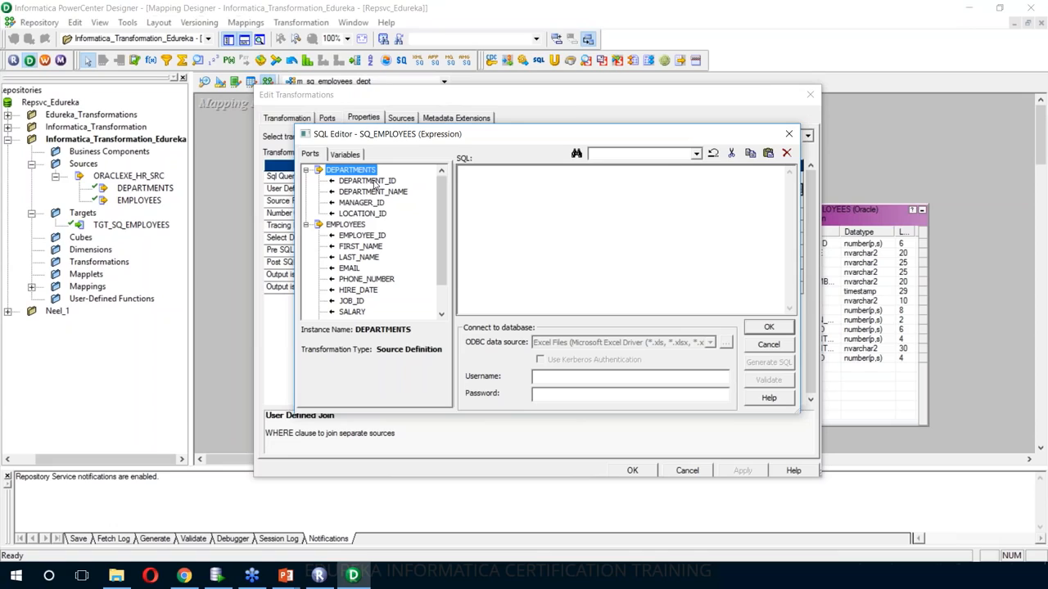
{"action": "double_click", "coordinate": [372, 182]}
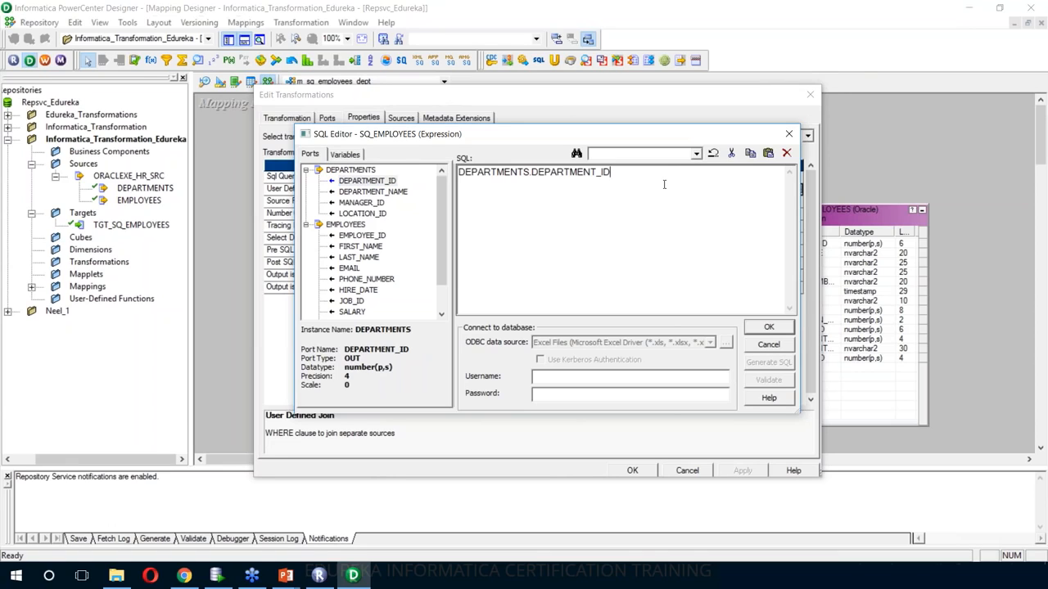
{"action": "type", "text": "="}
{"action": "left_click_drag", "start_coordinate": [441, 231], "coordinate": [445, 288]}
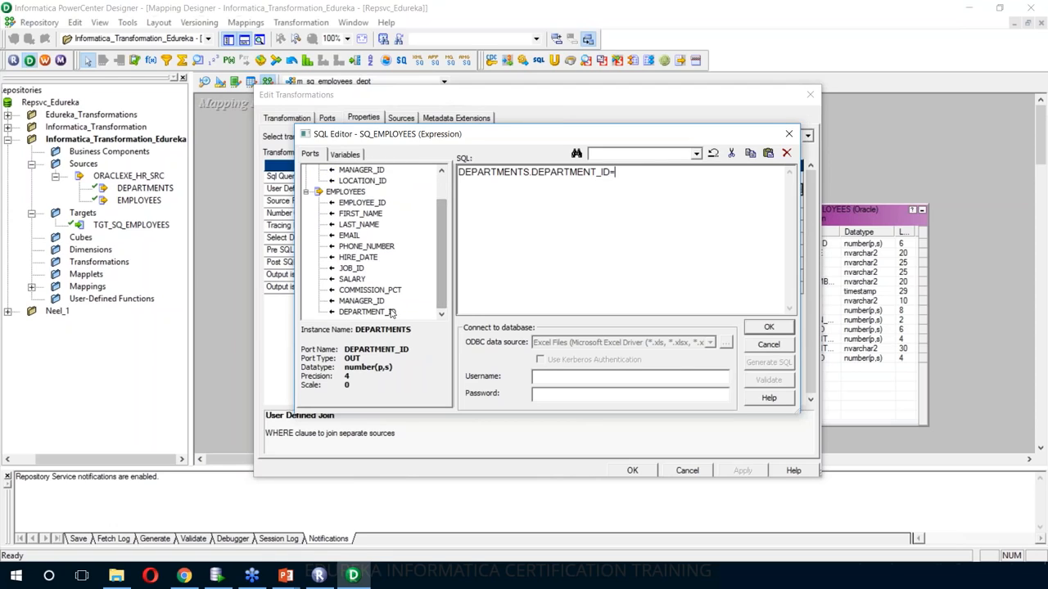
{"action": "double_click", "coordinate": [391, 312]}
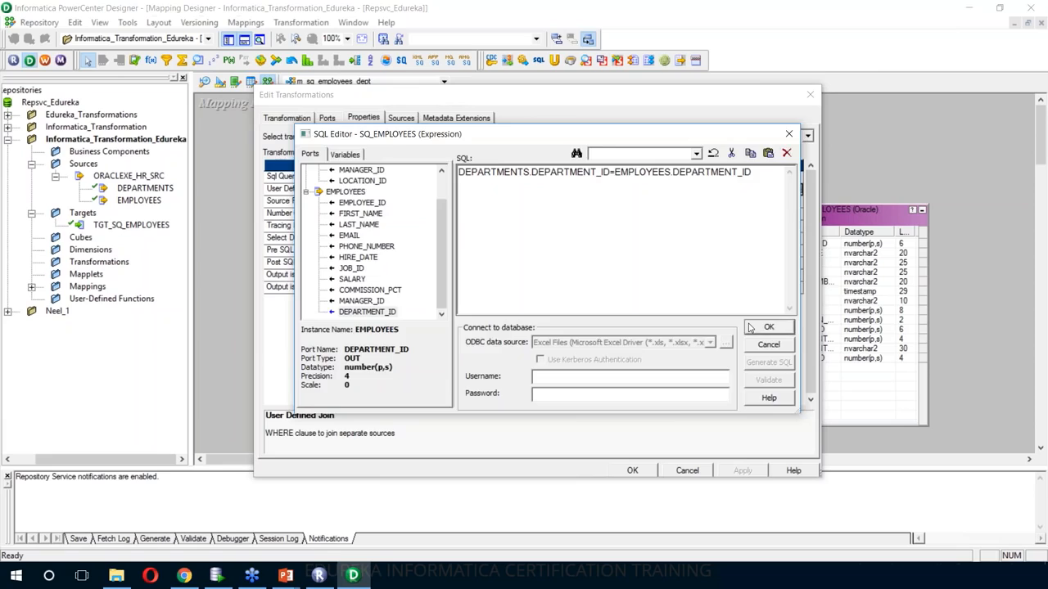
{"action": "left_click", "coordinate": [748, 328]}
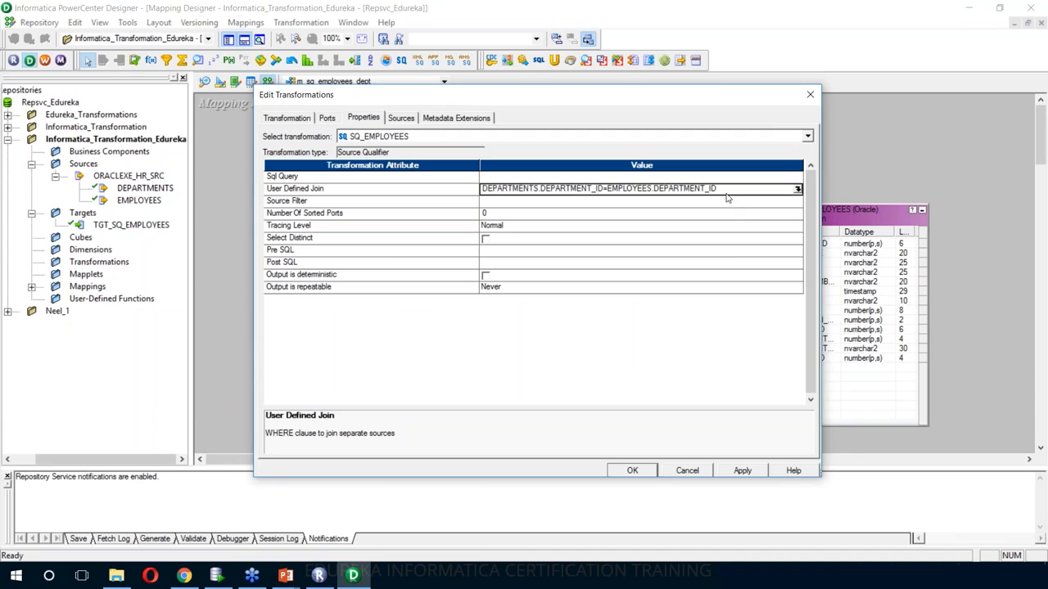
{"action": "left_click", "coordinate": [780, 180]}
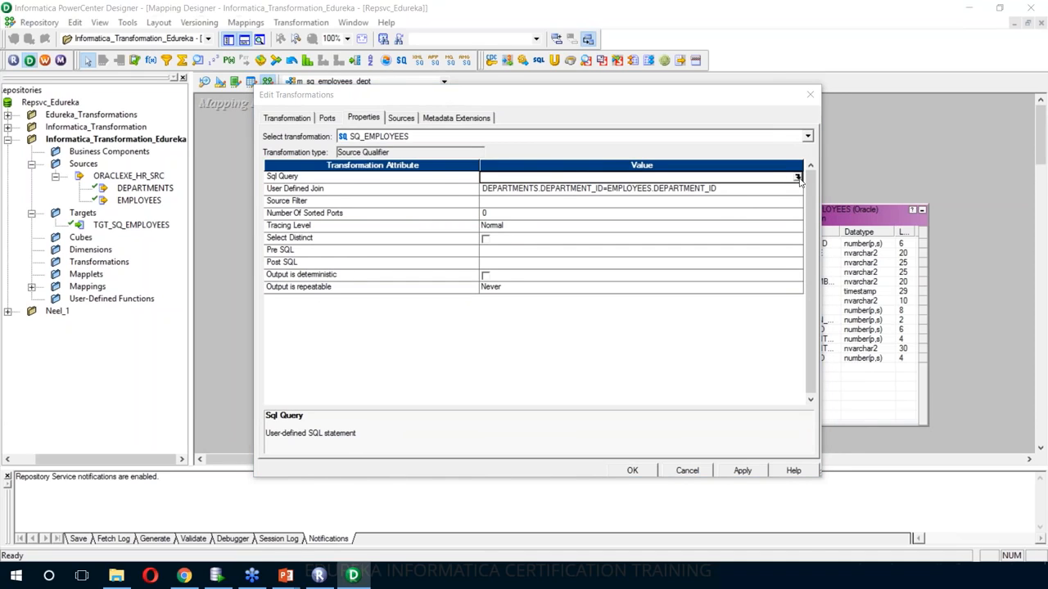
- Close the SQ_EMPLOYEES SQL editor unchanged, apply the join setting and return to the mapping canvas
{"action": "left_click", "coordinate": [797, 178]}
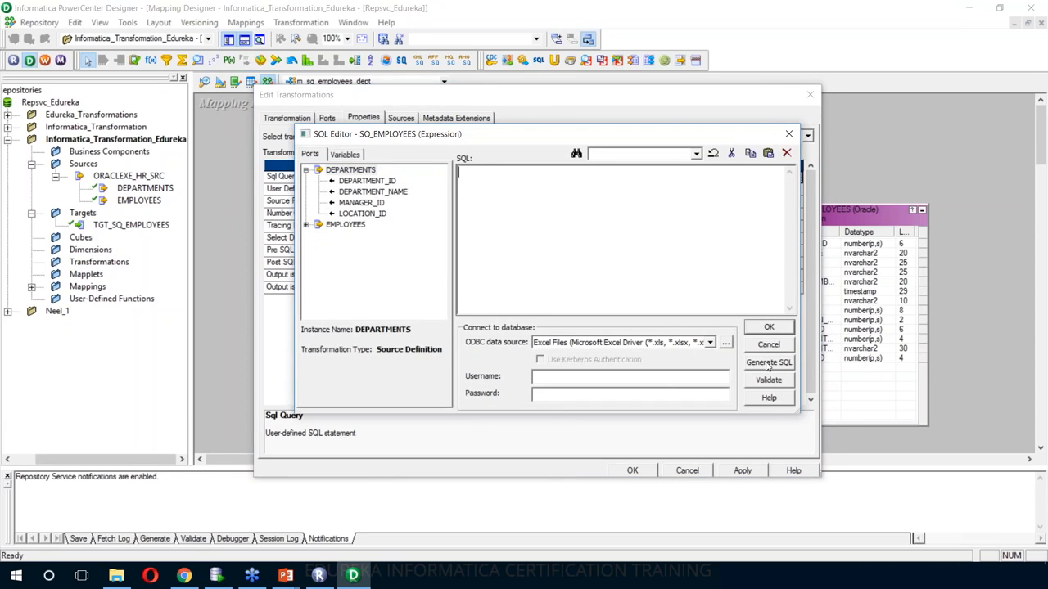
{"action": "left_click", "coordinate": [768, 327]}
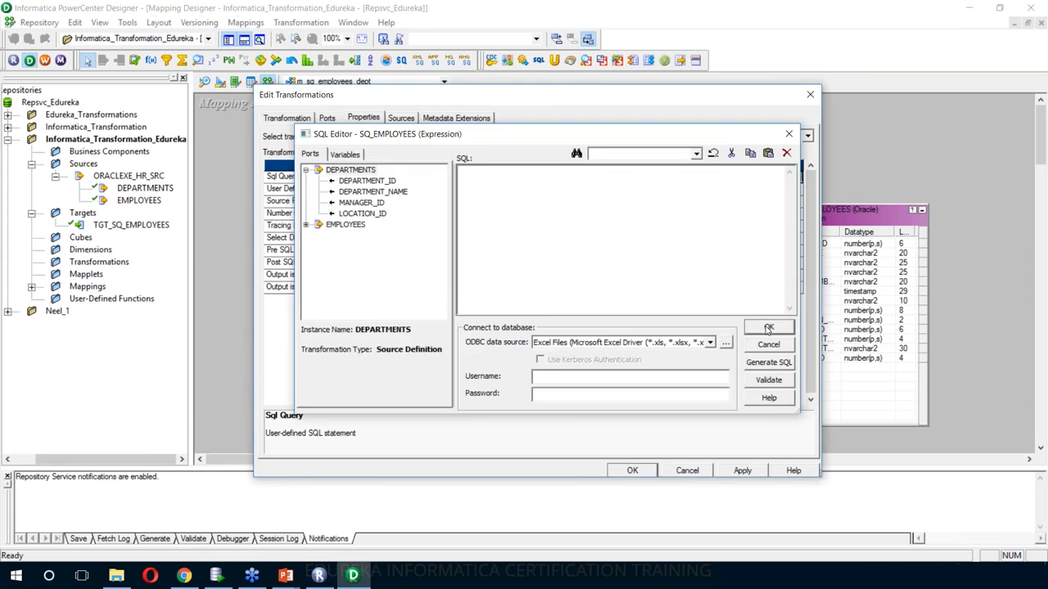
{"action": "left_click", "coordinate": [743, 471]}
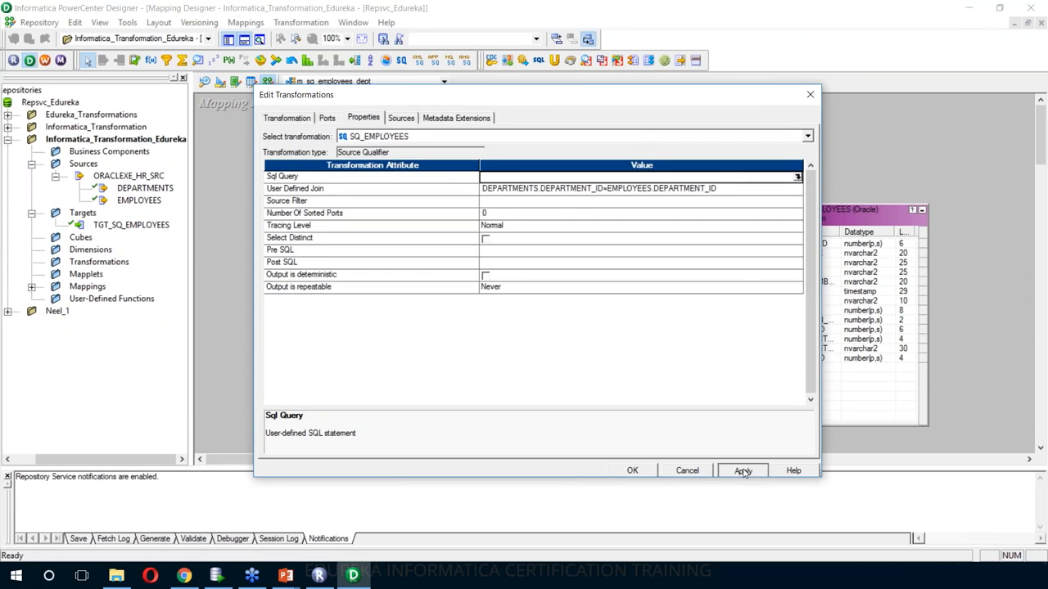
{"action": "left_click", "coordinate": [632, 471]}
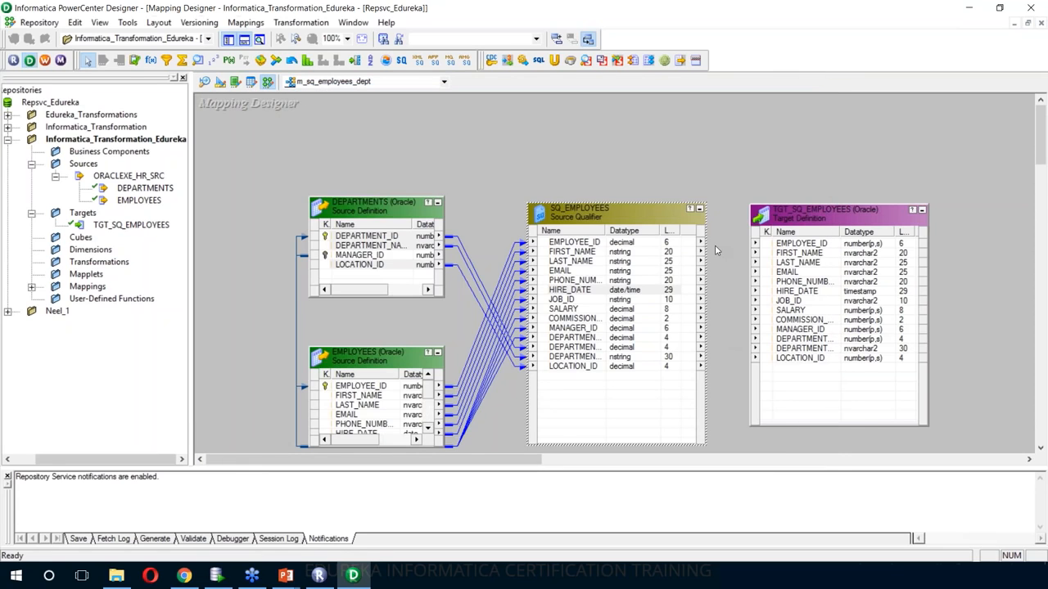
{"action": "left_click", "coordinate": [731, 196]}
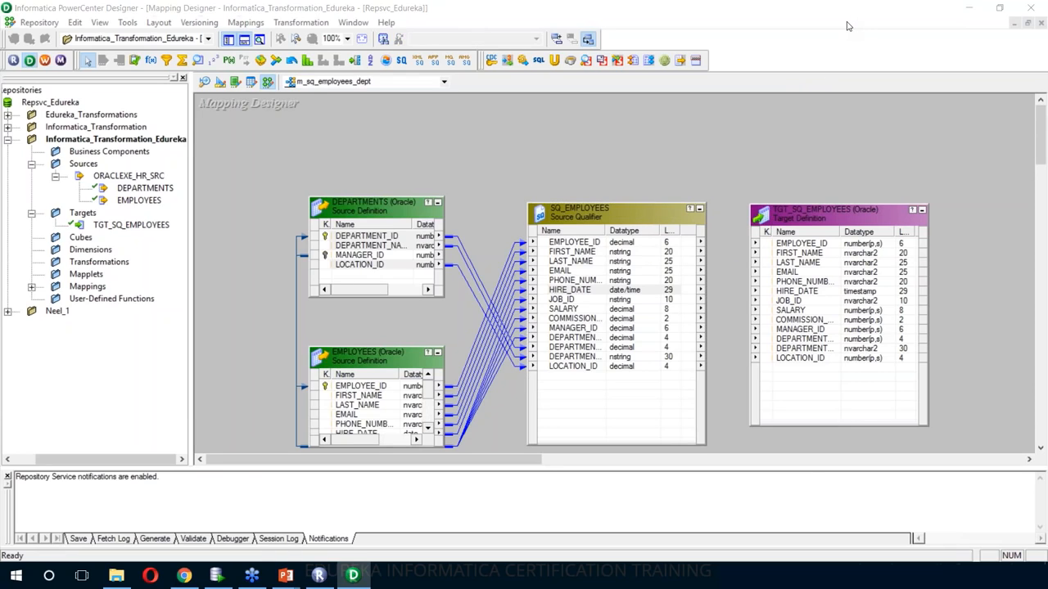
{"action": "left_click", "coordinate": [849, 26]}
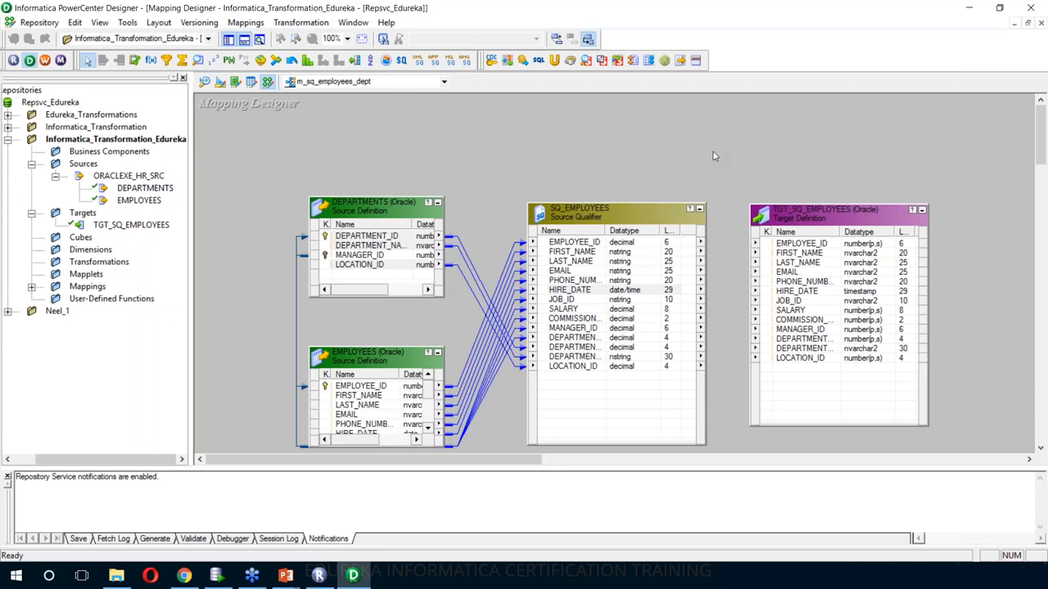
- Autolink SQ_EMPLOYEES ports by name to the matching TGT_SQ_EMPLOYEES columns
{"action": "right_click", "coordinate": [716, 124]}
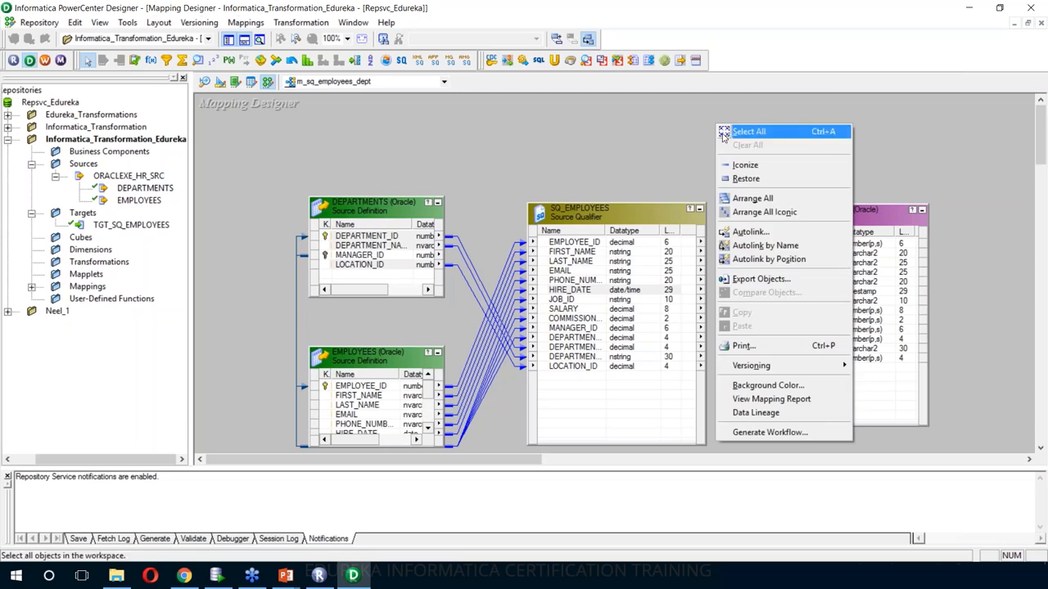
{"action": "left_click", "coordinate": [747, 232]}
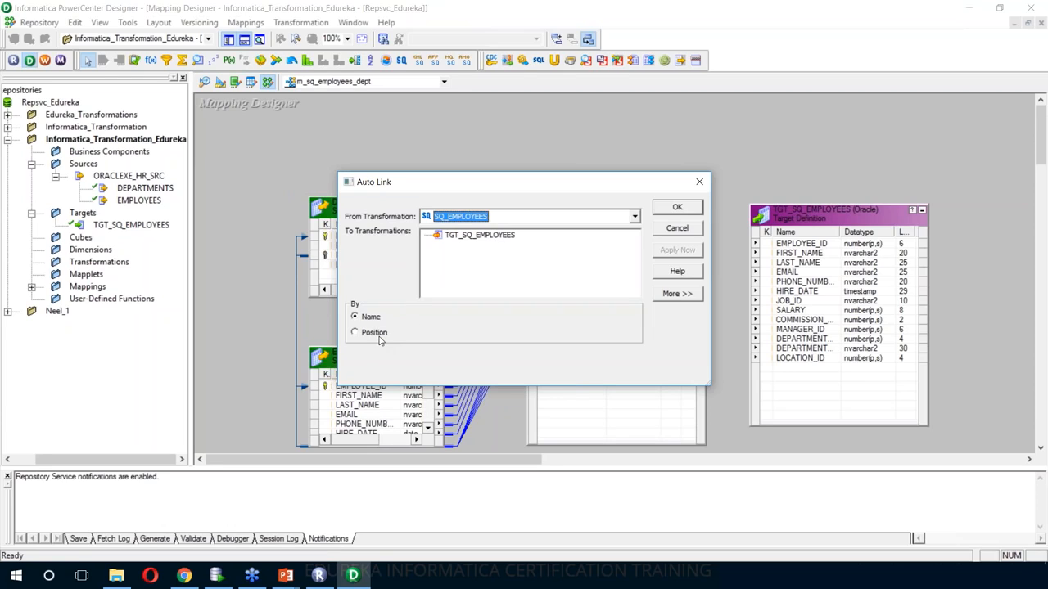
{"action": "left_click", "coordinate": [471, 236]}
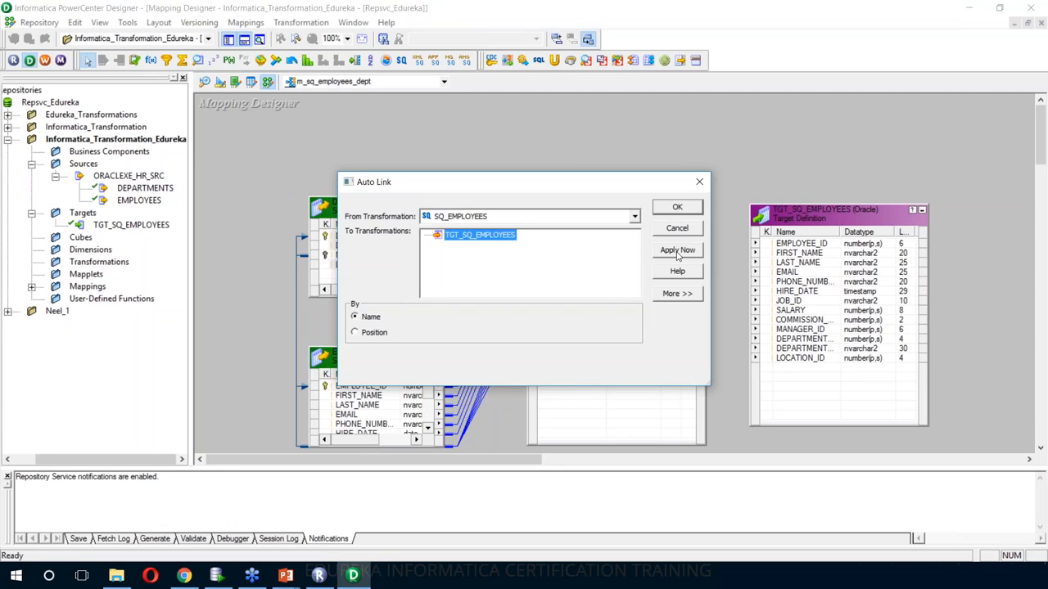
{"action": "left_click", "coordinate": [678, 250]}
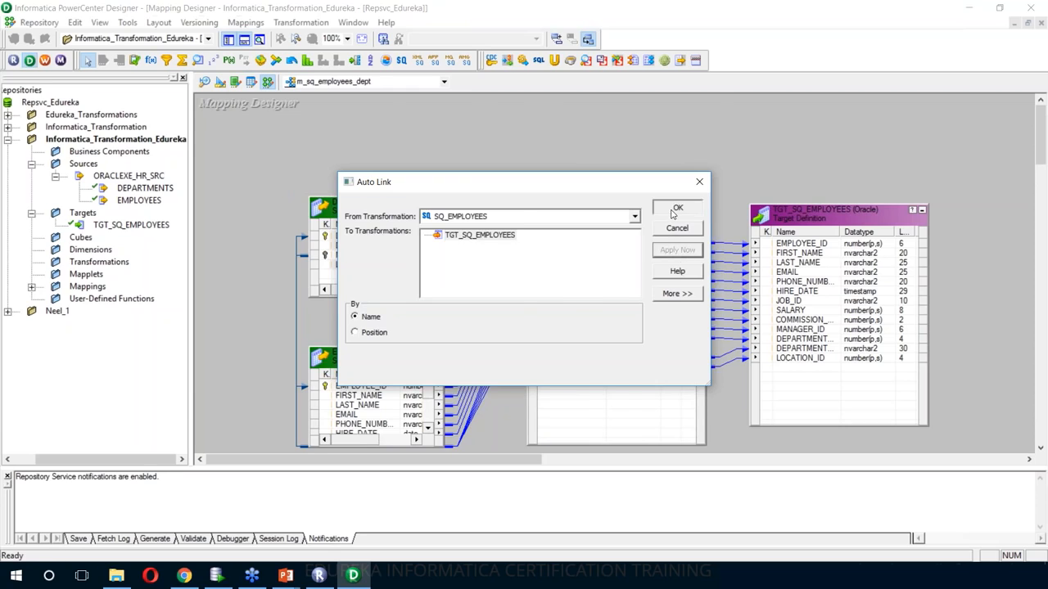
{"action": "left_click", "coordinate": [677, 208]}
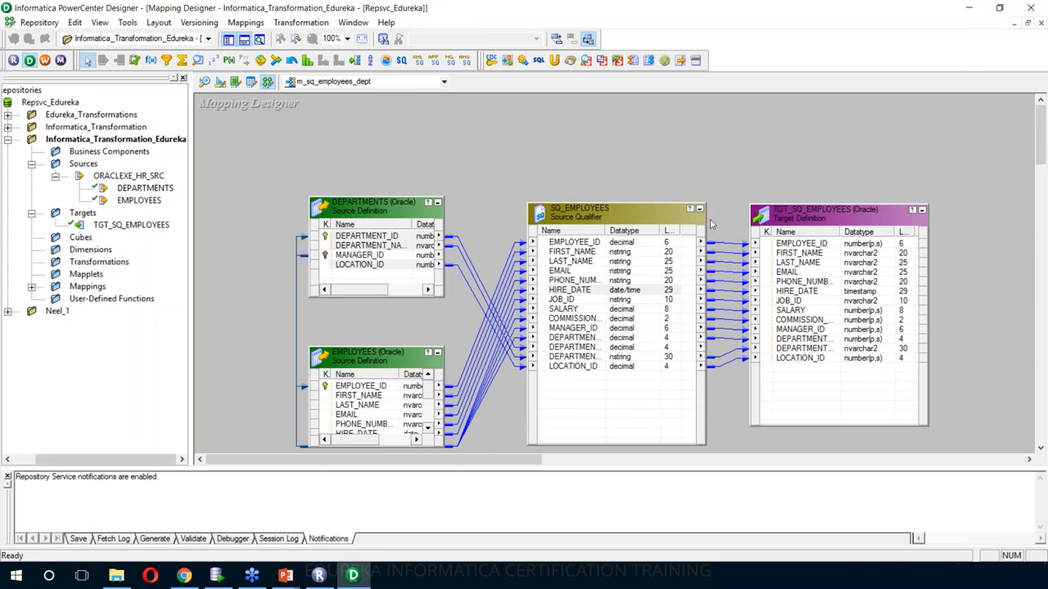
- Generate the default SQL query in the SQ_EMPLOYEES Sql Query editor
{"action": "double_click", "coordinate": [645, 219]}
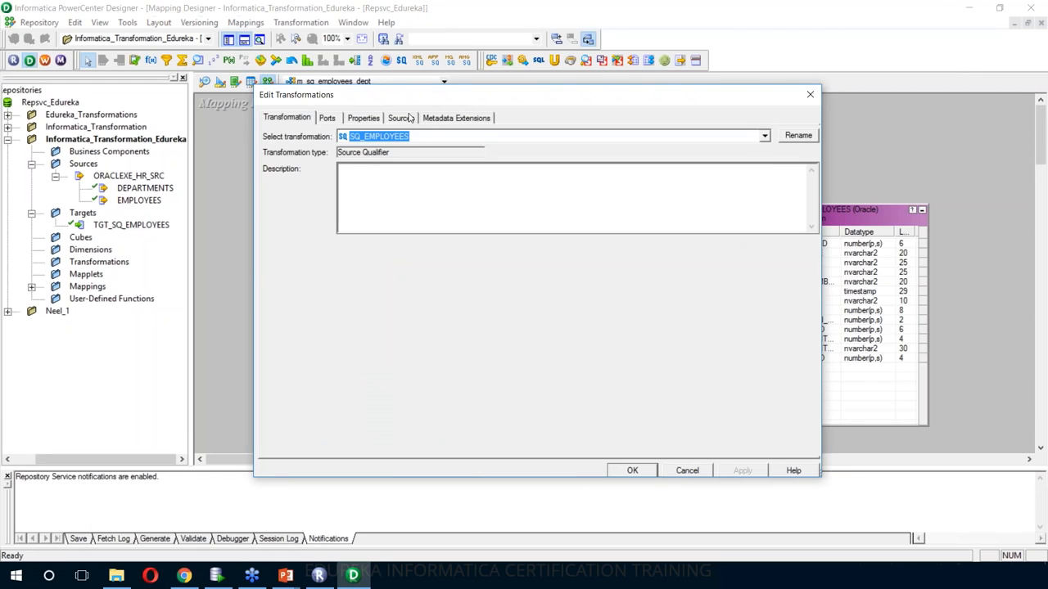
{"action": "left_click", "coordinate": [366, 118]}
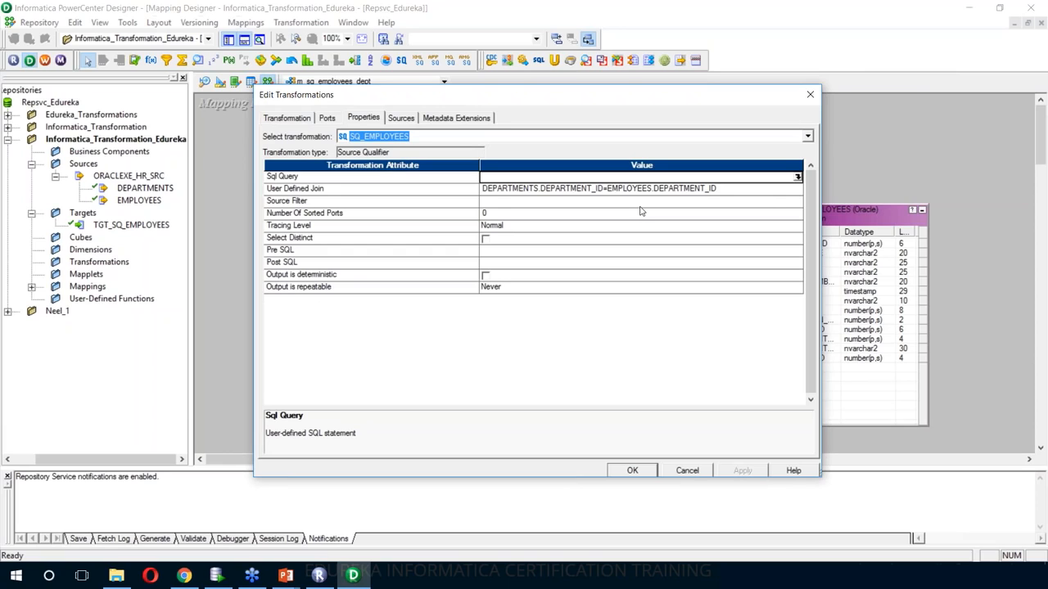
{"action": "left_click", "coordinate": [798, 177]}
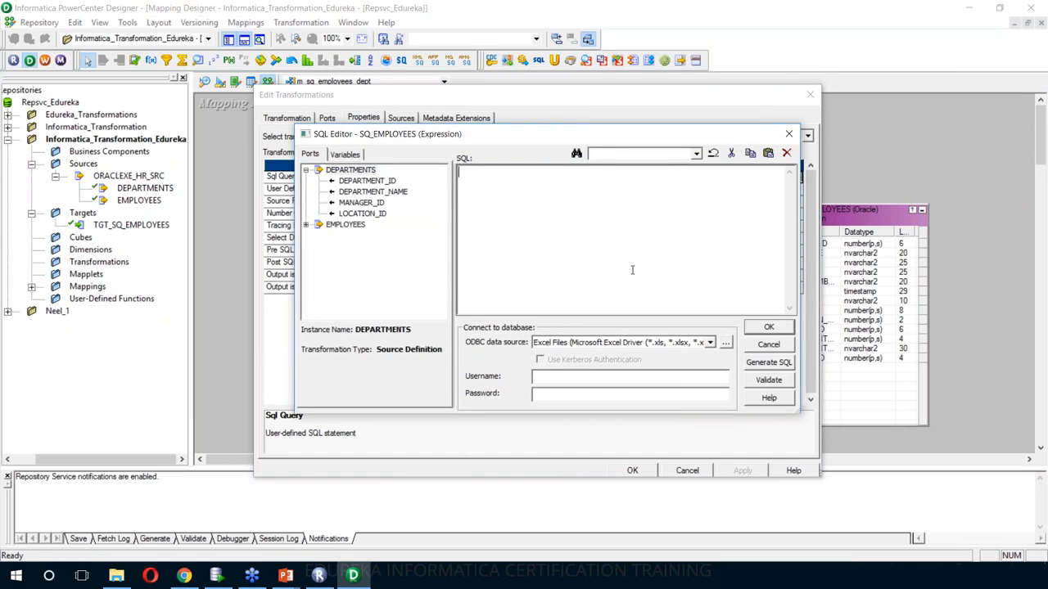
{"action": "left_click", "coordinate": [770, 362]}
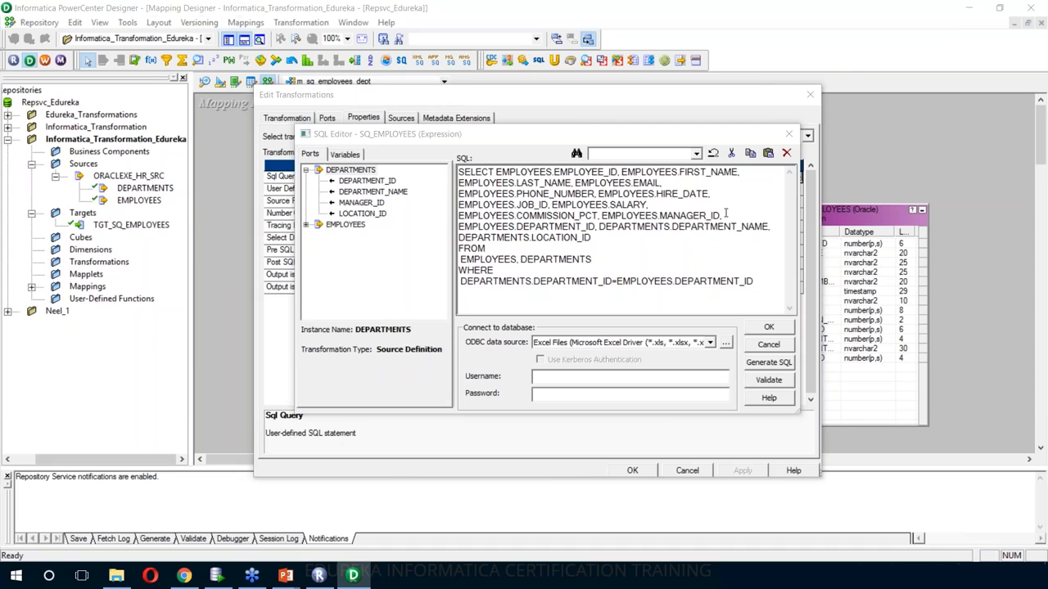
- Validate the query against ORACLEXE_HR_SRC using the database username and password; no errors
{"action": "left_click", "coordinate": [710, 343]}
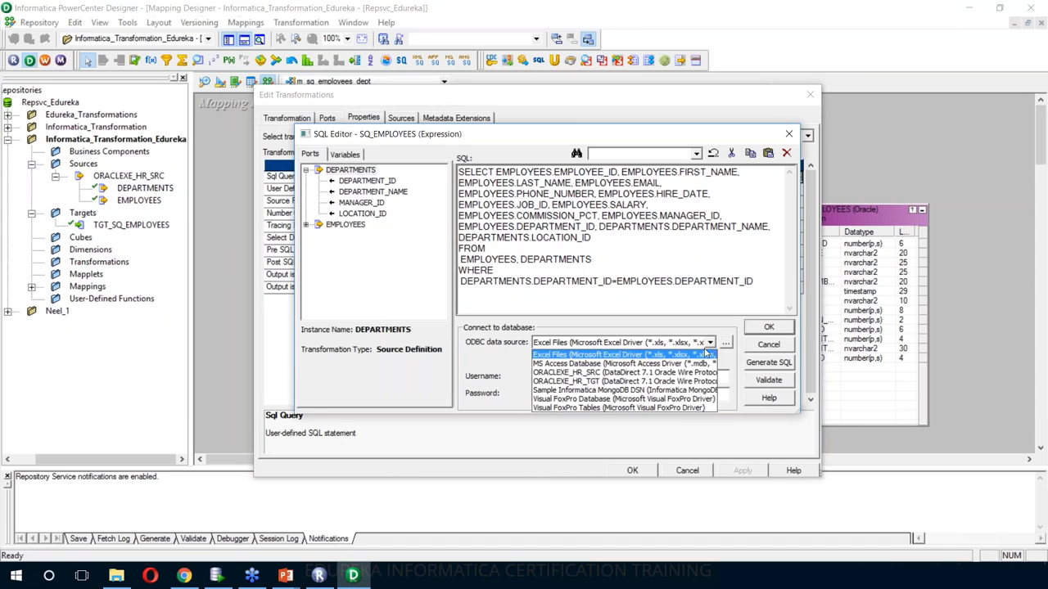
{"action": "left_click", "coordinate": [634, 373]}
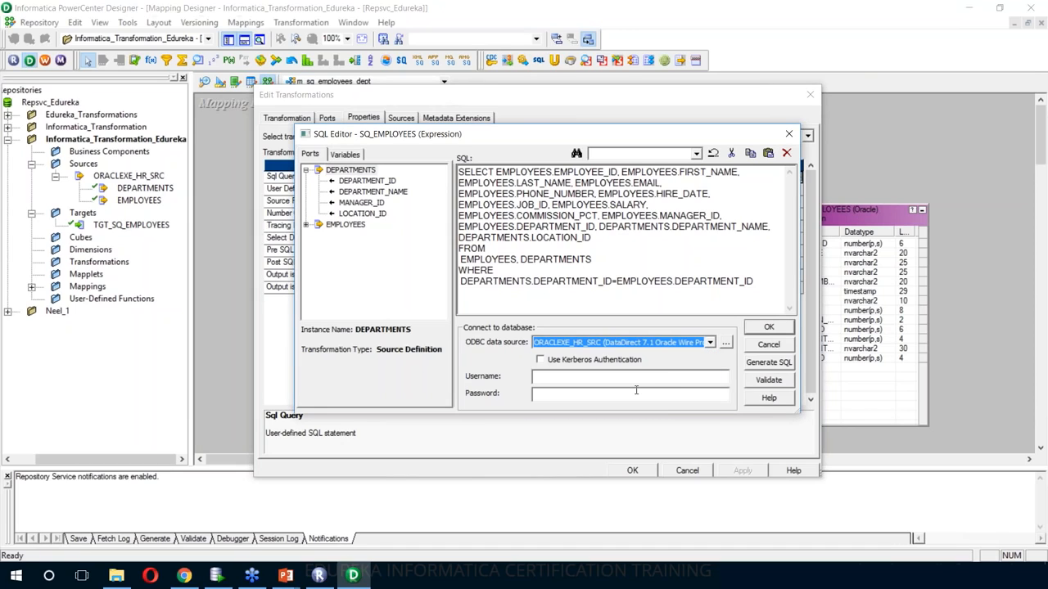
{"action": "key", "text": "Tab"}
{"action": "type", "text": "HR"}
{"action": "key", "text": "Tab"}
{"action": "type", "text": "hr"}
{"action": "left_click", "coordinate": [760, 383]}
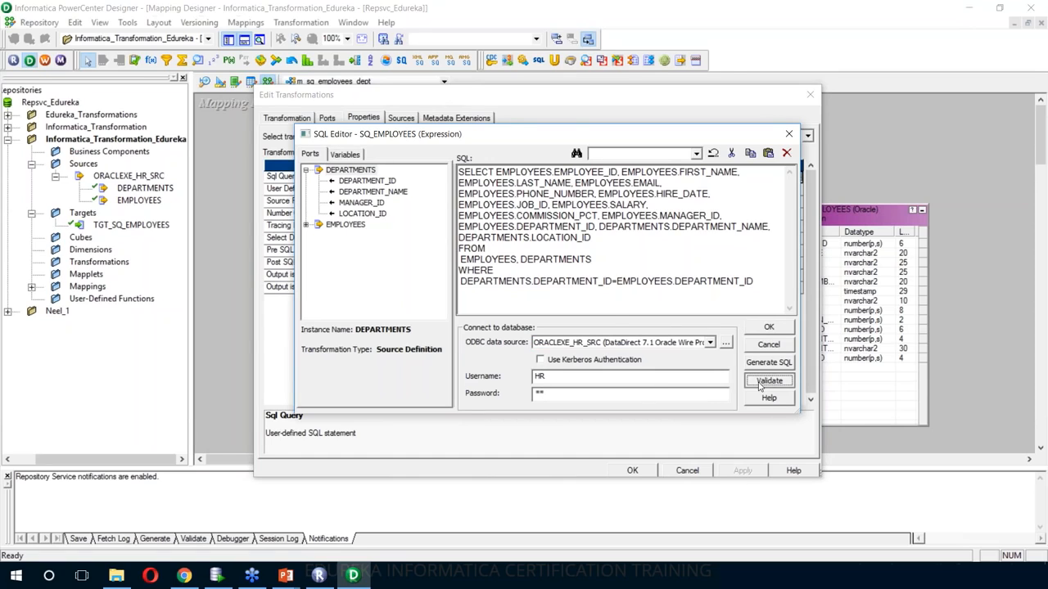
{"action": "left_click", "coordinate": [573, 309]}
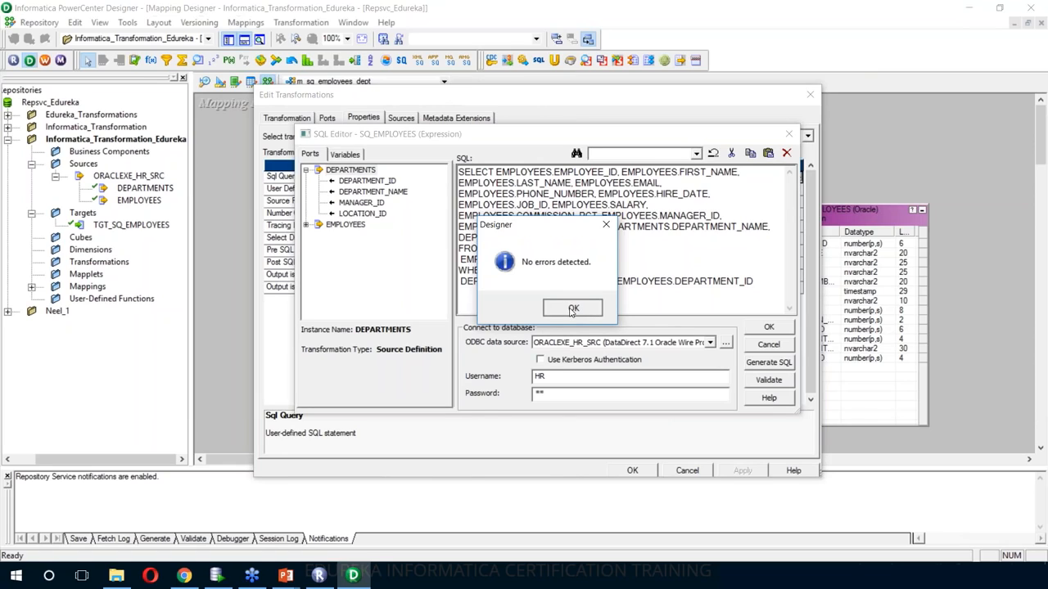
- Accept the generated query and apply it to SQ_EMPLOYEES
{"action": "left_click", "coordinate": [769, 327]}
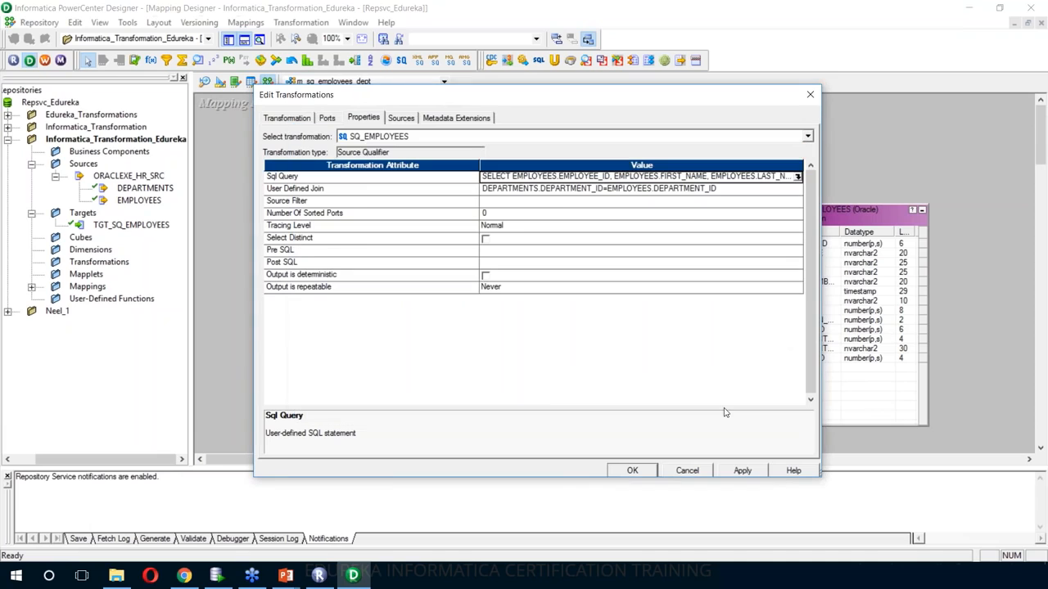
{"action": "left_click", "coordinate": [742, 473]}
{"action": "left_click", "coordinate": [634, 472]}
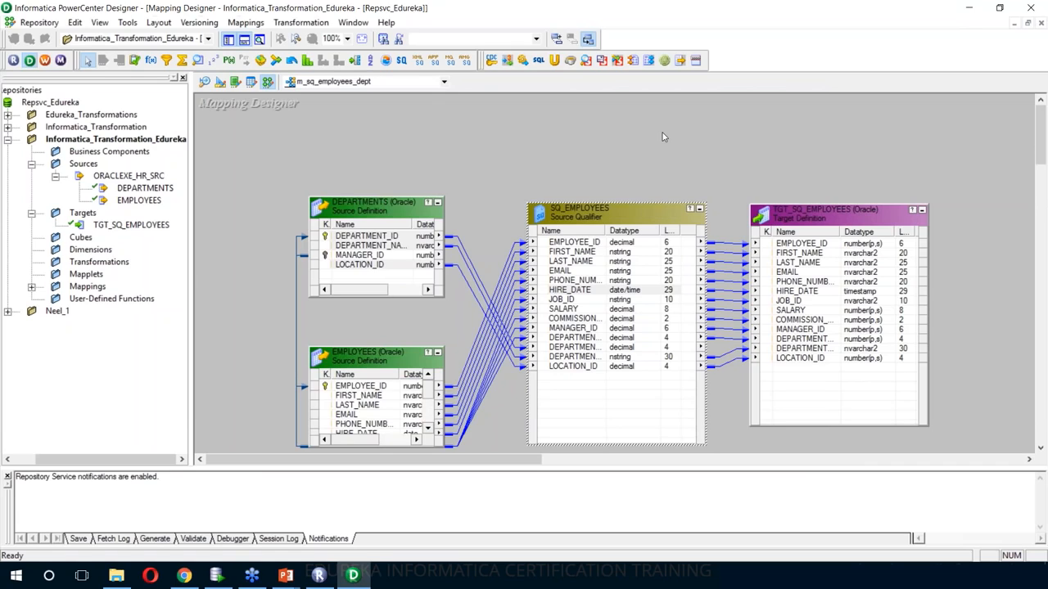
- Save m_sq_employees_dept and shrink the Output log so the whole mapping fits the canvas
{"action": "key", "text": "ctrl+s"}
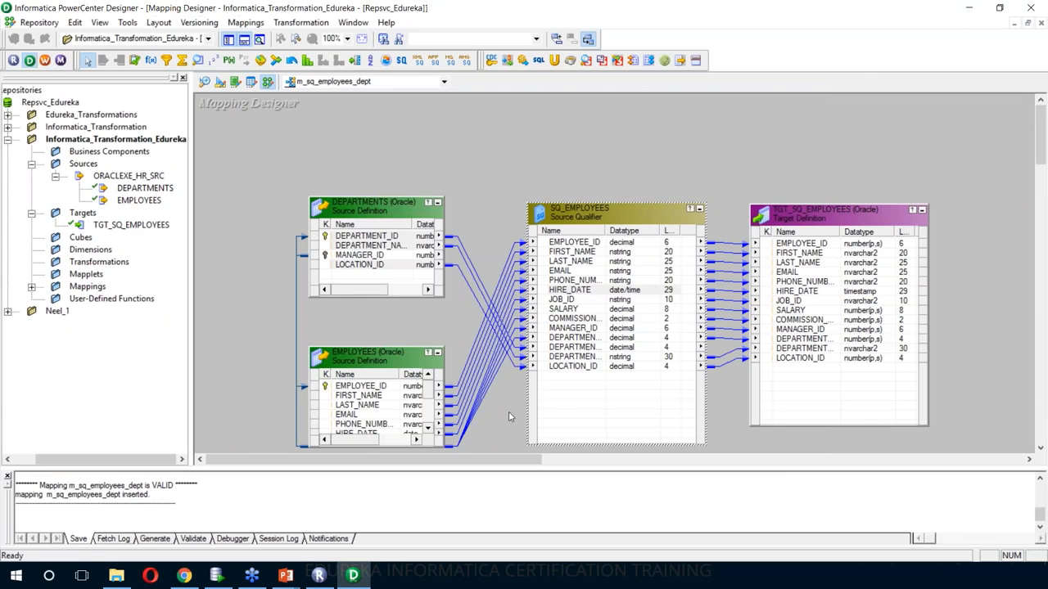
{"action": "left_click_drag", "start_coordinate": [192, 468], "coordinate": [192, 389]}
{"action": "scroll", "coordinate": [147, 430], "scroll_direction": "up", "scroll_amount": 3}
{"action": "scroll", "coordinate": [147, 426], "scroll_direction": "up", "scroll_amount": 2}
{"action": "scroll", "coordinate": [147, 426], "scroll_direction": "down", "scroll_amount": 2}
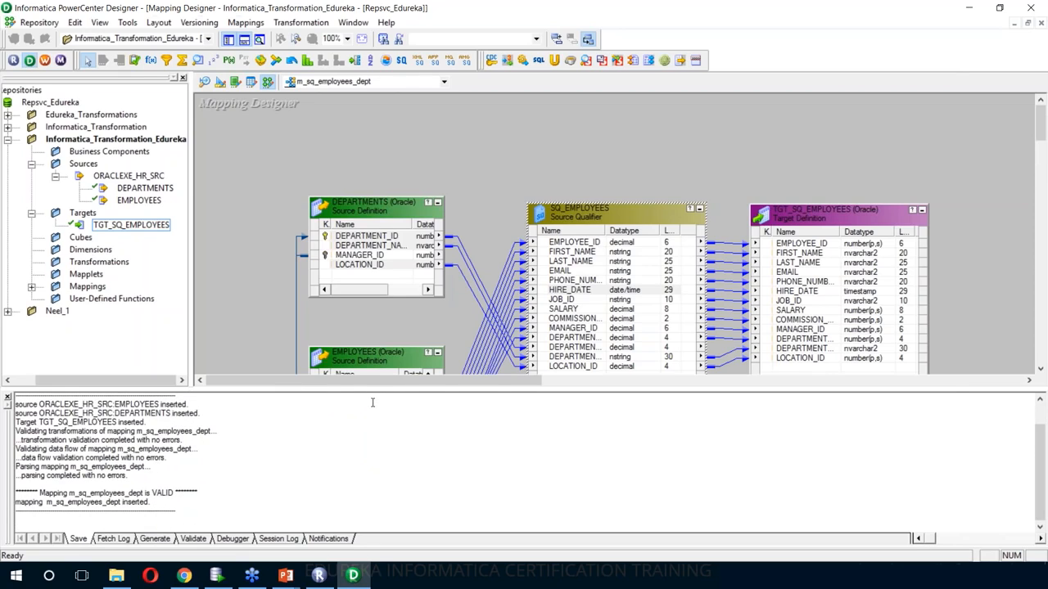
{"action": "left_click_drag", "start_coordinate": [369, 395], "coordinate": [369, 427]}
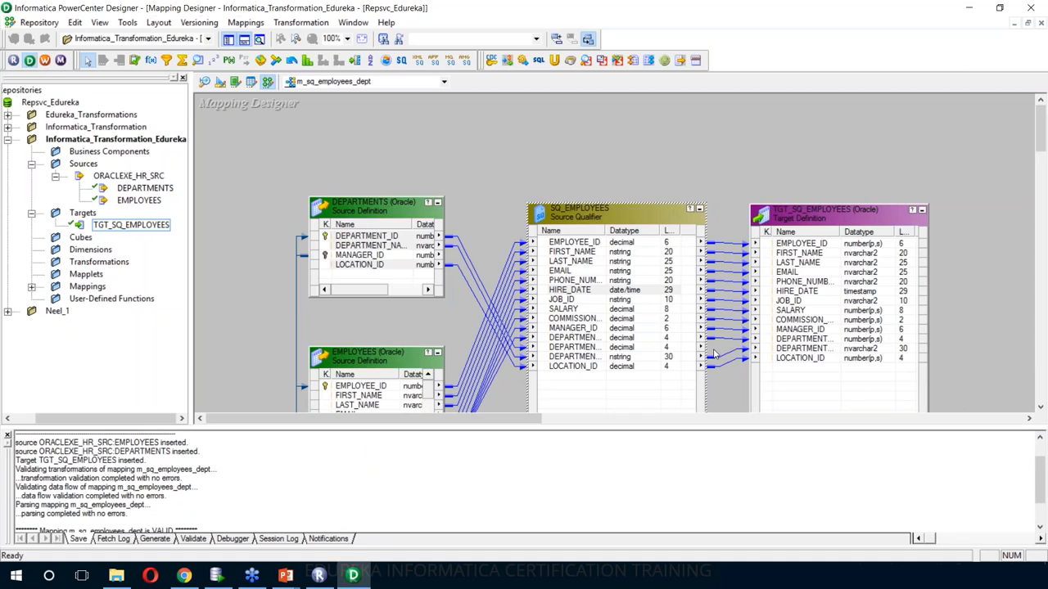
{"action": "scroll", "coordinate": [807, 423], "scroll_direction": "down", "scroll_amount": 5}
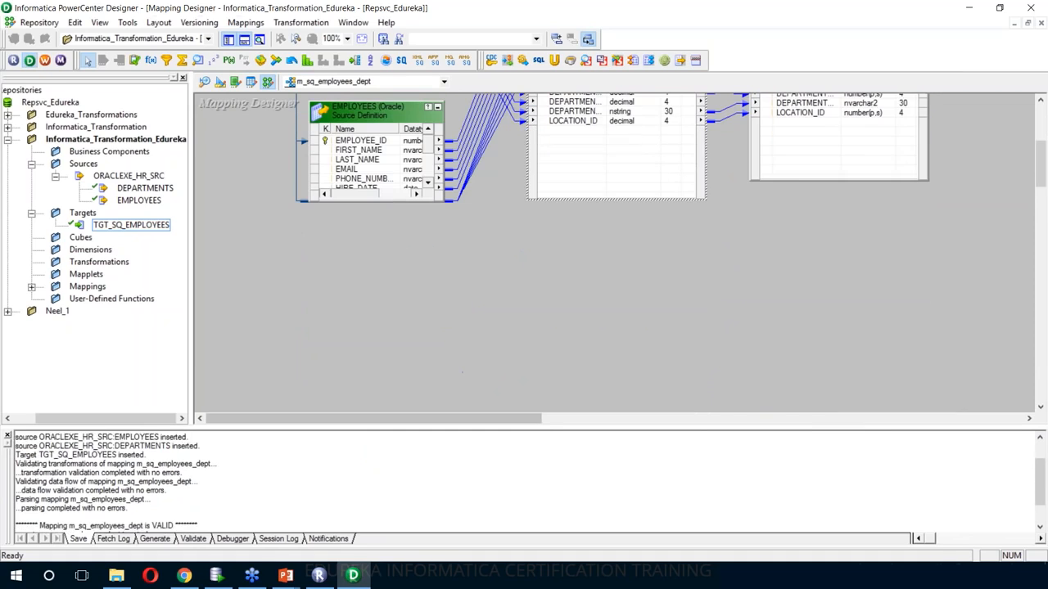
{"action": "scroll", "coordinate": [811, 434], "scroll_direction": "up", "scroll_amount": 2}
{"action": "left_click_drag", "start_coordinate": [1043, 178], "coordinate": [1043, 162]}
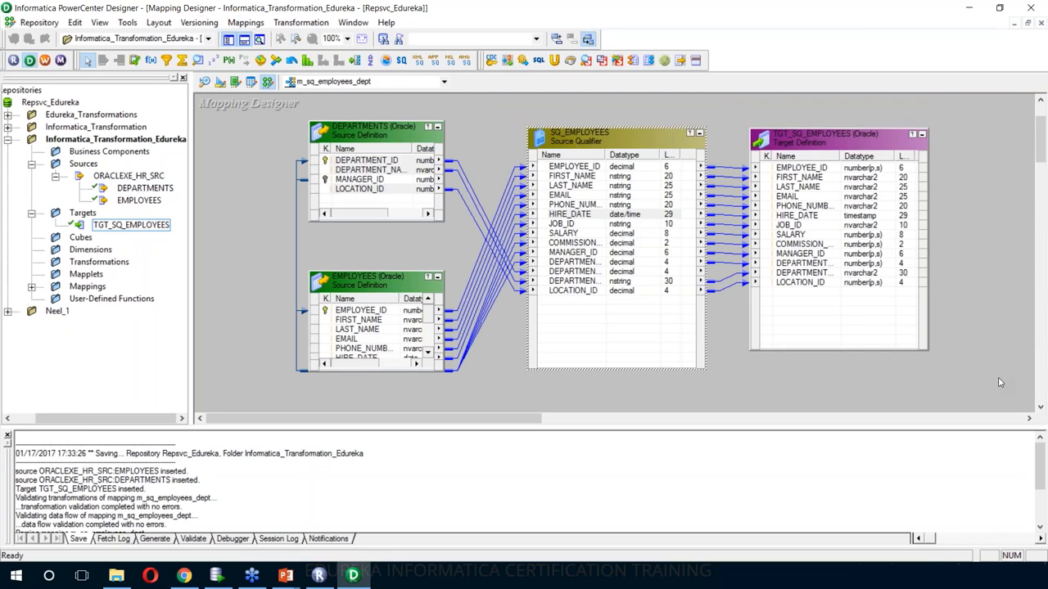
{"action": "left_click_drag", "start_coordinate": [636, 428], "coordinate": [627, 455]}
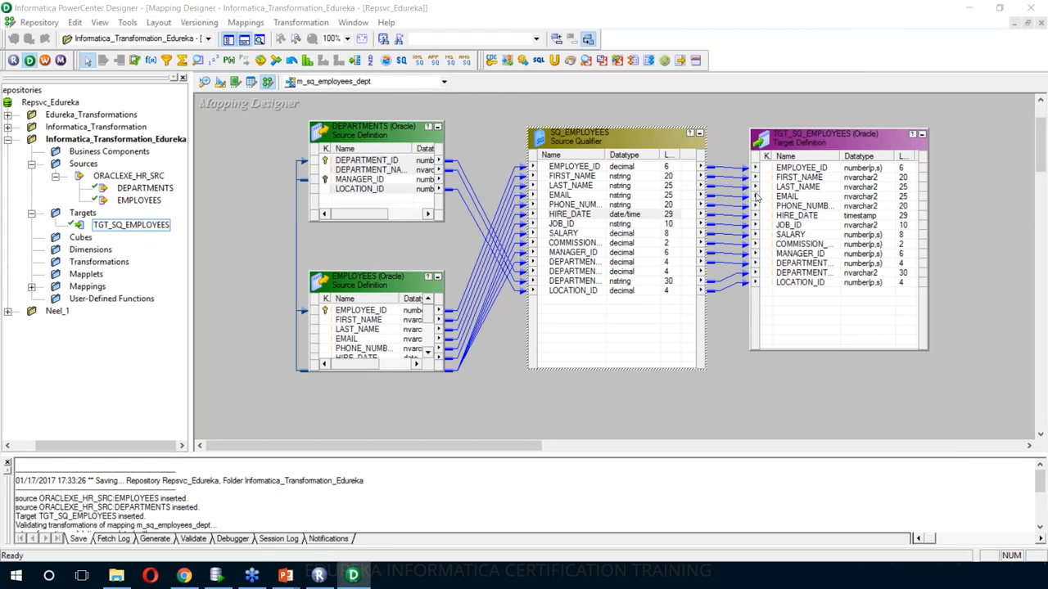
- Generate wf_m_sq_employees_dept with a non-reusable session, keeping default settings and names
{"action": "left_click", "coordinate": [718, 125]}
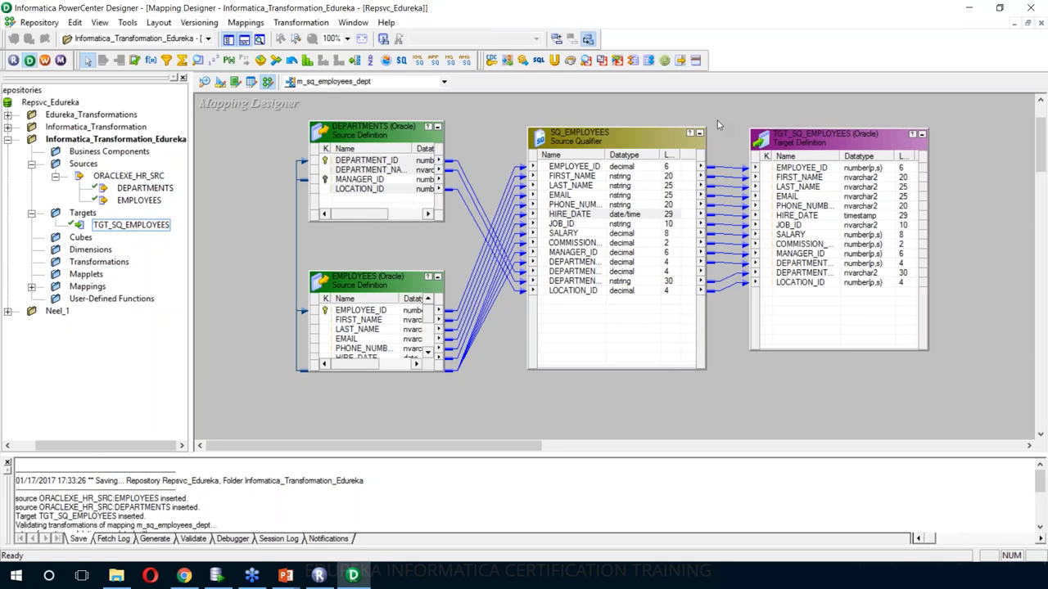
{"action": "right_click", "coordinate": [718, 125]}
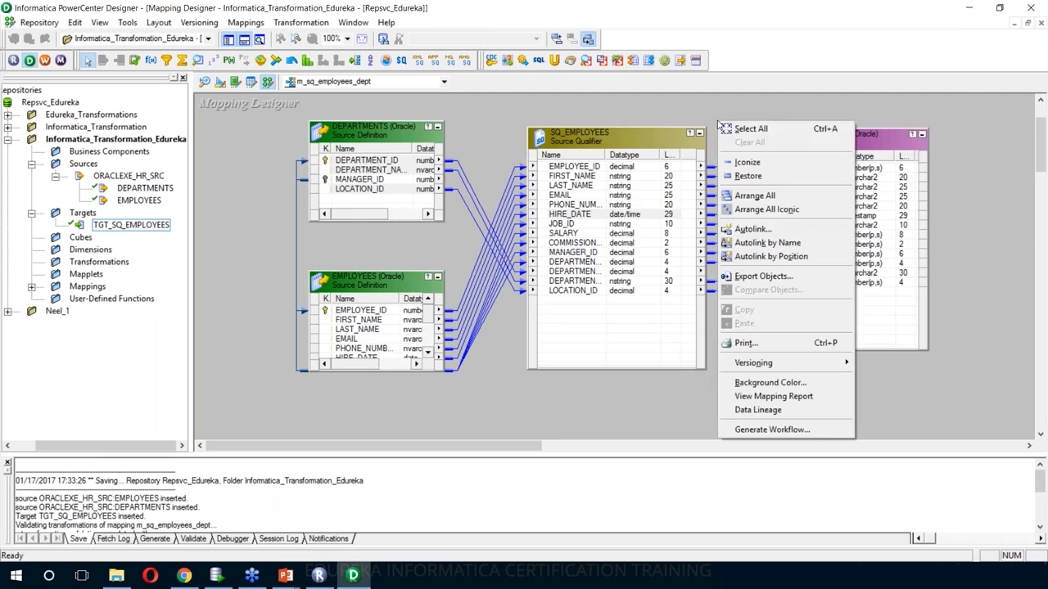
{"action": "left_click", "coordinate": [695, 108]}
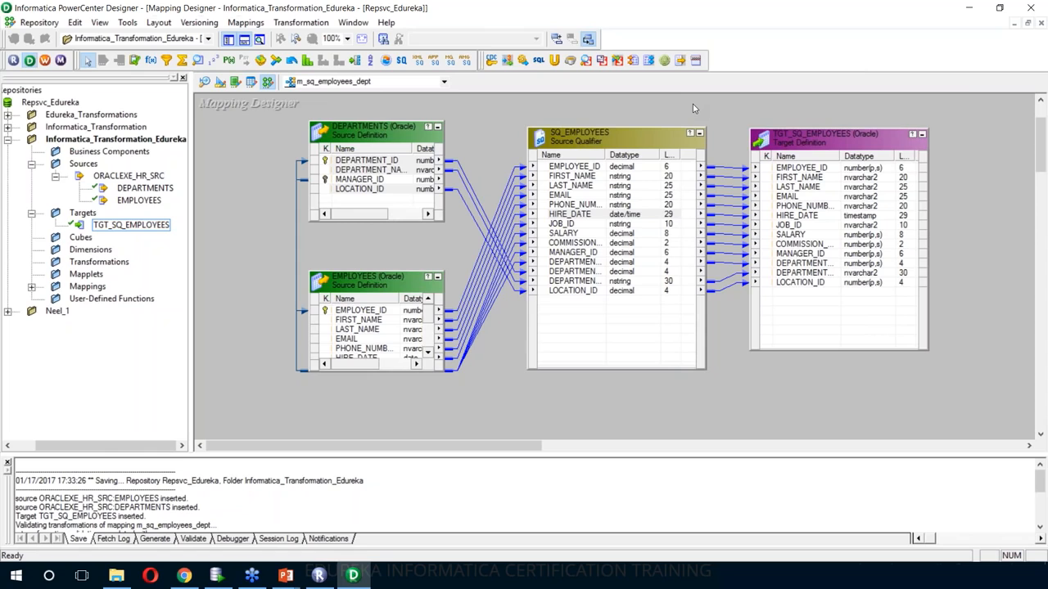
{"action": "right_click", "coordinate": [692, 109]}
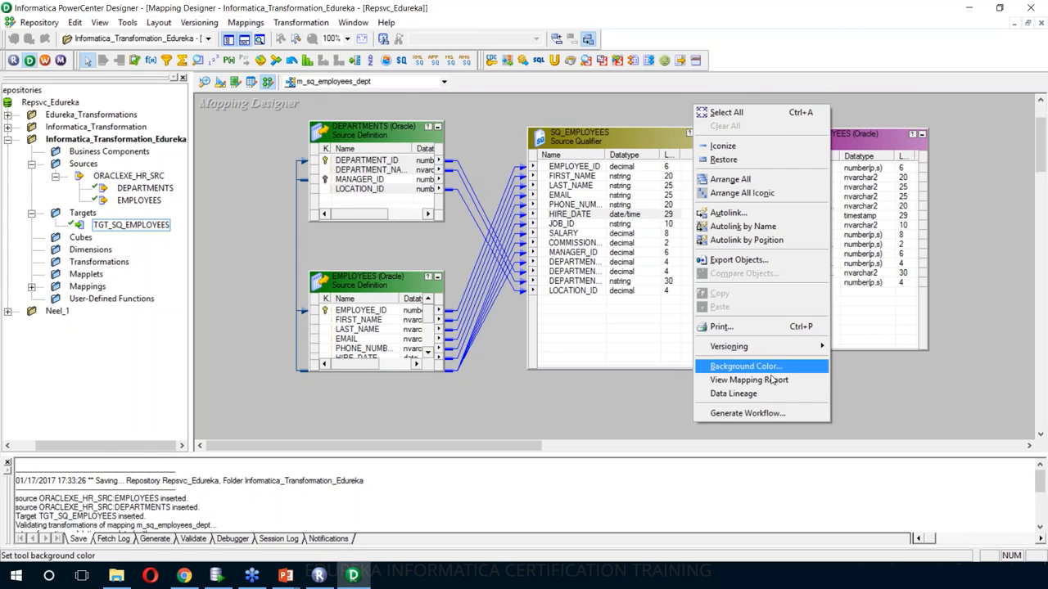
{"action": "left_click", "coordinate": [746, 413]}
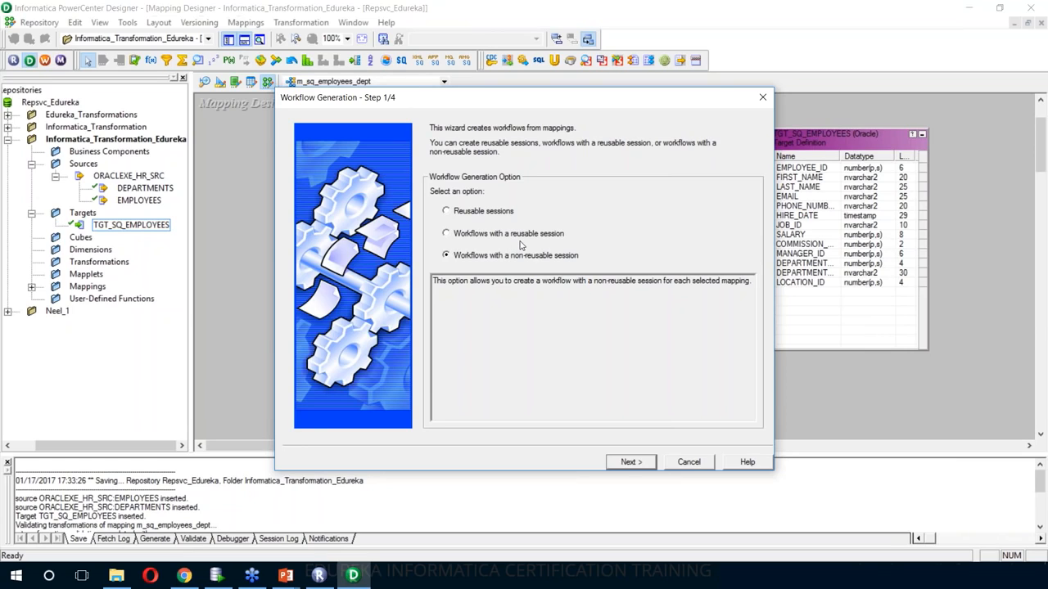
{"action": "left_click", "coordinate": [624, 463]}
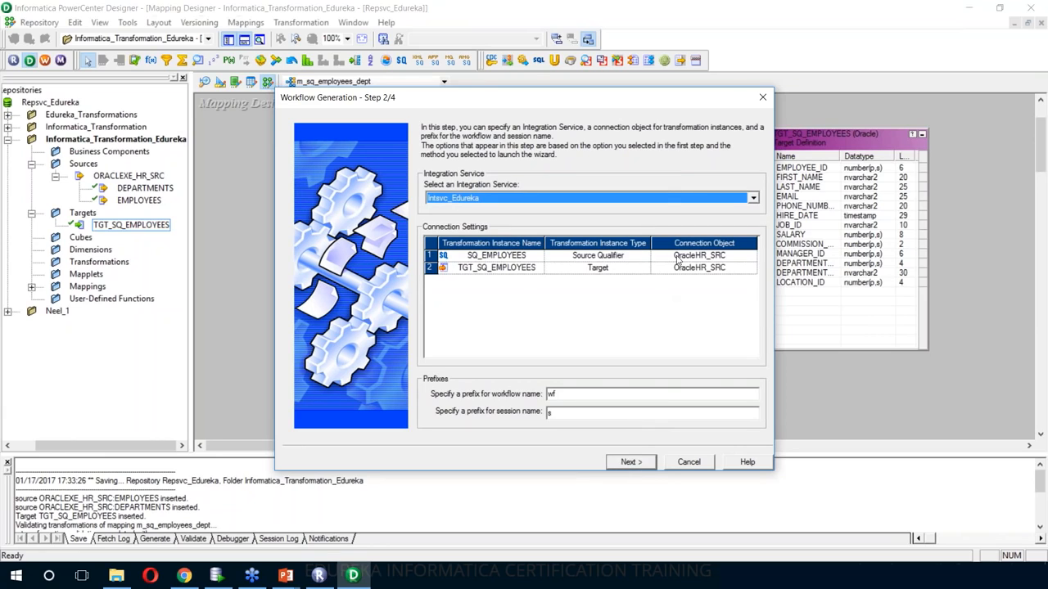
{"action": "left_click", "coordinate": [629, 463]}
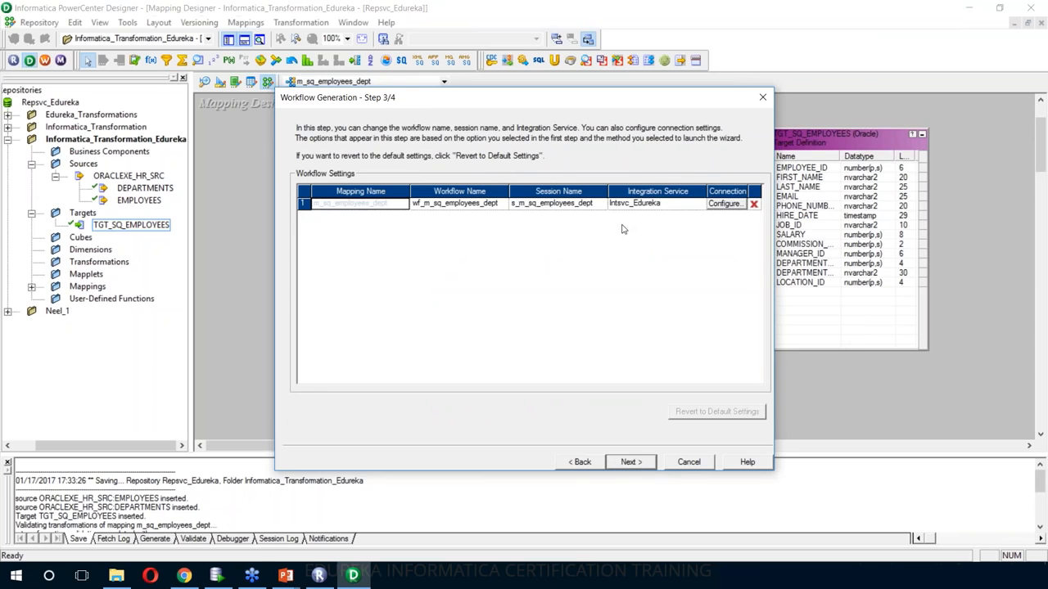
{"action": "key", "text": "Return"}
{"action": "left_click", "coordinate": [631, 462]}
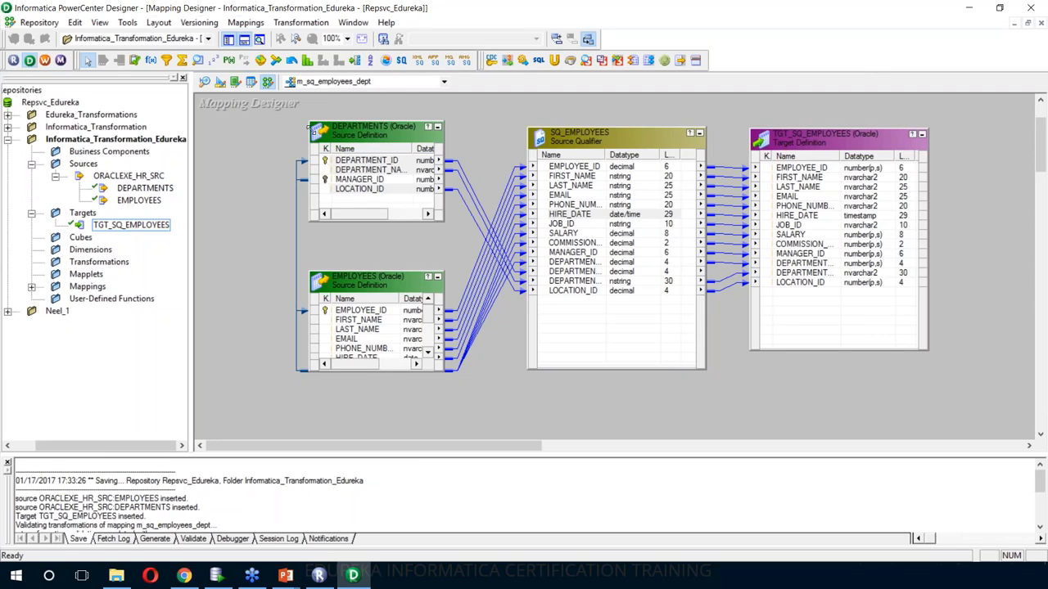
- In Target Designer, use Targets > Generate/Execute SQL to generate and execute the table script
{"action": "left_click", "coordinate": [220, 85]}
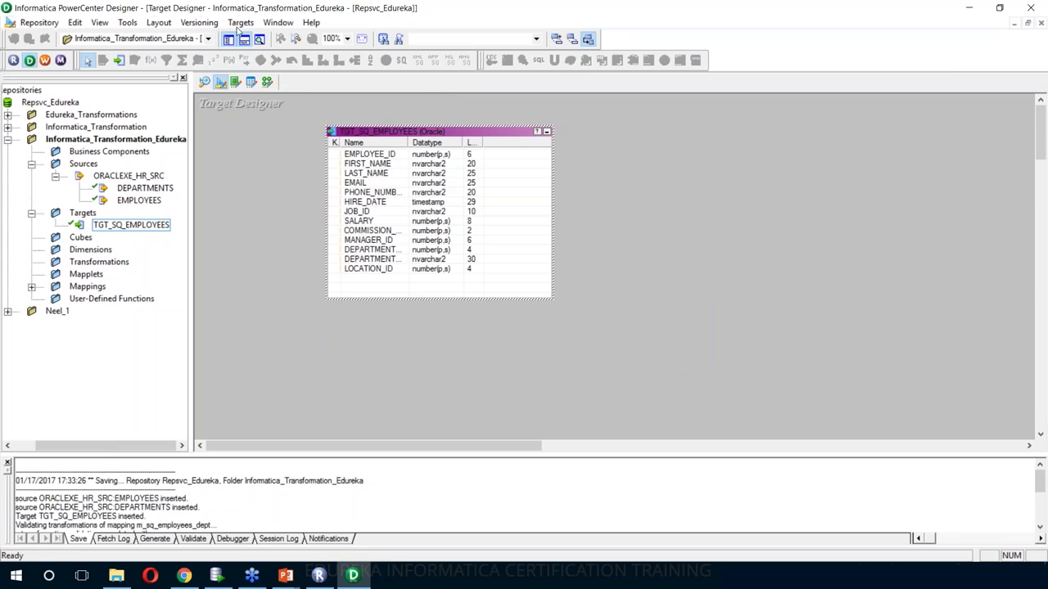
{"action": "left_click", "coordinate": [240, 22]}
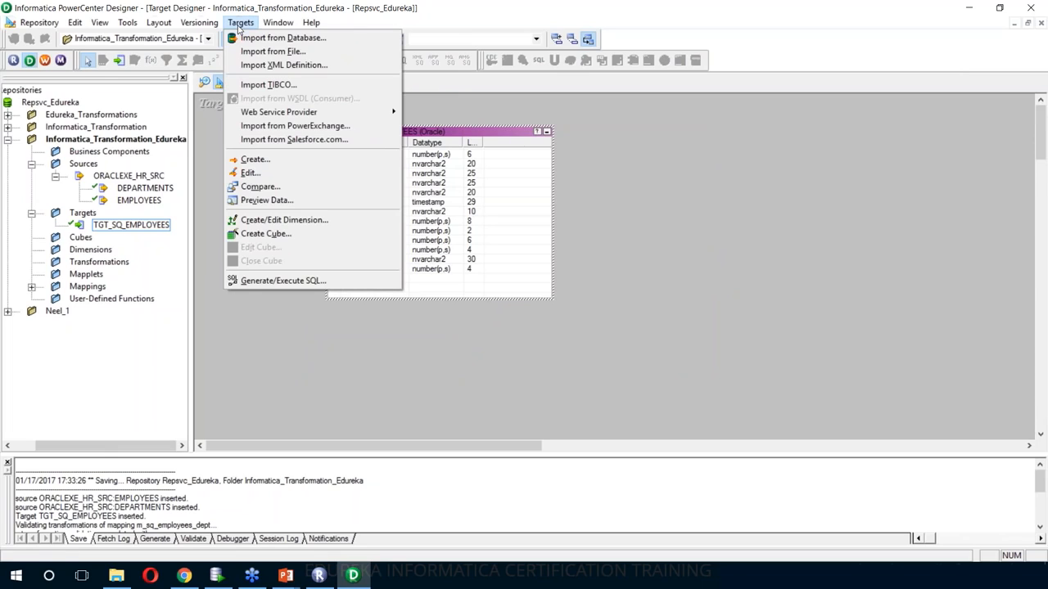
{"action": "left_click", "coordinate": [294, 282]}
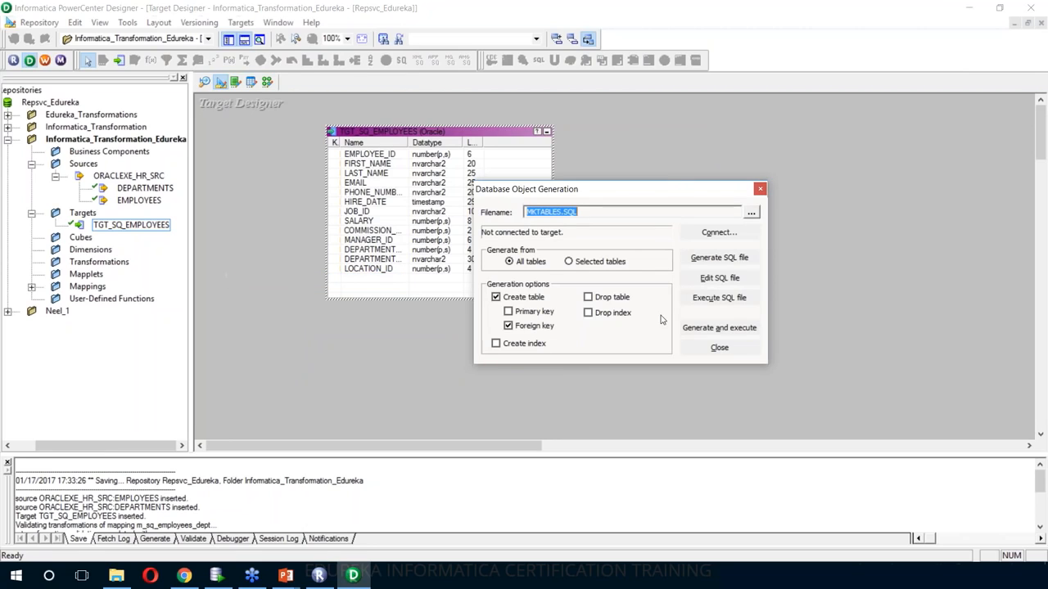
{"action": "left_click", "coordinate": [496, 298]}
{"action": "left_click", "coordinate": [689, 329]}
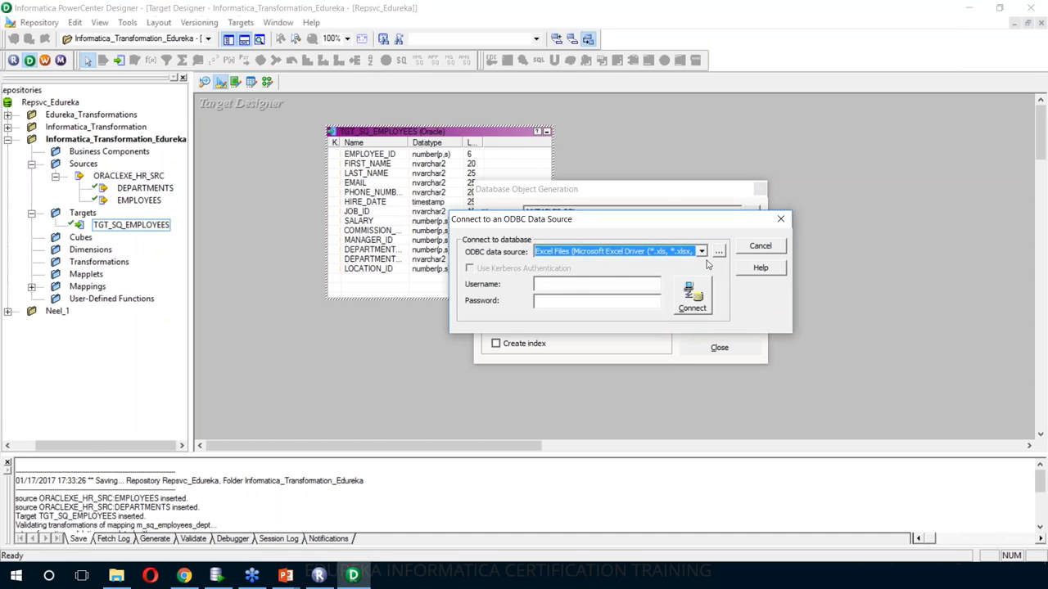
- Connect to ORACLEXE_HR_TGT with the target credentials and overwrite MKTABLES.SQL to create the table
{"action": "left_click", "coordinate": [702, 252]}
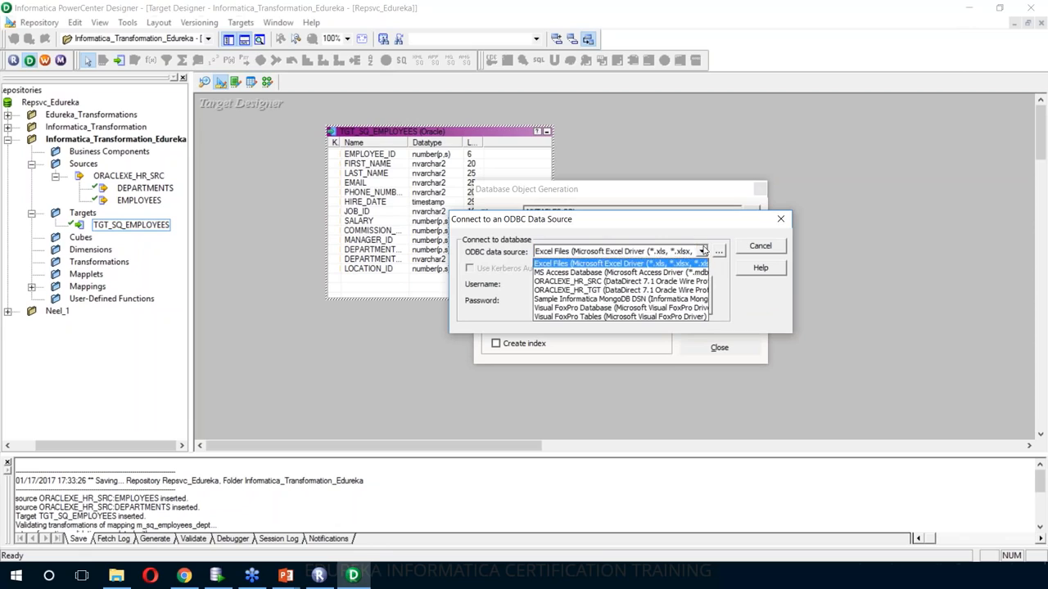
{"action": "left_click", "coordinate": [692, 290]}
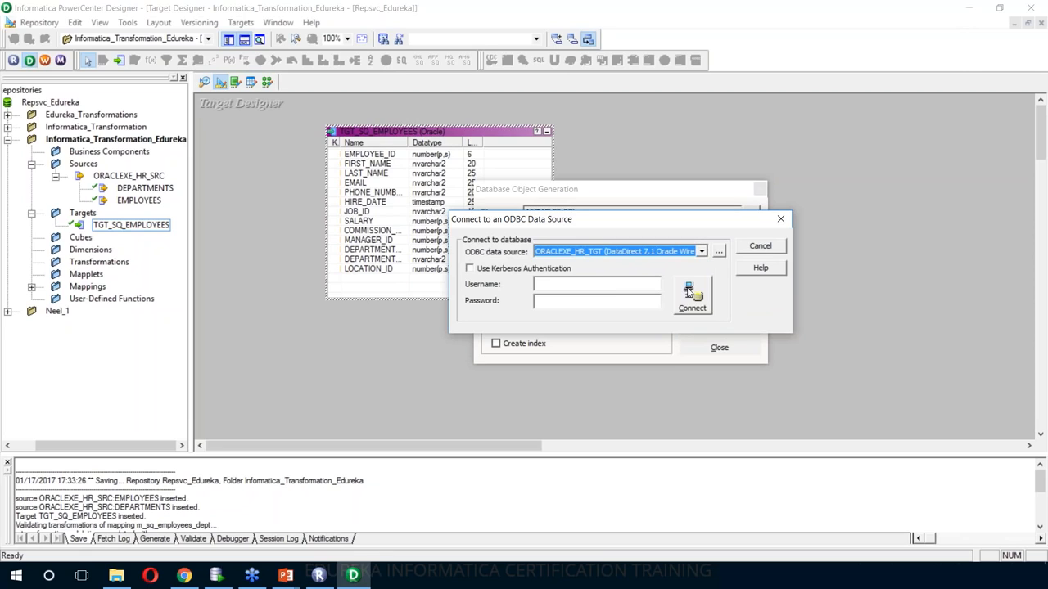
{"action": "left_click", "coordinate": [600, 286]}
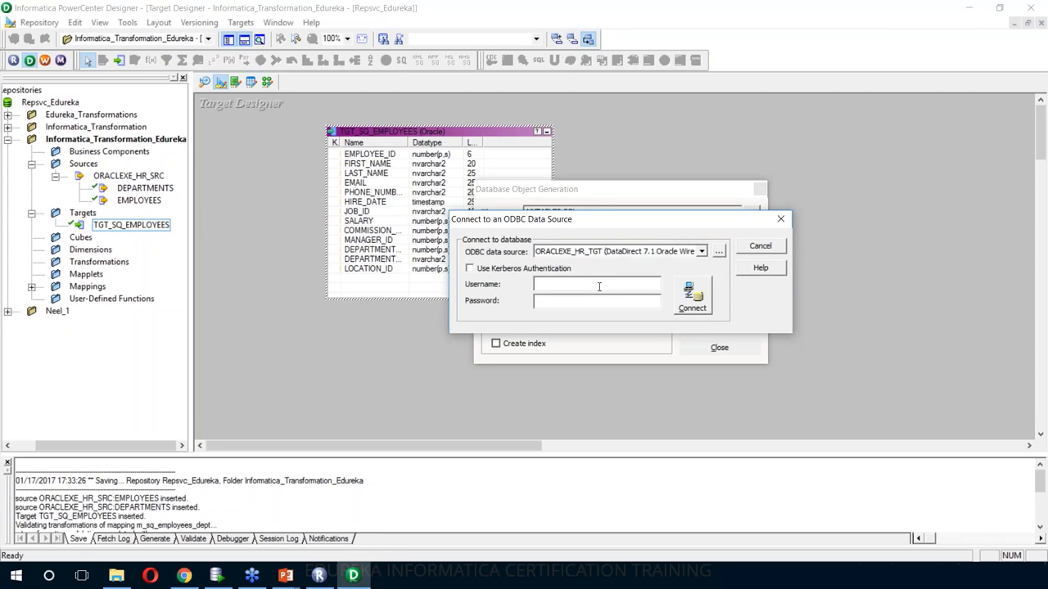
{"action": "type", "text": "HR_TGT"}
{"action": "key", "text": "Tab"}
{"action": "type", "text": "hr_tgt"}
{"action": "left_click", "coordinate": [683, 303]}
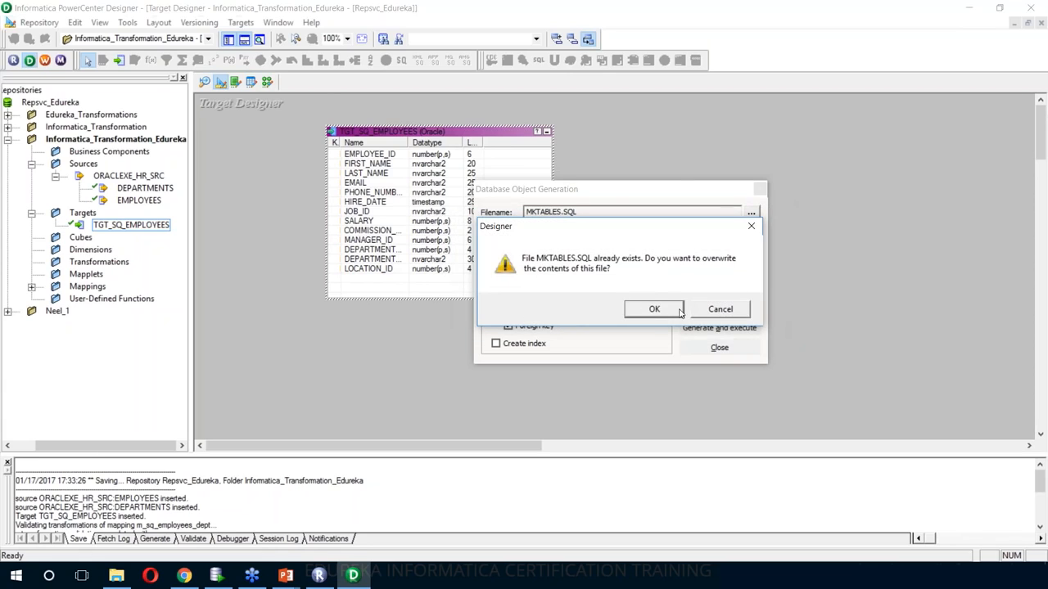
{"action": "key", "text": "Return"}
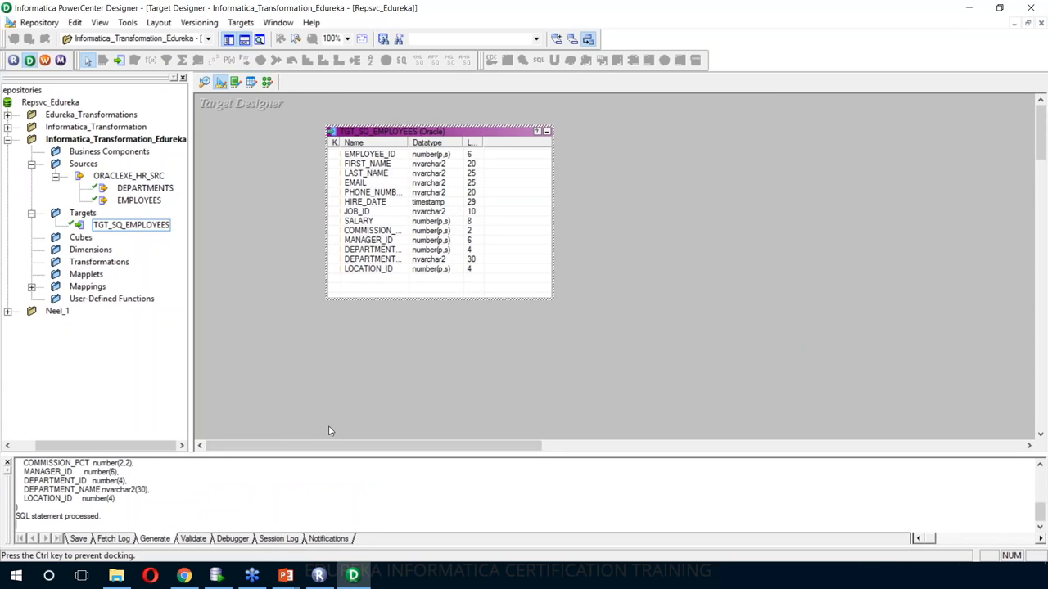
- Enlarge the Output log to review the results, then launch Workflow Manager
{"action": "left_click_drag", "start_coordinate": [329, 343], "coordinate": [176, 331]}
{"action": "double_click", "coordinate": [176, 331]}
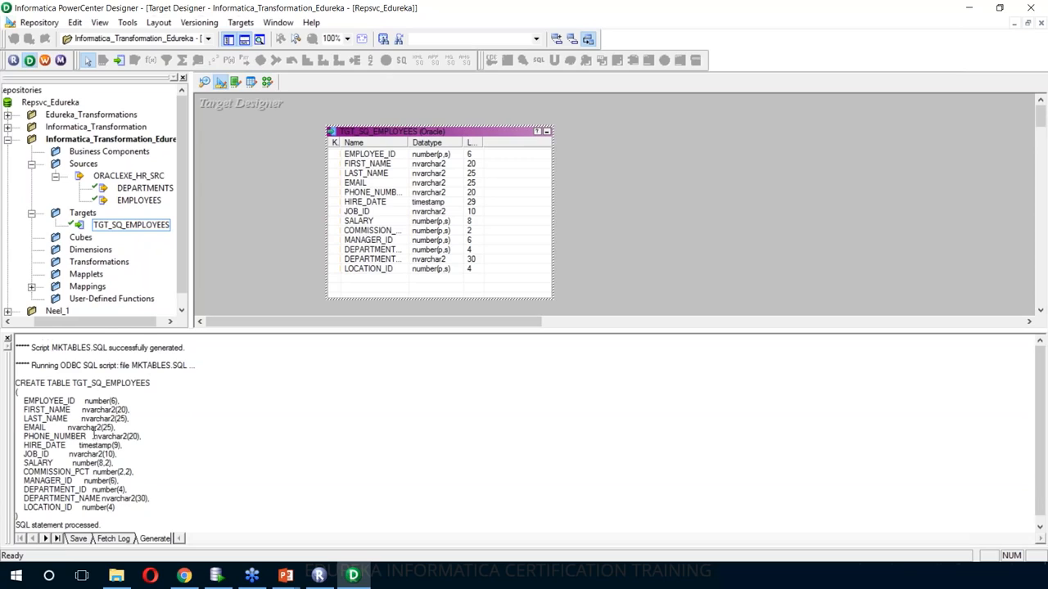
{"action": "scroll", "coordinate": [95, 435], "scroll_direction": "down", "scroll_amount": 1}
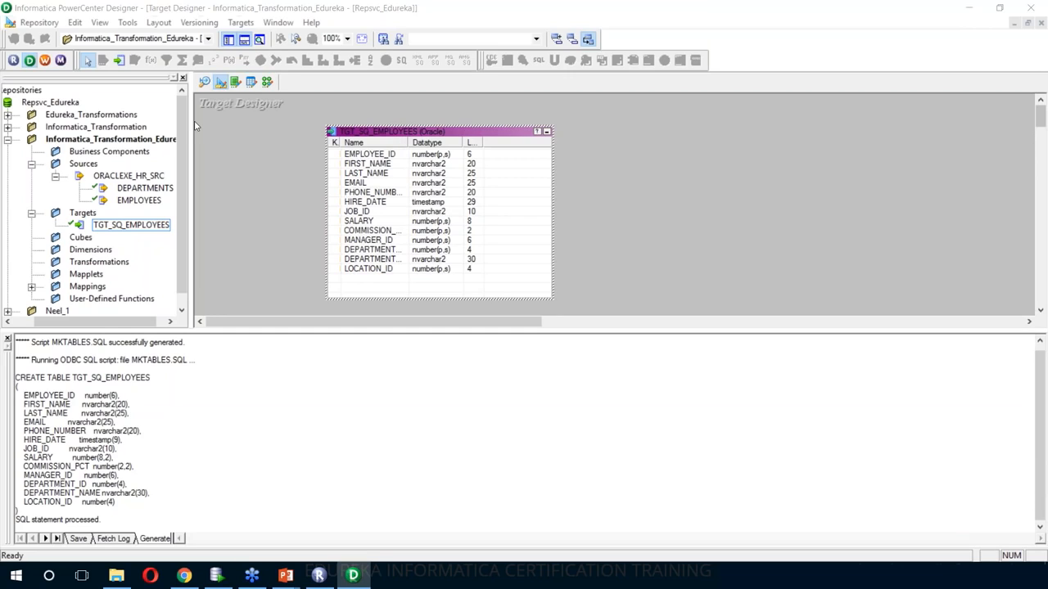
{"action": "left_click", "coordinate": [45, 60]}
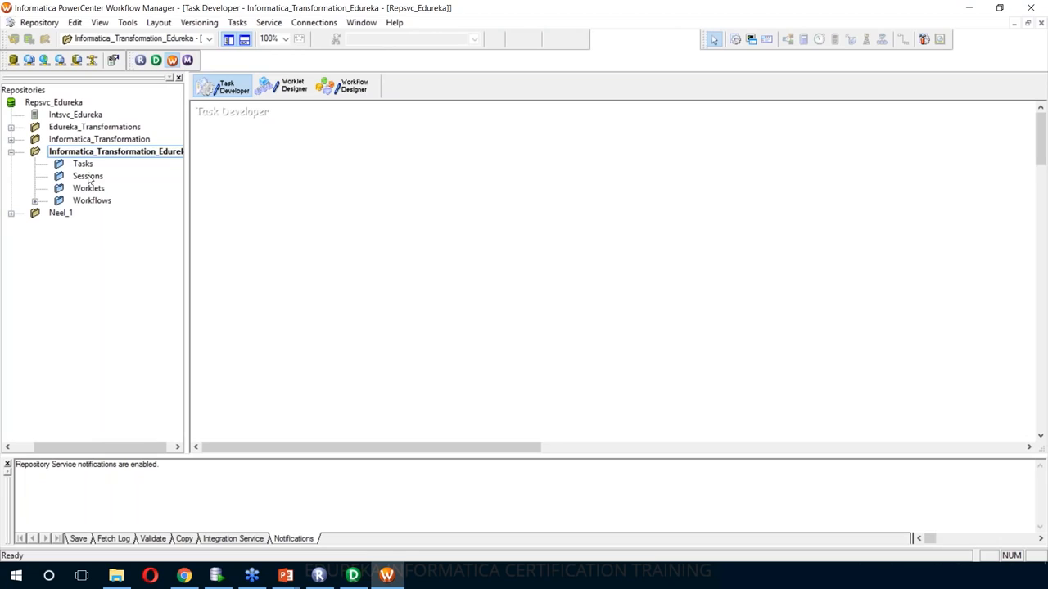
- Open wf_m_sq_employees_dept from the Workflows folder and open its session's properties
{"action": "left_click", "coordinate": [35, 202]}
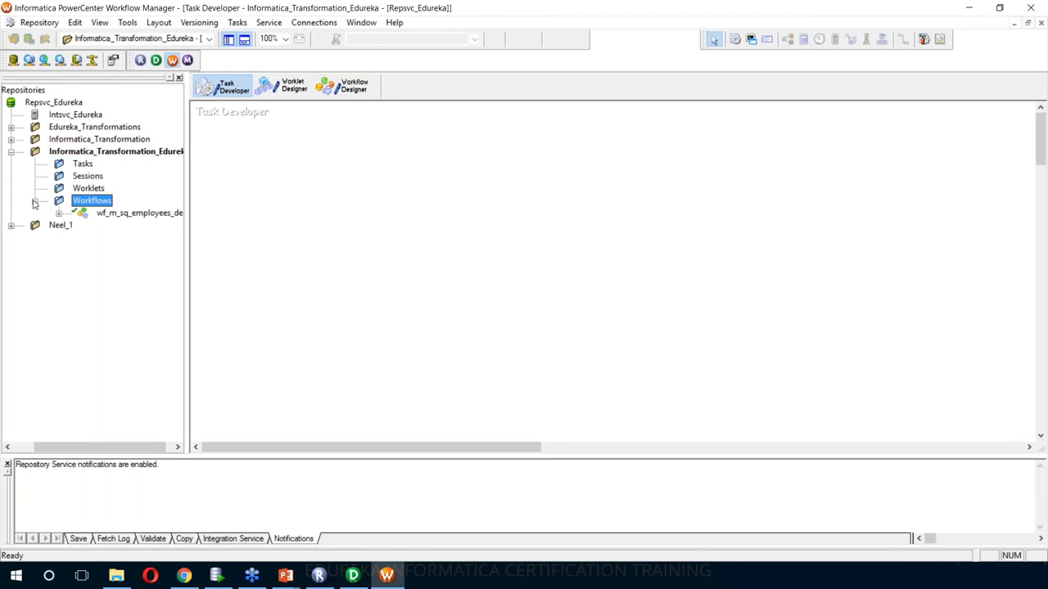
{"action": "left_click", "coordinate": [117, 217]}
{"action": "right_click", "coordinate": [117, 217]}
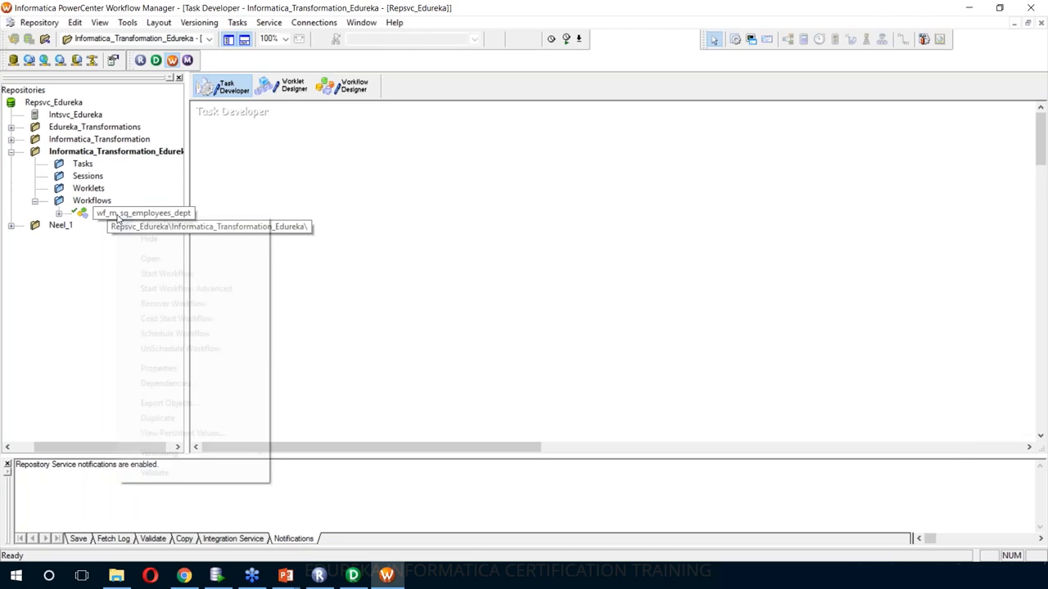
{"action": "left_click", "coordinate": [147, 259]}
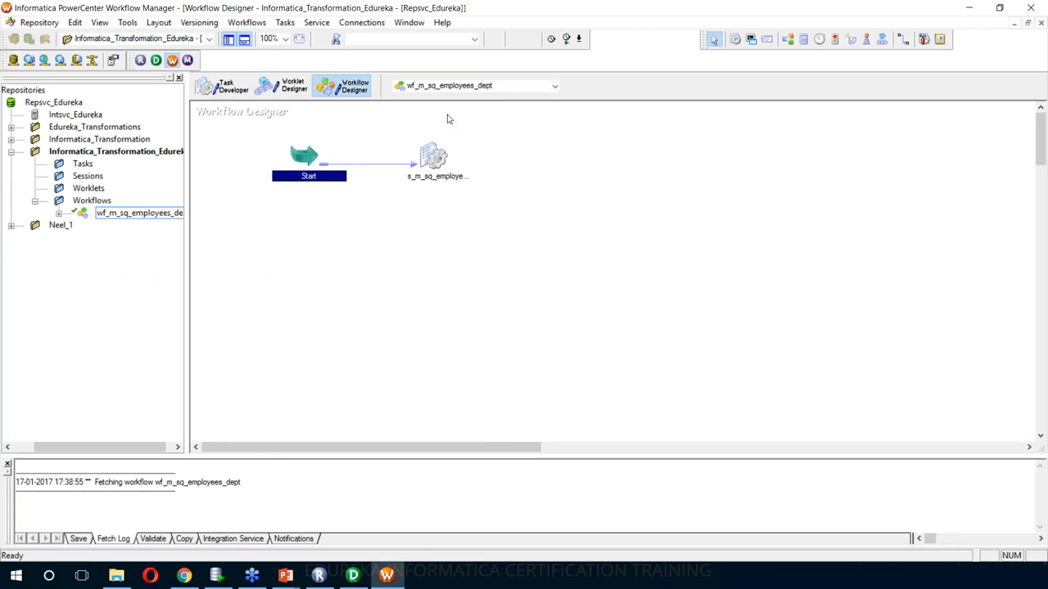
{"action": "left_click", "coordinate": [347, 228]}
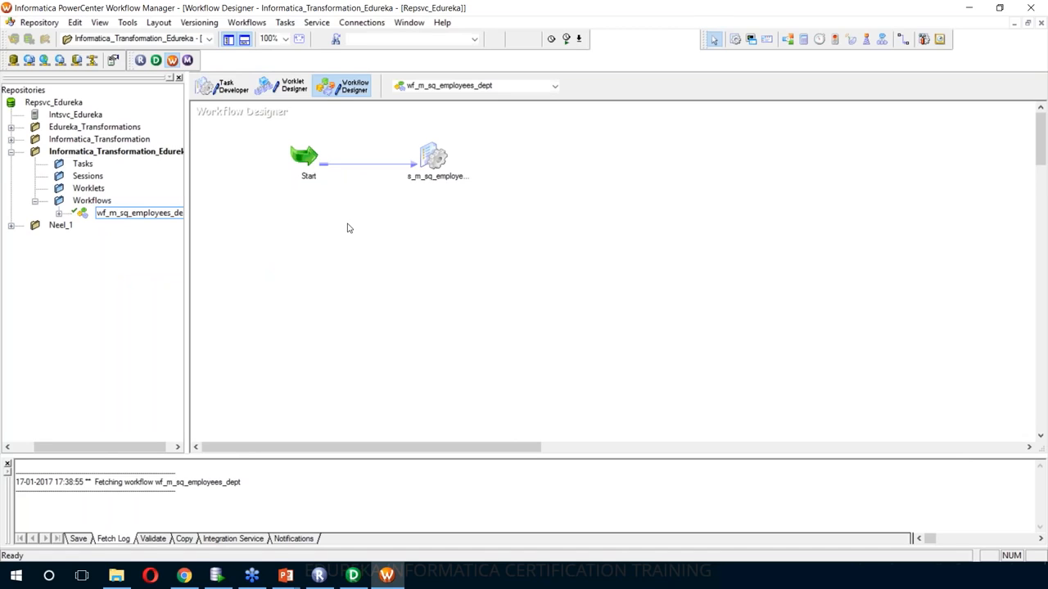
{"action": "double_click", "coordinate": [435, 168]}
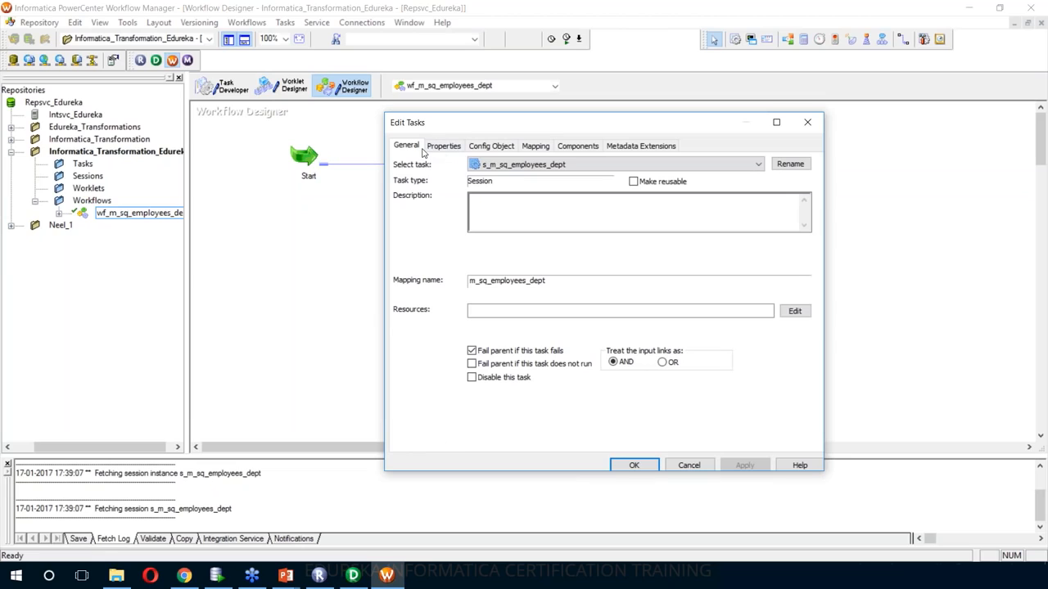
- Review the session's source and target connection settings on the Mapping tab
{"action": "left_click", "coordinate": [536, 145]}
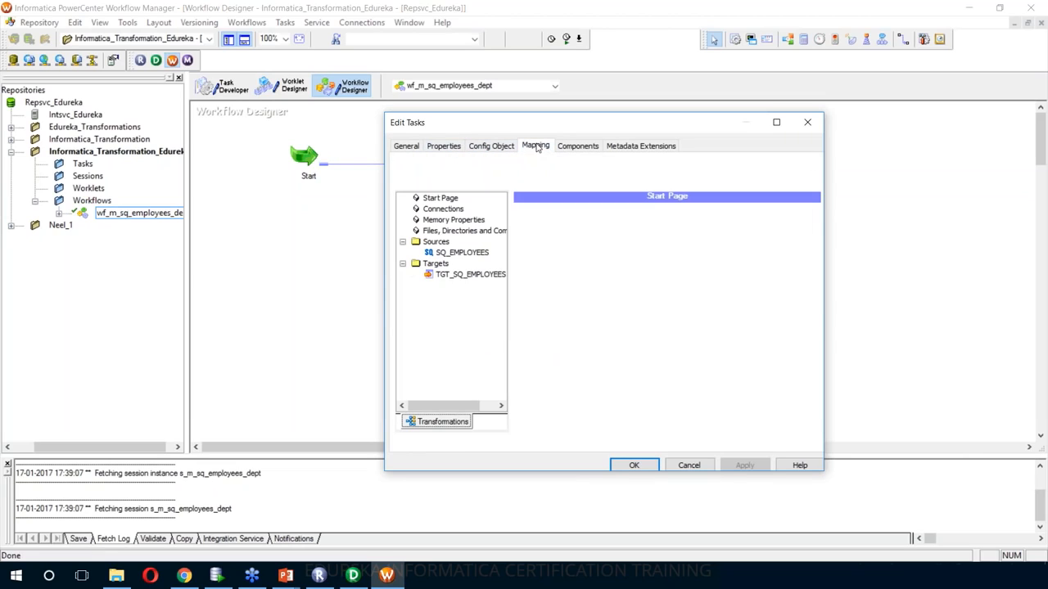
{"action": "left_click", "coordinate": [480, 254]}
{"action": "left_click", "coordinate": [483, 276]}
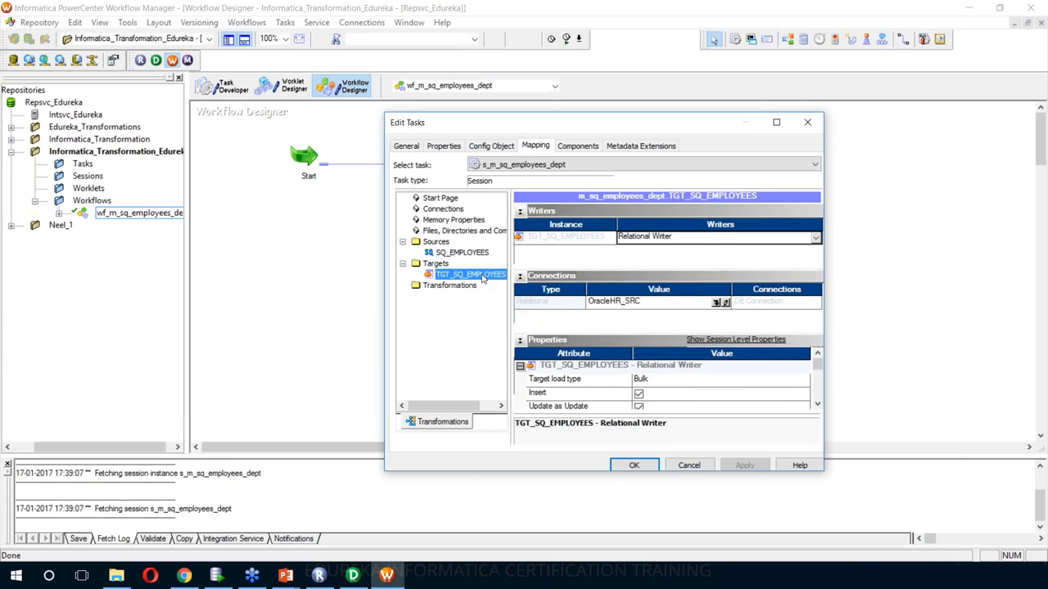
{"action": "left_click", "coordinate": [486, 254]}
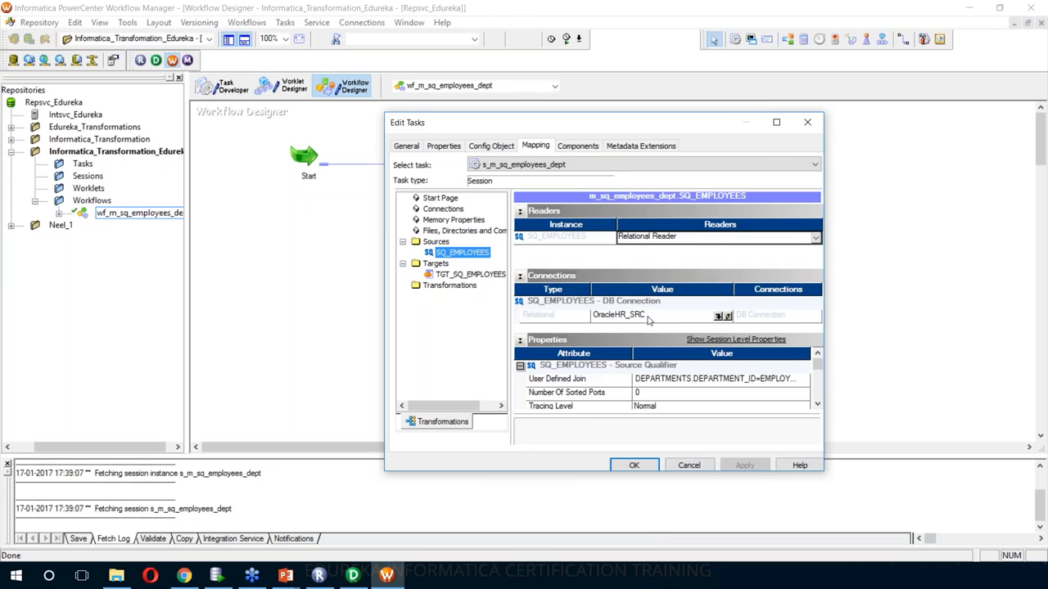
{"action": "left_click", "coordinate": [473, 275]}
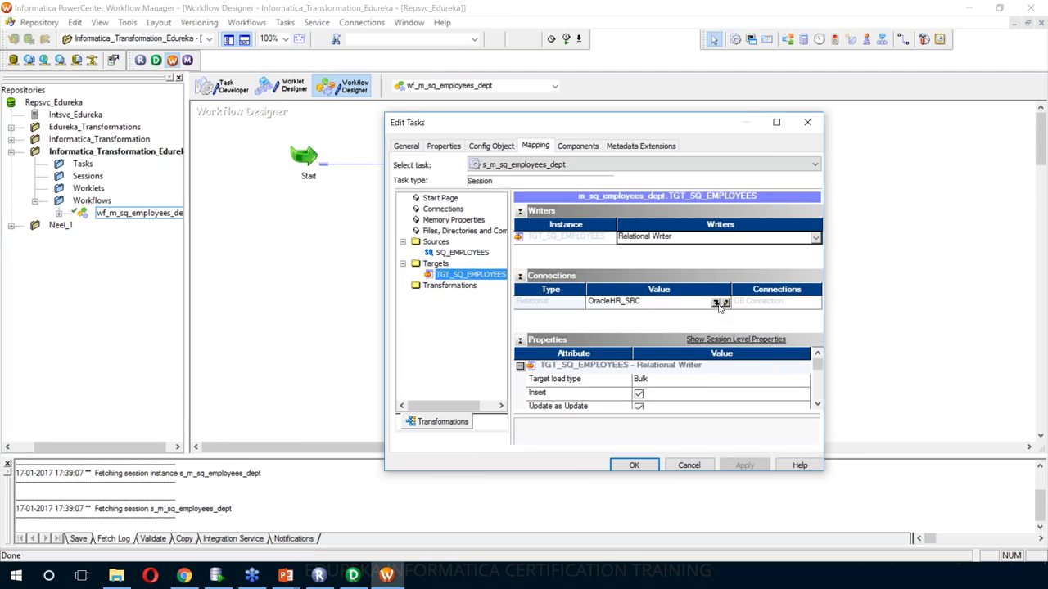
- Set the TGT_SQ_EMPLOYEES connection to OracleHR_TGT, apply, and save the workflow
{"action": "left_click", "coordinate": [721, 303]}
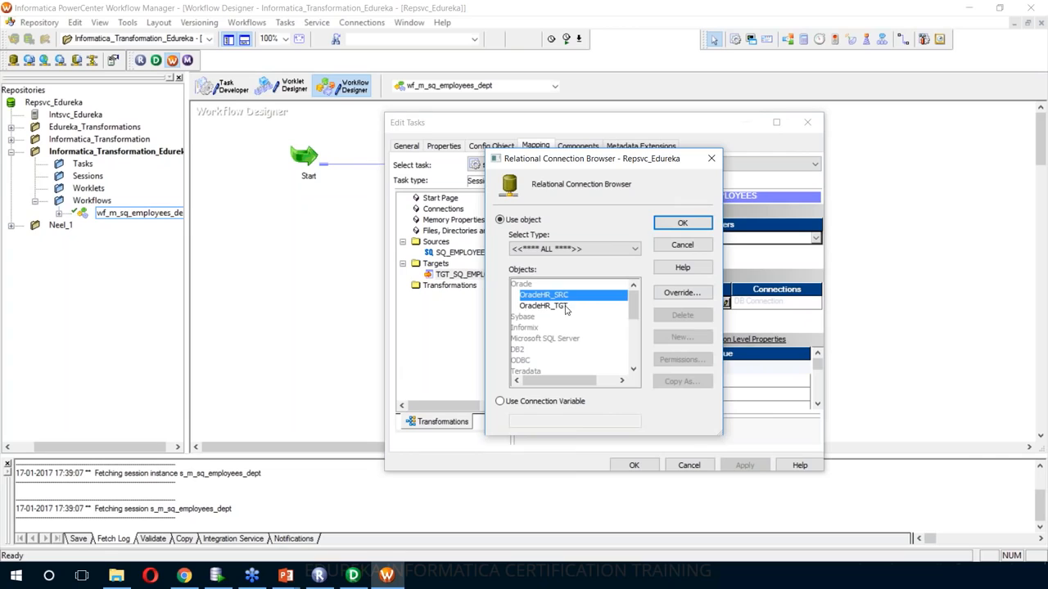
{"action": "left_click", "coordinate": [565, 307]}
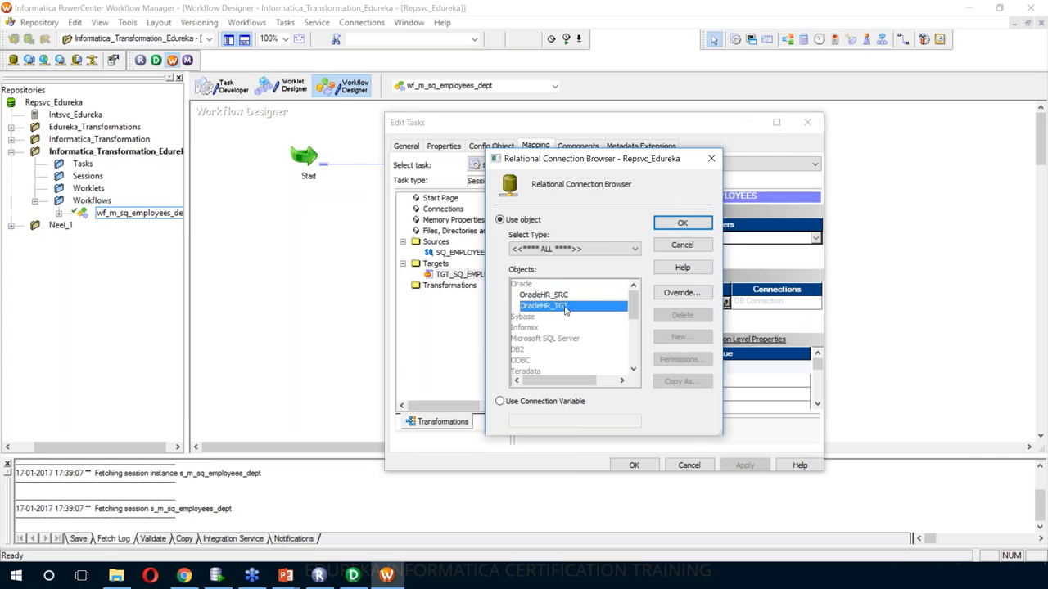
{"action": "left_click", "coordinate": [679, 224]}
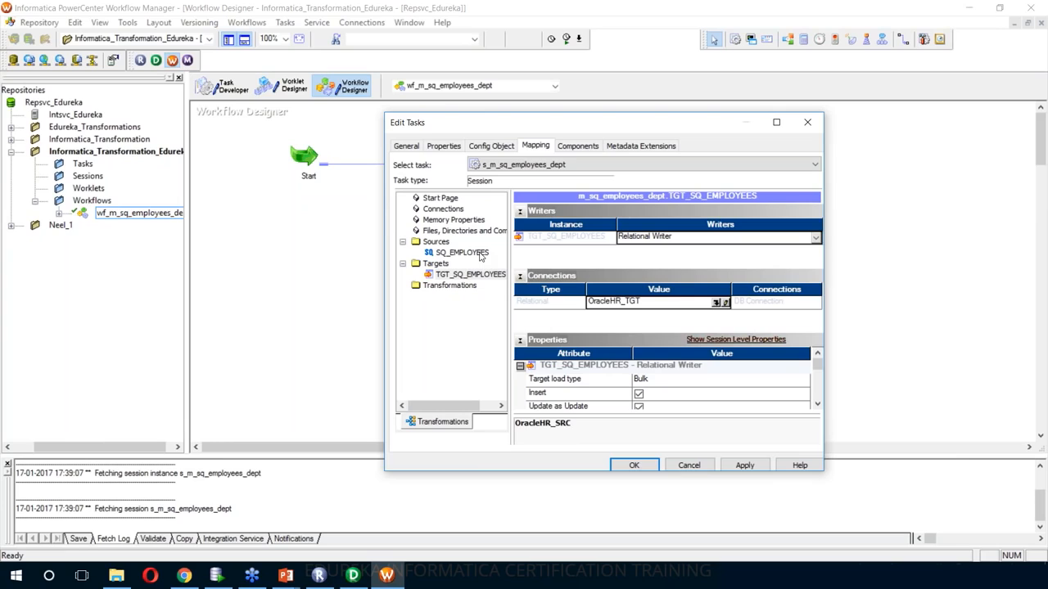
{"action": "left_click", "coordinate": [747, 466]}
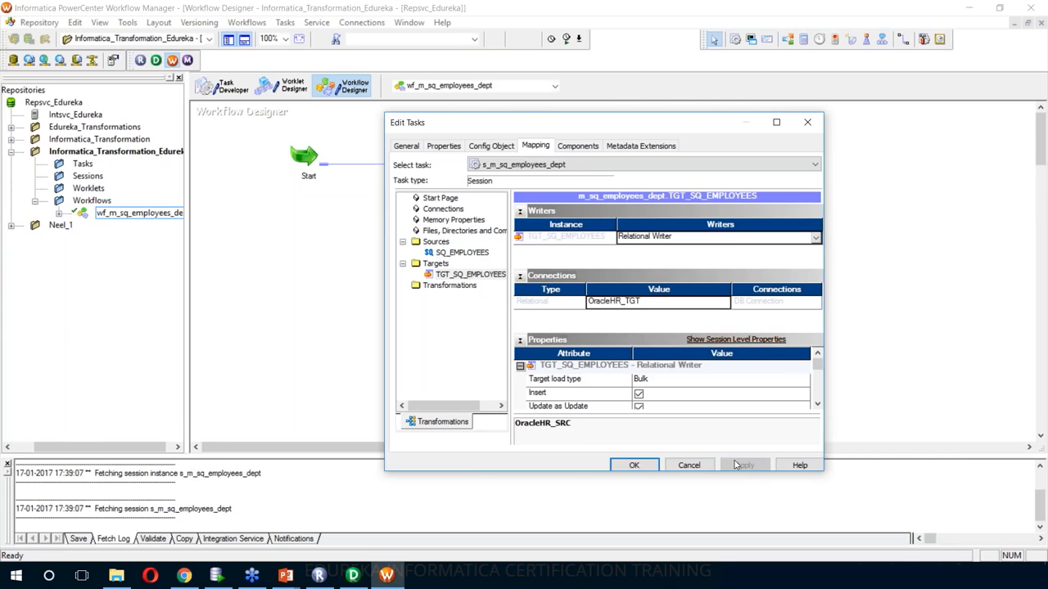
{"action": "left_click", "coordinate": [634, 465]}
{"action": "key", "text": "ctrl+s"}
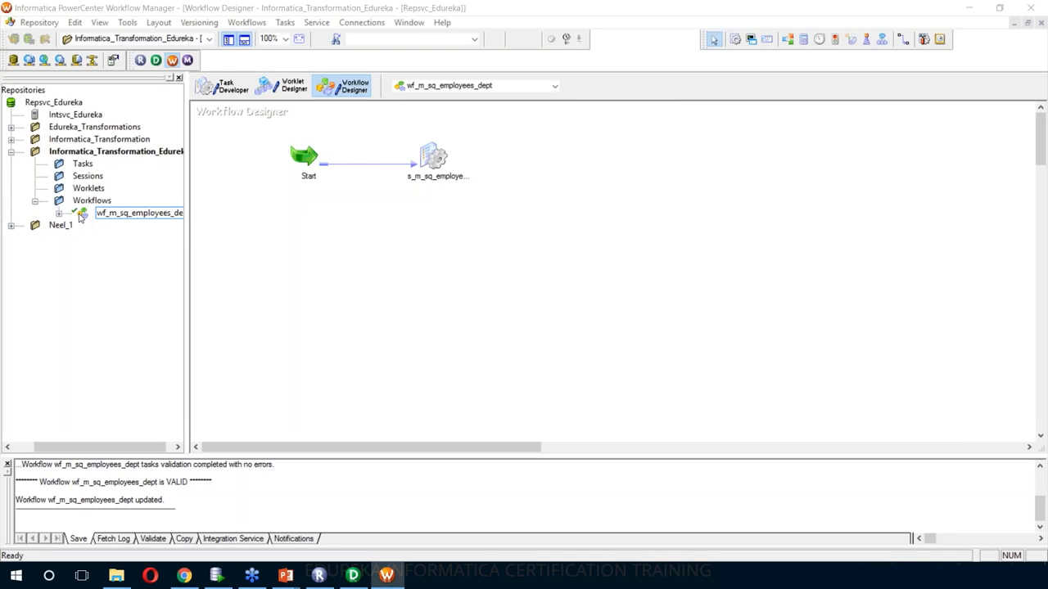
- Start workflow wf_m_sq_employees_dept from the canvas context menu
{"action": "left_click", "coordinate": [471, 244]}
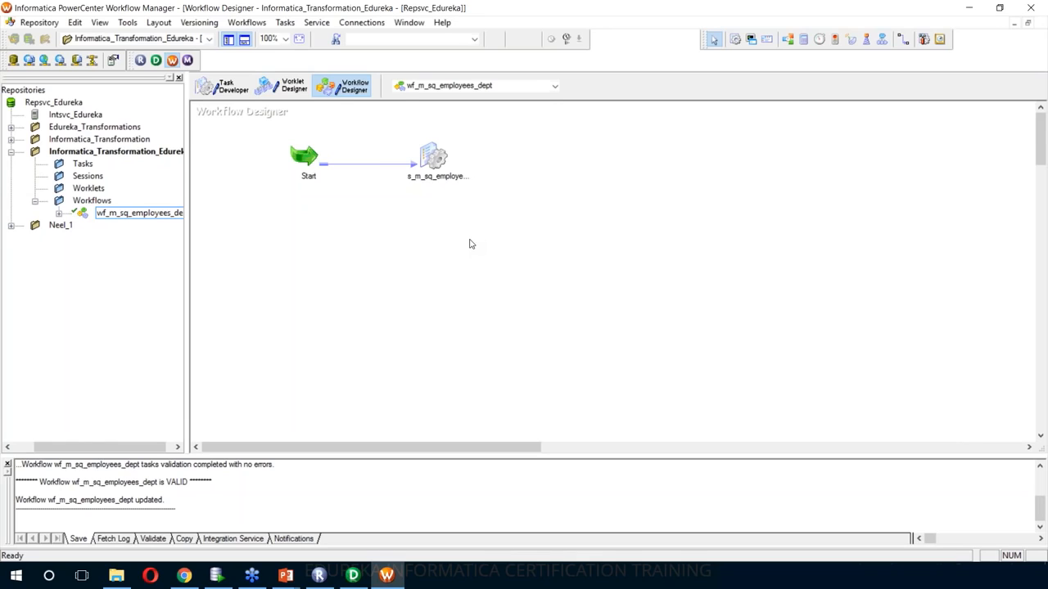
{"action": "left_click", "coordinate": [254, 27]}
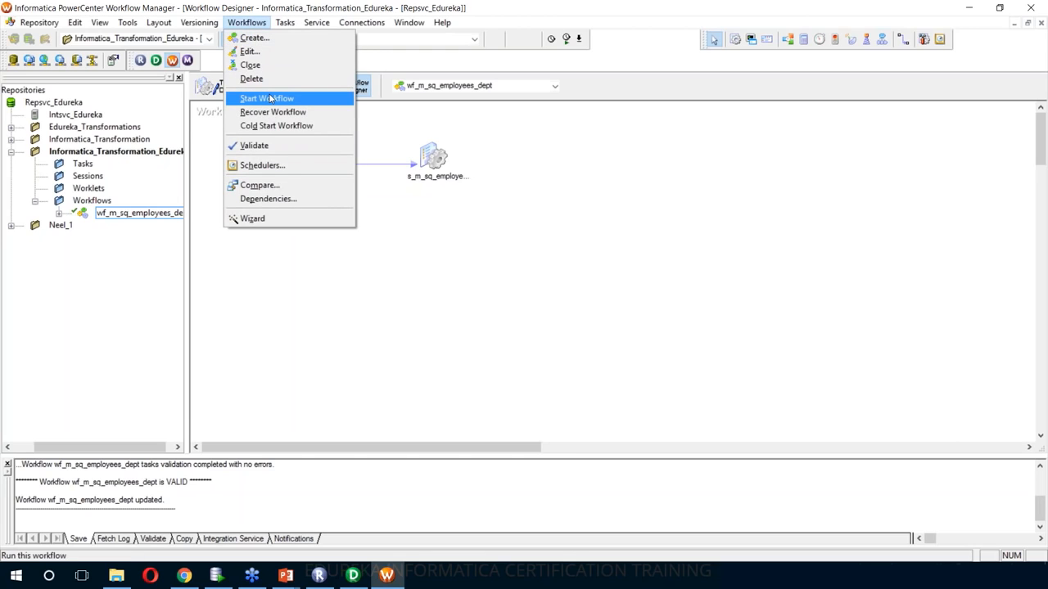
{"action": "left_click", "coordinate": [496, 138]}
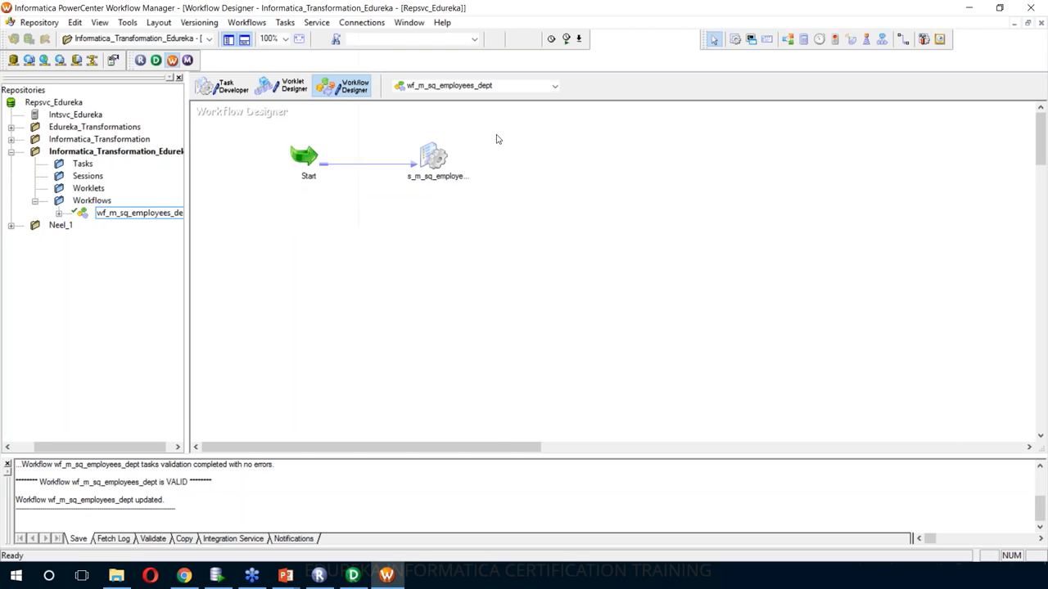
{"action": "right_click", "coordinate": [497, 137]}
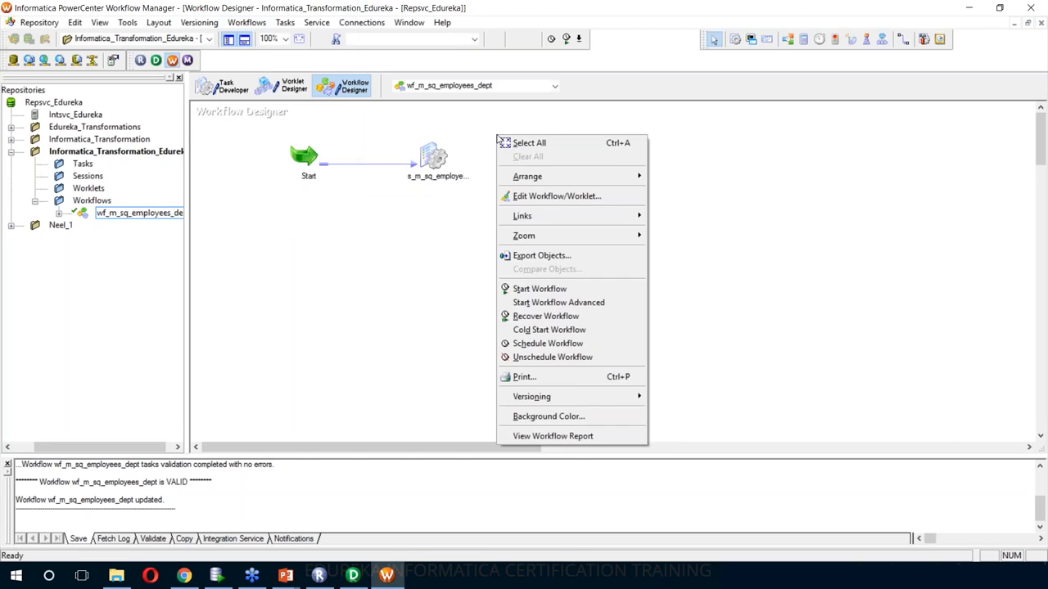
{"action": "left_click", "coordinate": [557, 291]}
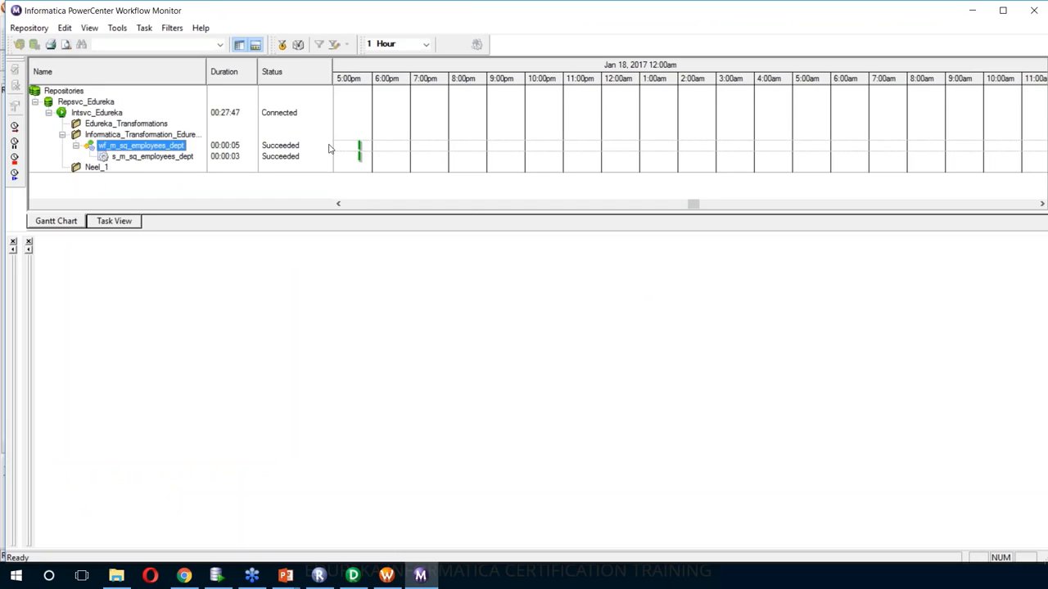
- Show s_m_sq_employees_dept's task details and statistics: 106 rows loaded into TGT_SQ_EMPLOYEES, 0 rejected
{"action": "left_click", "coordinate": [171, 158]}
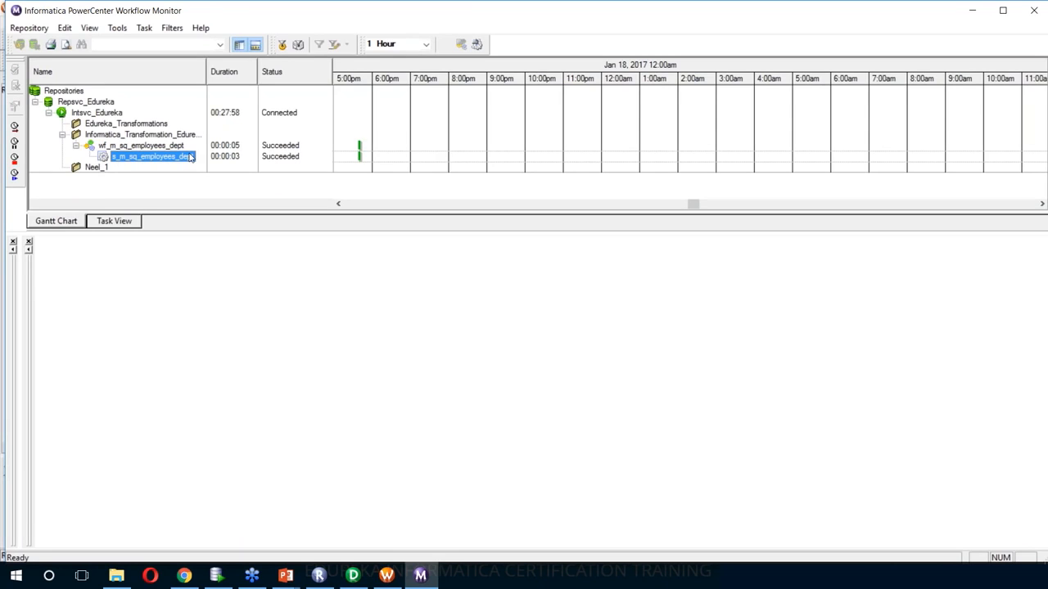
{"action": "left_click", "coordinate": [166, 158]}
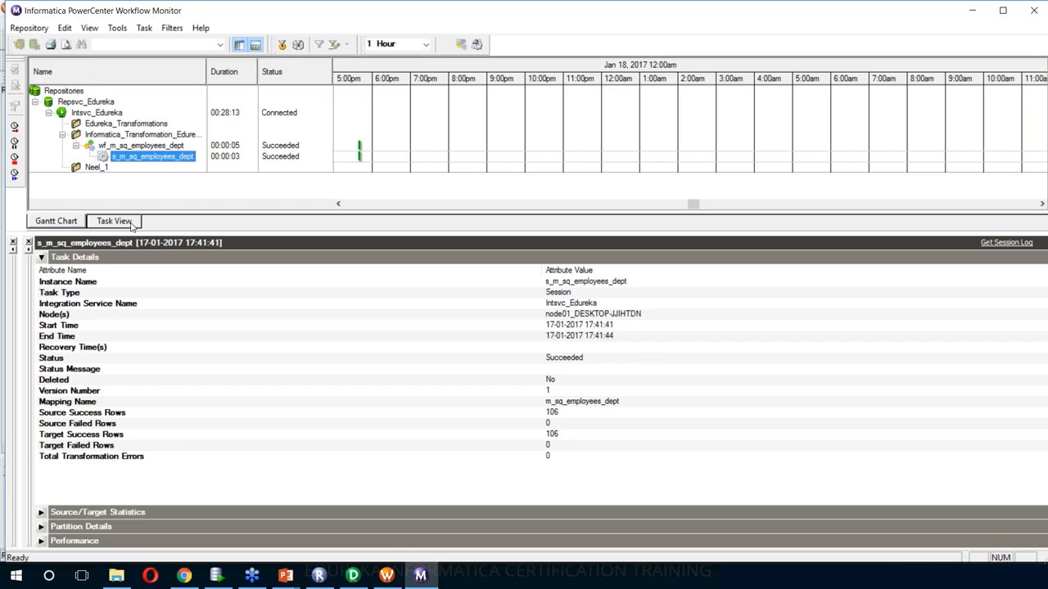
{"action": "left_click", "coordinate": [41, 512]}
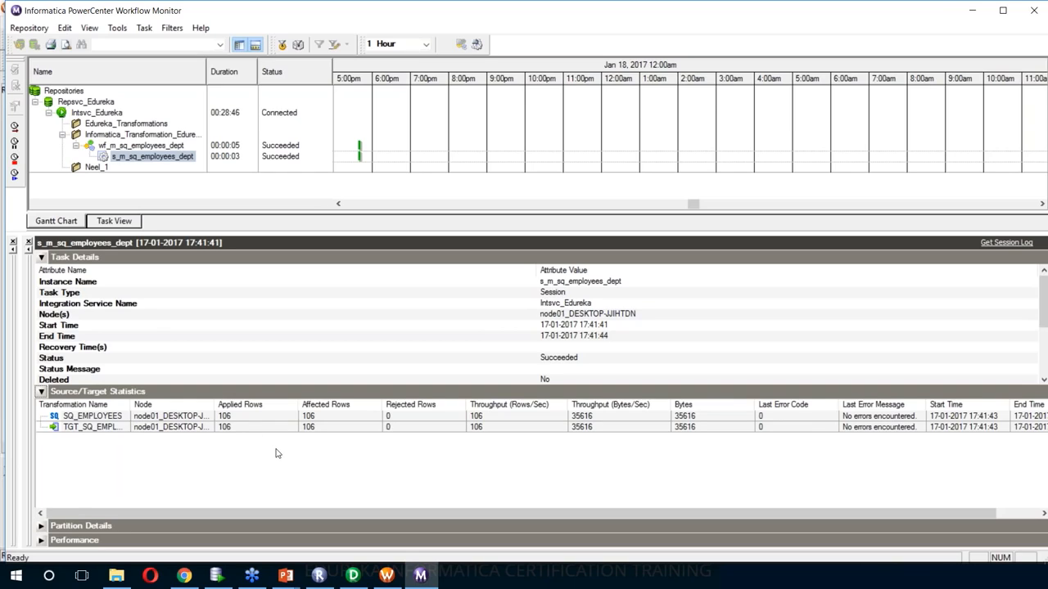
- In Oracle SQL Developer, open a worksheet on the ORACLEXE_HR_TGT connection
{"action": "mouse_move", "coordinate": [224, 575]}
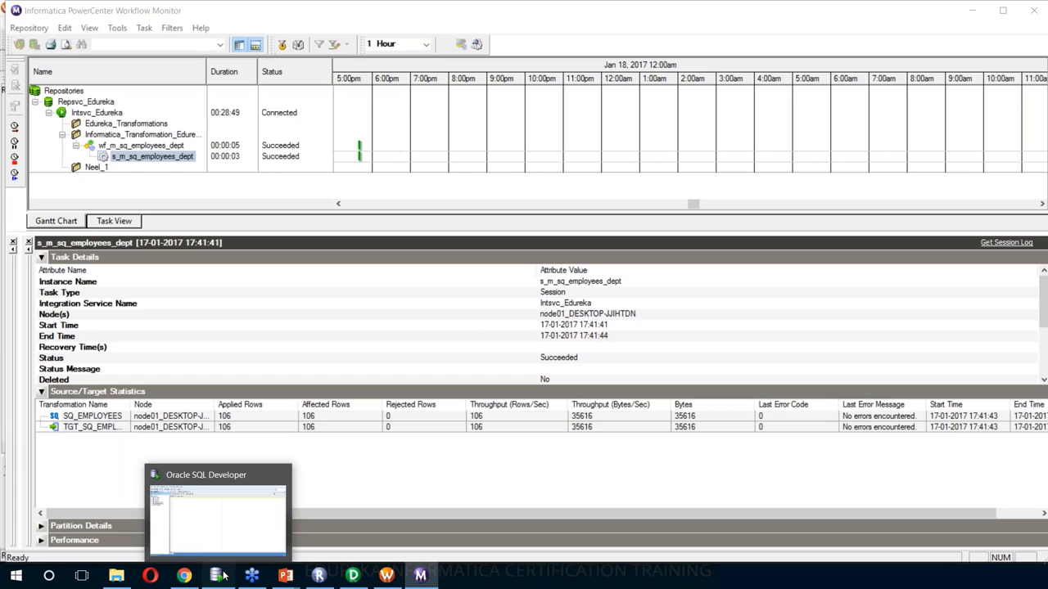
{"action": "left_click", "coordinate": [223, 576]}
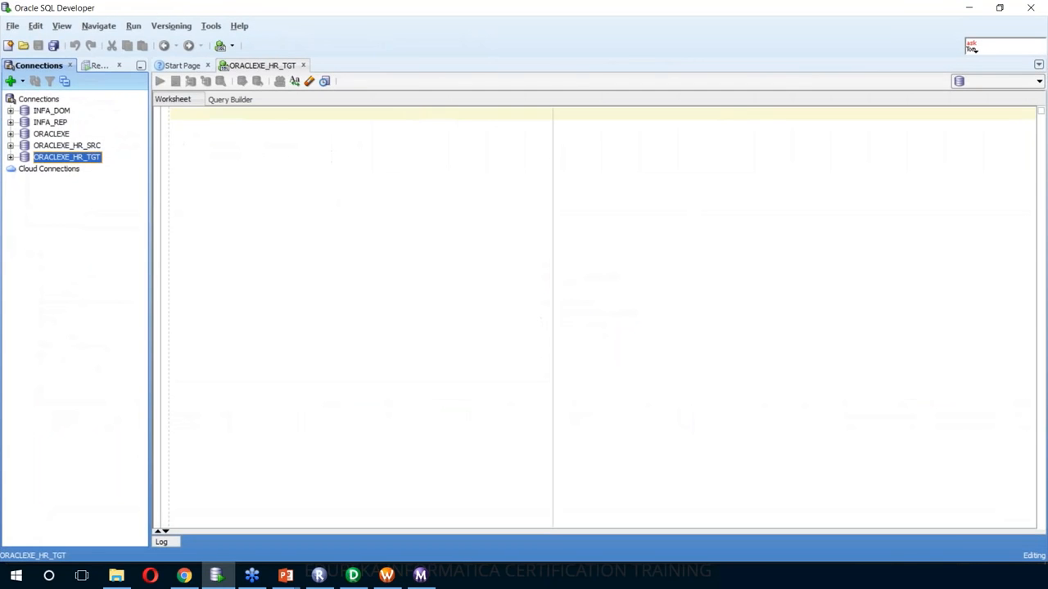
{"action": "left_click", "coordinate": [12, 158]}
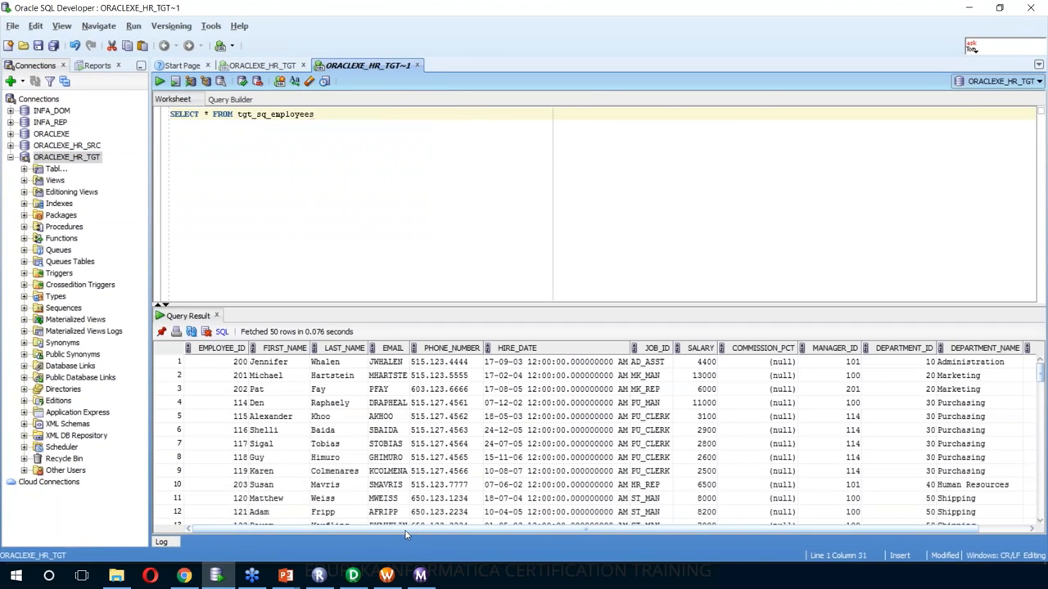
- Run select * from employees on the source, then compare its results with the tgt_sq_employees results
{"action": "left_click_drag", "start_coordinate": [407, 532], "coordinate": [524, 515]}
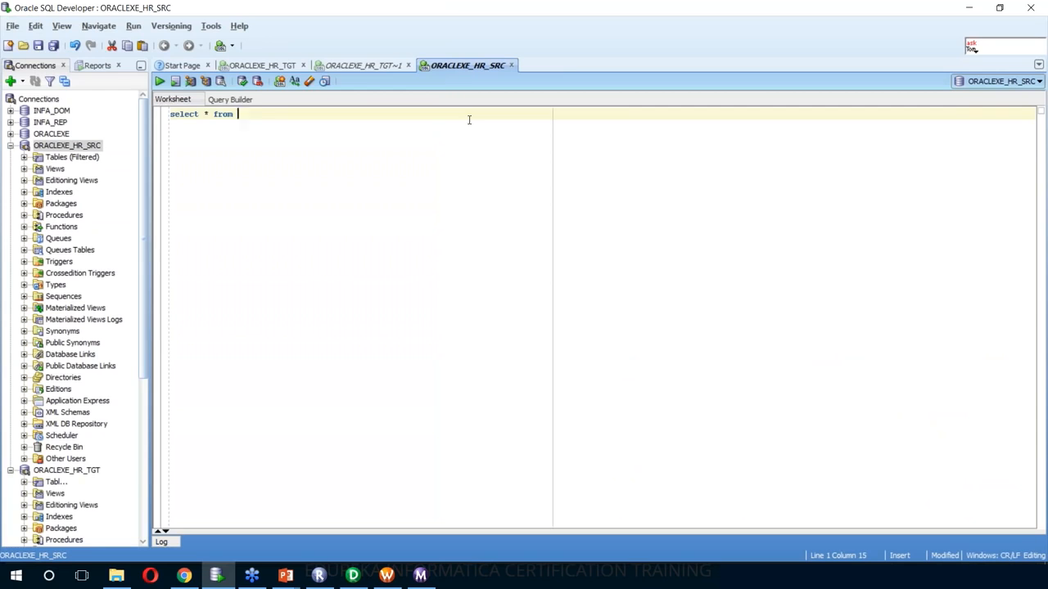
{"action": "type", "text": "employees"}
{"action": "key", "text": "ctrl+Return"}
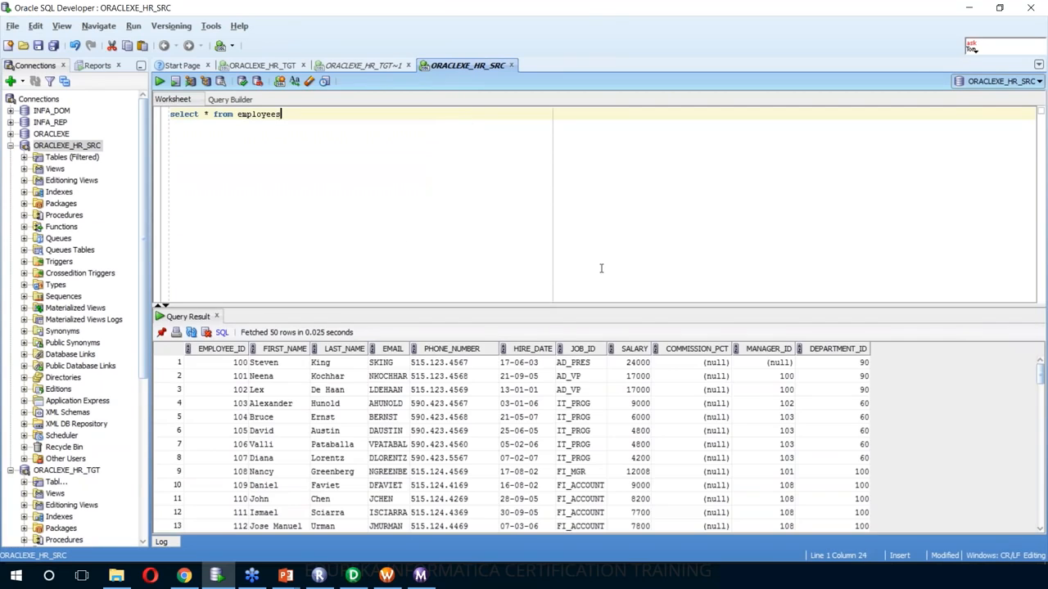
{"action": "left_click", "coordinate": [390, 66]}
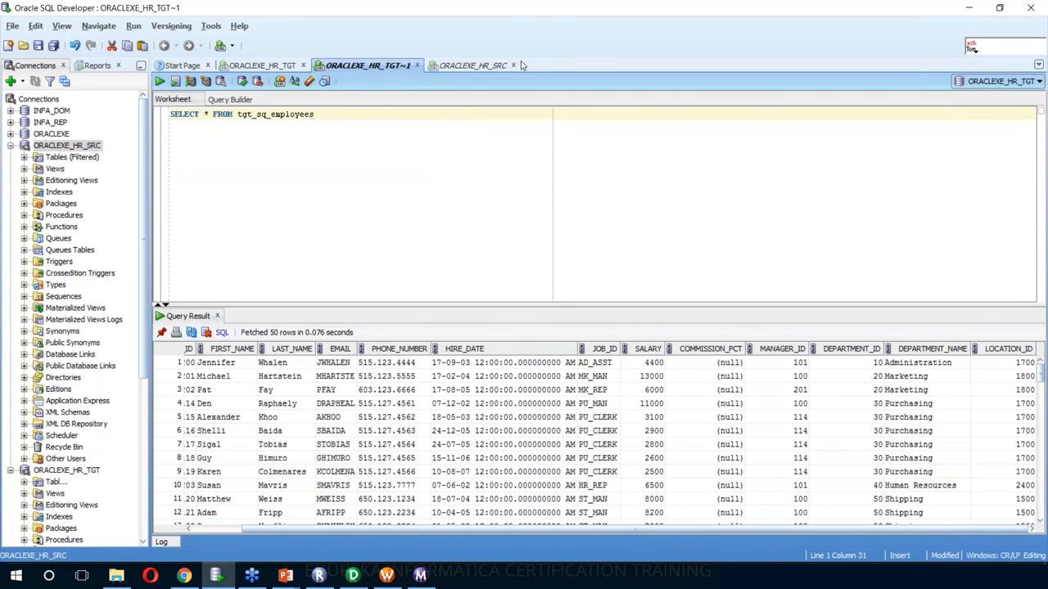
{"action": "left_click", "coordinate": [491, 68]}
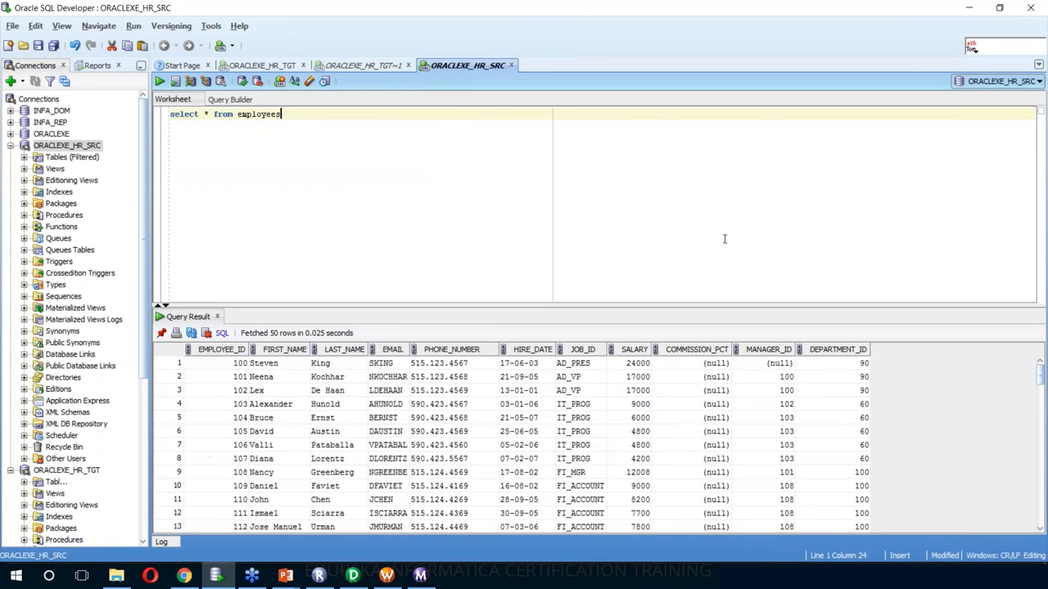
{"action": "left_click", "coordinate": [400, 64]}
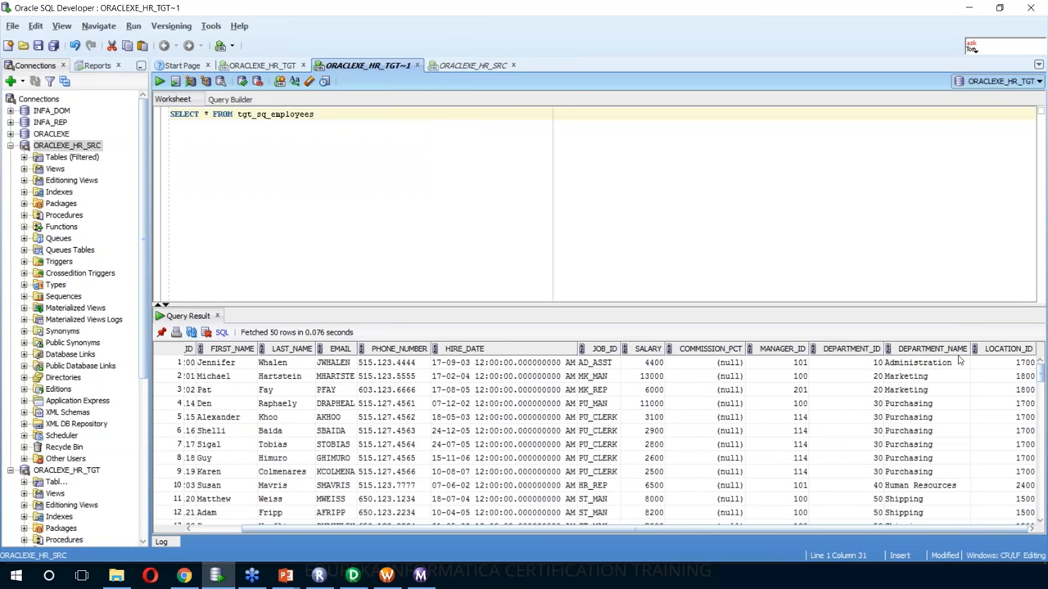
- Minimise SQL Developer, Workflow Monitor and Designer to bring Repository Manager back into view
{"action": "left_click", "coordinate": [969, 9]}
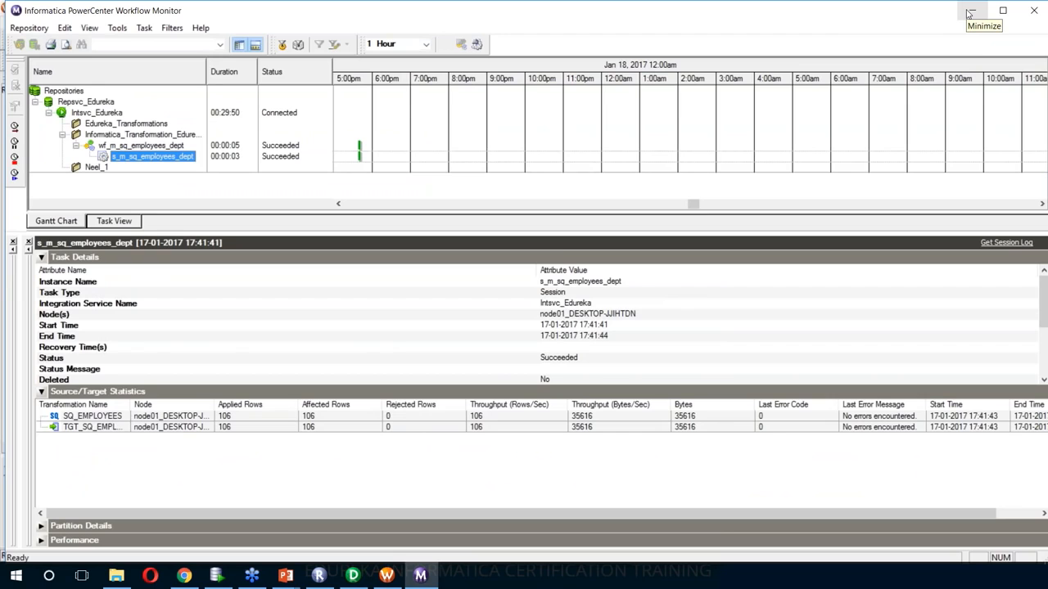
{"action": "left_click", "coordinate": [970, 11]}
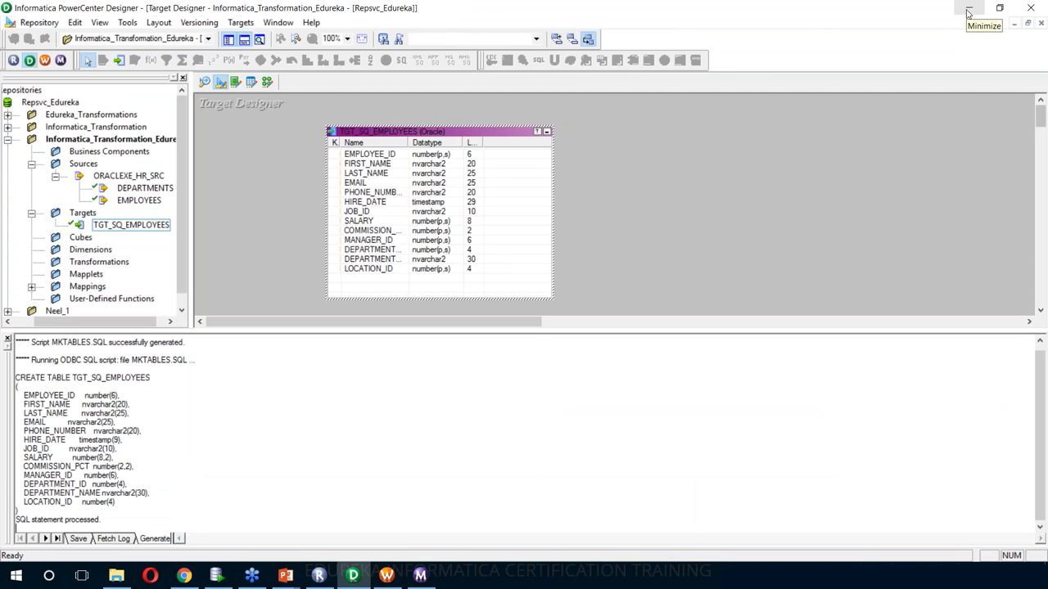
{"action": "left_click", "coordinate": [969, 12]}
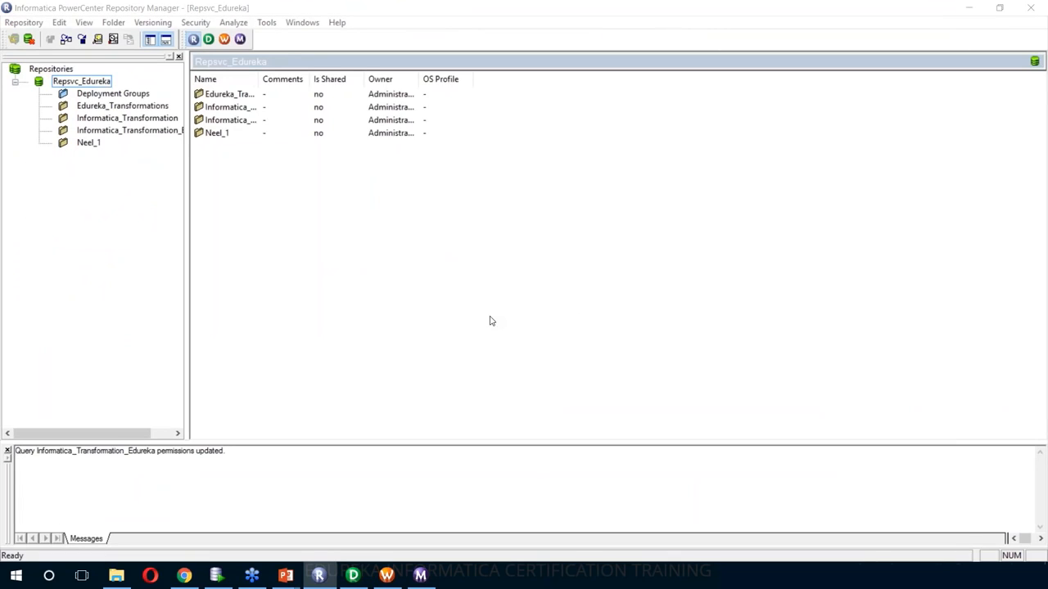
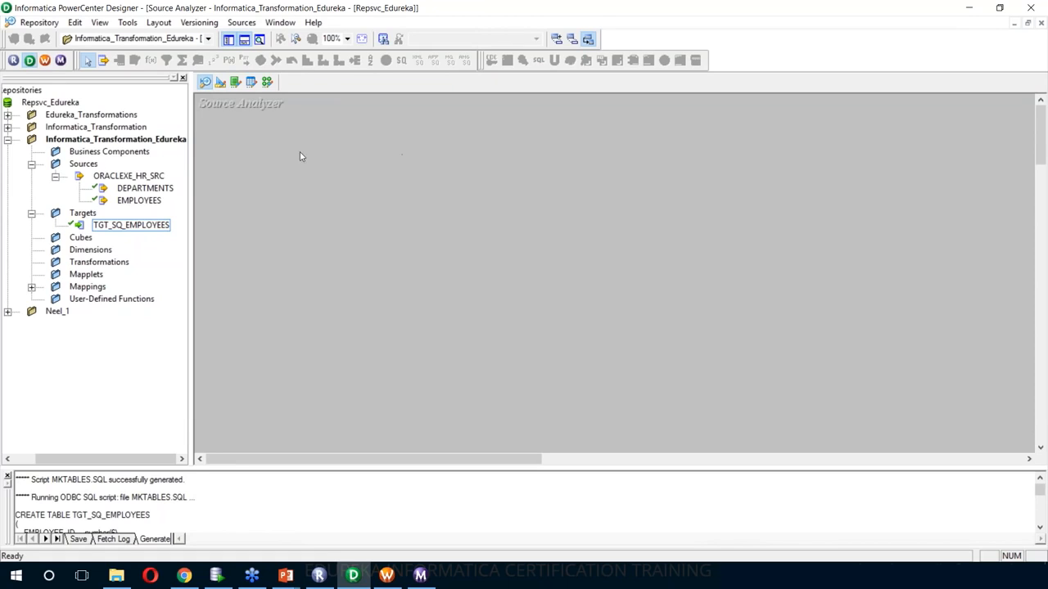
- Import the PRODUCT table from the ORACLEXE_HR_SRC connection as a source definition
{"action": "left_click", "coordinate": [241, 23]}
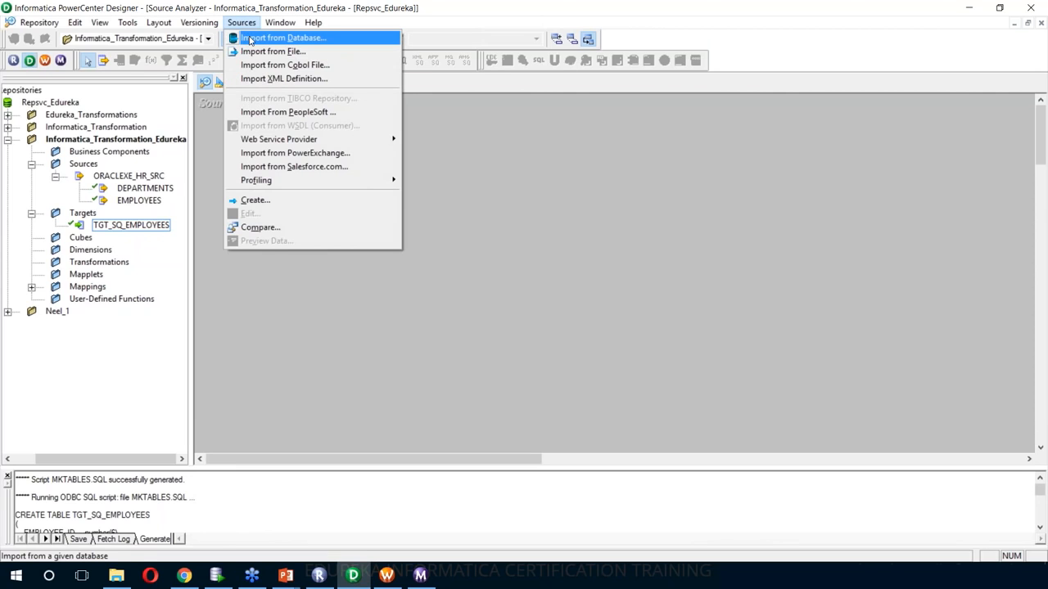
{"action": "left_click", "coordinate": [250, 39]}
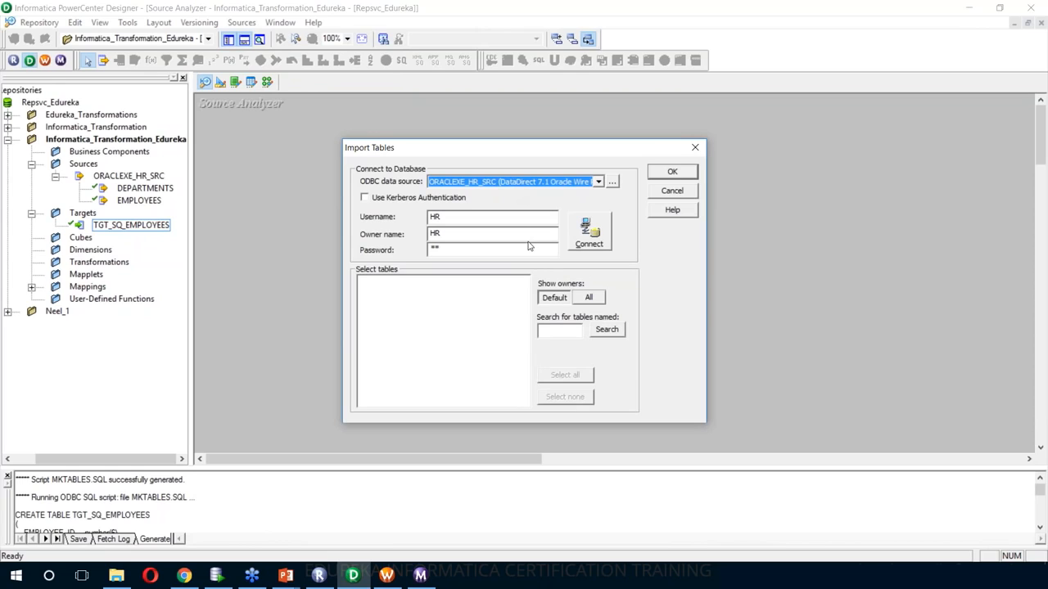
{"action": "left_click", "coordinate": [599, 245]}
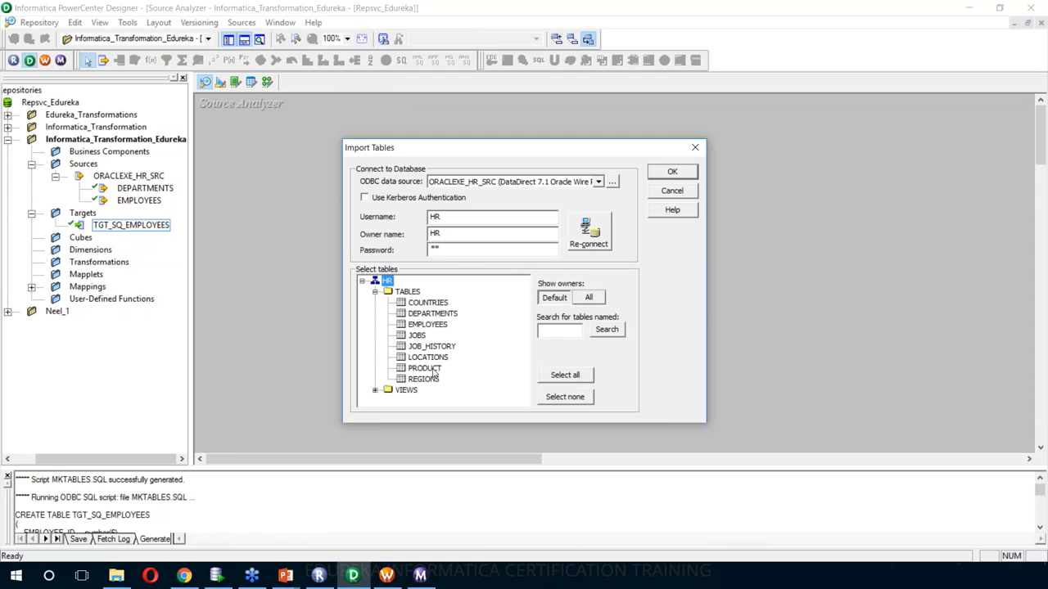
{"action": "left_click", "coordinate": [424, 370]}
{"action": "left_click", "coordinate": [690, 173]}
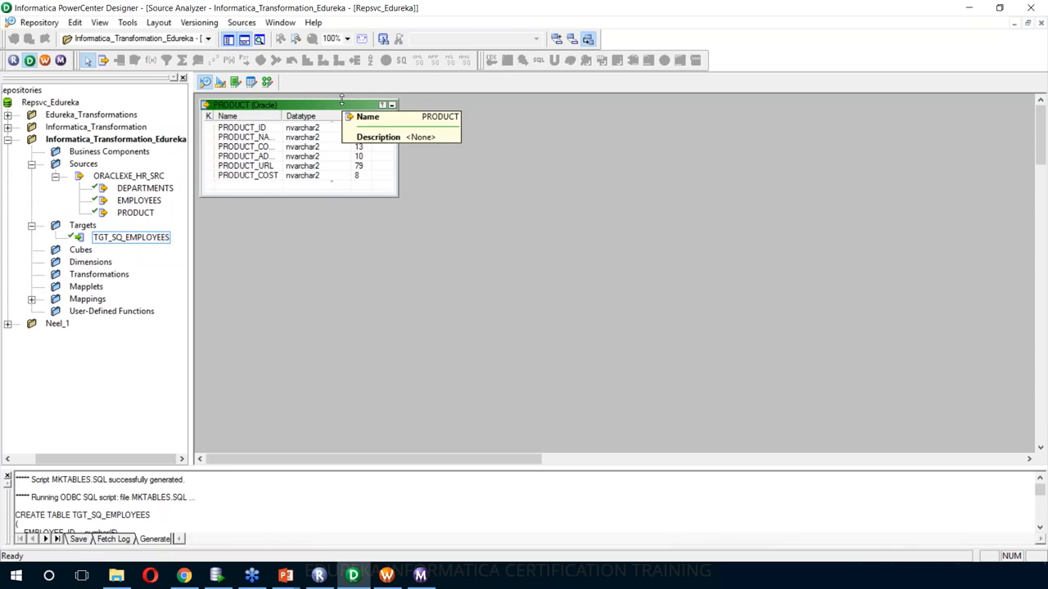
{"action": "left_click", "coordinate": [243, 23]}
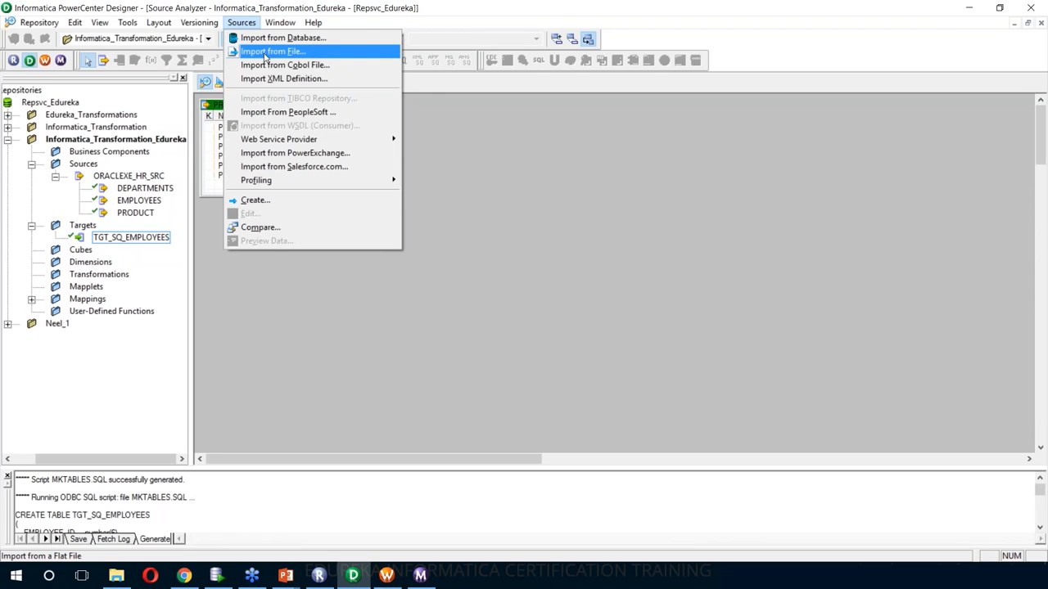
- Start a flat file source import, then switch to File Explorer to find the file
{"action": "left_click", "coordinate": [266, 54]}
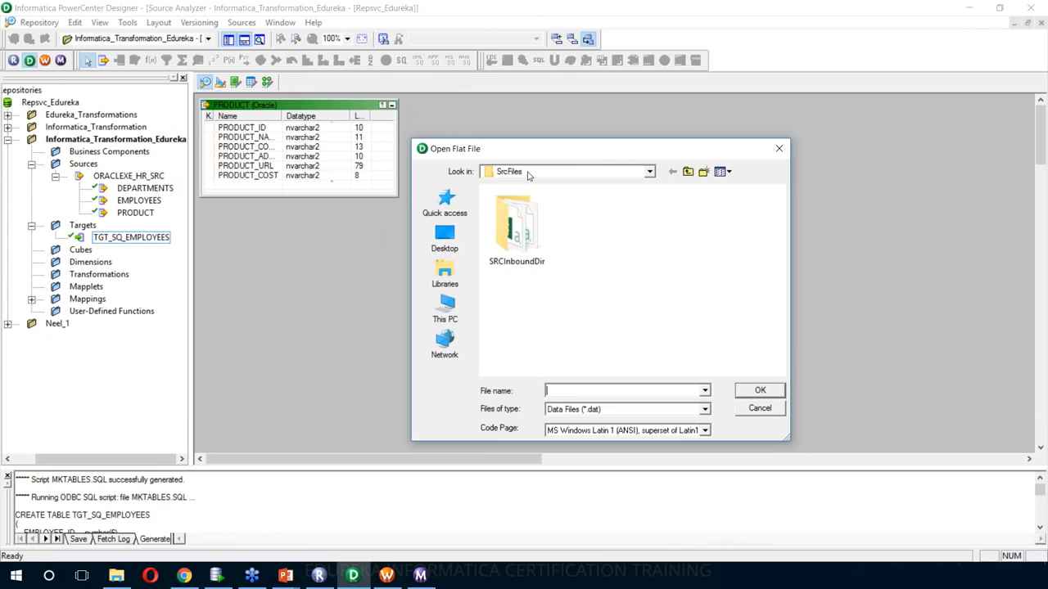
{"action": "left_click", "coordinate": [119, 578]}
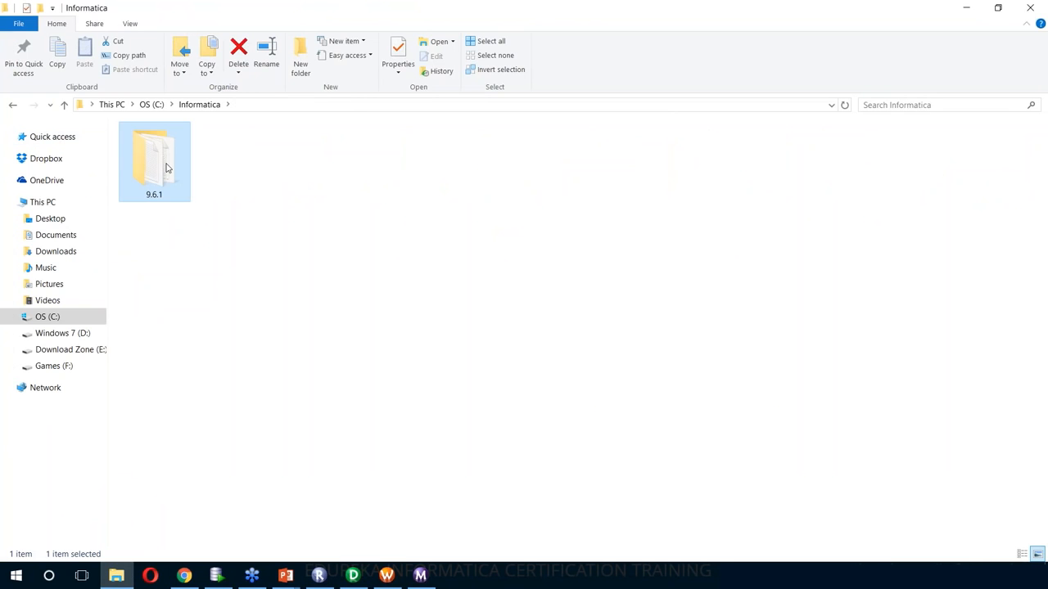
- Browse through 9.6.1, server and infa_shared into the SrcFiles folder
{"action": "double_click", "coordinate": [166, 168]}
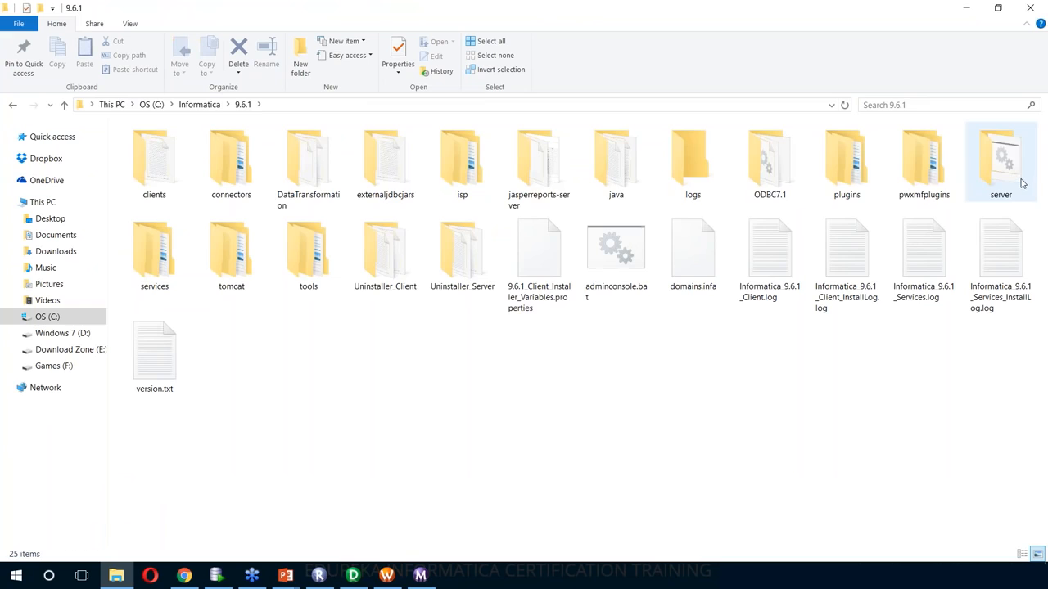
{"action": "double_click", "coordinate": [967, 195]}
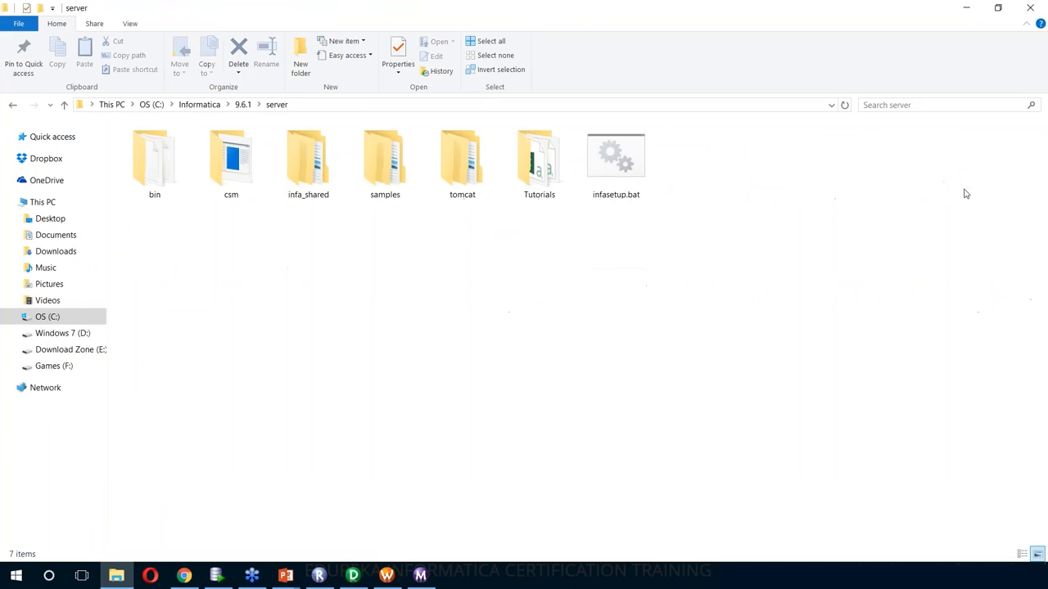
{"action": "double_click", "coordinate": [334, 193]}
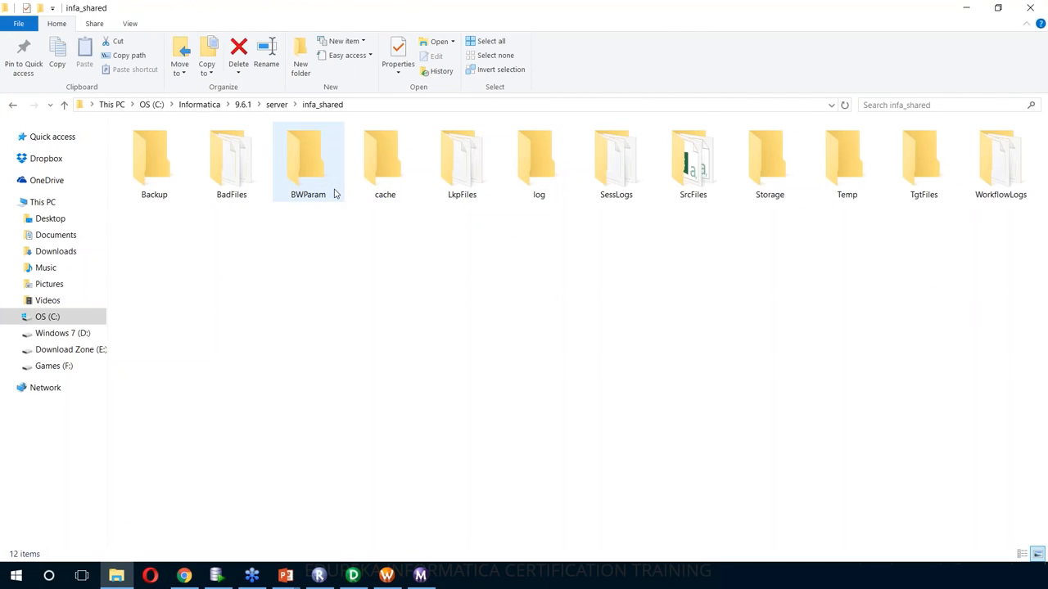
{"action": "double_click", "coordinate": [704, 178]}
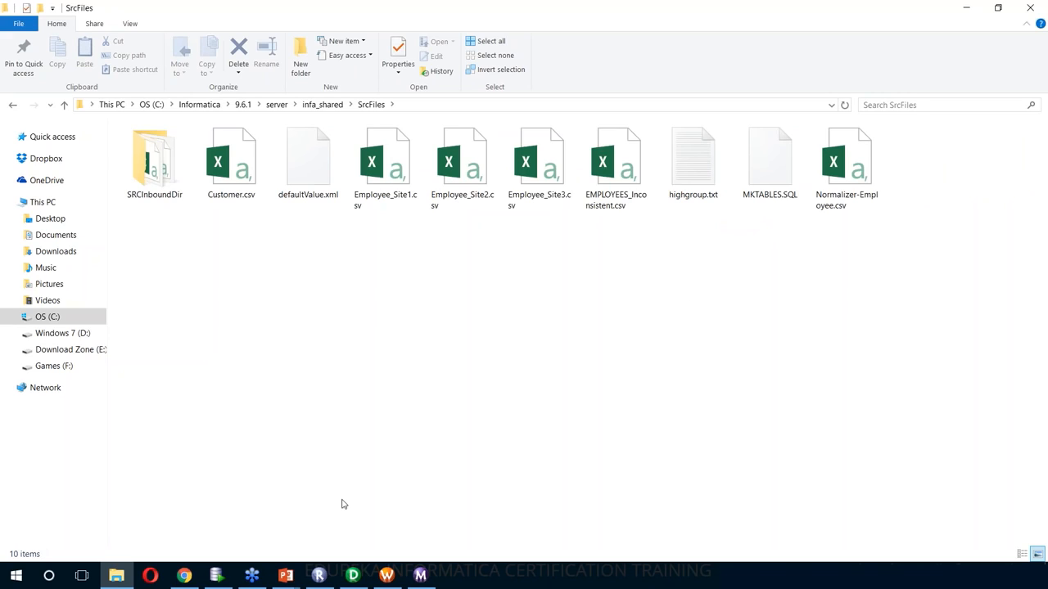
- In Designer's flat file picker, show All Files (*.*) and open Customer.csv
{"action": "left_click", "coordinate": [353, 575]}
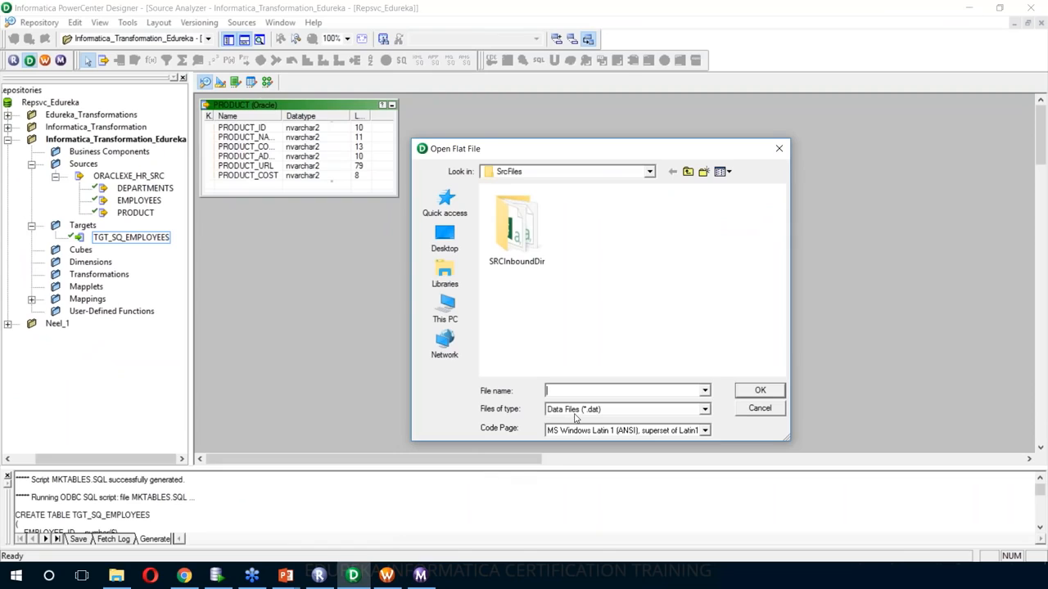
{"action": "left_click", "coordinate": [579, 416]}
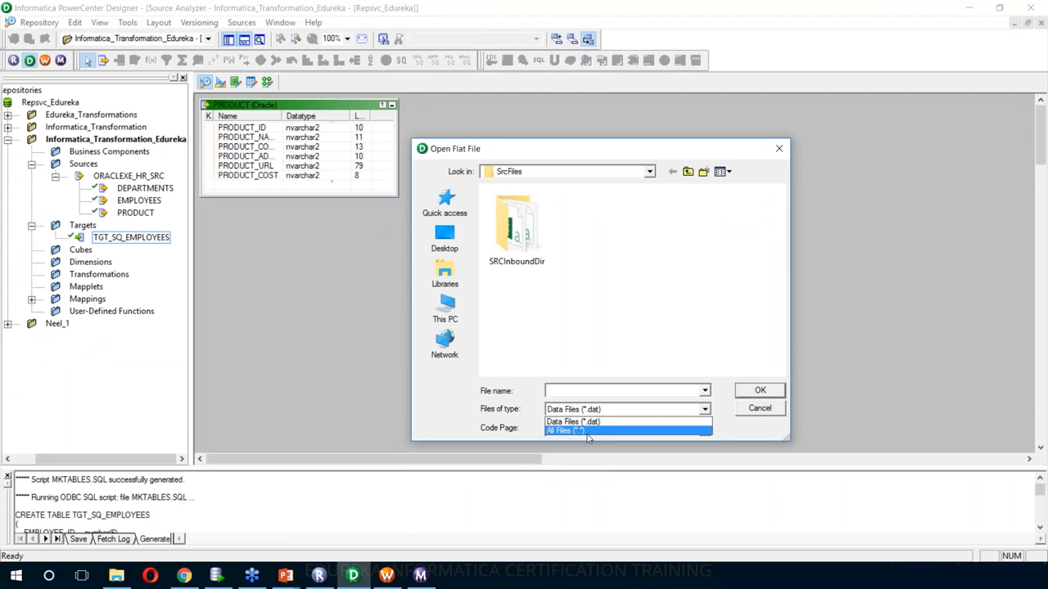
{"action": "left_click", "coordinate": [573, 429]}
{"action": "left_click", "coordinate": [589, 233]}
{"action": "left_click", "coordinate": [760, 392]}
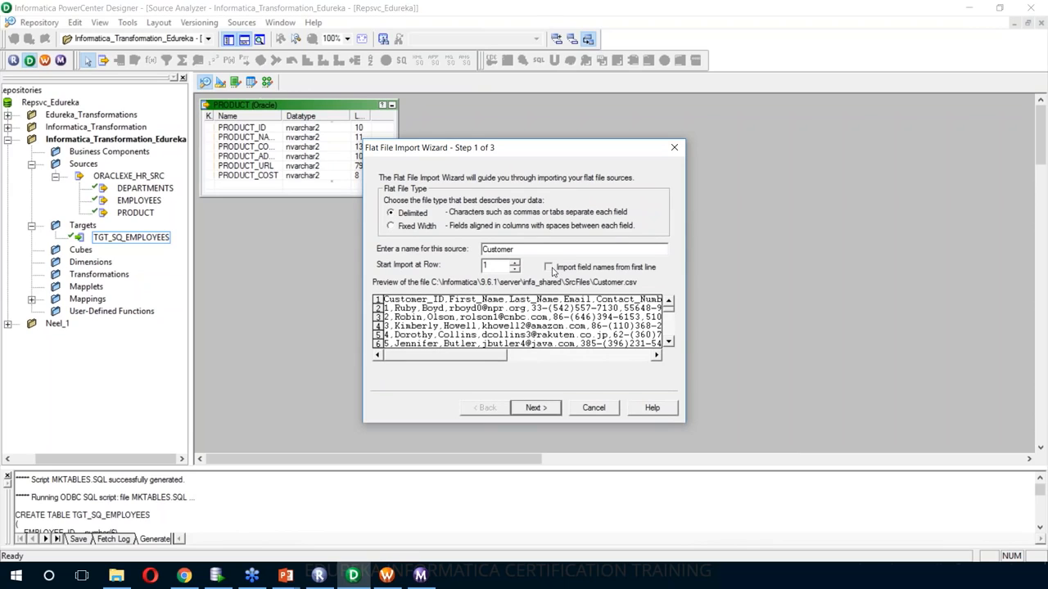
- Import field names from the first line and advance to the column settings page
{"action": "left_click", "coordinate": [550, 269]}
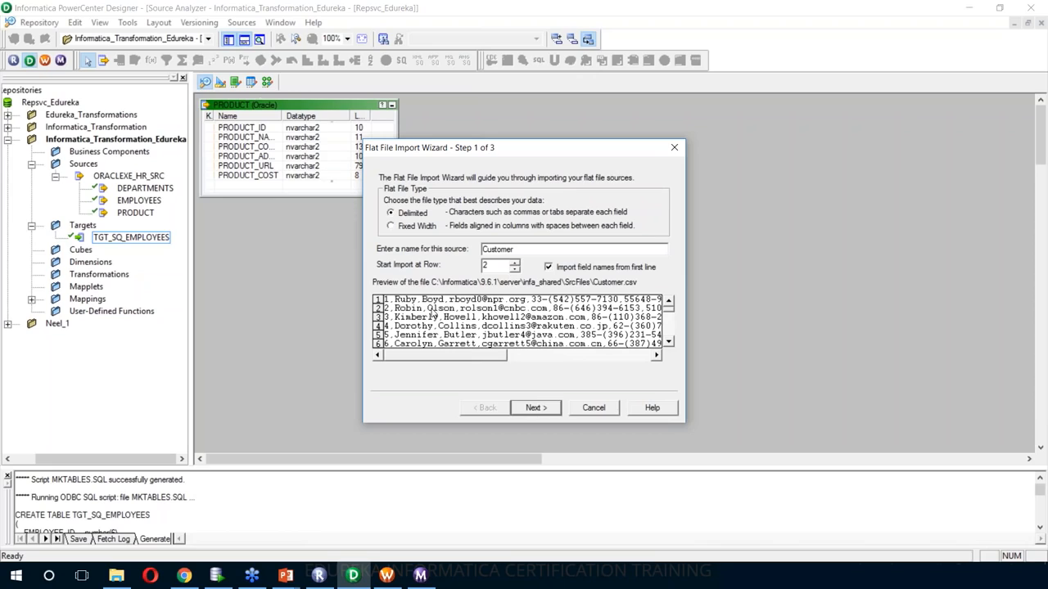
{"action": "left_click", "coordinate": [535, 407]}
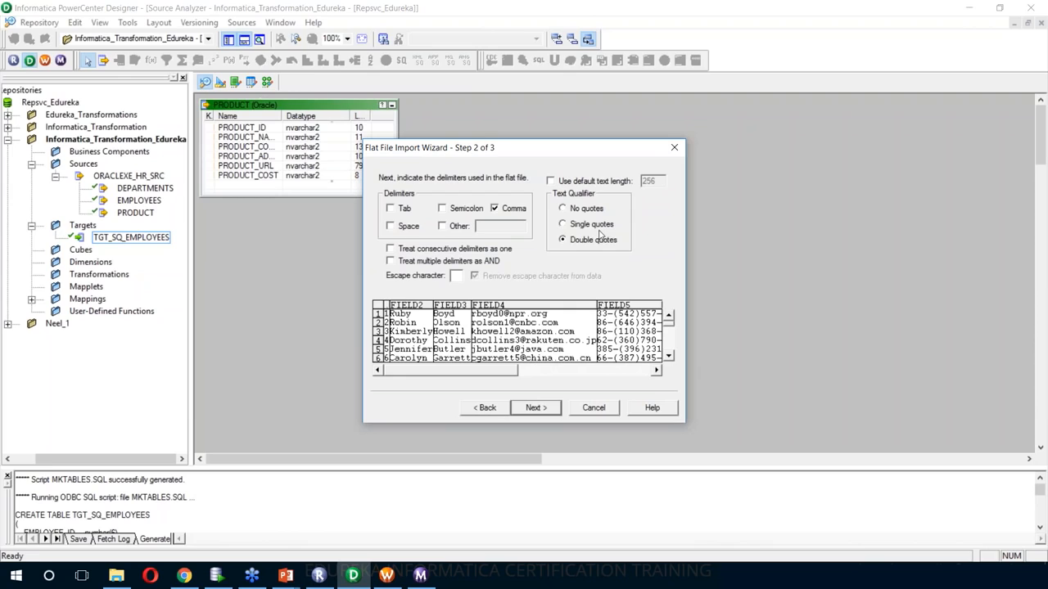
{"action": "left_click", "coordinate": [537, 408]}
{"action": "left_click_drag", "start_coordinate": [574, 189], "coordinate": [591, 191]}
{"action": "scroll", "coordinate": [591, 191], "scroll_direction": "down", "scroll_amount": 1}
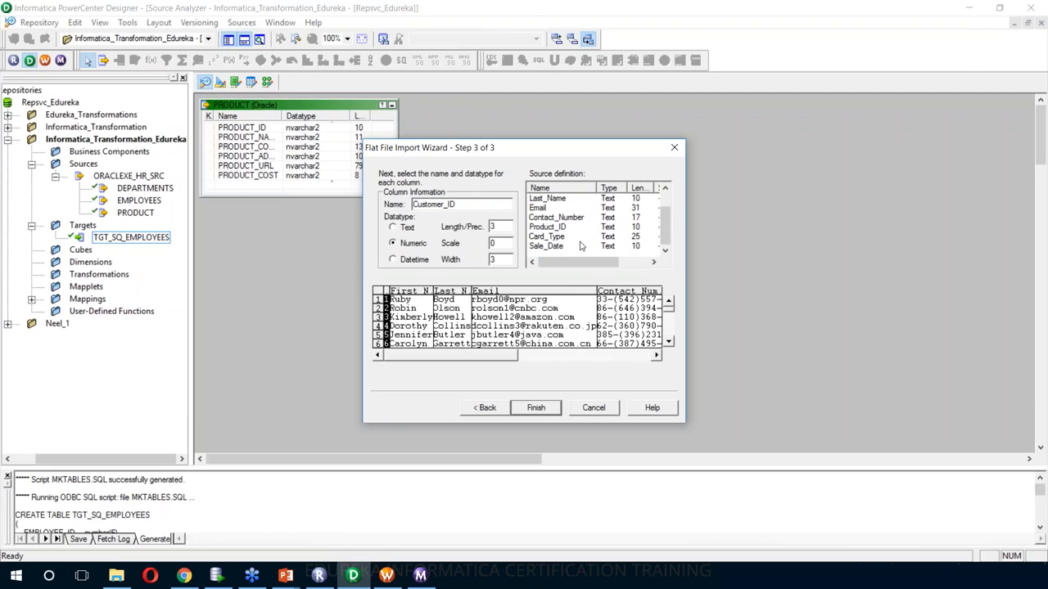
{"action": "scroll", "coordinate": [576, 252], "scroll_direction": "up", "scroll_amount": 1}
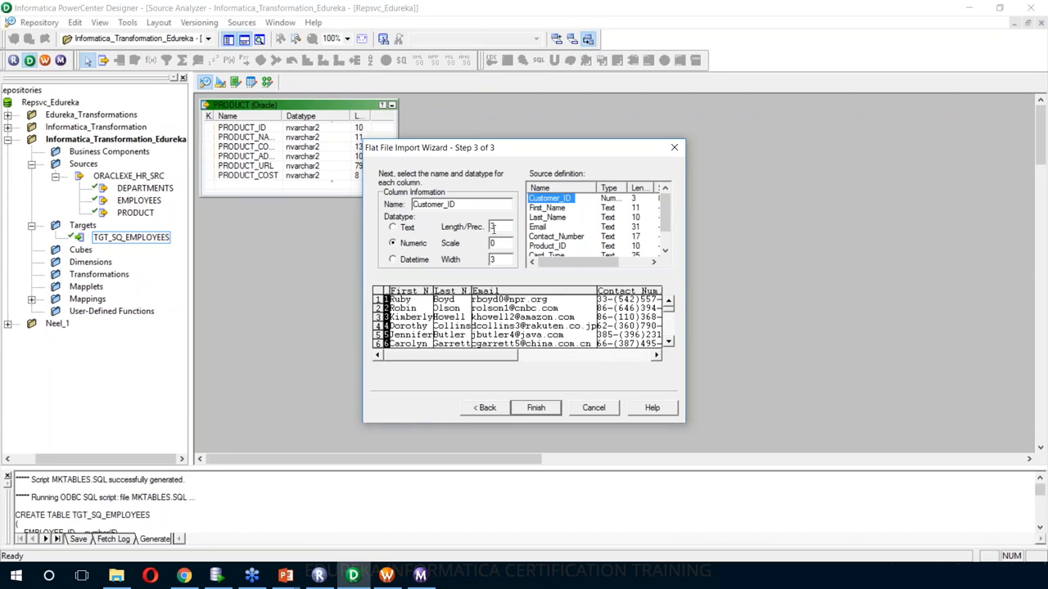
- Change Last_Name's length to 12 and finish importing the Customer source
{"action": "left_click", "coordinate": [494, 242]}
{"action": "left_click", "coordinate": [562, 218]}
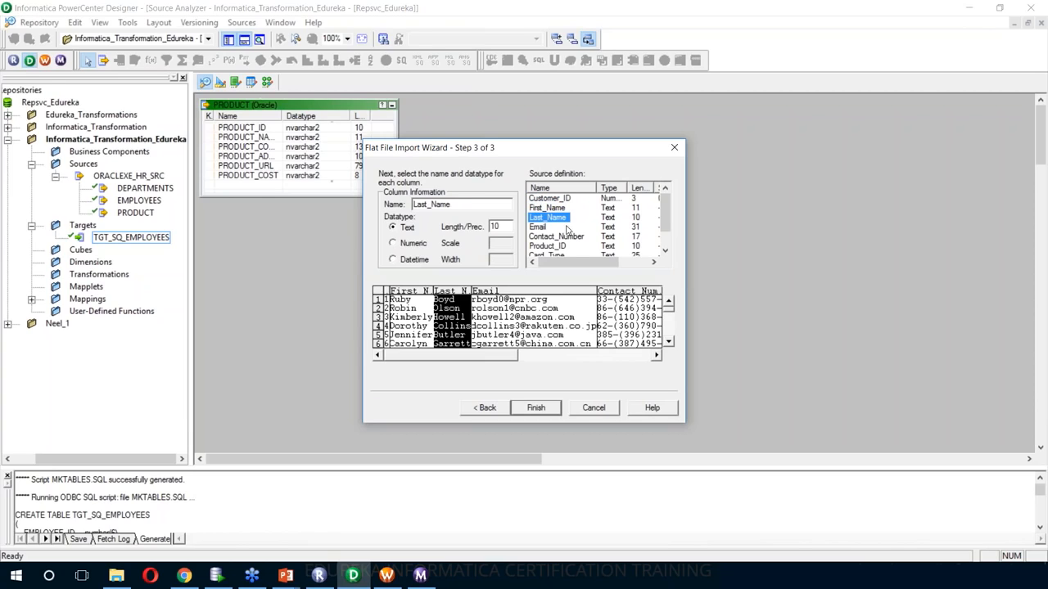
{"action": "left_click", "coordinate": [617, 233]}
{"action": "key", "text": "BackSpace"}
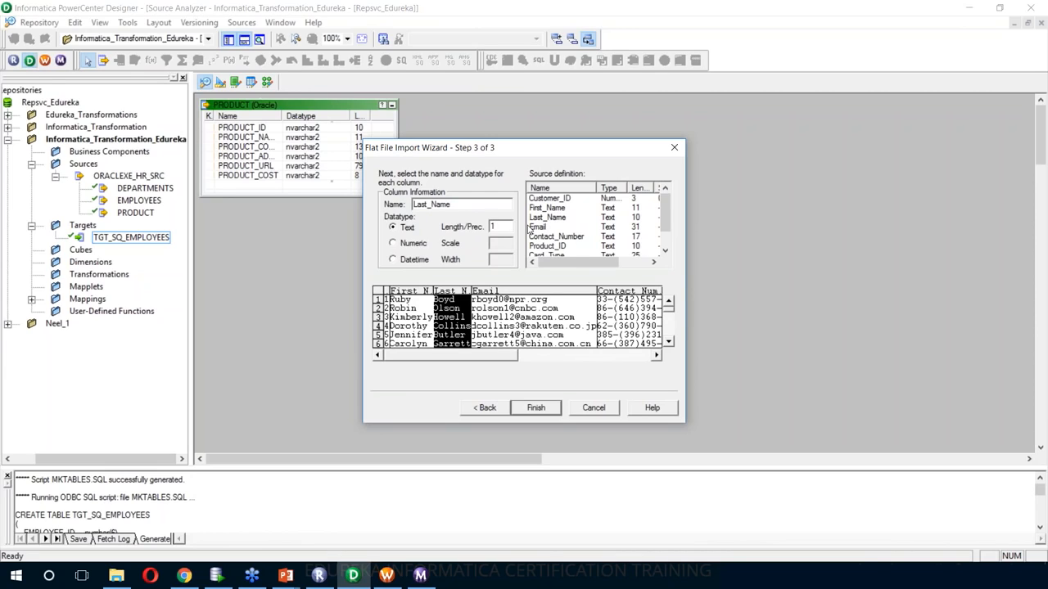
{"action": "type", "text": "2"}
{"action": "left_click", "coordinate": [533, 412]}
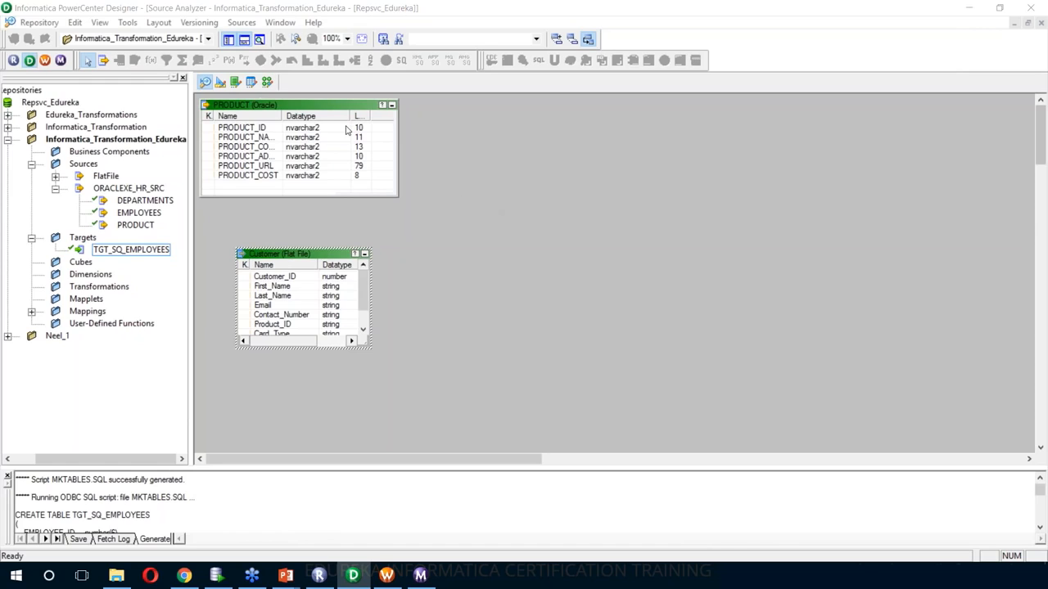
- Add the Customer flat file and PRODUCT sources to the mapping in Mapping Designer
{"action": "left_click", "coordinate": [265, 86]}
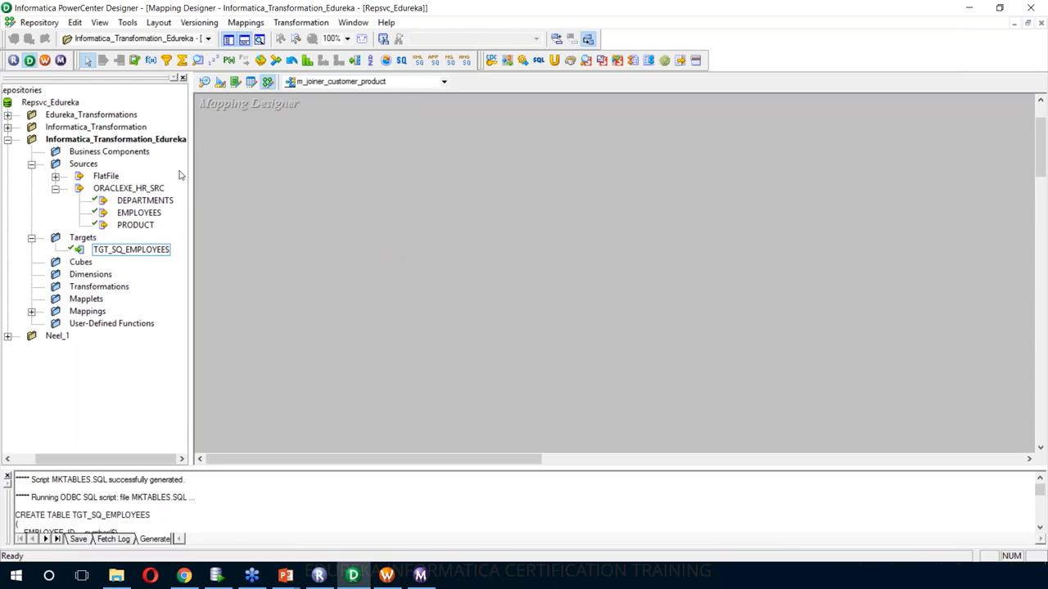
{"action": "double_click", "coordinate": [115, 177]}
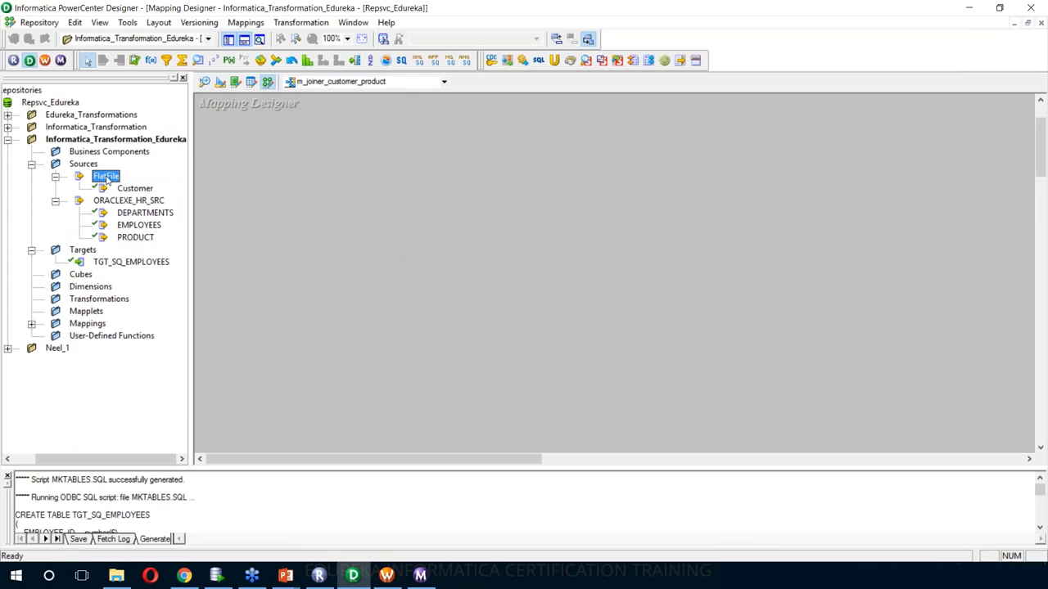
{"action": "left_click", "coordinate": [131, 189]}
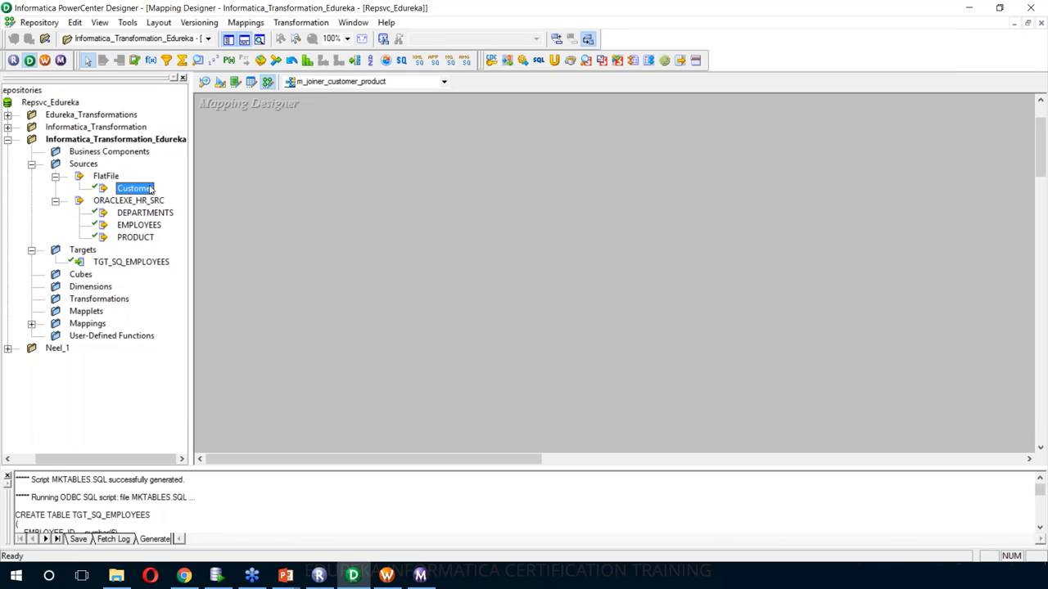
{"action": "left_click_drag", "start_coordinate": [151, 190], "coordinate": [322, 177]}
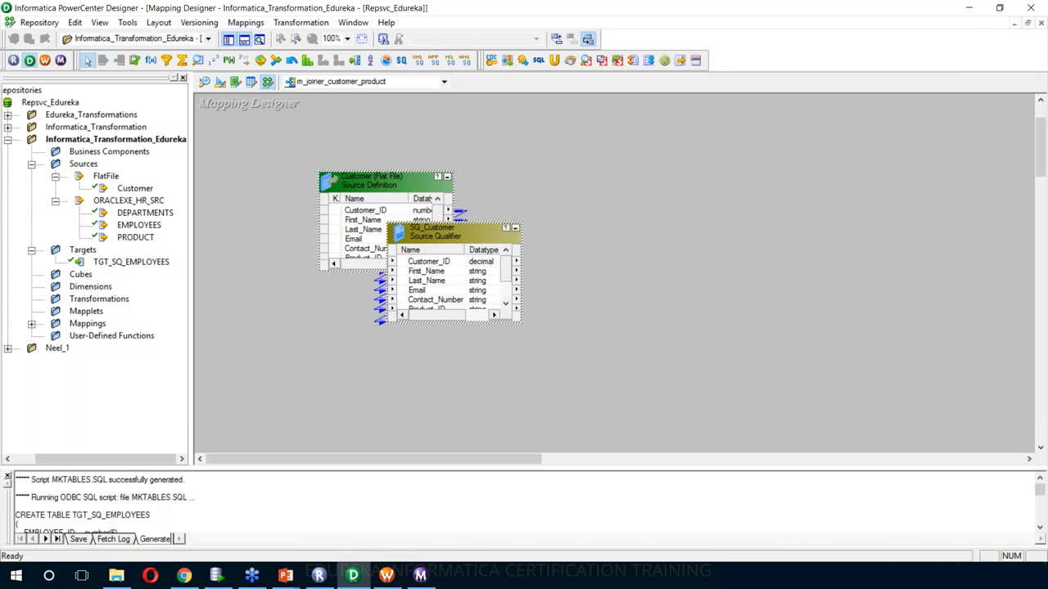
{"action": "left_click_drag", "start_coordinate": [135, 237], "coordinate": [328, 295]}
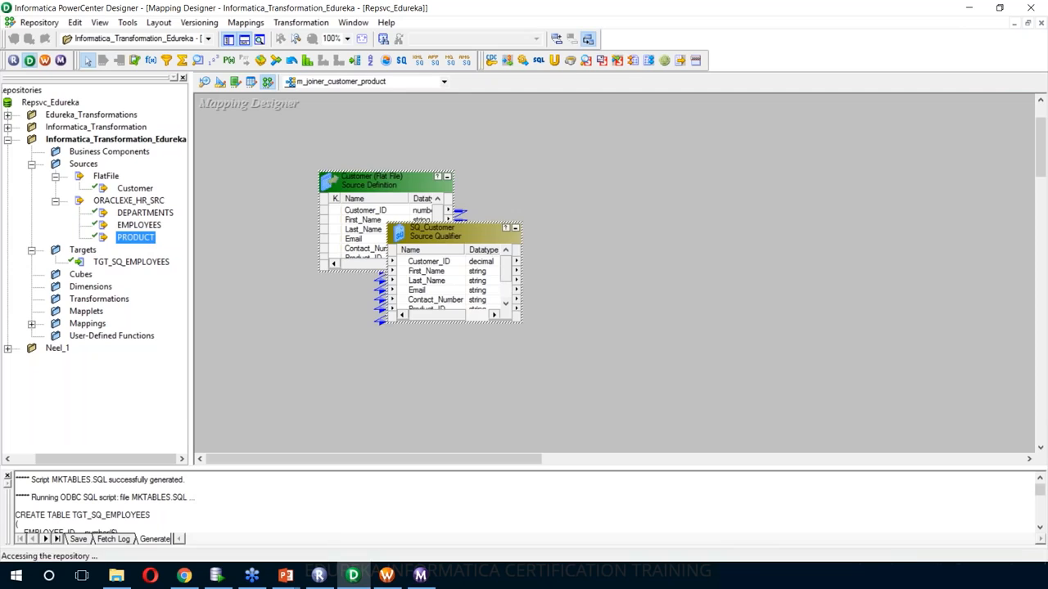
- Arrange Customer and PRODUCT in two rows, each beside its source qualifier
{"action": "left_click_drag", "start_coordinate": [412, 183], "coordinate": [346, 125]}
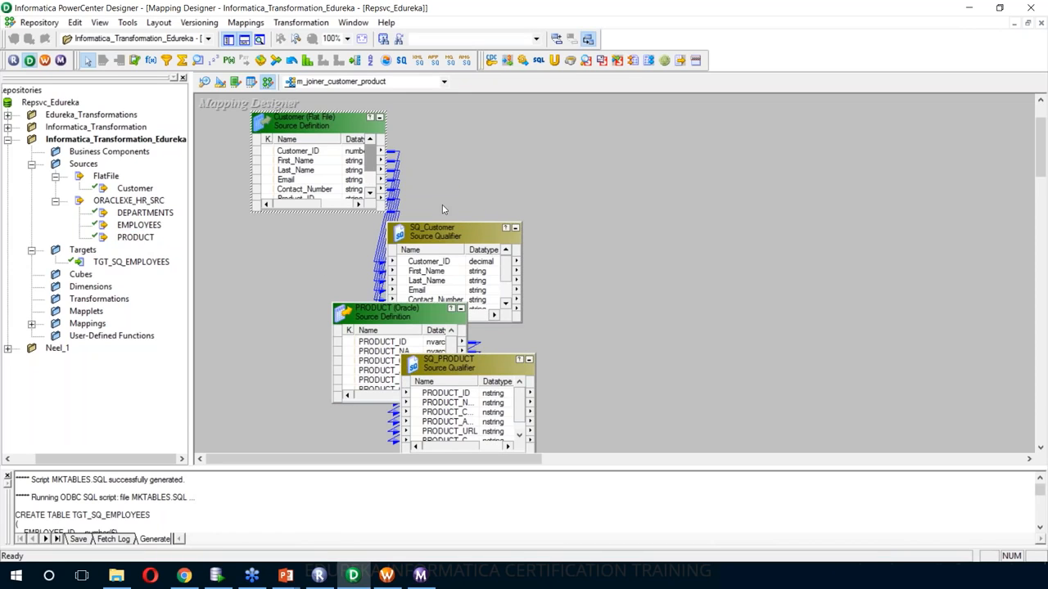
{"action": "left_click_drag", "start_coordinate": [446, 232], "coordinate": [458, 141]}
{"action": "left_click_drag", "start_coordinate": [393, 315], "coordinate": [287, 285]}
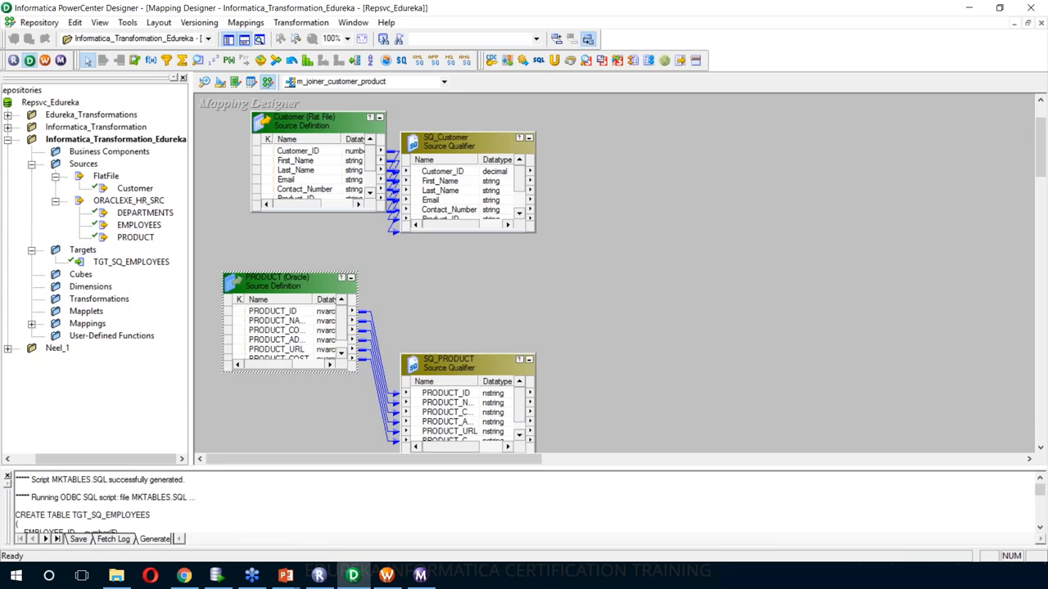
{"action": "left_click_drag", "start_coordinate": [449, 362], "coordinate": [476, 283]}
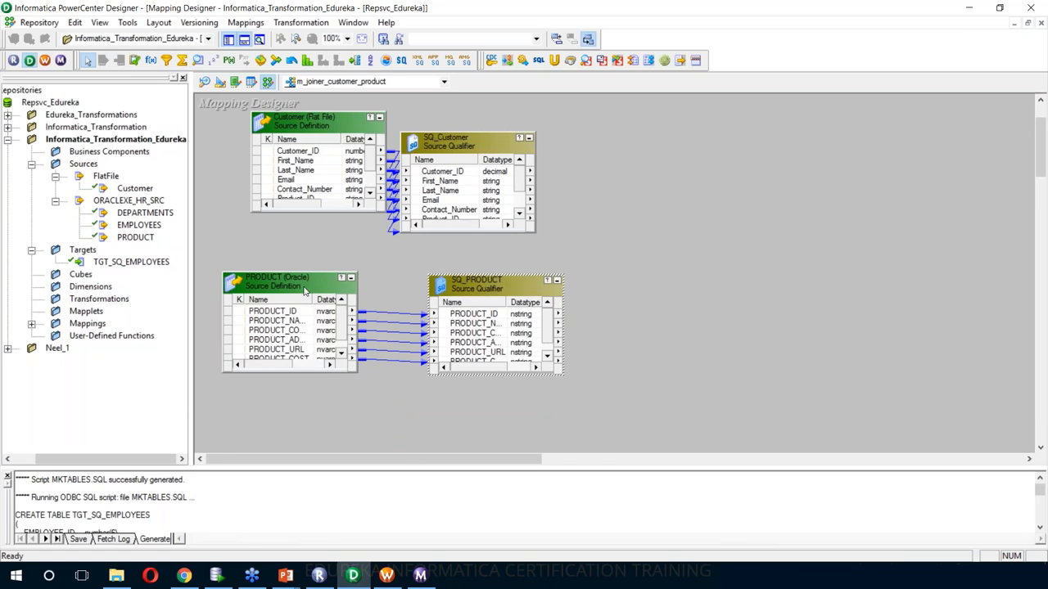
{"action": "left_click_drag", "start_coordinate": [299, 287], "coordinate": [317, 285]}
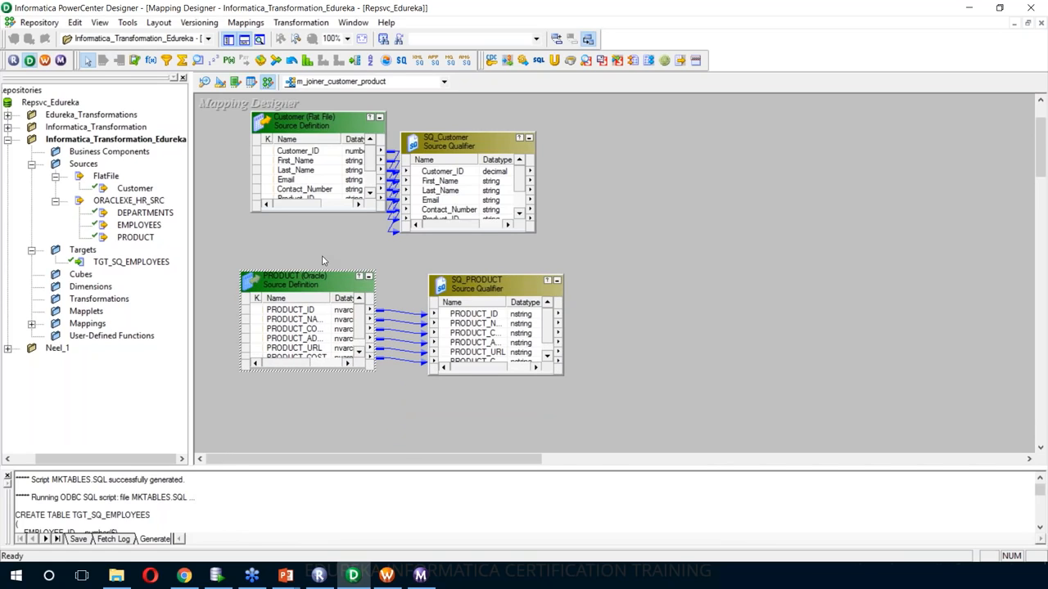
{"action": "left_click_drag", "start_coordinate": [298, 125], "coordinate": [265, 124]}
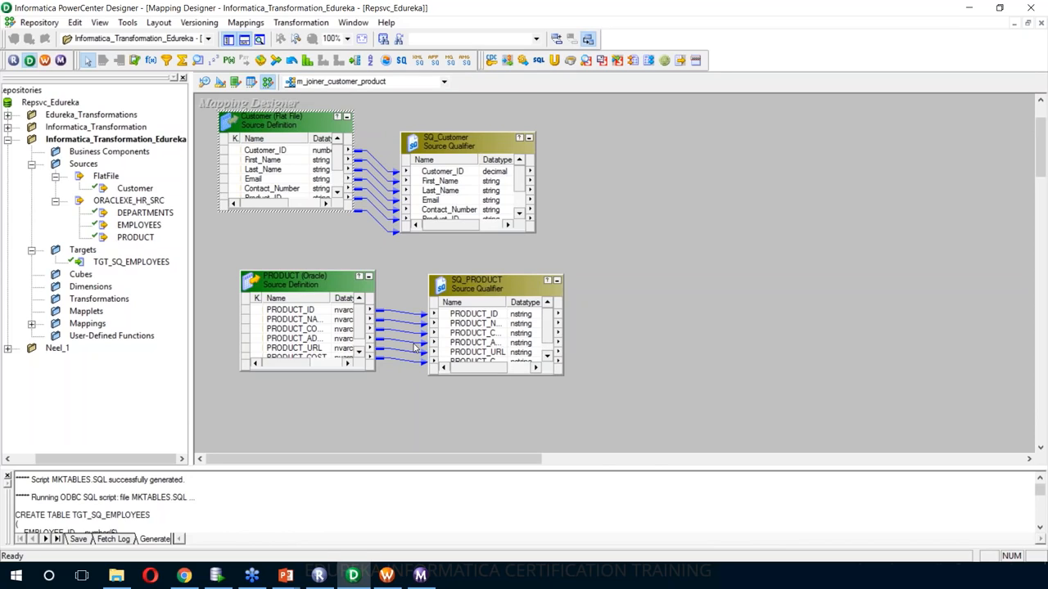
{"action": "left_click", "coordinate": [573, 249]}
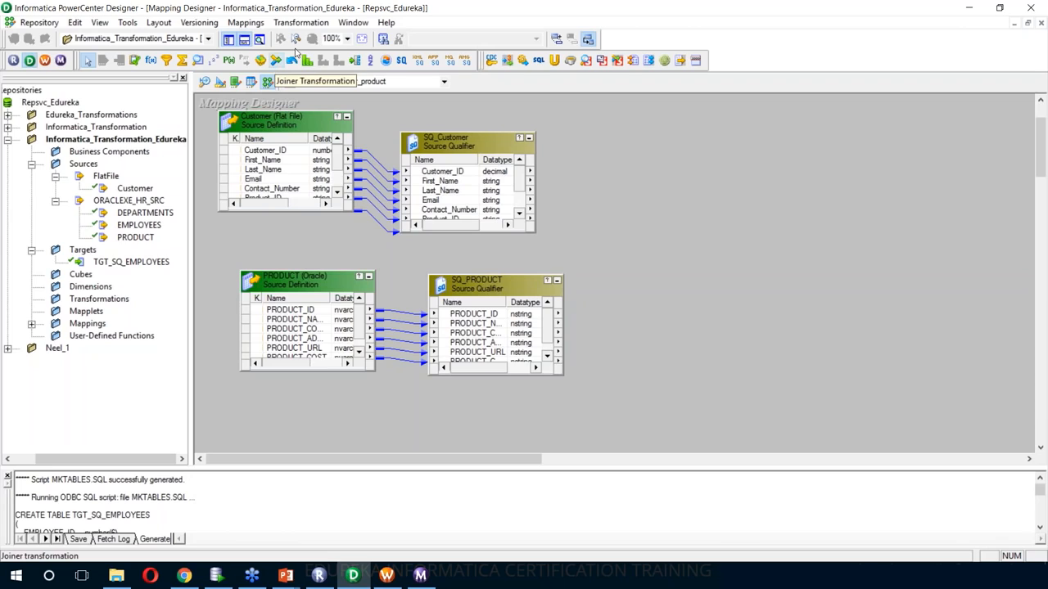
- Create a Joiner transformation named JOINER_CUSTOMER_PRODUCT and enlarge it on the canvas
{"action": "left_click", "coordinate": [300, 23]}
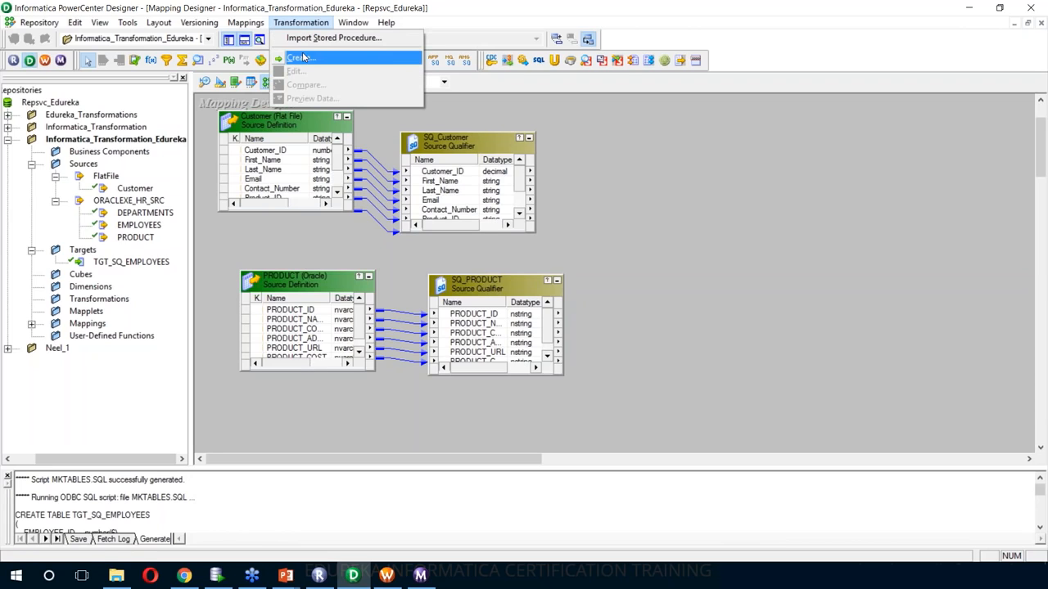
{"action": "left_click", "coordinate": [304, 59]}
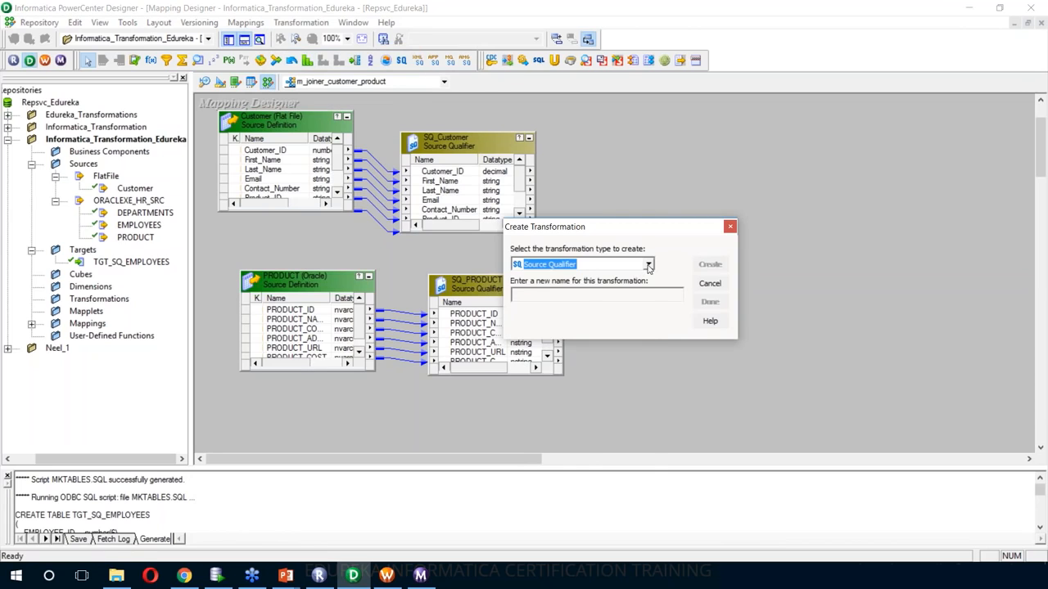
{"action": "left_click", "coordinate": [647, 264]}
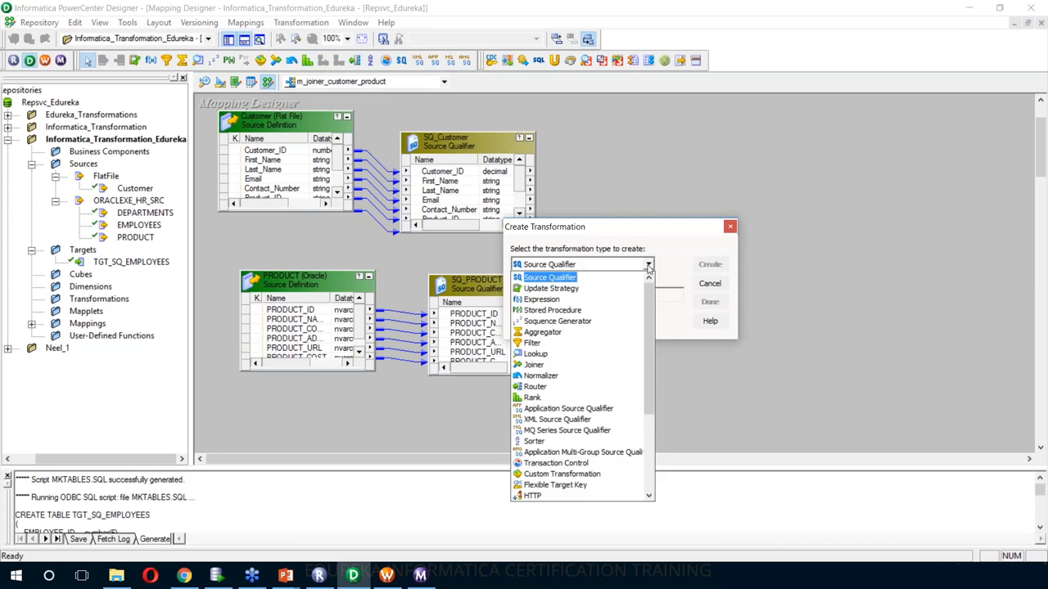
{"action": "left_click", "coordinate": [626, 364]}
{"action": "left_click", "coordinate": [598, 296]}
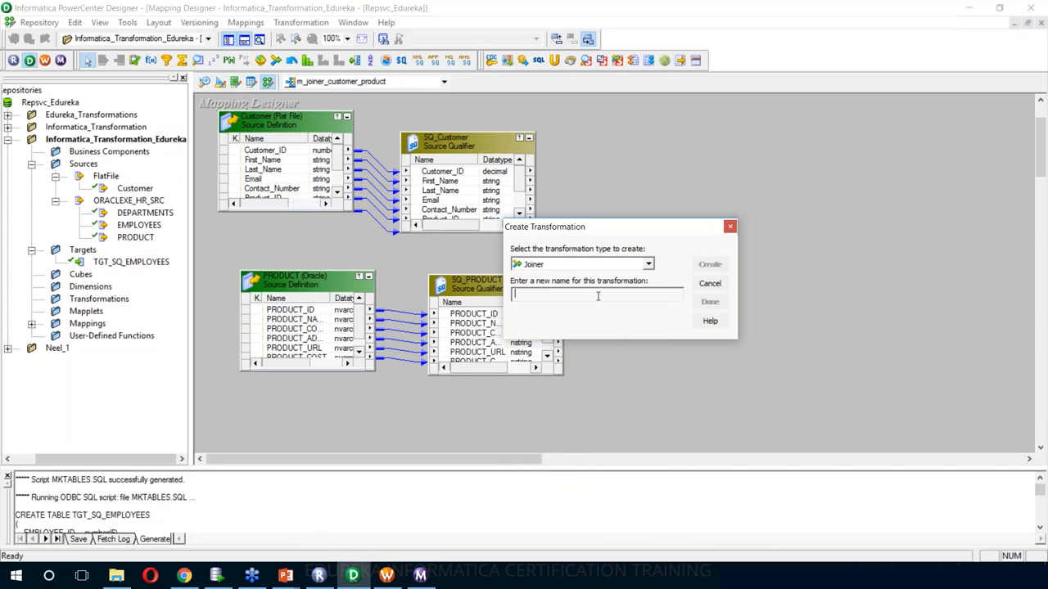
{"action": "type", "text": "JOINER_CUSTOMER_PRODUCT"}
{"action": "left_click", "coordinate": [710, 265]}
{"action": "left_click", "coordinate": [709, 301]}
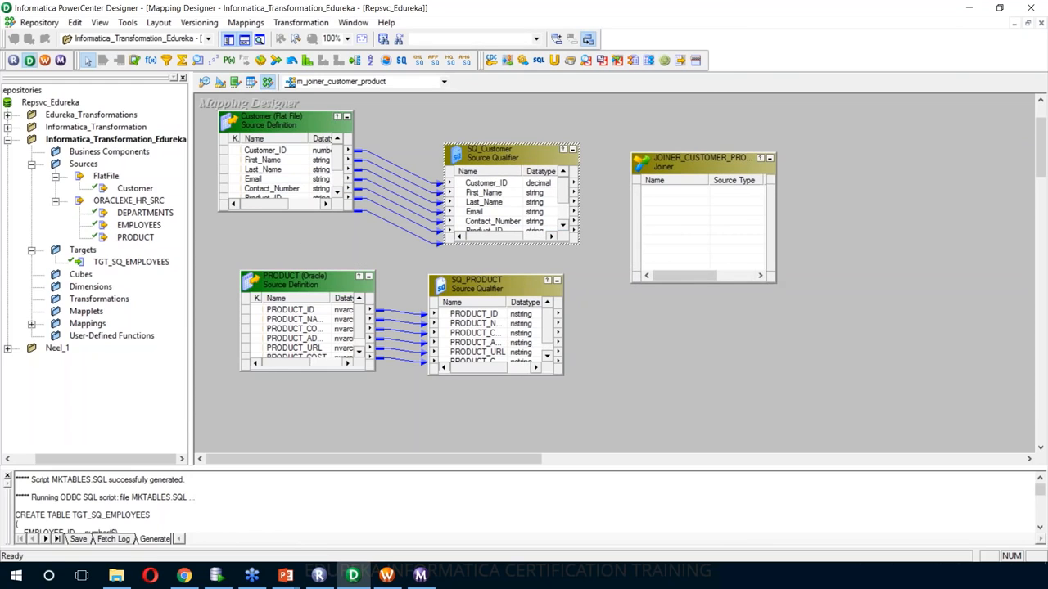
{"action": "left_click_drag", "start_coordinate": [775, 281], "coordinate": [811, 414]}
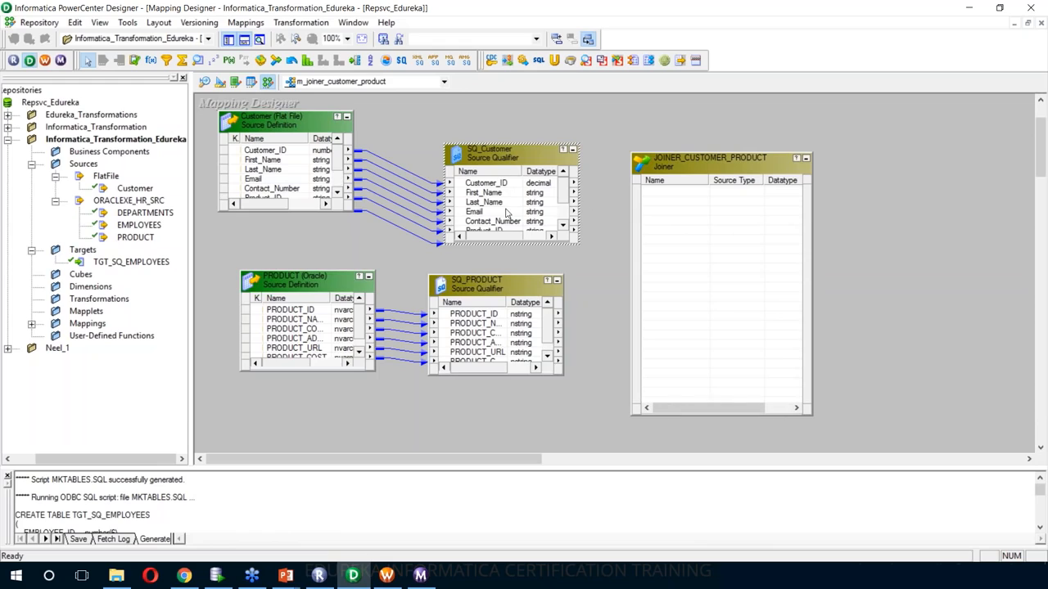
- Link all ports of SQ_Customer and SQ_PRODUCT into the joiner
{"action": "right_click", "coordinate": [495, 183]}
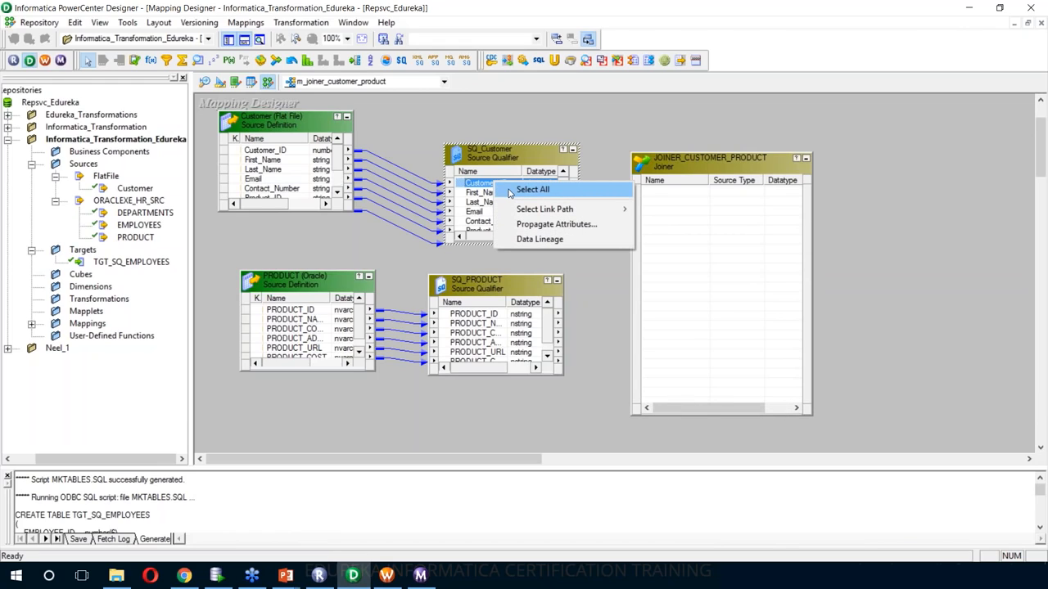
{"action": "left_click", "coordinate": [532, 190]}
{"action": "left_click_drag", "start_coordinate": [504, 186], "coordinate": [684, 188]}
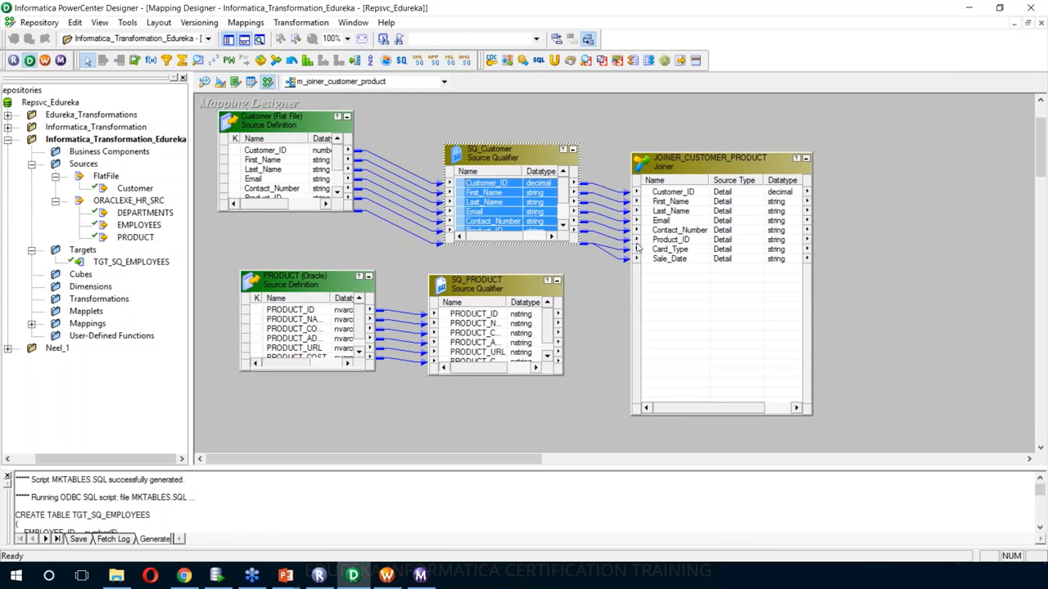
{"action": "right_click", "coordinate": [486, 316]}
{"action": "left_click", "coordinate": [487, 319]}
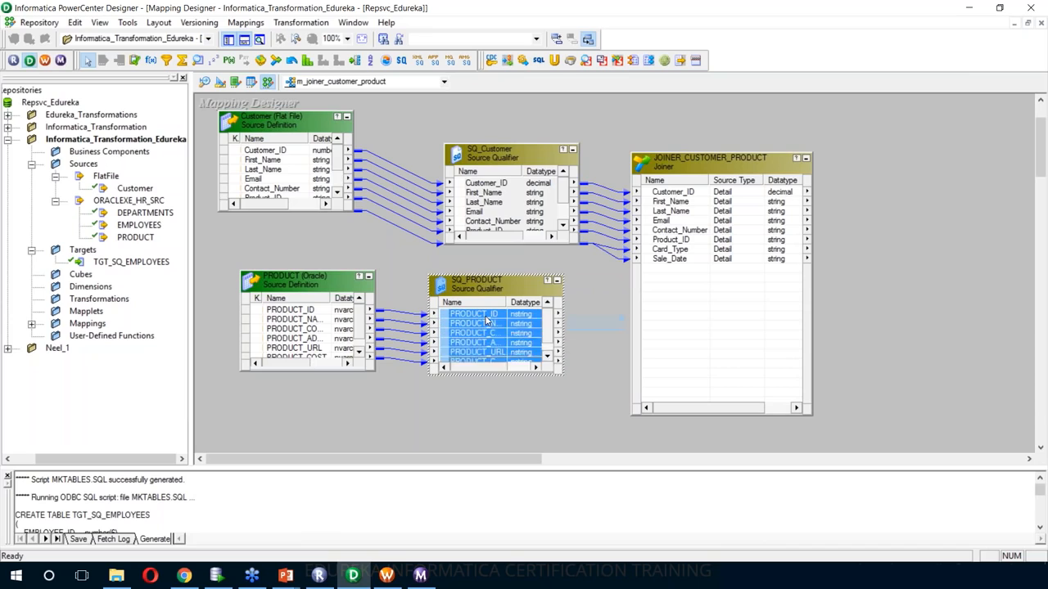
{"action": "left_click_drag", "start_coordinate": [487, 318], "coordinate": [686, 284]}
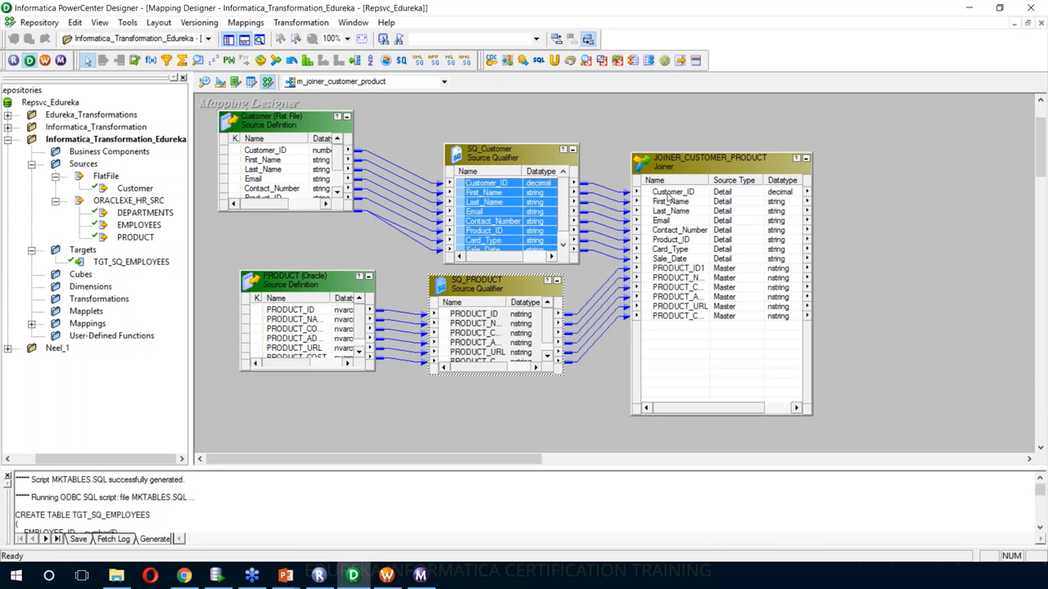
- Create and add a target definition from the joiner, enlarging it to show all columns
{"action": "right_click", "coordinate": [676, 170]}
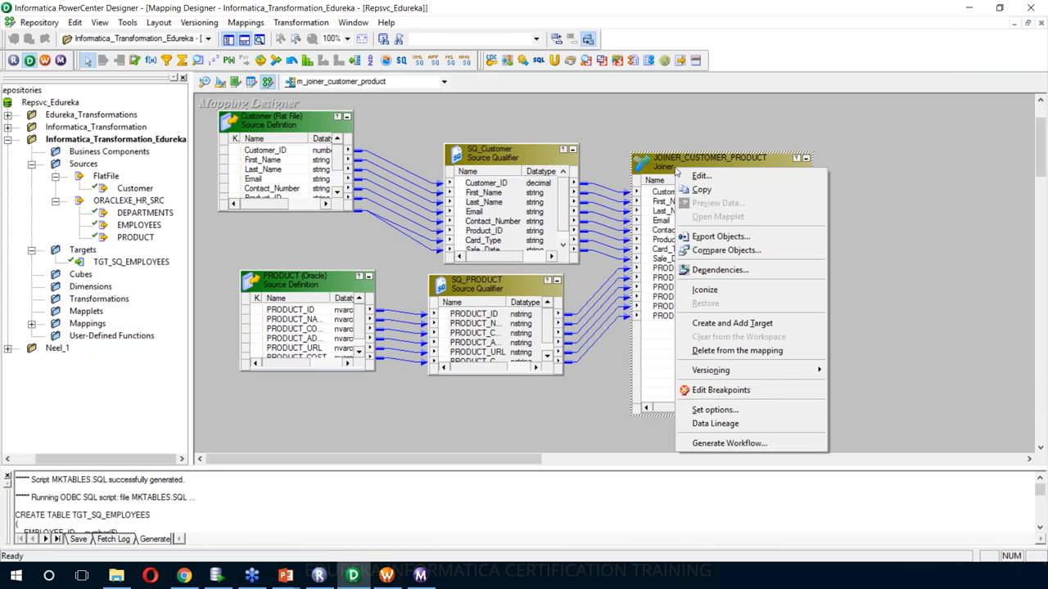
{"action": "left_click", "coordinate": [733, 324]}
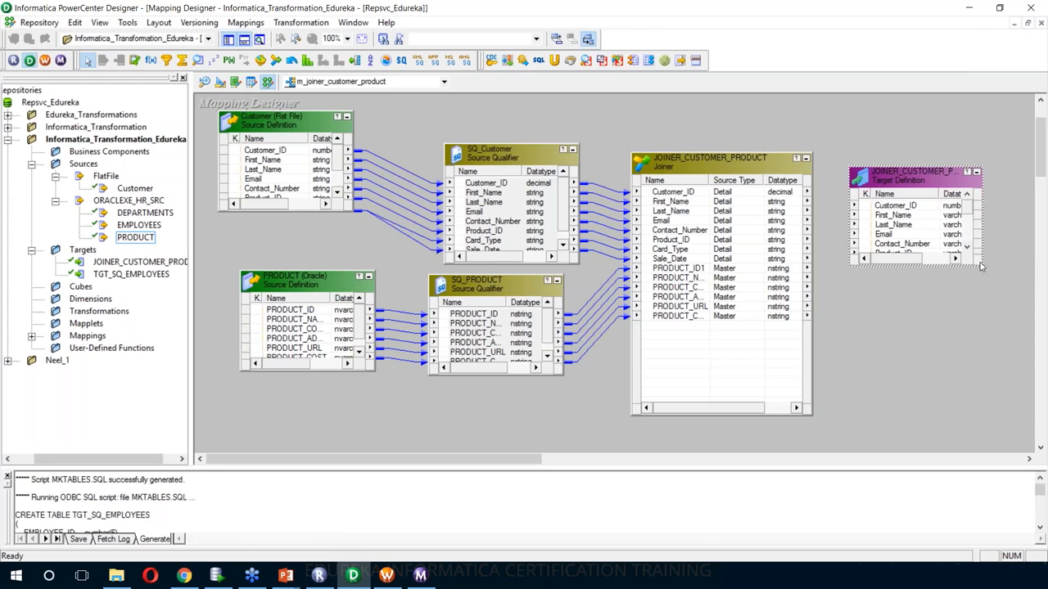
{"action": "left_click_drag", "start_coordinate": [982, 267], "coordinate": [1005, 407]}
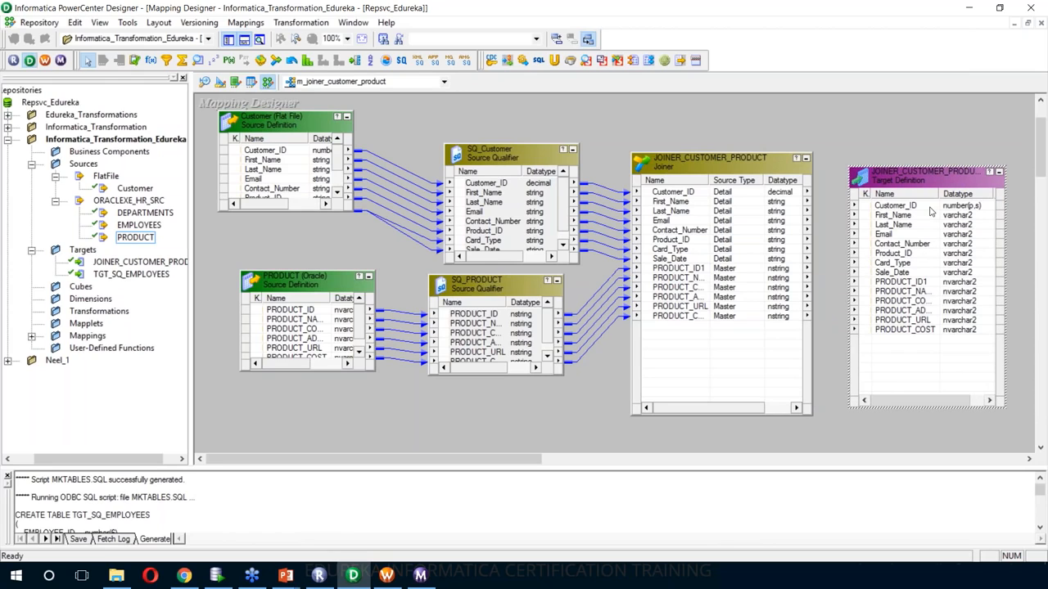
{"action": "left_click_drag", "start_coordinate": [940, 193], "coordinate": [960, 204]}
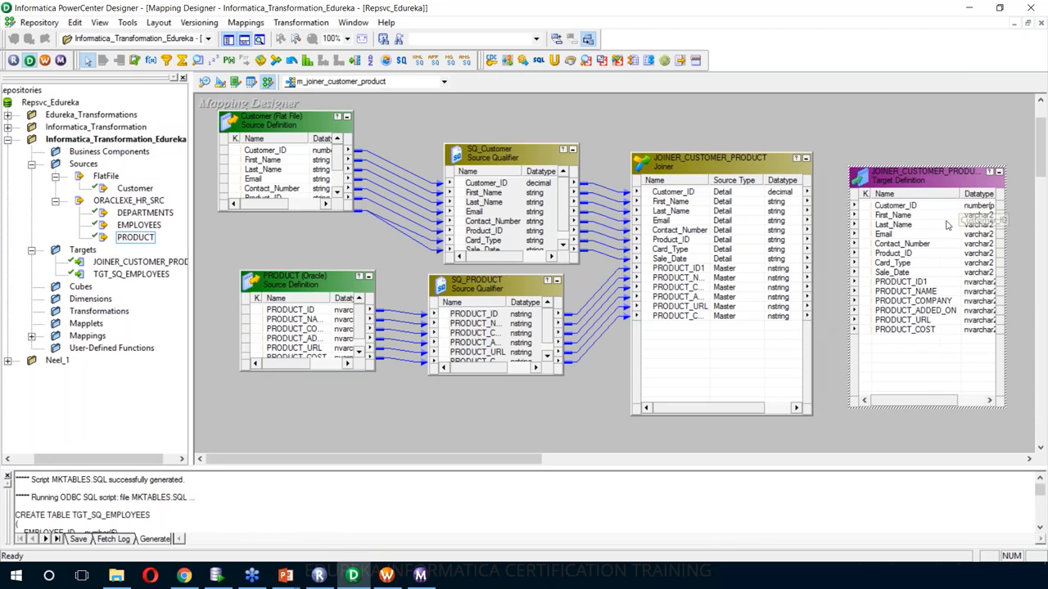
{"action": "left_click", "coordinate": [223, 82]}
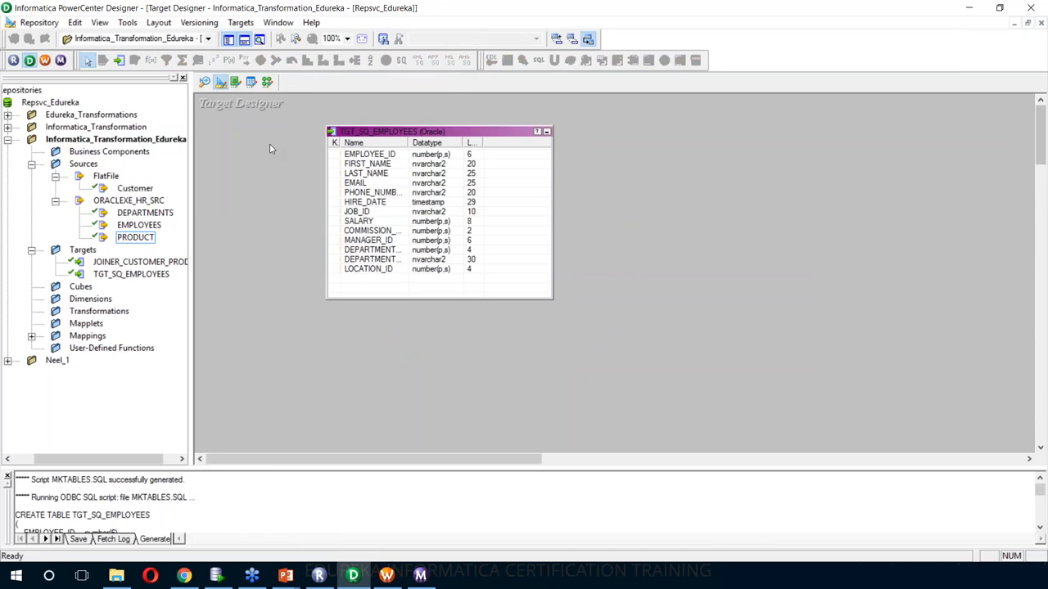
- Clear the Target Designer workspace and place the JOINER_CUSTOMER_PRODUCT target in it
{"action": "right_click", "coordinate": [269, 143]}
{"action": "left_click", "coordinate": [305, 166]}
{"action": "left_click", "coordinate": [107, 277]}
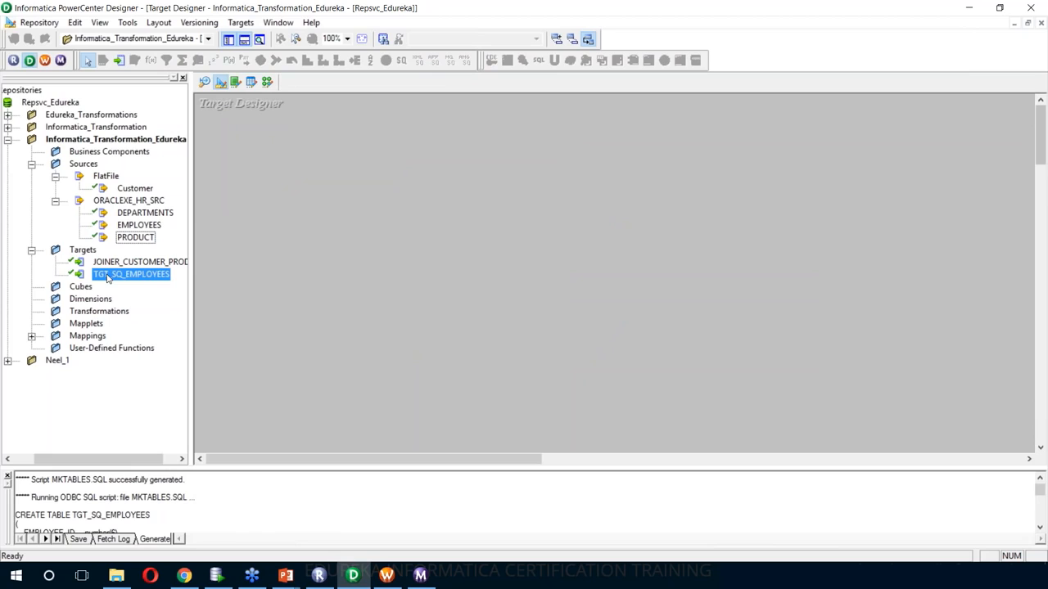
{"action": "left_click", "coordinate": [116, 261]}
{"action": "left_click_drag", "start_coordinate": [117, 260], "coordinate": [451, 173]}
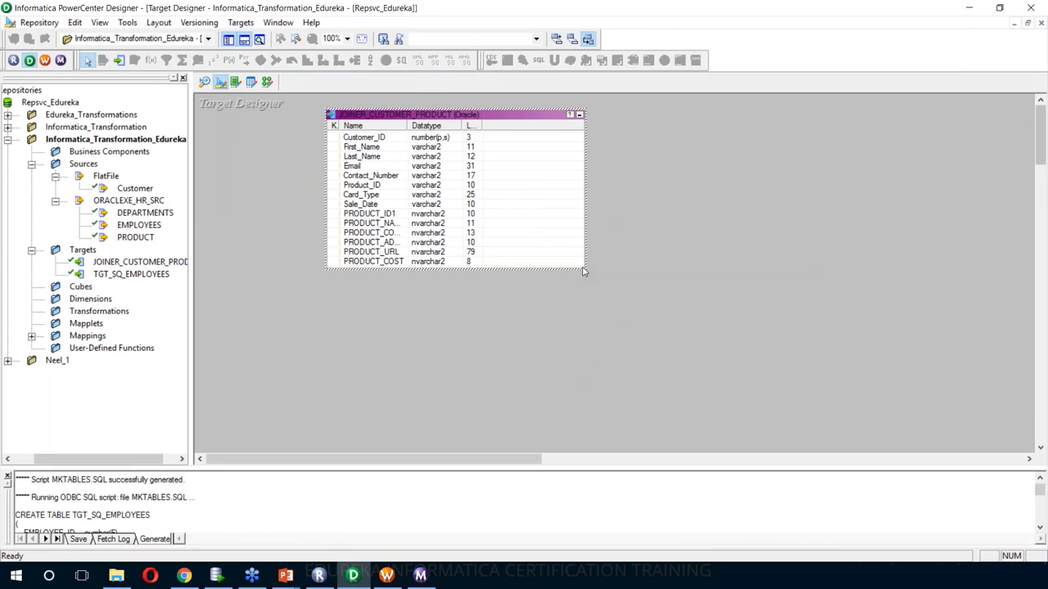
- Rename the target table to TGT_JOINER_CUSTOMER_PRODUCT
{"action": "double_click", "coordinate": [496, 119]}
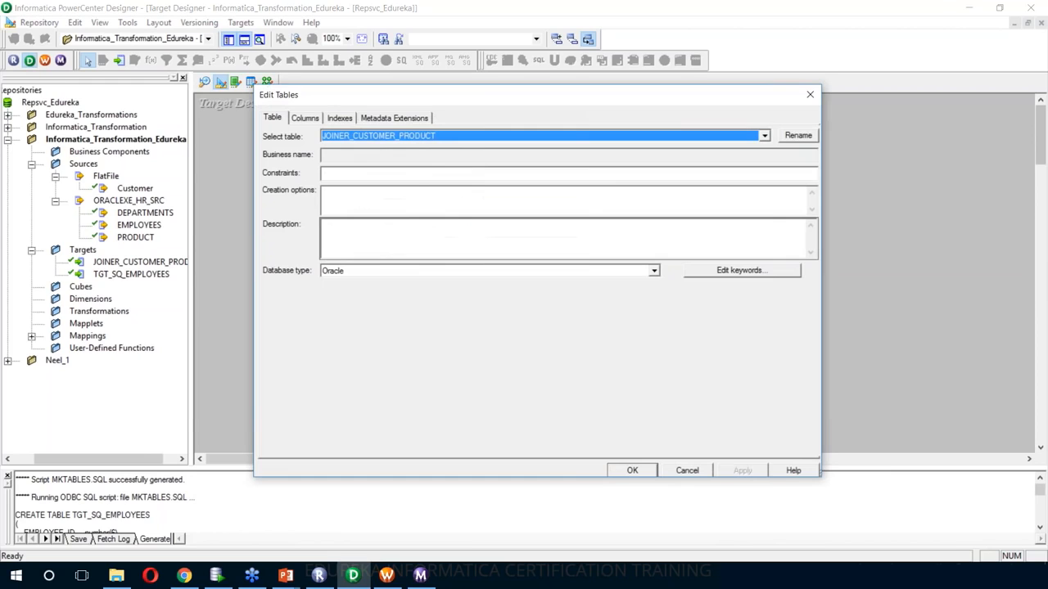
{"action": "left_click", "coordinate": [799, 135]}
{"action": "key", "text": "Home"}
{"action": "type", "text": "TGT_"}
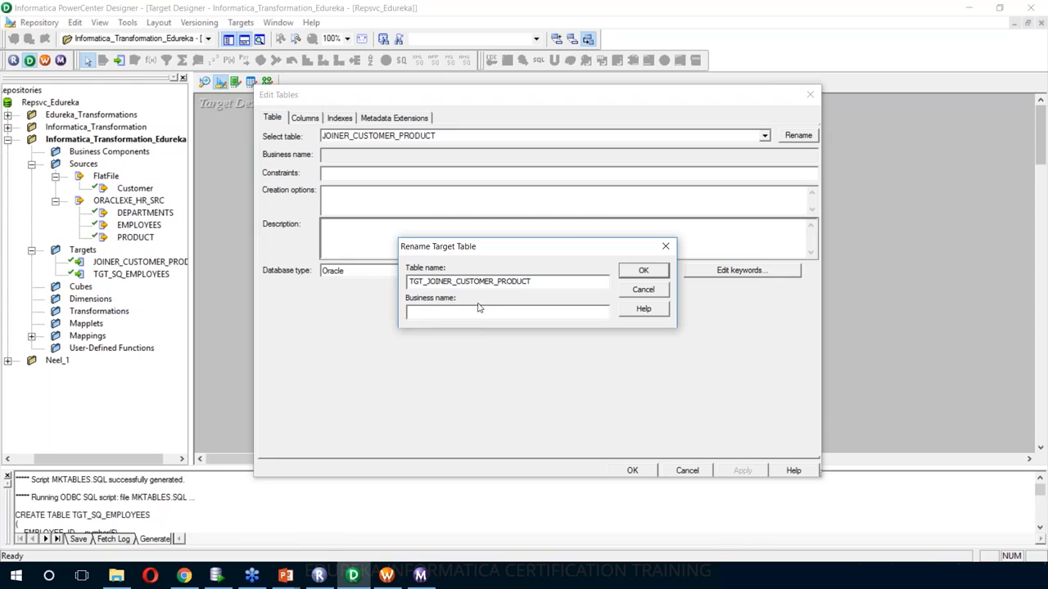
{"action": "left_click", "coordinate": [628, 273]}
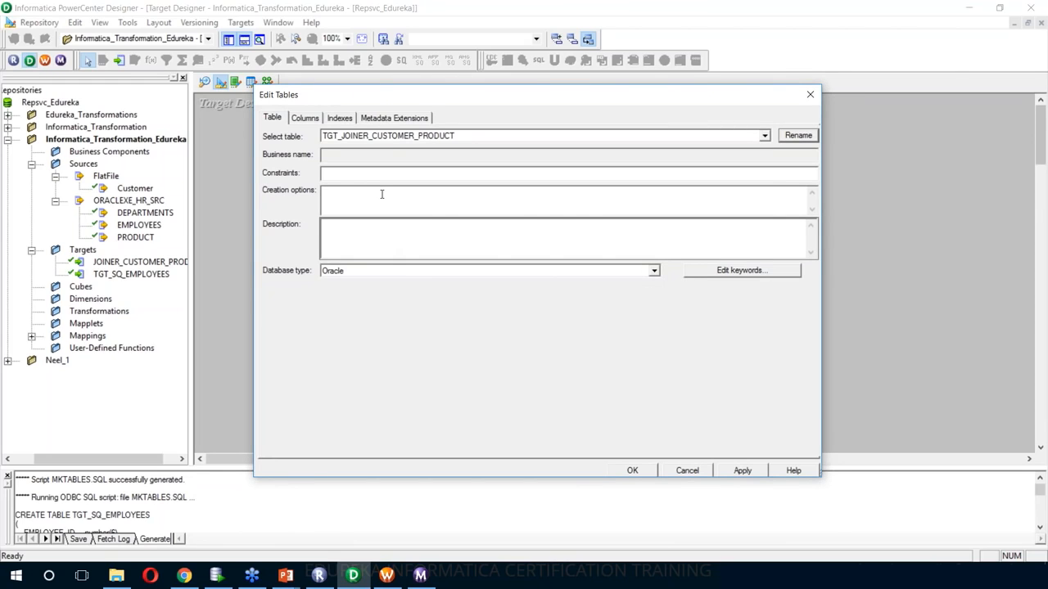
- Cut the duplicate PRODUCT_ID1 column from the target's columns and apply the change
{"action": "left_click", "coordinate": [310, 124]}
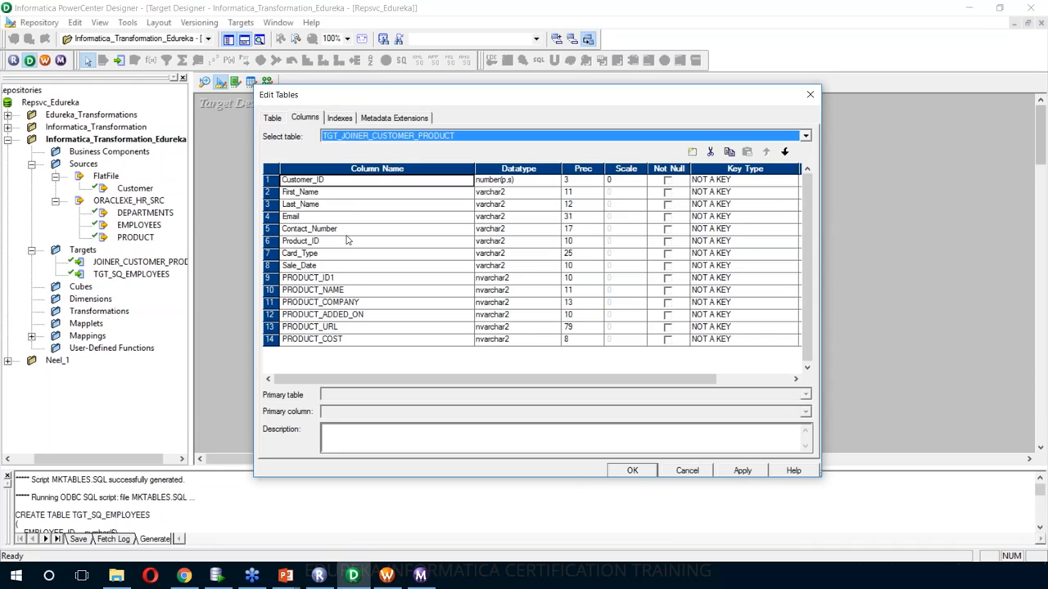
{"action": "left_click", "coordinate": [270, 277]}
{"action": "left_click", "coordinate": [710, 151]}
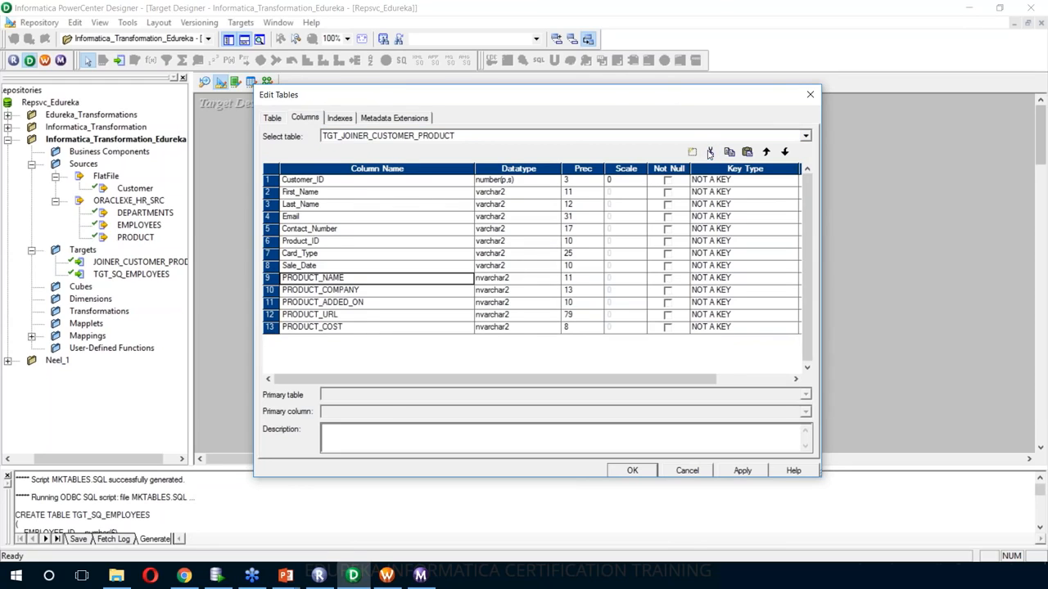
{"action": "left_click", "coordinate": [743, 471]}
{"action": "left_click", "coordinate": [638, 470]}
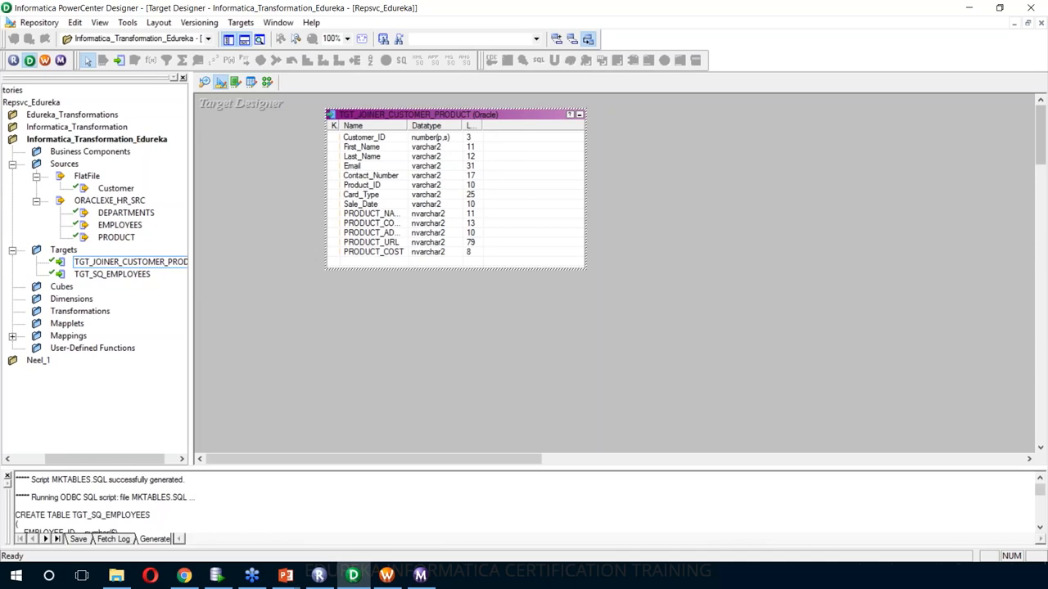
- Change TGT_JOINER_CUSTOMER_PRODUCT's database type to Flat File, keeping default delimited settings
{"action": "double_click", "coordinate": [460, 117]}
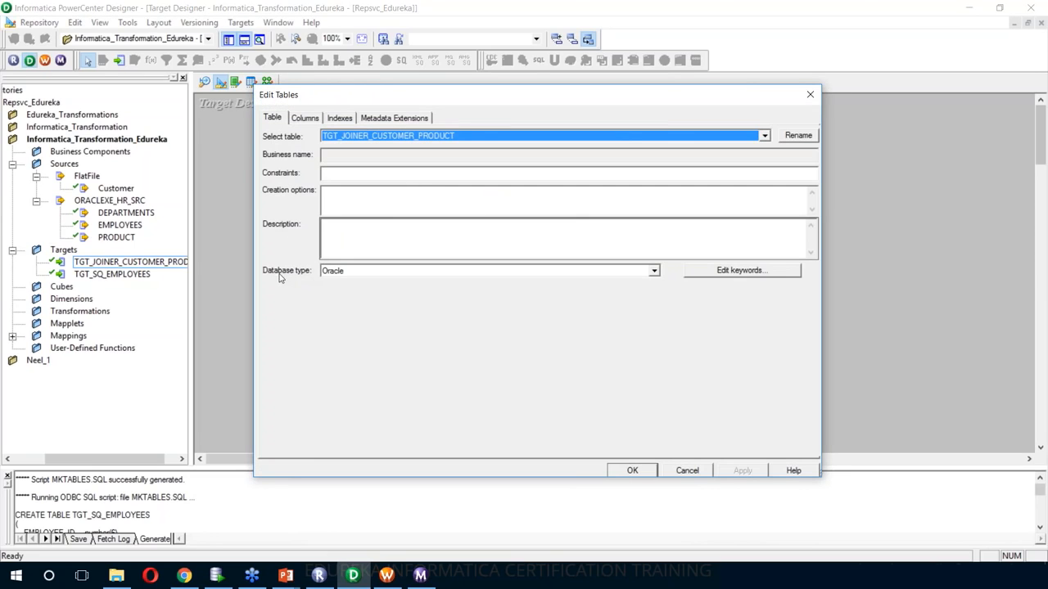
{"action": "left_click", "coordinate": [357, 276]}
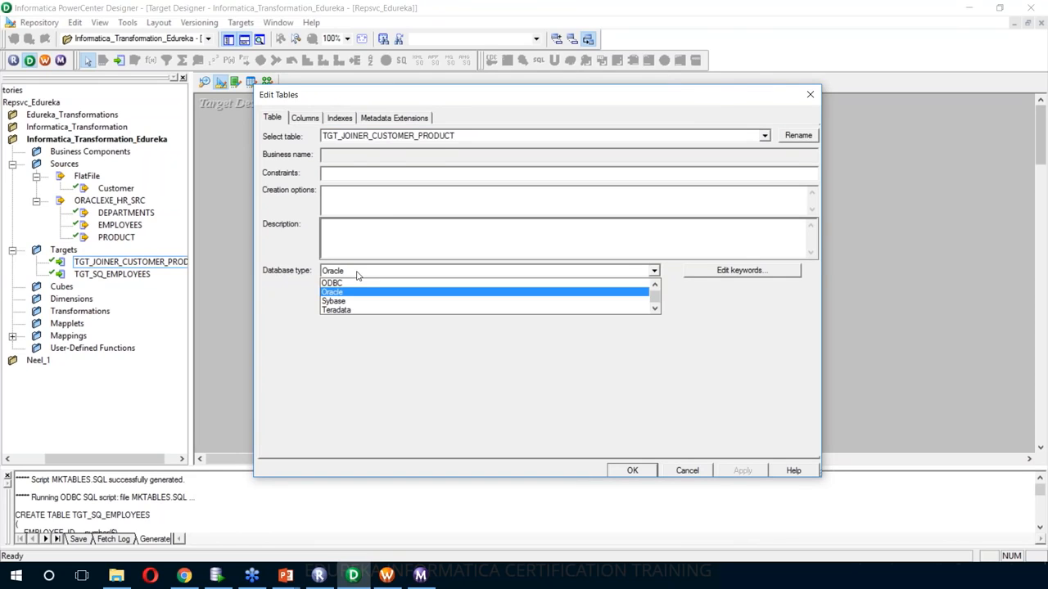
{"action": "scroll", "coordinate": [356, 311], "scroll_direction": "up", "scroll_amount": 2}
{"action": "left_click", "coordinate": [346, 292]}
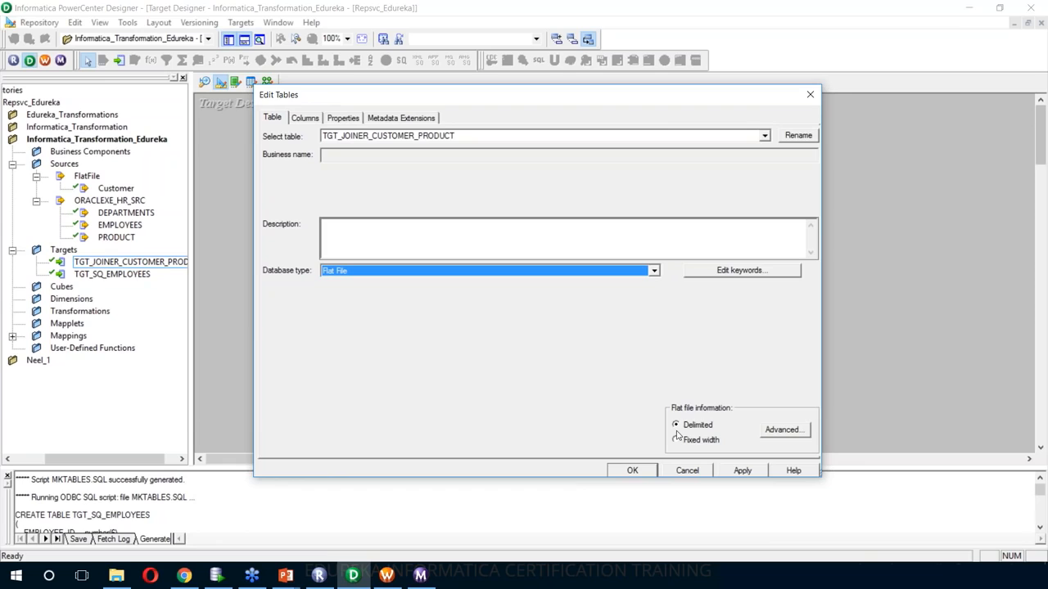
{"action": "left_click", "coordinate": [781, 431]}
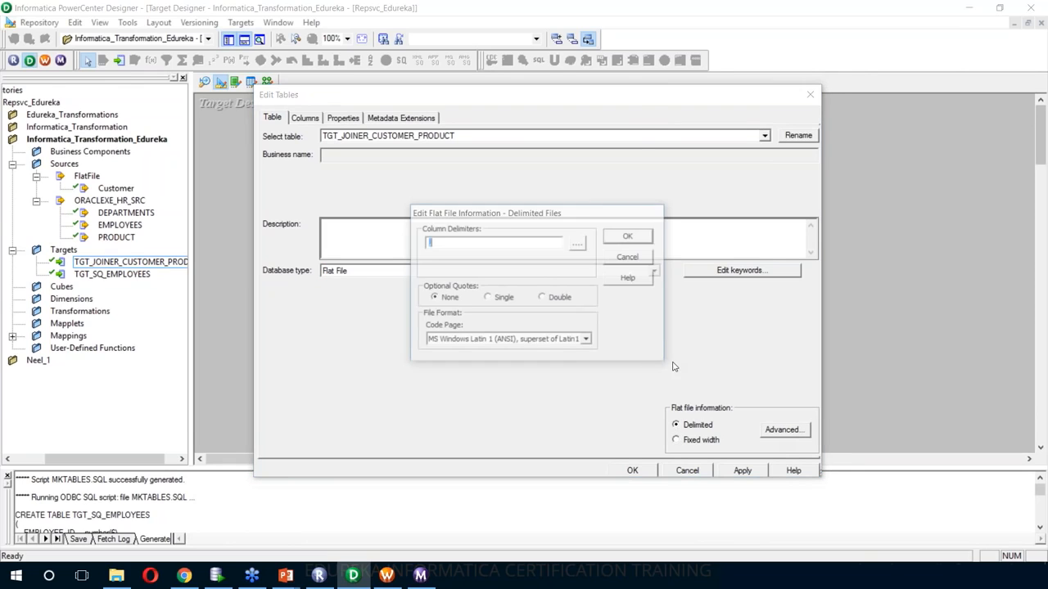
{"action": "left_click", "coordinate": [620, 238]}
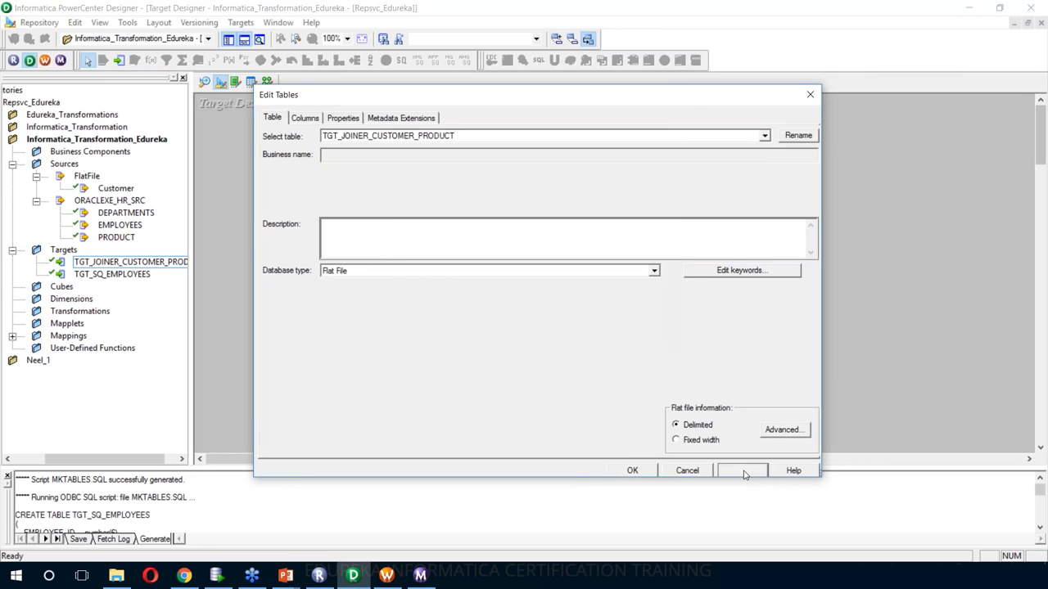
{"action": "left_click", "coordinate": [637, 472]}
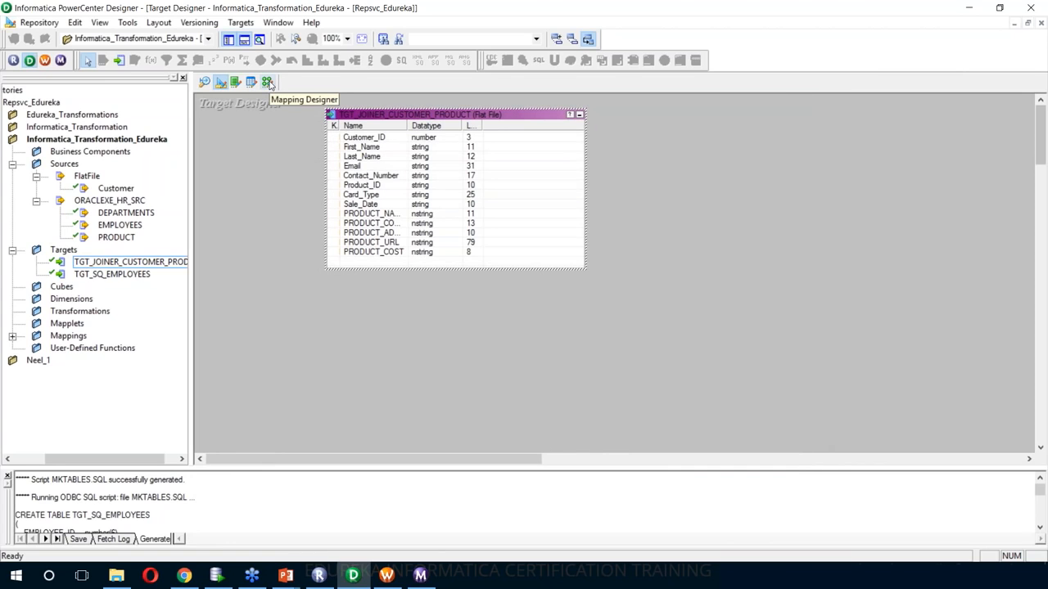
- Replace the old JOINER_CUSTOMER_PRODUCT1 target in the mapping with TGT_JOINER_CUSTOMER_PRODUCT
{"action": "left_click", "coordinate": [268, 83]}
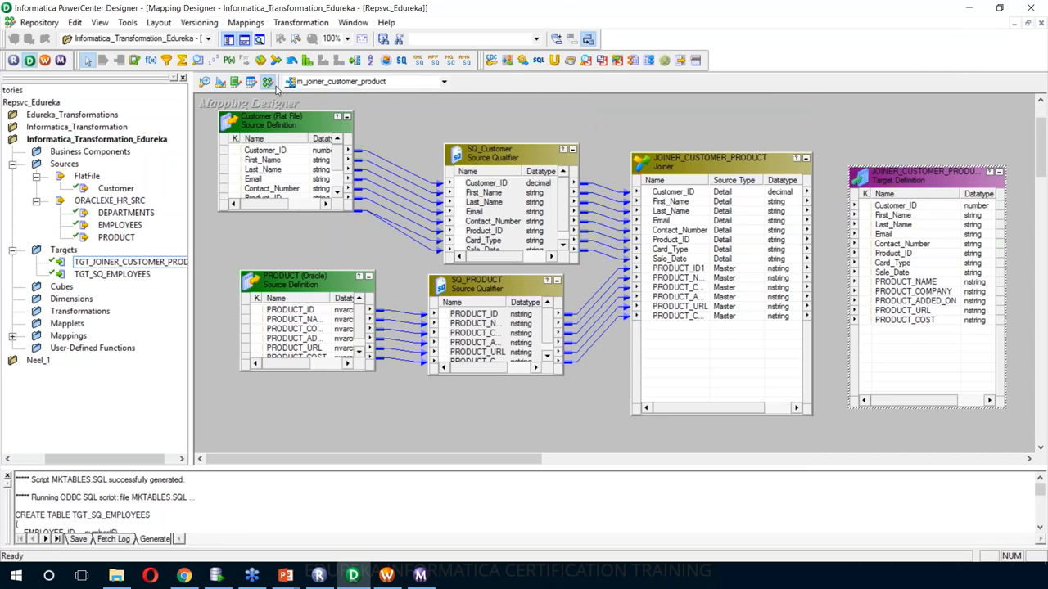
{"action": "key", "text": "Delete"}
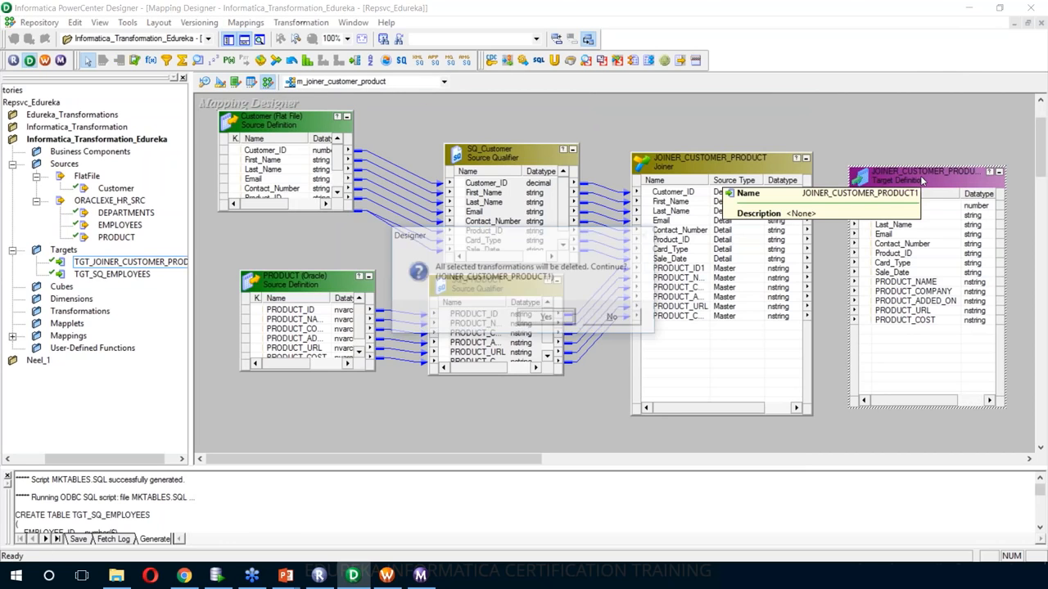
{"action": "left_click", "coordinate": [548, 319]}
{"action": "left_click", "coordinate": [114, 262]}
{"action": "left_click_drag", "start_coordinate": [115, 261], "coordinate": [866, 256]}
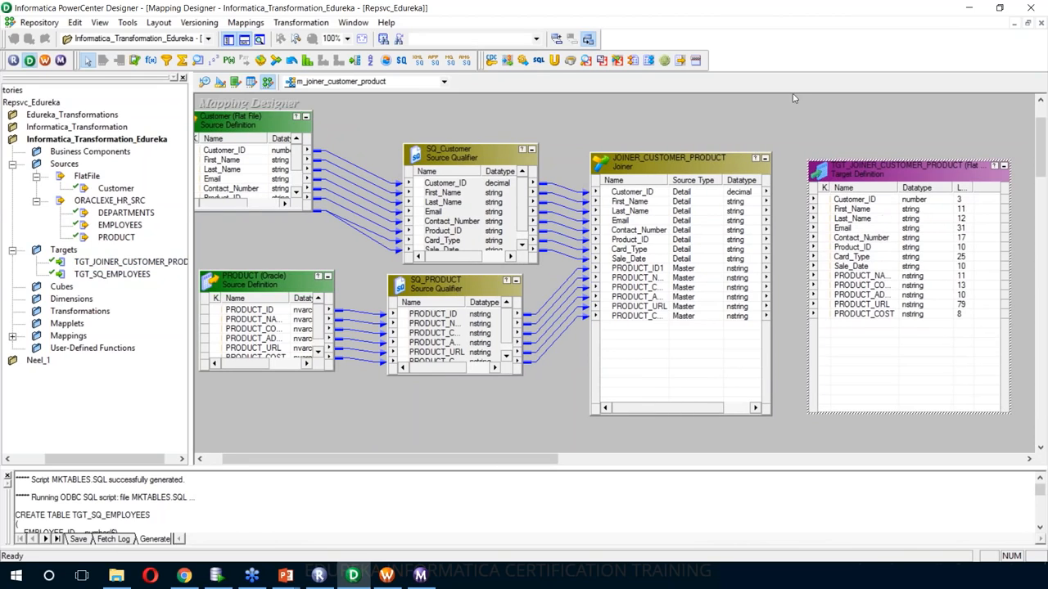
- Autolink the joiner's ports to TGT_JOINER_CUSTOMER_PRODUCT by name
{"action": "right_click", "coordinate": [756, 119]}
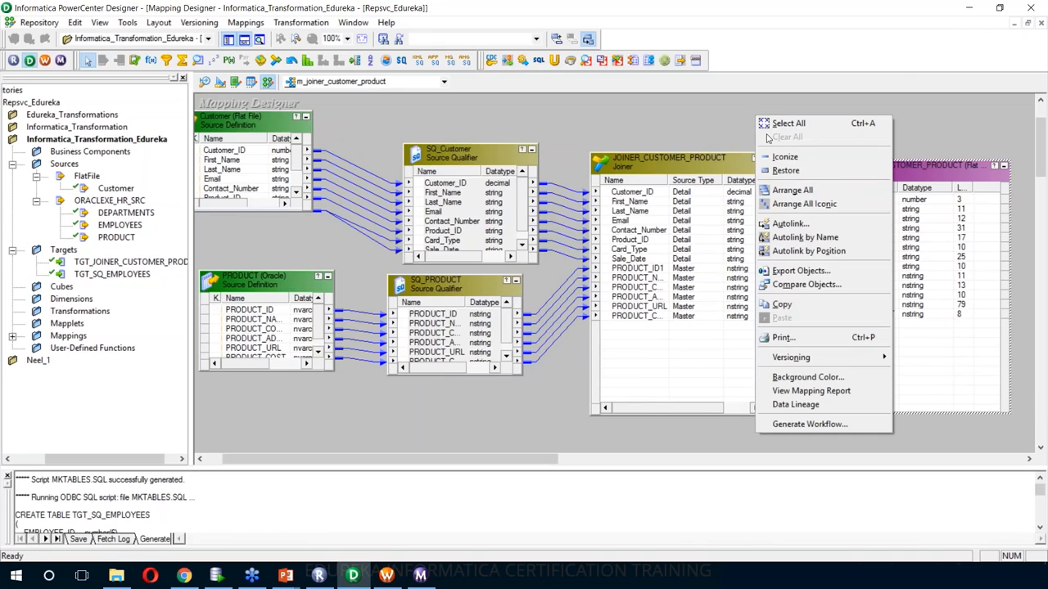
{"action": "left_click", "coordinate": [805, 230]}
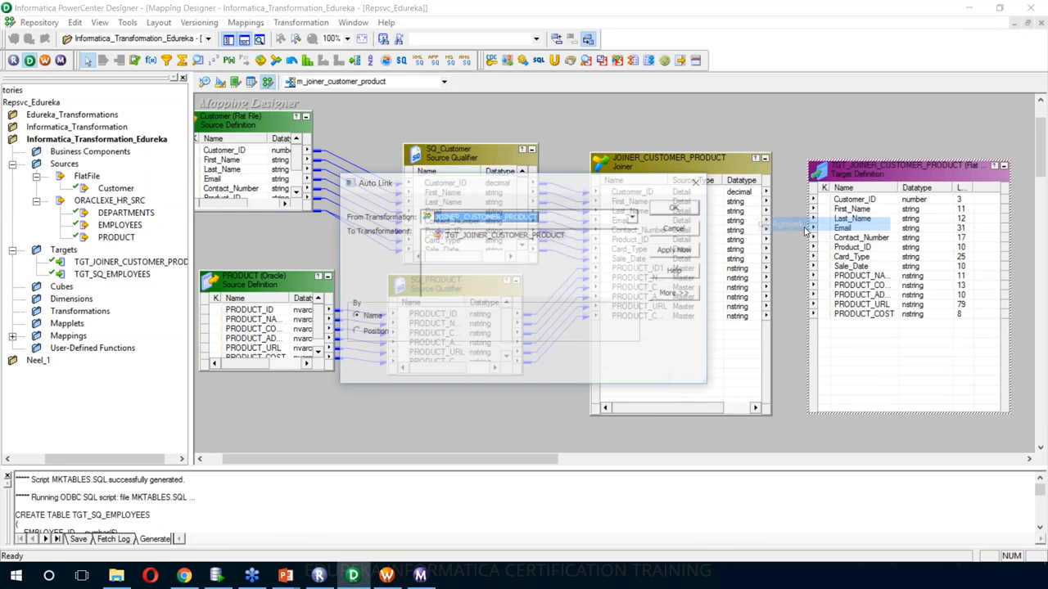
{"action": "left_click", "coordinate": [678, 209]}
{"action": "left_click", "coordinate": [487, 301]}
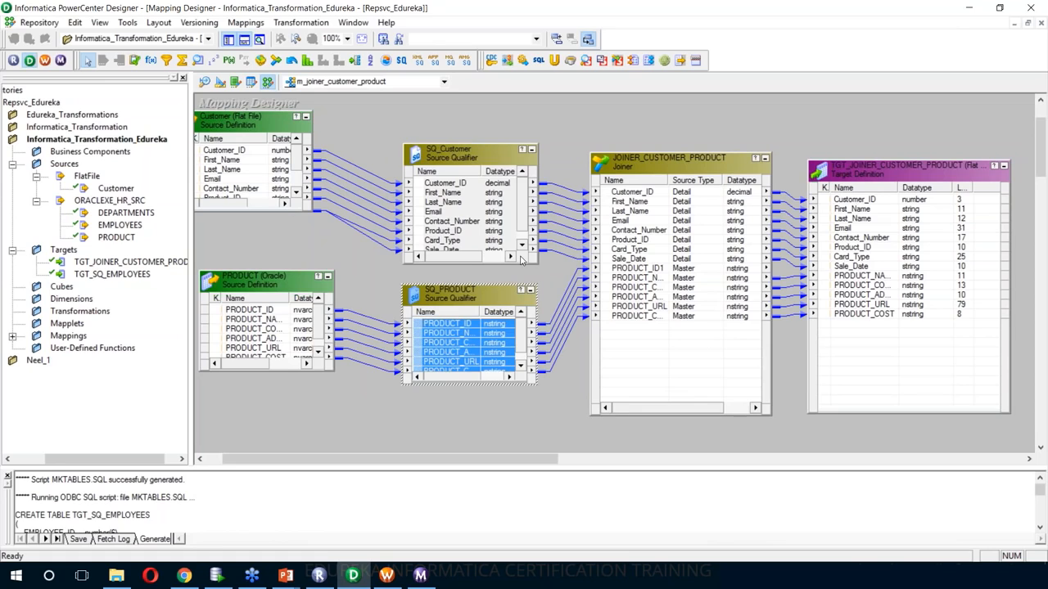
- Open JOINER_CUSTOMER_PRODUCT's properties, decline making it reusable, and show its Ports list
{"action": "double_click", "coordinate": [640, 170]}
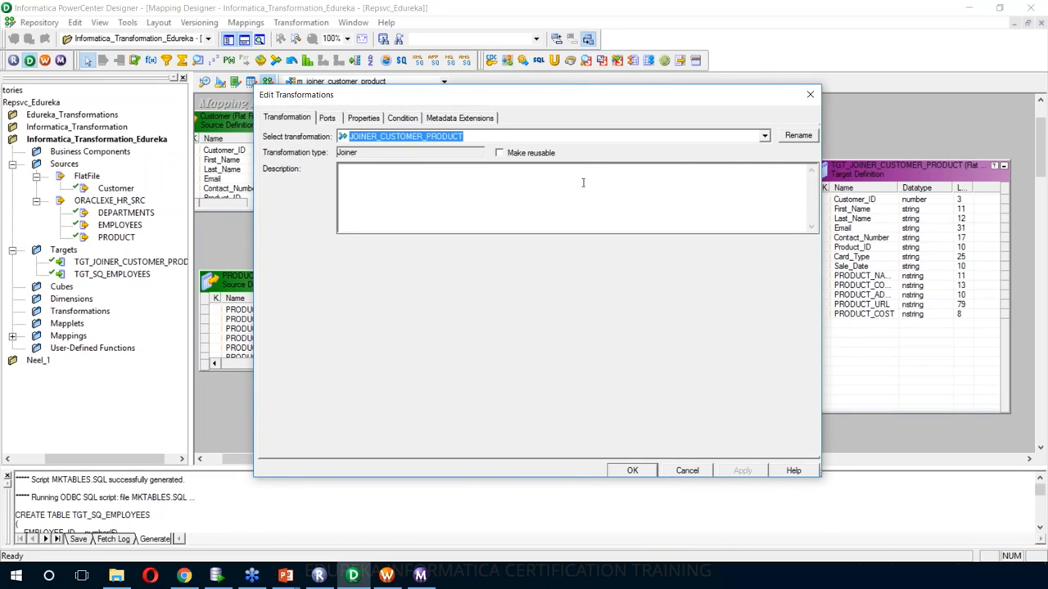
{"action": "left_click", "coordinate": [499, 153]}
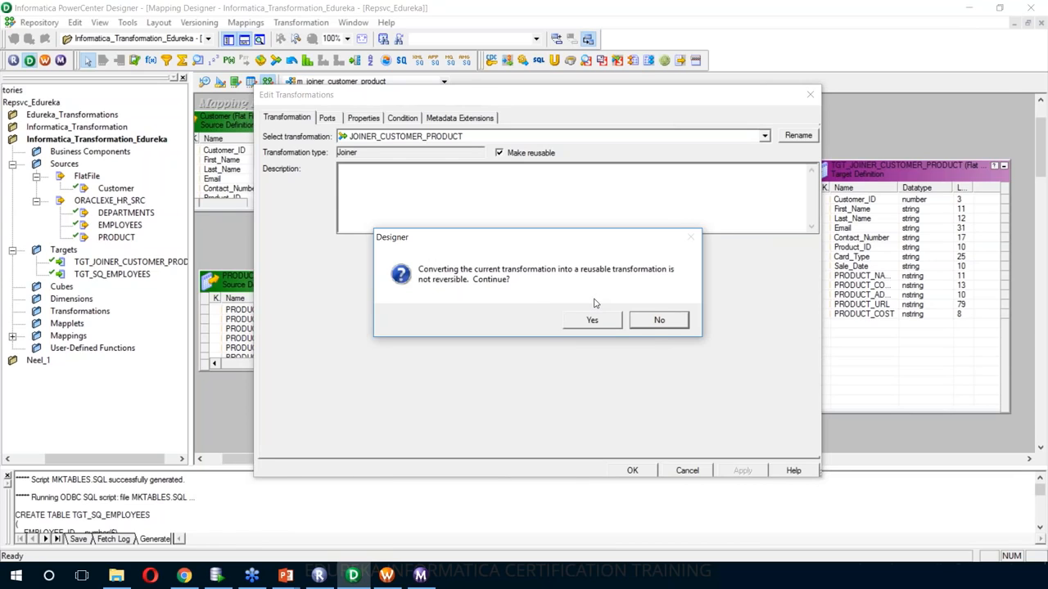
{"action": "left_click", "coordinate": [659, 322]}
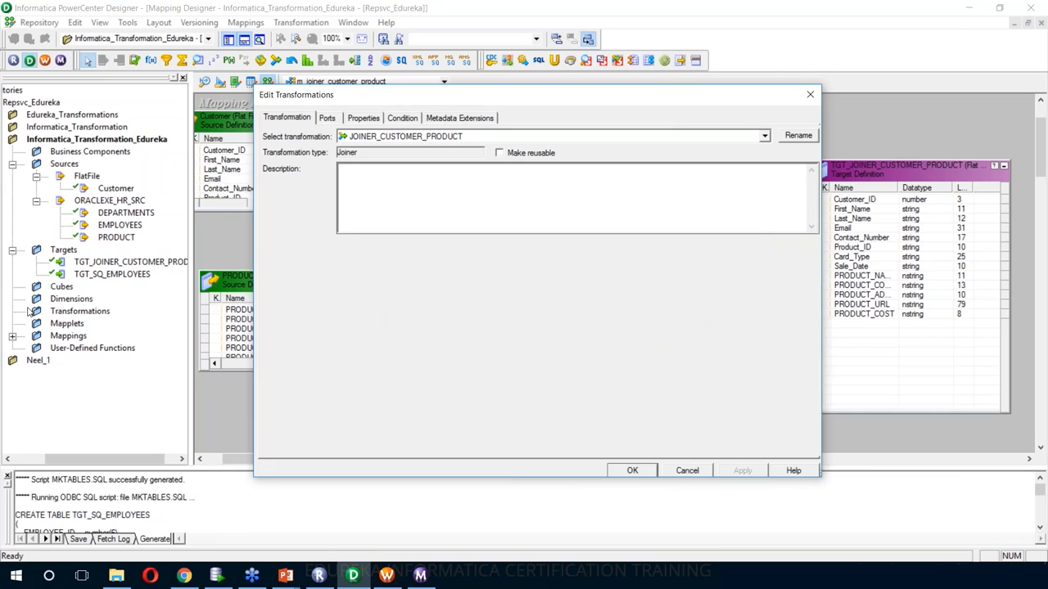
{"action": "left_click", "coordinate": [327, 119]}
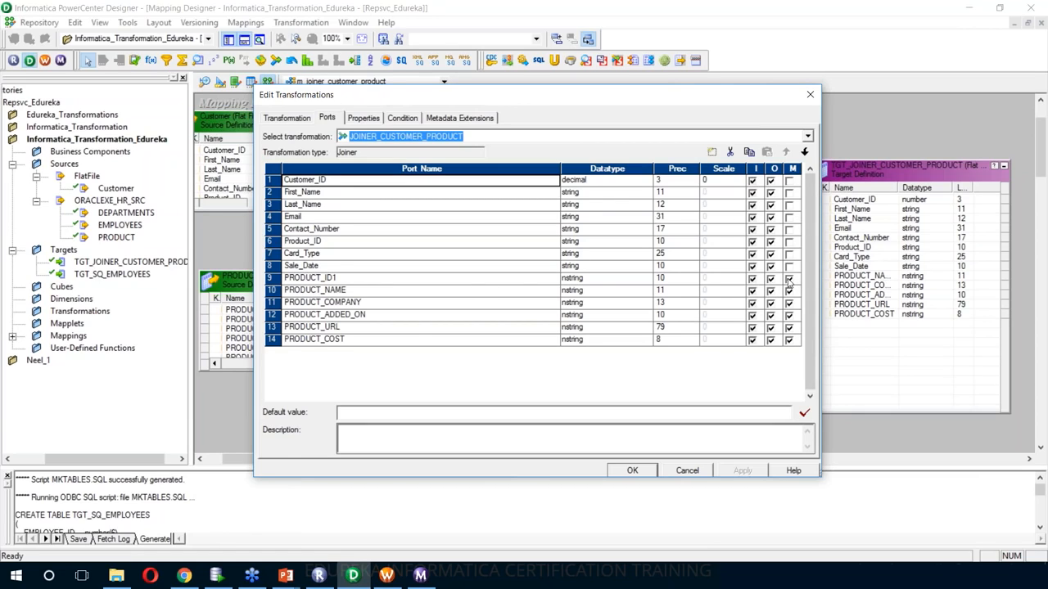
- Tick M on customer port rows 1–8 instead of the product ports, then show the Condition tab
{"action": "left_click", "coordinate": [789, 193]}
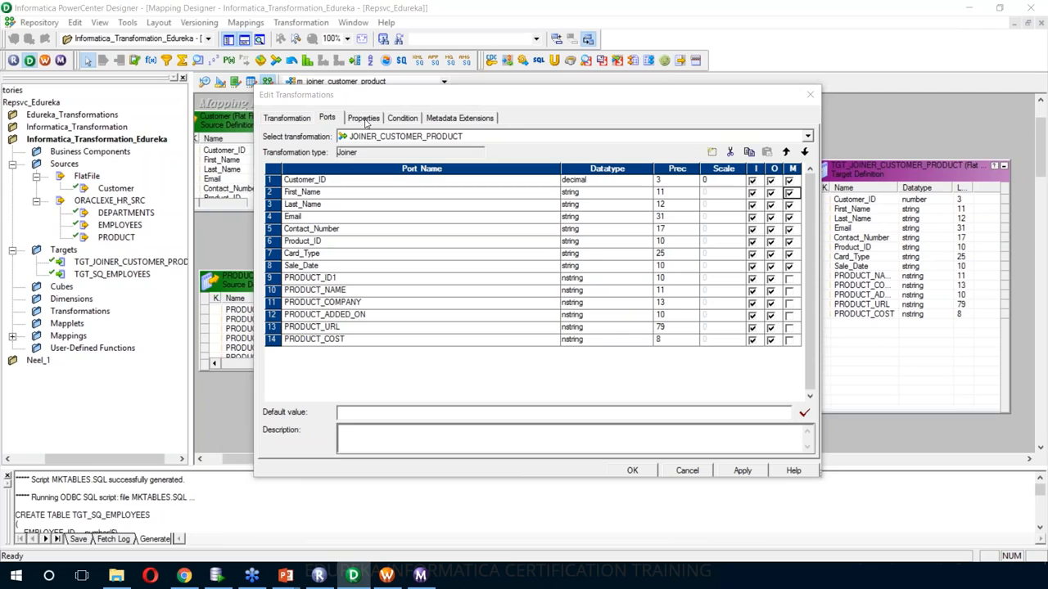
{"action": "left_click", "coordinate": [398, 118]}
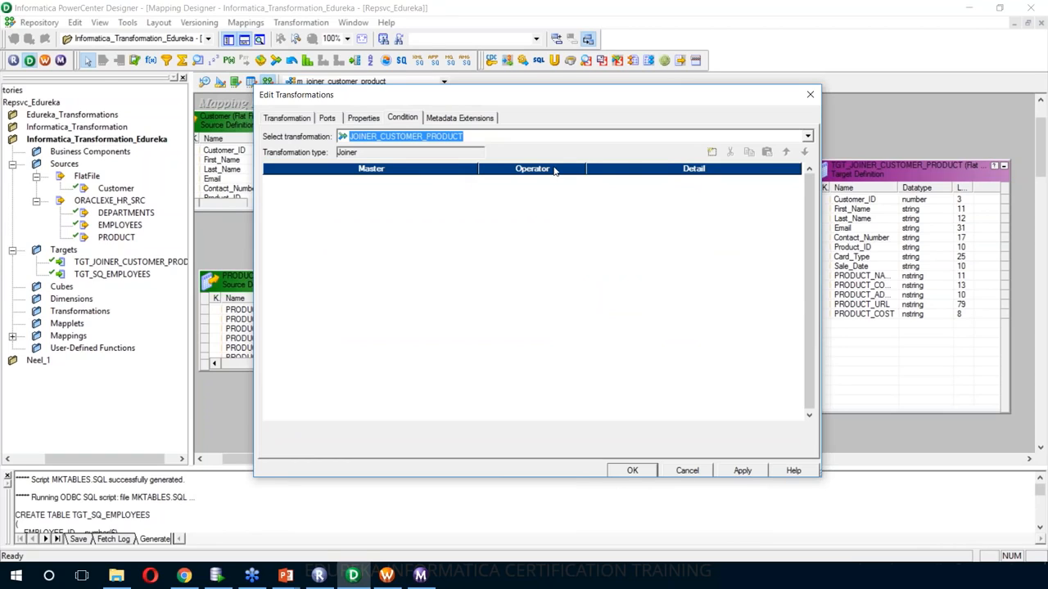
- Add a join condition with Master port Product_ID and Detail port PRODUCT_ID1
{"action": "left_click", "coordinate": [713, 153]}
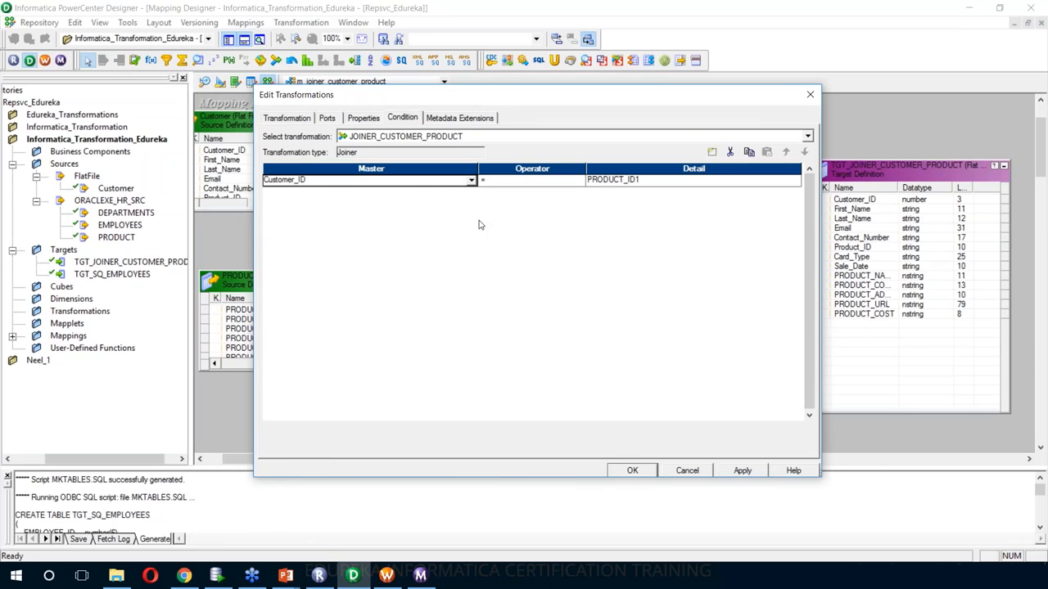
{"action": "left_click", "coordinate": [442, 180]}
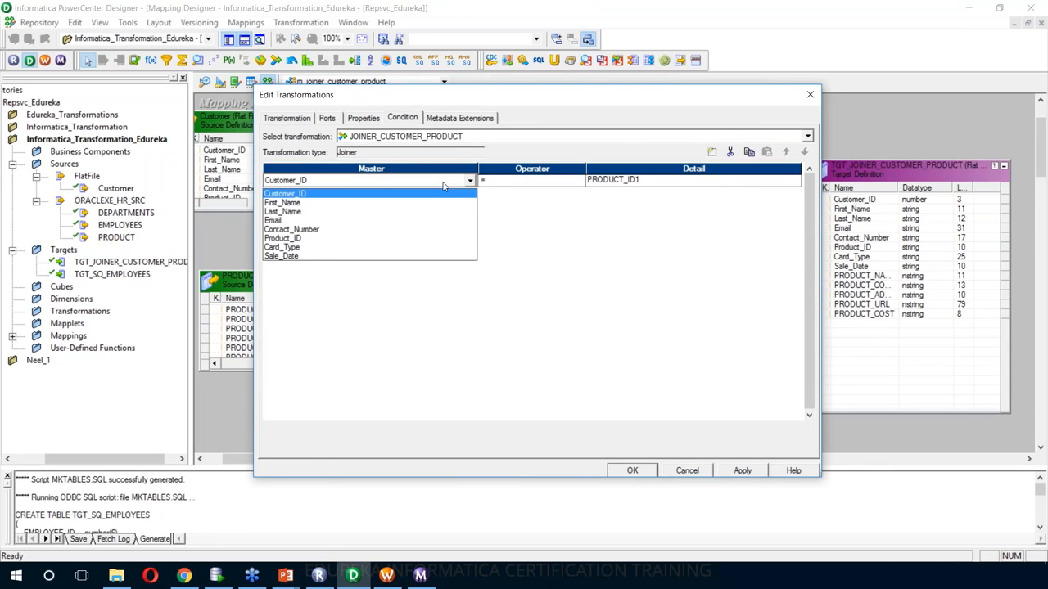
{"action": "left_click", "coordinate": [612, 161]}
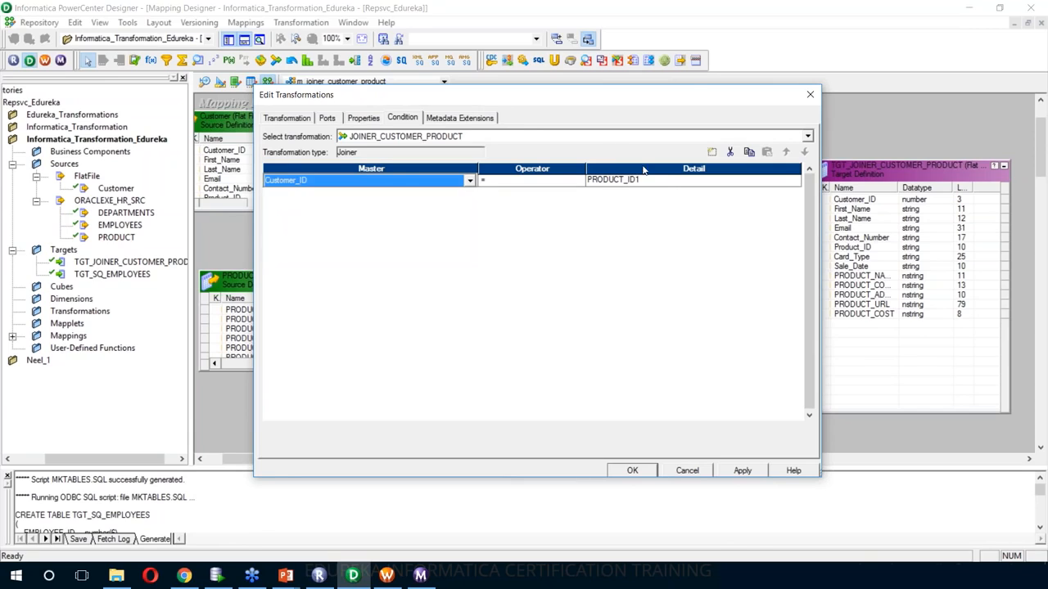
{"action": "left_click", "coordinate": [668, 182]}
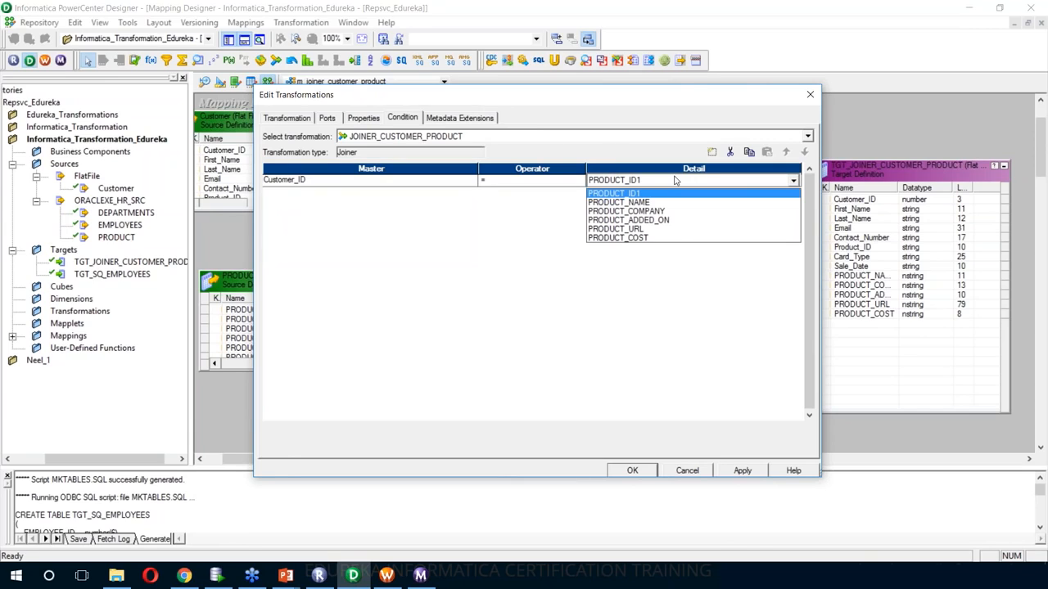
{"action": "left_click", "coordinate": [676, 190]}
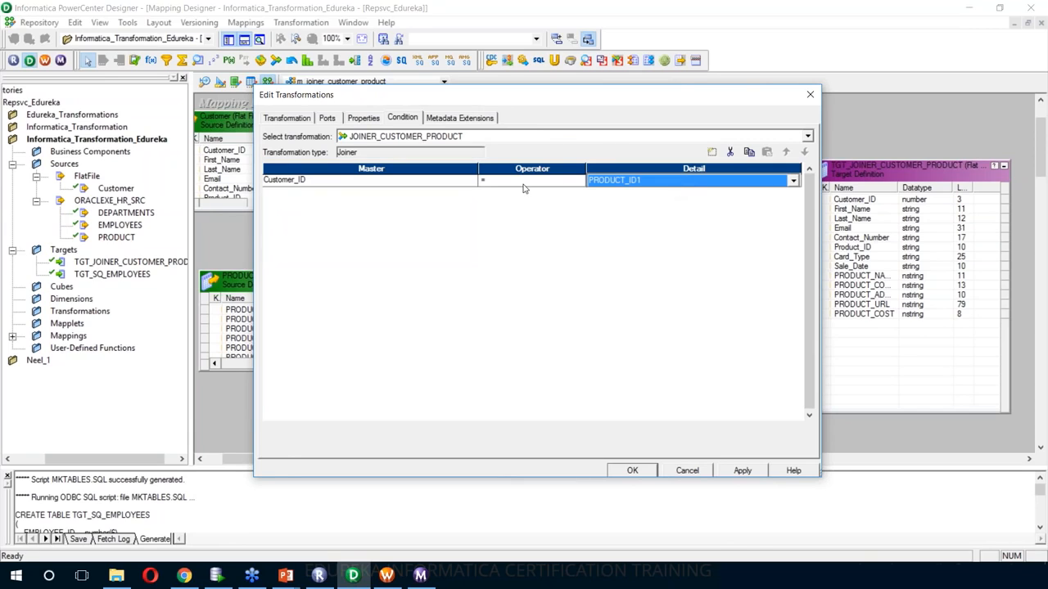
{"action": "left_click", "coordinate": [455, 181]}
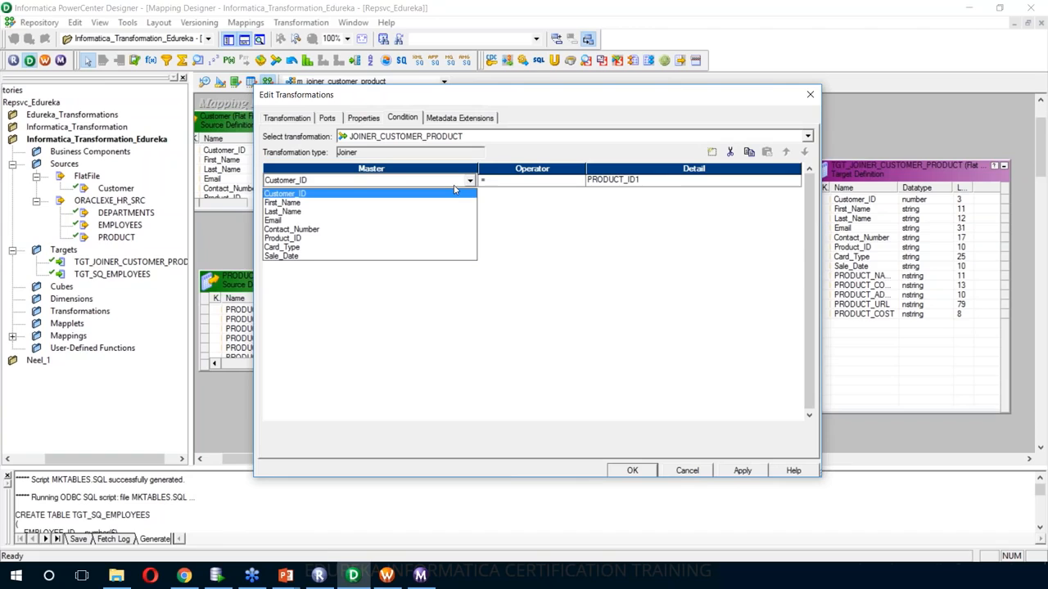
{"action": "left_click", "coordinate": [424, 239]}
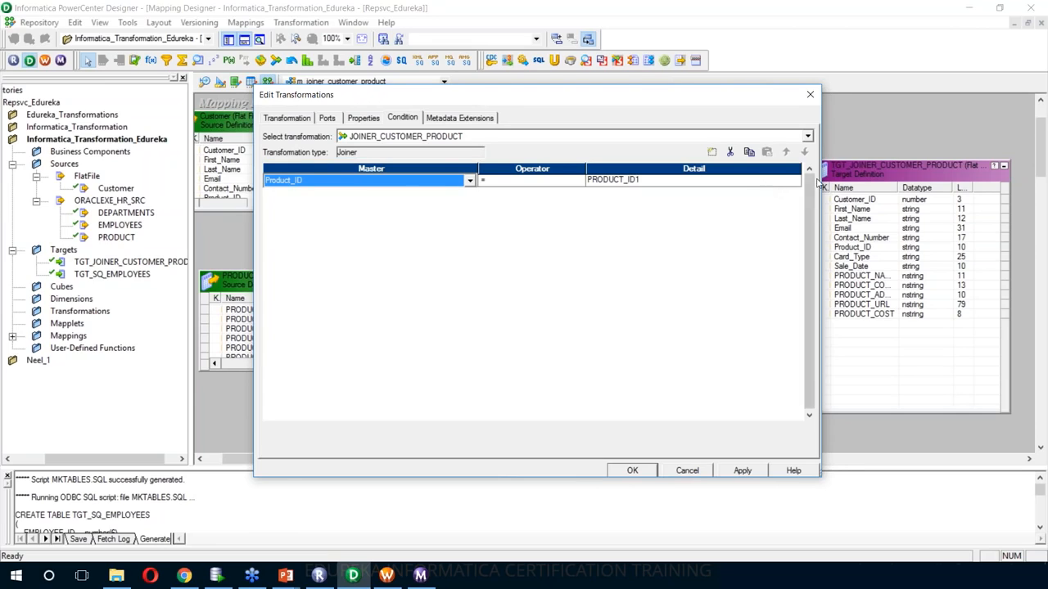
- Commit Product_ID as the master port and apply the Product_ID = PRODUCT_ID1 condition
{"action": "left_click", "coordinate": [530, 185]}
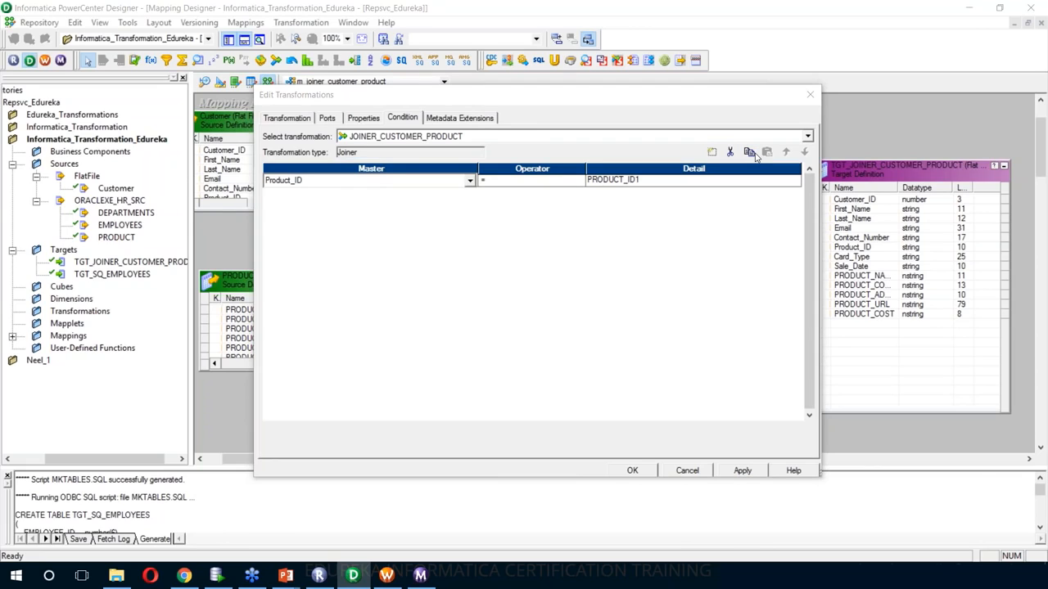
{"action": "left_click", "coordinate": [750, 153]}
{"action": "left_click", "coordinate": [743, 471]}
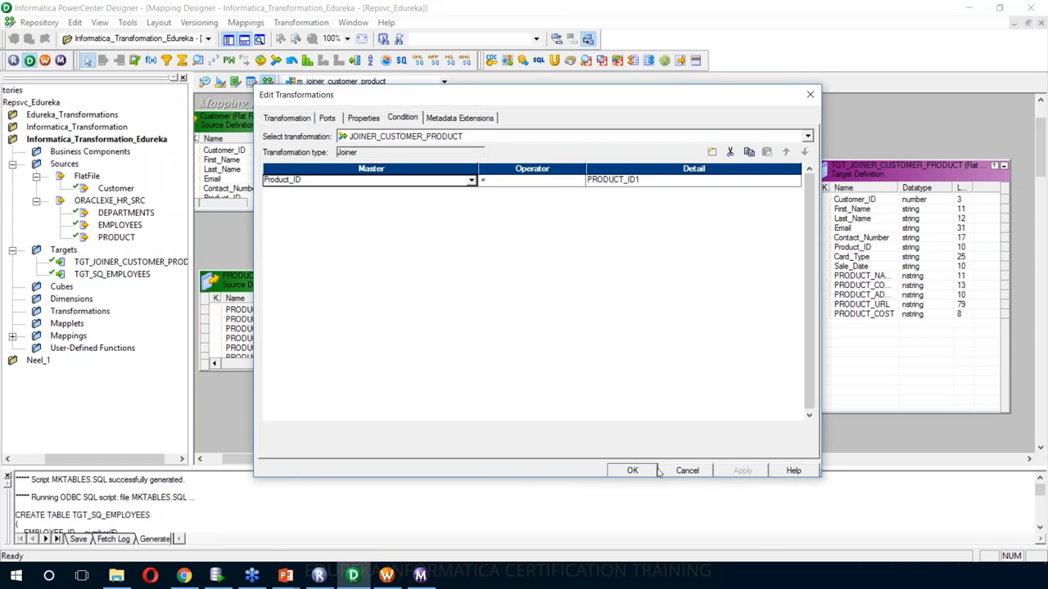
- Close the joiner editor with OK and save m_joiner_customer_product to the repository
{"action": "left_click", "coordinate": [641, 474]}
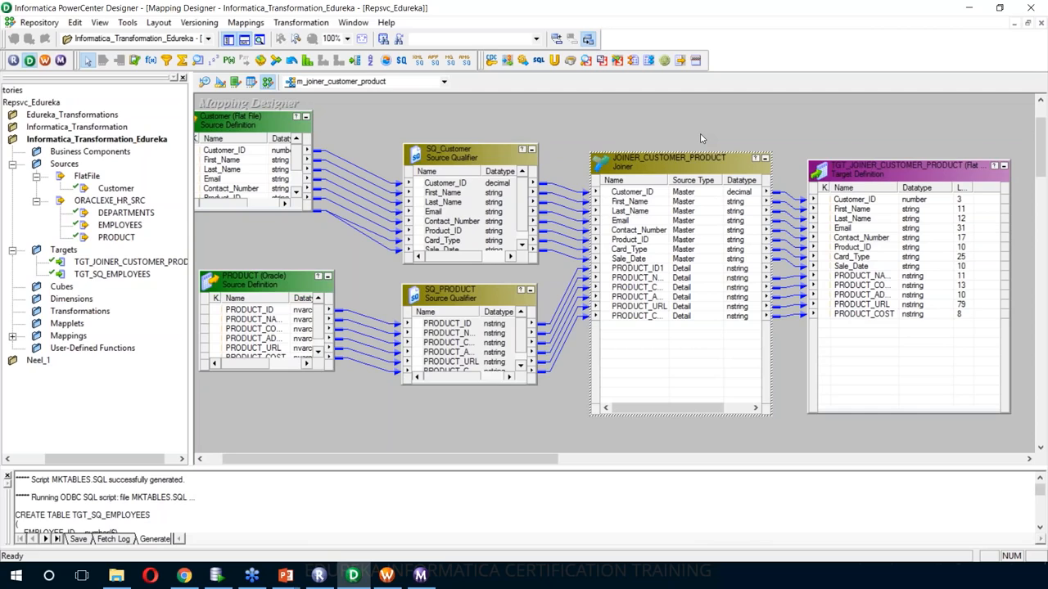
{"action": "key", "text": "ctrl+s"}
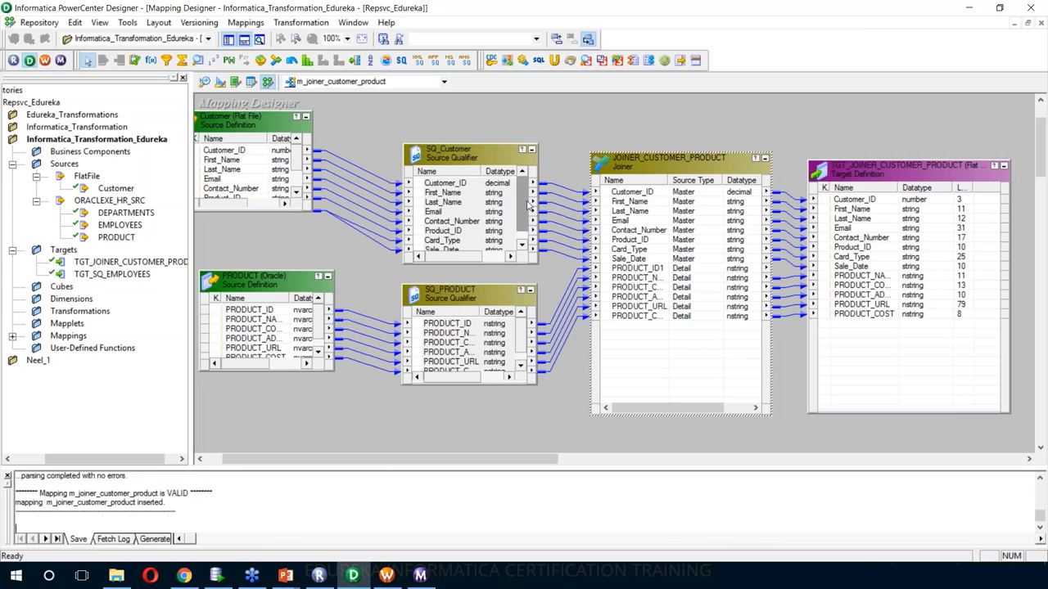
- Generate wf_m_joiner_customer_product with a non-reusable session and default connections, and save it
{"action": "right_click", "coordinate": [566, 112]}
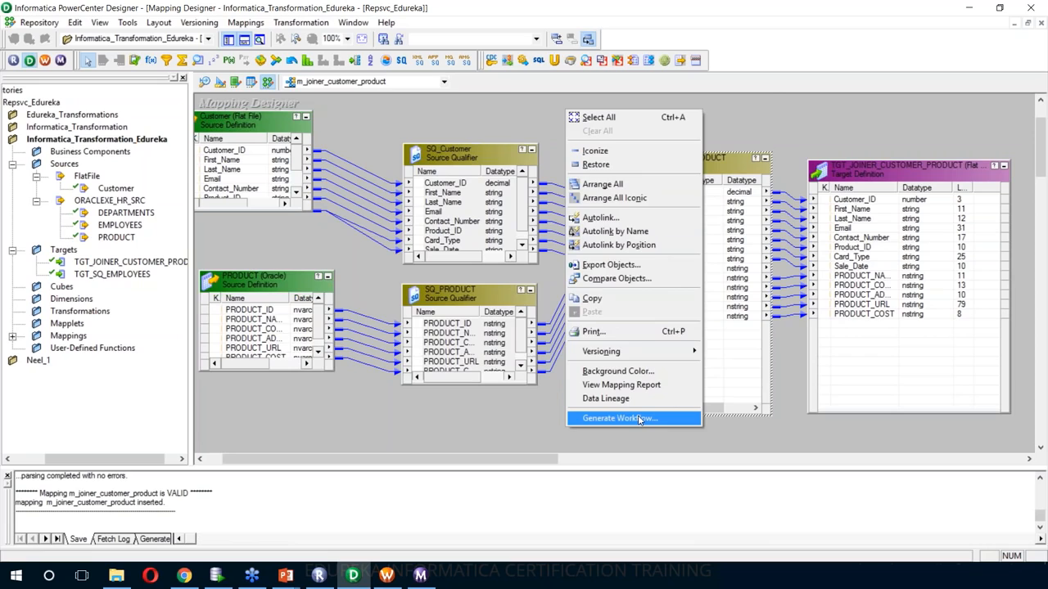
{"action": "left_click", "coordinate": [640, 417]}
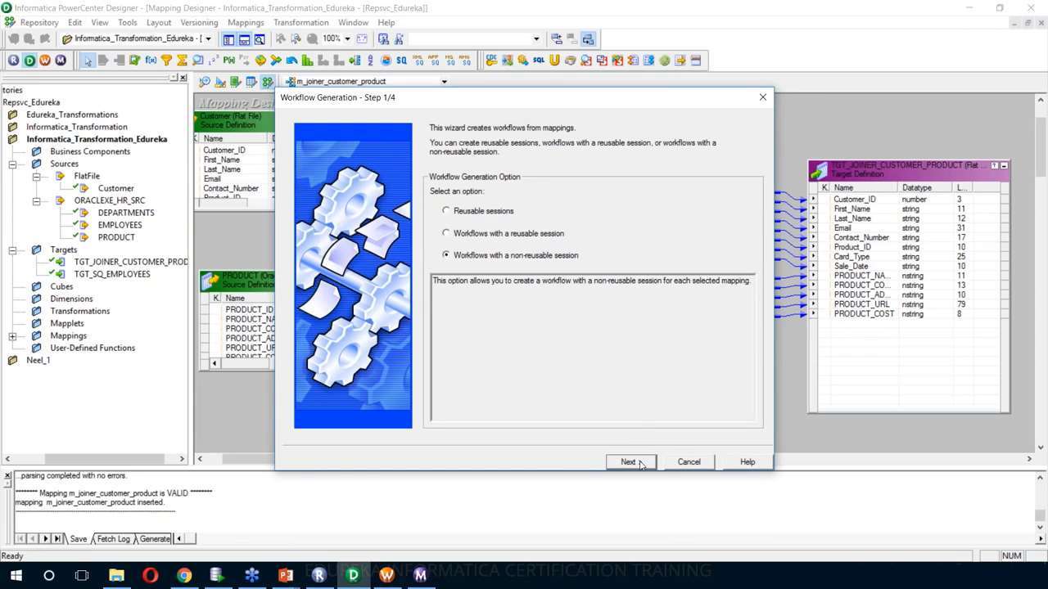
{"action": "left_click", "coordinate": [641, 463]}
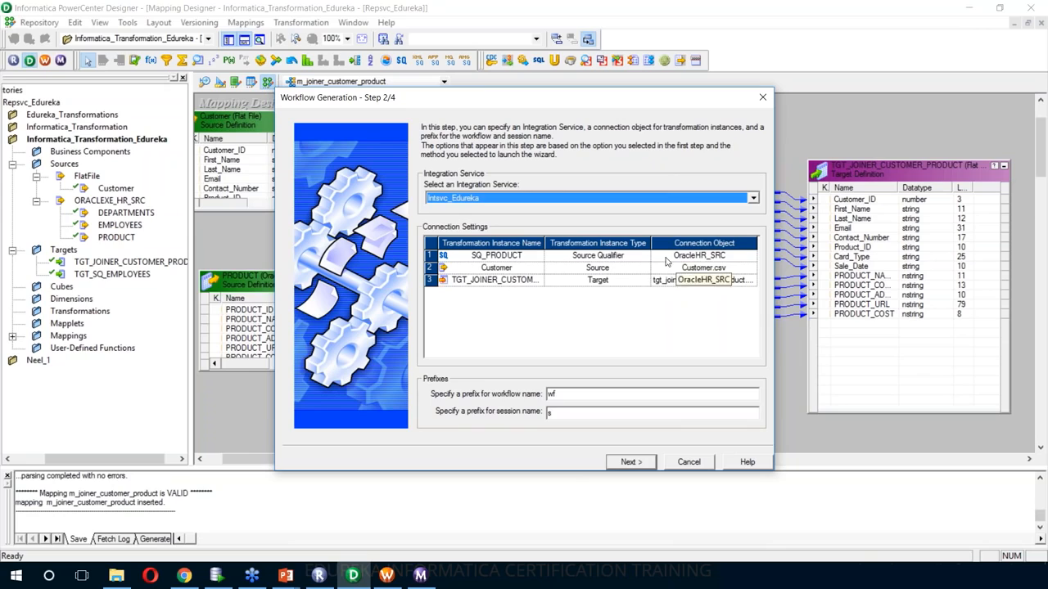
{"action": "left_click_drag", "start_coordinate": [650, 242], "coordinate": [619, 243]}
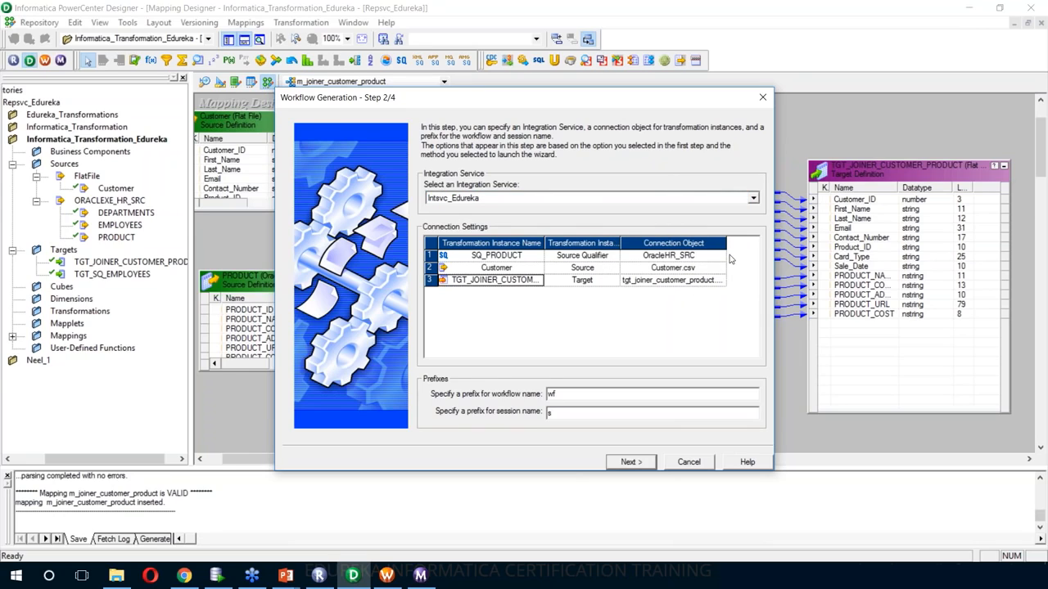
{"action": "left_click_drag", "start_coordinate": [726, 243], "coordinate": [747, 243]}
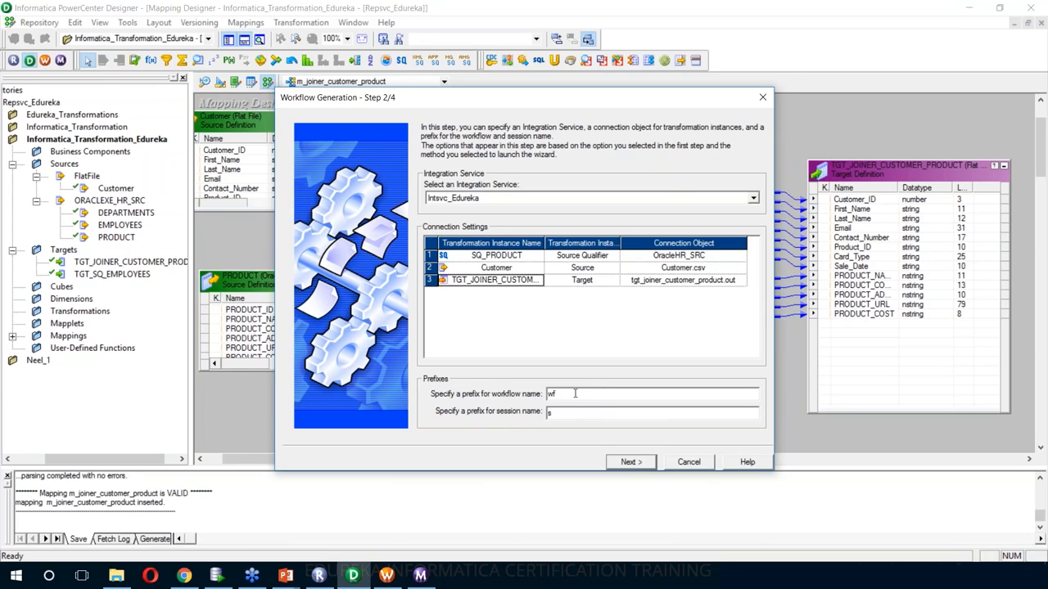
{"action": "left_click", "coordinate": [638, 463]}
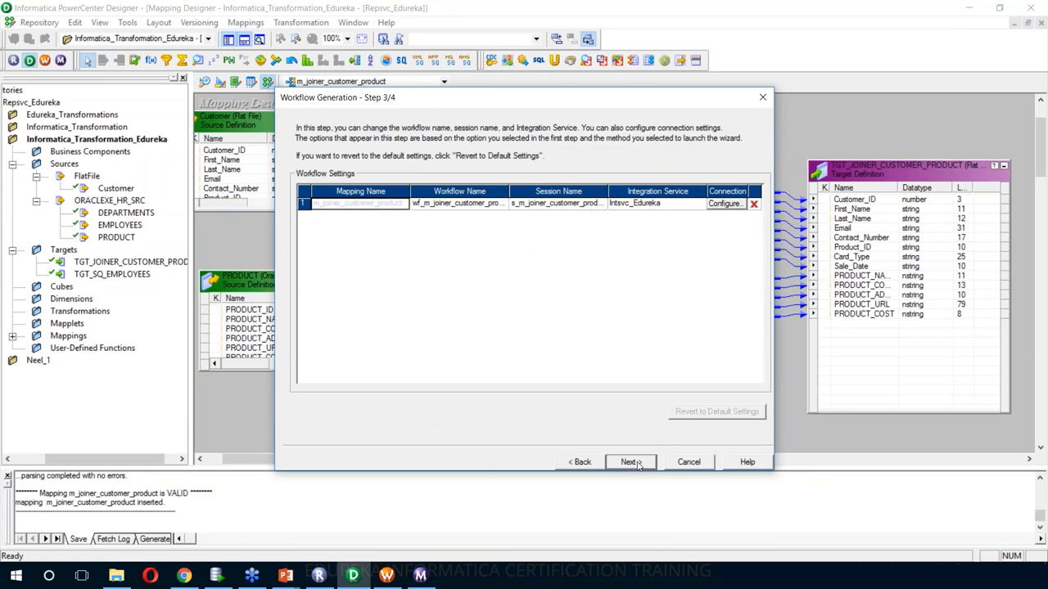
{"action": "left_click", "coordinate": [638, 463]}
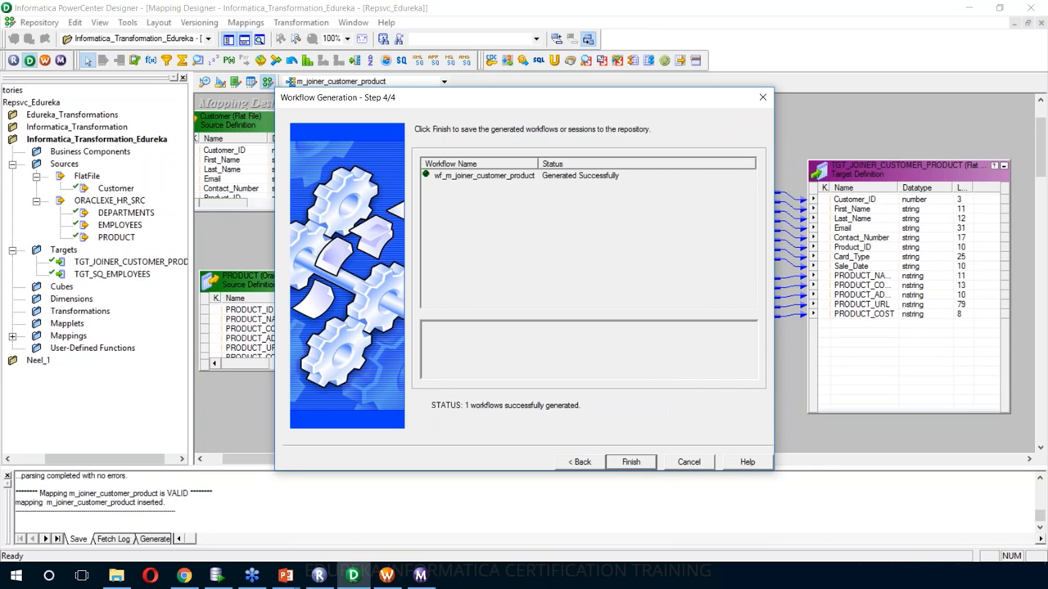
{"action": "left_click", "coordinate": [630, 462]}
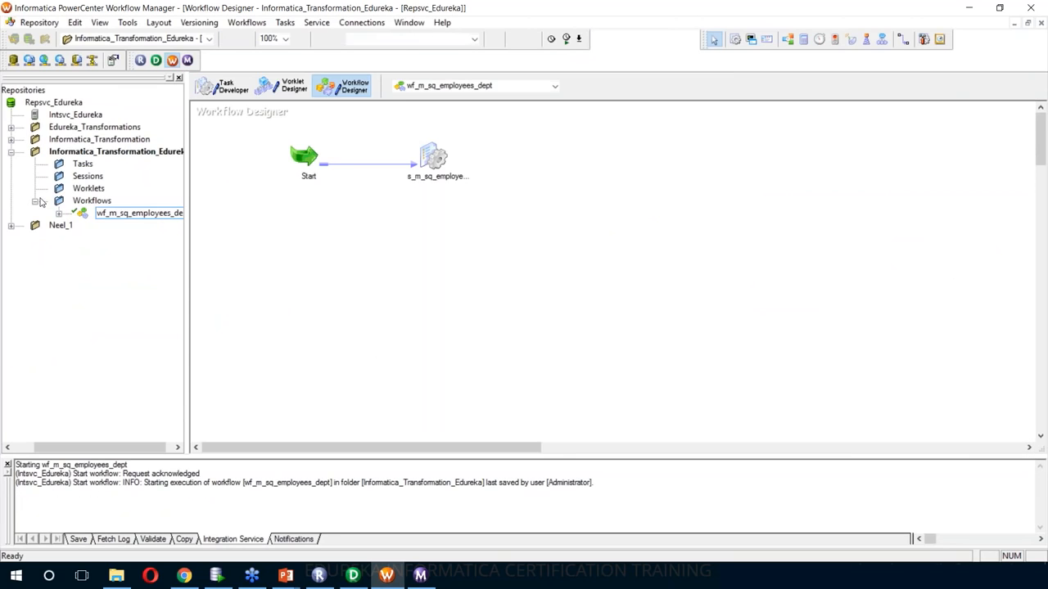
- Disconnect and reconnect the transformation folder to refresh its contents
{"action": "left_click", "coordinate": [35, 201]}
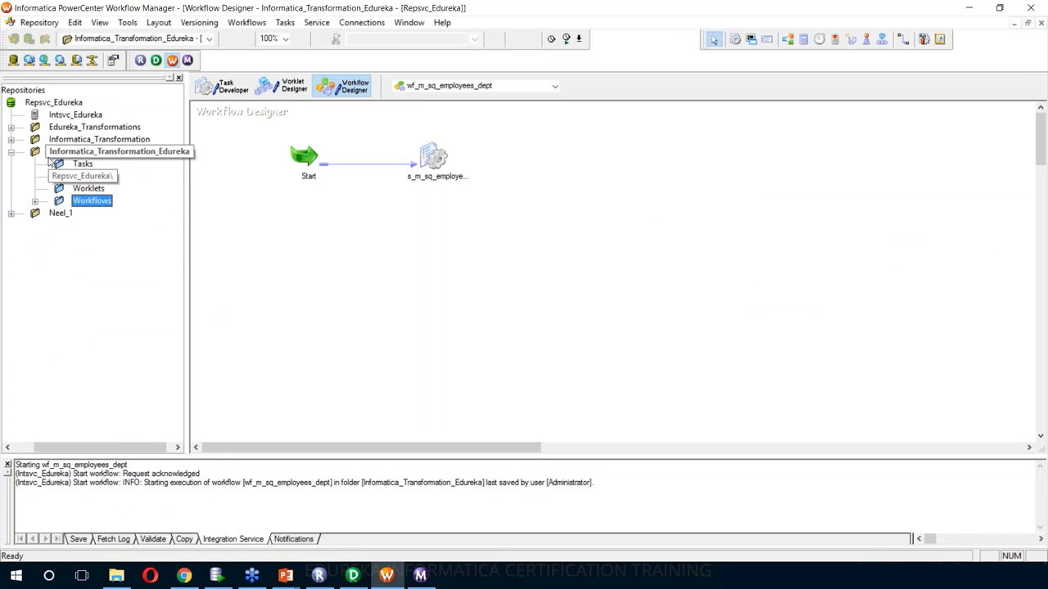
{"action": "right_click", "coordinate": [153, 154]}
{"action": "left_click", "coordinate": [184, 208]}
{"action": "right_click", "coordinate": [90, 153]}
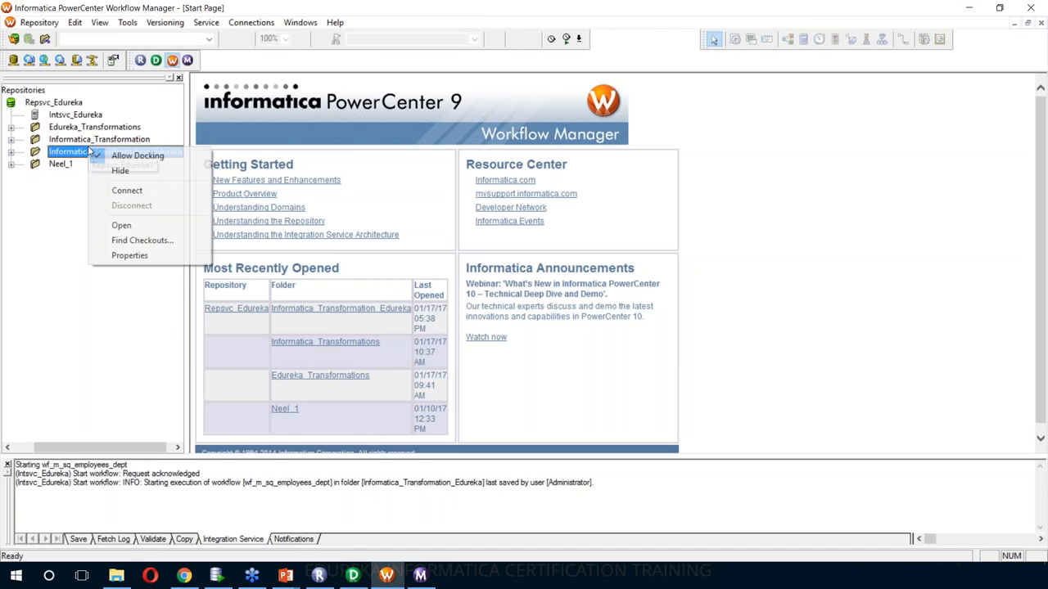
{"action": "left_click", "coordinate": [127, 190]}
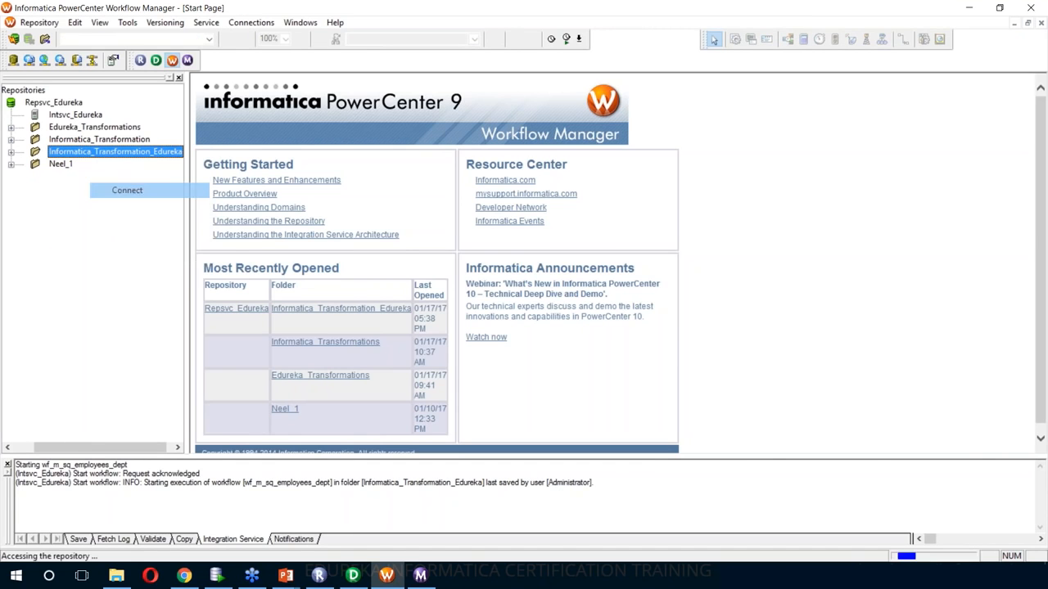
- Open wf_m_joiner_customer_product from the Workflows list and bring up its session's settings
{"action": "double_click", "coordinate": [91, 201]}
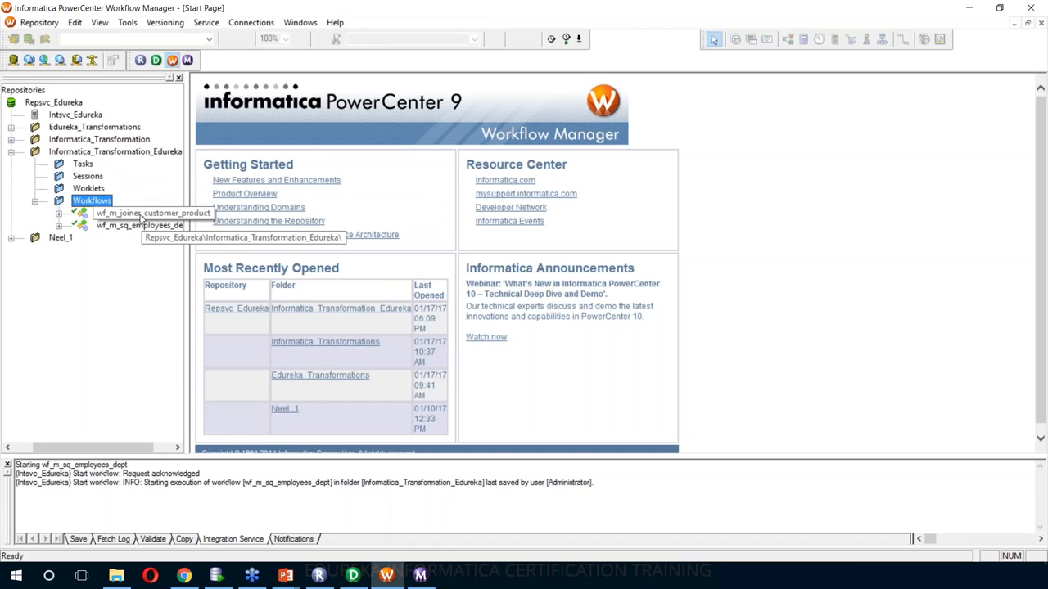
{"action": "left_click", "coordinate": [140, 215]}
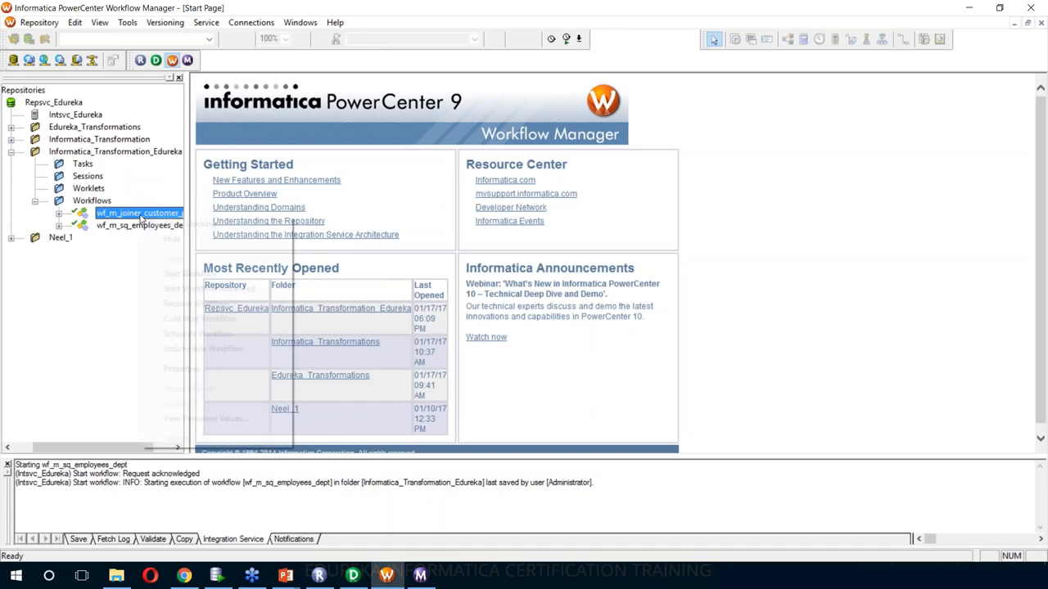
{"action": "right_click", "coordinate": [141, 217]}
{"action": "left_click", "coordinate": [135, 211]}
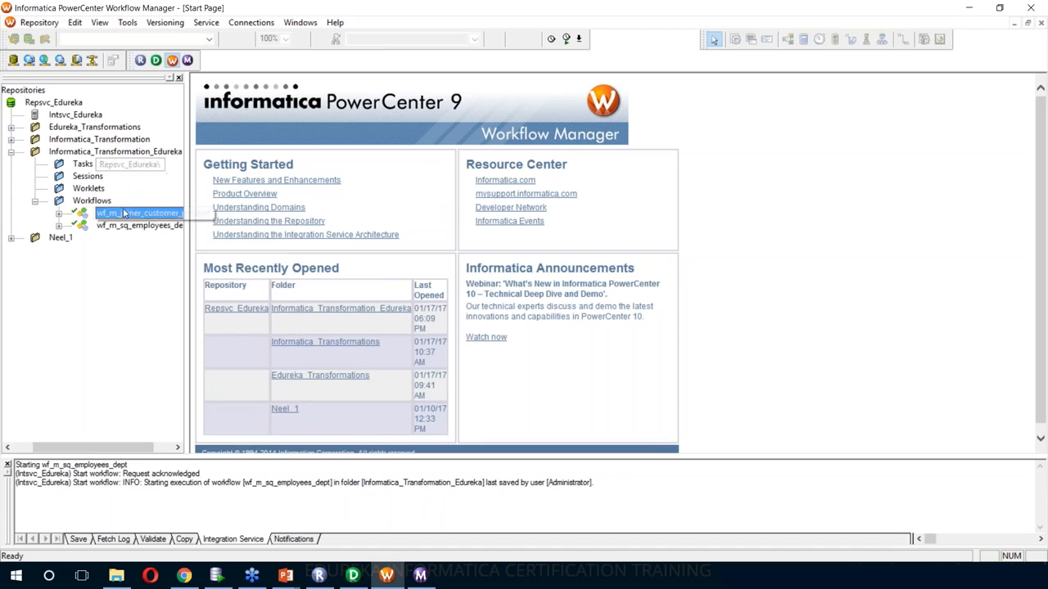
{"action": "right_click", "coordinate": [110, 151]}
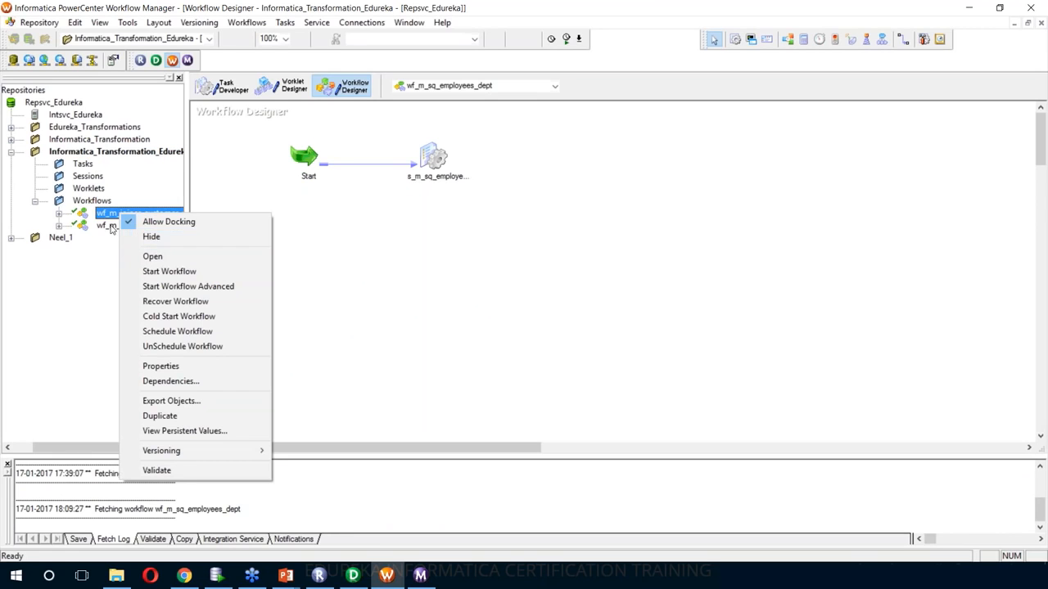
{"action": "left_click", "coordinate": [148, 259]}
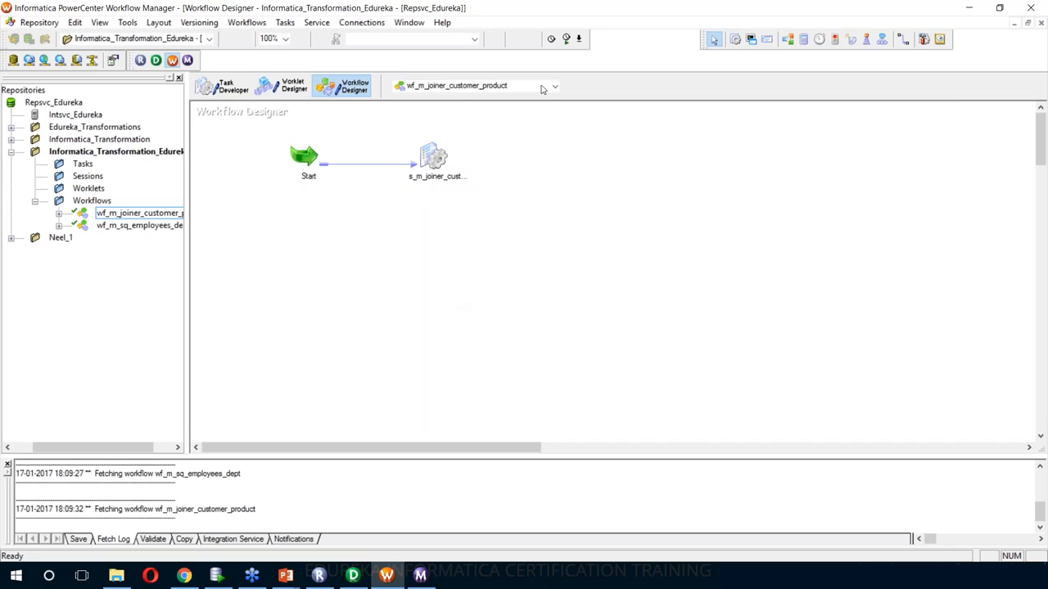
{"action": "double_click", "coordinate": [438, 159]}
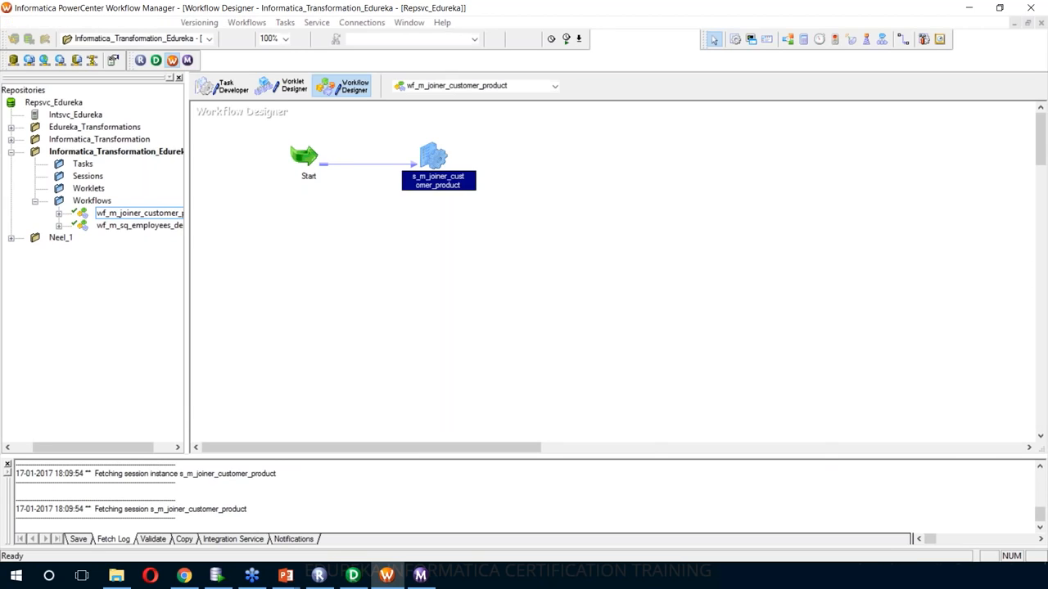
- Review the session's readers: File Reader for SQ_Customer and the relational reader for SQ_PRODUCT
{"action": "left_click", "coordinate": [536, 146]}
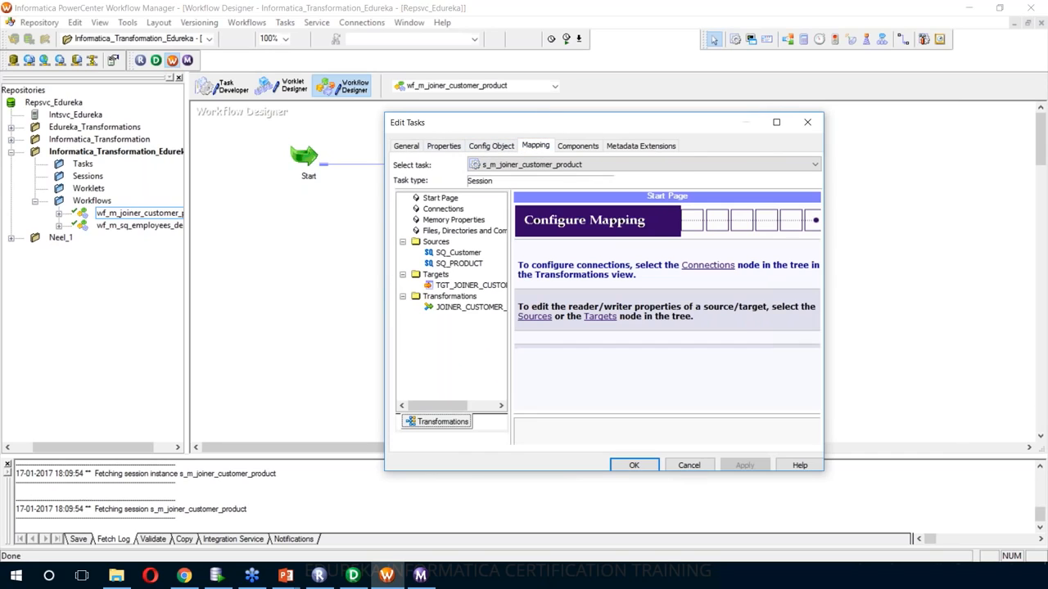
{"action": "left_click", "coordinate": [478, 255]}
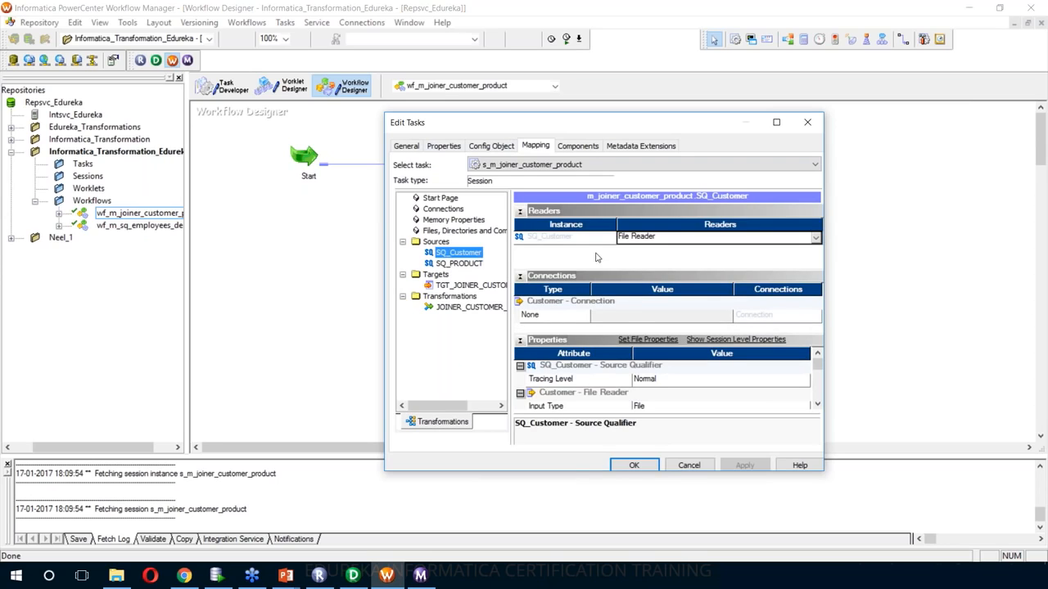
{"action": "left_click", "coordinate": [465, 265]}
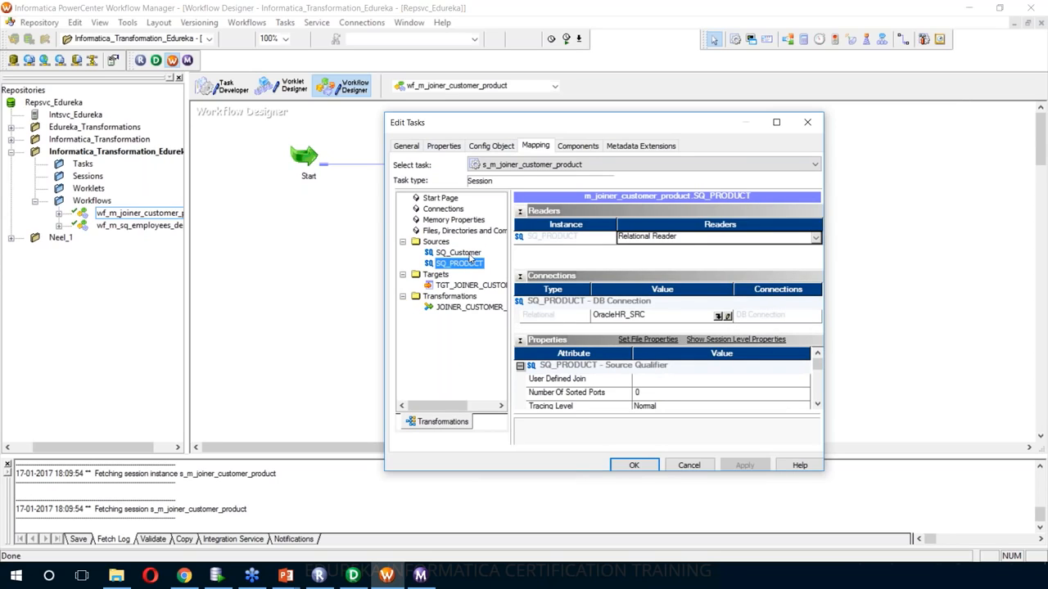
{"action": "left_click", "coordinate": [470, 256]}
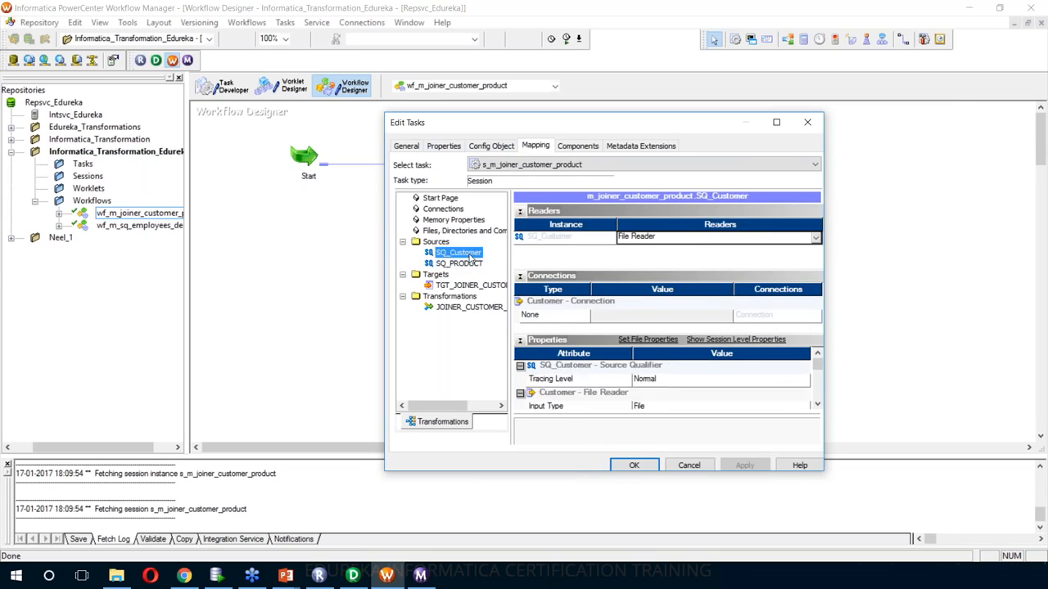
{"action": "left_click", "coordinate": [674, 238]}
{"action": "left_click", "coordinate": [647, 247]}
{"action": "left_click", "coordinate": [458, 264]}
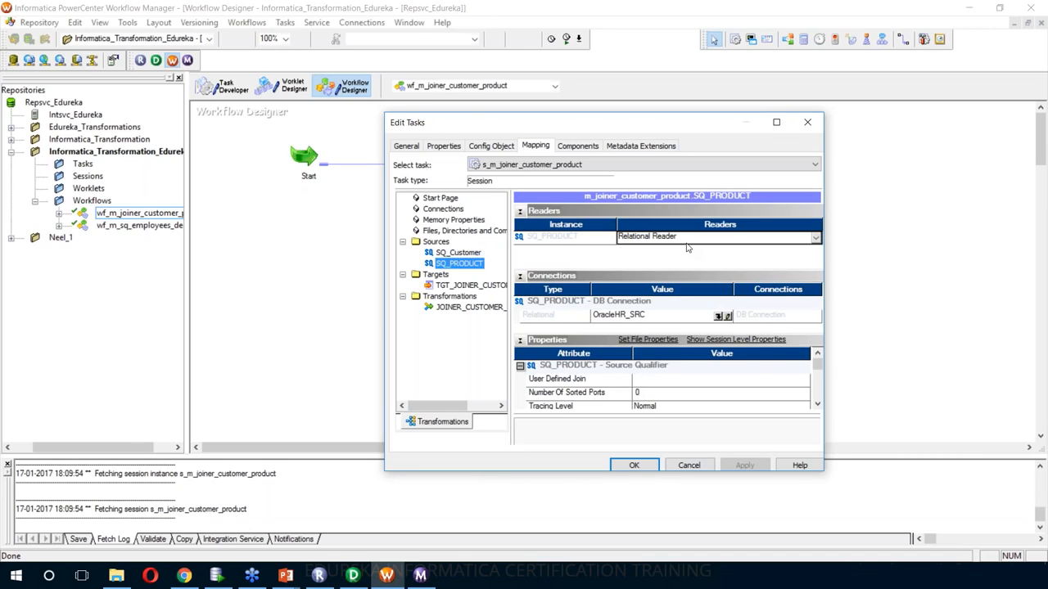
{"action": "left_click", "coordinate": [459, 256]}
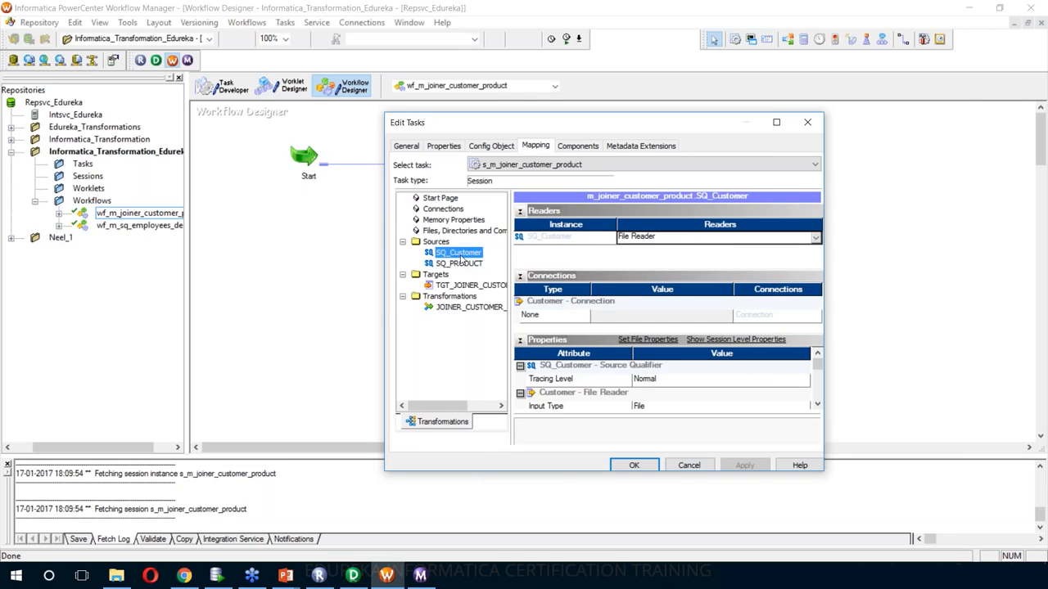
- Select TGT_JOINER_CUSTOMER_PRODUCT under Targets to show its writer properties
{"action": "left_click", "coordinate": [816, 406]}
{"action": "left_click", "coordinate": [817, 406]}
{"action": "left_click", "coordinate": [816, 406]}
{"action": "left_click", "coordinate": [817, 406]}
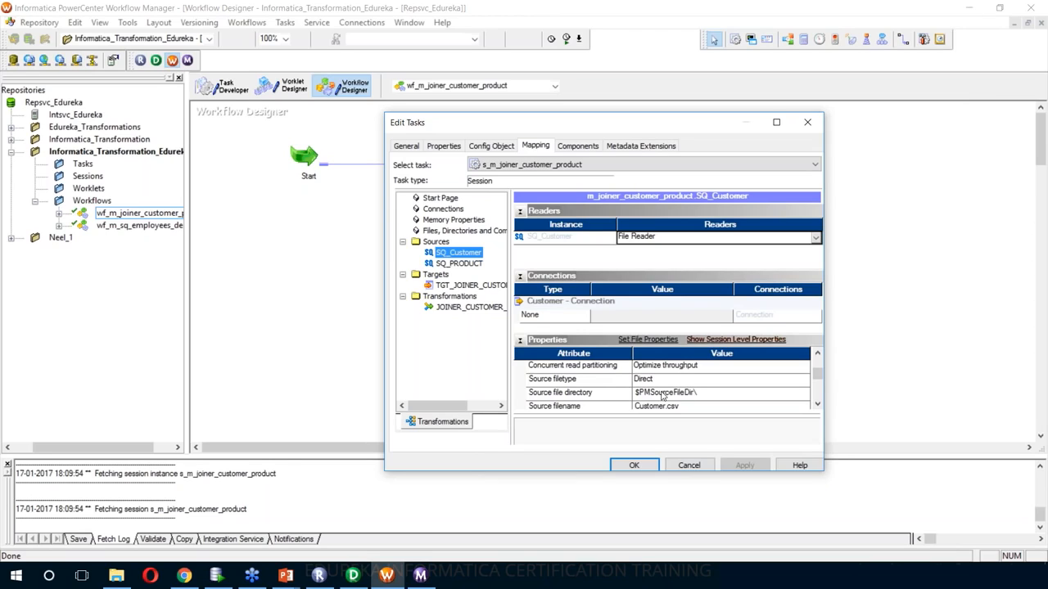
{"action": "left_click", "coordinate": [467, 287]}
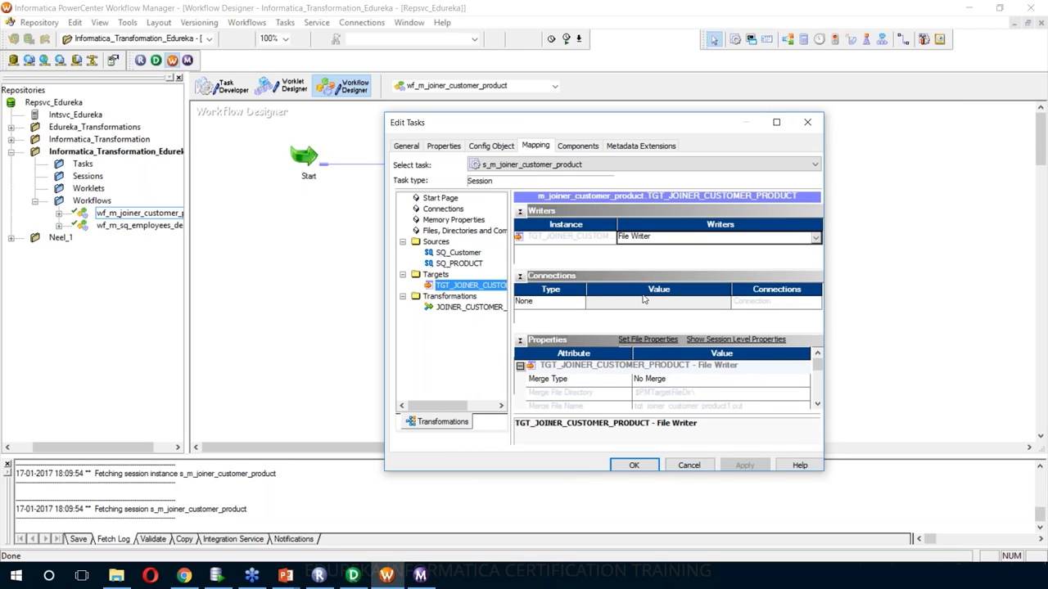
- Set the target file's Header Options to Output Field Names
{"action": "left_click", "coordinate": [817, 405]}
{"action": "left_click", "coordinate": [817, 405]}
{"action": "left_click", "coordinate": [817, 405]}
{"action": "left_click", "coordinate": [817, 404]}
{"action": "left_click", "coordinate": [817, 405]}
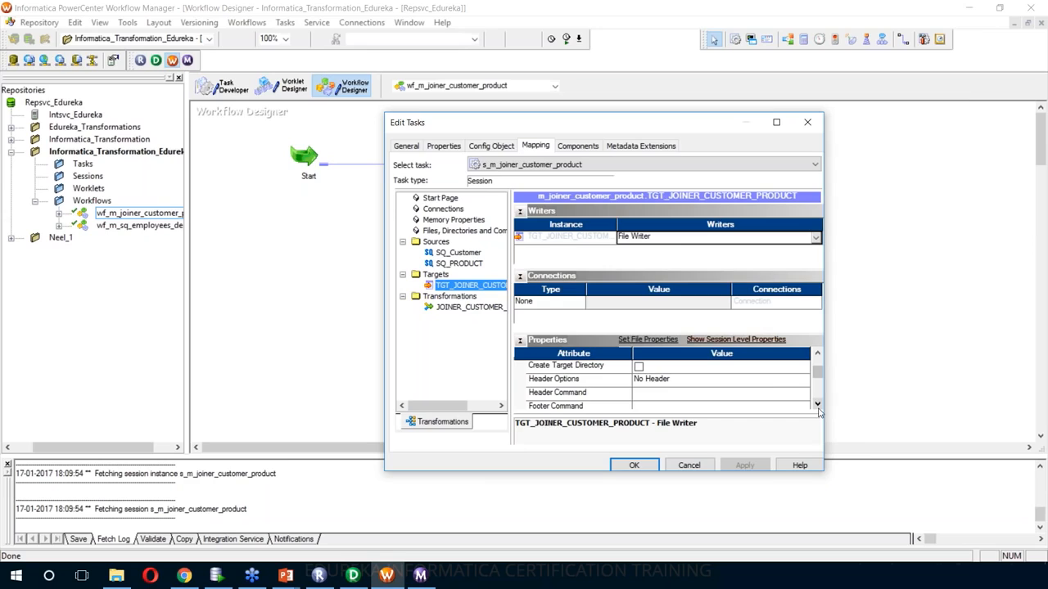
{"action": "left_click", "coordinate": [784, 383]}
{"action": "left_click", "coordinate": [786, 382]}
{"action": "left_click", "coordinate": [720, 403]}
- Change the output filename extension from .out to .csv, then apply and close the session editor
{"action": "left_click", "coordinate": [818, 404]}
{"action": "left_click", "coordinate": [818, 404]}
{"action": "left_click", "coordinate": [818, 405]}
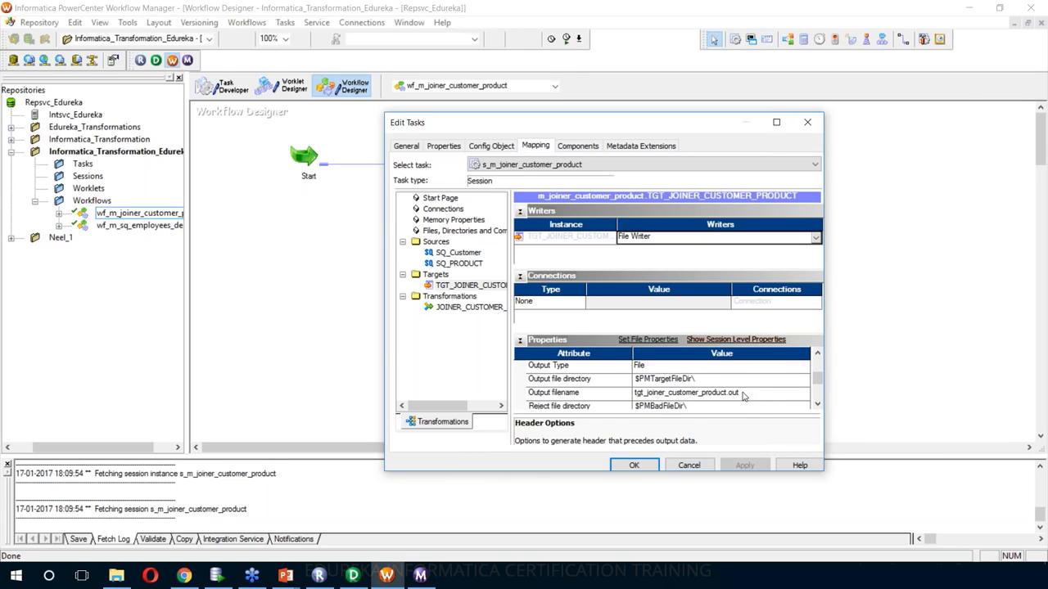
{"action": "left_click", "coordinate": [743, 394]}
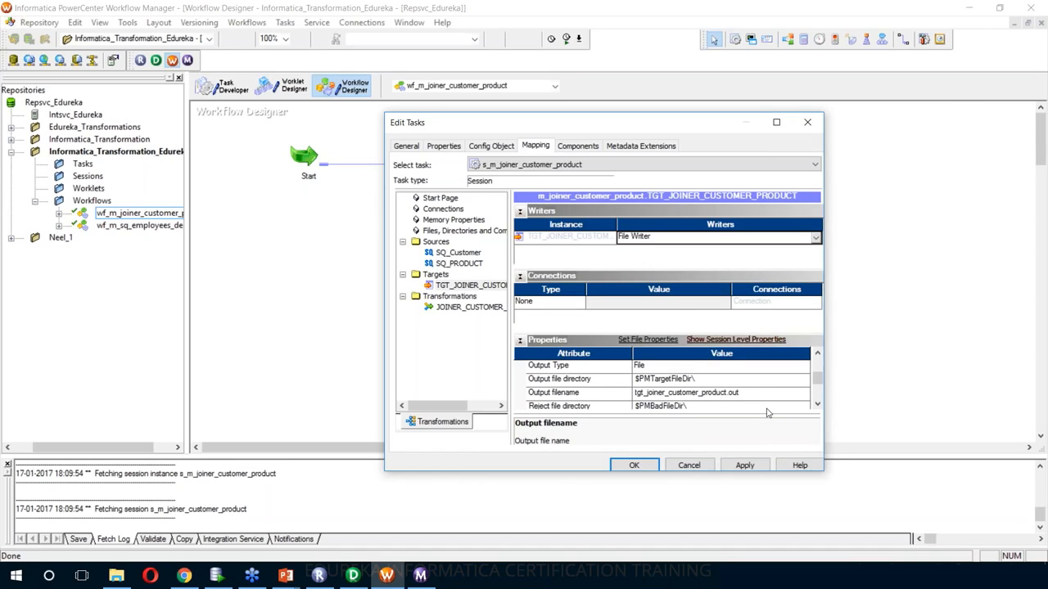
{"action": "key", "text": "BackSpace"}
{"action": "key", "text": "BackSpace"}
{"action": "key", "text": "BackSpace"}
{"action": "type", "text": "csv"}
{"action": "left_click", "coordinate": [745, 465]}
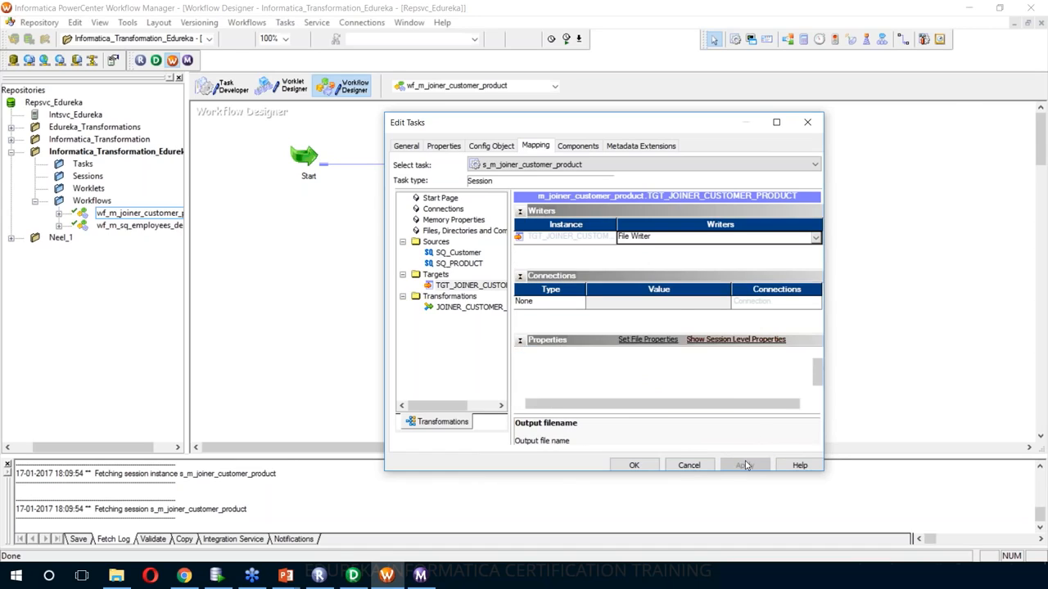
{"action": "left_click", "coordinate": [647, 468]}
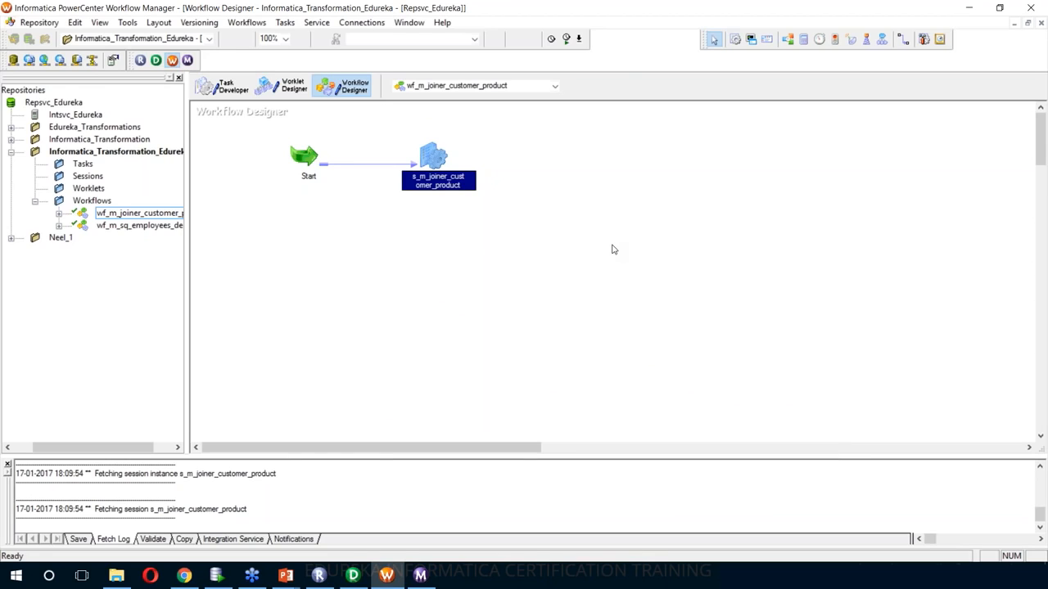
- Save and start wf_m_joiner_customer_product, then switch to the Workflow Monitor
{"action": "key", "text": "ctrl+s"}
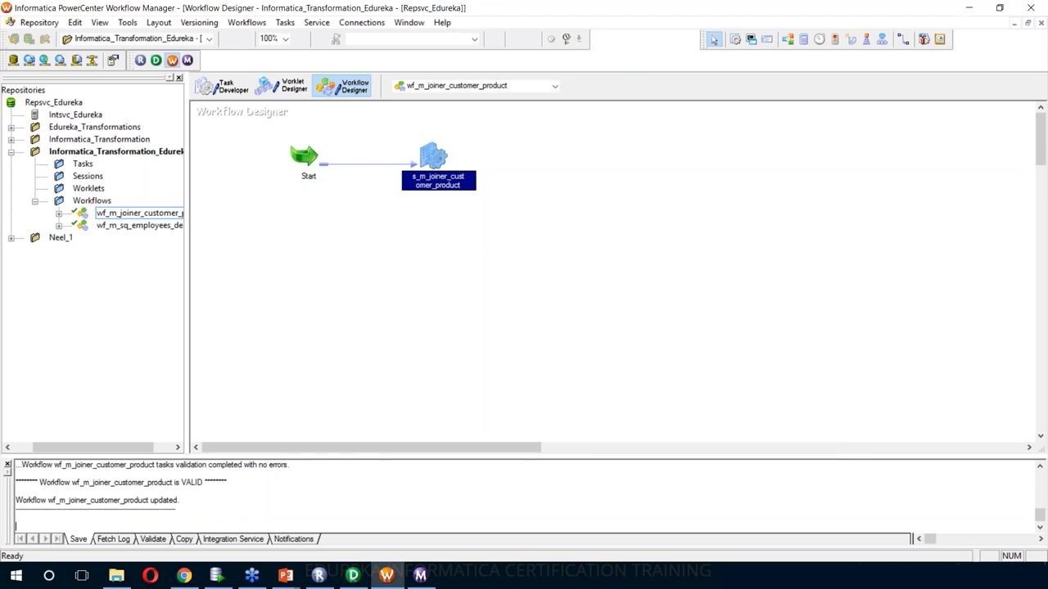
{"action": "right_click", "coordinate": [545, 154]}
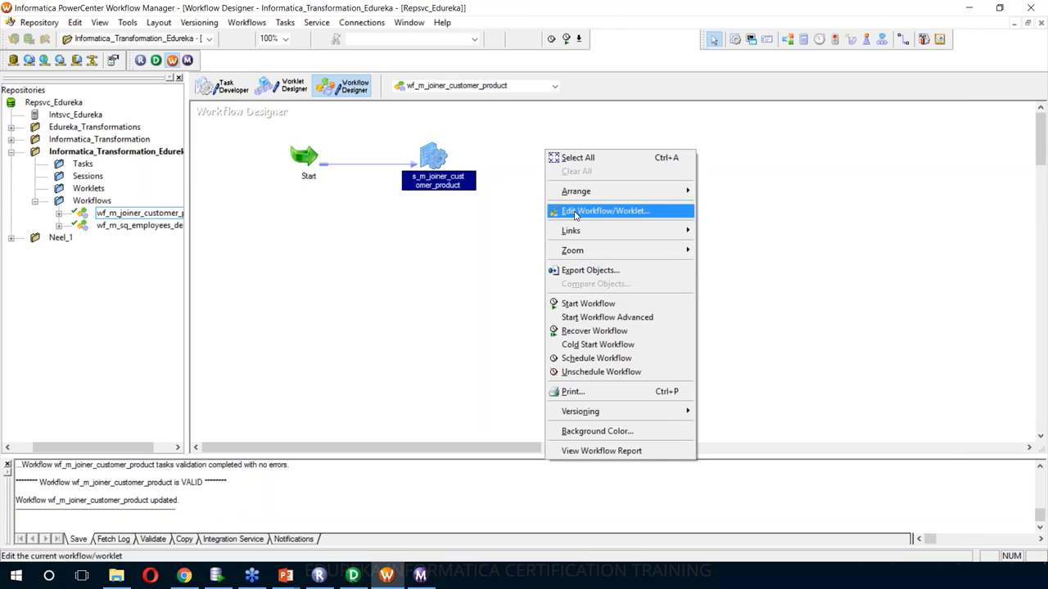
{"action": "left_click", "coordinate": [588, 304]}
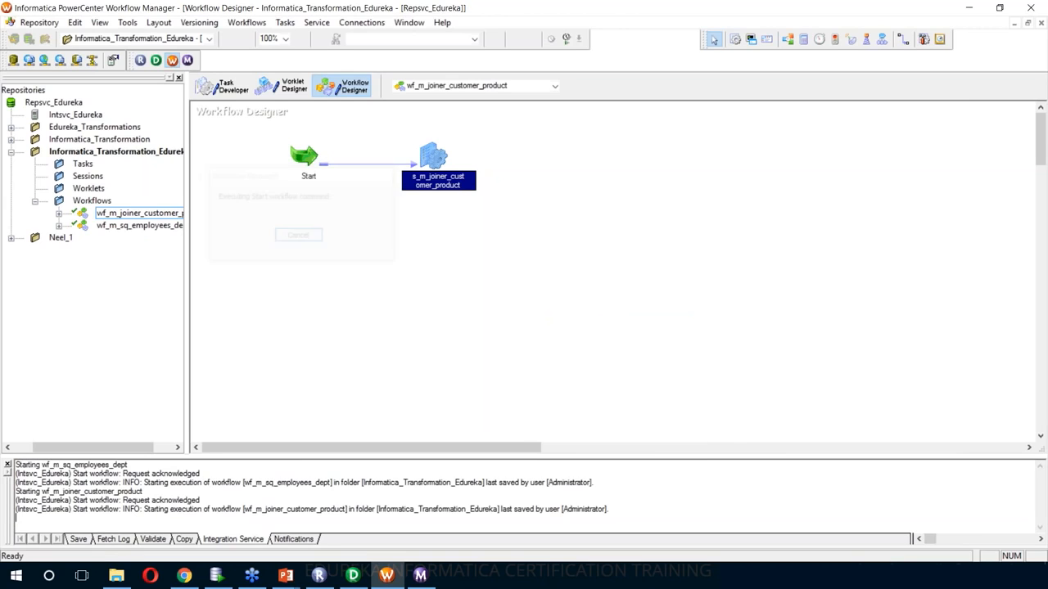
{"action": "left_click", "coordinate": [420, 576]}
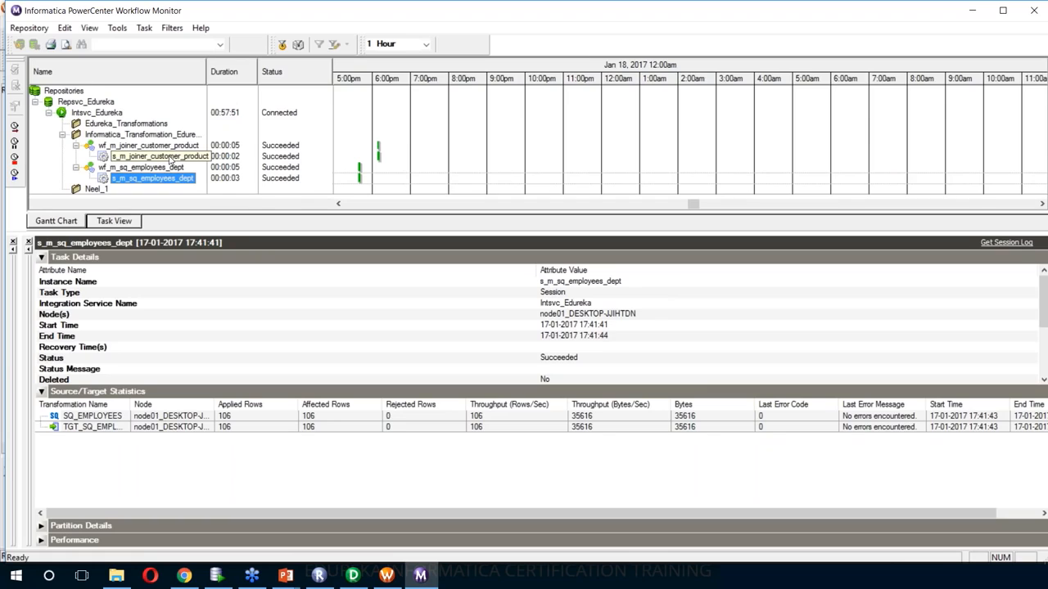
- Show s_m_joiner_customer_product's run statistics (500 customer rows, 150 products, 500 loaded), then go to File Explorer
{"action": "left_click", "coordinate": [163, 156]}
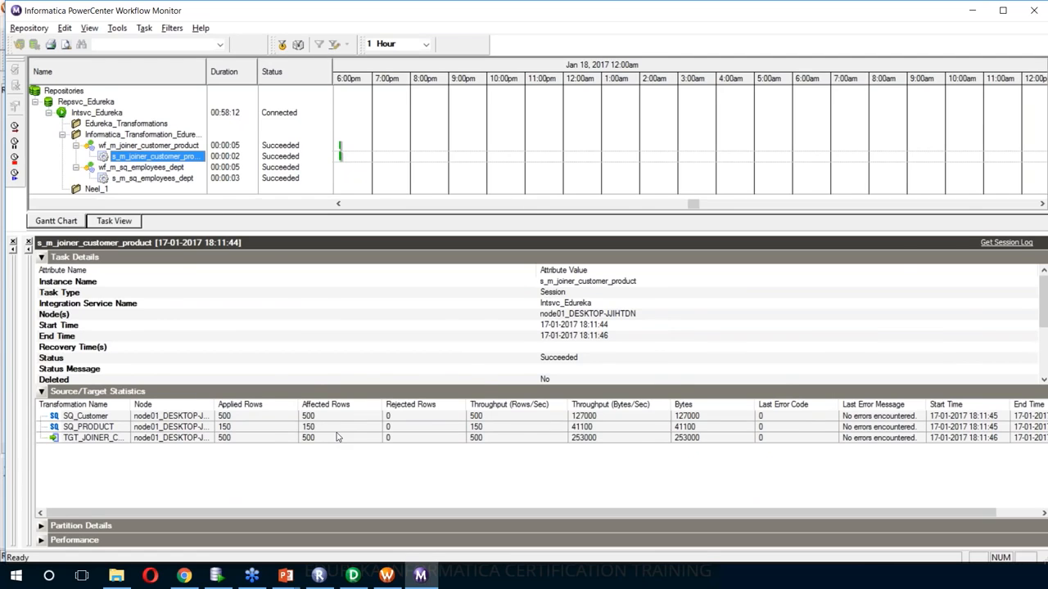
{"action": "key", "text": "alt+Tab"}
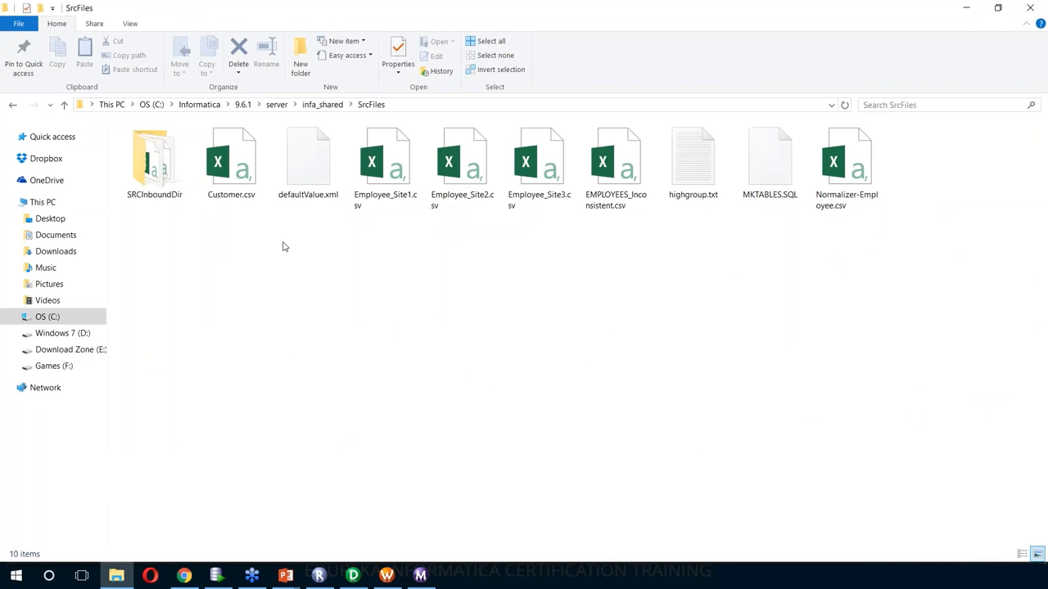
- Open tgt_joiner_customer_product.csv from infa_shared's TgtFiles folder in Excel
{"action": "left_click", "coordinate": [14, 106]}
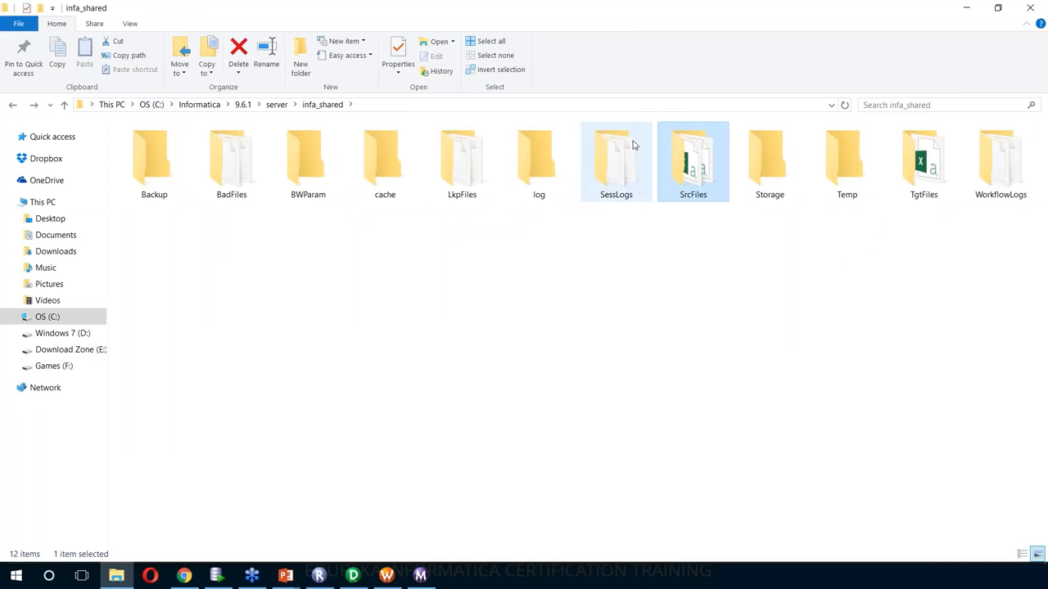
{"action": "double_click", "coordinate": [920, 170]}
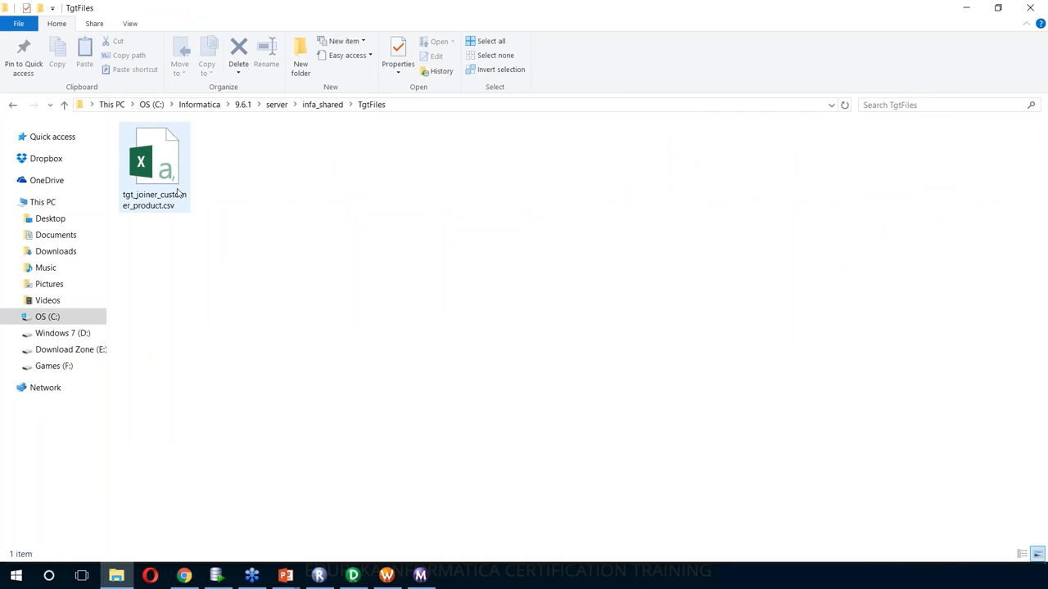
{"action": "double_click", "coordinate": [177, 192]}
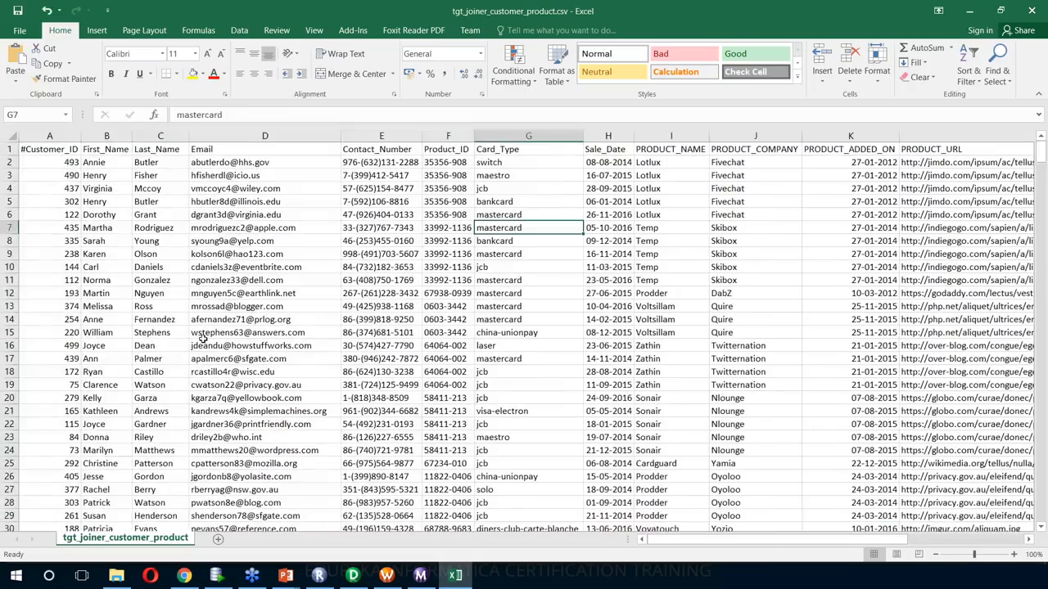
- Review the joined columns, such as product Lotlux and company Fivechat, then close the sheet without saving
{"action": "left_click_drag", "start_coordinate": [72, 243], "coordinate": [698, 253]}
{"action": "left_click_drag", "start_coordinate": [725, 541], "coordinate": [838, 536]}
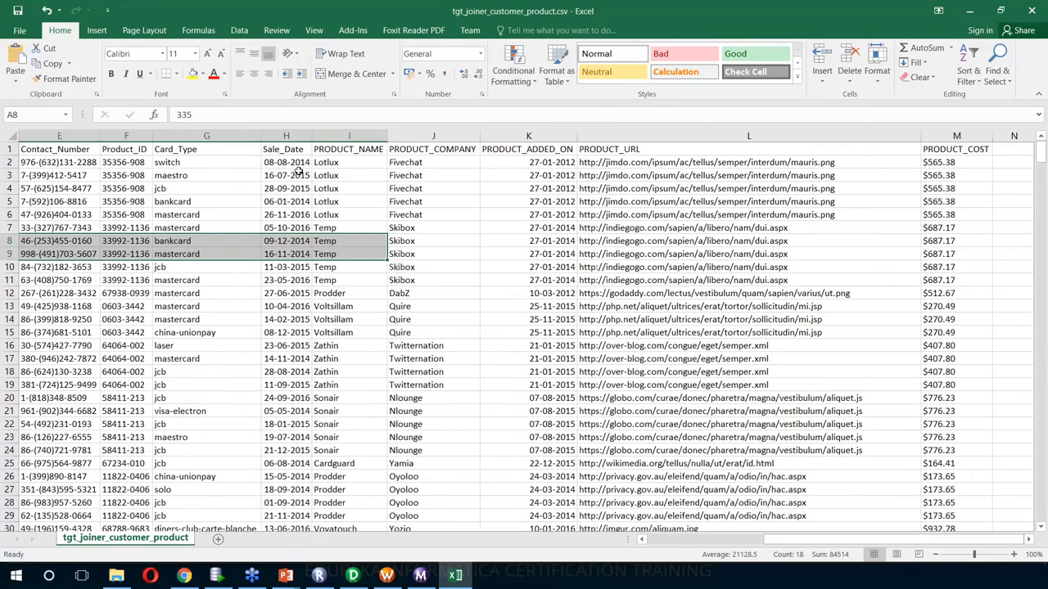
{"action": "left_click", "coordinate": [351, 211]}
{"action": "left_click", "coordinate": [447, 177]}
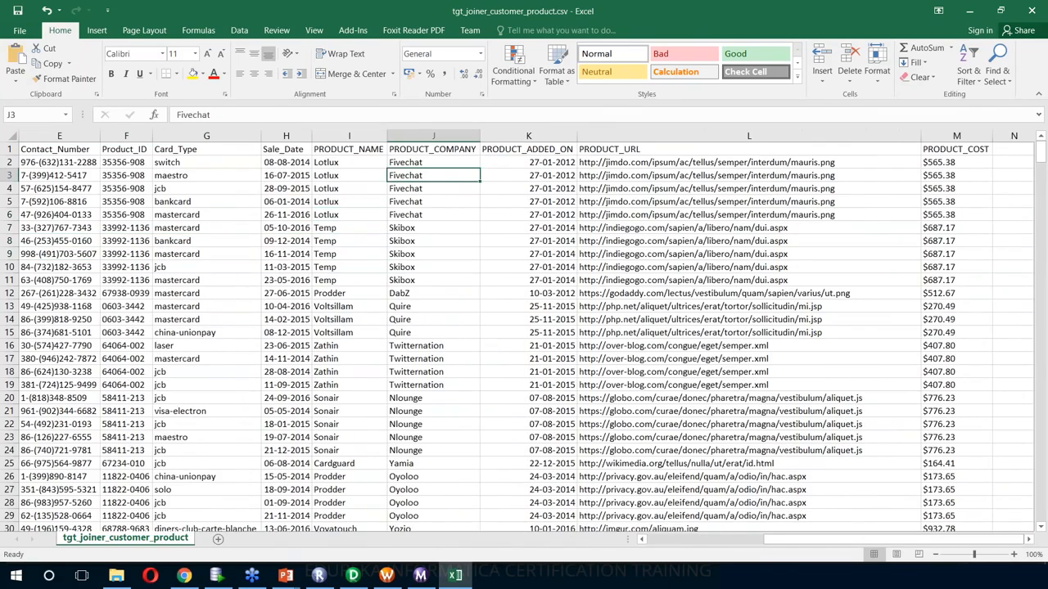
{"action": "left_click_drag", "start_coordinate": [791, 540], "coordinate": [668, 534]}
{"action": "scroll", "coordinate": [620, 341], "scroll_direction": "down", "scroll_amount": 1}
{"action": "scroll", "coordinate": [620, 341], "scroll_direction": "up", "scroll_amount": 1}
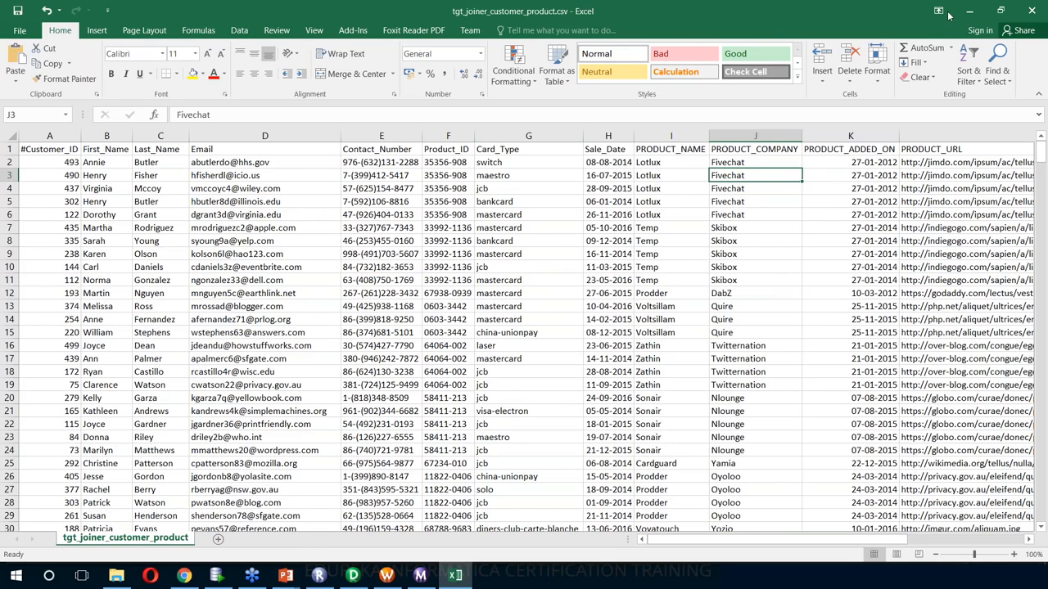
{"action": "left_click", "coordinate": [1028, 10]}
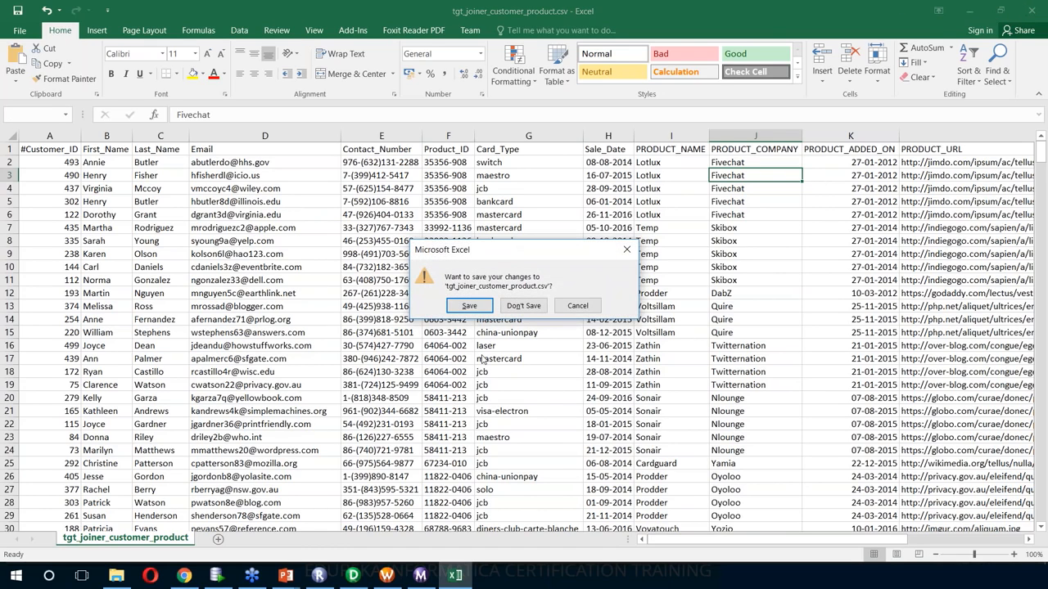
{"action": "left_click", "coordinate": [523, 309]}
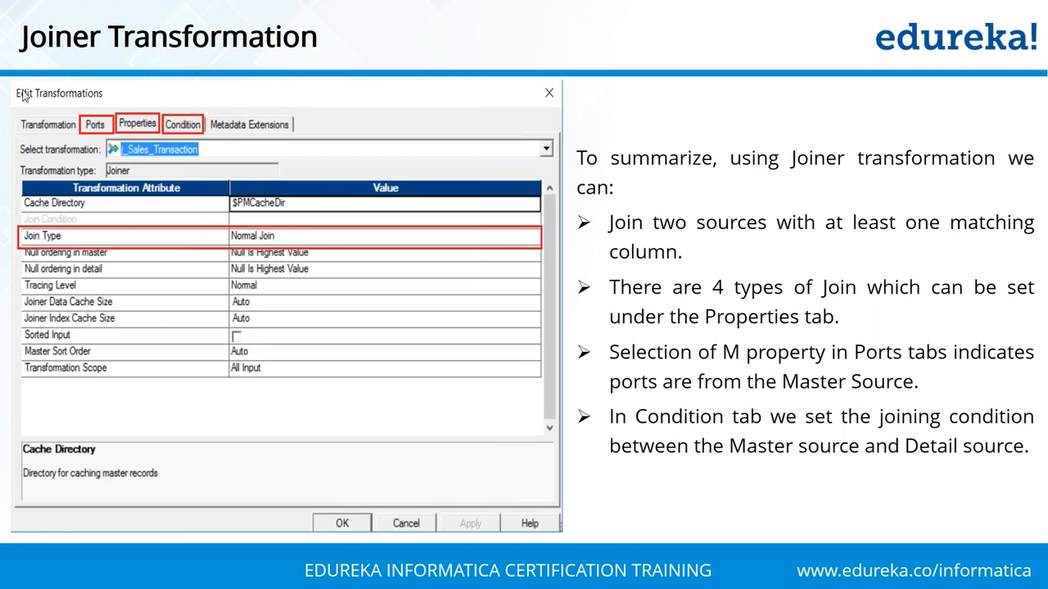
- Leave the Joiner Transformation summary slide and return to the m_joiner_customer_product mapping in Designer
{"action": "key", "text": "alt+Tab"}
{"action": "key", "text": "alt+Tab"}
{"action": "key", "text": "alt+Tab"}
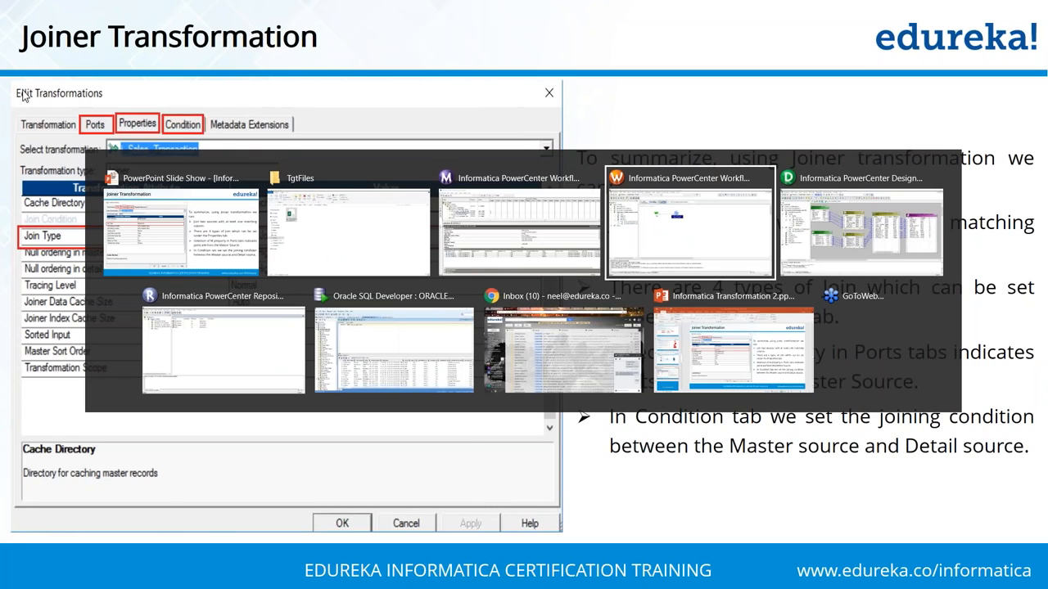
{"action": "key", "text": "alt+Tab"}
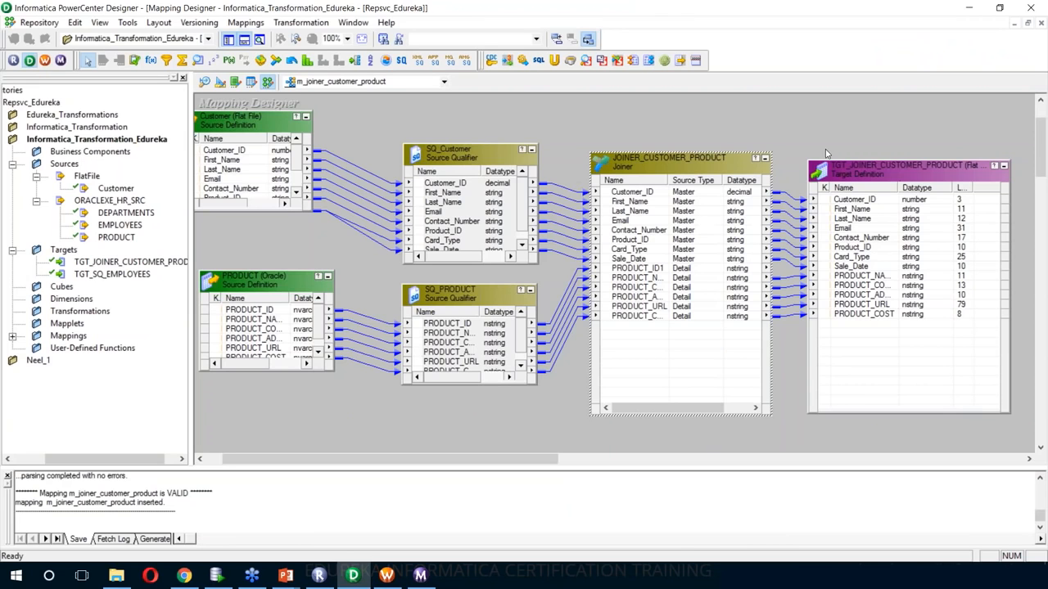
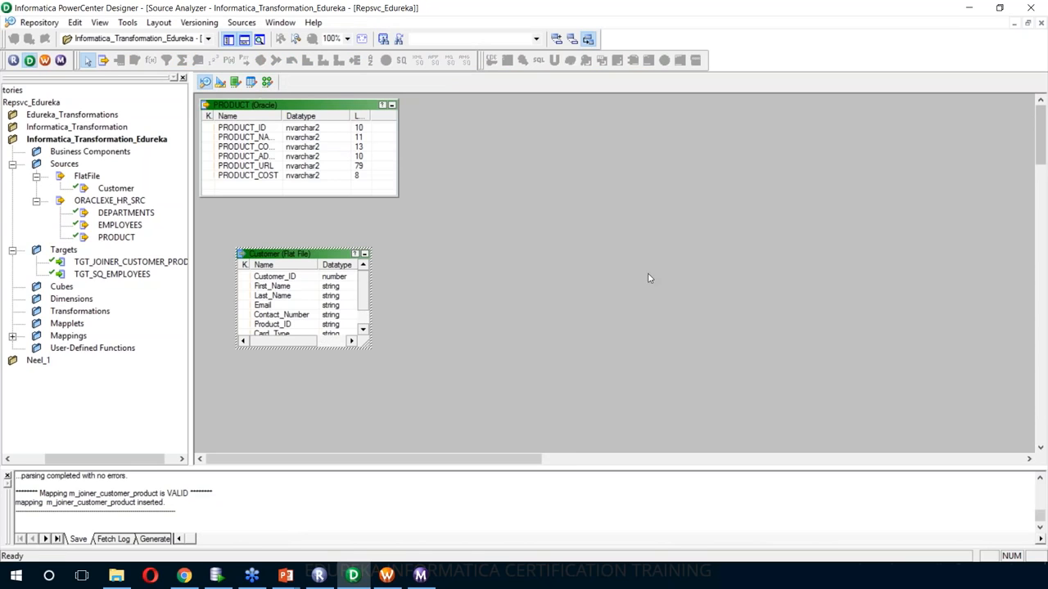
- Use Clear All on the Source Analyzer canvas to remove the PRODUCT and Customer tables
{"action": "right_click", "coordinate": [450, 142]}
{"action": "left_click", "coordinate": [482, 165]}
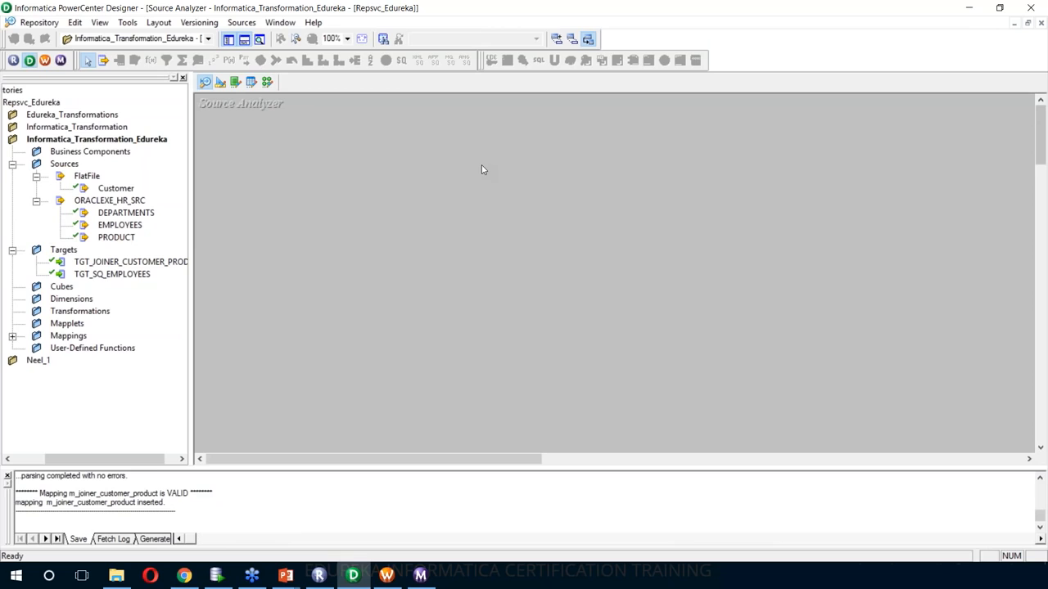
- Import Employee_Site1.csv, Employee_Site2.csv and Employee_Site3.csv as flat-file sources
{"action": "left_click", "coordinate": [242, 22]}
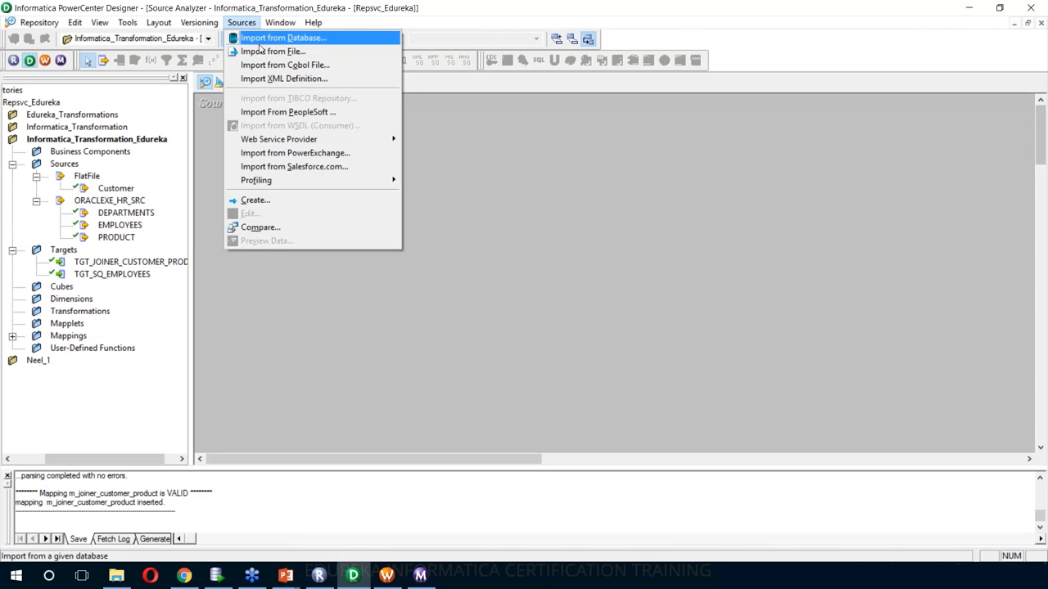
{"action": "left_click", "coordinate": [270, 52]}
{"action": "left_click", "coordinate": [704, 409]}
{"action": "left_click", "coordinate": [626, 429]}
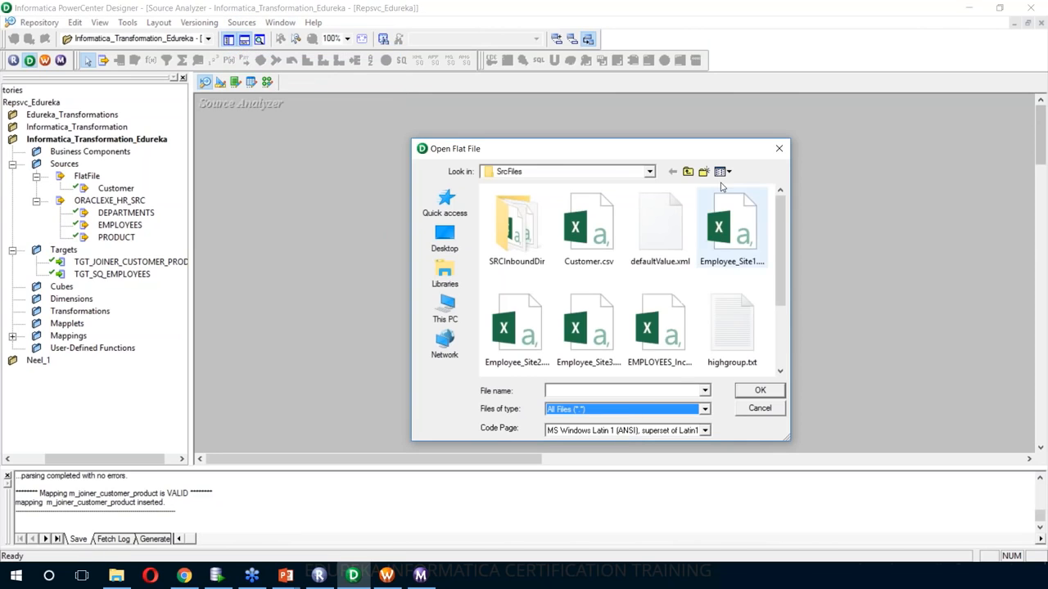
{"action": "left_click", "coordinate": [747, 247]}
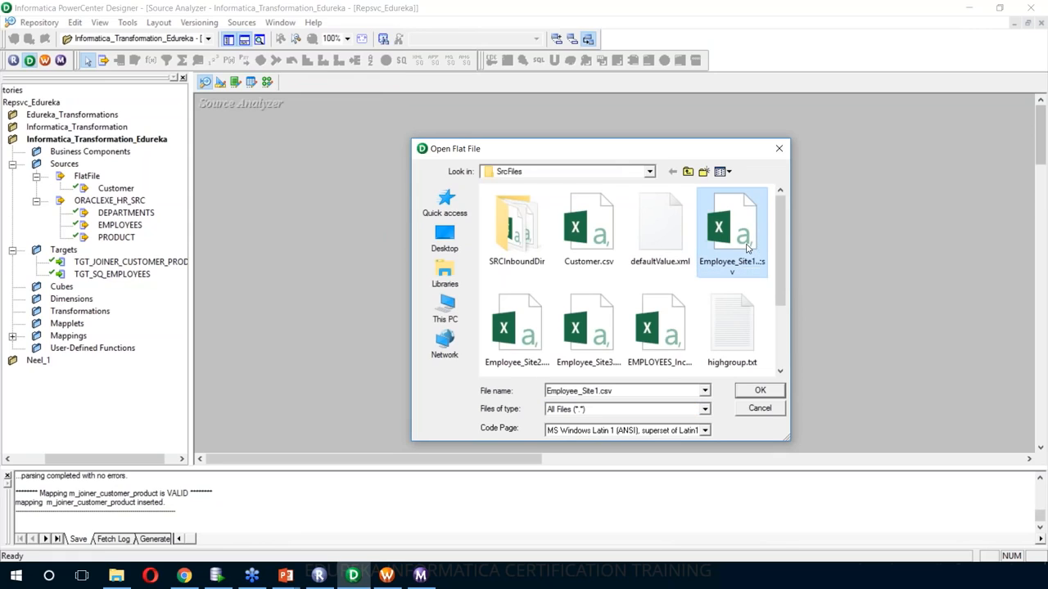
{"action": "left_click", "coordinate": [522, 336]}
{"action": "left_click", "coordinate": [578, 337]}
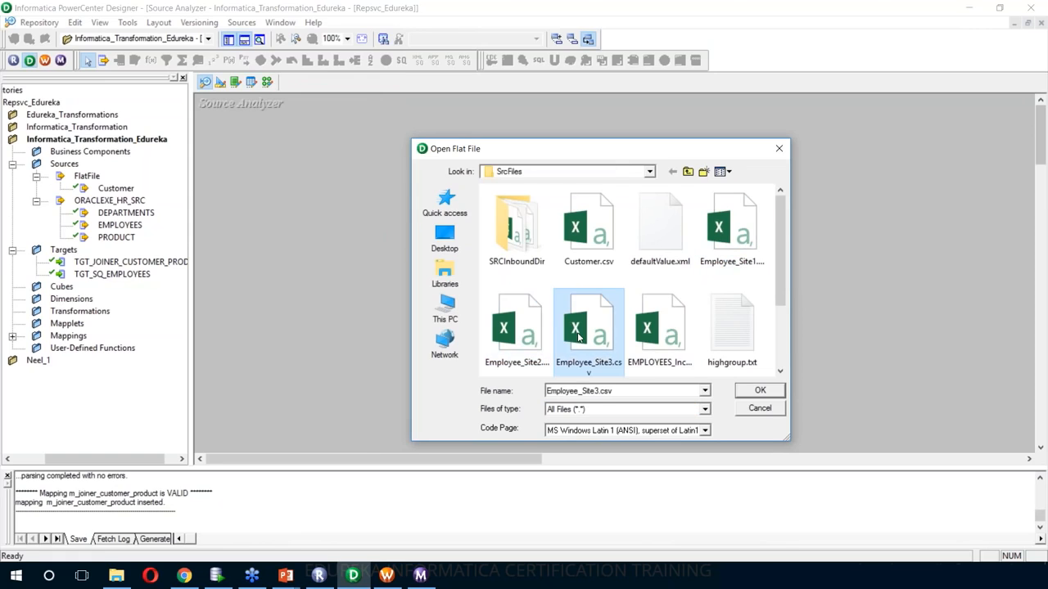
{"action": "left_click", "coordinate": [740, 236]}
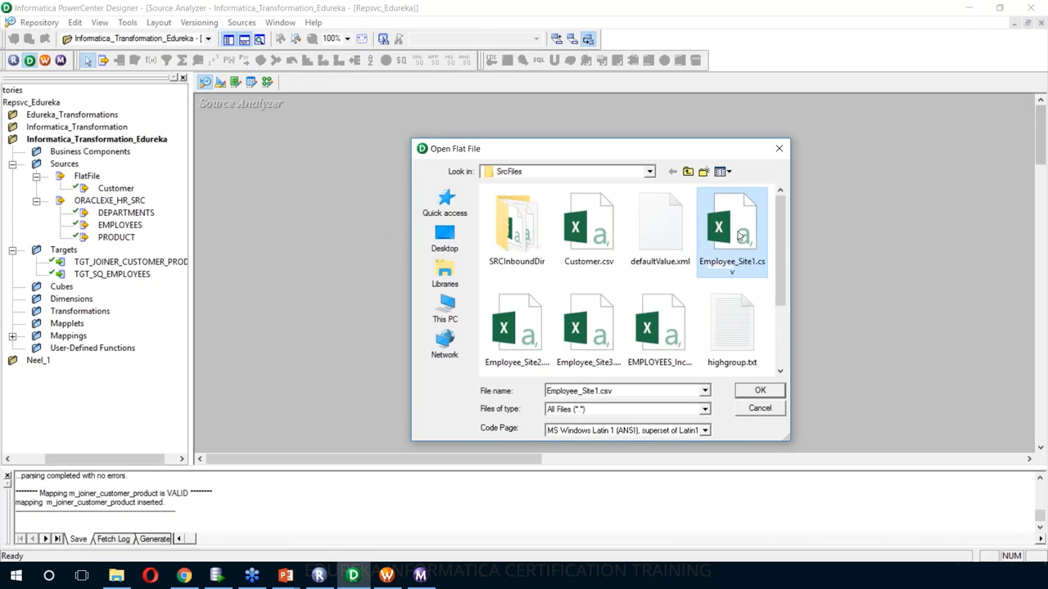
{"action": "left_click", "coordinate": [752, 392]}
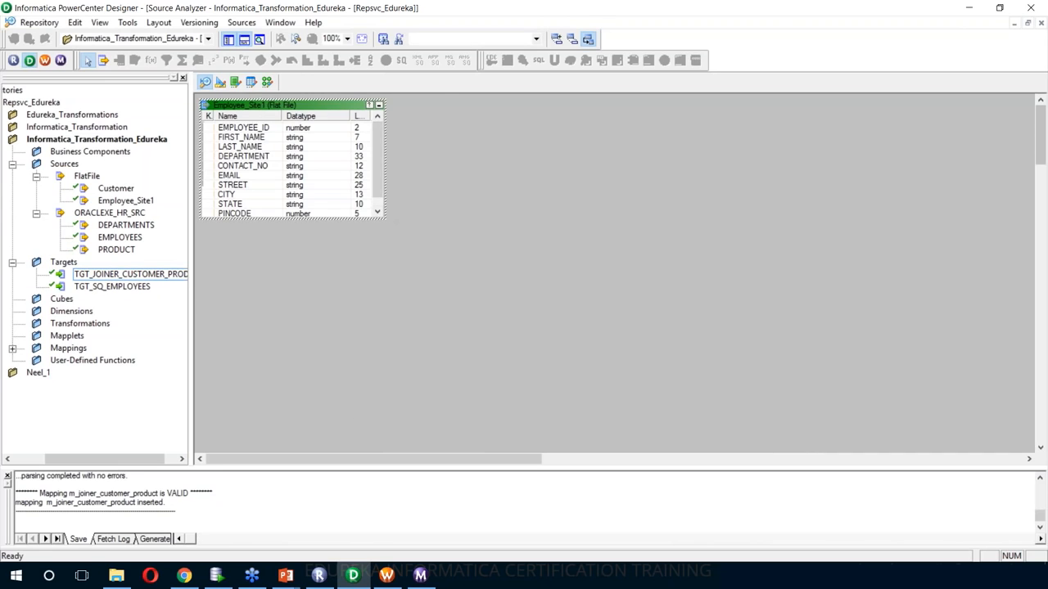
- Enlarge the Employee_Site1 and Employee_Site3 tables, then switch to the empty m_union_employees mapping
{"action": "left_click_drag", "start_coordinate": [384, 217], "coordinate": [449, 264]}
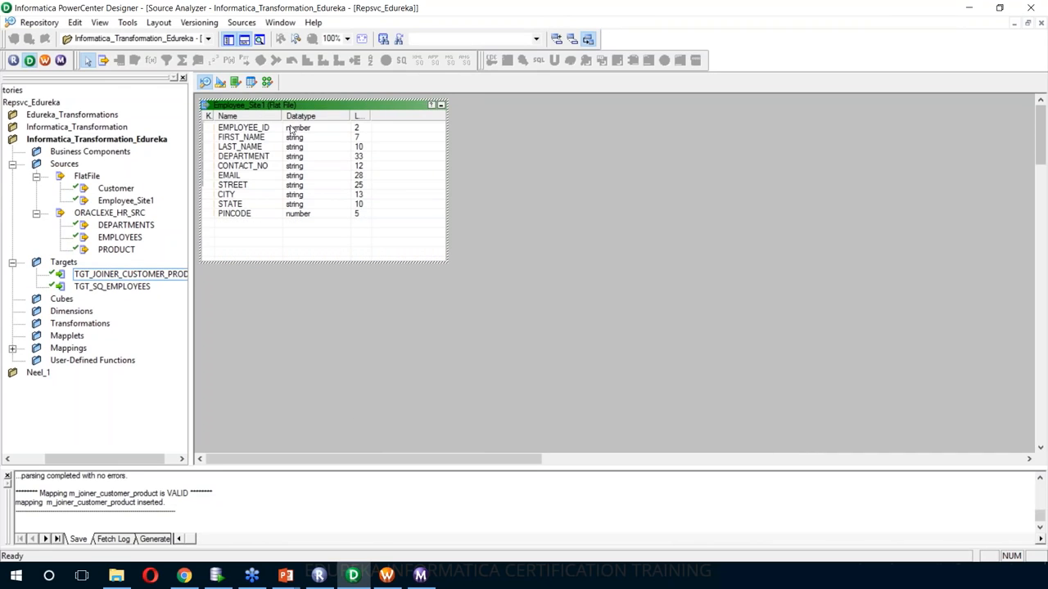
{"action": "left_click", "coordinate": [258, 39]}
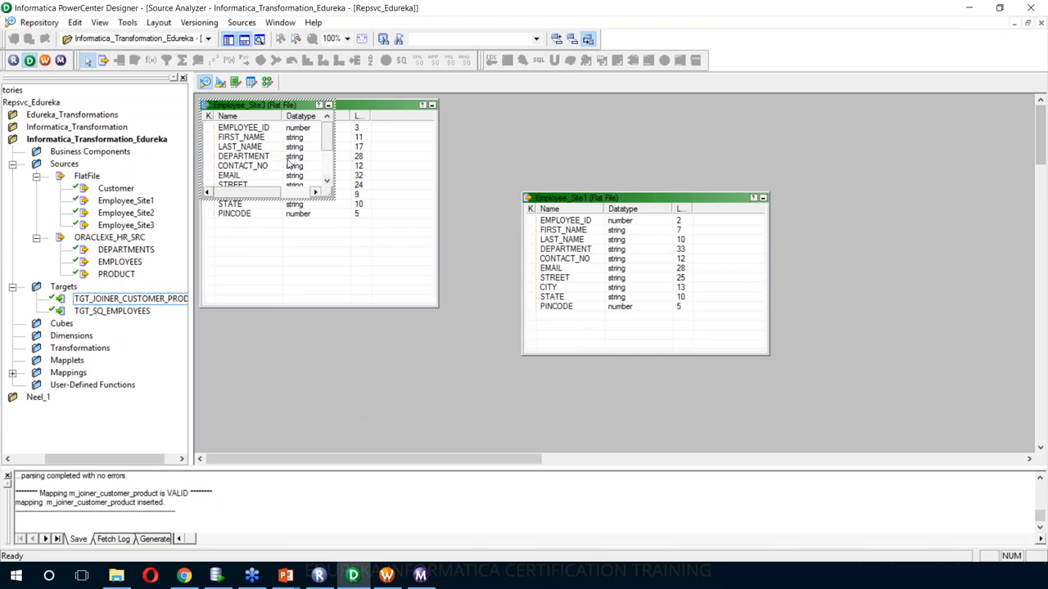
{"action": "left_click_drag", "start_coordinate": [334, 199], "coordinate": [381, 271]}
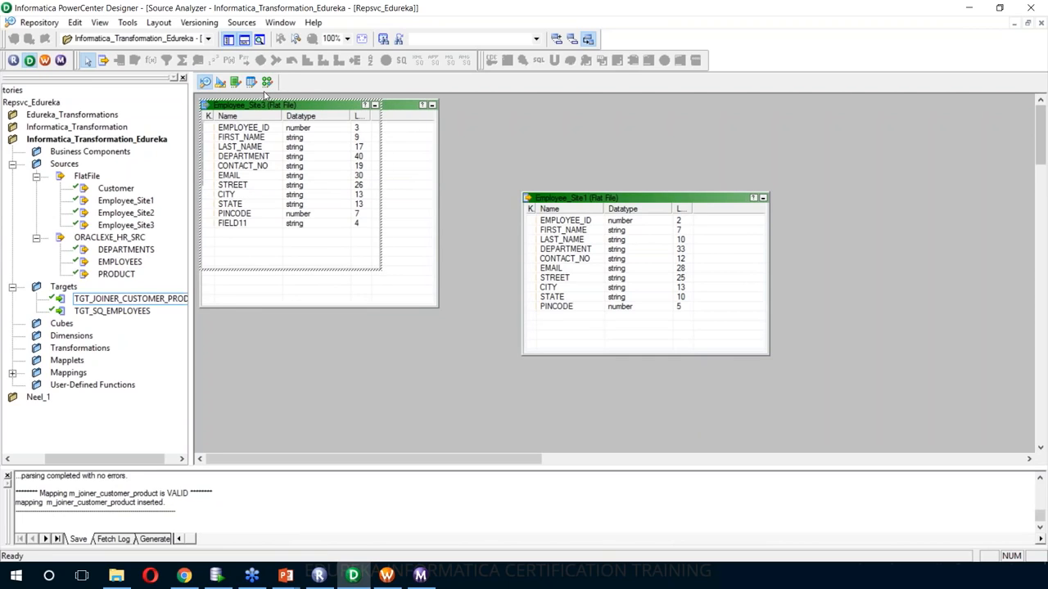
{"action": "left_click", "coordinate": [266, 82]}
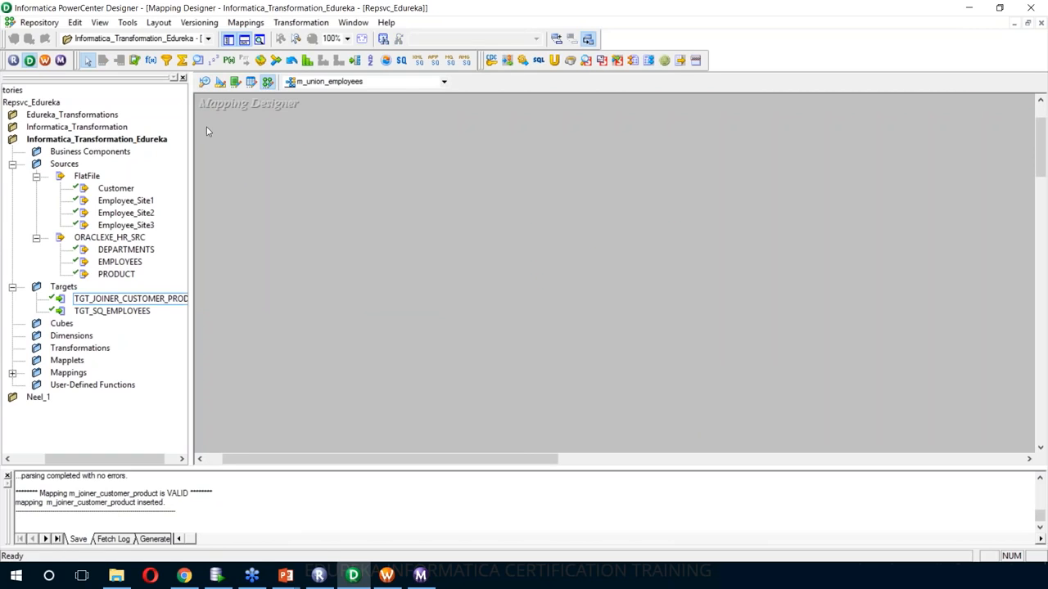
- Drag Employee_Site1, Employee_Site2 and Employee_Site3 into m_union_employees and arrange all objects in rows
{"action": "left_click", "coordinate": [119, 203]}
{"action": "left_click", "coordinate": [123, 214], "text": "ctrl"}
{"action": "left_click", "coordinate": [127, 225], "text": "ctrl"}
{"action": "left_click_drag", "start_coordinate": [127, 225], "coordinate": [402, 210]}
{"action": "right_click", "coordinate": [584, 182]}
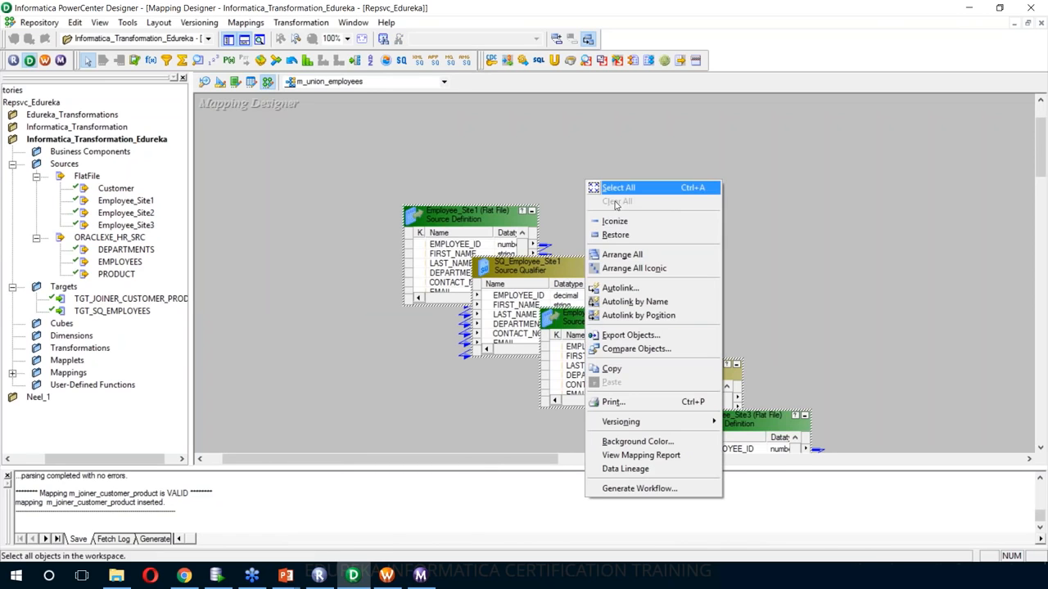
{"action": "left_click", "coordinate": [622, 255]}
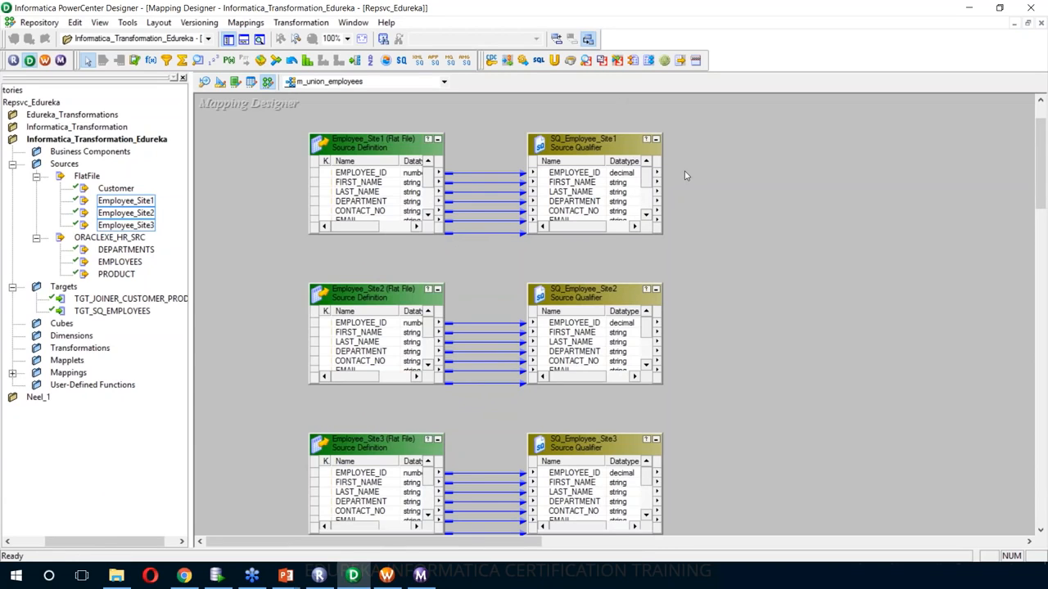
{"action": "left_click_drag", "start_coordinate": [391, 548], "coordinate": [424, 548]}
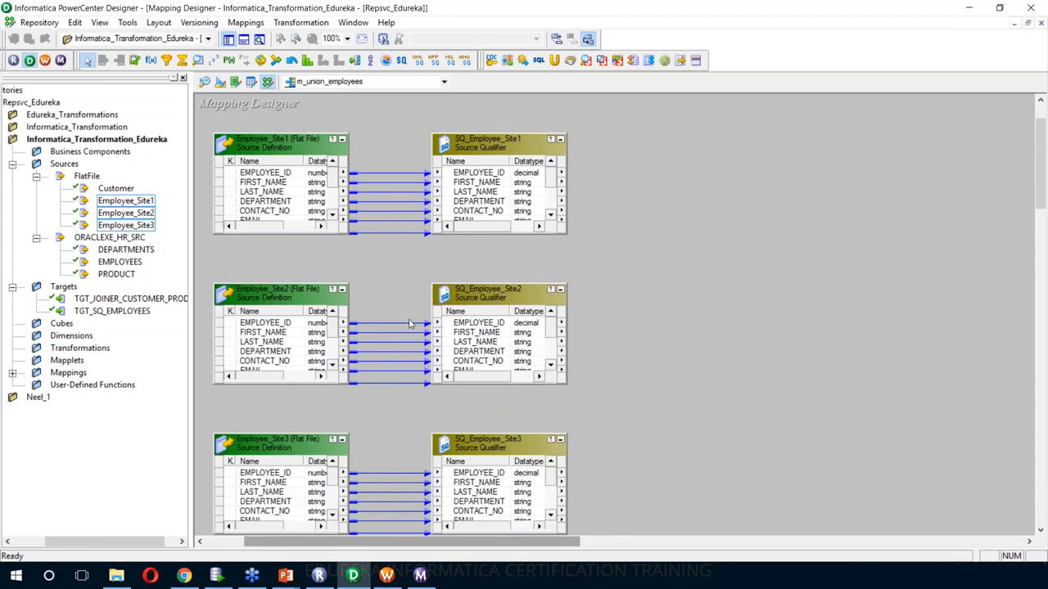
- Create a Union transformation named UNION_EMPLOYEES and widen its length column
{"action": "left_click", "coordinate": [295, 22]}
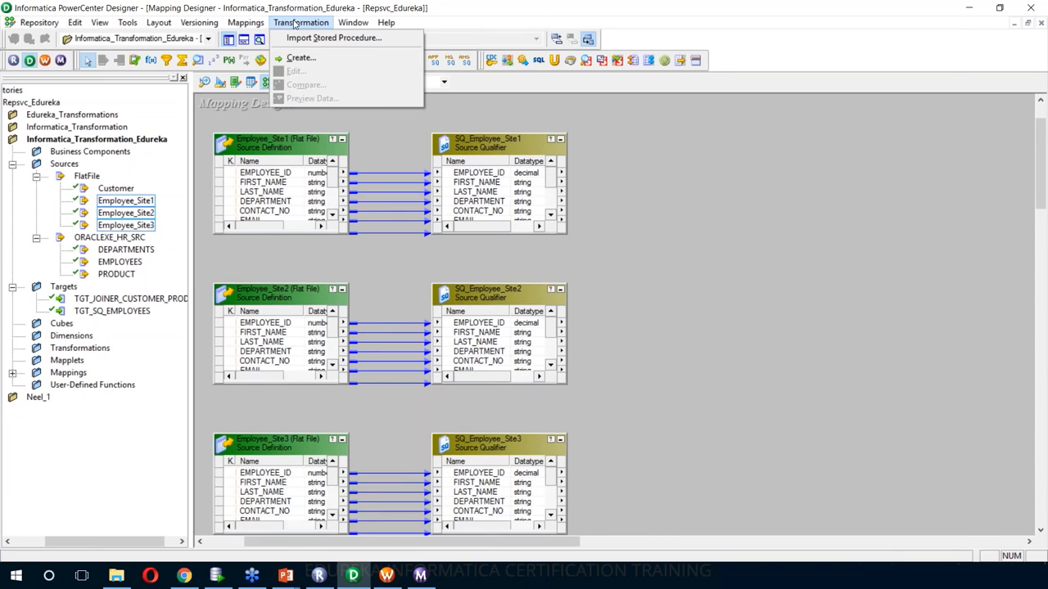
{"action": "left_click", "coordinate": [307, 62]}
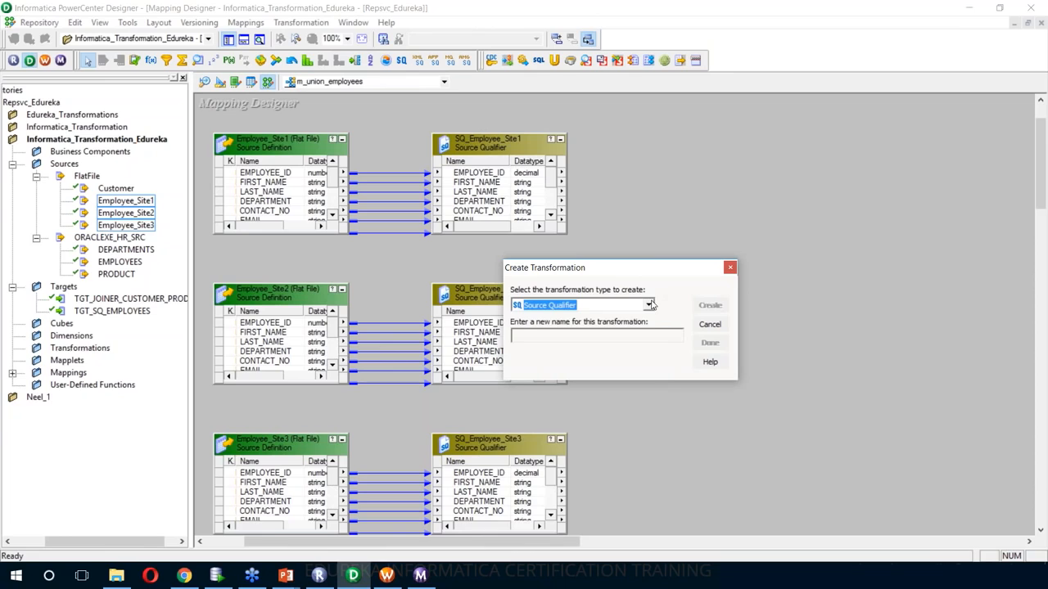
{"action": "left_click", "coordinate": [651, 304]}
{"action": "scroll", "coordinate": [634, 465], "scroll_direction": "down", "scroll_amount": 3}
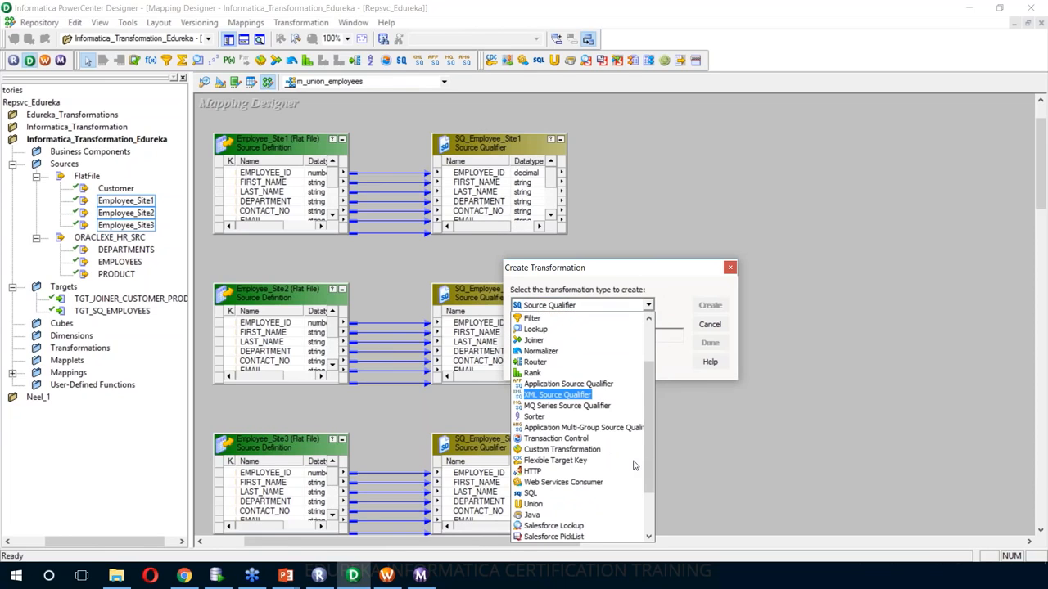
{"action": "left_click", "coordinate": [577, 504]}
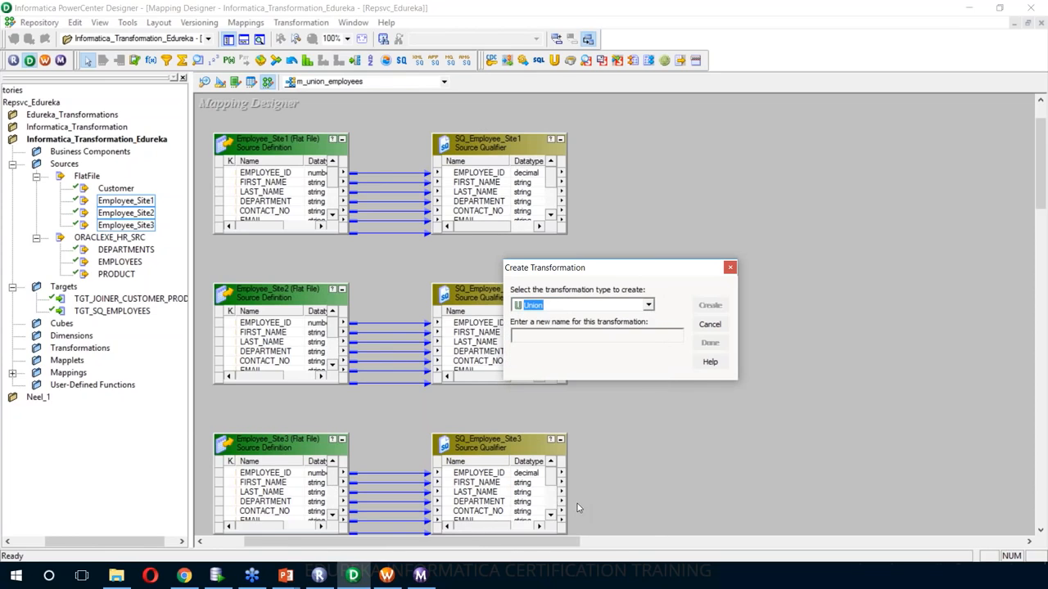
{"action": "left_click", "coordinate": [583, 337]}
{"action": "type", "text": "UNION_EMPLOYEES"}
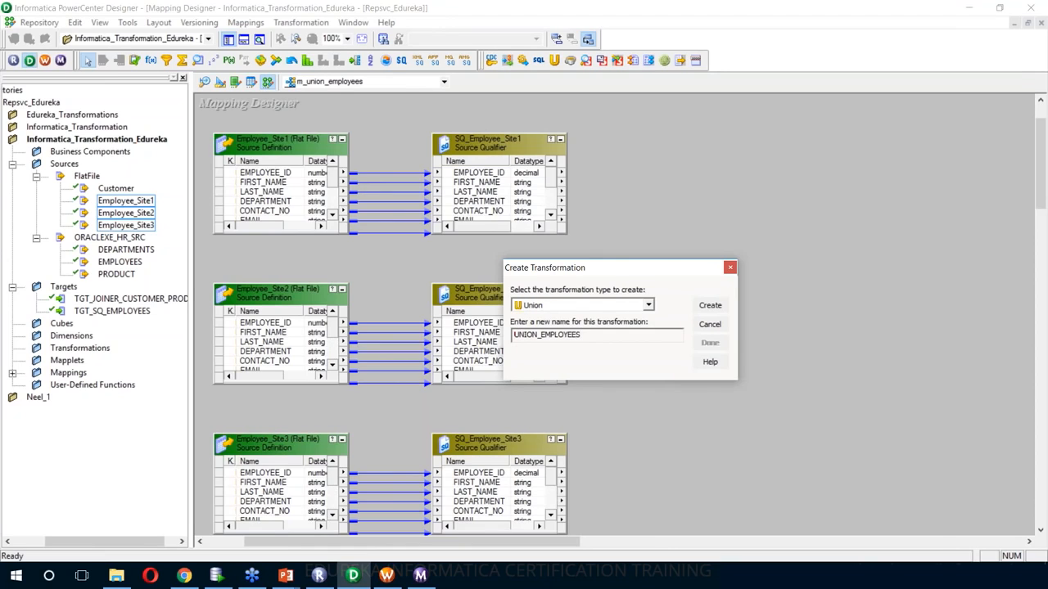
{"action": "left_click", "coordinate": [711, 307]}
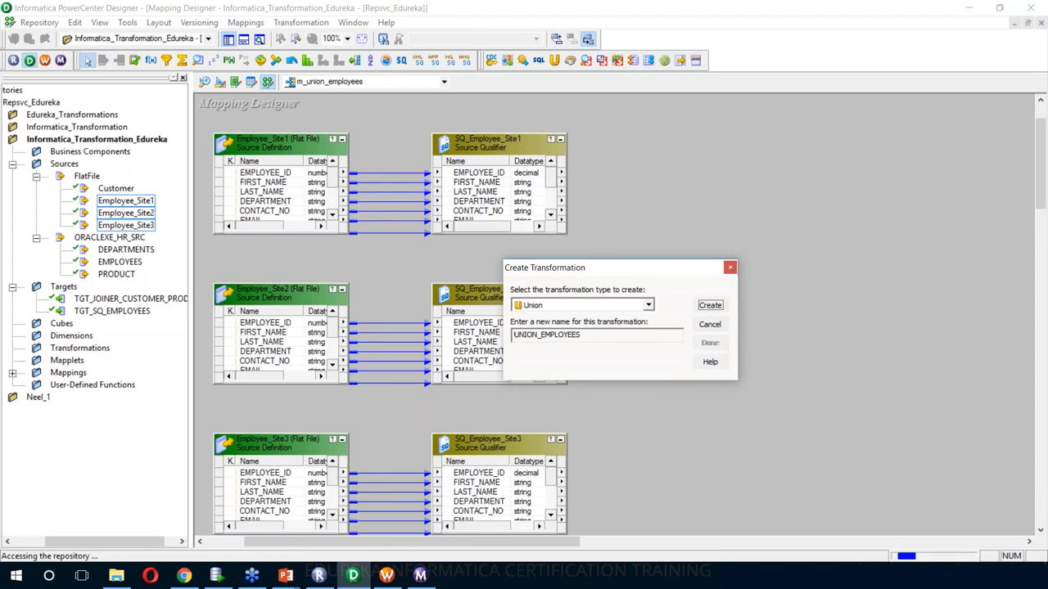
{"action": "left_click", "coordinate": [709, 342]}
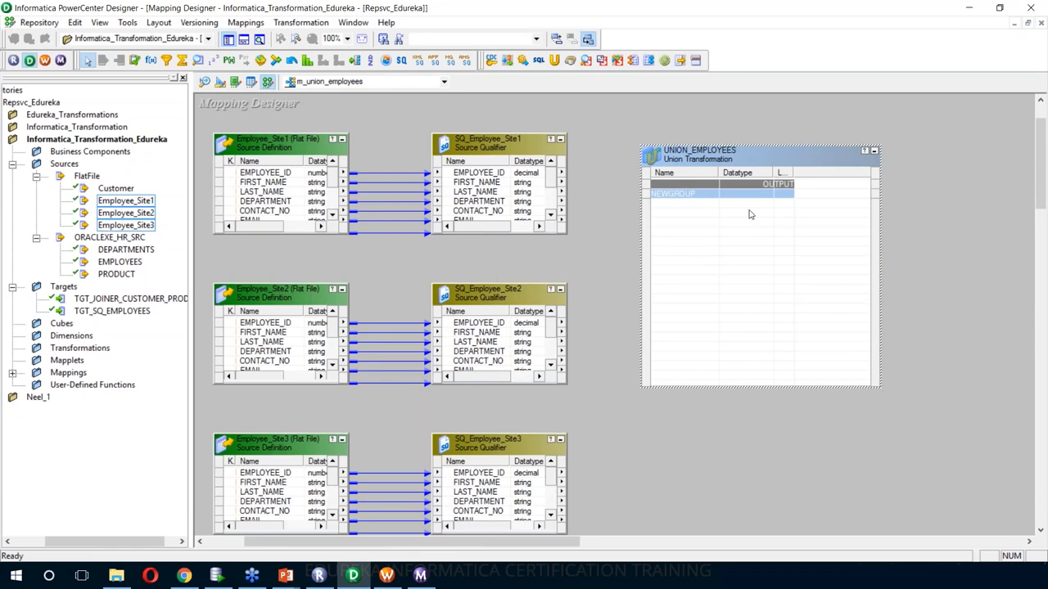
{"action": "left_click_drag", "start_coordinate": [791, 175], "coordinate": [819, 174]}
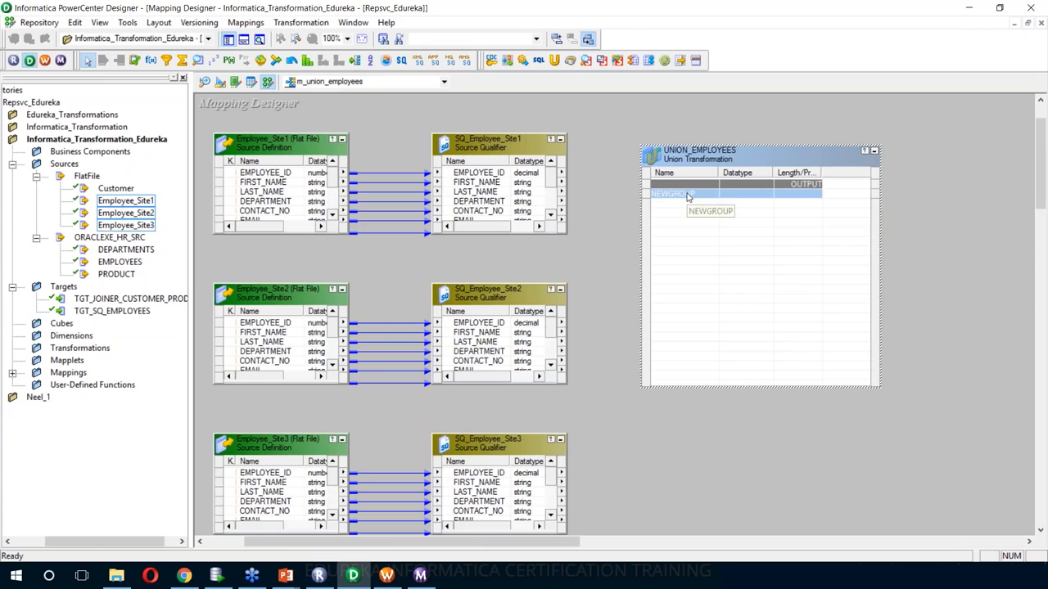
- Link all SQ_Employee_Site1 ports into UNION_EMPLOYEES
{"action": "right_click", "coordinate": [490, 174]}
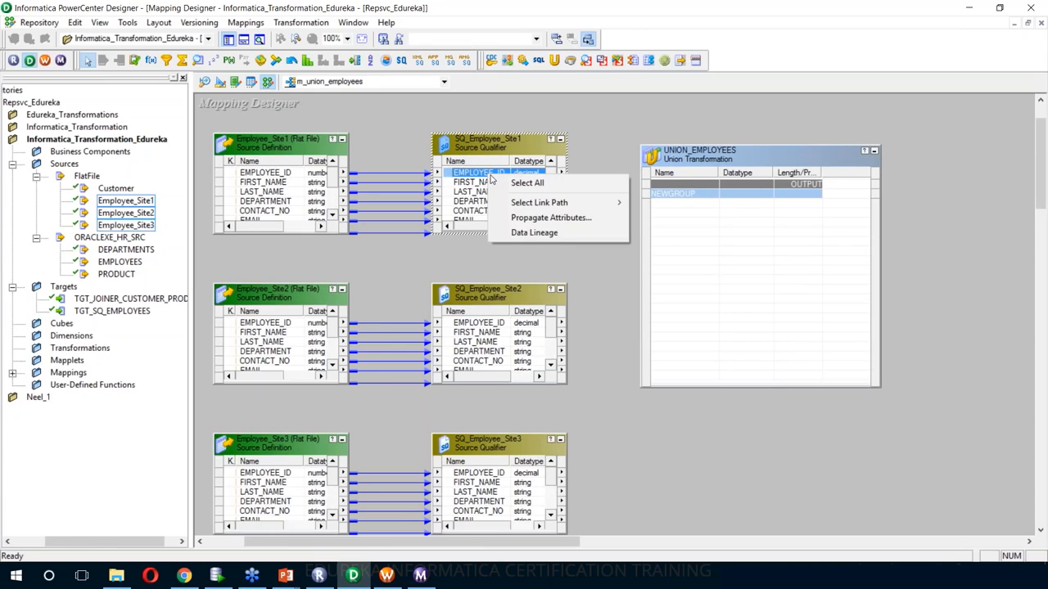
{"action": "left_click", "coordinate": [508, 185]}
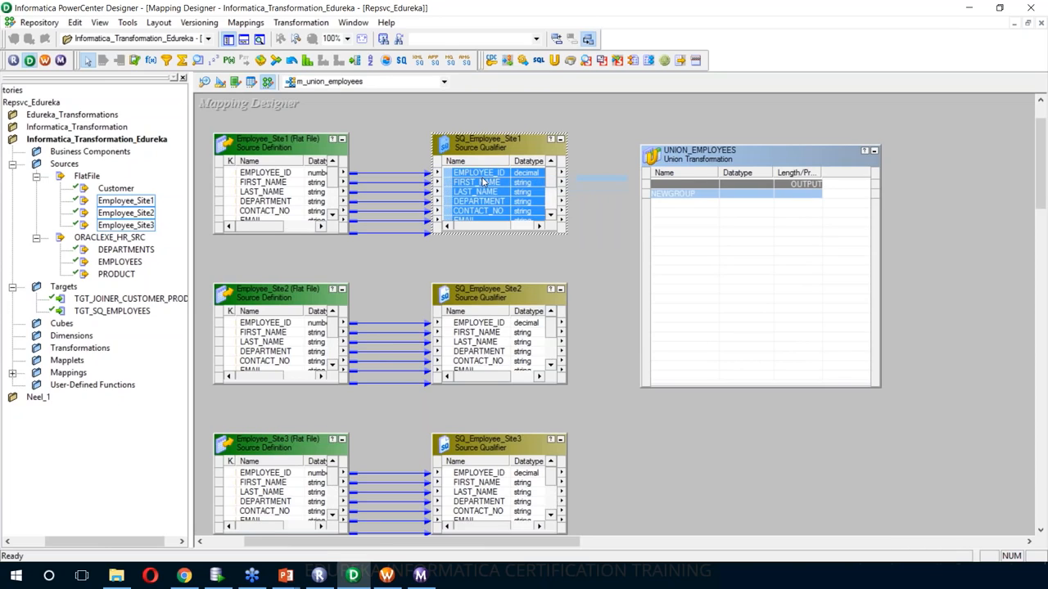
{"action": "left_click_drag", "start_coordinate": [494, 180], "coordinate": [724, 201]}
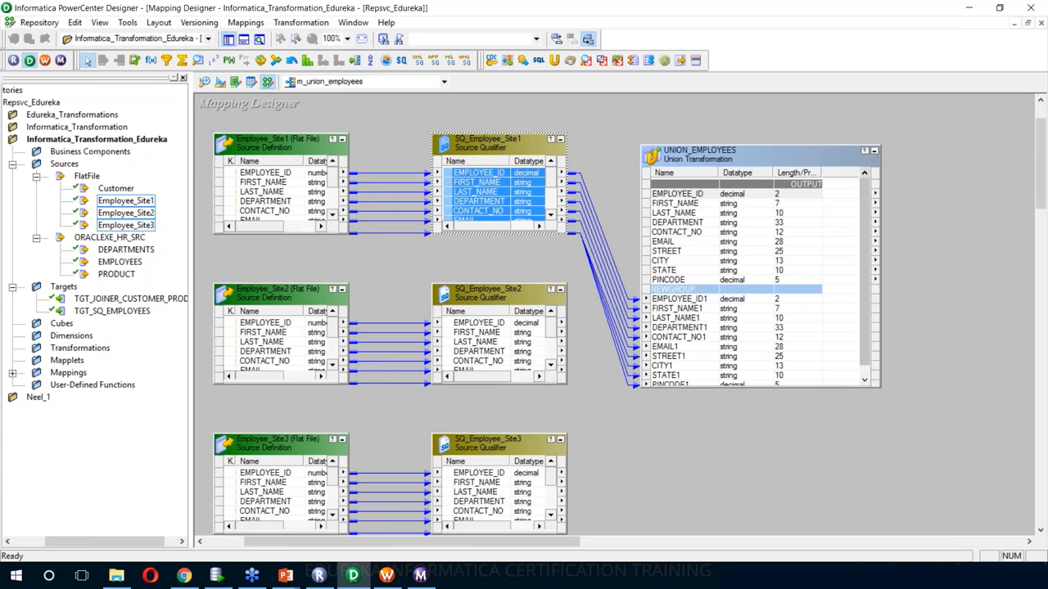
- Delete UNION_EMPLOYEES, recreate it as an empty Union, and resize it narrower and taller
{"action": "right_click", "coordinate": [785, 162]}
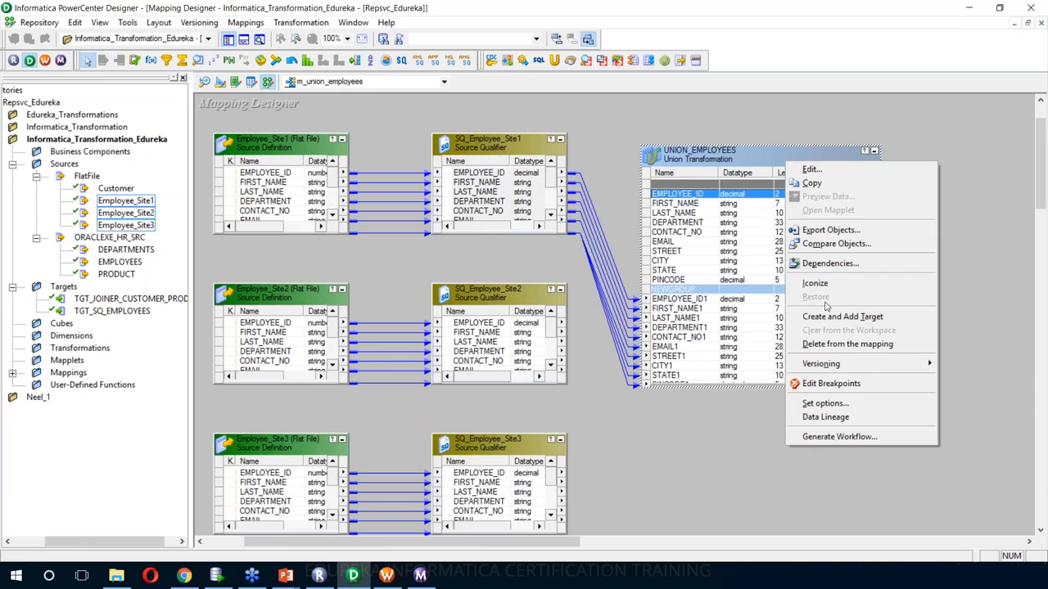
{"action": "left_click", "coordinate": [709, 125]}
{"action": "left_click", "coordinate": [723, 159]}
{"action": "key", "text": "Delete"}
{"action": "left_click", "coordinate": [534, 322]}
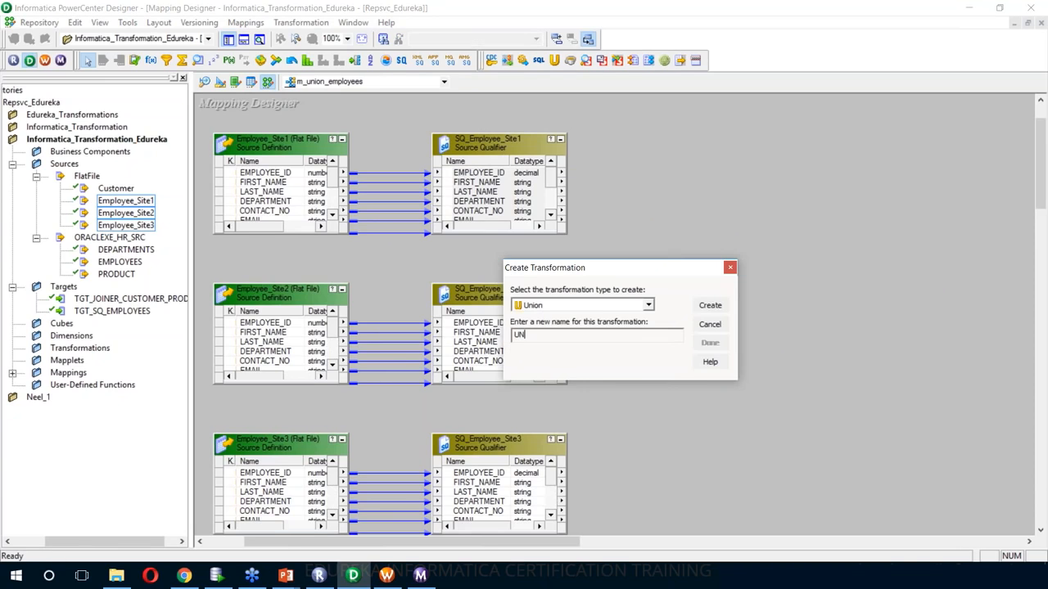
{"action": "type", "text": "PLO"}
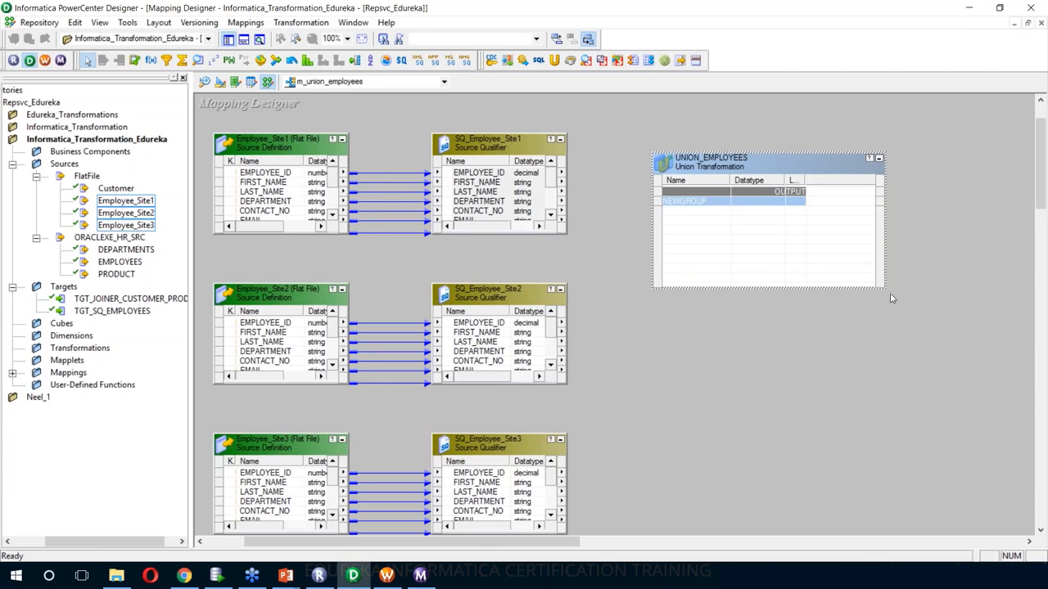
{"action": "left_click_drag", "start_coordinate": [887, 289], "coordinate": [818, 402]}
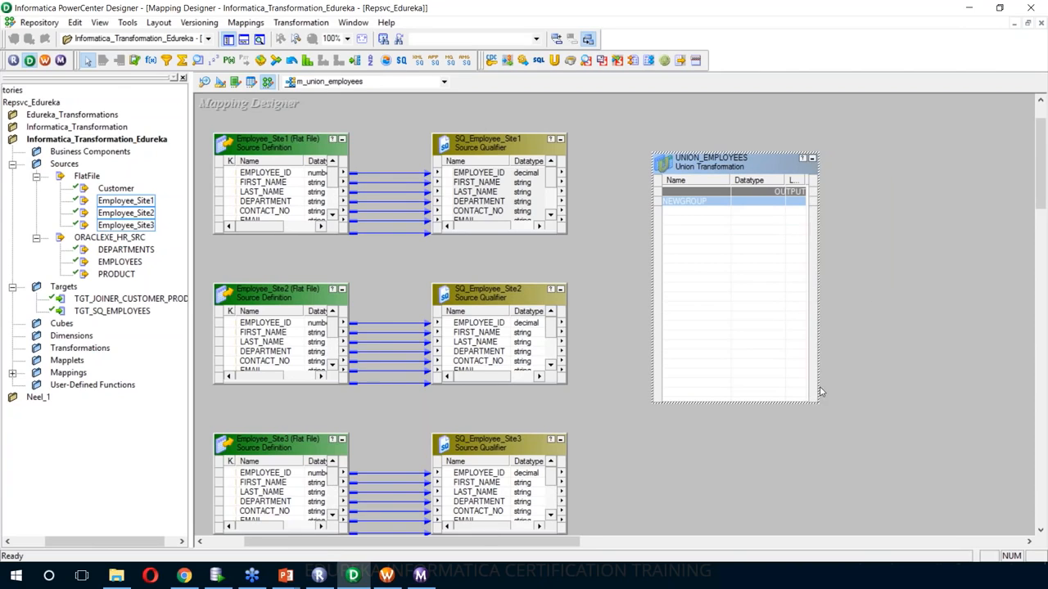
- Add input groups SITE_2 and Site_3 to UNION_EMPLOYEES on the Groups tab
{"action": "double_click", "coordinate": [772, 170]}
{"action": "left_click", "coordinate": [333, 120]}
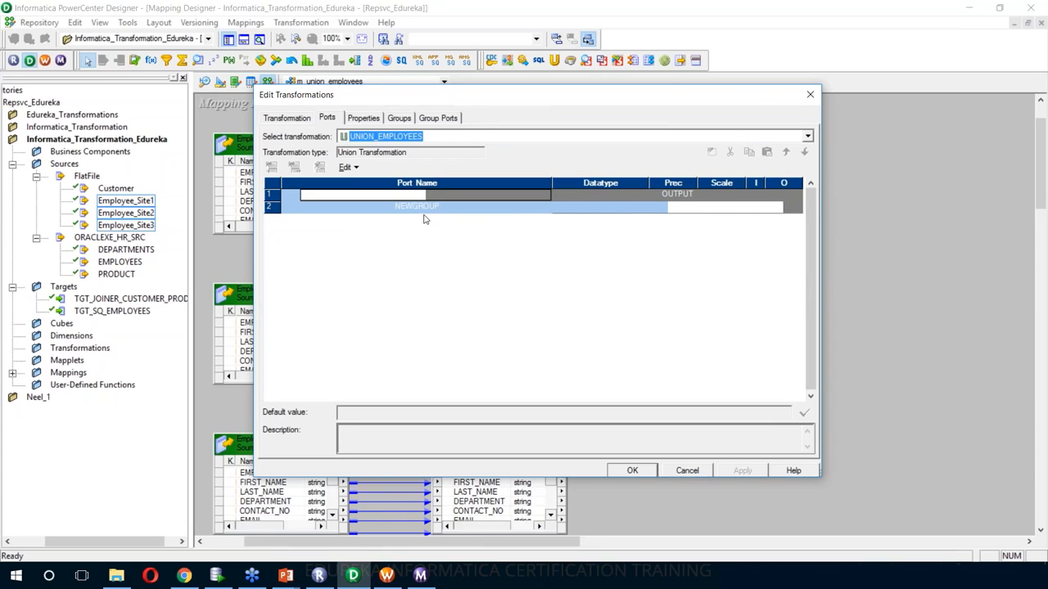
{"action": "left_click", "coordinate": [373, 121]}
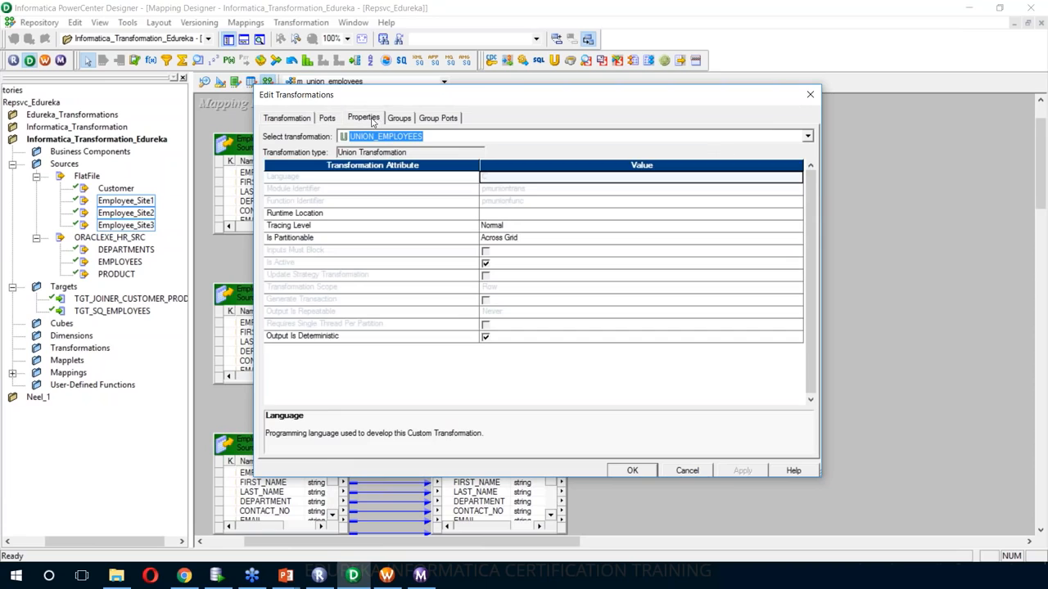
{"action": "left_click", "coordinate": [397, 119]}
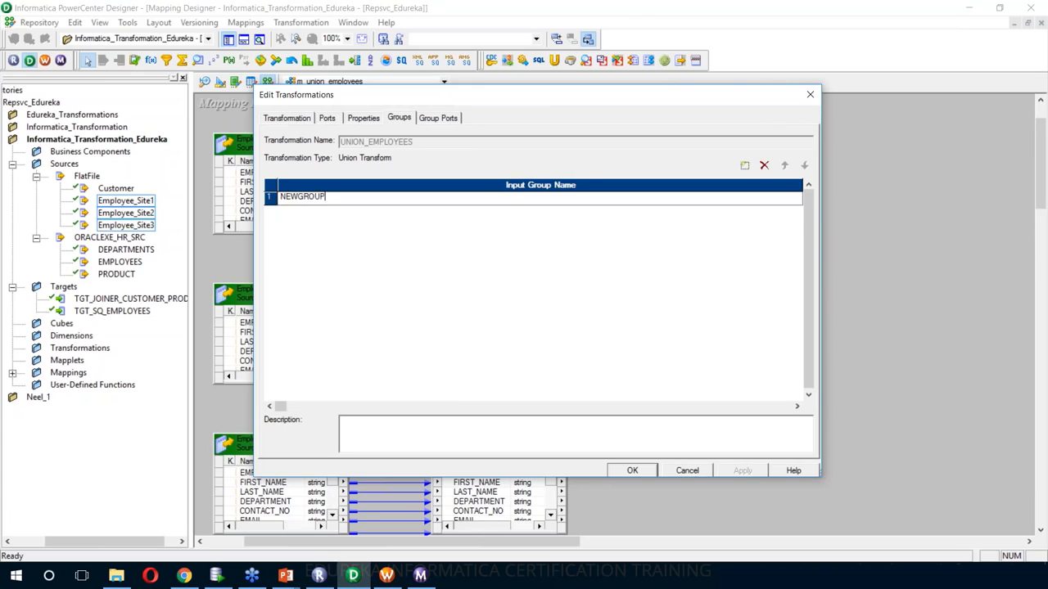
{"action": "type", "text": "SITE_"}
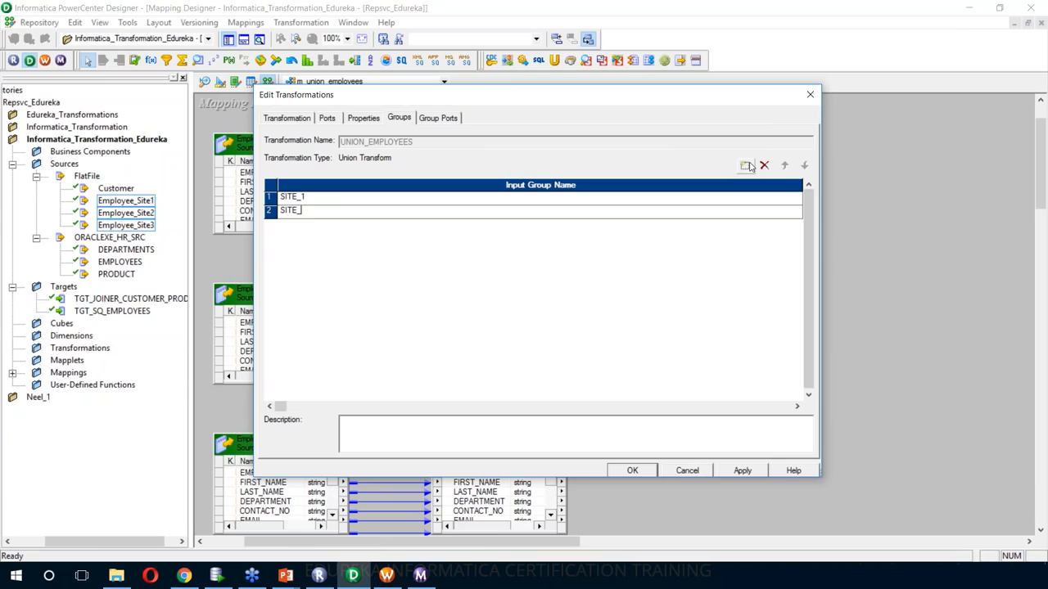
{"action": "type", "text": "2"}
{"action": "left_click", "coordinate": [749, 166]}
{"action": "type", "text": "Site_3"}
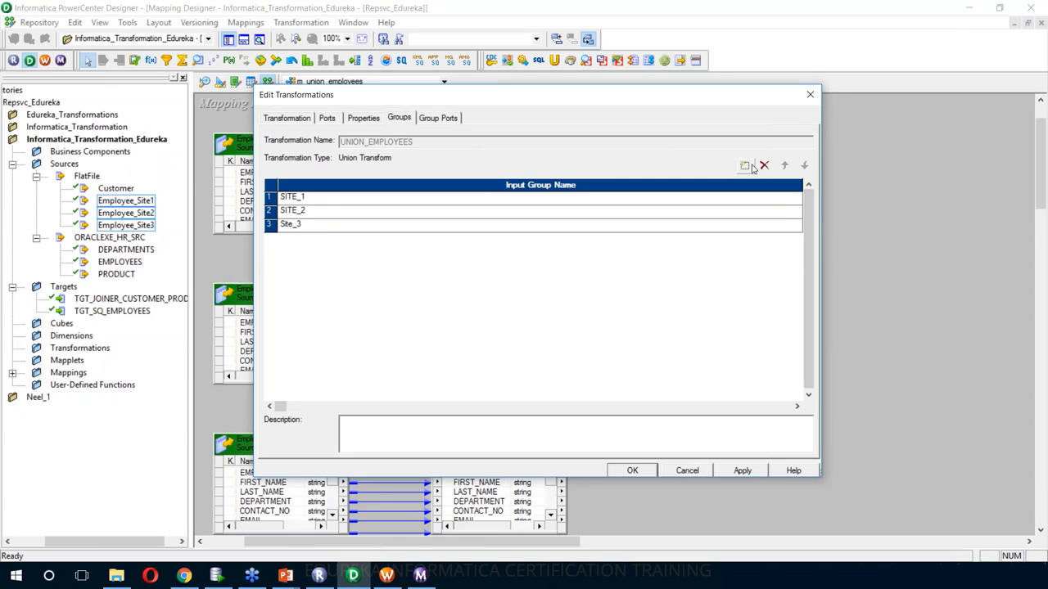
{"action": "left_click", "coordinate": [742, 472]}
{"action": "left_click", "coordinate": [636, 472]}
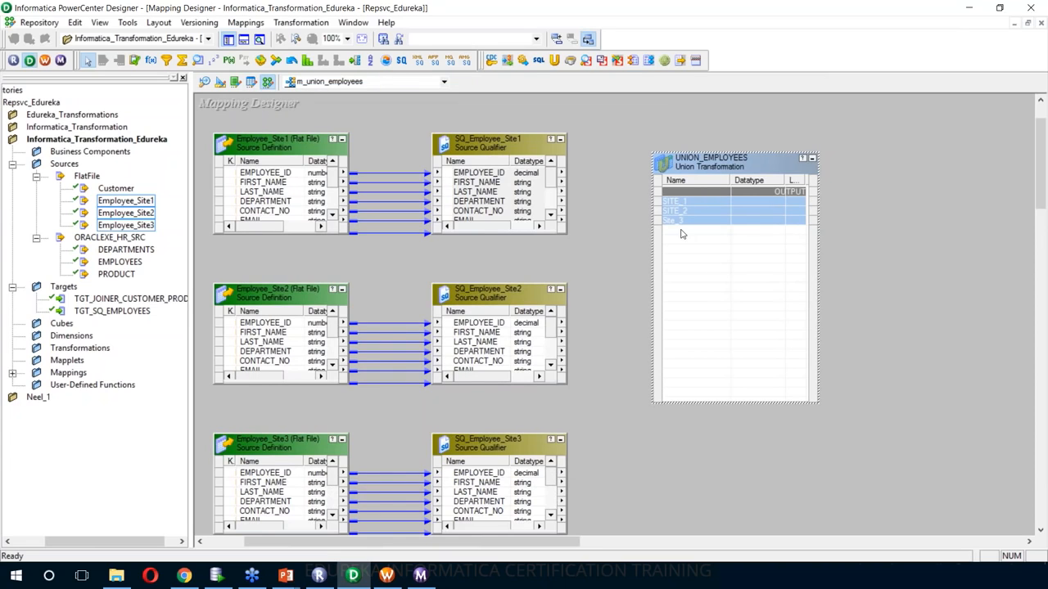
- Rename the Site_3 input group to SITE_3
{"action": "double_click", "coordinate": [708, 168]}
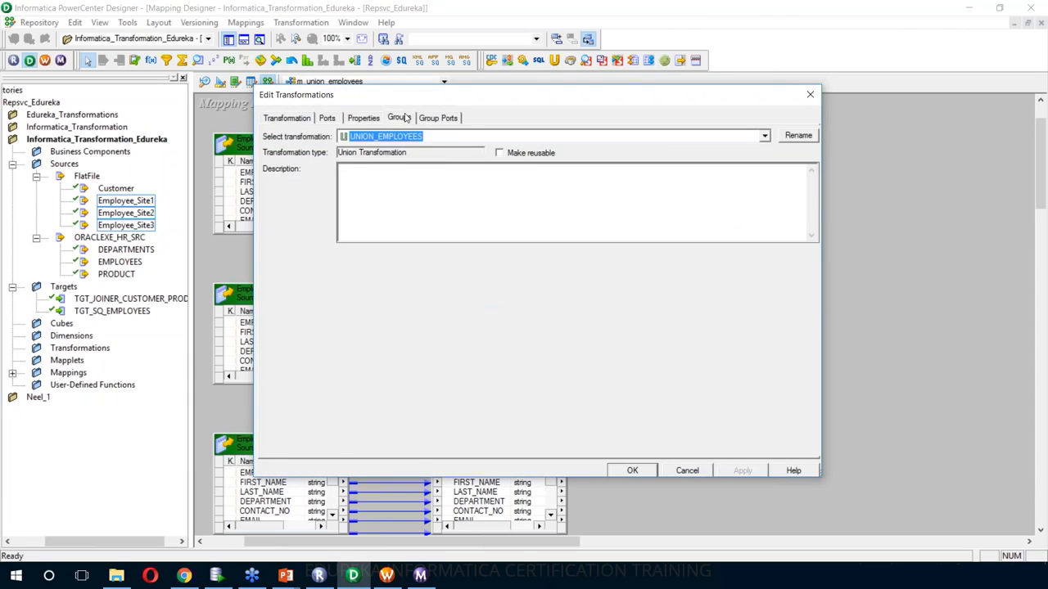
{"action": "left_click", "coordinate": [400, 117]}
{"action": "left_click", "coordinate": [264, 228]}
{"action": "type", "text": "SITE_#"}
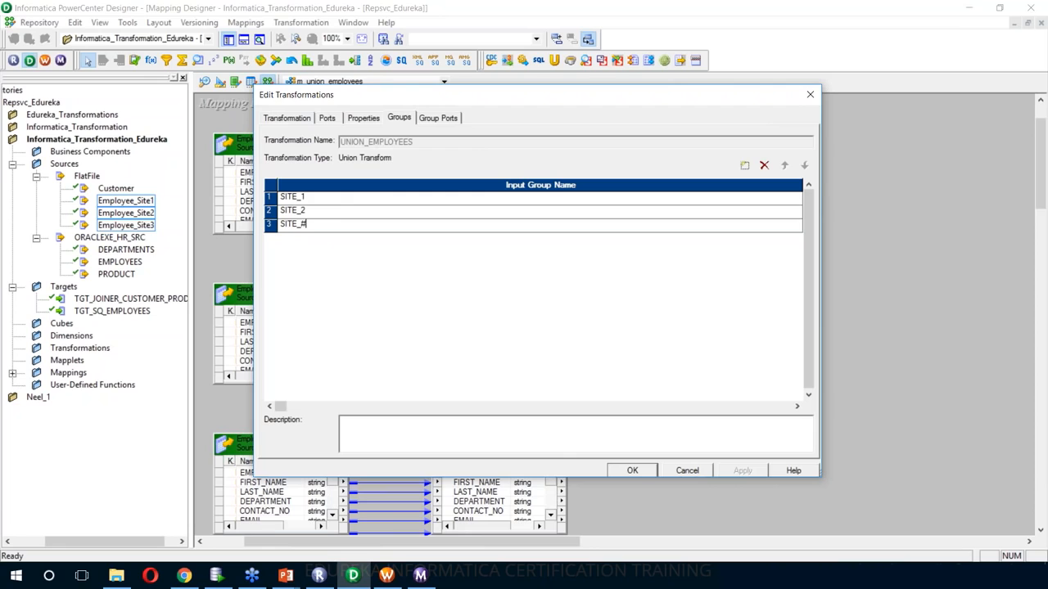
{"action": "type", "text": "E_3"}
{"action": "key", "text": "Return"}
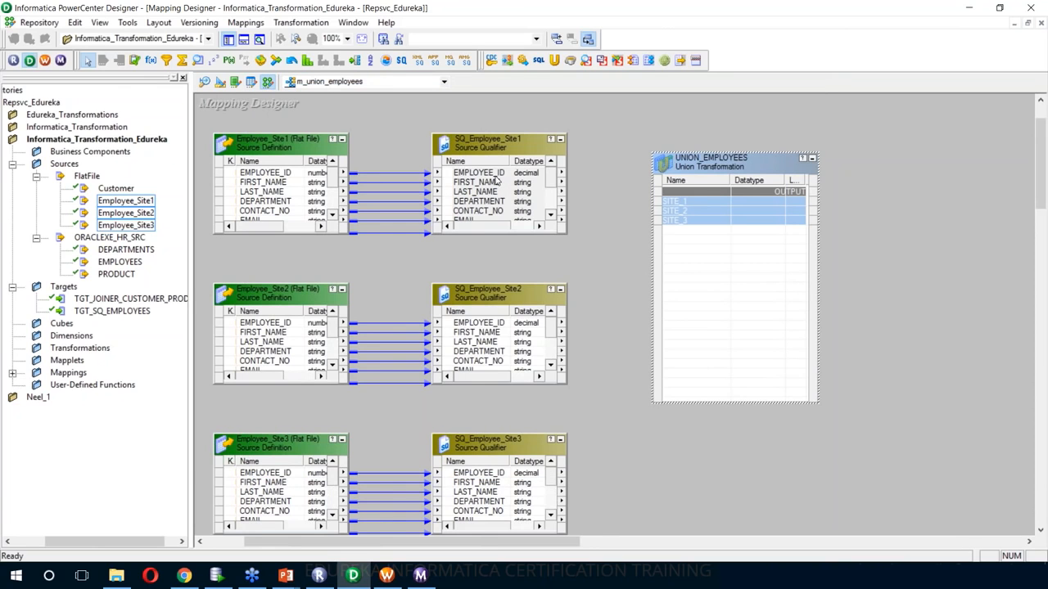
{"action": "right_click", "coordinate": [496, 178]}
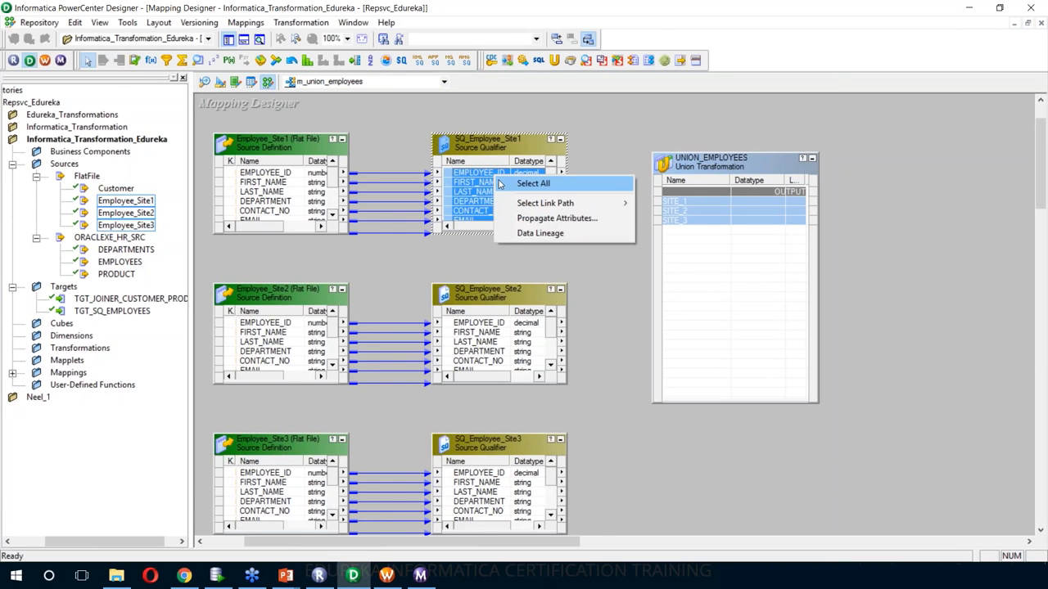
- Try linking all SQ_Employee_Site1 ports into UNION_EMPLOYEES, then check its still-empty Group Ports
{"action": "left_click", "coordinate": [499, 183]}
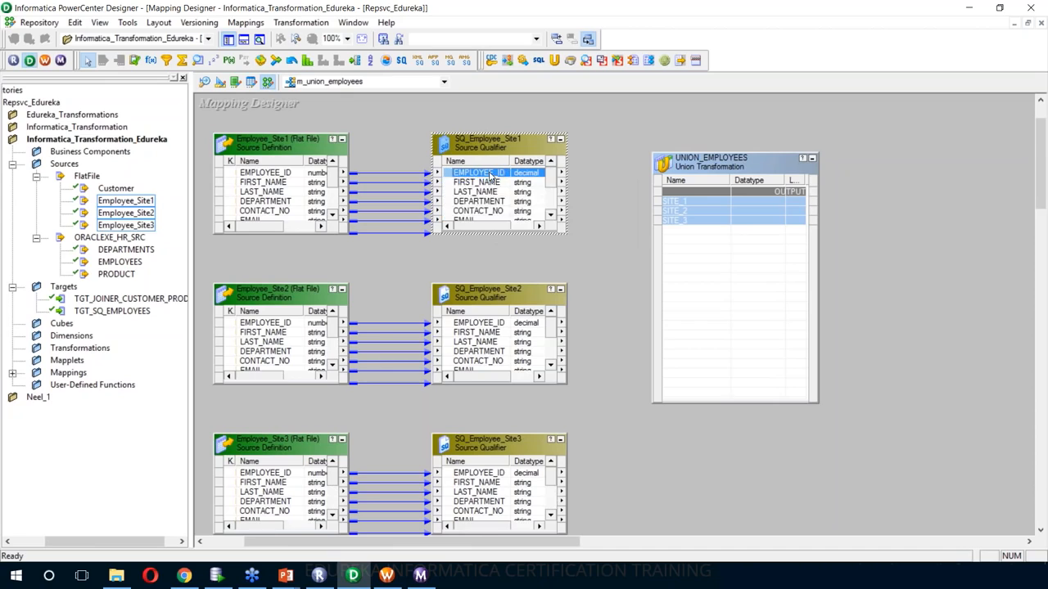
{"action": "left_click_drag", "start_coordinate": [494, 182], "coordinate": [688, 204]}
{"action": "left_click_drag", "start_coordinate": [487, 178], "coordinate": [722, 211]}
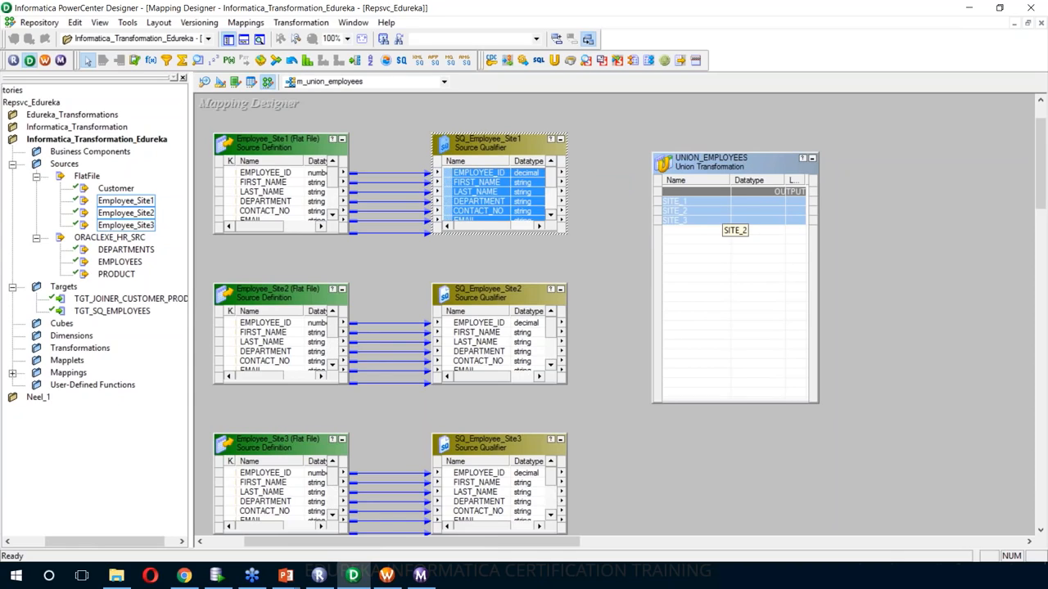
{"action": "double_click", "coordinate": [734, 167]}
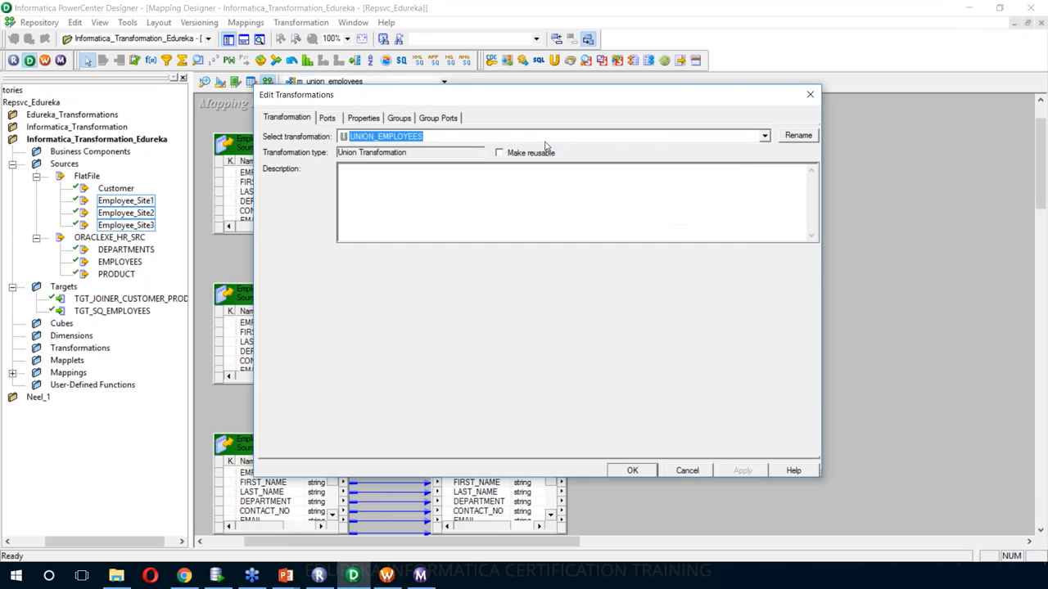
{"action": "left_click", "coordinate": [449, 119]}
{"action": "left_click_drag", "start_coordinate": [620, 106], "coordinate": [778, 100]}
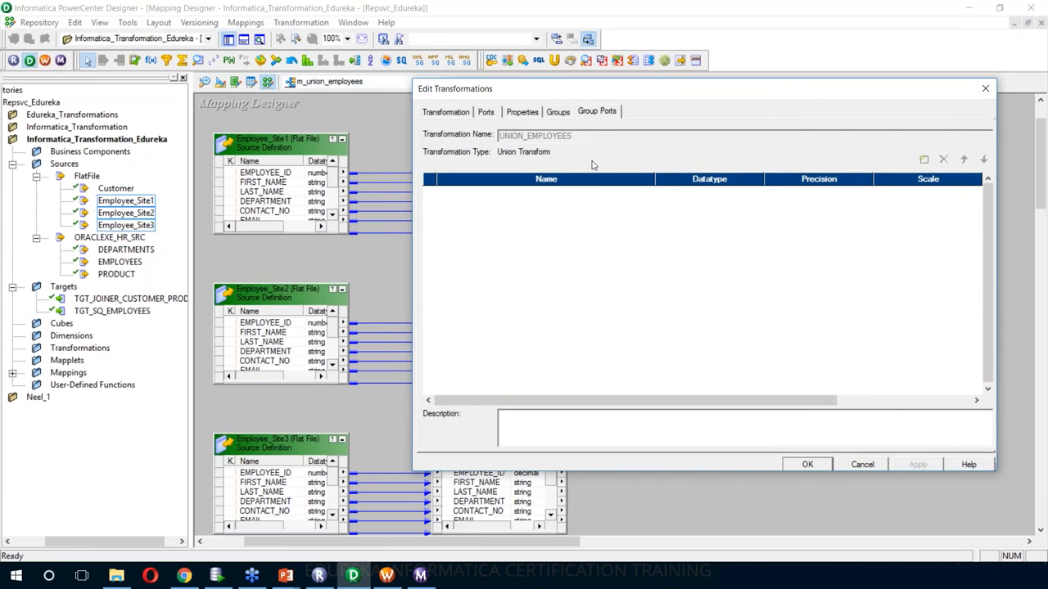
{"action": "left_click", "coordinate": [808, 464]}
- Enlarge the three source qualifiers so each lists every port with its length
{"action": "left_click_drag", "start_coordinate": [450, 150], "coordinate": [409, 142]}
{"action": "left_click_drag", "start_coordinate": [412, 542], "coordinate": [458, 542]}
{"action": "left_click_drag", "start_coordinate": [408, 227], "coordinate": [475, 260]}
{"action": "left_click_drag", "start_coordinate": [449, 384], "coordinate": [490, 417]}
{"action": "scroll", "coordinate": [477, 481], "scroll_direction": "down", "scroll_amount": 3}
{"action": "scroll", "coordinate": [478, 481], "scroll_direction": "up", "scroll_amount": 2}
{"action": "left_click_drag", "start_coordinate": [450, 498], "coordinate": [519, 533]}
{"action": "scroll", "coordinate": [518, 528], "scroll_direction": "up", "scroll_amount": 1}
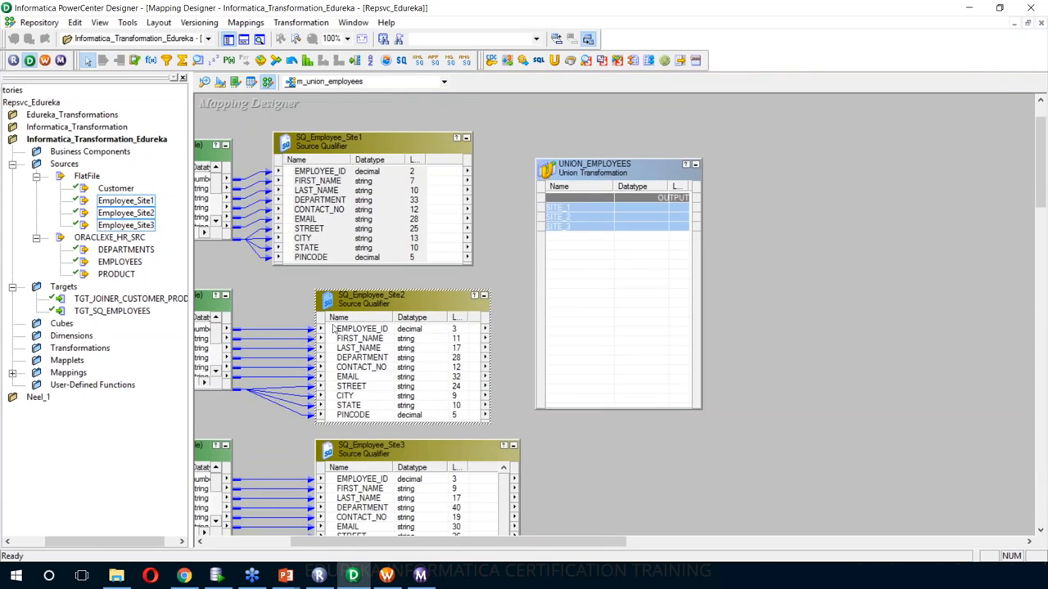
{"action": "left_click_drag", "start_coordinate": [372, 303], "coordinate": [350, 299]}
{"action": "left_click_drag", "start_coordinate": [411, 448], "coordinate": [389, 437]}
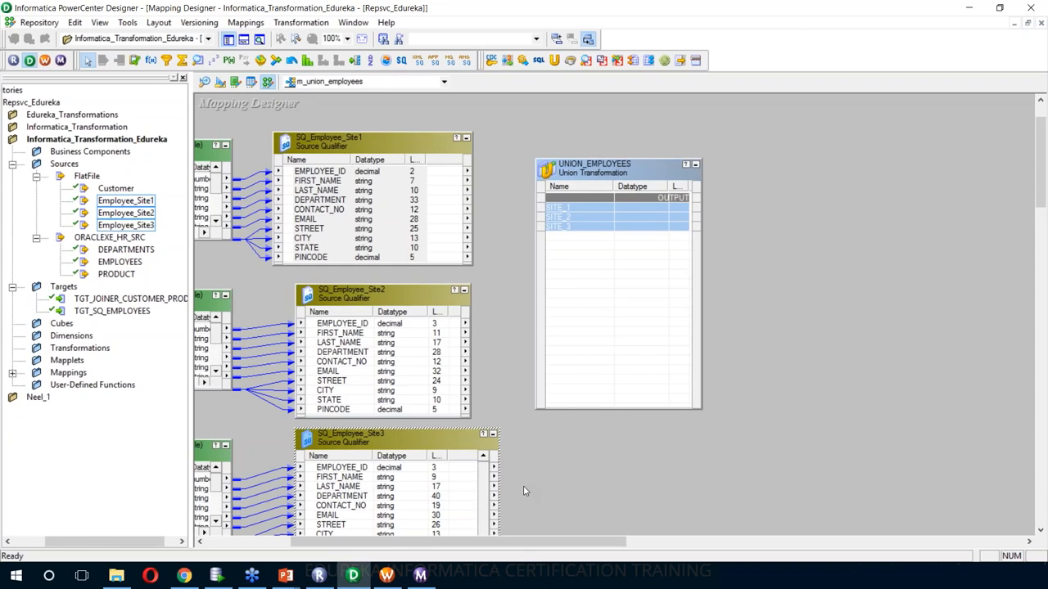
- Add group port EMPLOYEE_ID with decimal datatype to UNION_EMPLOYEES
{"action": "double_click", "coordinate": [630, 176]}
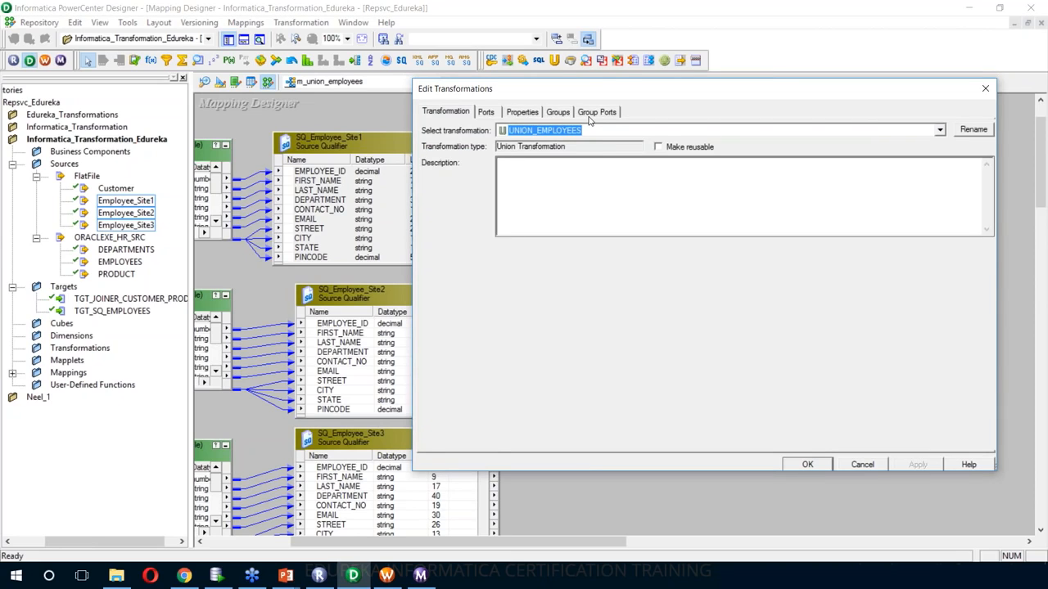
{"action": "left_click", "coordinate": [593, 113]}
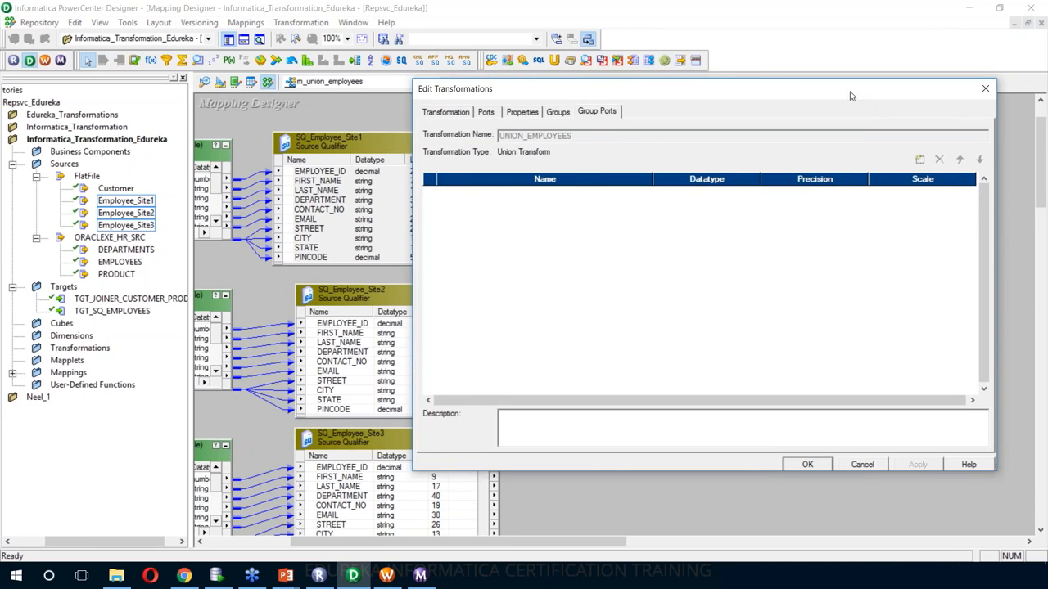
{"action": "left_click_drag", "start_coordinate": [850, 96], "coordinate": [899, 95]}
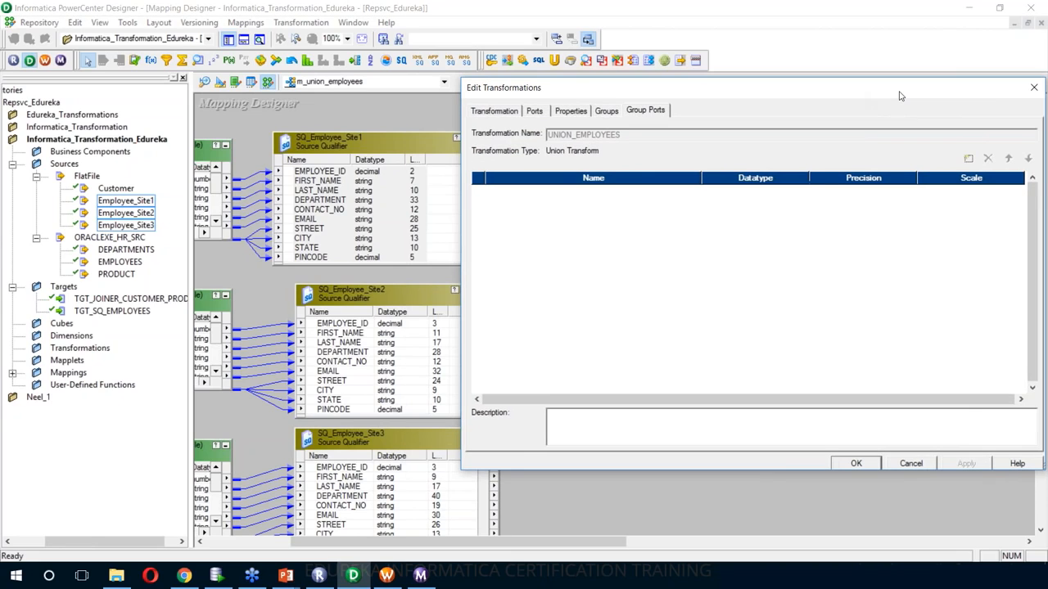
{"action": "left_click", "coordinate": [969, 159]}
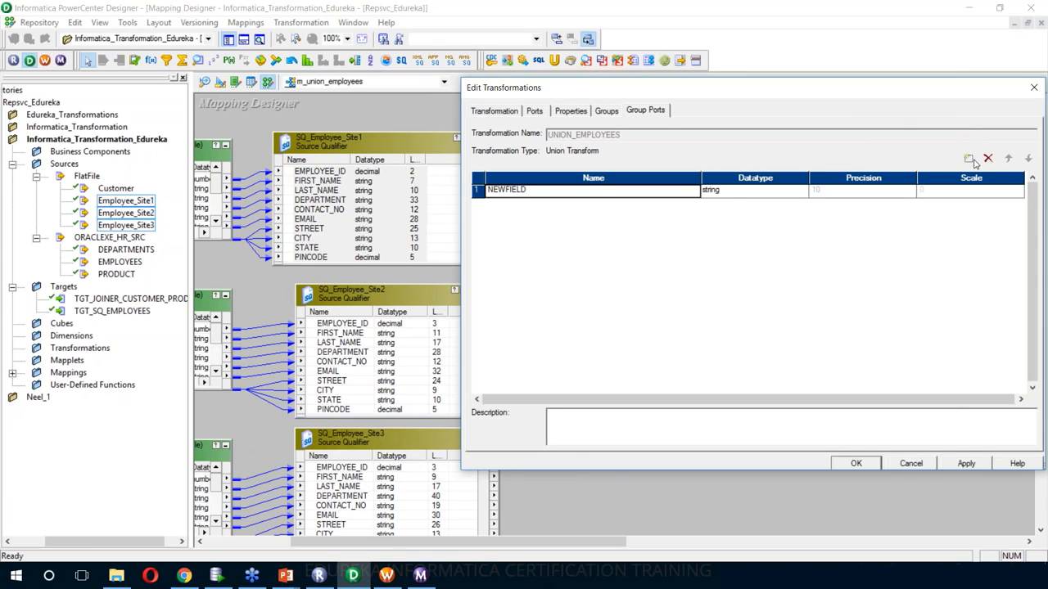
{"action": "type", "text": "EMPL"}
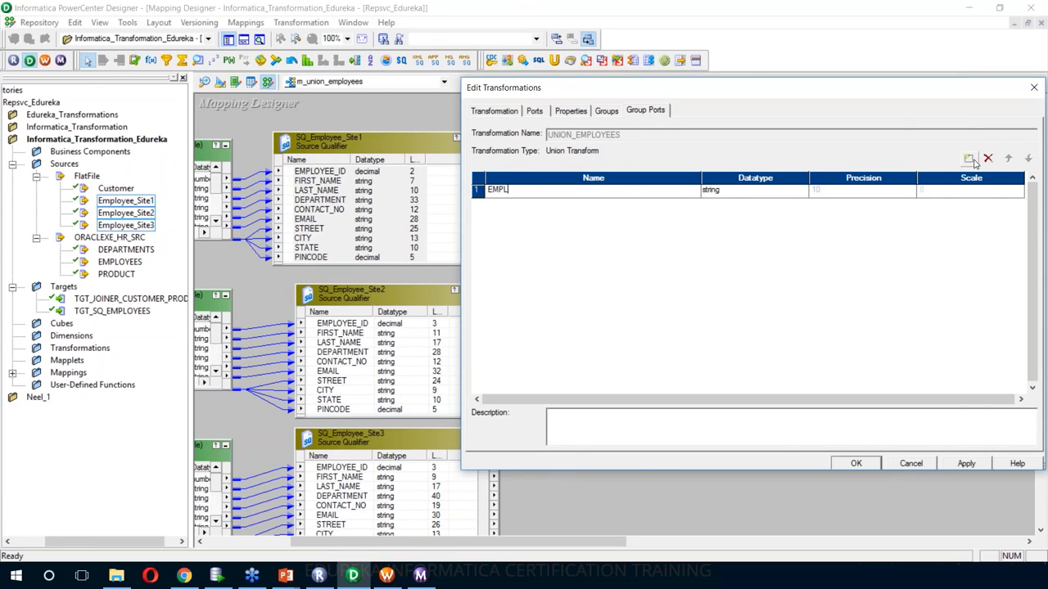
{"action": "type", "text": "OYEE_ID"}
{"action": "left_click", "coordinate": [779, 195]}
{"action": "left_click", "coordinate": [779, 195]}
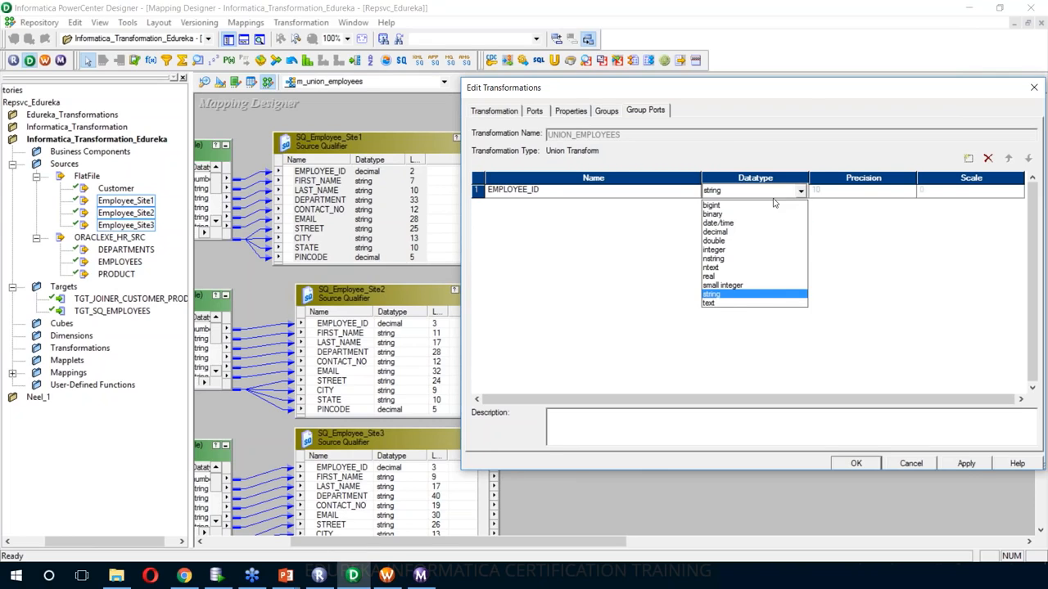
{"action": "left_click", "coordinate": [737, 230]}
{"action": "left_click", "coordinate": [838, 195]}
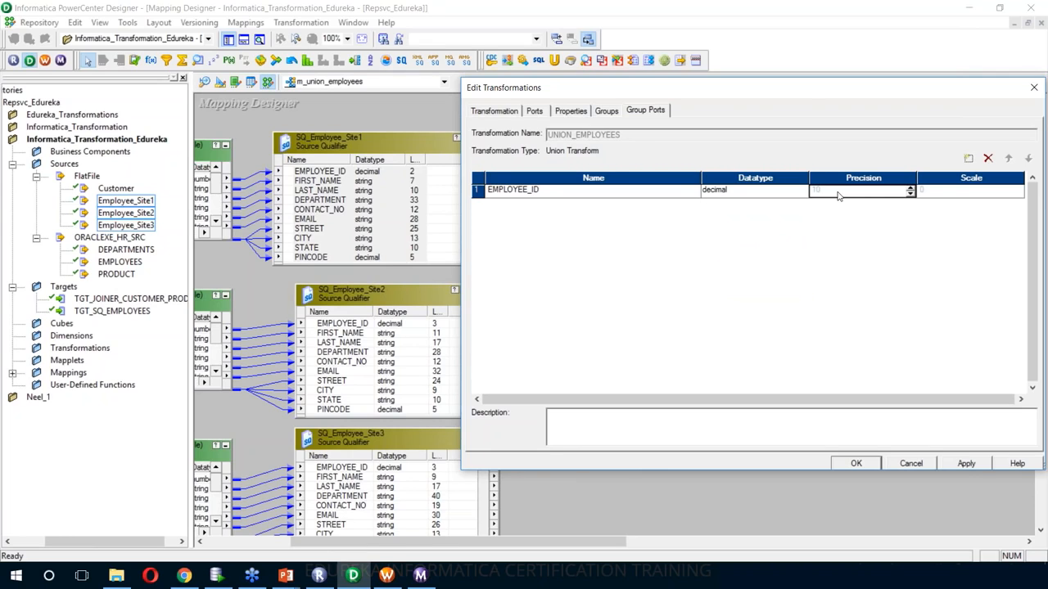
- Add FIRST_NAME with precision 11, plus LAST_NAME and DEPARTMANET group ports
{"action": "left_click", "coordinate": [968, 159]}
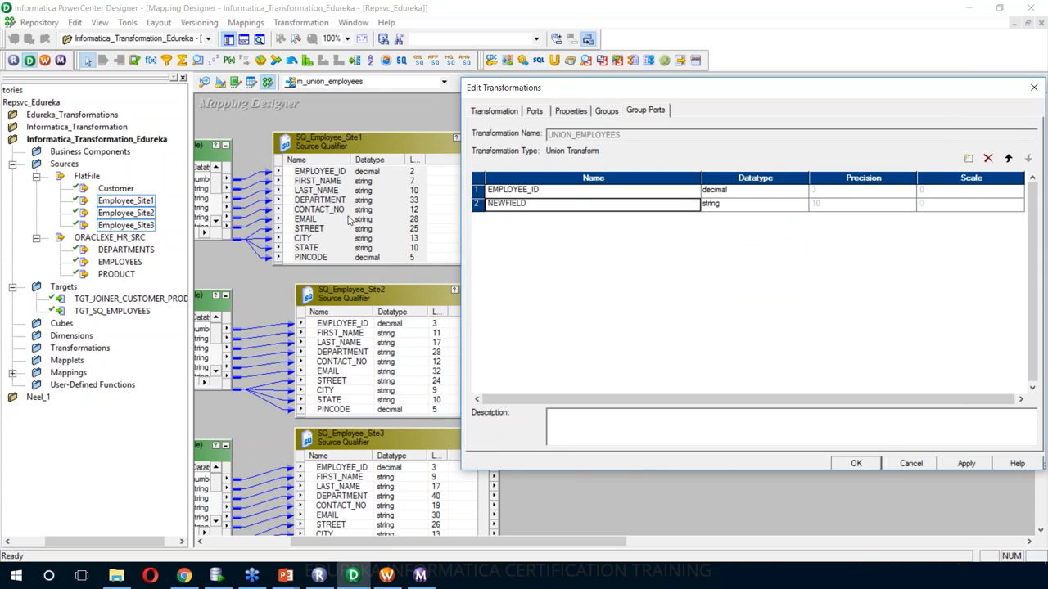
{"action": "key", "text": "BackSpace"}
{"action": "type", "text": "FIRST_NAME"}
{"action": "left_click", "coordinate": [844, 205]}
{"action": "type", "text": "11"}
{"action": "left_click", "coordinate": [968, 158]}
{"action": "type", "text": "LAST_NAME"}
{"action": "left_click", "coordinate": [969, 159]}
{"action": "type", "text": "DEPARTMANET"}
- Add CONTACT_NO, EMAIL, STREET, CITY, STATE and PINCODE group ports
{"action": "left_click", "coordinate": [969, 158]}
{"action": "type", "text": "CONTACT_NO"}
{"action": "left_click", "coordinate": [969, 159]}
{"action": "type", "text": "EMAIL"}
{"action": "left_click", "coordinate": [969, 159]}
{"action": "left_click", "coordinate": [969, 159]}
{"action": "type", "text": "CITY"}
{"action": "left_click", "coordinate": [969, 159]}
{"action": "type", "text": "STATE"}
{"action": "left_click", "coordinate": [968, 159]}
{"action": "type", "text": "PINCODE"}
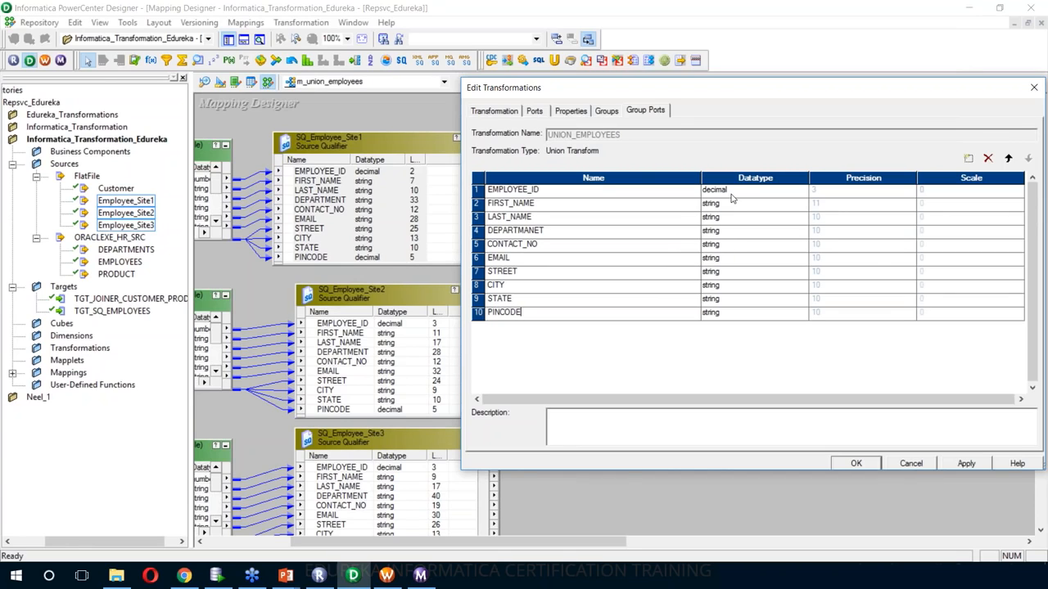
- Make PINCODE decimal and set precisions LAST_NAME 17, DEPARTMANET 40, CONTACT_NO 19, EMAIL 32
{"action": "left_click", "coordinate": [736, 315]}
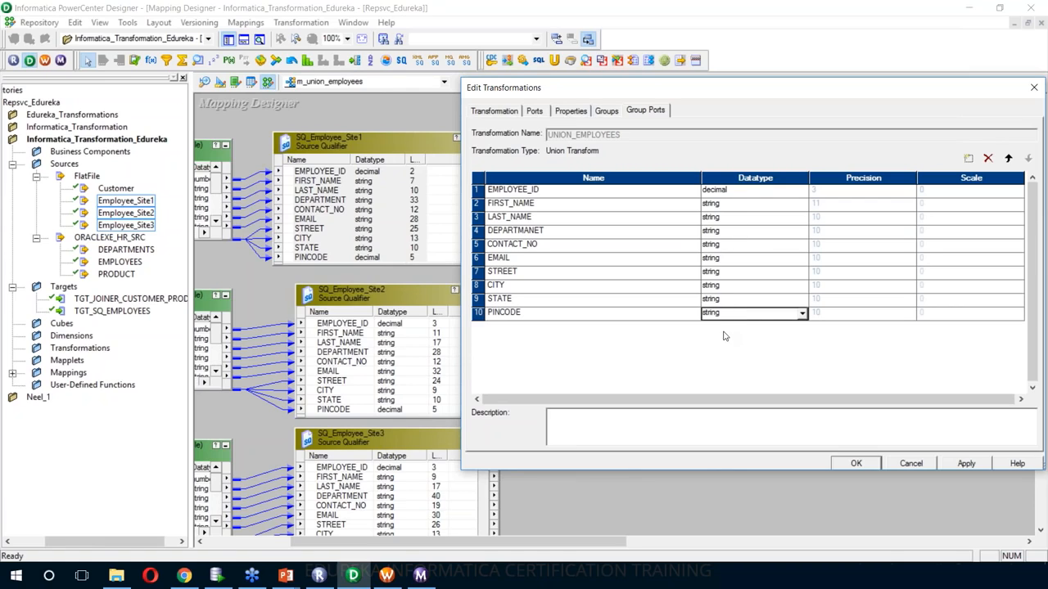
{"action": "left_click", "coordinate": [715, 355]}
{"action": "left_click", "coordinate": [821, 219]}
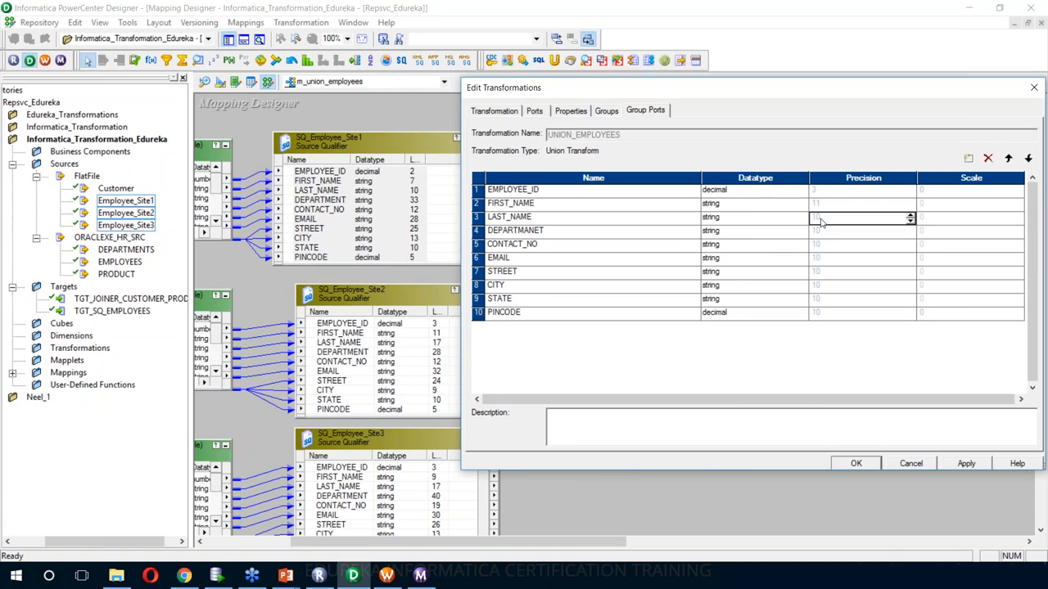
{"action": "type", "text": "17"}
{"action": "left_click", "coordinate": [823, 232]}
{"action": "type", "text": "40"}
{"action": "left_click", "coordinate": [824, 244]}
{"action": "type", "text": "19"}
{"action": "left_click", "coordinate": [834, 258]}
{"action": "type", "text": "32"}
- Set precisions STREET 26, CITY 13, STATE 15, PINCODE 7 and apply the group port changes
{"action": "left_click", "coordinate": [823, 272]}
{"action": "type", "text": "26"}
{"action": "left_click", "coordinate": [821, 285]}
{"action": "type", "text": "13"}
{"action": "left_click", "coordinate": [817, 299]}
{"action": "type", "text": "15"}
{"action": "left_click", "coordinate": [817, 312]}
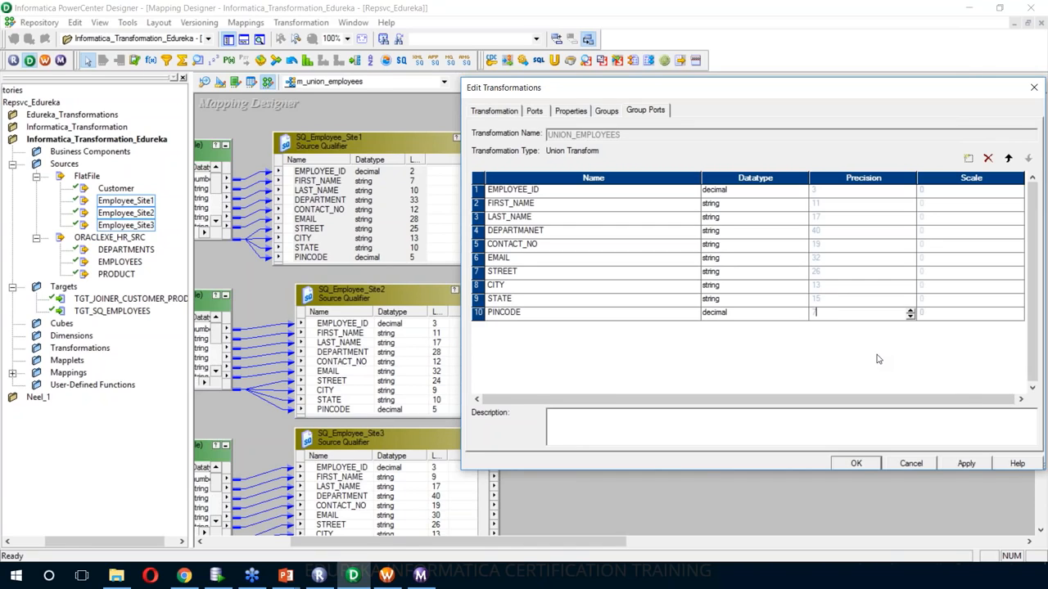
{"action": "type", "text": "7"}
{"action": "left_click", "coordinate": [966, 464]}
{"action": "left_click", "coordinate": [966, 464]}
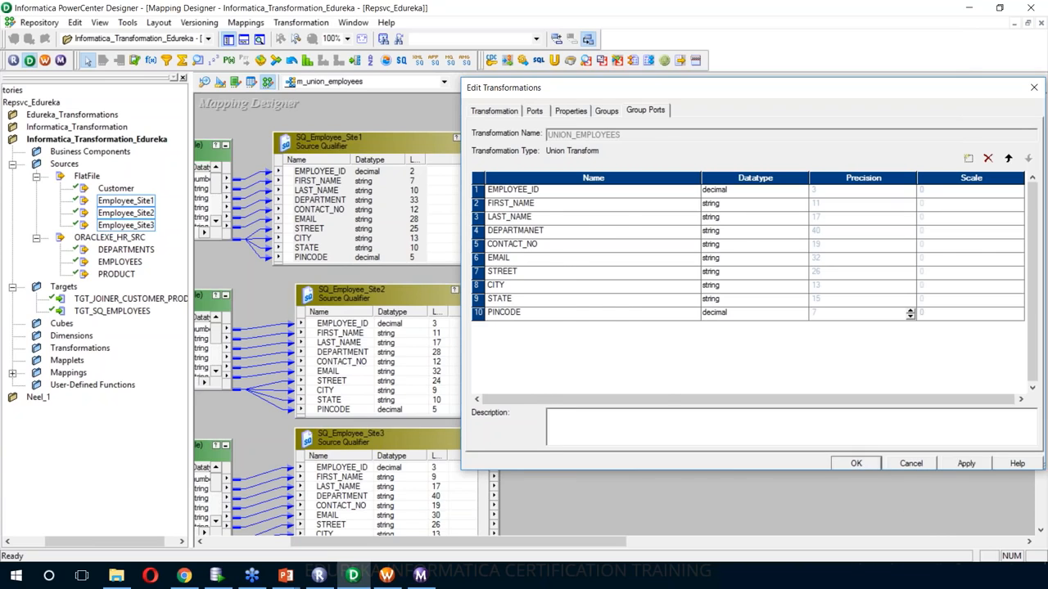
{"action": "key", "text": "Return"}
- Enlarge UNION_EMPLOYEES to show its OUTPUT and per-site group ports, and move it higher
{"action": "left_click_drag", "start_coordinate": [701, 407], "coordinate": [723, 524]}
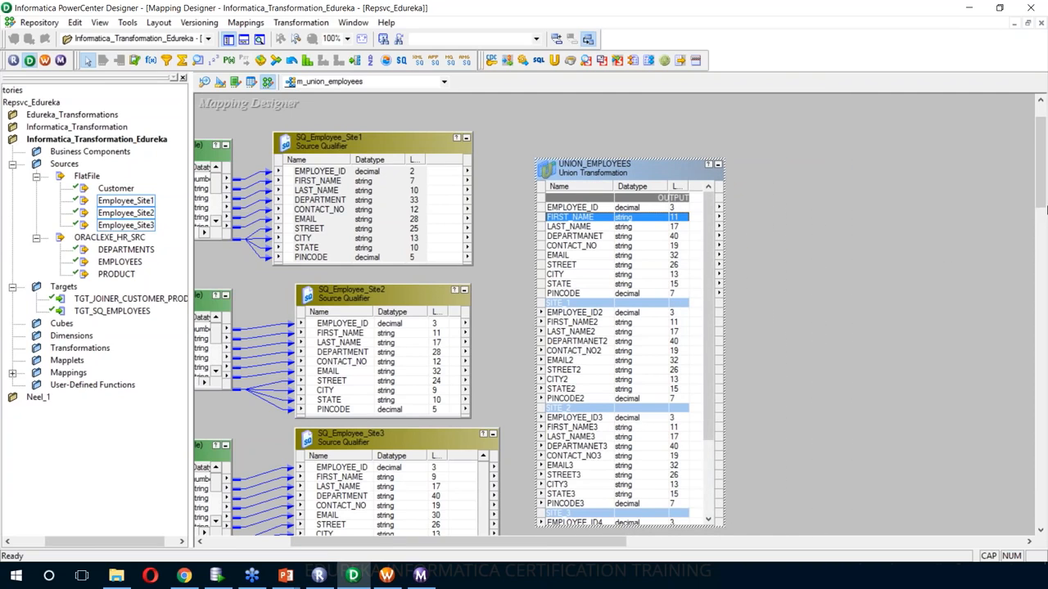
{"action": "left_click_drag", "start_coordinate": [1040, 203], "coordinate": [1041, 236]}
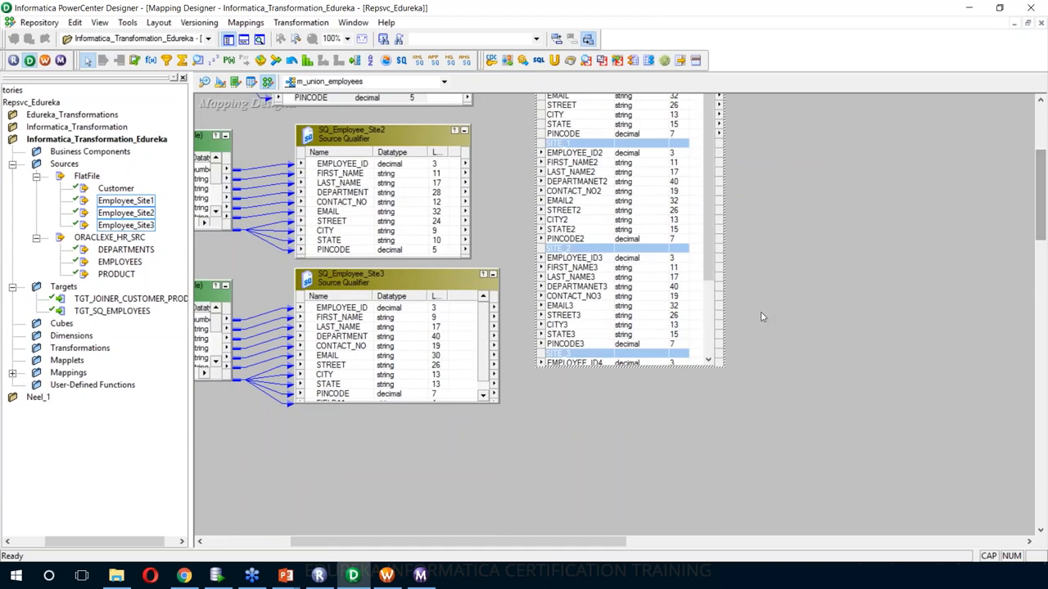
{"action": "left_click_drag", "start_coordinate": [1041, 196], "coordinate": [1041, 150]}
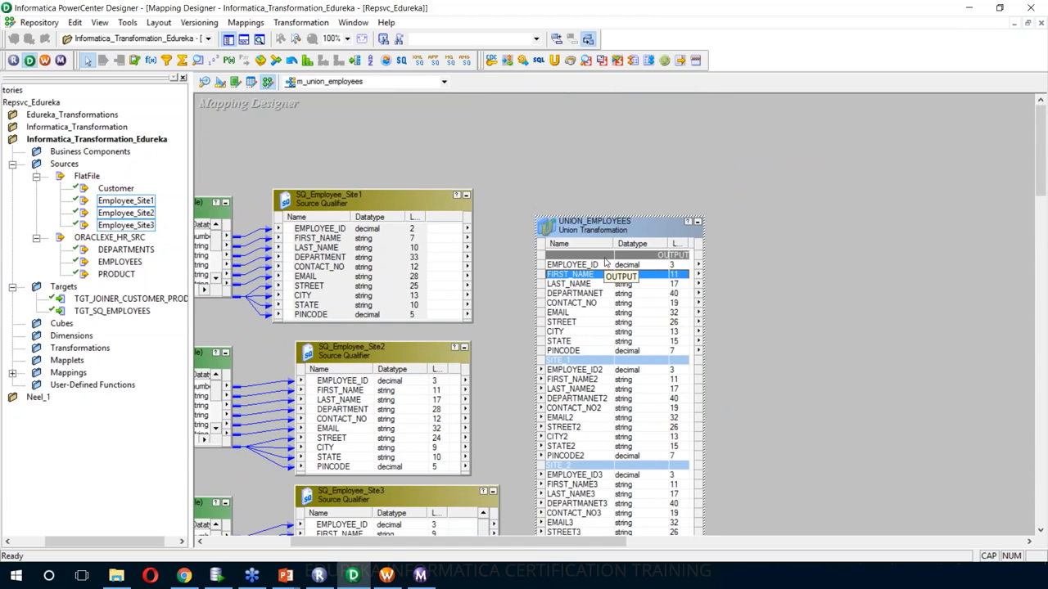
{"action": "left_click_drag", "start_coordinate": [544, 231], "coordinate": [539, 190]}
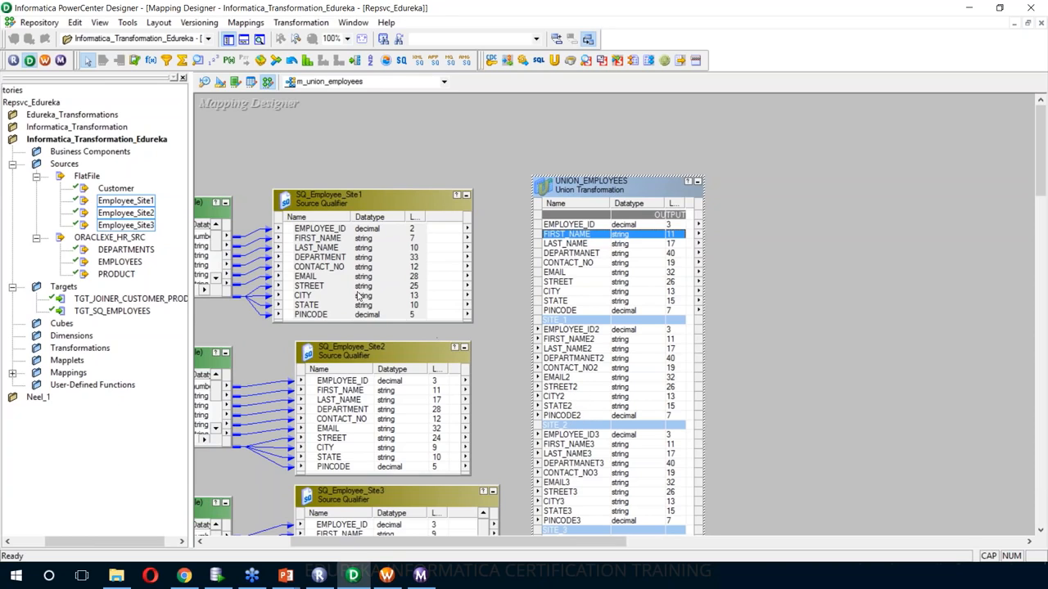
- Select all ports of each employee source qualifier and link them into its matching UNION_EMPLOYEES SITE group
{"action": "right_click", "coordinate": [335, 232]}
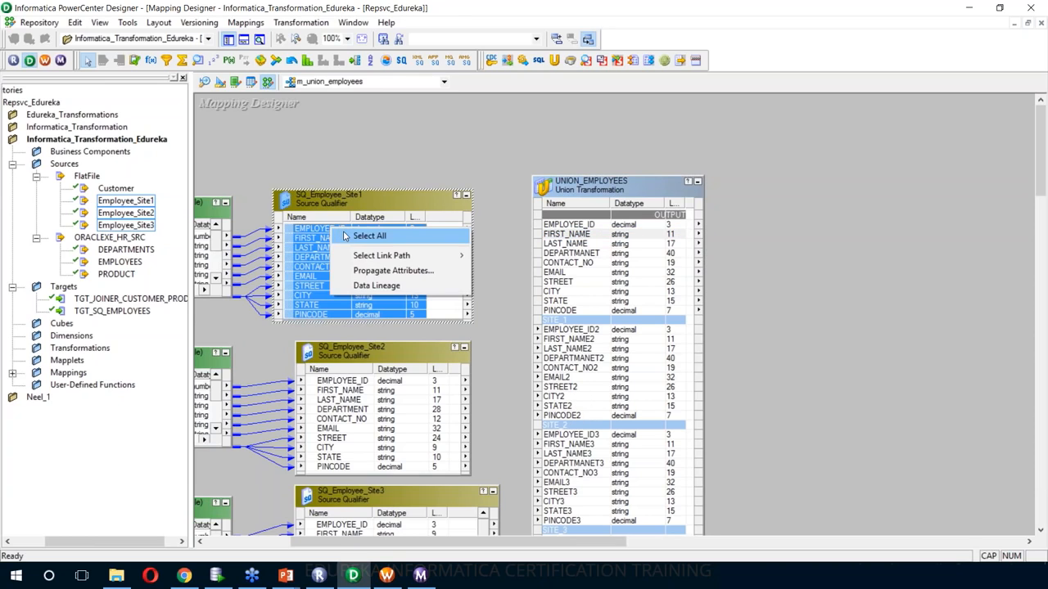
{"action": "left_click", "coordinate": [366, 236]}
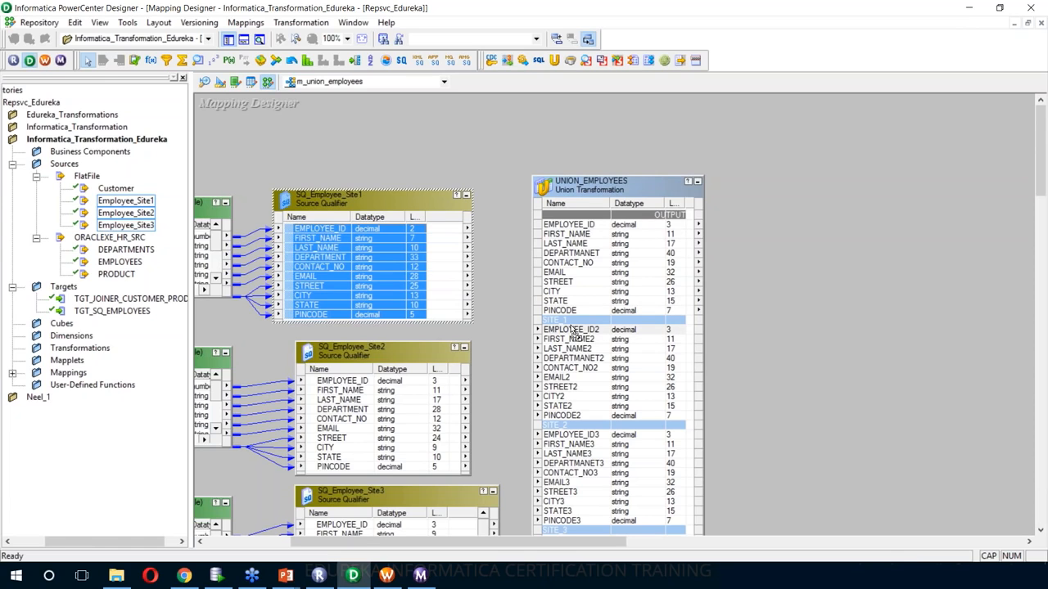
{"action": "left_click_drag", "start_coordinate": [571, 328], "coordinate": [572, 329]}
{"action": "left_click_drag", "start_coordinate": [342, 338], "coordinate": [574, 357]}
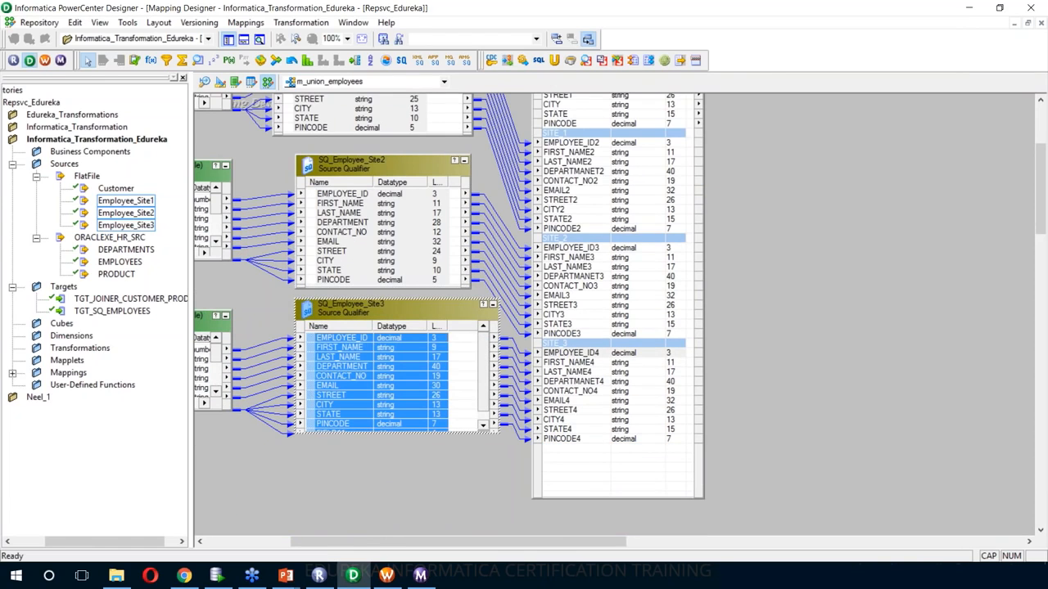
{"action": "scroll", "coordinate": [821, 394], "scroll_direction": "up", "scroll_amount": 5}
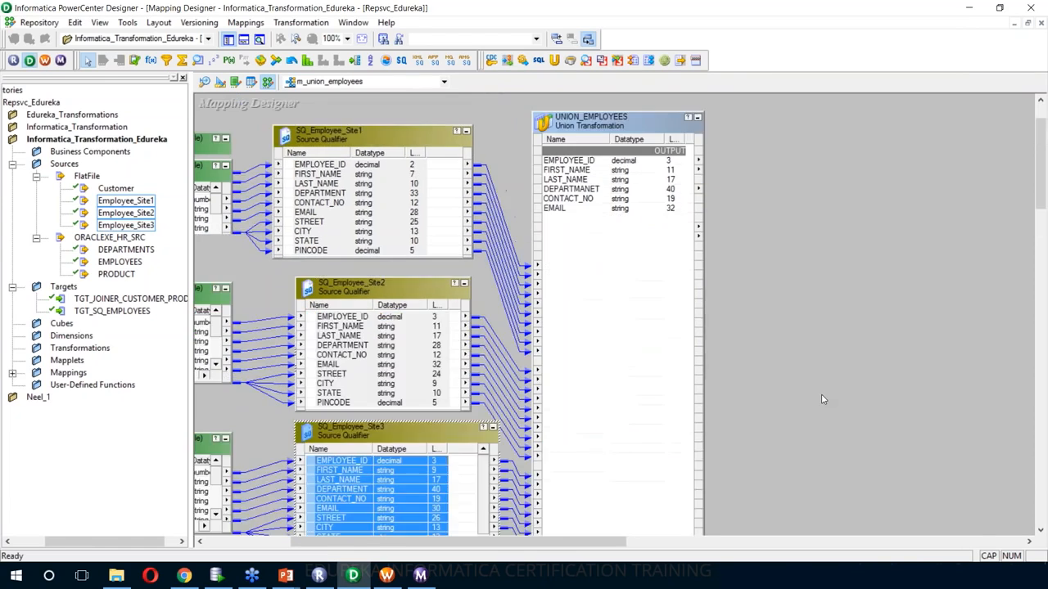
{"action": "left_click_drag", "start_coordinate": [611, 543], "coordinate": [629, 549]}
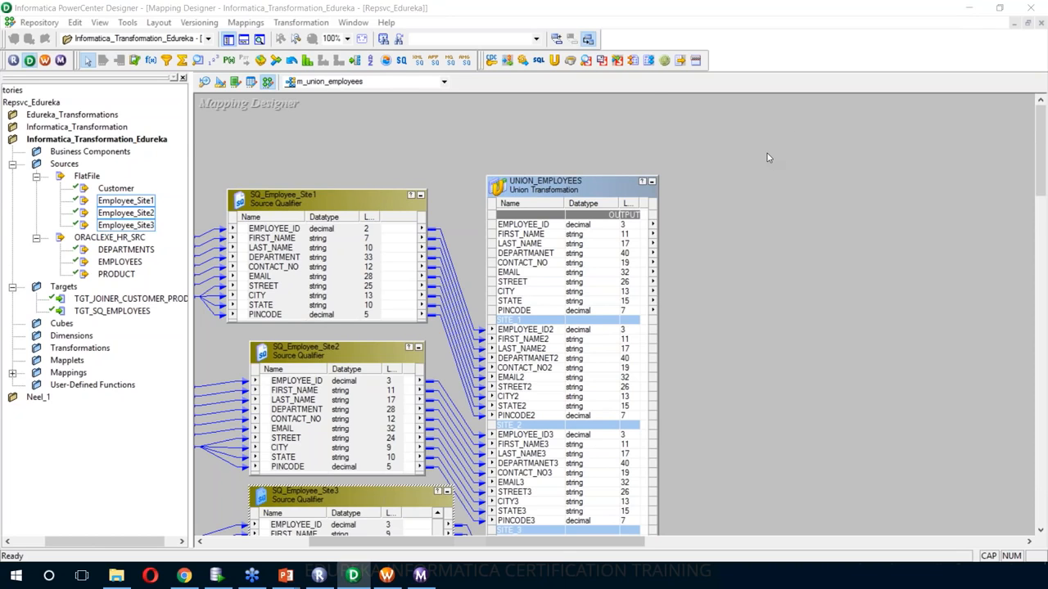
- Create the Oracle target UNION_EMPLOYEES_OUTPUT from the union's ports and switch to Target Designer
{"action": "scroll", "coordinate": [761, 155], "scroll_direction": "down", "scroll_amount": 3}
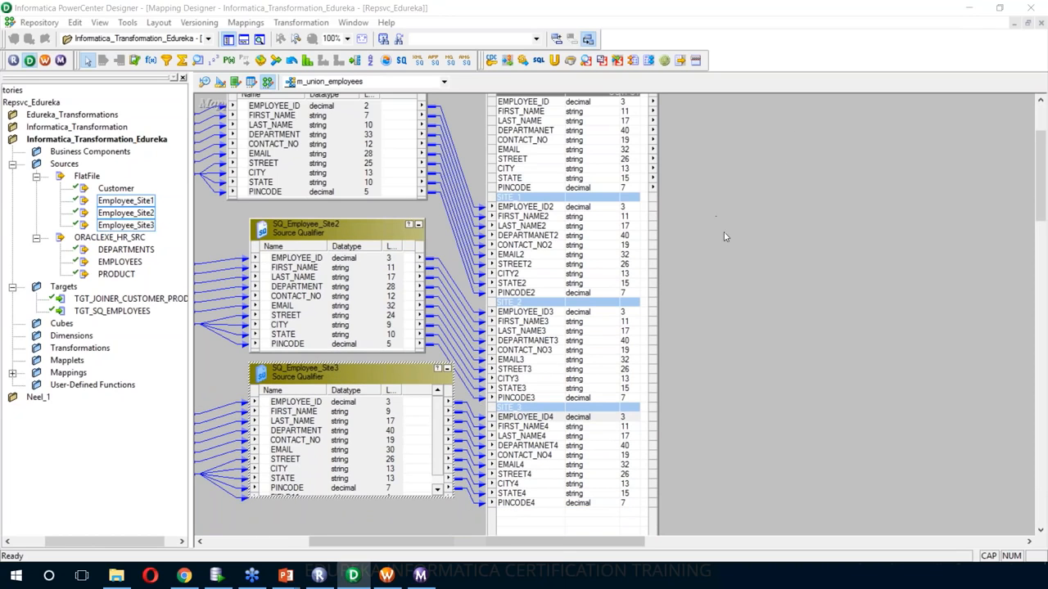
{"action": "scroll", "coordinate": [674, 202], "scroll_direction": "up", "scroll_amount": 3}
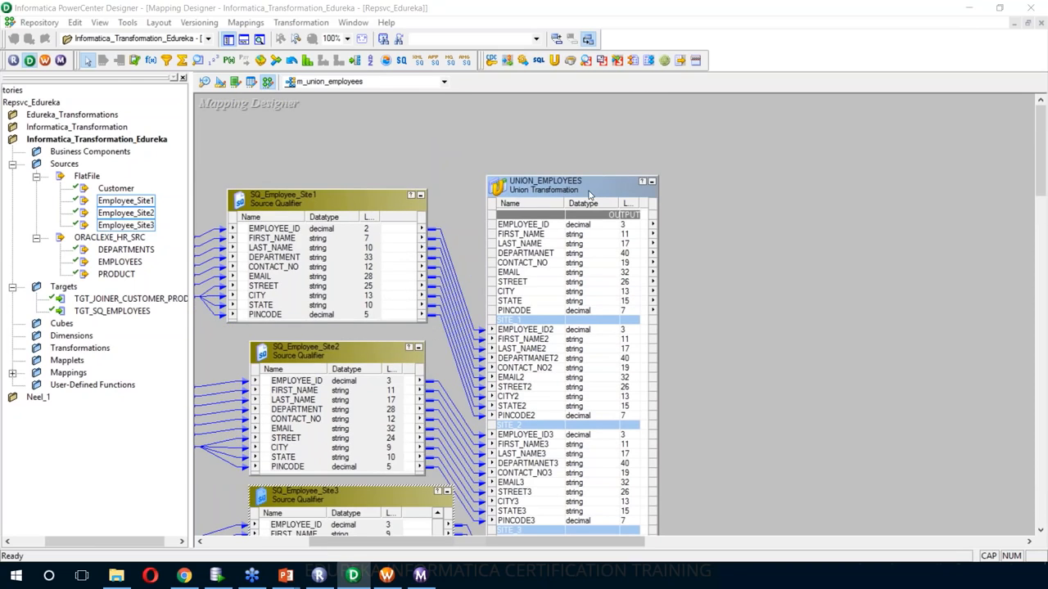
{"action": "right_click", "coordinate": [589, 191]}
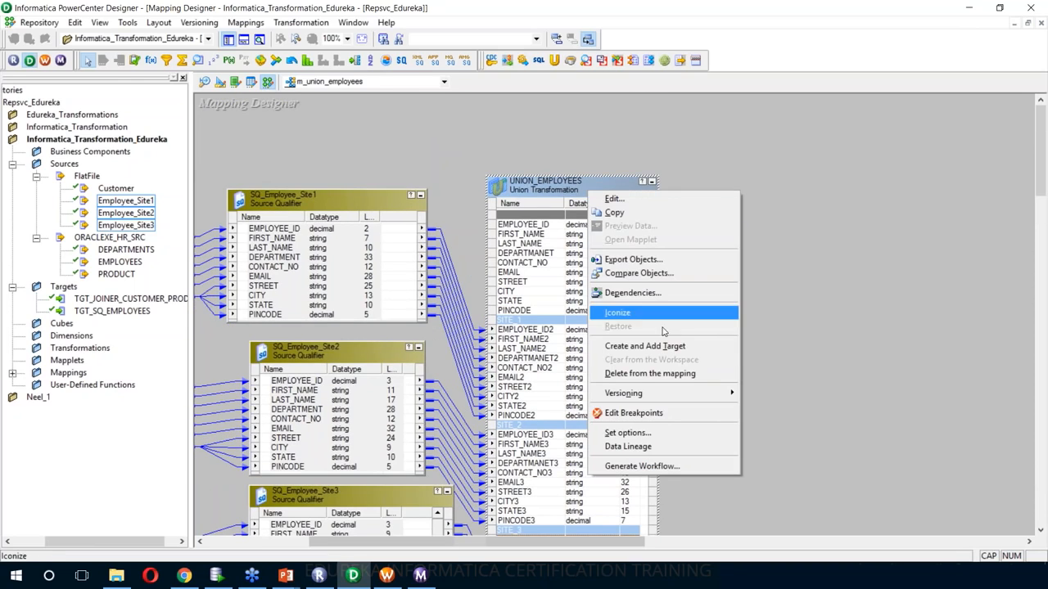
{"action": "left_click", "coordinate": [660, 348]}
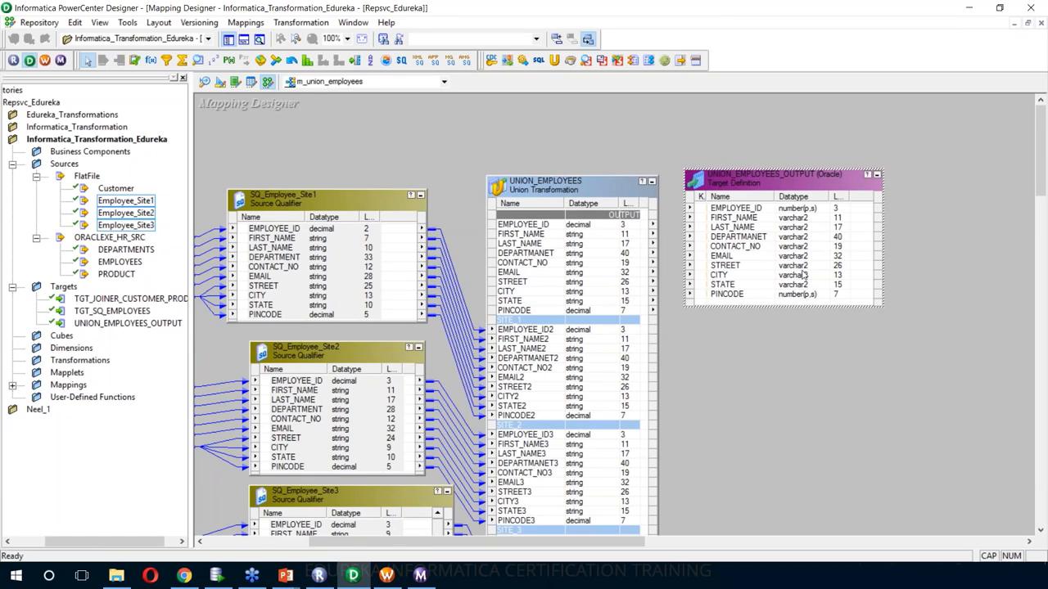
{"action": "left_click", "coordinate": [221, 84]}
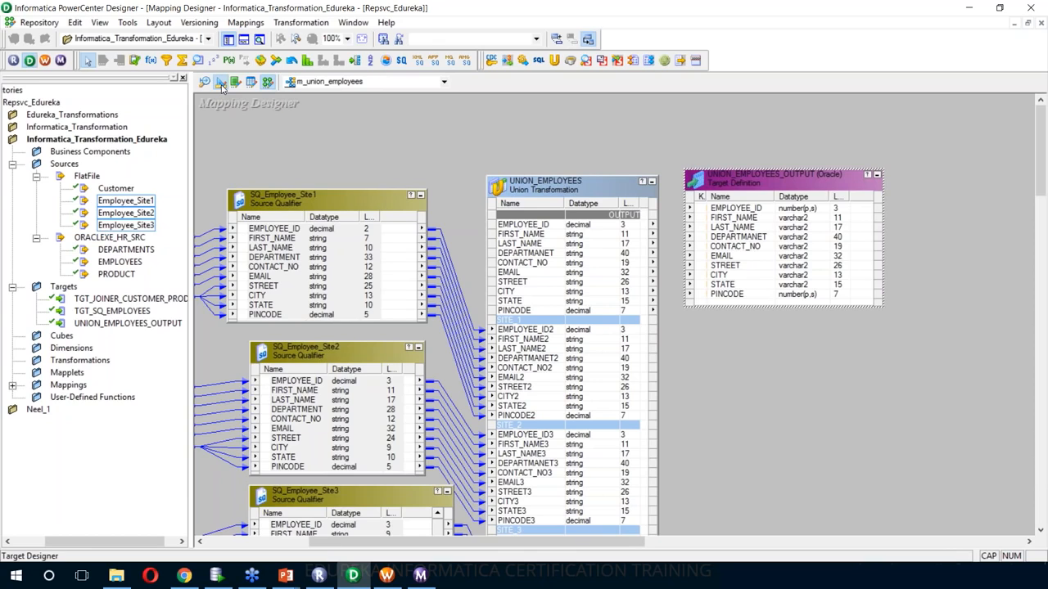
{"action": "right_click", "coordinate": [303, 187]}
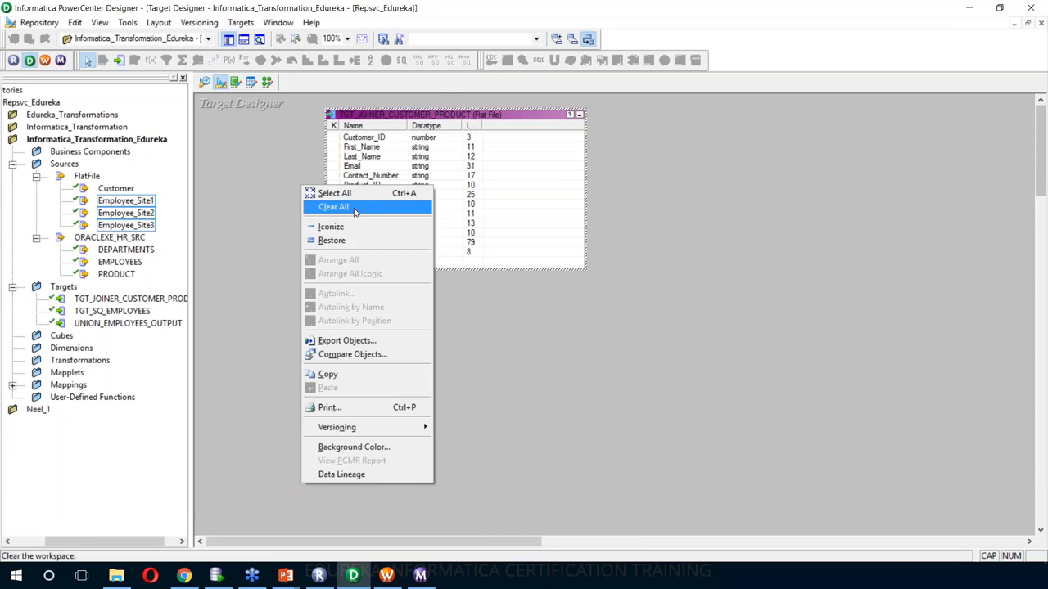
- Clear the Target Designer workspace and place UNION_EMPLOYEES_OUTPUT on it
{"action": "left_click", "coordinate": [355, 208]}
{"action": "left_click", "coordinate": [127, 324]}
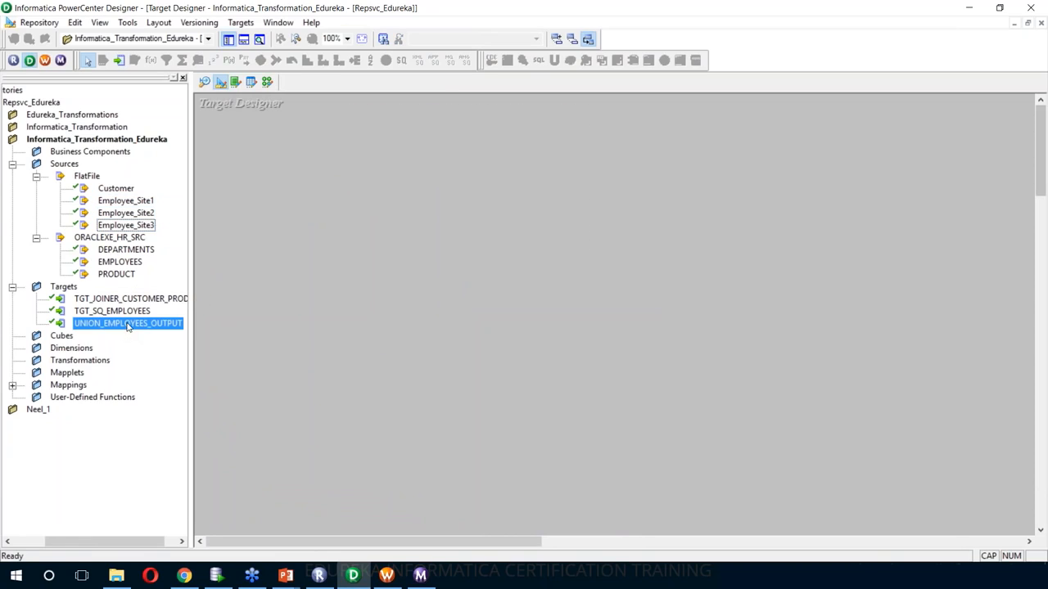
{"action": "left_click_drag", "start_coordinate": [127, 324], "coordinate": [307, 168]}
- Generate and execute the create-table SQL for UNION_EMPLOYEES_OUTPUT on ORACLEXE_HR_TGT, overwriting MKTABLES.SQL
{"action": "left_click", "coordinate": [241, 22]}
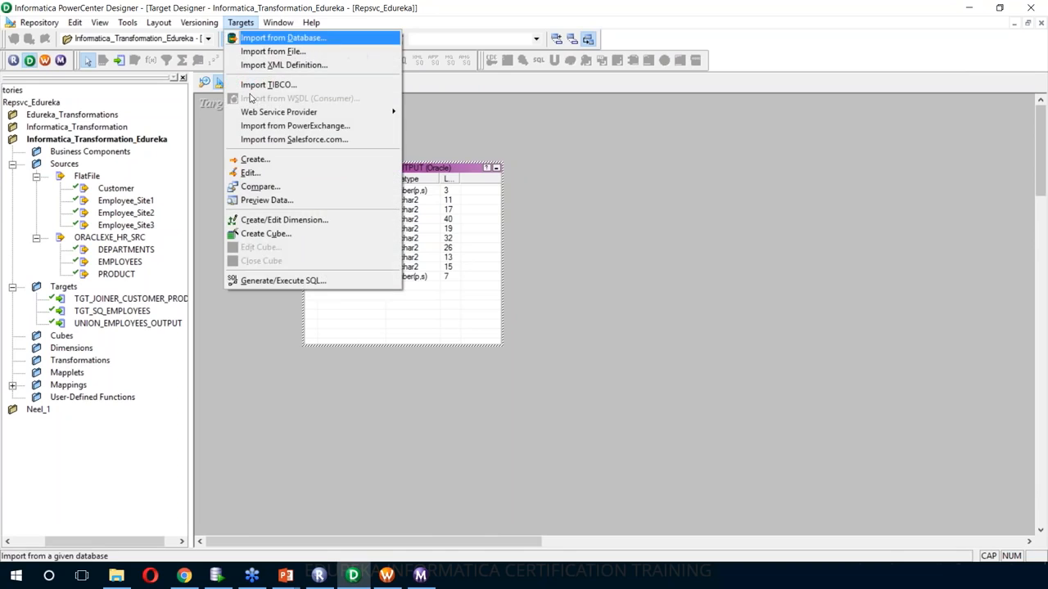
{"action": "left_click", "coordinate": [282, 282]}
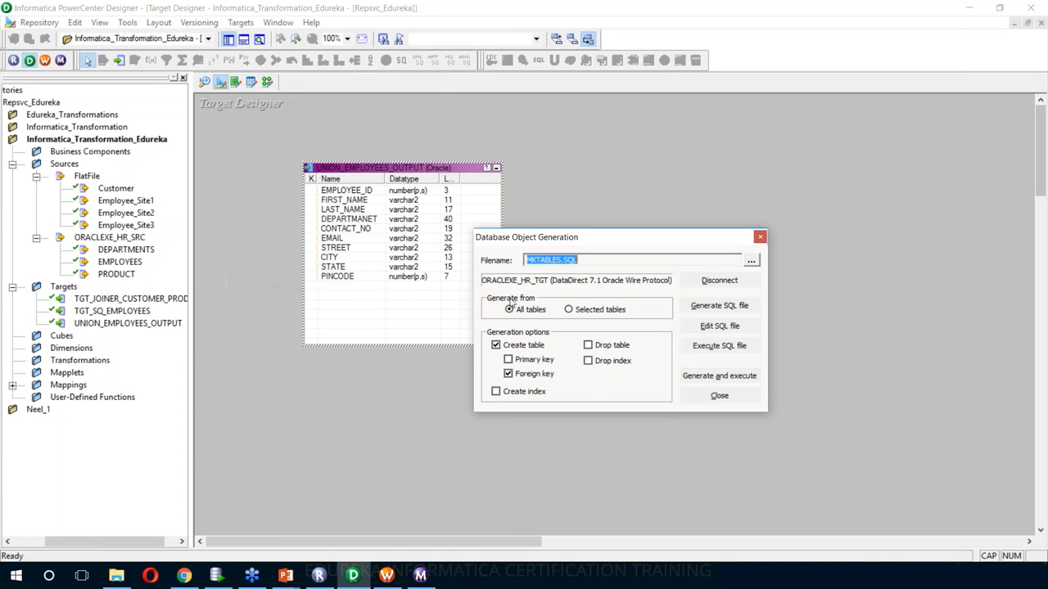
{"action": "left_click", "coordinate": [689, 284]}
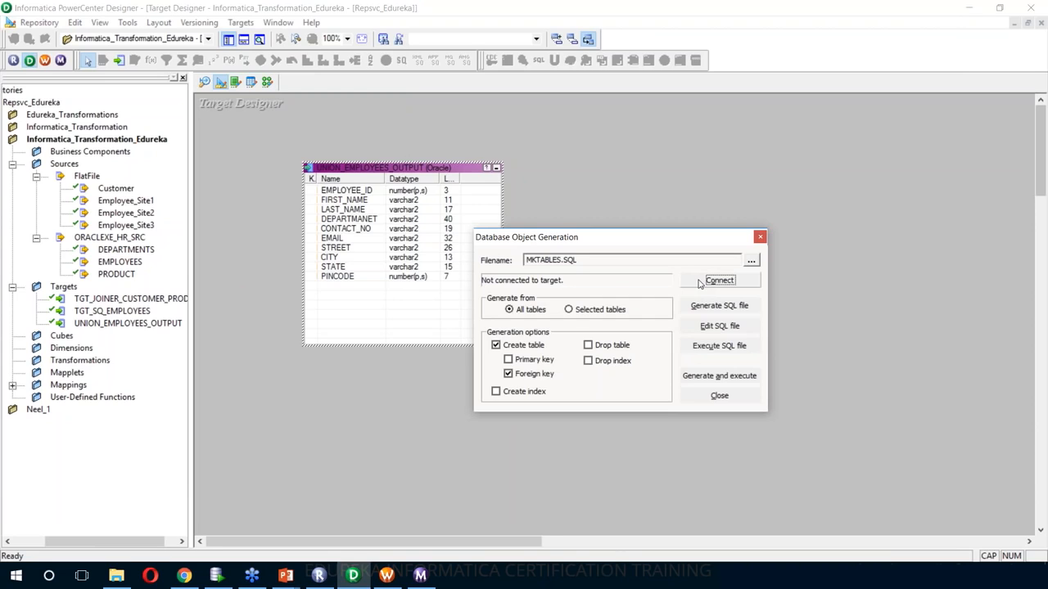
{"action": "left_click", "coordinate": [714, 376]}
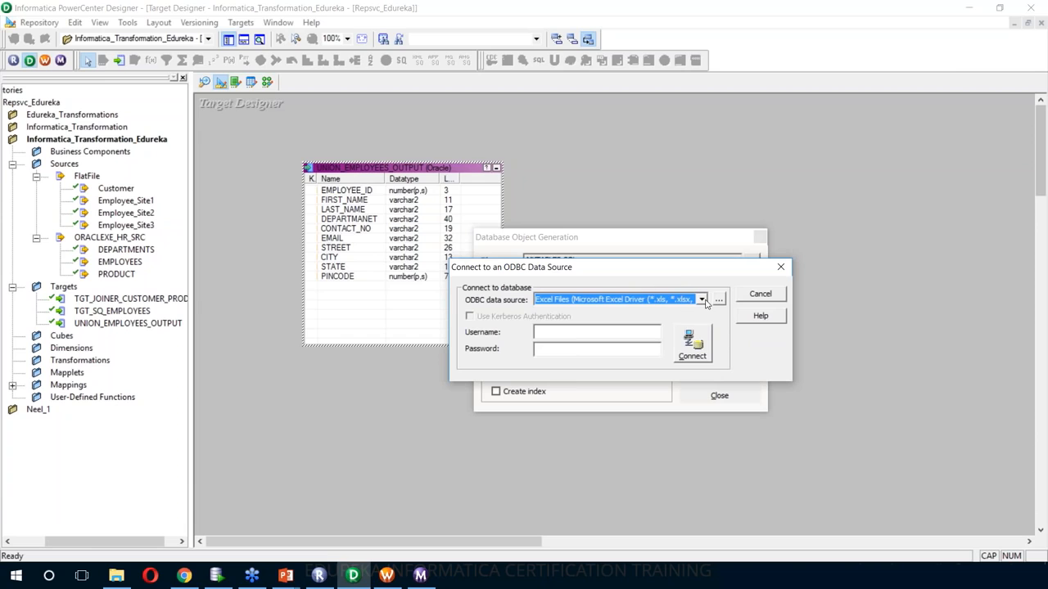
{"action": "left_click", "coordinate": [702, 300]}
{"action": "left_click", "coordinate": [614, 316]}
{"action": "left_click", "coordinate": [596, 331]}
{"action": "type", "text": "HR_TGT"}
{"action": "key", "text": "Tab"}
{"action": "type", "text": "******"}
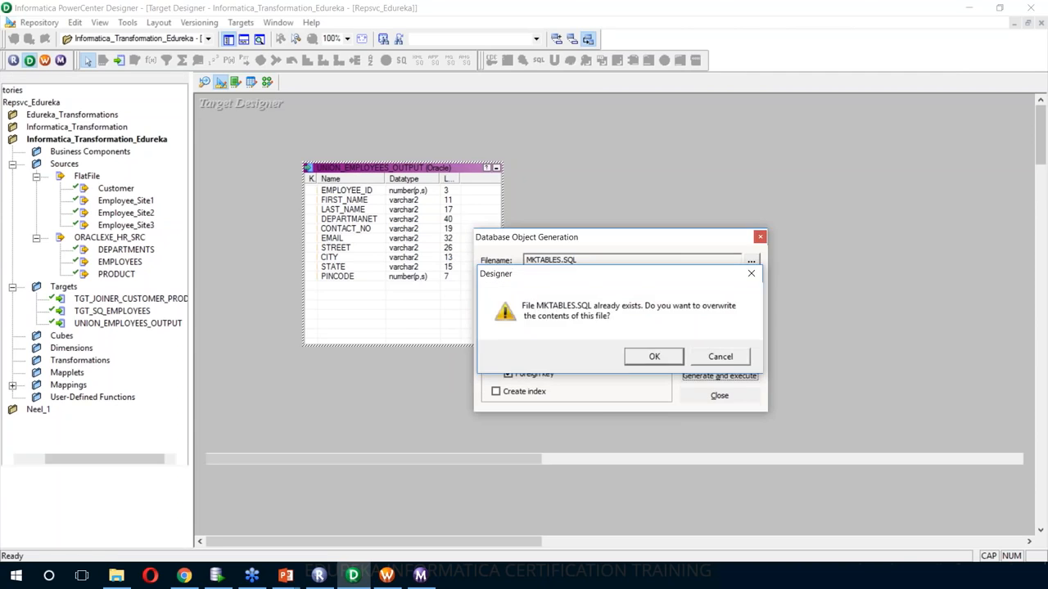
{"action": "left_click", "coordinate": [655, 357]}
- Return to the Mapping Designer showing m_union_employees
{"action": "scroll", "coordinate": [218, 508], "scroll_direction": "up", "scroll_amount": 5}
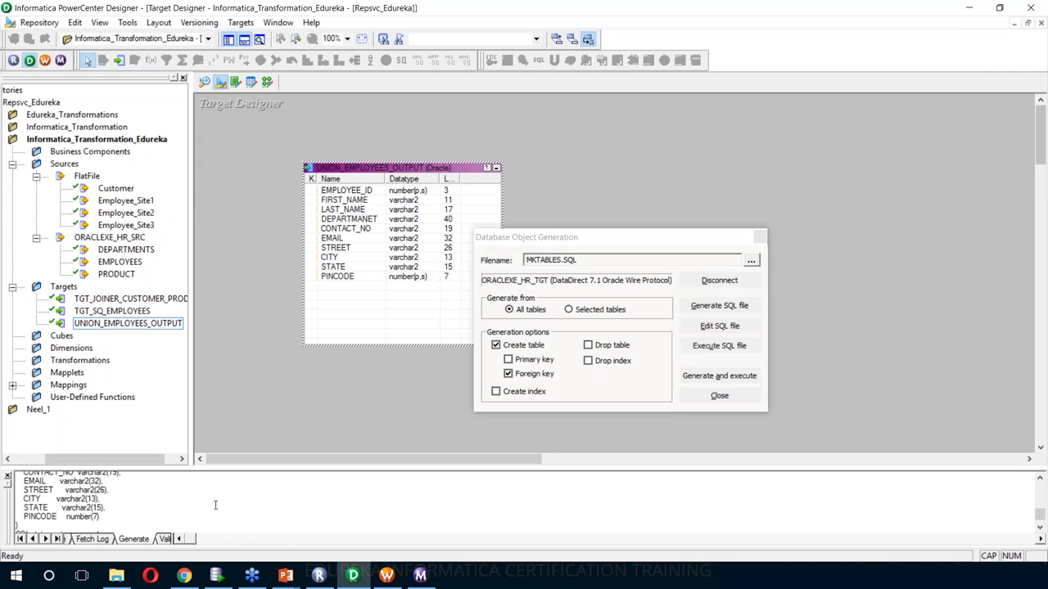
{"action": "scroll", "coordinate": [238, 505], "scroll_direction": "down", "scroll_amount": 5}
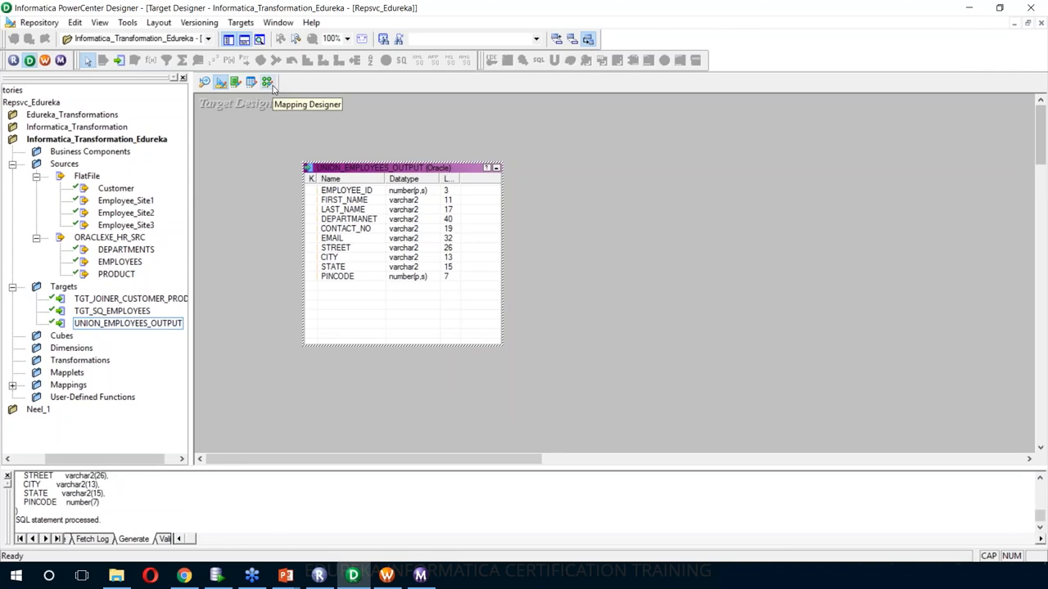
{"action": "left_click", "coordinate": [268, 82]}
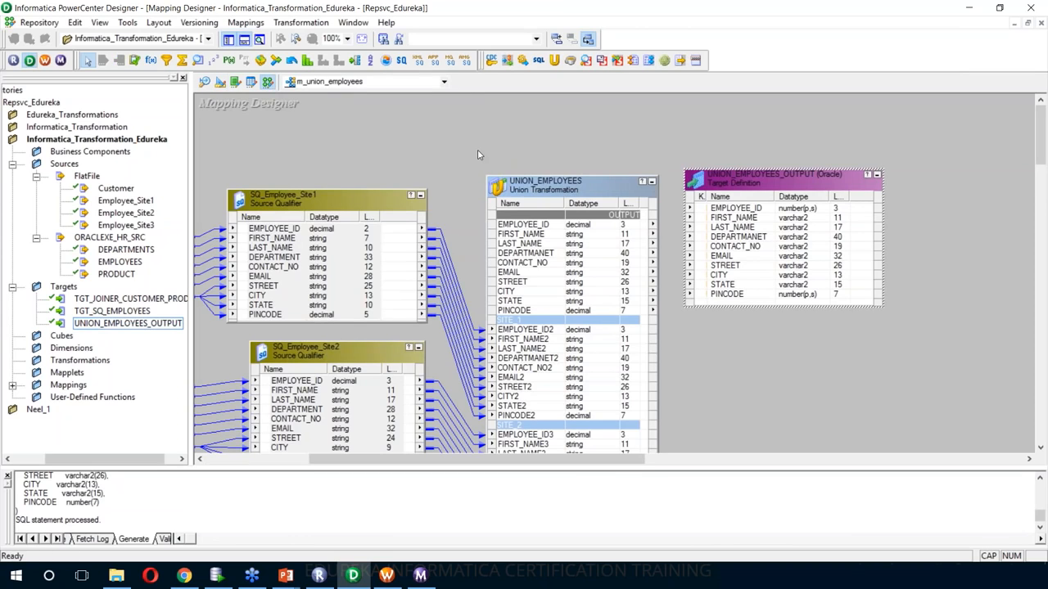
- Generate workflow wf_m_union_employees with a non-reusable session, accepting the wizard's default connections and prefixes
{"action": "right_click", "coordinate": [476, 127]}
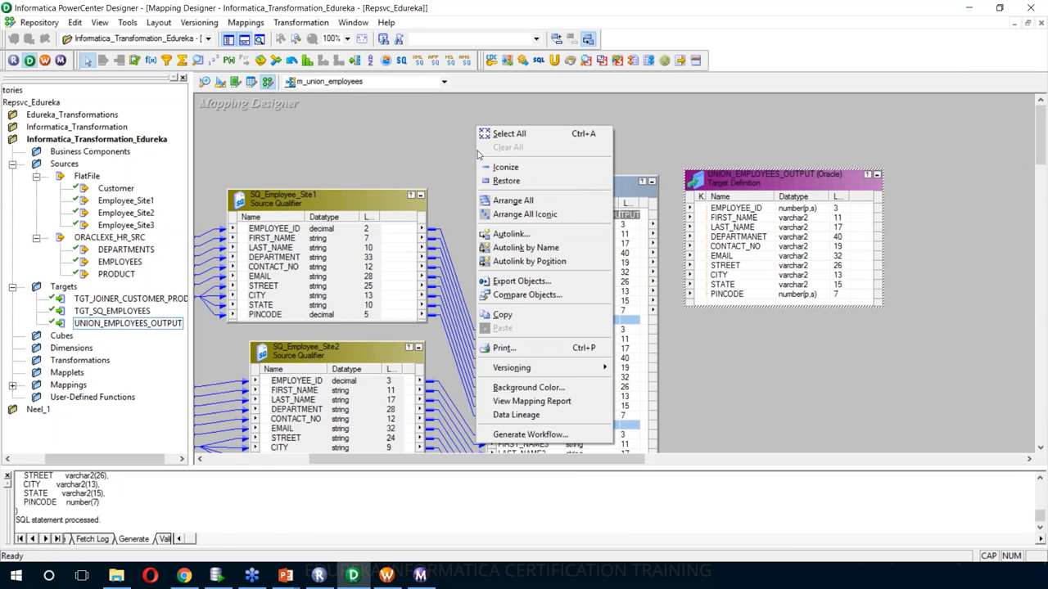
{"action": "left_click", "coordinate": [541, 436]}
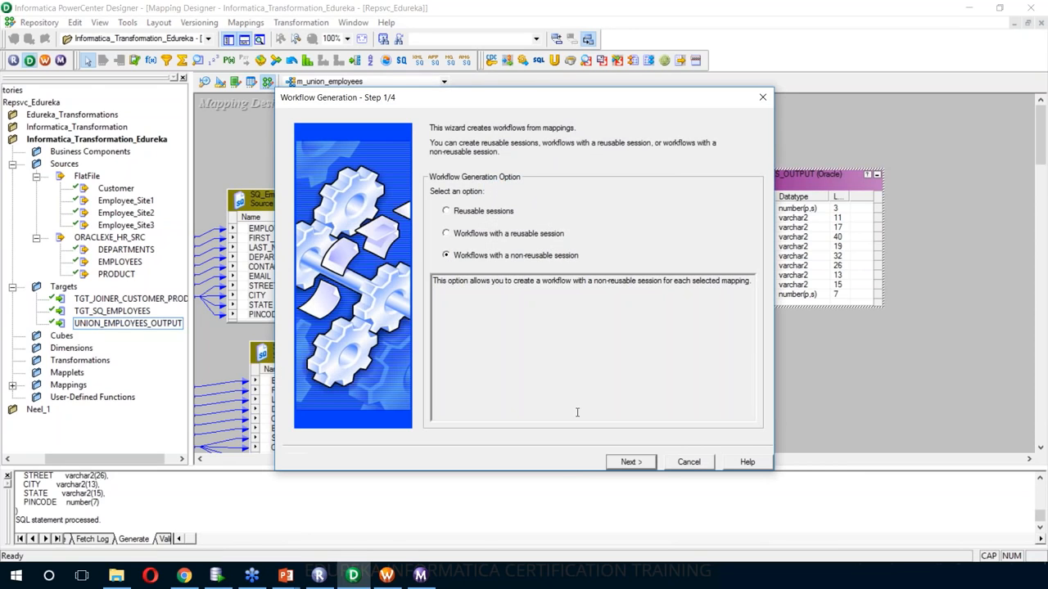
{"action": "left_click", "coordinate": [624, 462]}
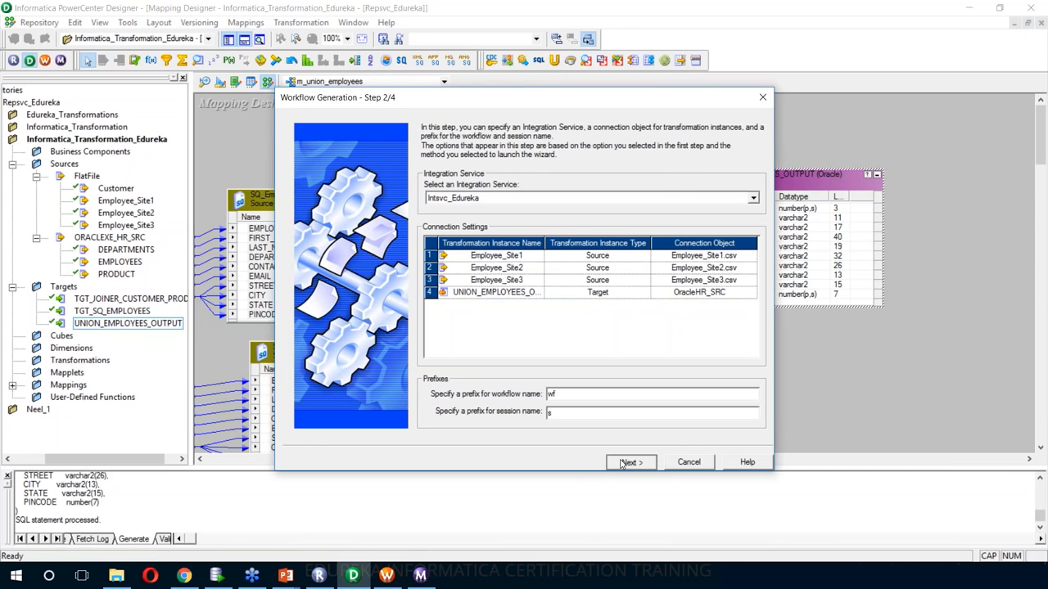
{"action": "left_click", "coordinate": [626, 463]}
{"action": "left_click", "coordinate": [627, 463]}
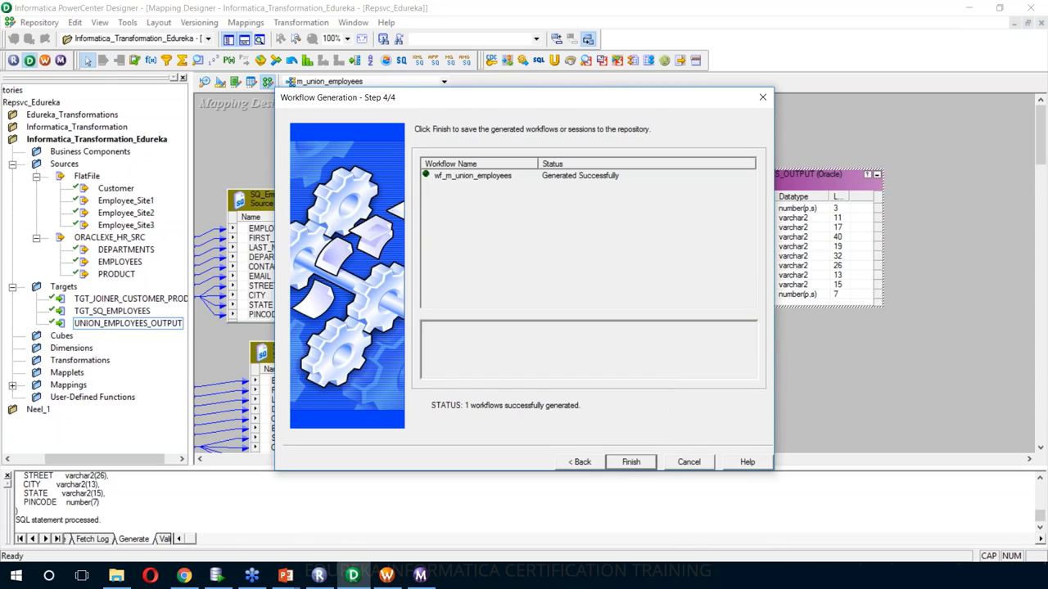
{"action": "left_click", "coordinate": [631, 461]}
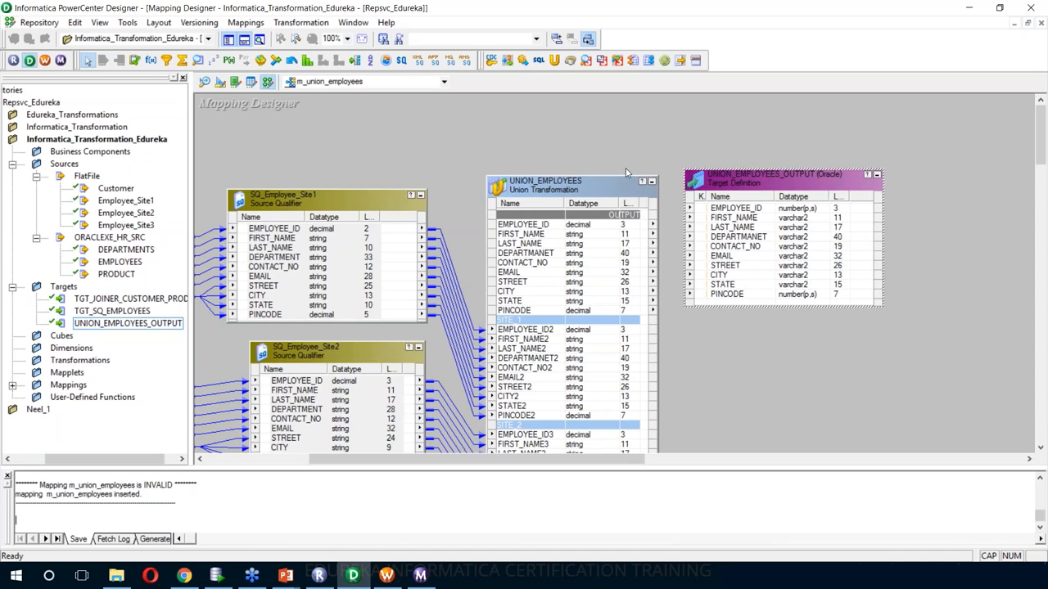
- Autolink the Union's OUTPUT group to UNION_EMPLOYEES_OUTPUT by name
{"action": "right_click", "coordinate": [642, 119]}
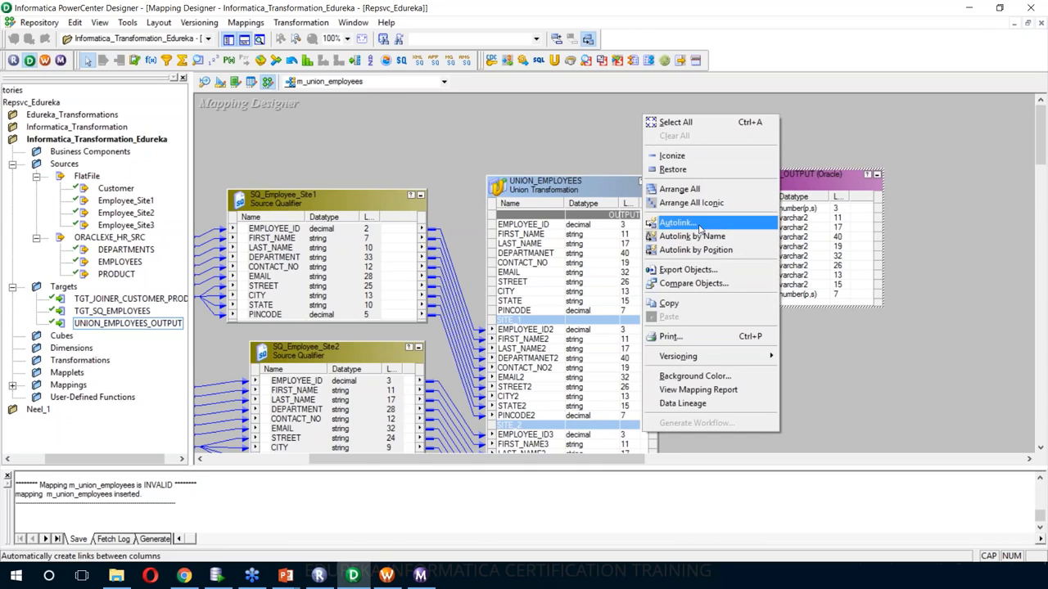
{"action": "left_click", "coordinate": [698, 226]}
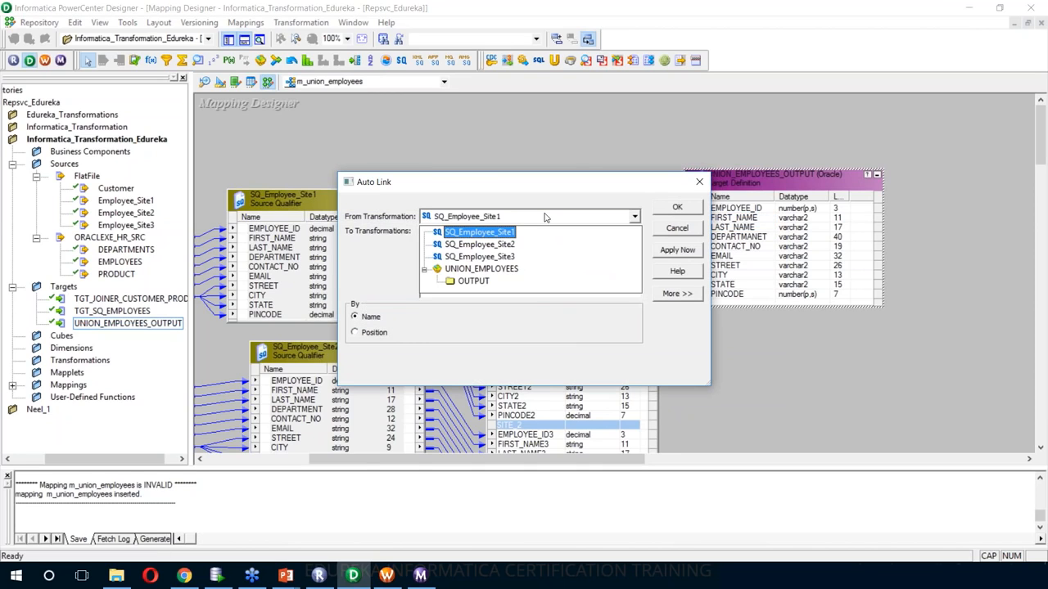
{"action": "left_click", "coordinate": [530, 244]}
{"action": "left_click", "coordinate": [528, 256]}
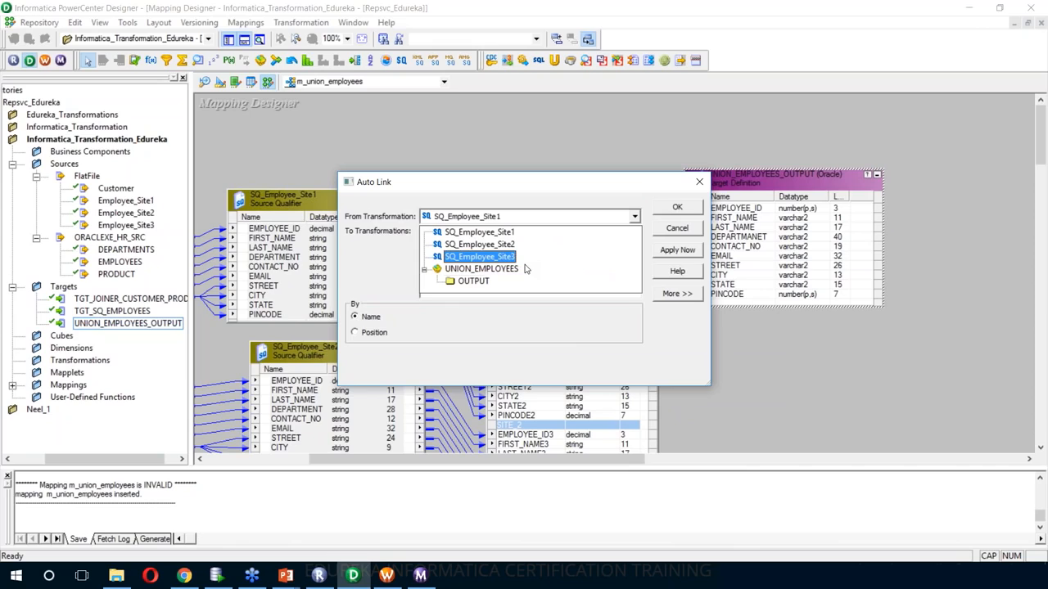
{"action": "left_click", "coordinate": [525, 269]}
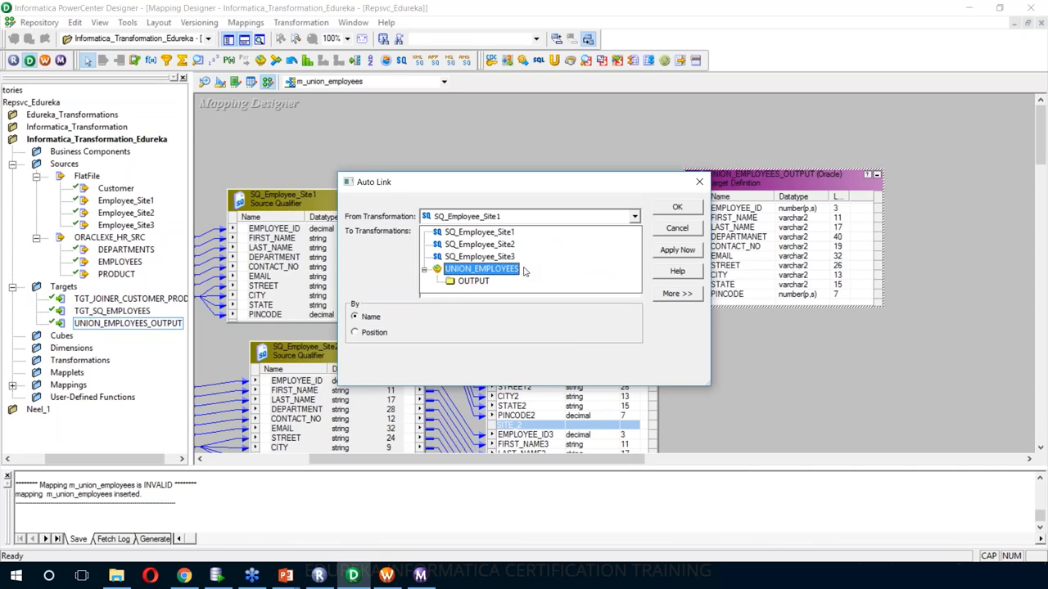
{"action": "left_click", "coordinate": [514, 282]}
{"action": "left_click", "coordinate": [514, 283]}
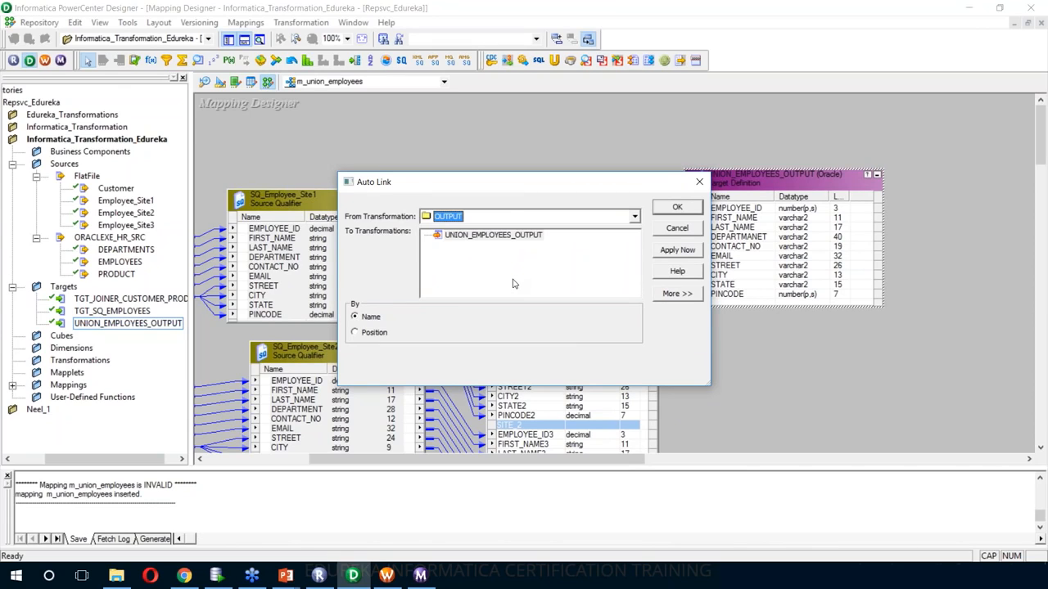
{"action": "left_click", "coordinate": [510, 236]}
{"action": "left_click", "coordinate": [684, 256]}
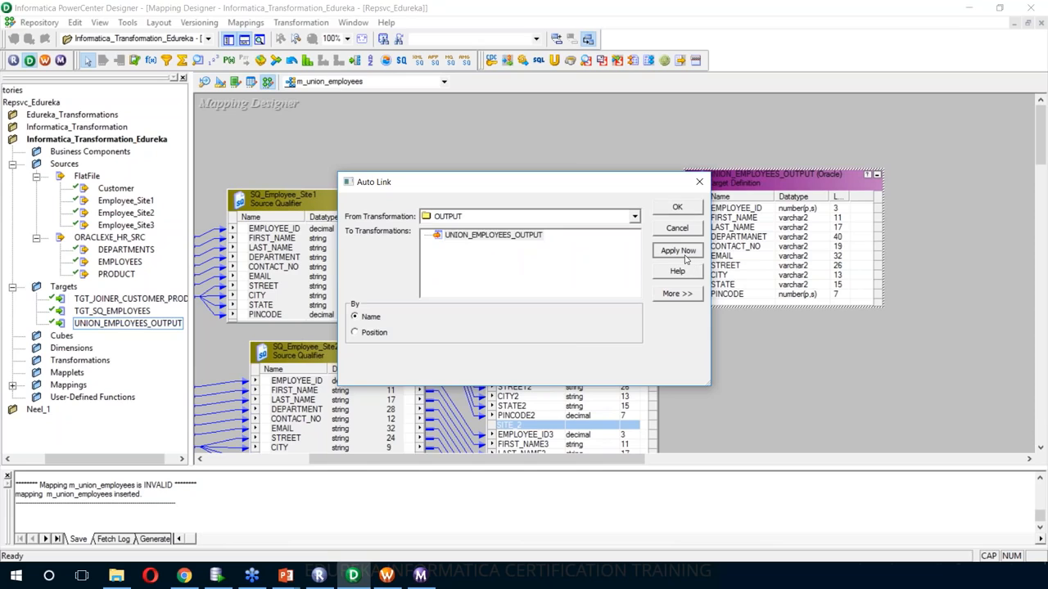
{"action": "left_click", "coordinate": [677, 208]}
- Save m_union_employees as VALID, then open and cancel the Generate Workflow wizard
{"action": "key", "text": "ctrl+s"}
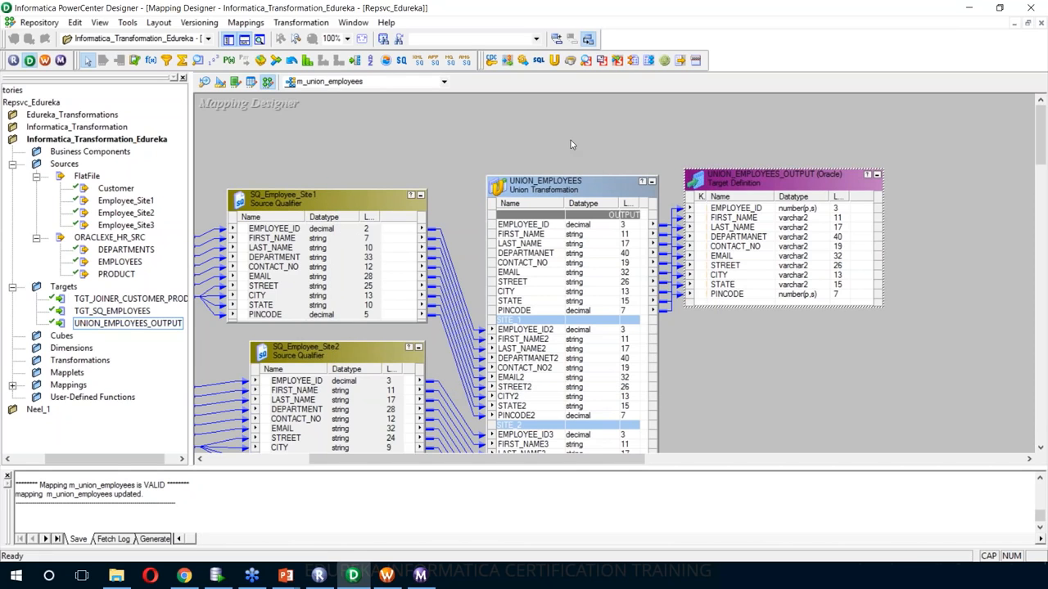
{"action": "right_click", "coordinate": [571, 141]}
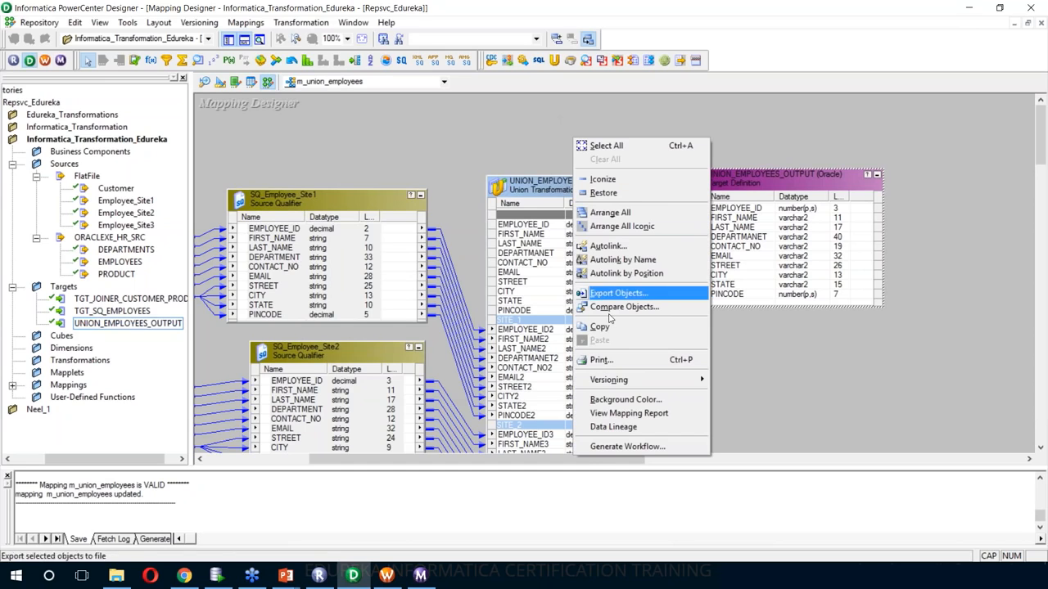
{"action": "left_click", "coordinate": [643, 448]}
{"action": "left_click", "coordinate": [690, 462]}
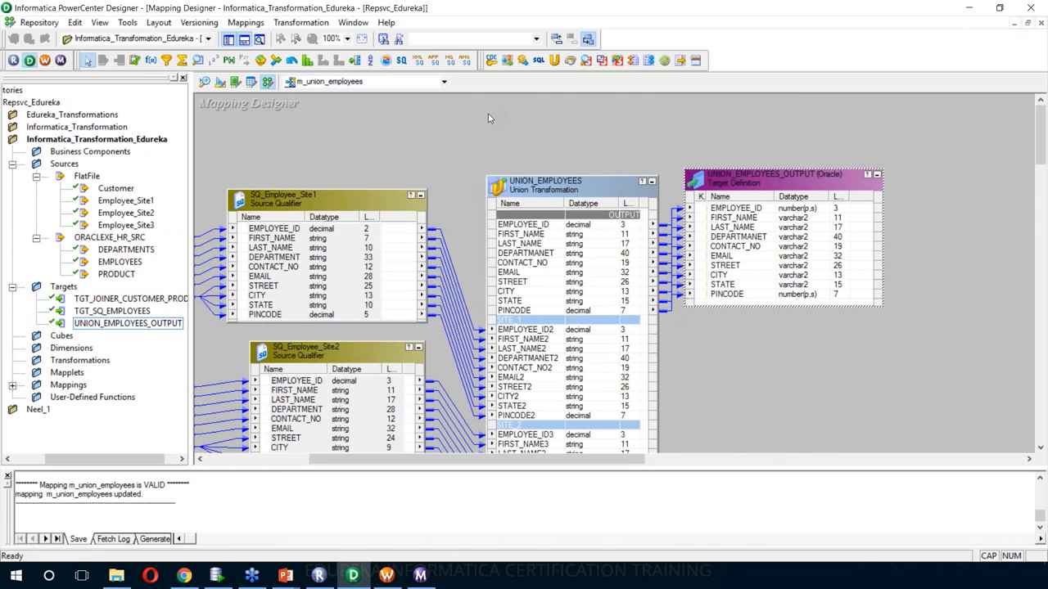
- In Workflow Manager, reconnect the Informatica_Transformation_Edureka folder and open wf_m_union_employees
{"action": "left_click", "coordinate": [386, 576]}
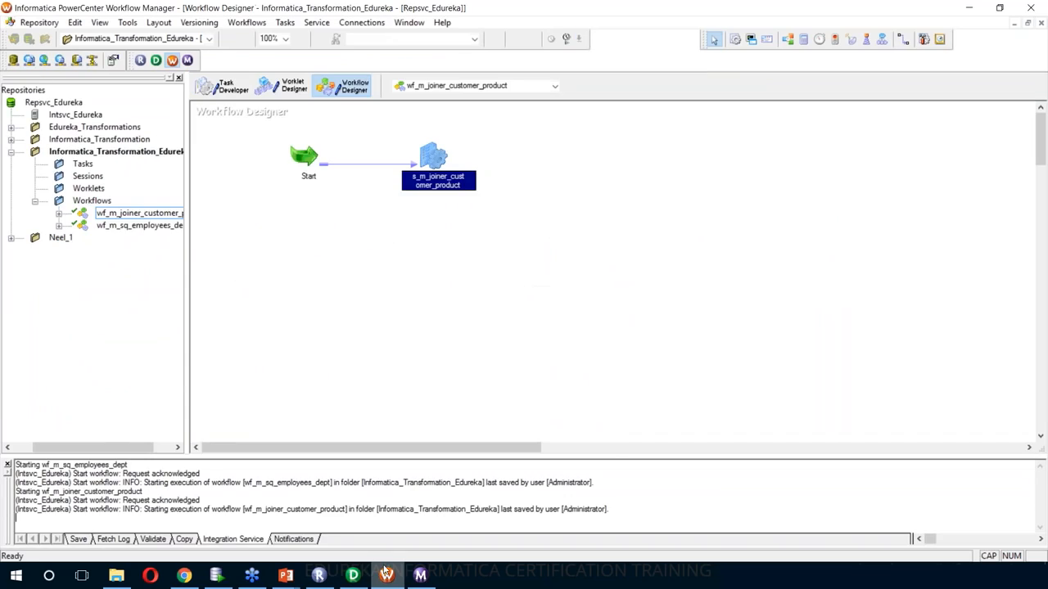
{"action": "right_click", "coordinate": [105, 157]}
{"action": "left_click", "coordinate": [137, 214]}
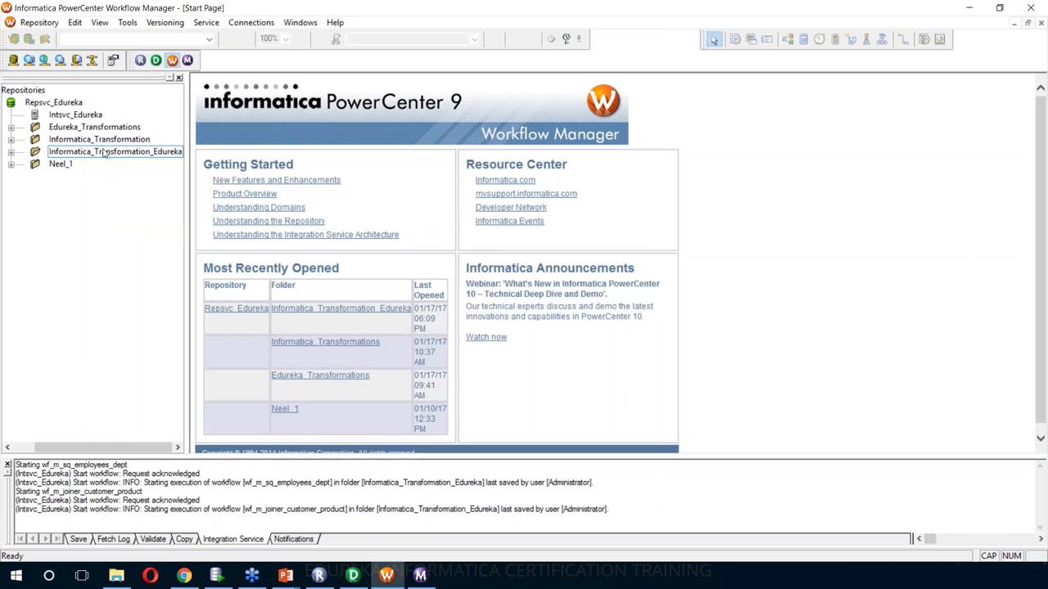
{"action": "right_click", "coordinate": [103, 152]}
{"action": "left_click", "coordinate": [134, 225]}
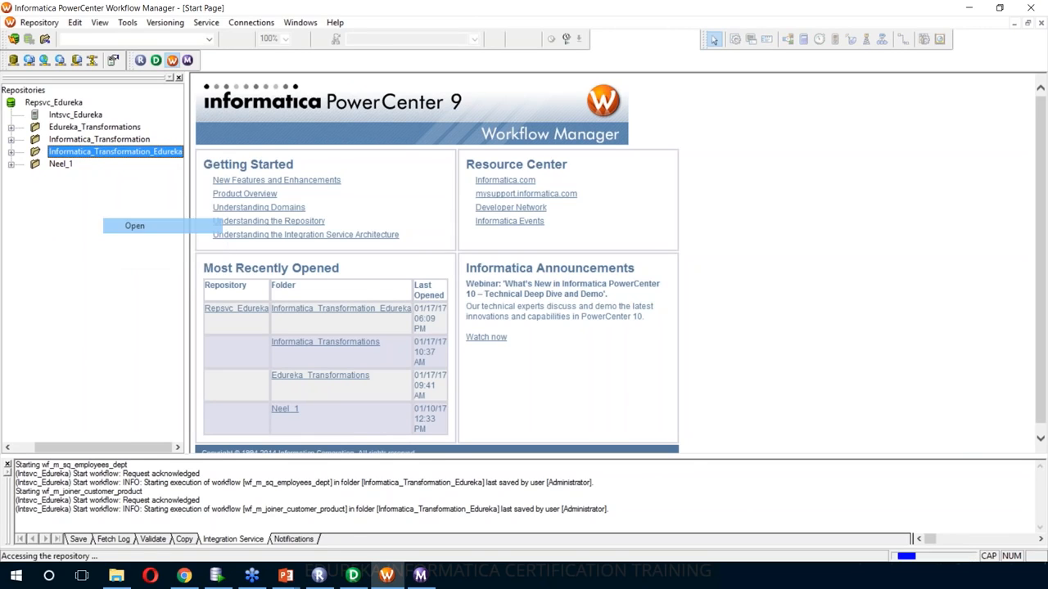
{"action": "left_click", "coordinate": [34, 201]}
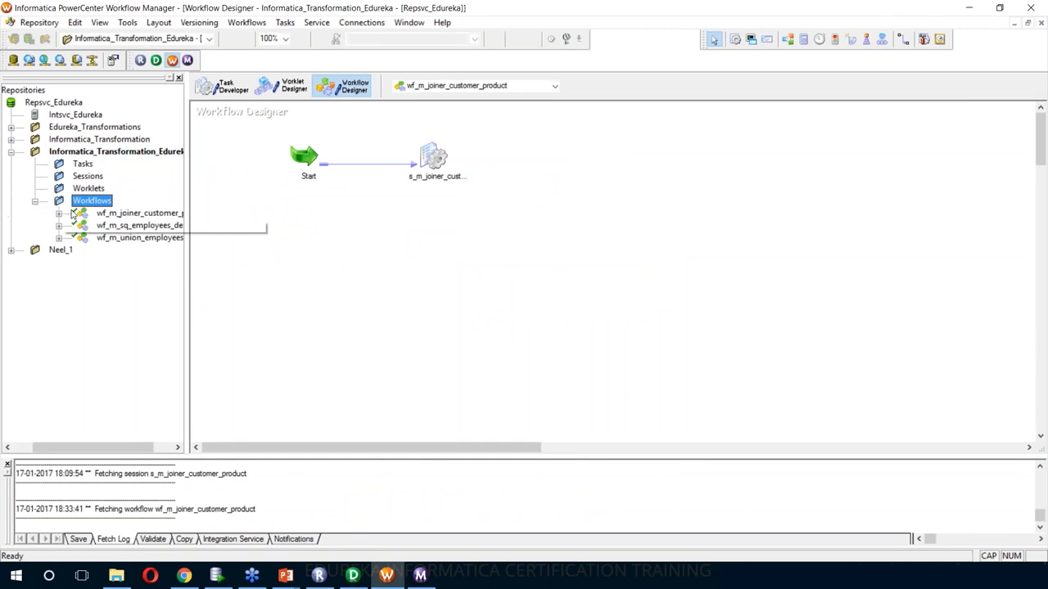
{"action": "left_click", "coordinate": [128, 243]}
{"action": "right_click", "coordinate": [127, 243]}
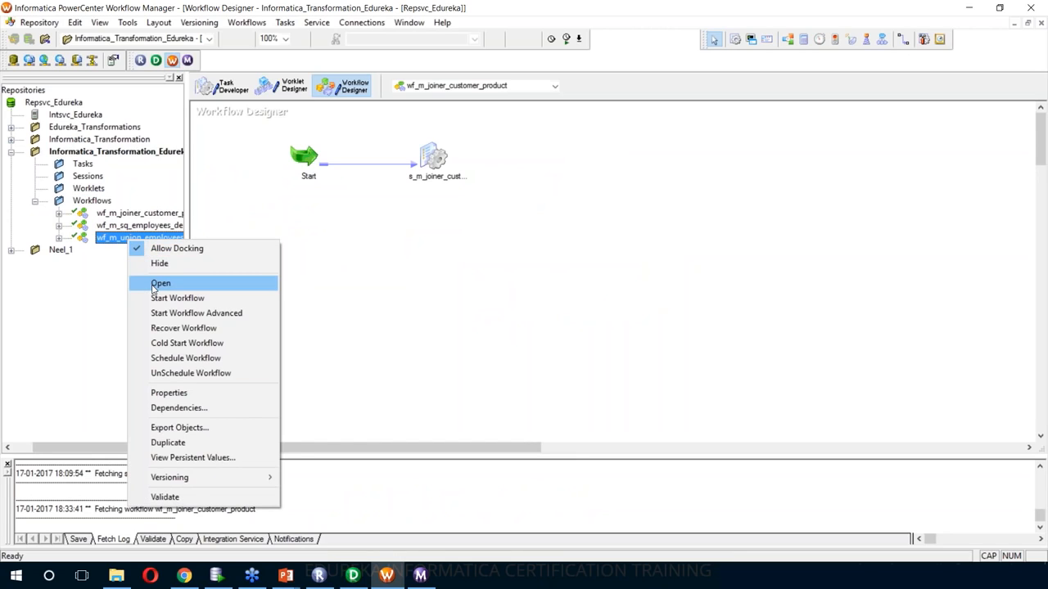
{"action": "left_click", "coordinate": [160, 283]}
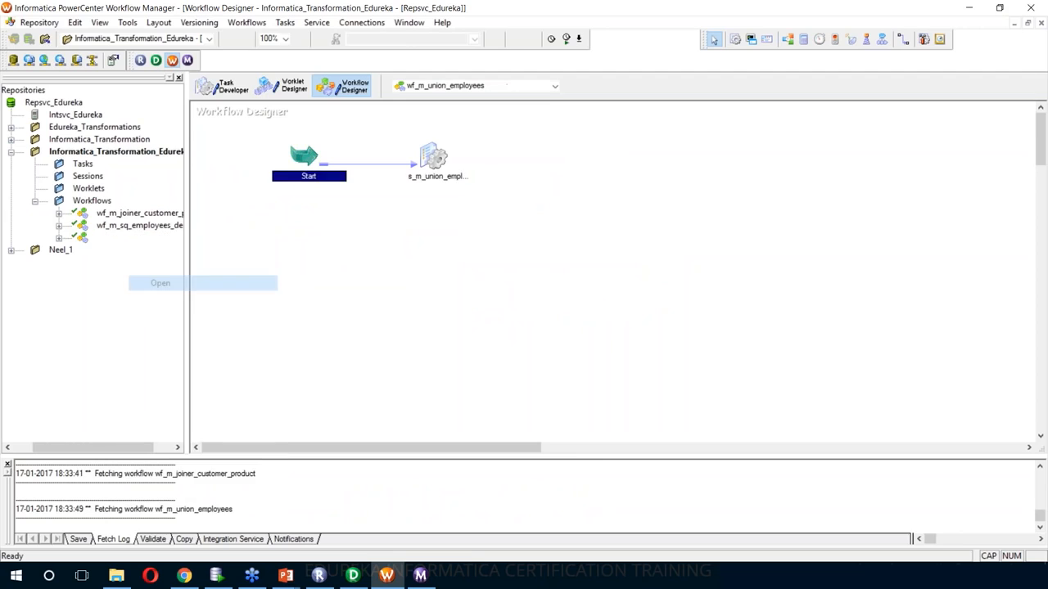
- Set the s_m_union_employees target connection to OracleHR_TGT and save the workflow
{"action": "double_click", "coordinate": [436, 162]}
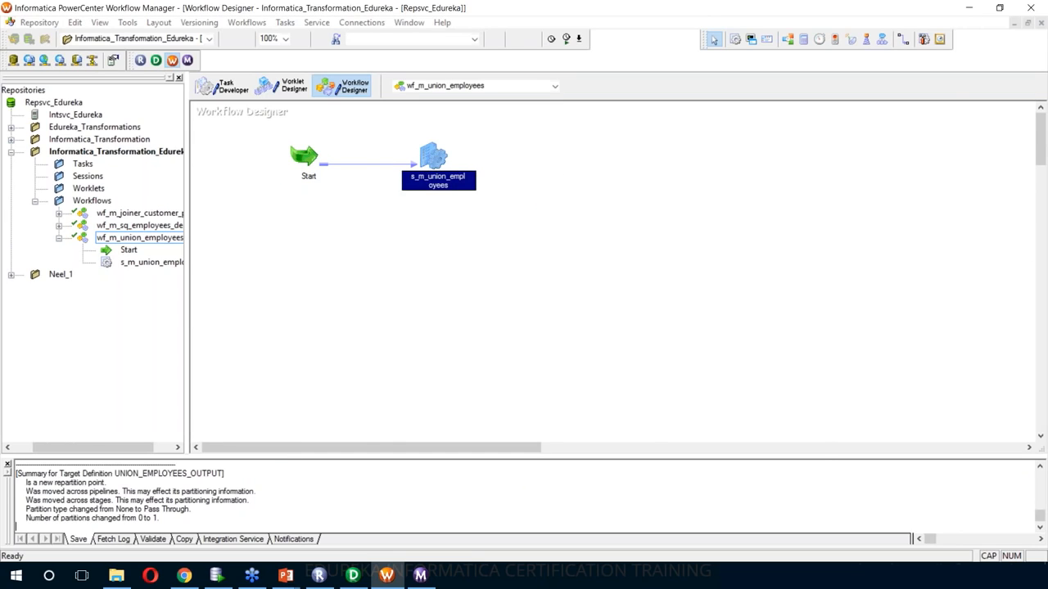
{"action": "left_click", "coordinate": [536, 148]}
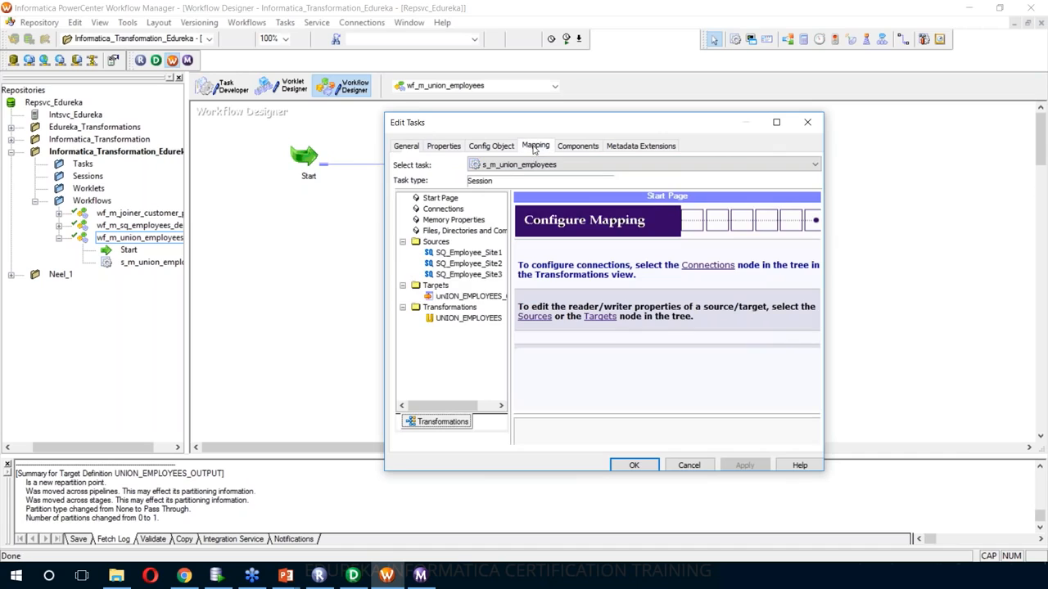
{"action": "left_click", "coordinate": [468, 253]}
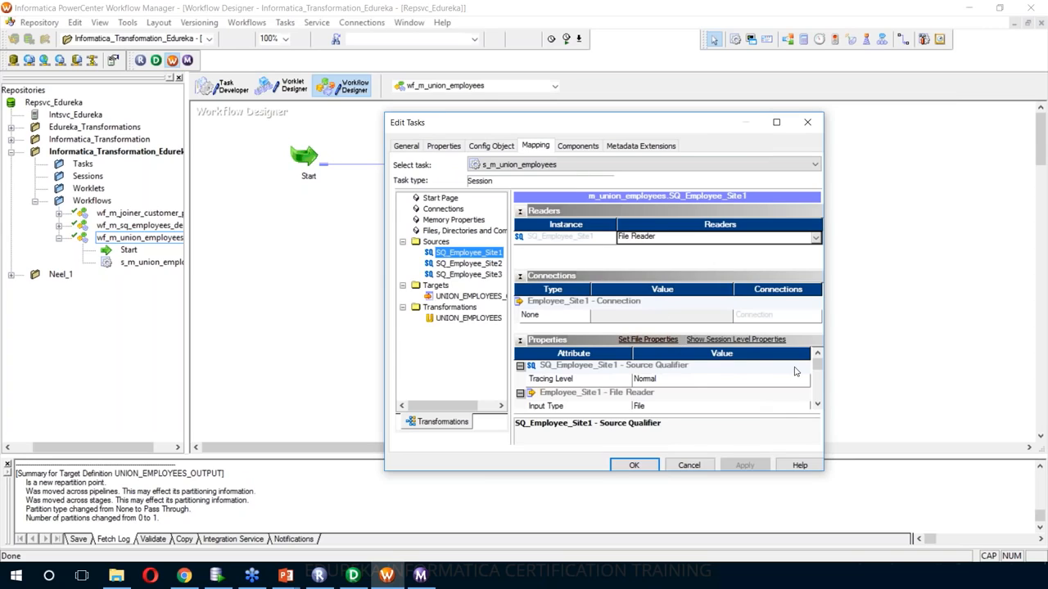
{"action": "left_click", "coordinate": [818, 382]}
{"action": "left_click", "coordinate": [817, 381]}
{"action": "left_click", "coordinate": [468, 295]}
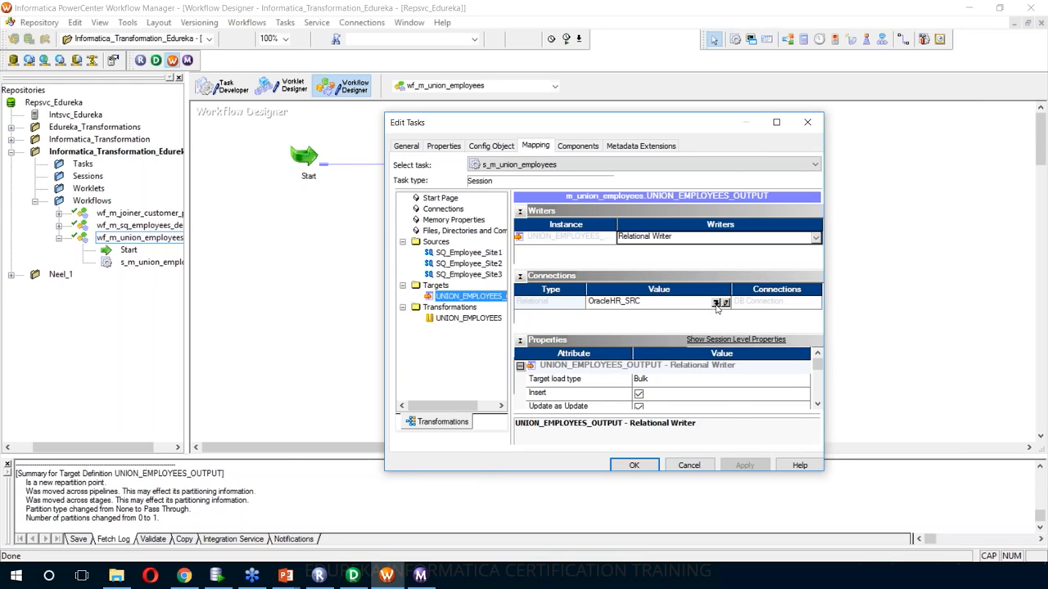
{"action": "left_click", "coordinate": [715, 303]}
{"action": "left_click", "coordinate": [573, 305]}
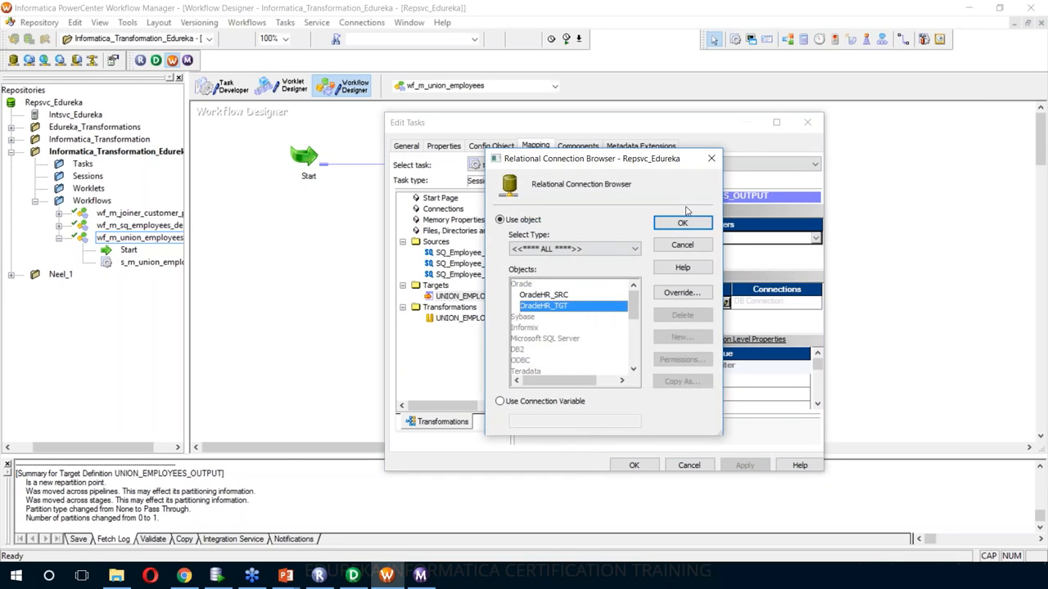
{"action": "left_click", "coordinate": [692, 222]}
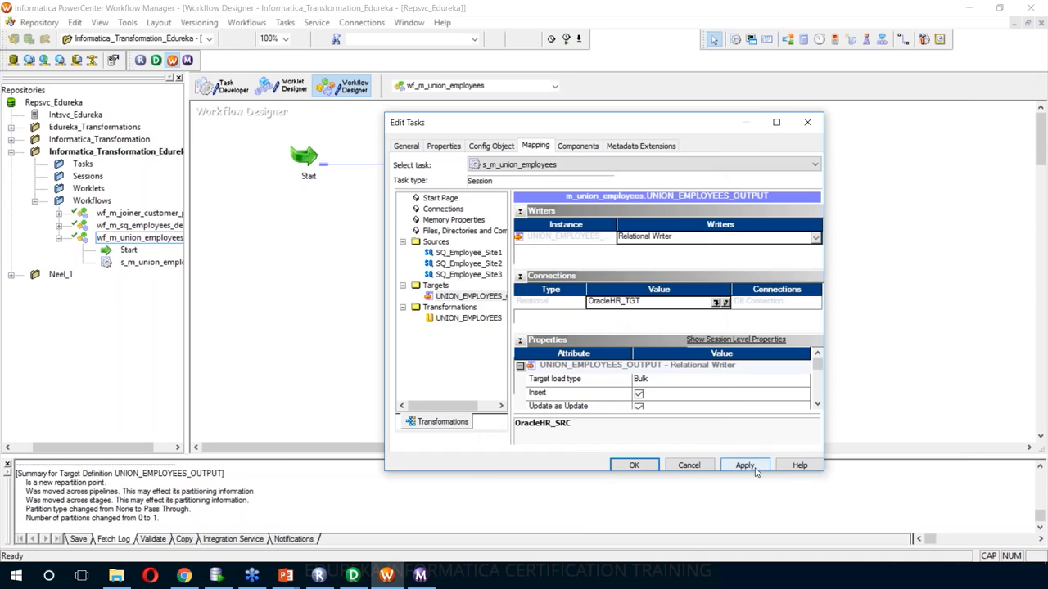
{"action": "left_click", "coordinate": [746, 465]}
{"action": "left_click", "coordinate": [631, 464]}
{"action": "key", "text": "ctrl+s"}
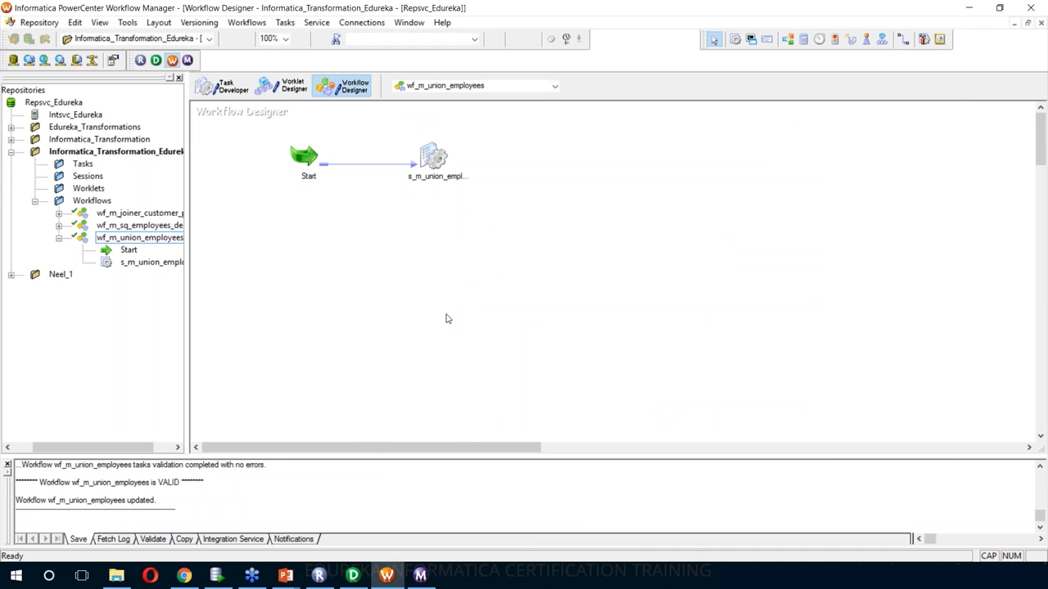
- Run wf_m_union_employees and check session statistics: 286 rows loaded, 4 rejected from Site3
{"action": "right_click", "coordinate": [515, 157]}
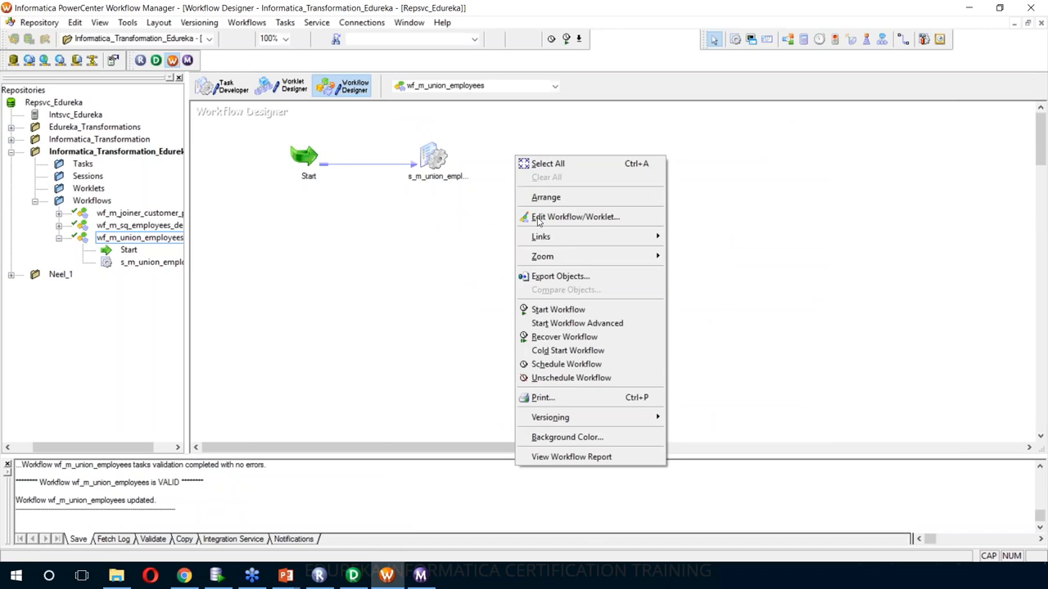
{"action": "left_click", "coordinate": [555, 311]}
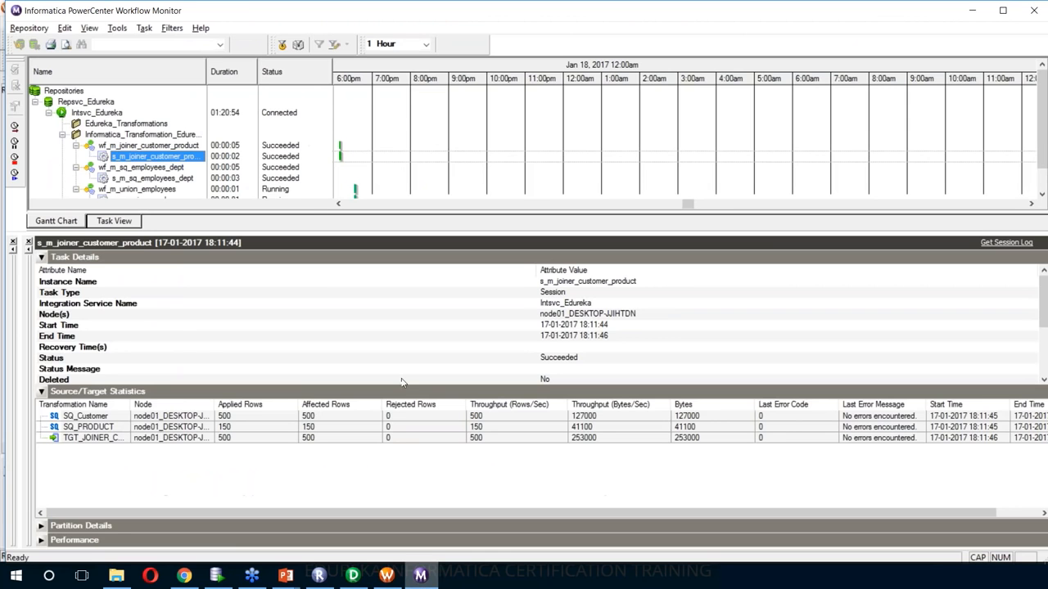
{"action": "scroll", "coordinate": [300, 194], "scroll_direction": "down", "scroll_amount": 2}
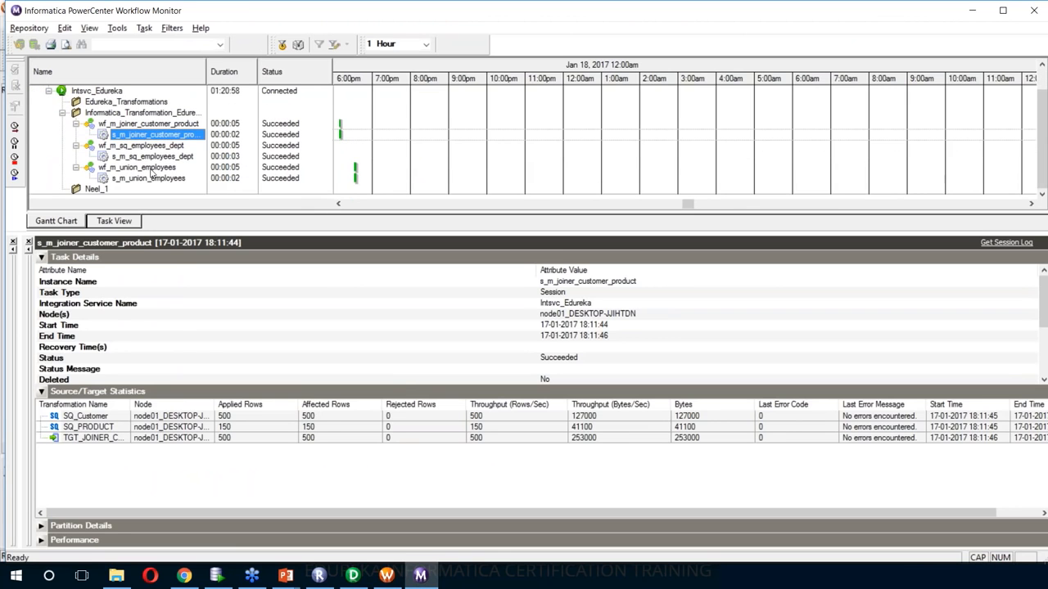
{"action": "left_click", "coordinate": [151, 168]}
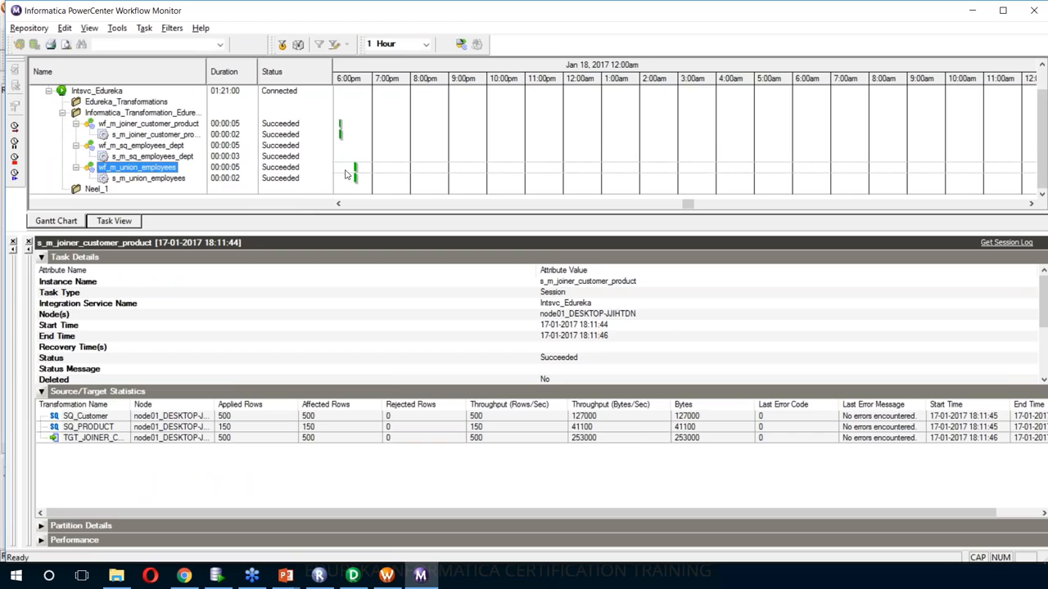
{"action": "left_click", "coordinate": [148, 179]}
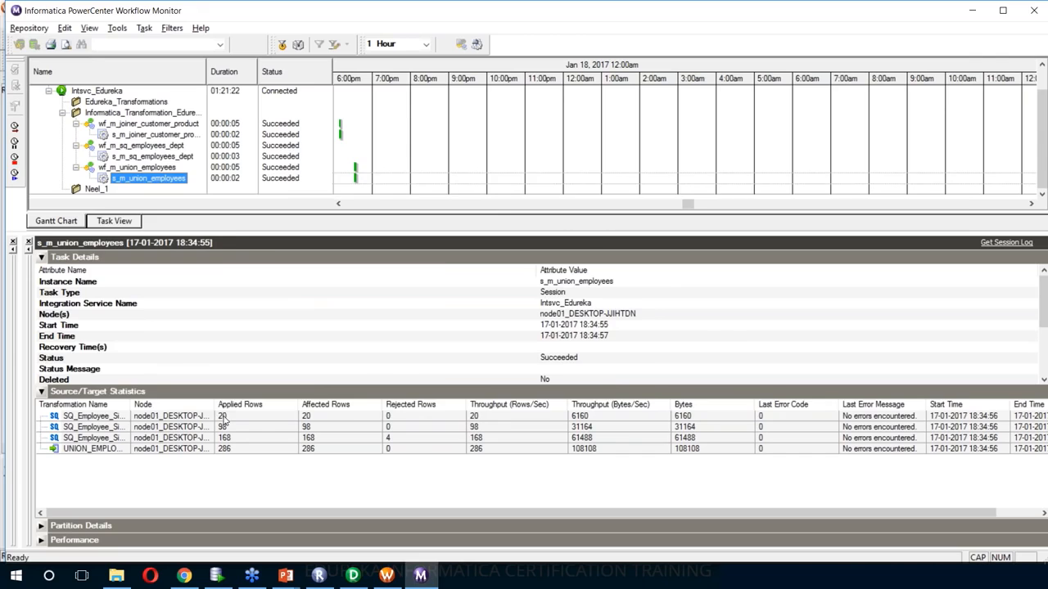
{"action": "key", "text": "alt+Tab"}
{"action": "key", "text": "alt+Tab"}
{"action": "key", "text": "alt+Tab"}
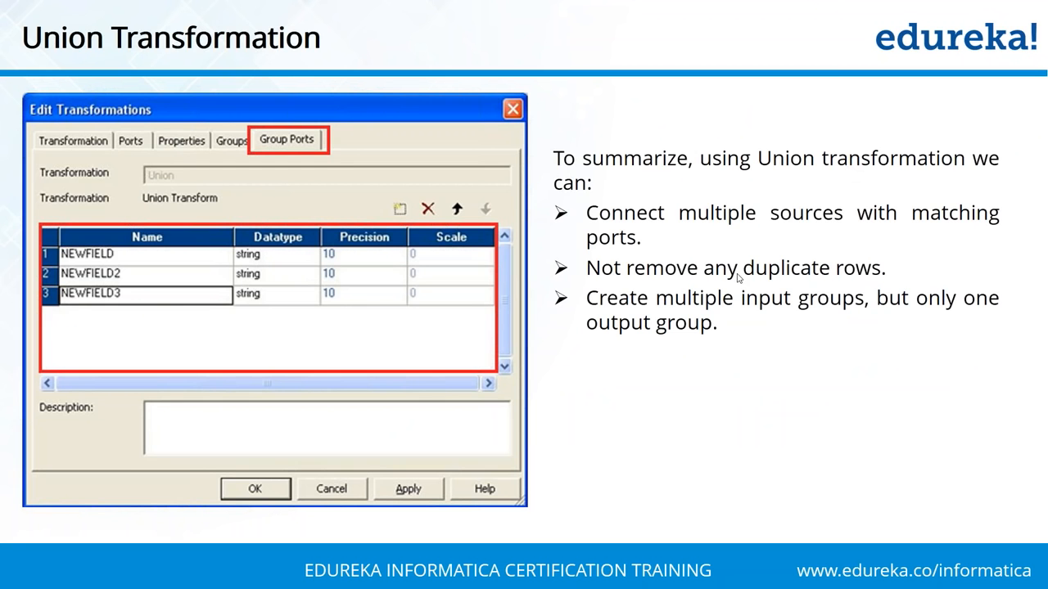
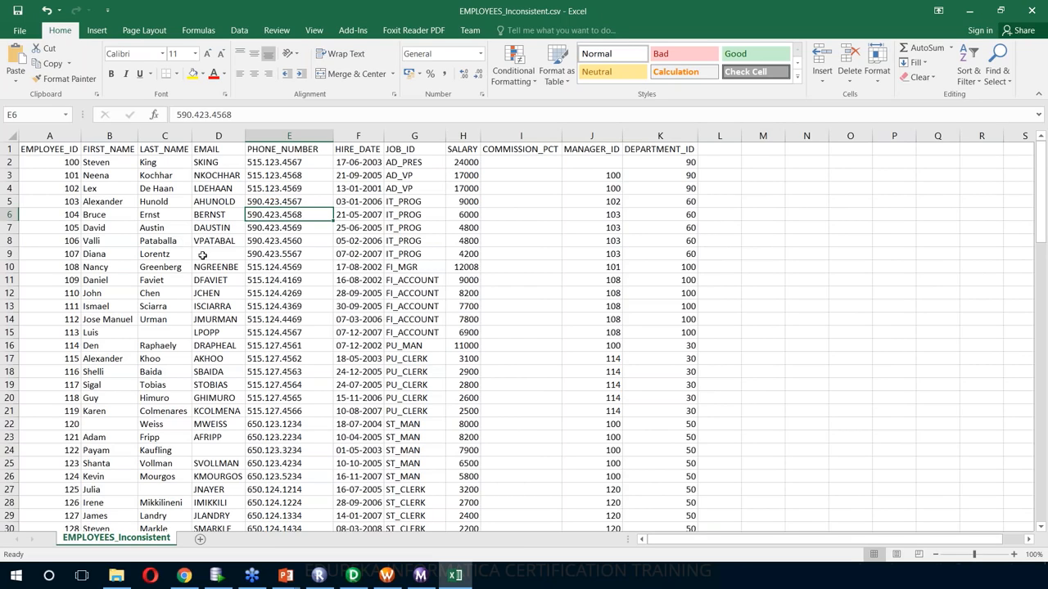
- Point out the blank cells D9, C15 and B22 in the employee sheet, then close Excel
{"action": "left_click", "coordinate": [210, 256]}
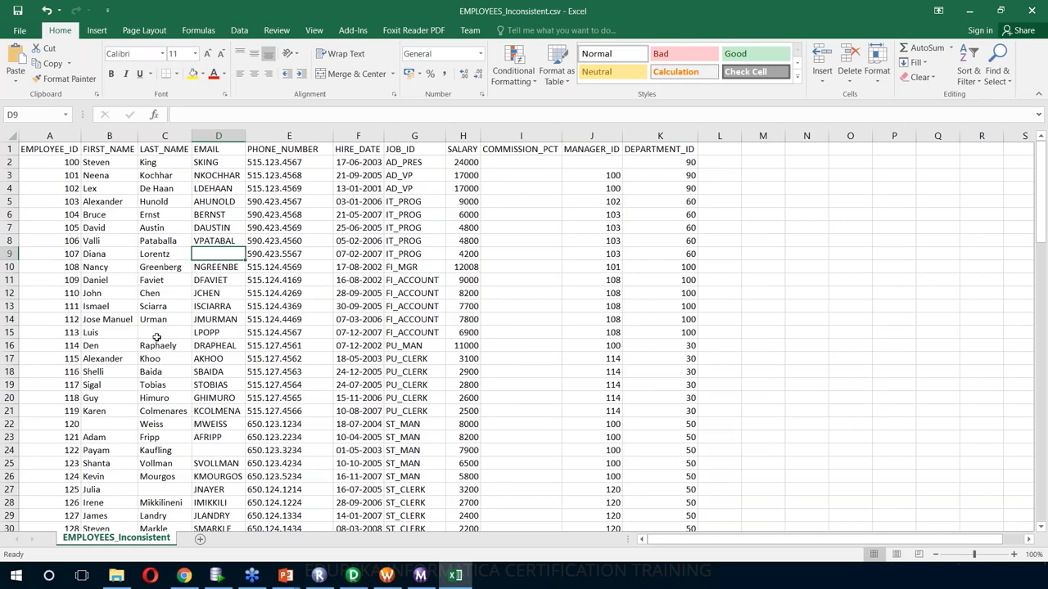
{"action": "left_click", "coordinate": [157, 335]}
{"action": "left_click", "coordinate": [99, 427]}
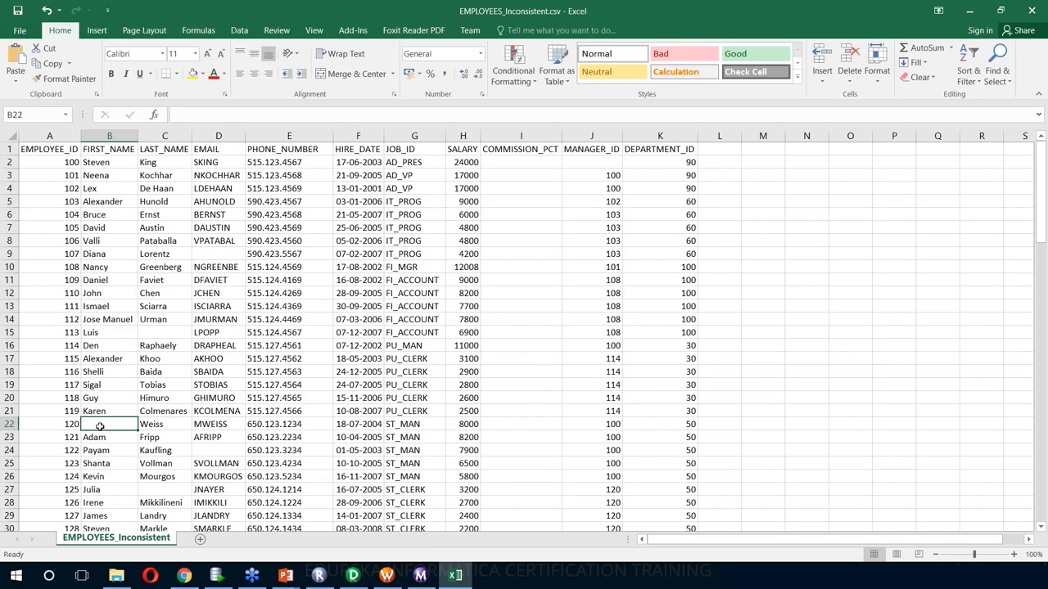
{"action": "scroll", "coordinate": [130, 465], "scroll_direction": "down", "scroll_amount": 2}
{"action": "scroll", "coordinate": [131, 476], "scroll_direction": "down", "scroll_amount": 4}
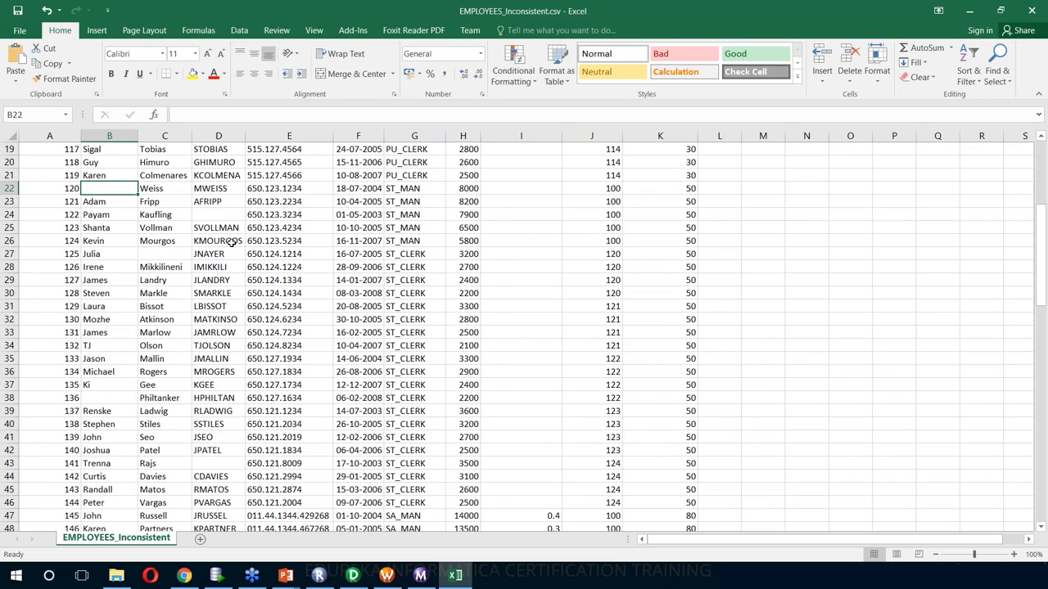
{"action": "left_click", "coordinate": [1023, 12]}
{"action": "key", "text": "alt+Tab"}
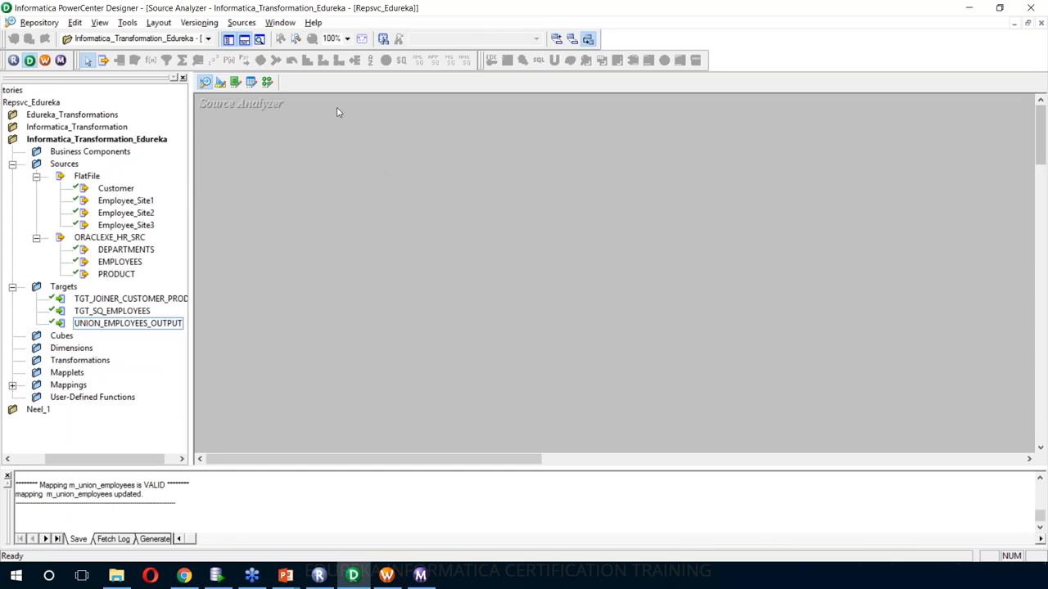
- Import EMPLOYEES_Inconsistent.csv as a flat-file source, checking the HIRE_DATE and PHONE_NUMBER column settings
{"action": "left_click", "coordinate": [241, 22]}
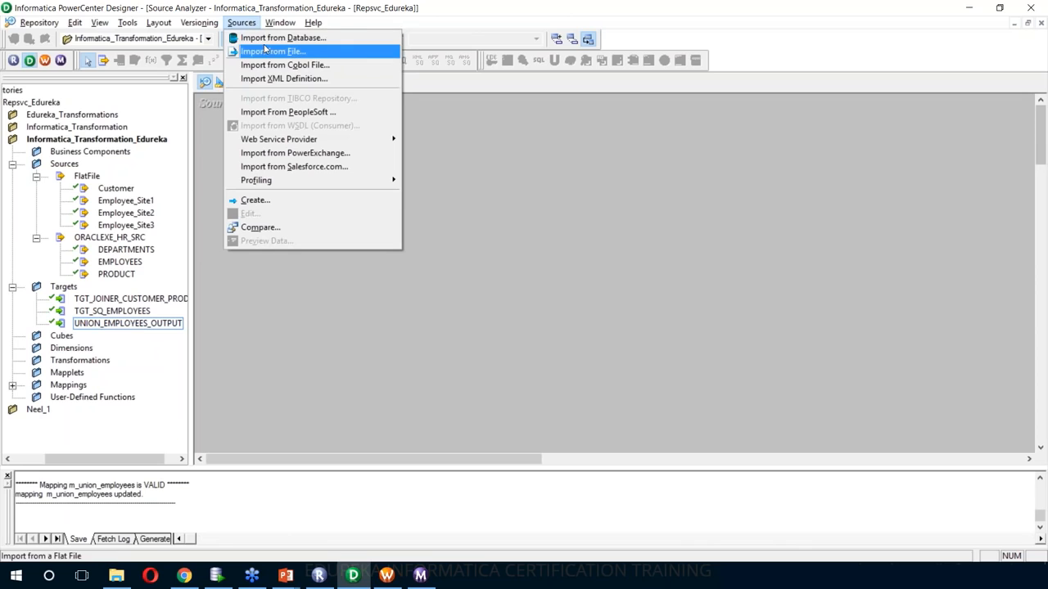
{"action": "left_click", "coordinate": [264, 50]}
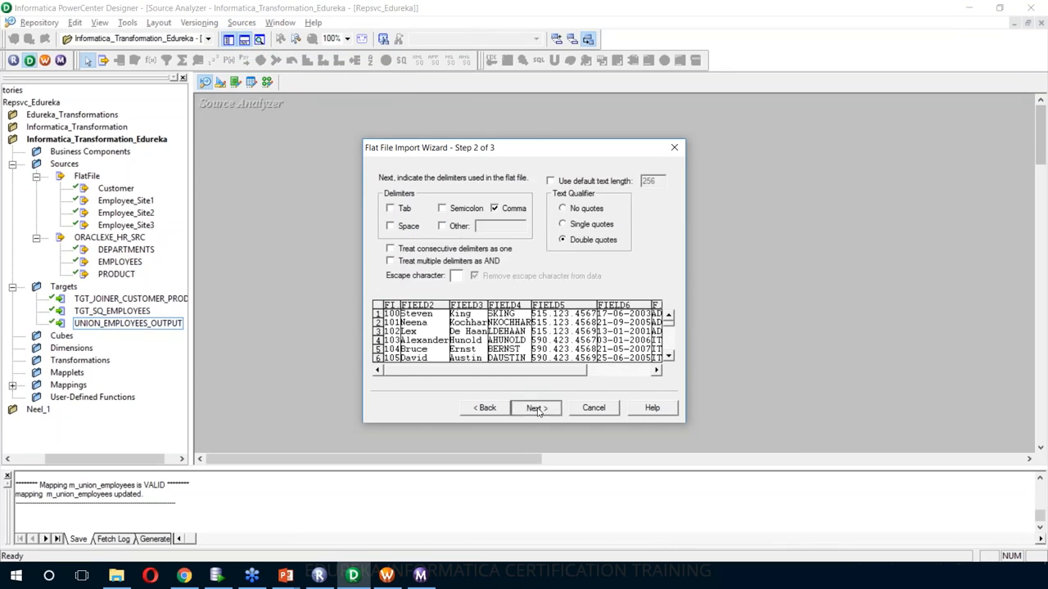
{"action": "left_click", "coordinate": [534, 407]}
{"action": "left_click", "coordinate": [664, 251]}
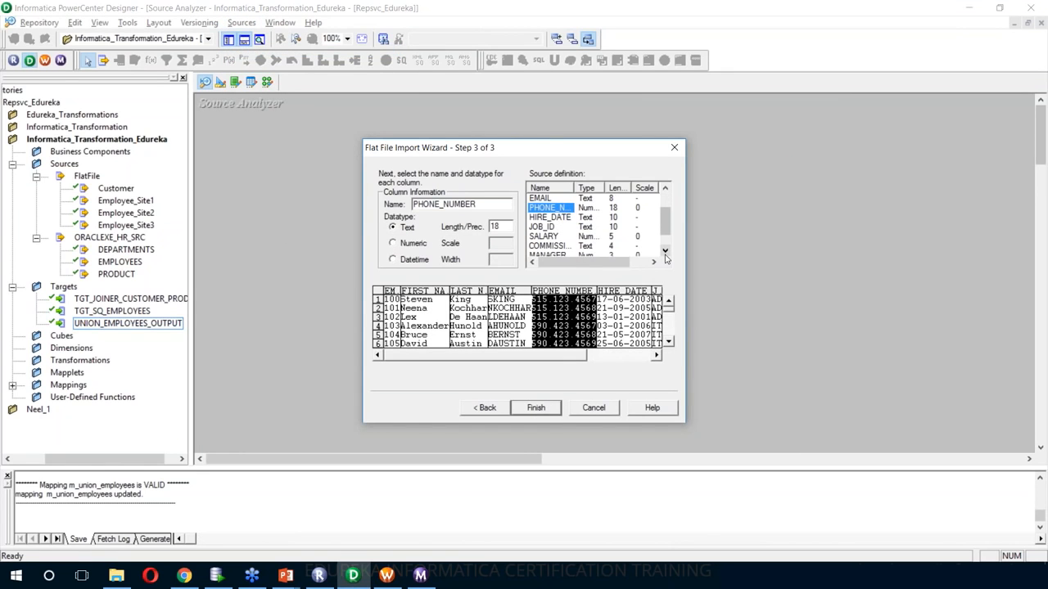
{"action": "left_click", "coordinate": [572, 220]}
{"action": "left_click", "coordinate": [564, 209]}
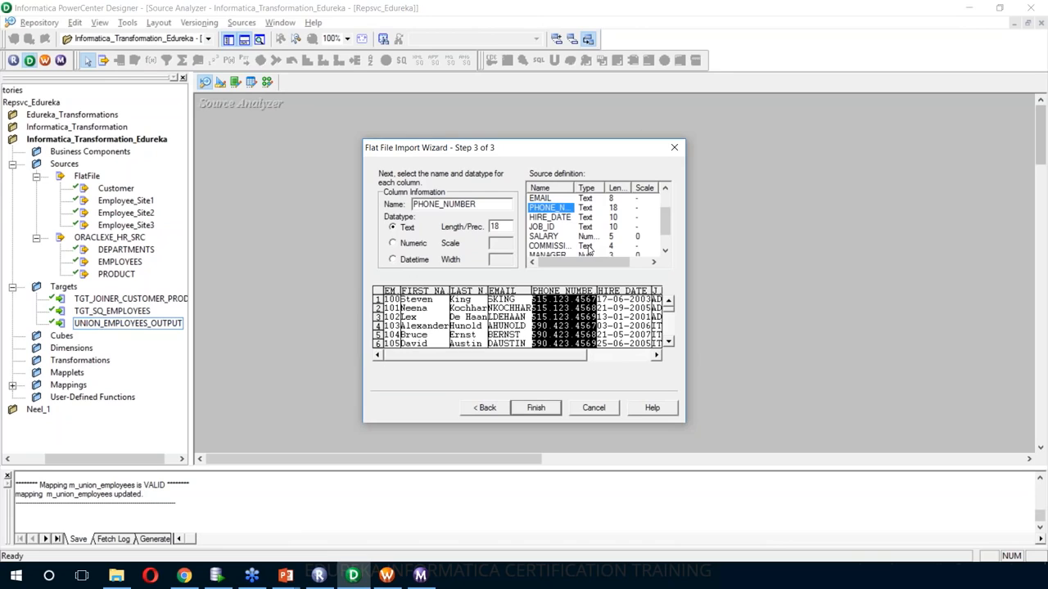
{"action": "left_click", "coordinate": [537, 408]}
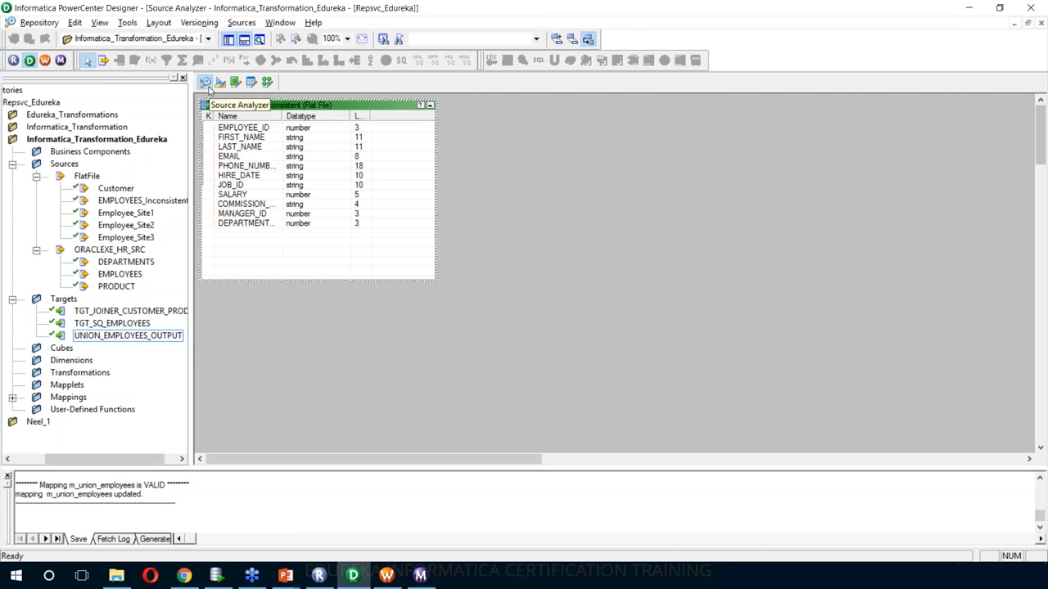
- Add the EMPLOYEES_Inconsistent source to mapping m_exp_employees and arrange it with its qualifier
{"action": "left_click", "coordinate": [268, 84]}
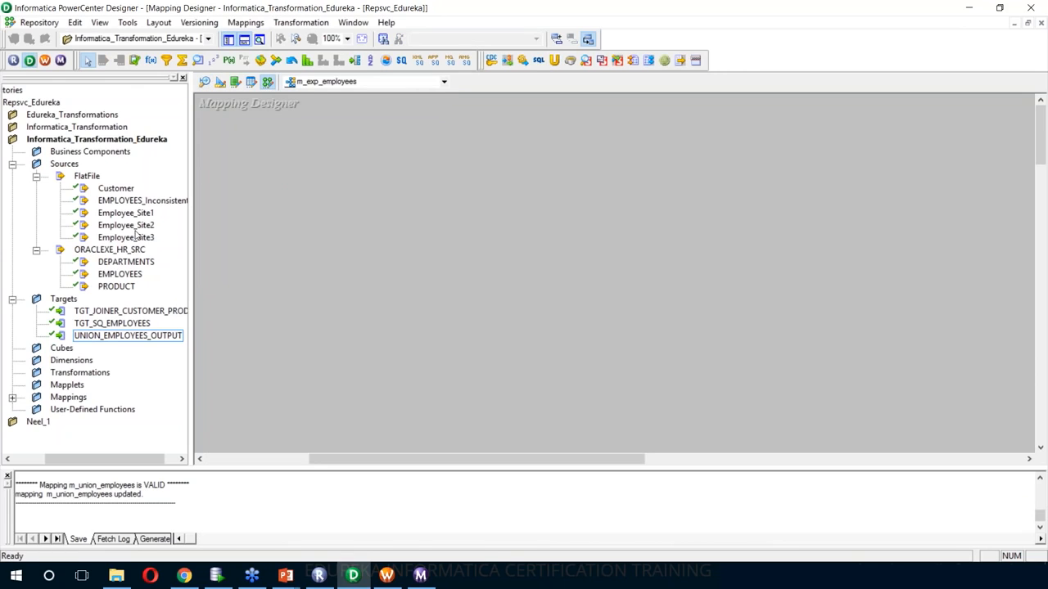
{"action": "left_click_drag", "start_coordinate": [135, 207], "coordinate": [381, 201]}
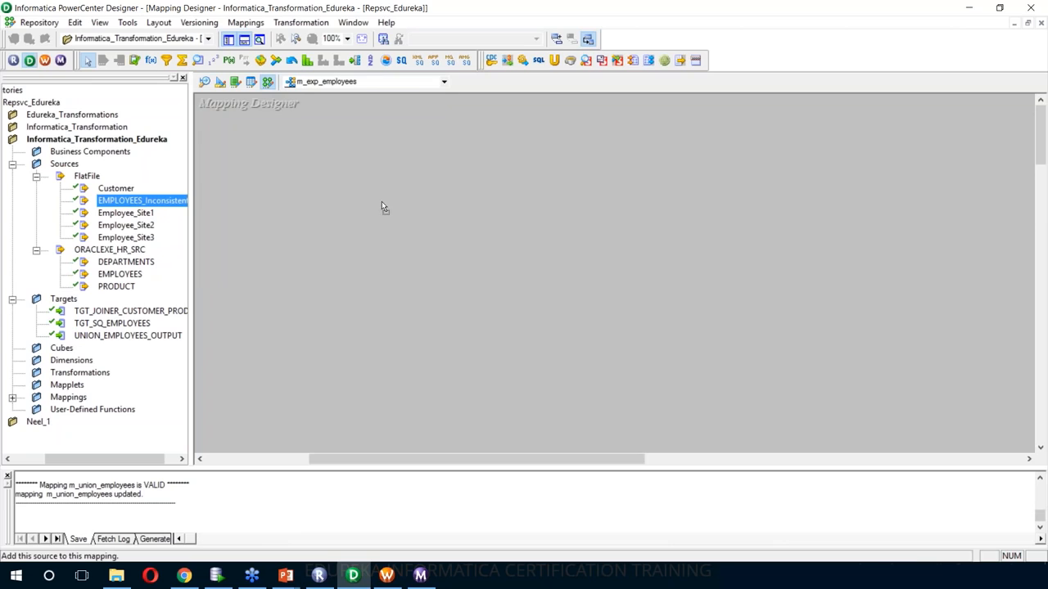
{"action": "right_click", "coordinate": [631, 194]}
{"action": "left_click", "coordinate": [669, 266]}
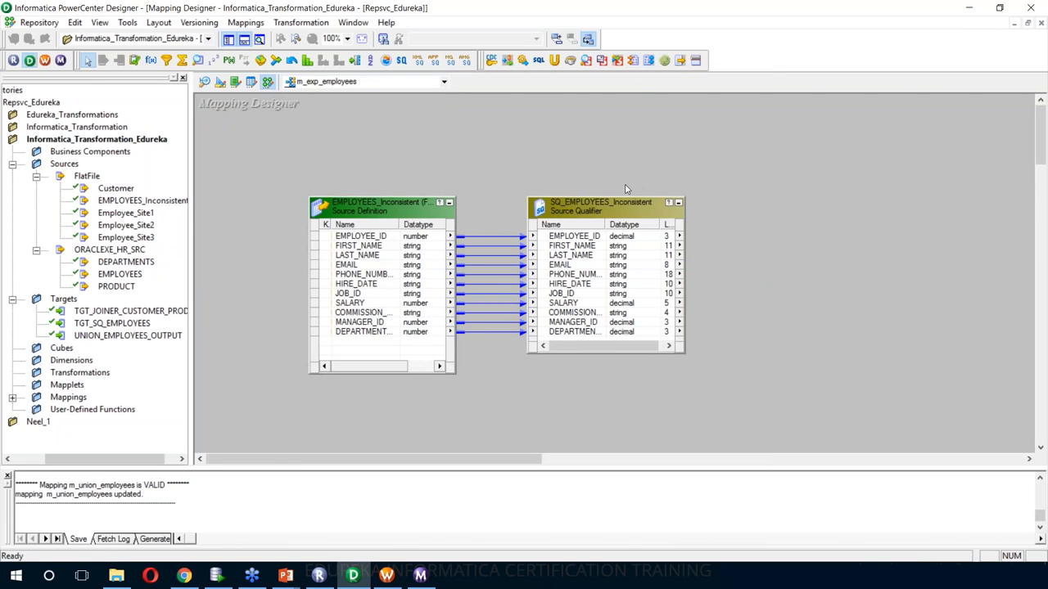
- Create an Expression transformation named EXP_EMPLOYEES and place it right of the qualifier
{"action": "left_click", "coordinate": [312, 23]}
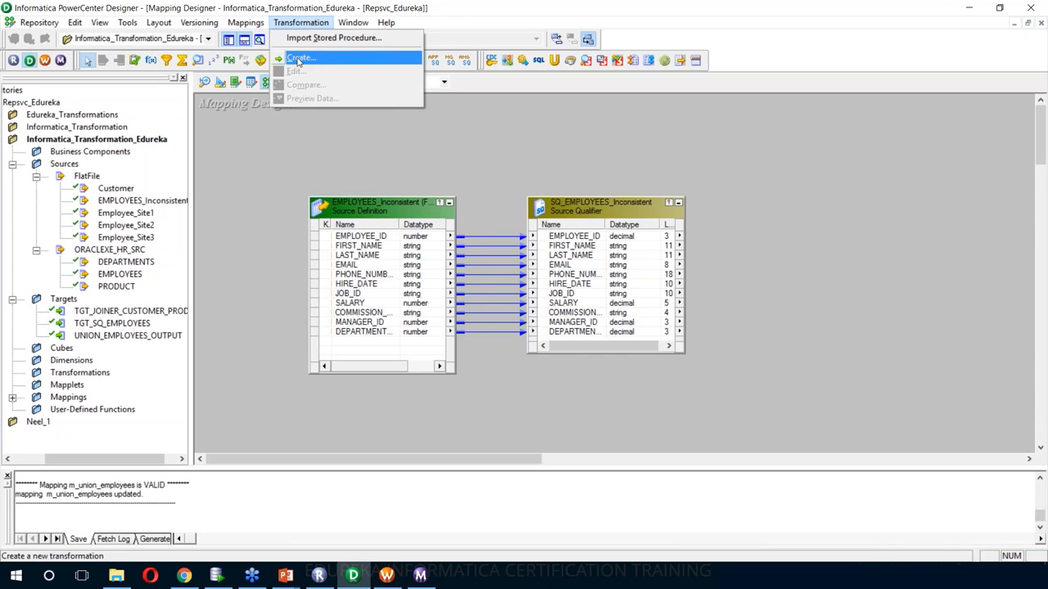
{"action": "left_click", "coordinate": [299, 59]}
{"action": "key", "text": "e"}
{"action": "left_click", "coordinate": [603, 294]}
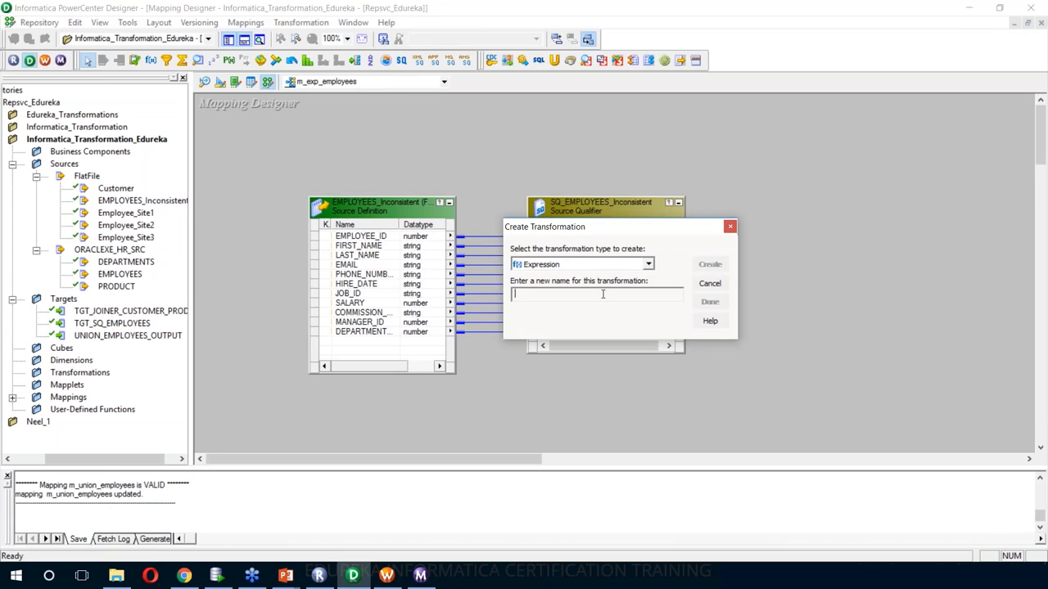
{"action": "type", "text": "EXP_EMPLOYEES"}
{"action": "left_click", "coordinate": [710, 264]}
{"action": "left_click", "coordinate": [710, 302]}
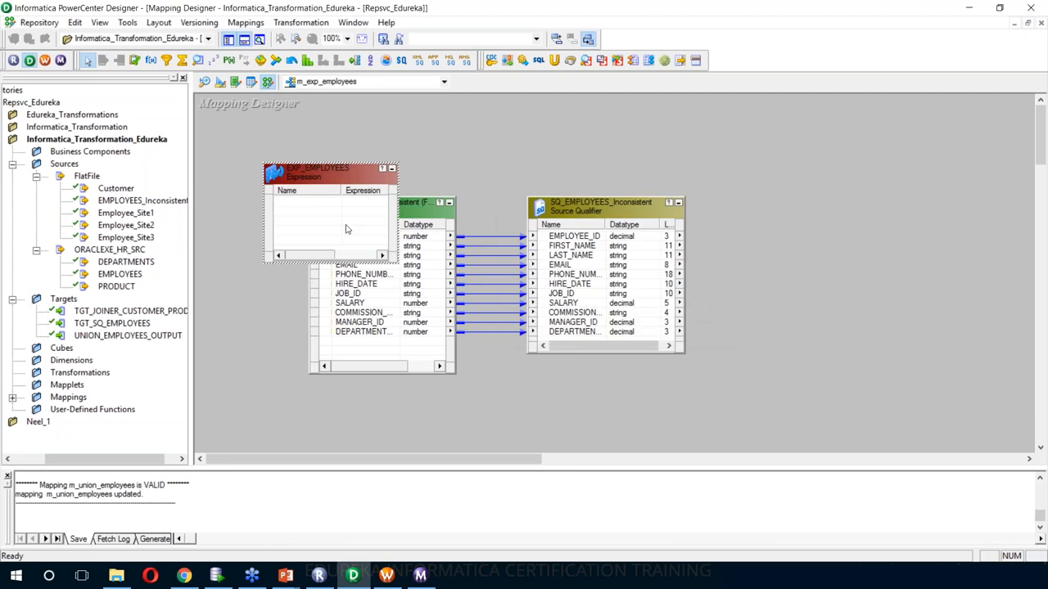
{"action": "left_click_drag", "start_coordinate": [330, 181], "coordinate": [824, 215]}
{"action": "left_click_drag", "start_coordinate": [895, 302], "coordinate": [909, 372]}
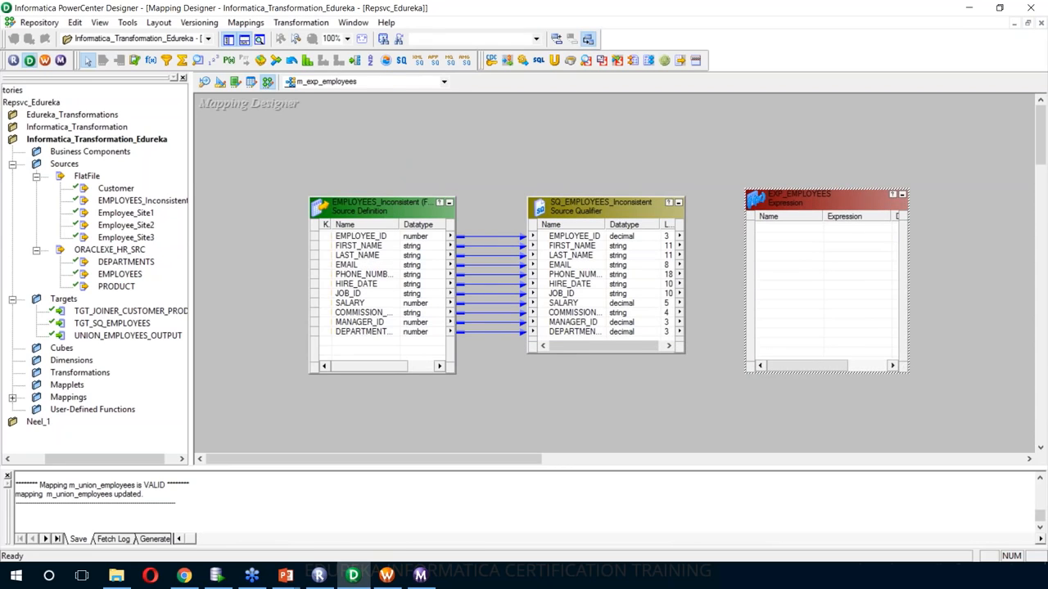
- Link all of the qualifier's ports into EXP_EMPLOYEES
{"action": "left_click", "coordinate": [588, 239]}
{"action": "right_click", "coordinate": [588, 239]}
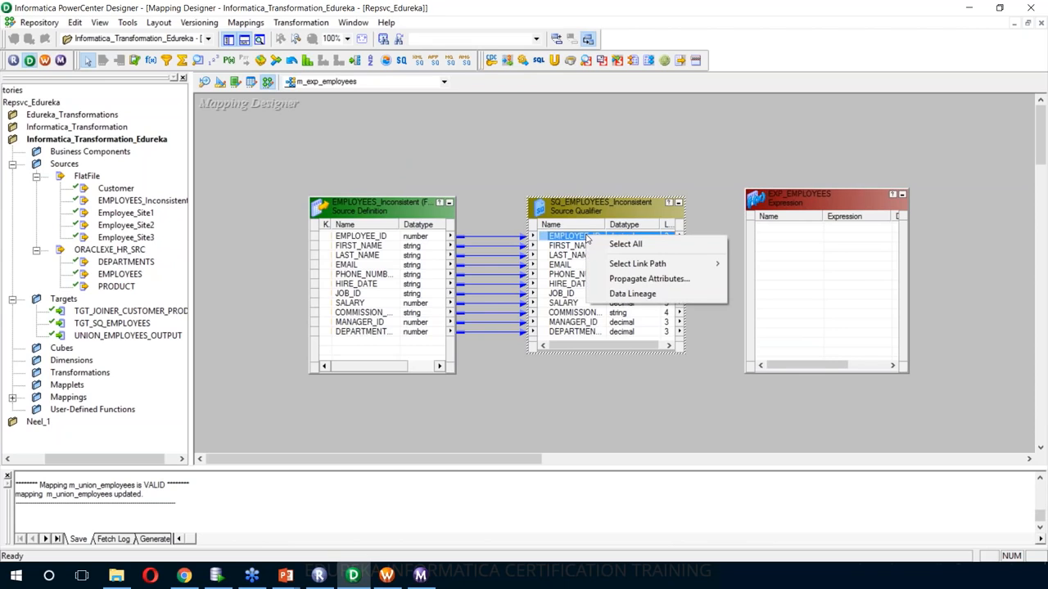
{"action": "left_click", "coordinate": [606, 245]}
{"action": "left_click_drag", "start_coordinate": [606, 239], "coordinate": [850, 246]}
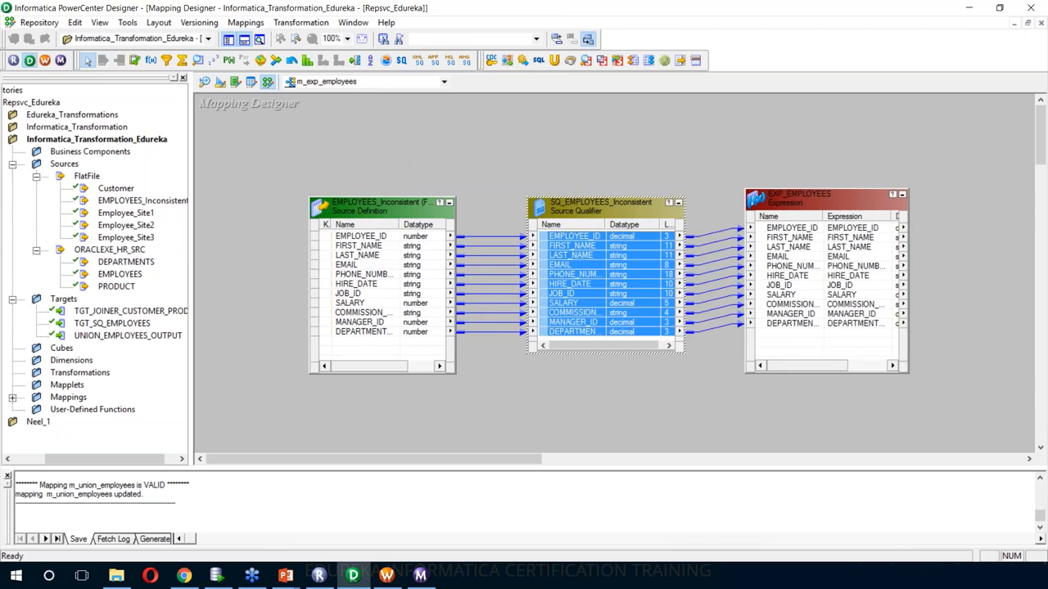
- Add a new port named NAME after LAST_NAME in EXP_EMPLOYEES
{"action": "double_click", "coordinate": [831, 197]}
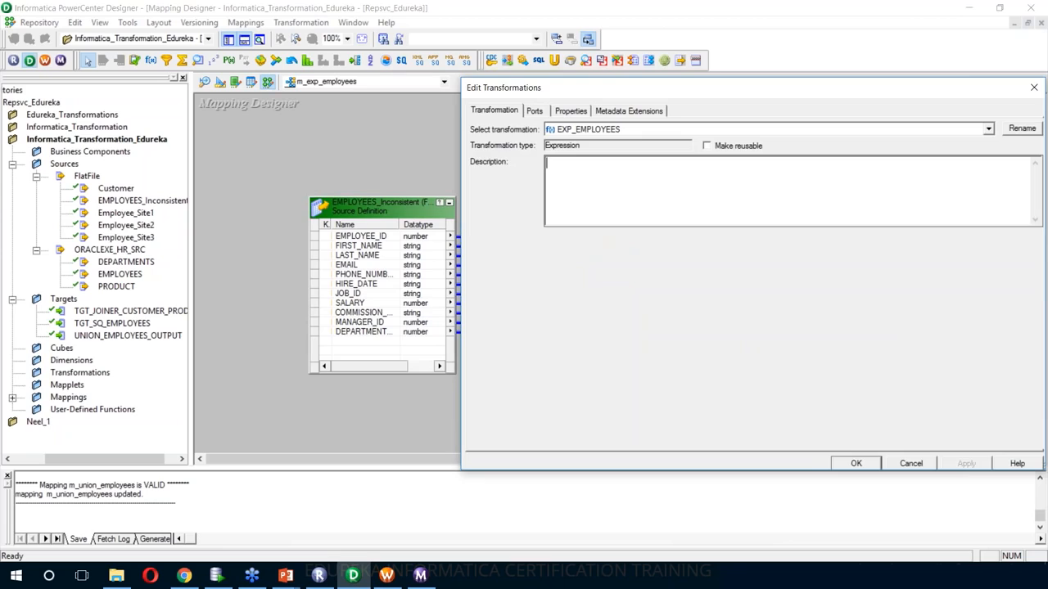
{"action": "left_click_drag", "start_coordinate": [553, 97], "coordinate": [442, 99]}
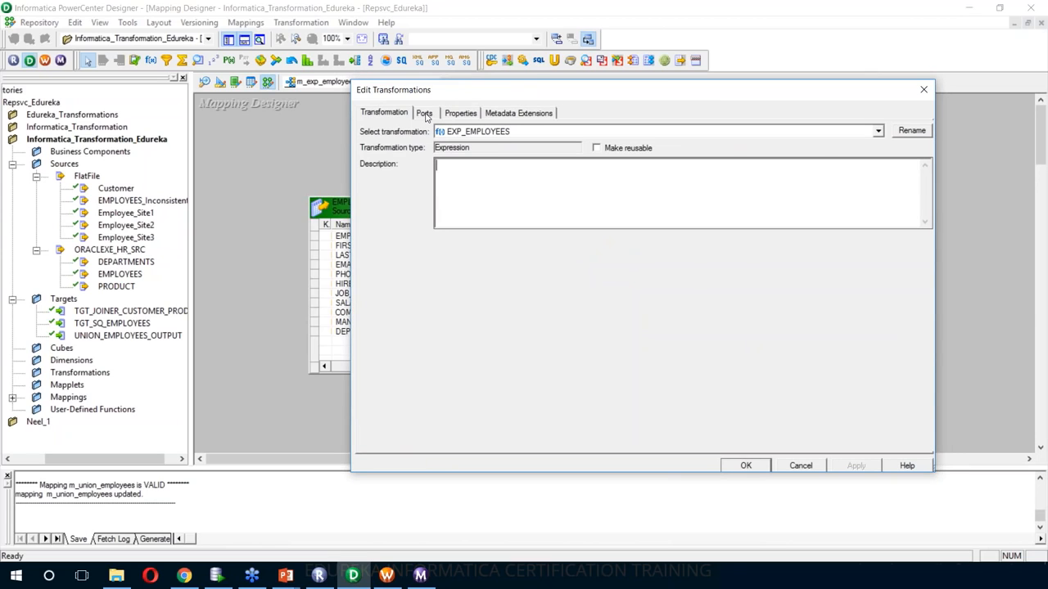
{"action": "left_click", "coordinate": [424, 114]}
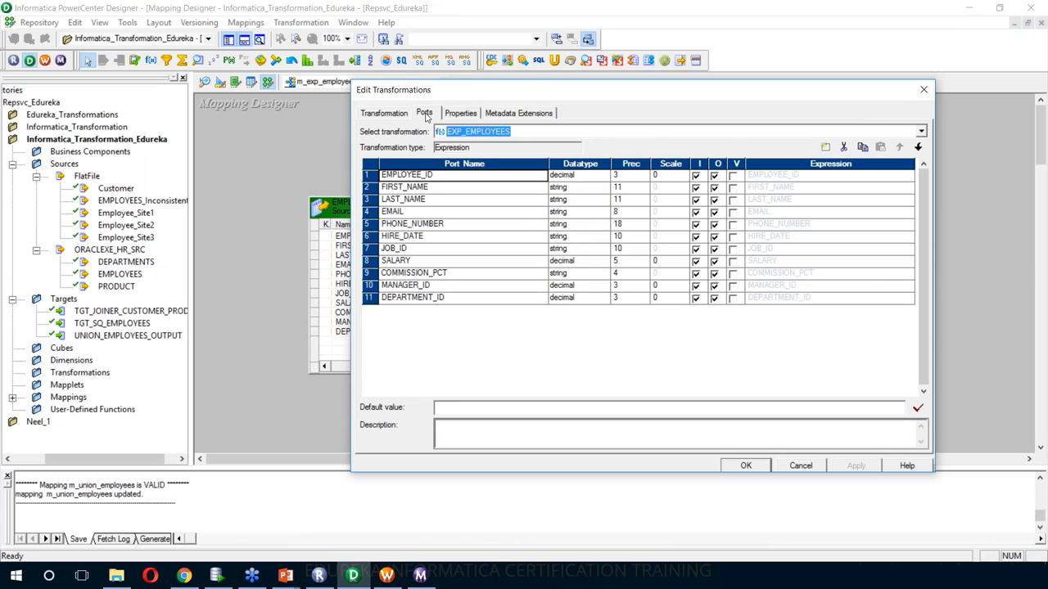
{"action": "left_click", "coordinate": [447, 199]}
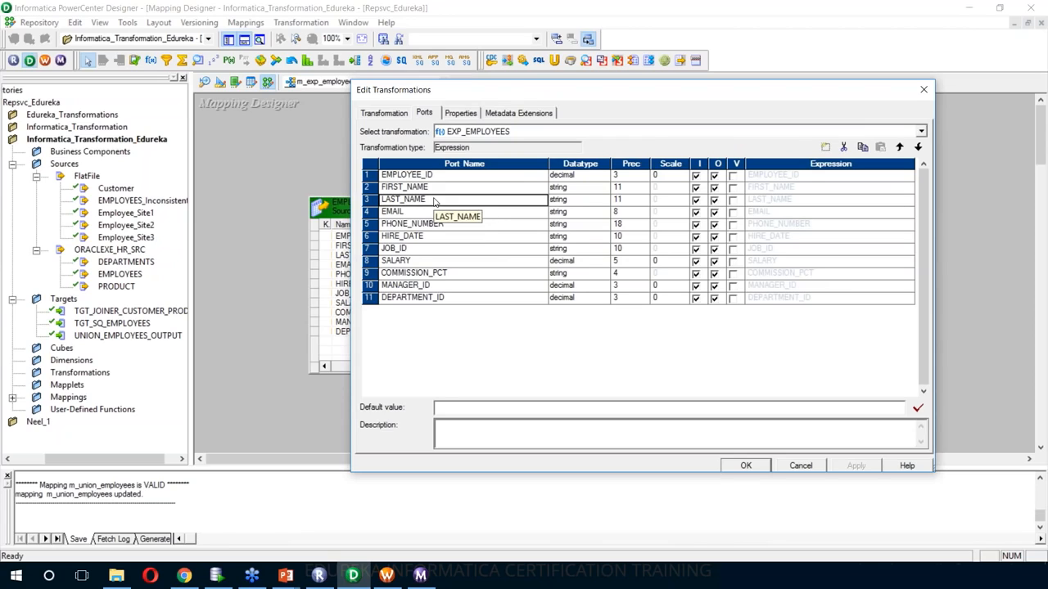
{"action": "left_click", "coordinate": [826, 148]}
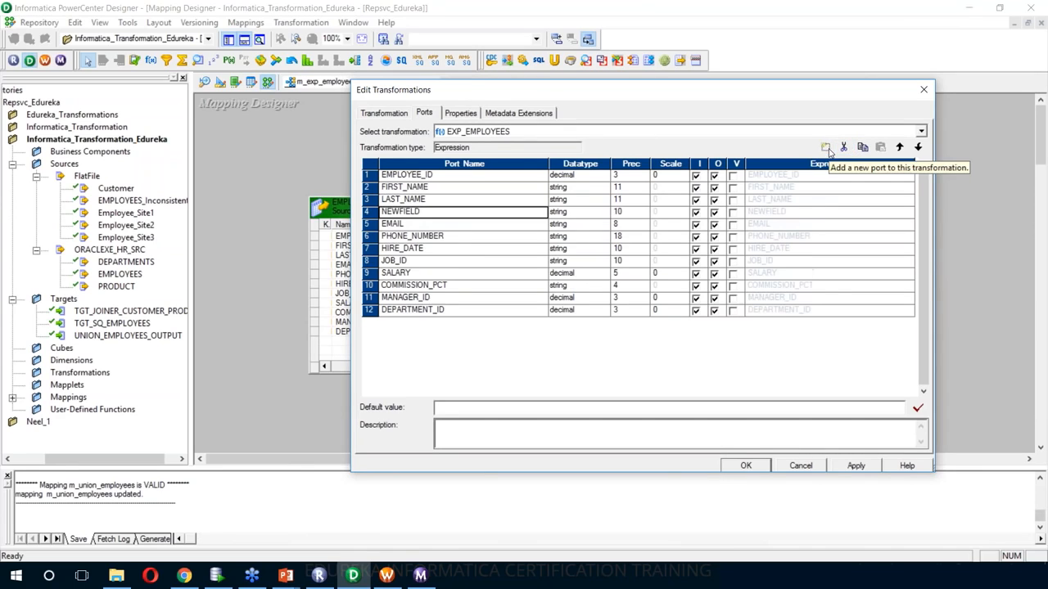
{"action": "type", "text": "NAME"}
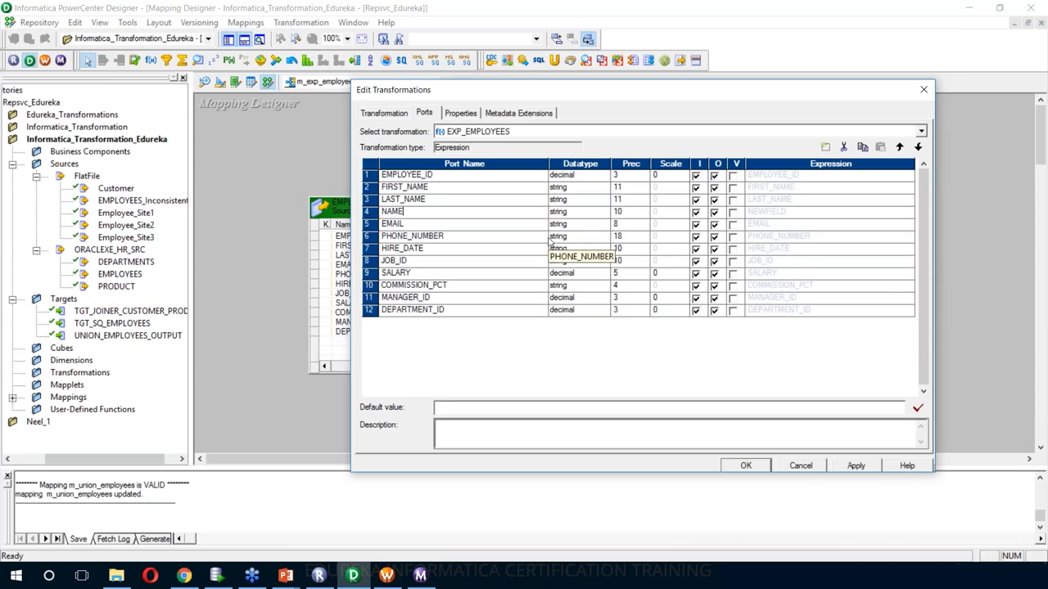
- Give NAME precision 30, make it output-only, and open its expression editor
{"action": "left_click", "coordinate": [622, 211]}
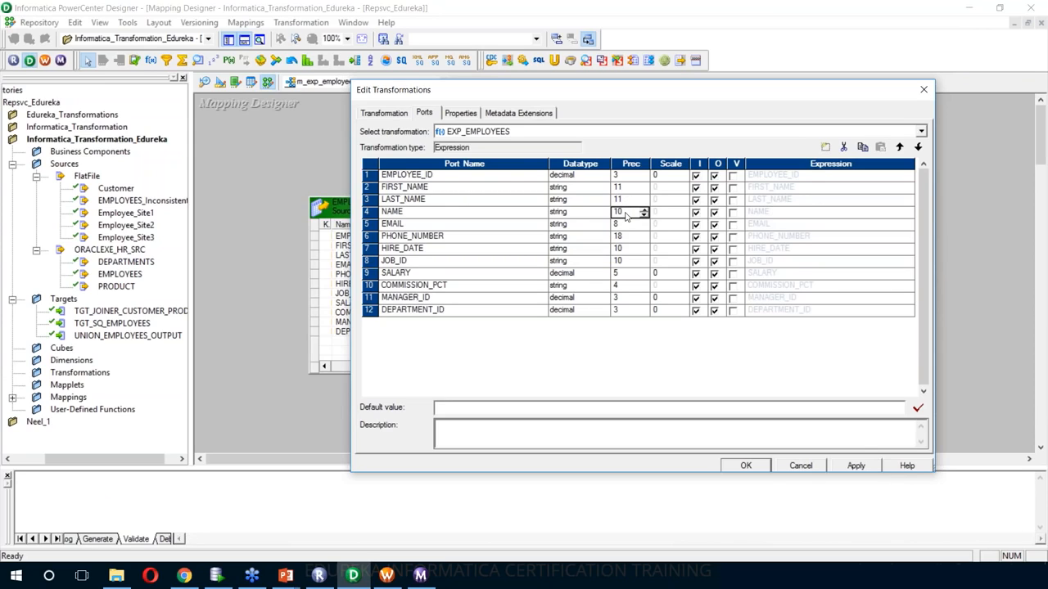
{"action": "left_click", "coordinate": [621, 214]}
{"action": "key", "text": "BackSpace"}
{"action": "type", "text": "3"}
{"action": "left_click", "coordinate": [748, 218]}
{"action": "left_click", "coordinate": [697, 213]}
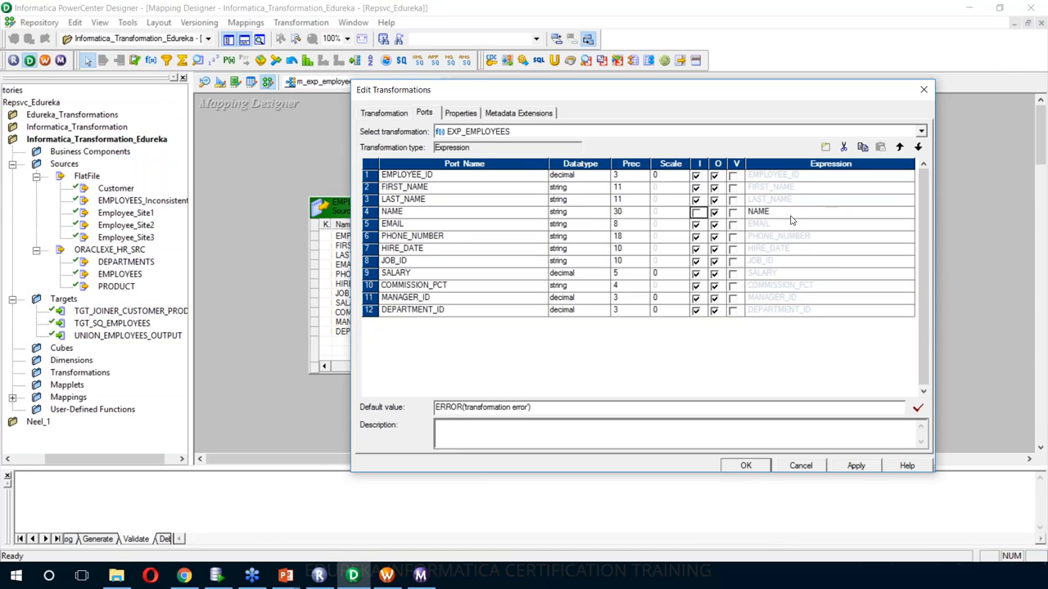
{"action": "left_click", "coordinate": [786, 216]}
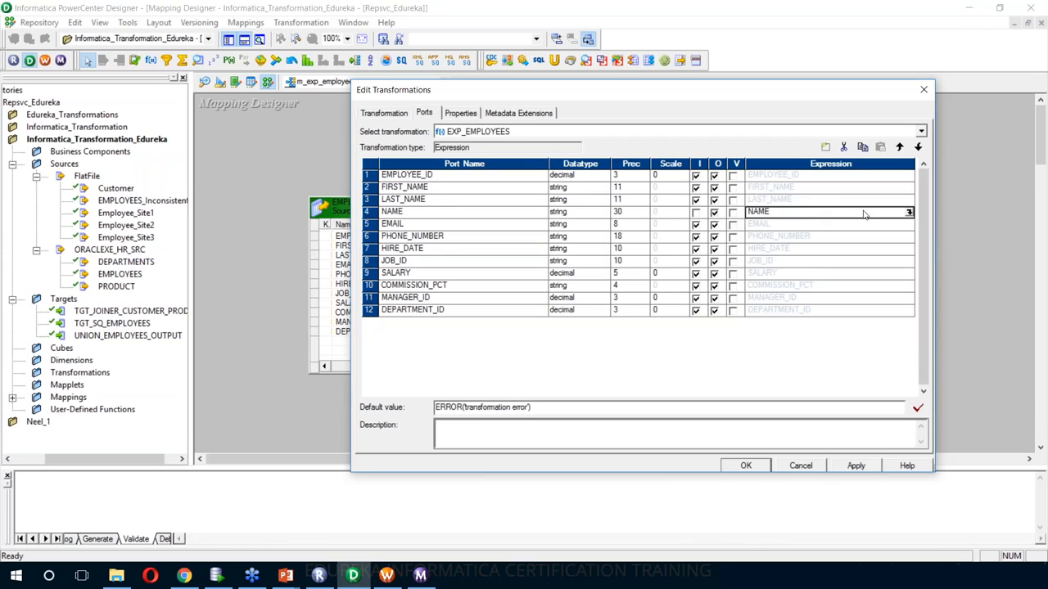
{"action": "left_click", "coordinate": [908, 212]}
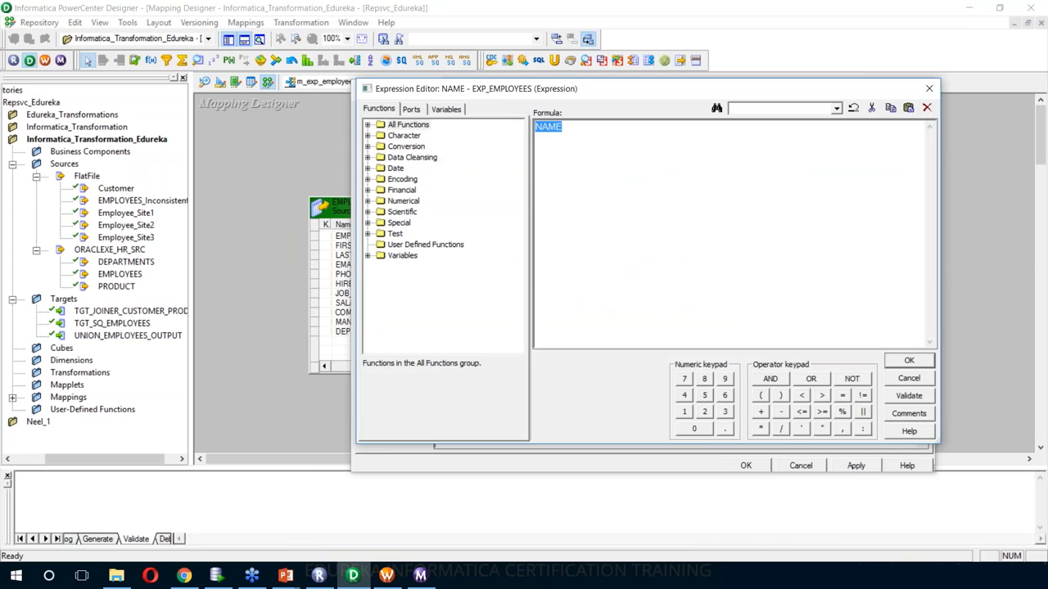
- Enter FIRST_NAME||' '||LAST_NAME as the NAME formula, validate it, and close the editor
{"action": "key", "text": "Delete"}
{"action": "left_click", "coordinate": [406, 112]}
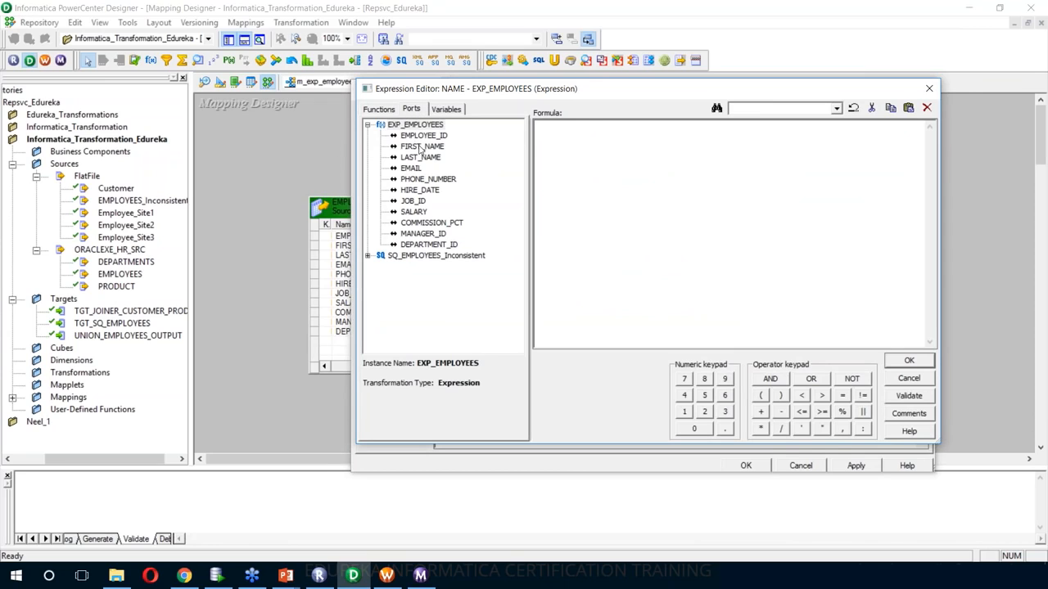
{"action": "left_click", "coordinate": [420, 147]}
{"action": "double_click", "coordinate": [420, 148]}
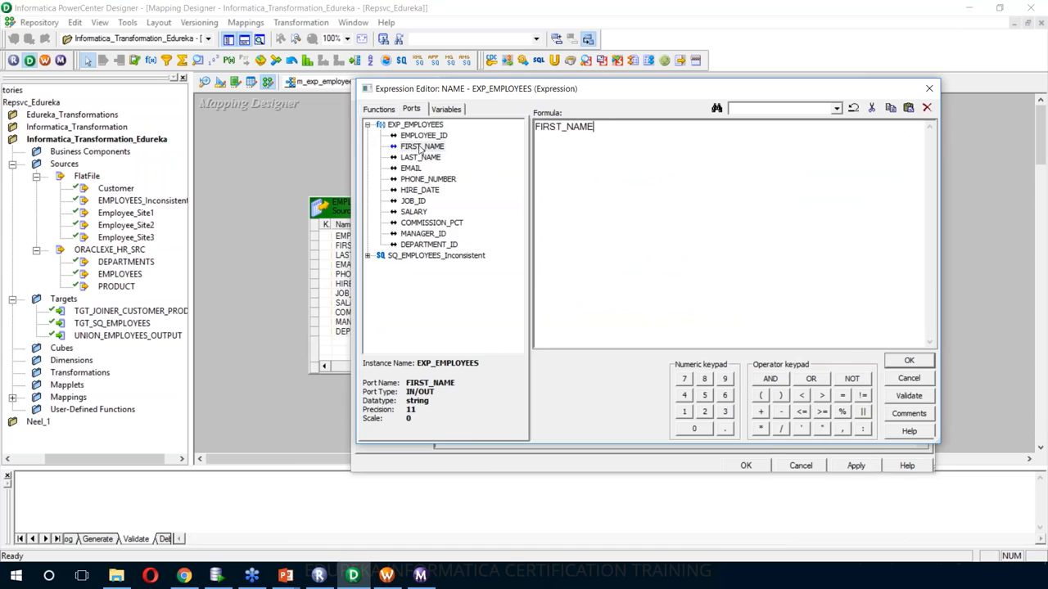
{"action": "type", "text": "||' '||"}
{"action": "double_click", "coordinate": [420, 158]}
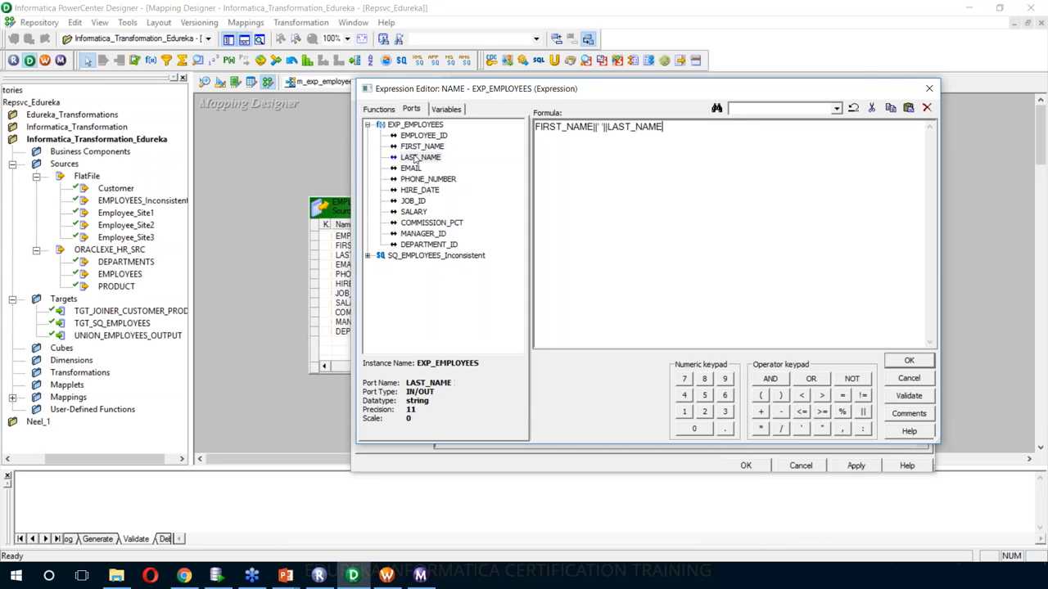
{"action": "left_click", "coordinate": [908, 396]}
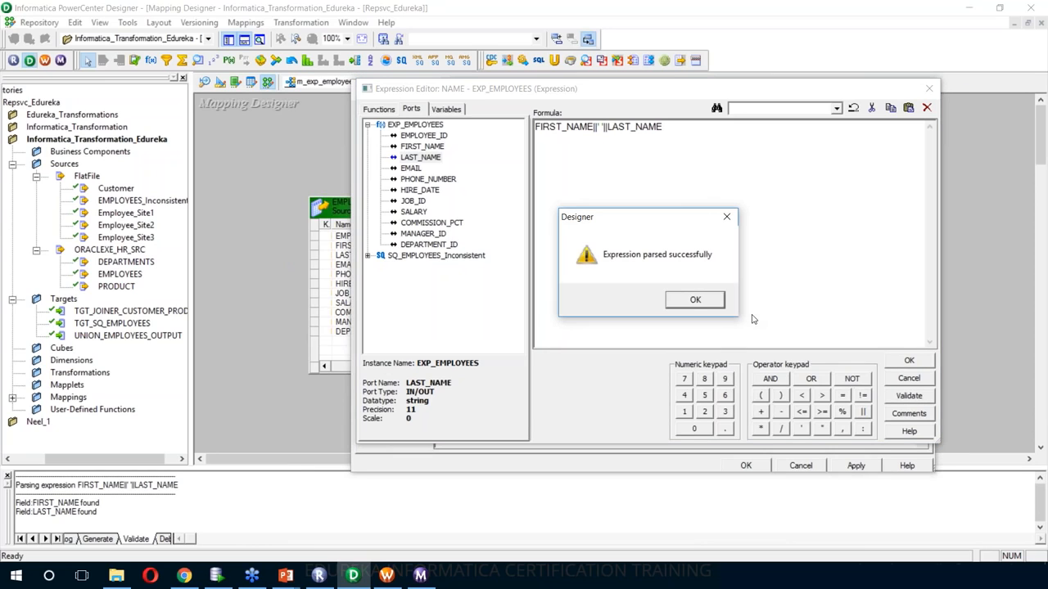
{"action": "left_click", "coordinate": [694, 300]}
{"action": "left_click", "coordinate": [909, 360]}
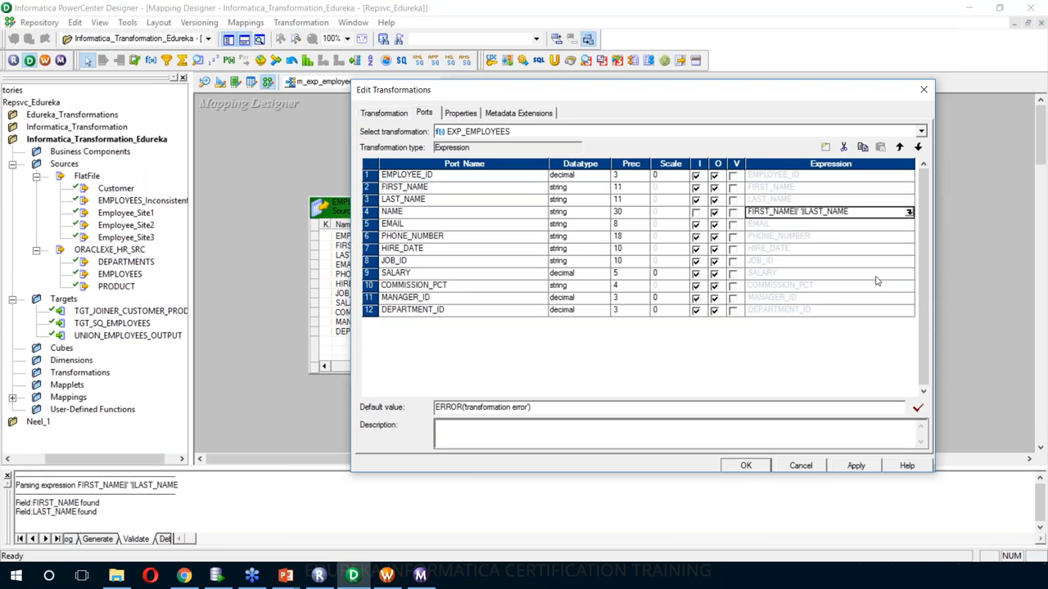
- Make FIRST_NAME and LAST_NAME input-only by clearing their output flags
{"action": "left_click", "coordinate": [715, 187]}
{"action": "left_click", "coordinate": [715, 200]}
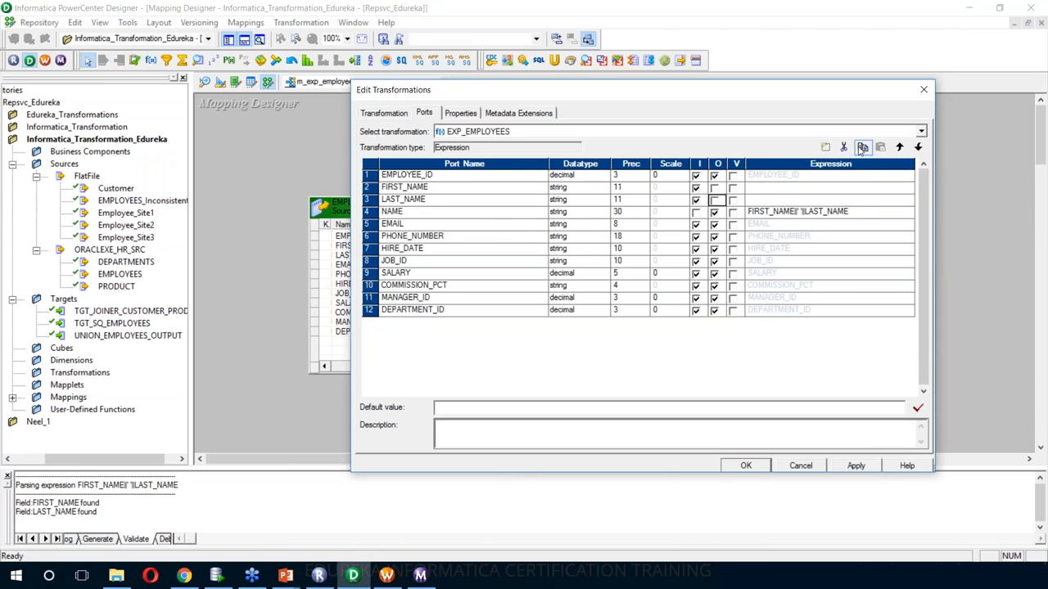
{"action": "left_click", "coordinate": [973, 274]}
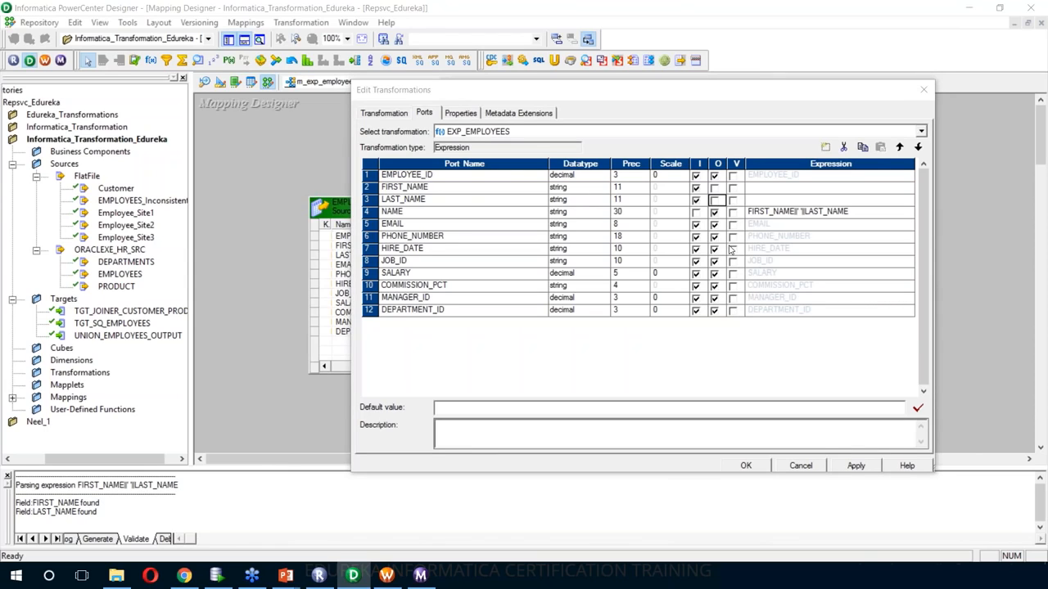
- Add a string port INCONSISTENCY_FLAG with precision 5 after DEPARTMENT_ID
{"action": "left_click", "coordinate": [501, 309]}
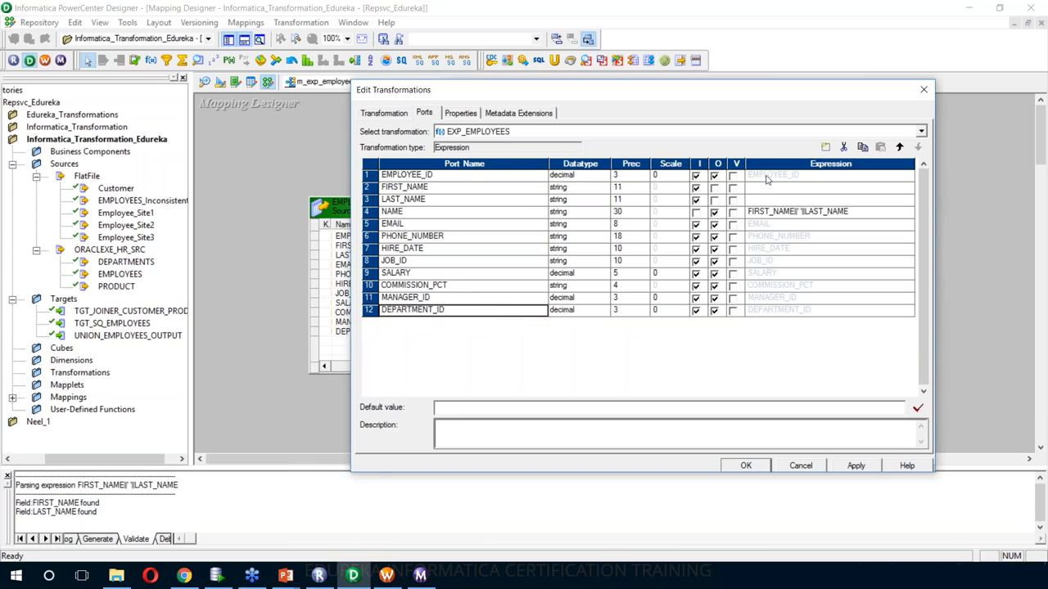
{"action": "left_click", "coordinate": [825, 148]}
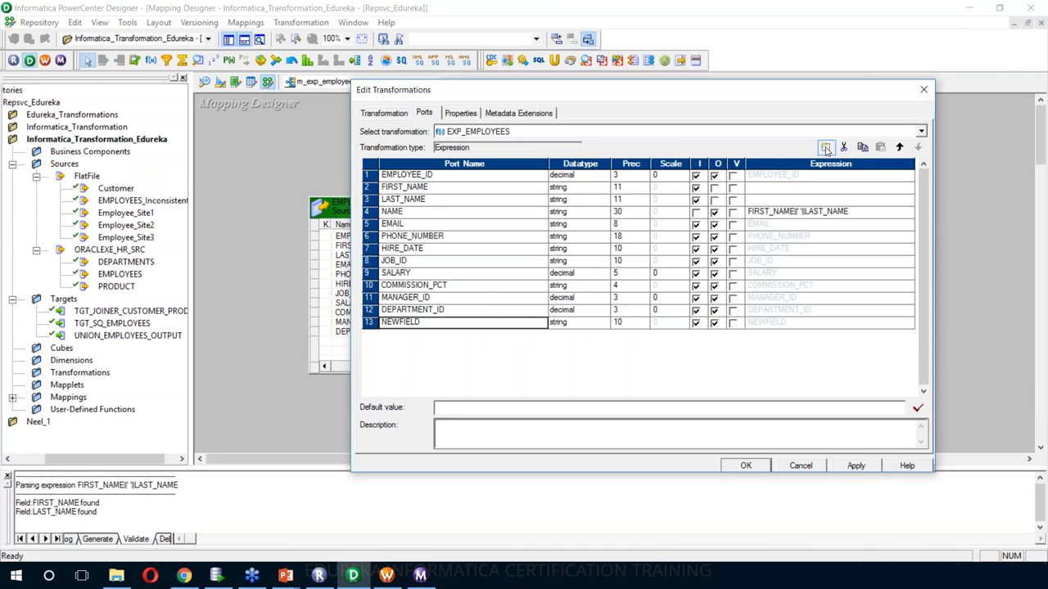
{"action": "type", "text": "INCONSISTENCY_FLAG"}
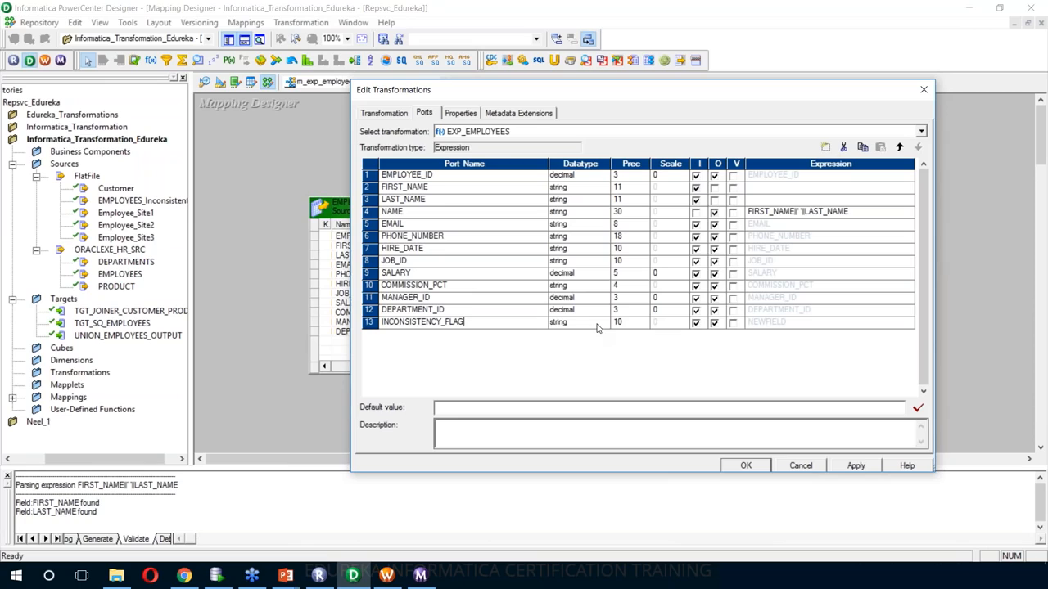
{"action": "left_click", "coordinate": [597, 326]}
{"action": "left_click", "coordinate": [629, 324]}
{"action": "left_click", "coordinate": [632, 324]}
{"action": "key", "text": "BackSpace"}
{"action": "key", "text": "BackSpace"}
{"action": "type", "text": "5"}
- Make INCONSISTENCY_FLAG output-only and clear its default formula in the expression editor
{"action": "left_click", "coordinate": [697, 325]}
{"action": "left_click", "coordinate": [696, 324]}
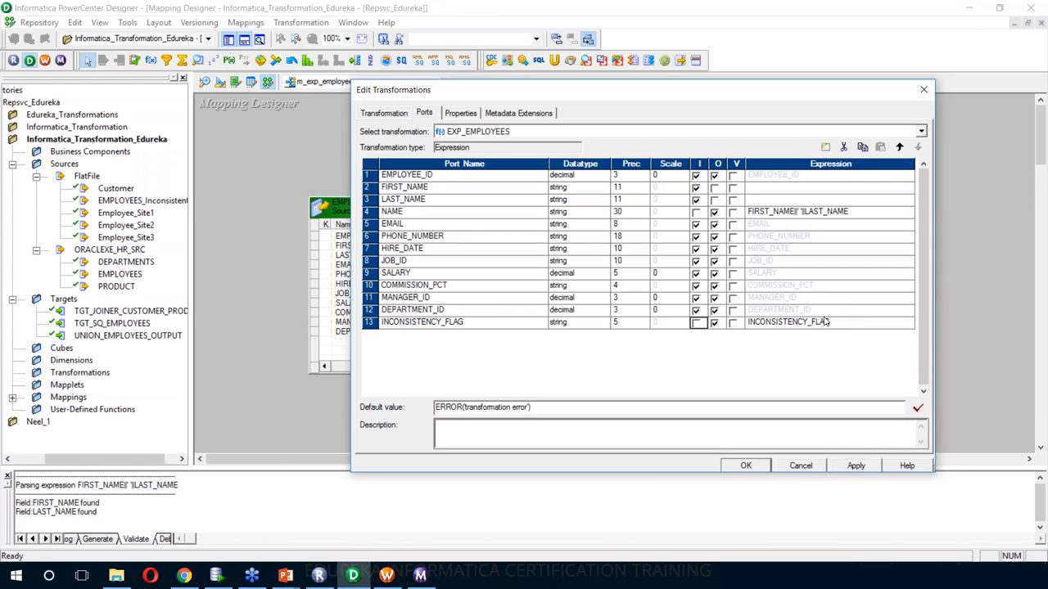
{"action": "left_click", "coordinate": [819, 324]}
{"action": "left_click", "coordinate": [877, 323]}
{"action": "key", "text": "Delete"}
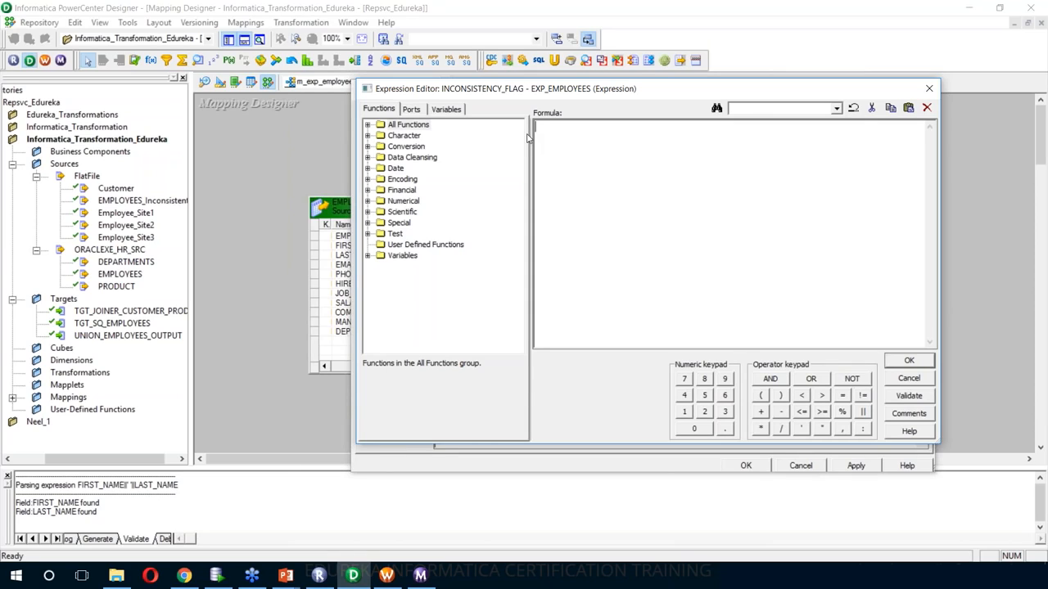
- Start the flag formula with IIF(ISNULL(FIRST_NAME) from the function and port lists
{"action": "left_click", "coordinate": [368, 234]}
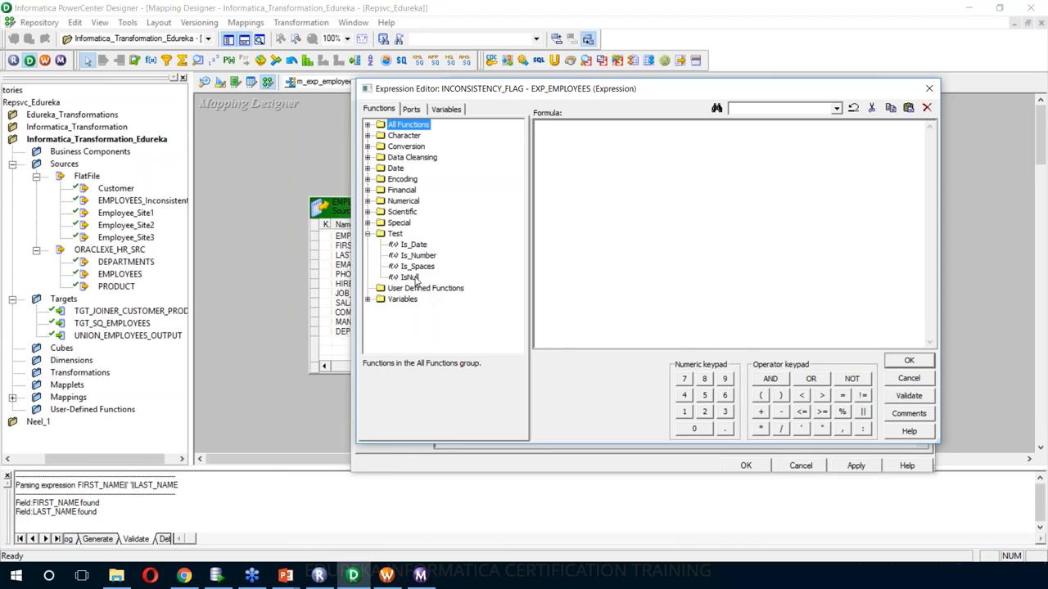
{"action": "left_click", "coordinate": [369, 223]}
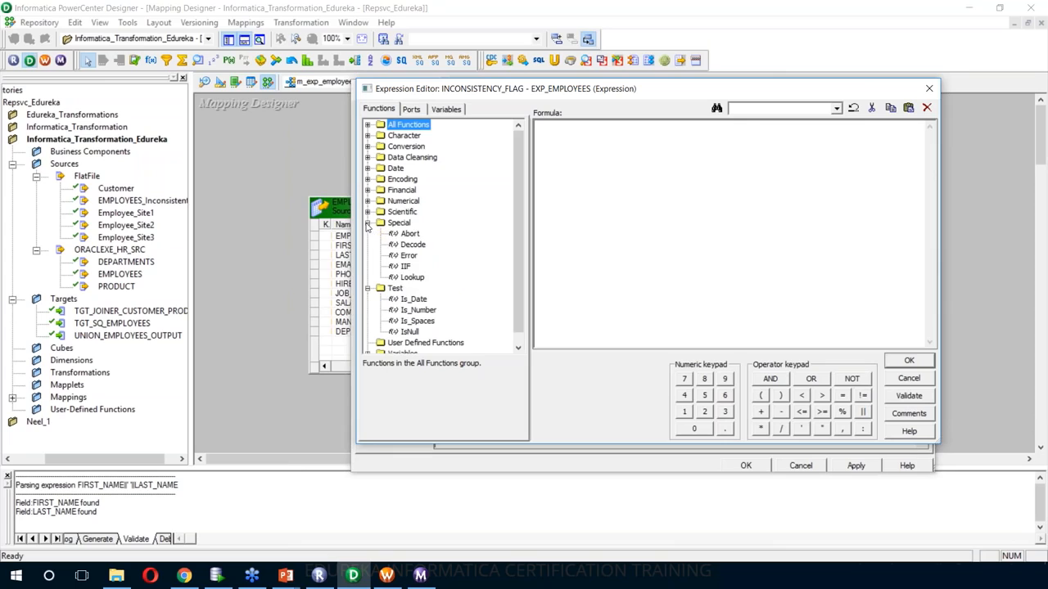
{"action": "left_click", "coordinate": [405, 267]}
{"action": "double_click", "coordinate": [405, 267]}
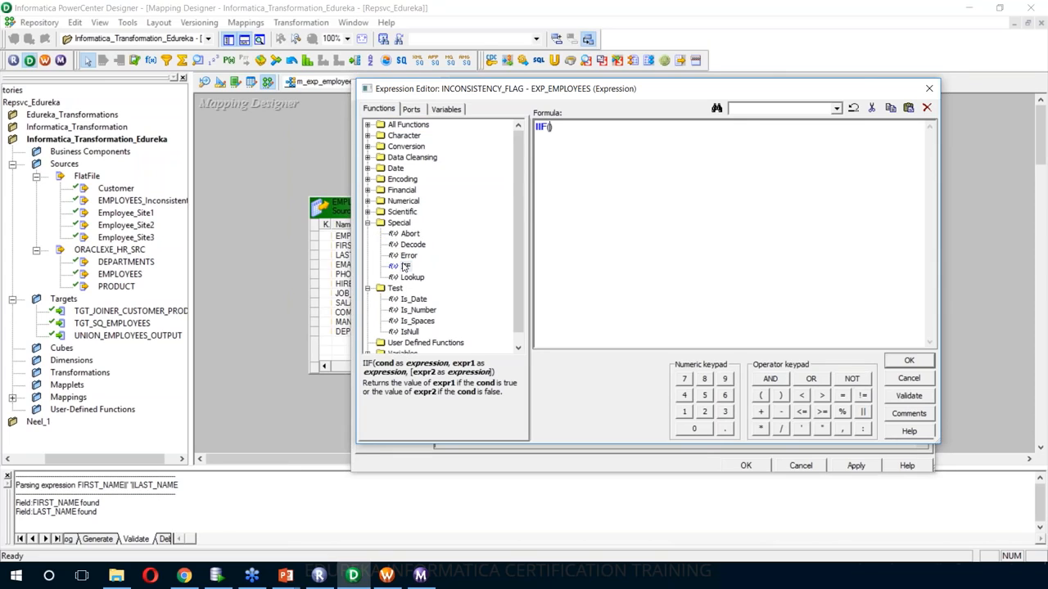
{"action": "double_click", "coordinate": [409, 332]}
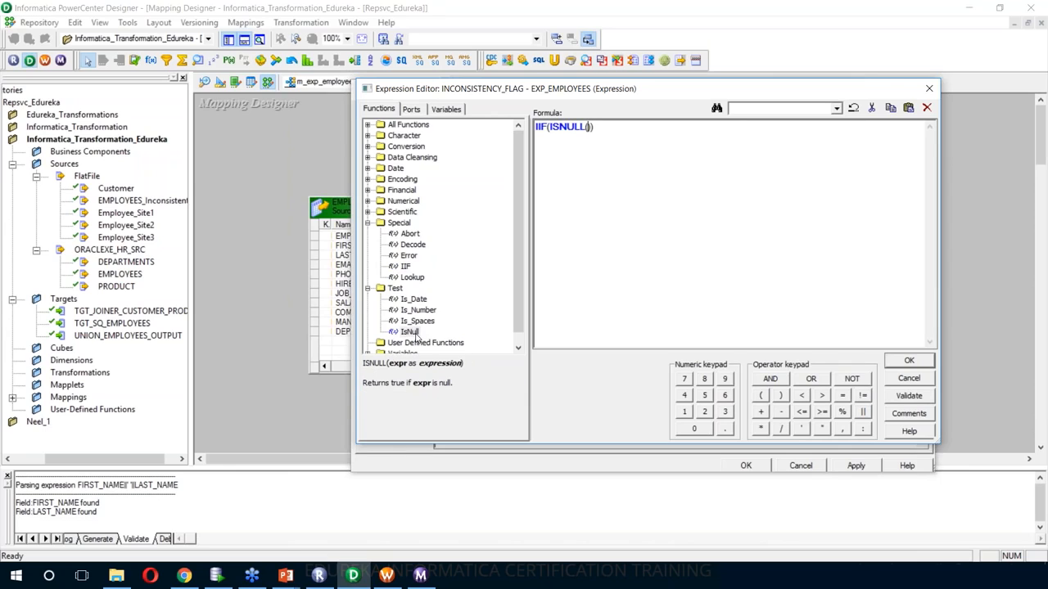
{"action": "left_click", "coordinate": [411, 110]}
{"action": "double_click", "coordinate": [422, 146]}
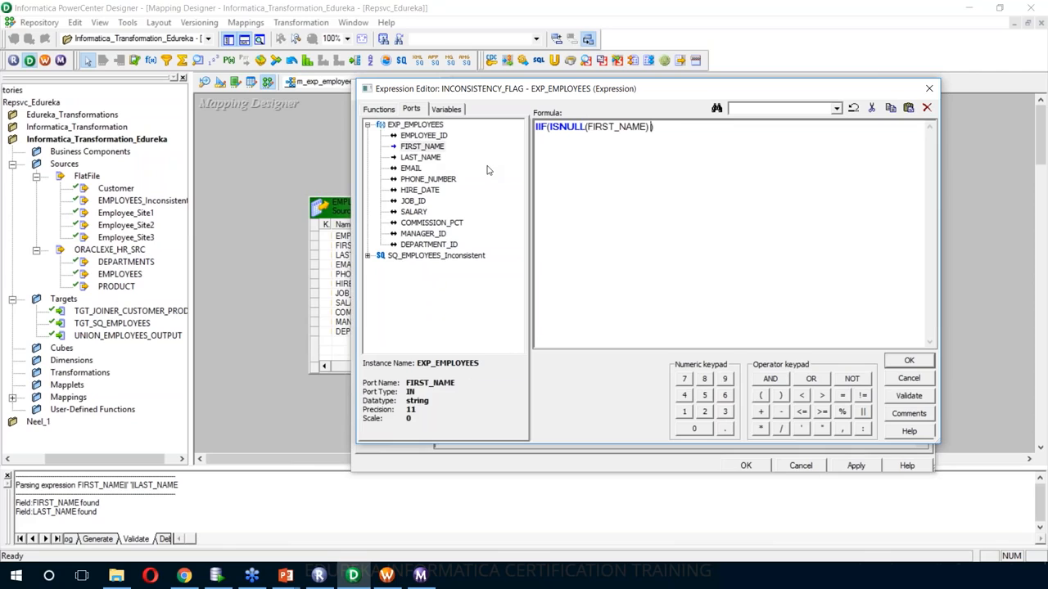
- Complete it with OR ISNULL(LAST_NAME) OR ISNULL(EMAIL),'Y','N' and validate the formula
{"action": "type", "text": "OR"}
{"action": "left_click", "coordinate": [379, 109]}
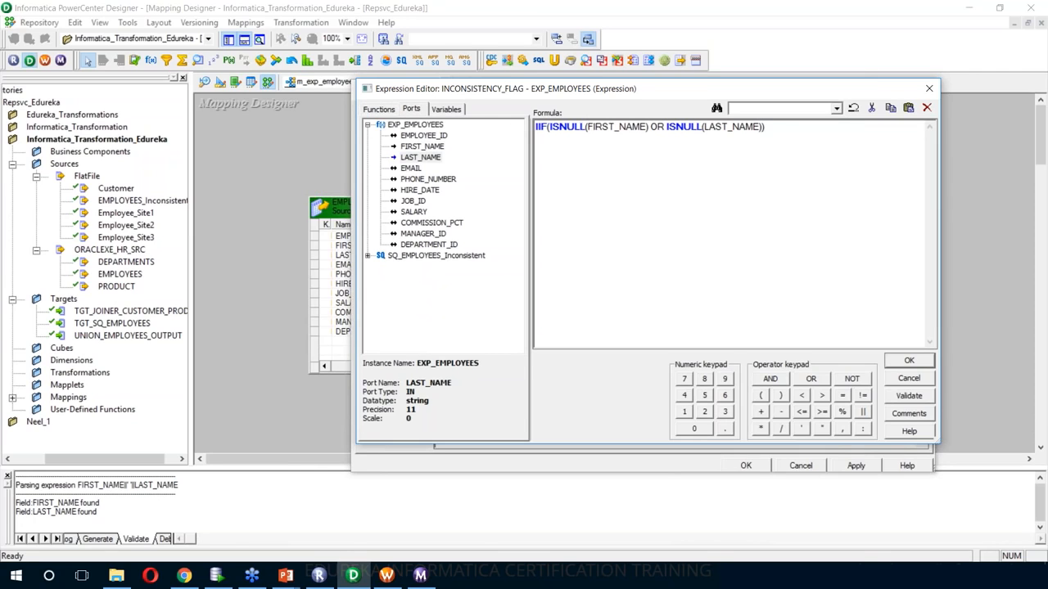
{"action": "type", "text": "OR"}
{"action": "left_click", "coordinate": [388, 109]}
{"action": "double_click", "coordinate": [417, 233]}
{"action": "left_click", "coordinate": [411, 109]}
{"action": "double_click", "coordinate": [411, 169]}
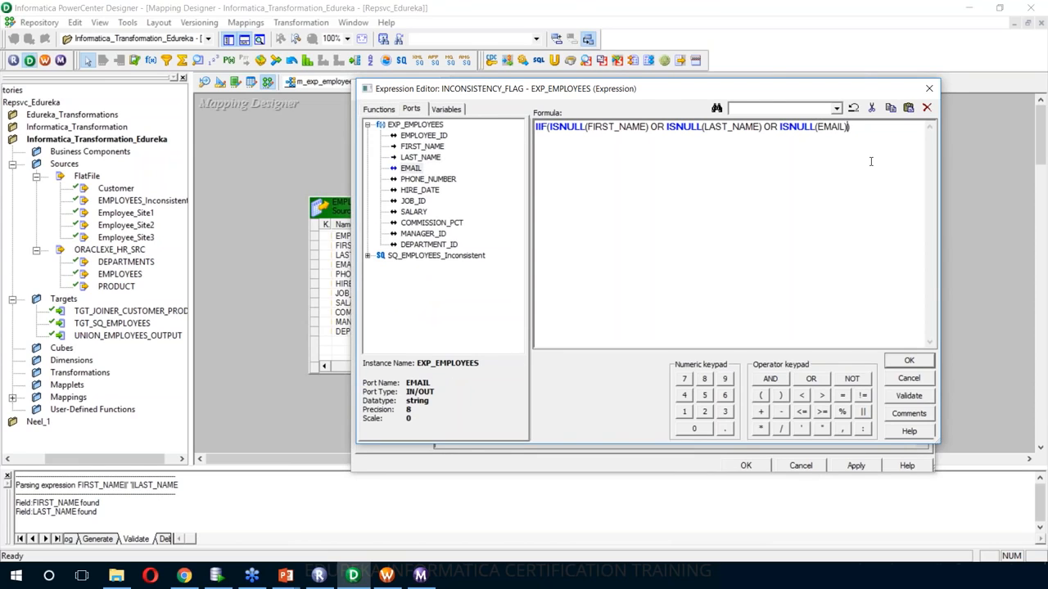
{"action": "type", "text": ",'Y','N'"}
{"action": "left_click", "coordinate": [910, 397]}
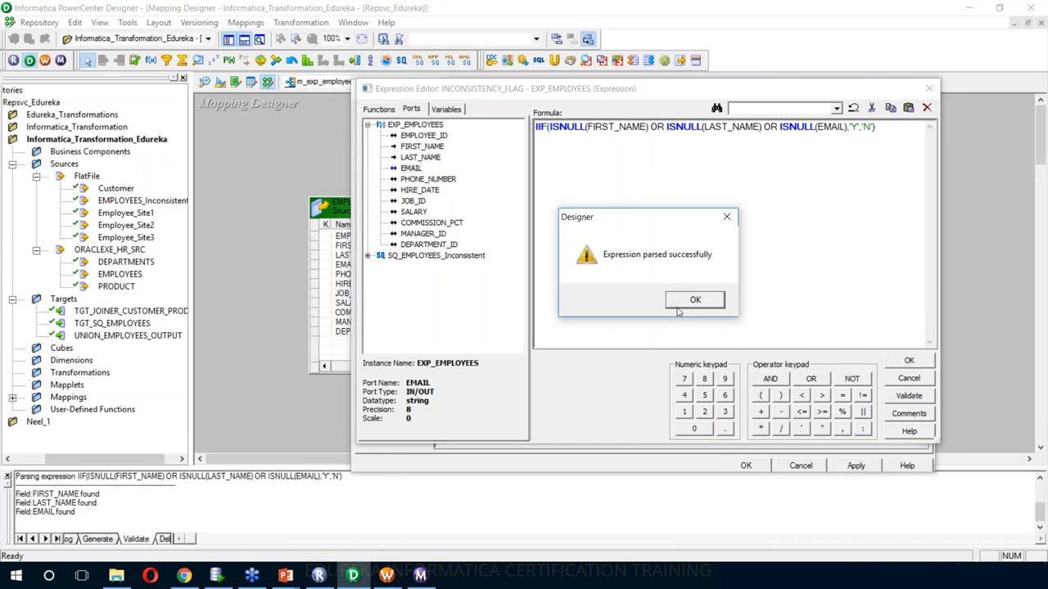
- Wrap the null-check formula inside an outer IIF with a matching closing parenthesis
{"action": "left_click", "coordinate": [695, 301]}
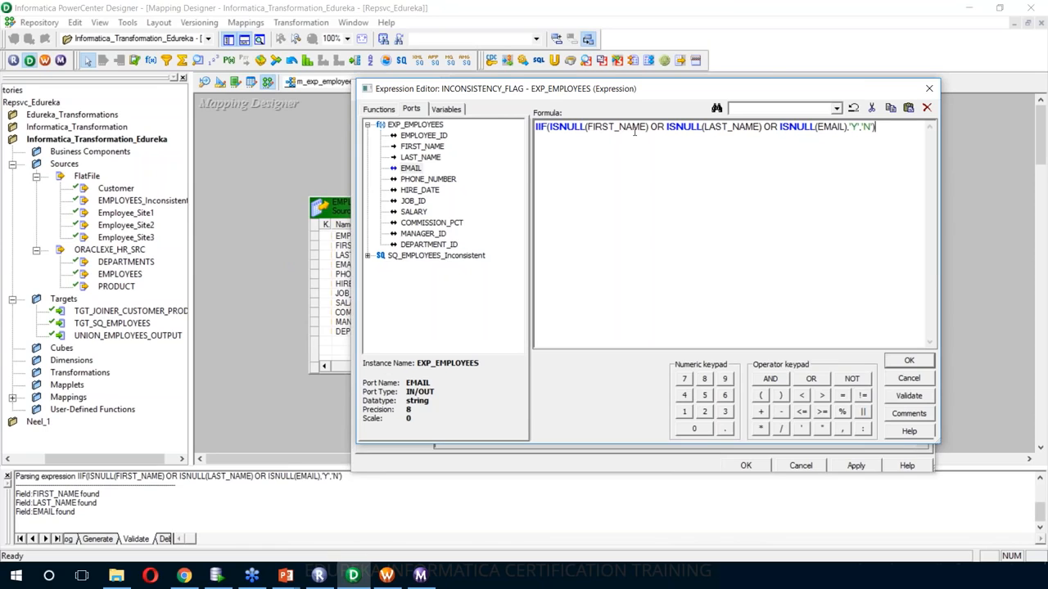
{"action": "left_click", "coordinate": [376, 109]}
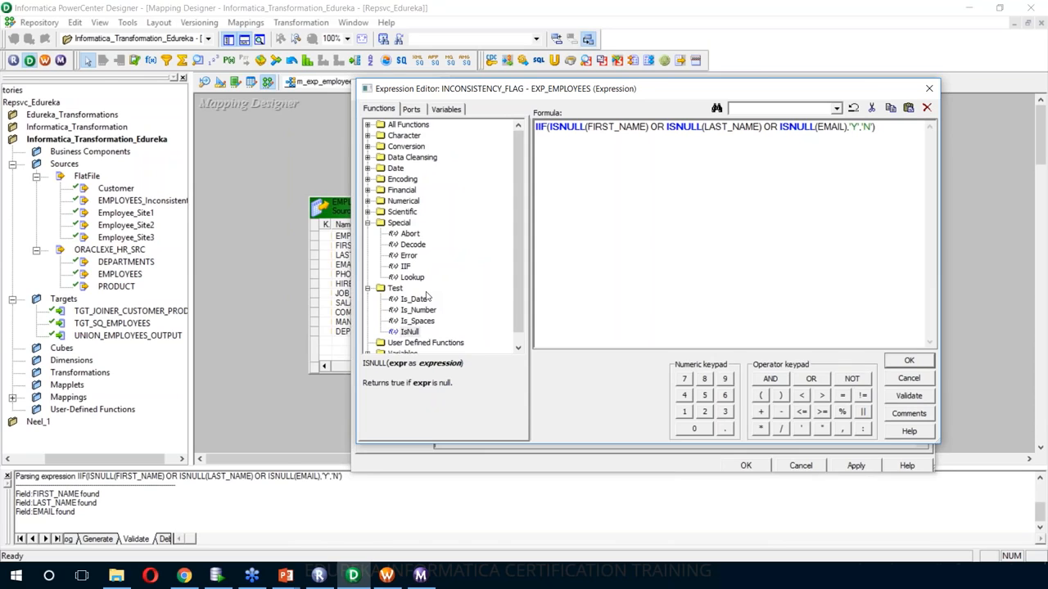
{"action": "double_click", "coordinate": [402, 259]}
{"action": "key", "text": "BackSpace"}
{"action": "key", "text": "BackSpace"}
{"action": "key", "text": "BackSpace"}
{"action": "key", "text": "BackSpace"}
{"action": "key", "text": "BackSpace"}
{"action": "key", "text": "BackSpace"}
{"action": "double_click", "coordinate": [404, 265]}
{"action": "left_click", "coordinate": [906, 126]}
{"action": "type", "text": ")"}
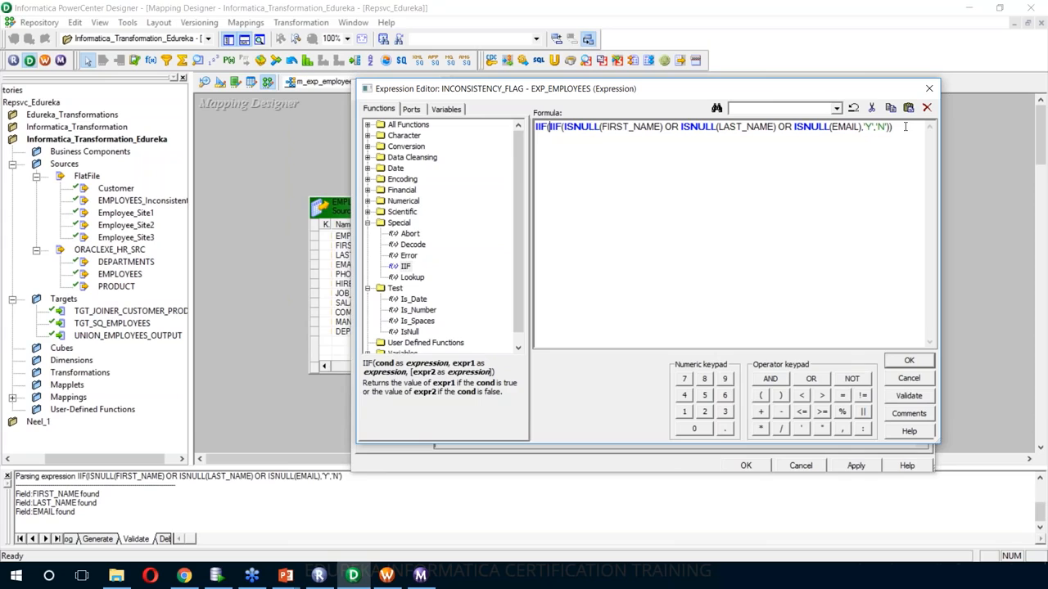
- Begin the outer IIF condition with RTRIM(LTRIM(FIRST_NAME))='' OR
{"action": "type", "text": "RTRIM("}
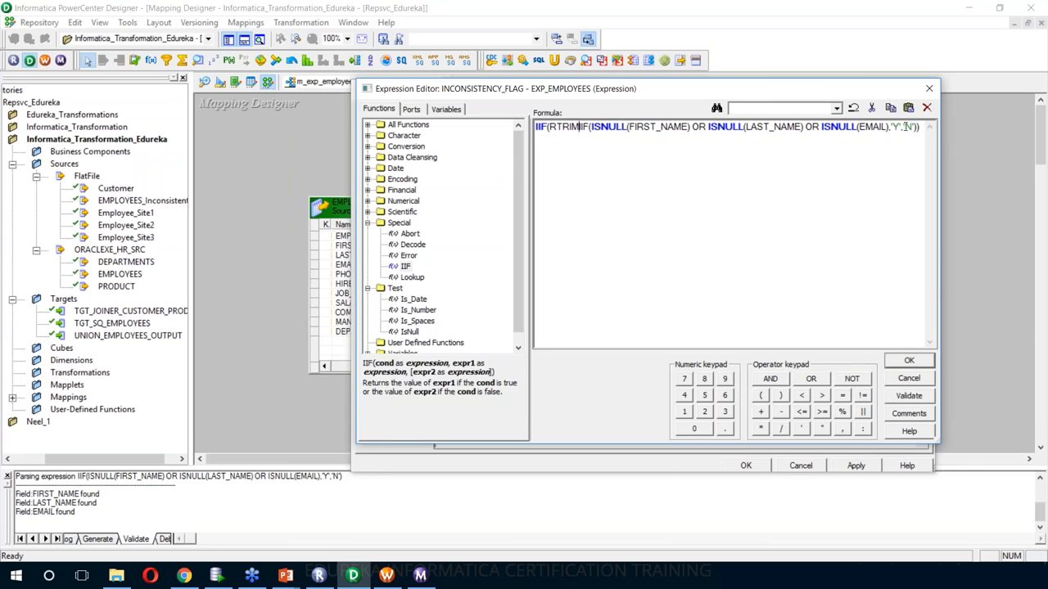
{"action": "type", "text": "LTRIM())"}
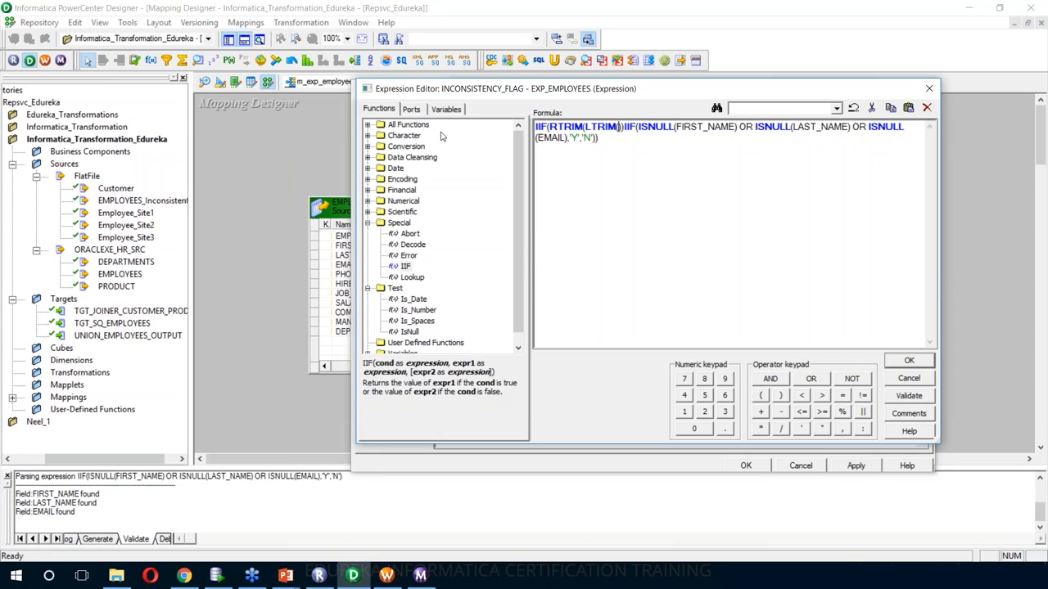
{"action": "left_click", "coordinate": [418, 111]}
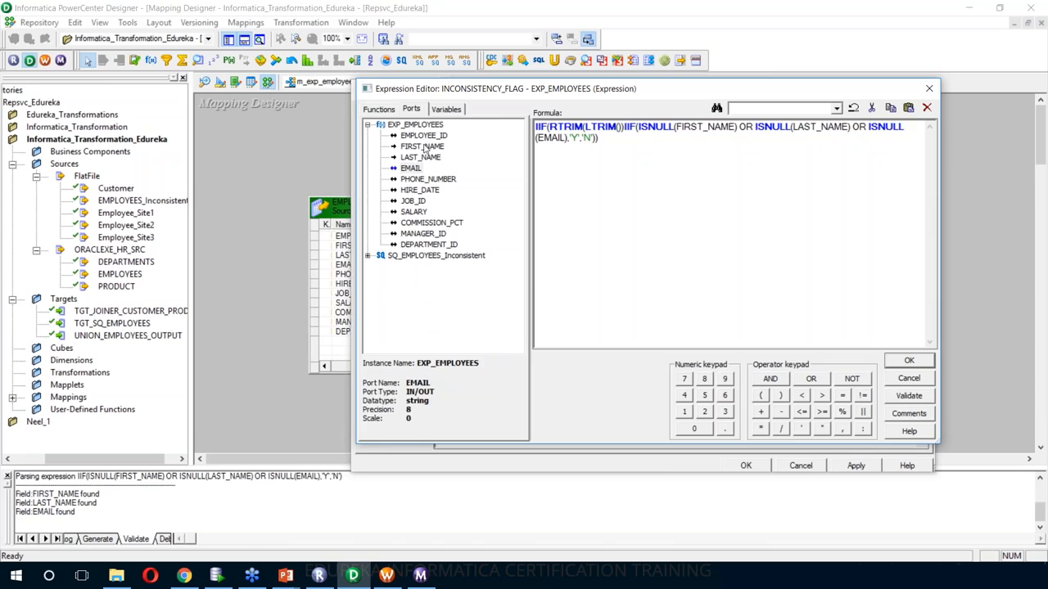
{"action": "double_click", "coordinate": [423, 147]}
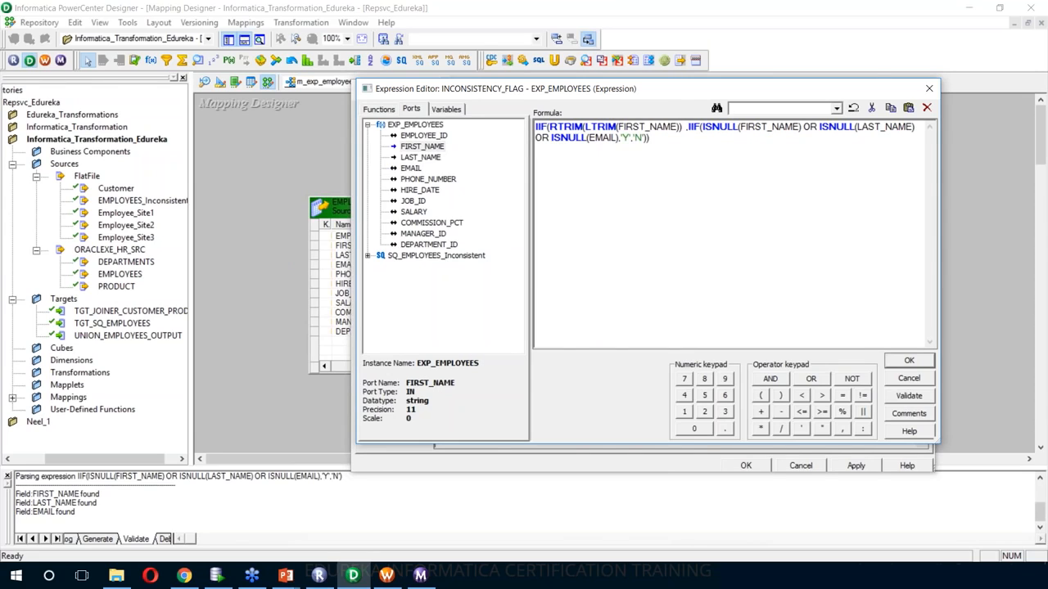
{"action": "type", "text": "=''"}
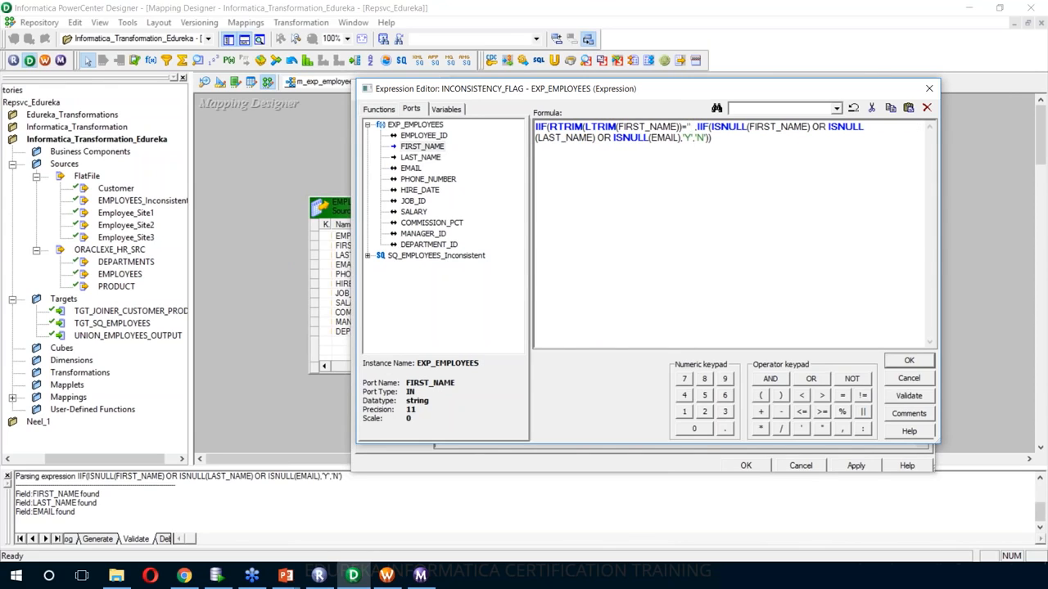
{"action": "type", "text": " OR RTRIM(LTRIM()"}
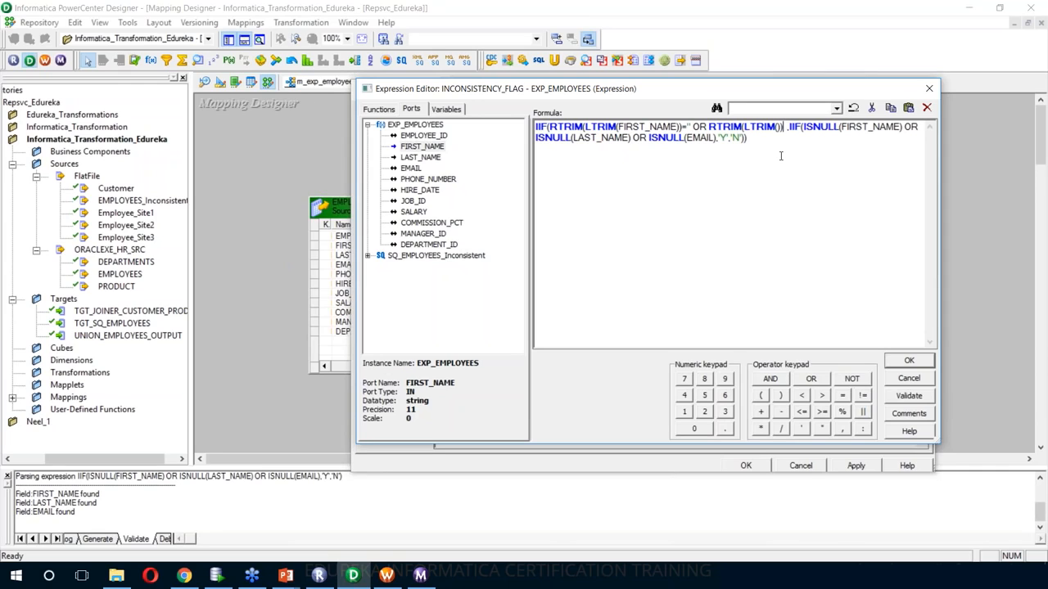
{"action": "key", "text": "Left"}
- Add blank checks for LAST_NAME and EMAIL, returning 'Y' before the nested null check
{"action": "double_click", "coordinate": [418, 157]}
{"action": "type", "text": ")='' OR "}
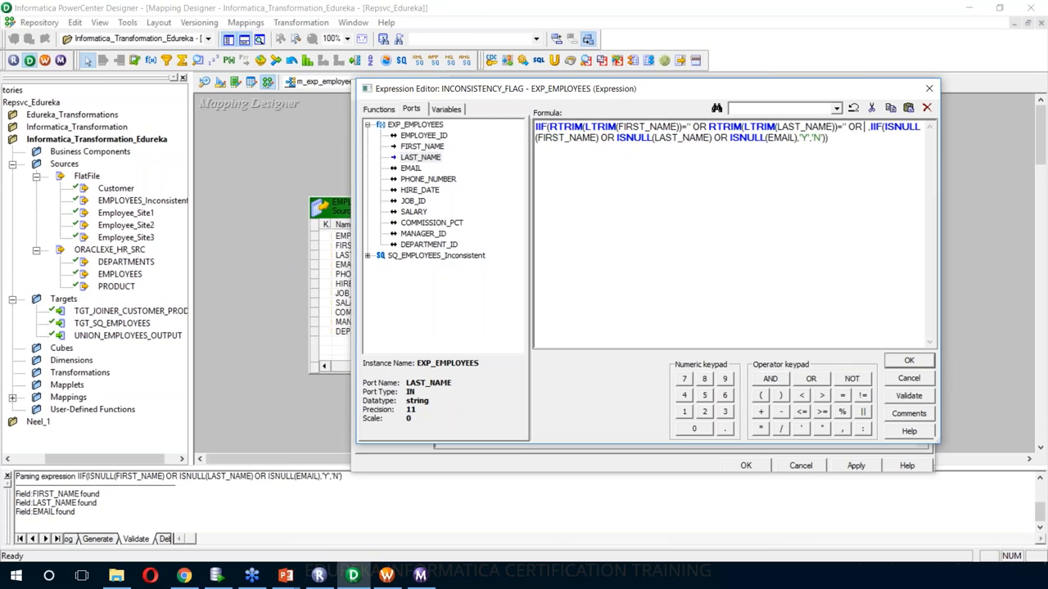
{"action": "type", "text": "RTRIM(LTRIM()"}
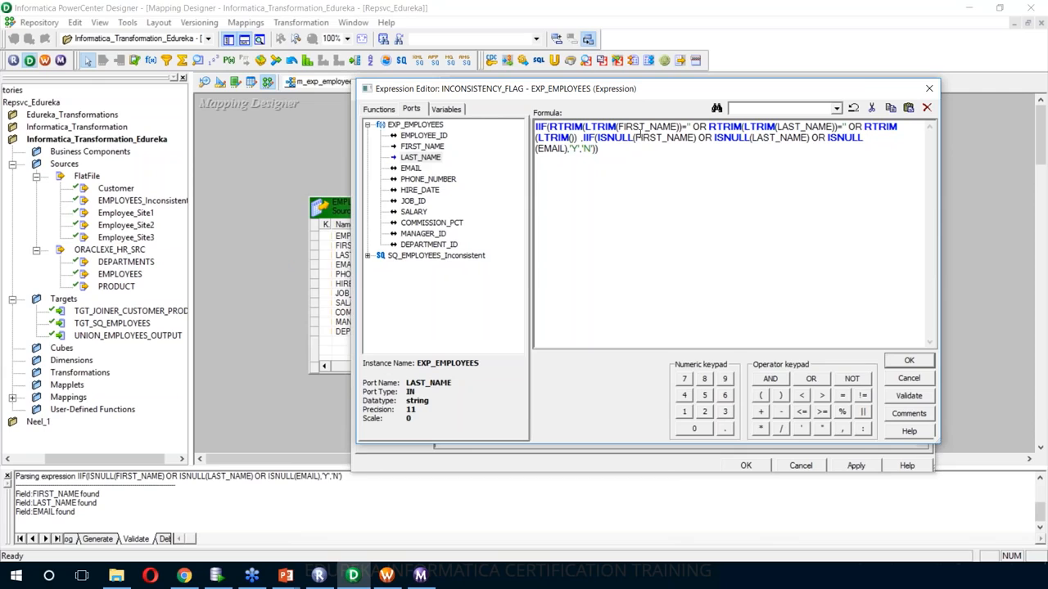
{"action": "double_click", "coordinate": [411, 169]}
{"action": "key", "text": "Right"}
{"action": "key", "text": "Right"}
{"action": "type", "text": "='',"}
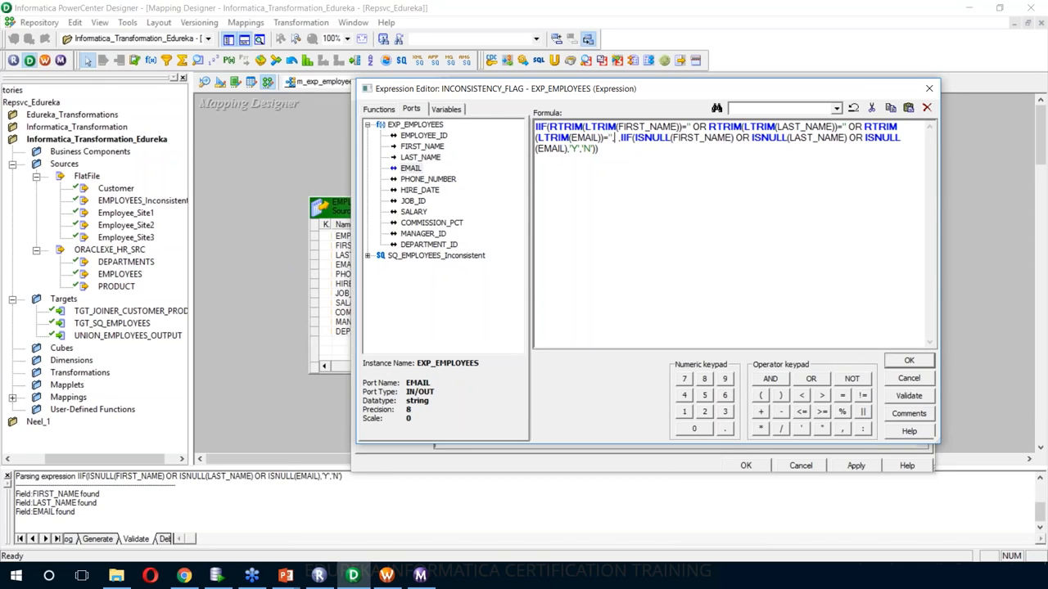
{"action": "type", "text": ","}
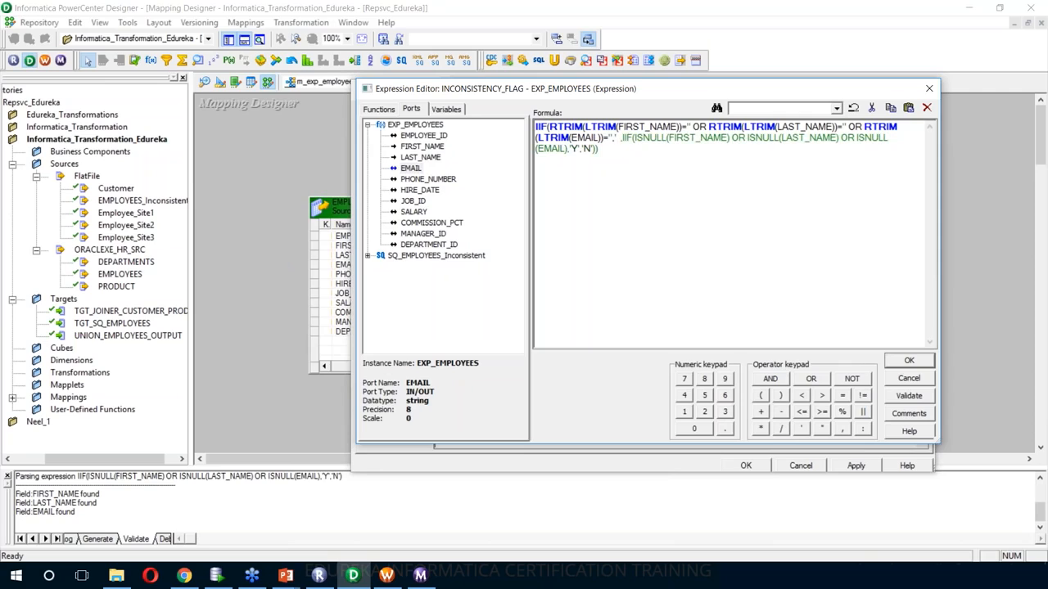
{"action": "type", "text": "'Y'"}
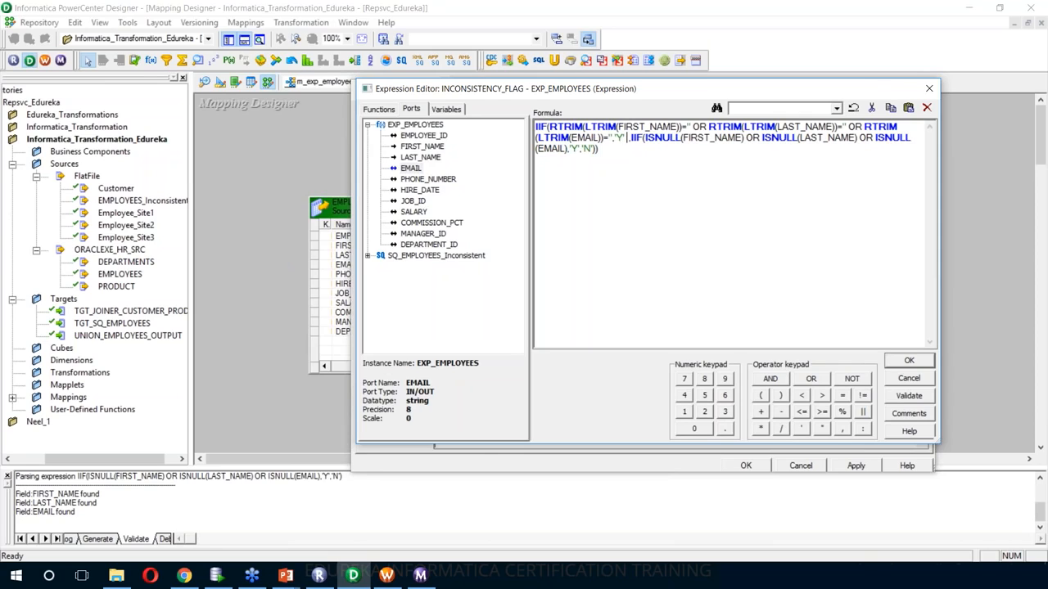
{"action": "key", "text": "BackSpace"}
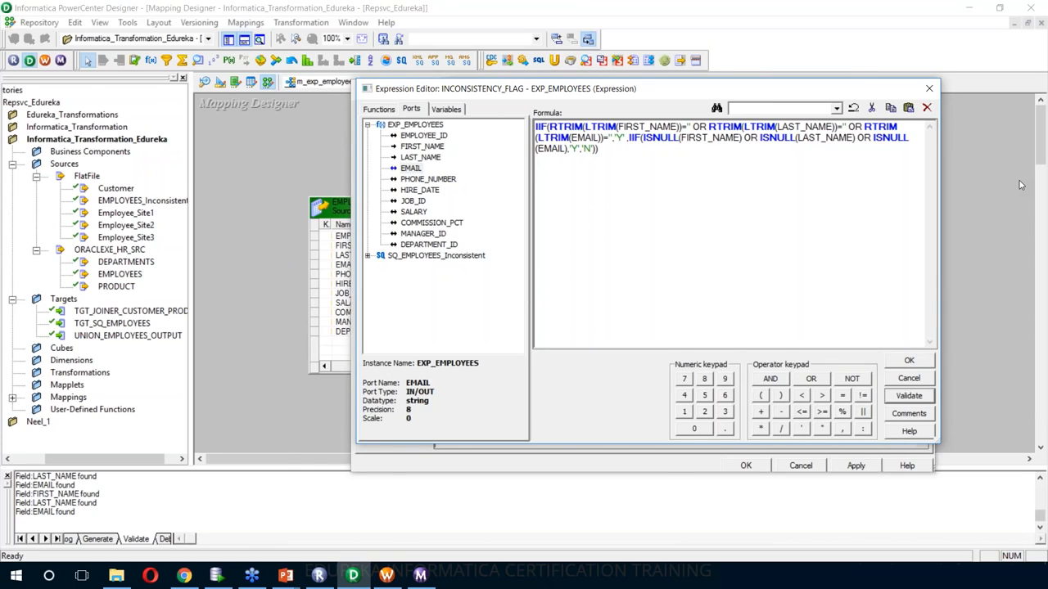
- Validate the inconsistency flag expression and apply the port changes to EXP_EMPLOYEES
{"action": "left_click", "coordinate": [1041, 42]}
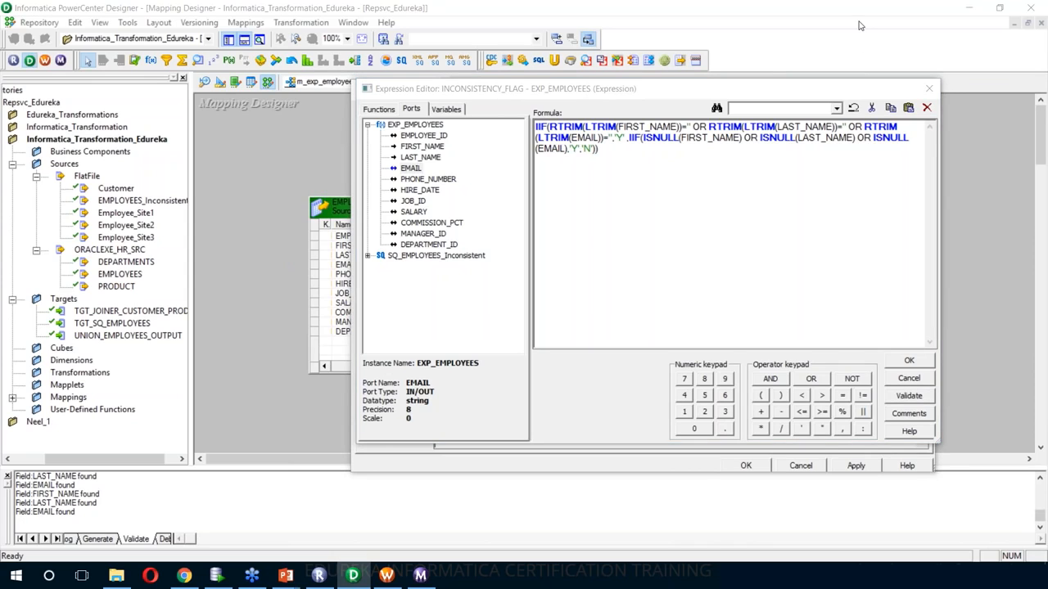
{"action": "left_click", "coordinate": [903, 399]}
{"action": "left_click", "coordinate": [903, 398]}
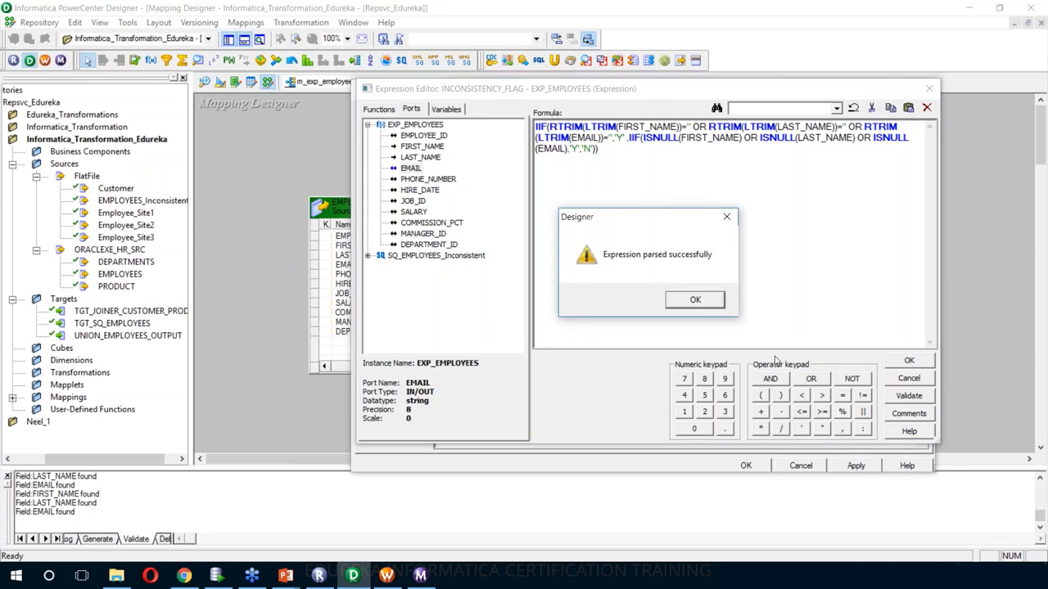
{"action": "left_click", "coordinate": [693, 299]}
{"action": "left_click", "coordinate": [905, 362]}
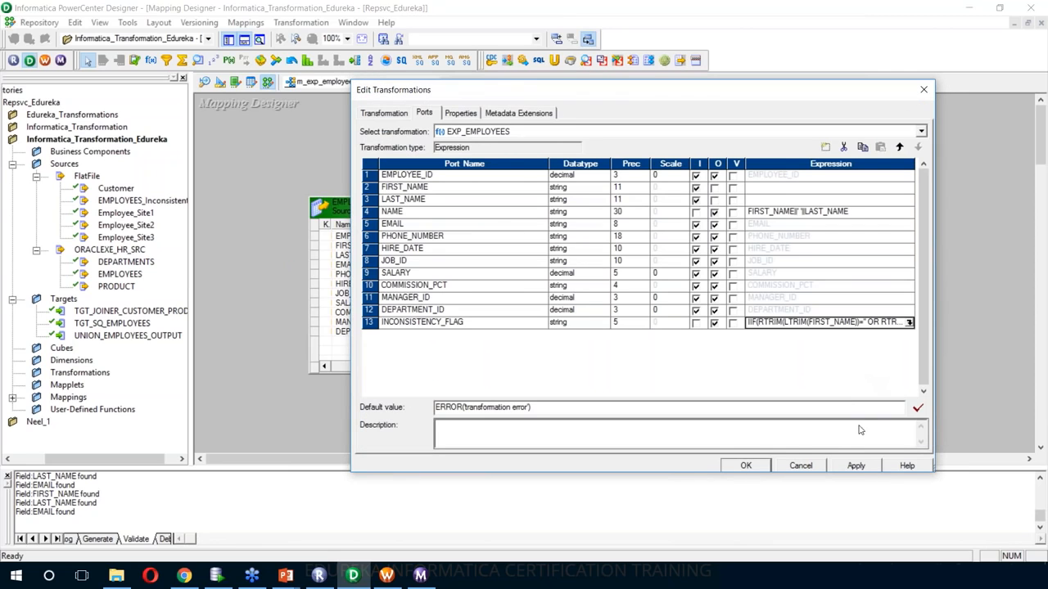
{"action": "left_click", "coordinate": [856, 466]}
{"action": "left_click", "coordinate": [738, 468]}
- Create an EXP_EMPLOYEES target table from the transformation's ports and show it in Target Designer
{"action": "left_click", "coordinate": [741, 466]}
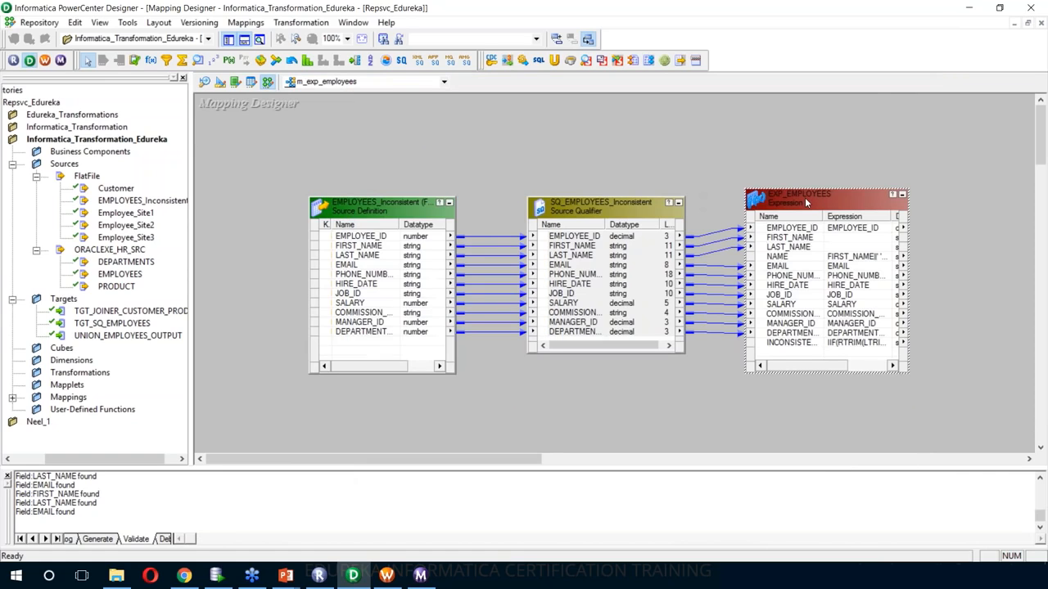
{"action": "right_click", "coordinate": [805, 197]}
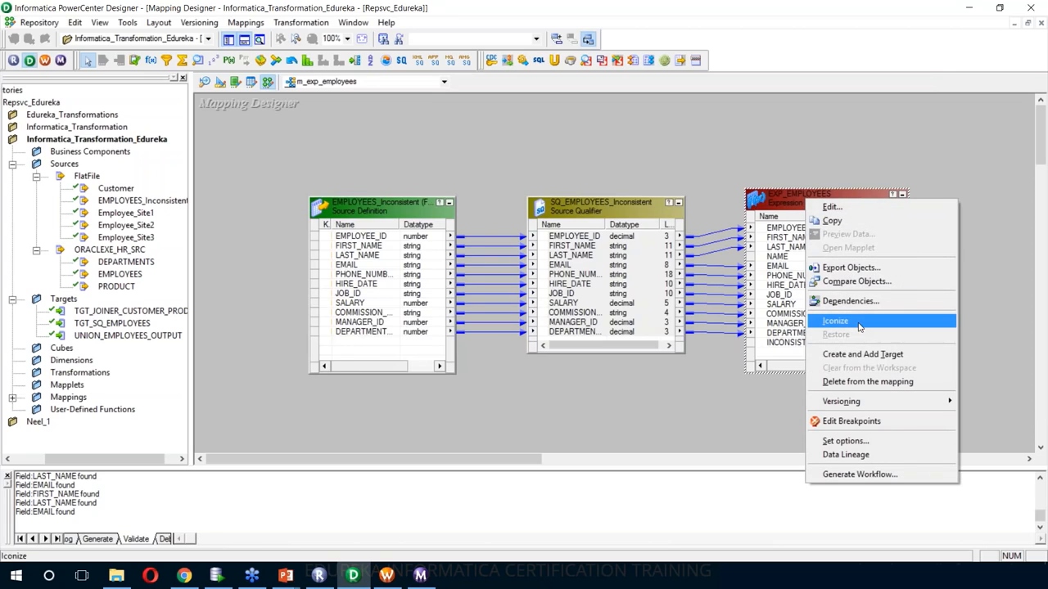
{"action": "left_click", "coordinate": [870, 354]}
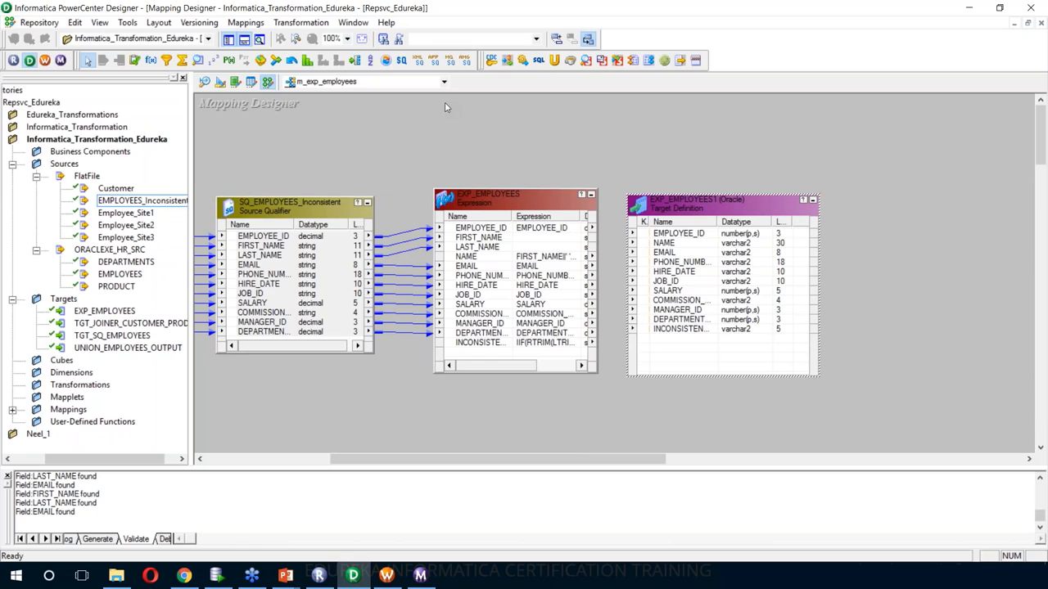
{"action": "left_click", "coordinate": [220, 84]}
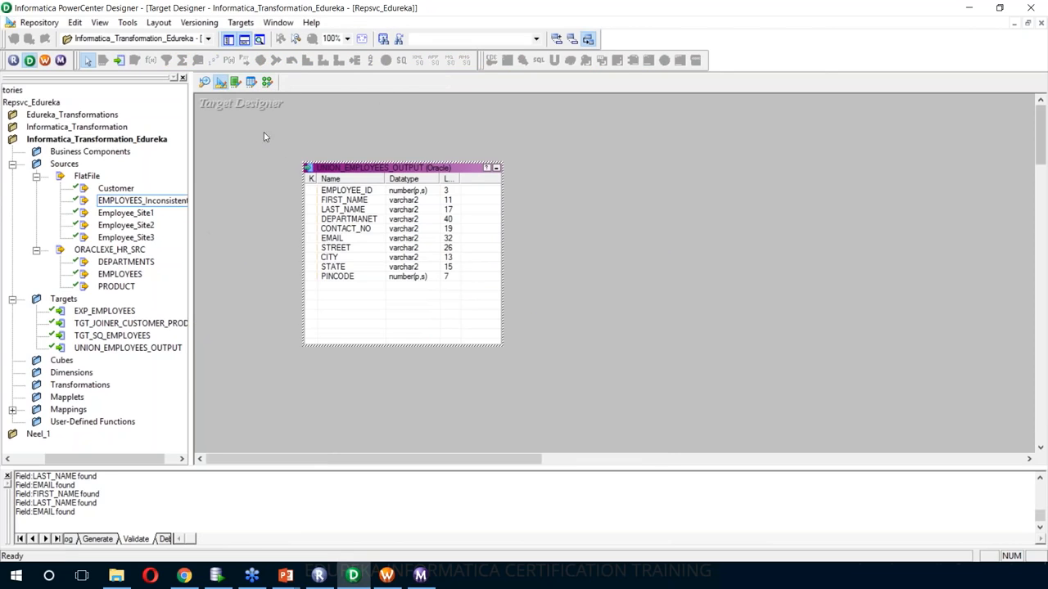
- Clear the Target Designer canvas and place the EXP_EMPLOYEES target on it
{"action": "right_click", "coordinate": [262, 134]}
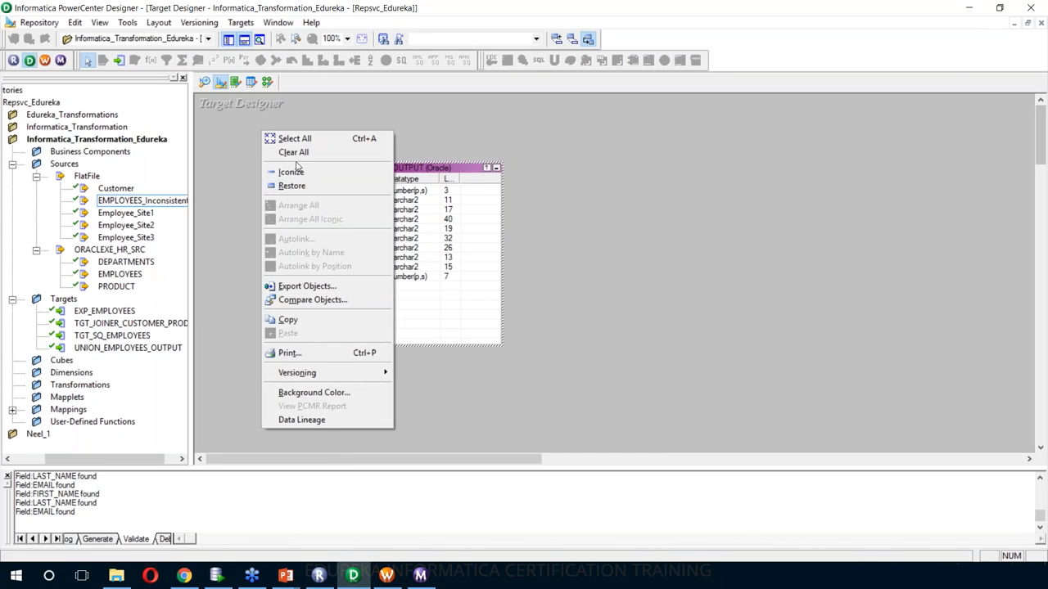
{"action": "left_click", "coordinate": [293, 153]}
{"action": "left_click", "coordinate": [104, 311]}
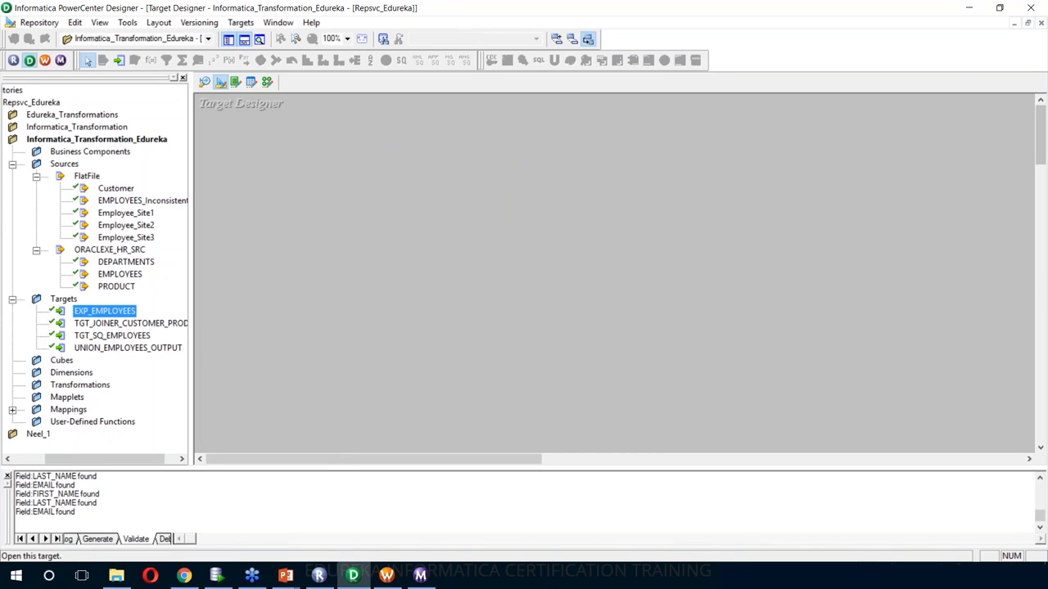
{"action": "left_click_drag", "start_coordinate": [104, 311], "coordinate": [401, 176]}
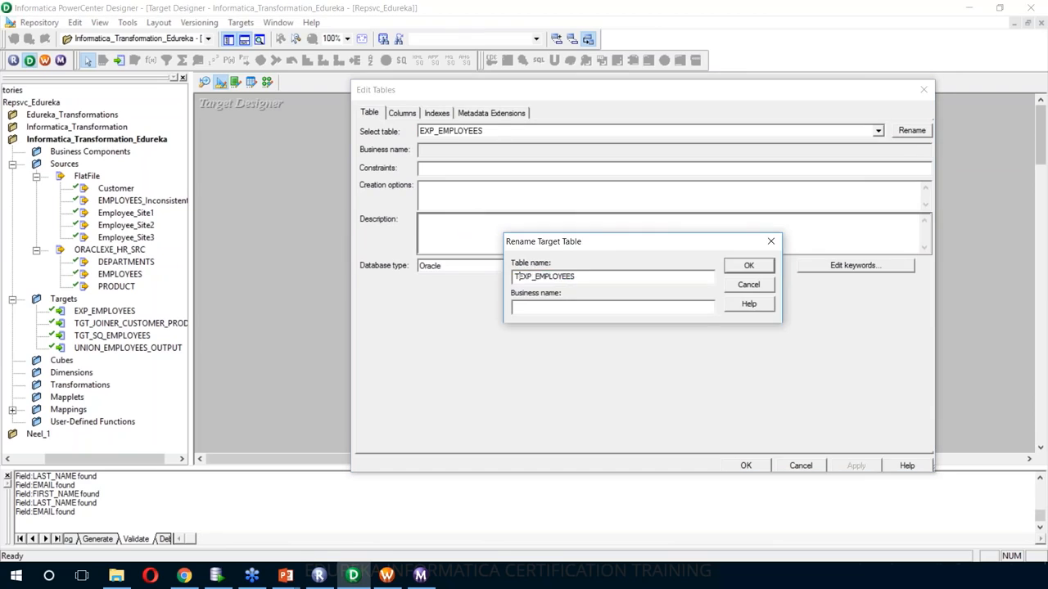
- Rename the target to TGT_EXP_EMPLOYEES, then return to m_exp_employees and delete EXP_EMPLOYEES1
{"action": "key", "text": "Return"}
{"action": "left_click", "coordinate": [402, 114]}
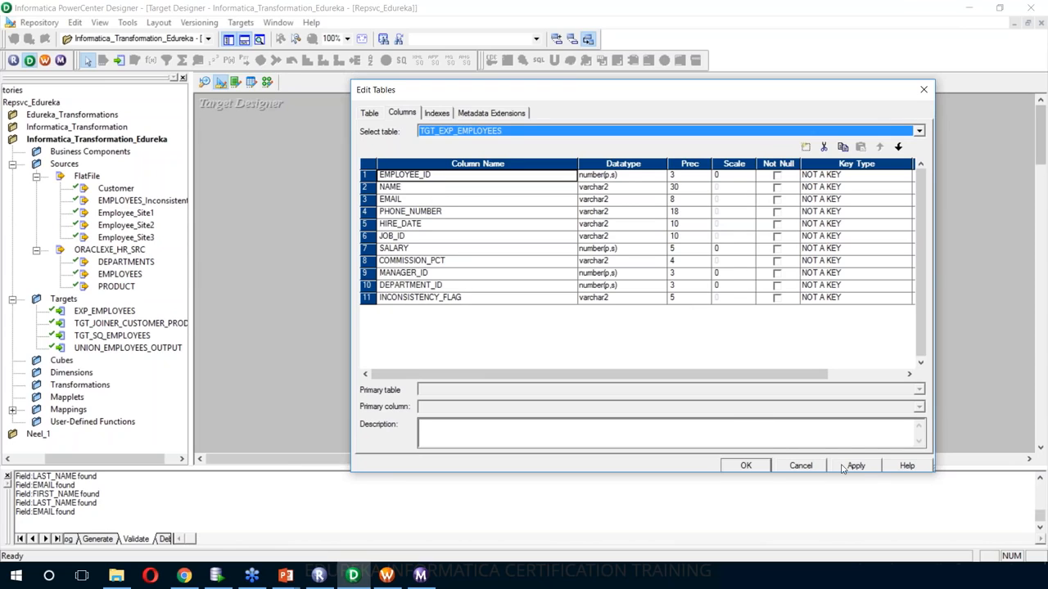
{"action": "left_click", "coordinate": [746, 465]}
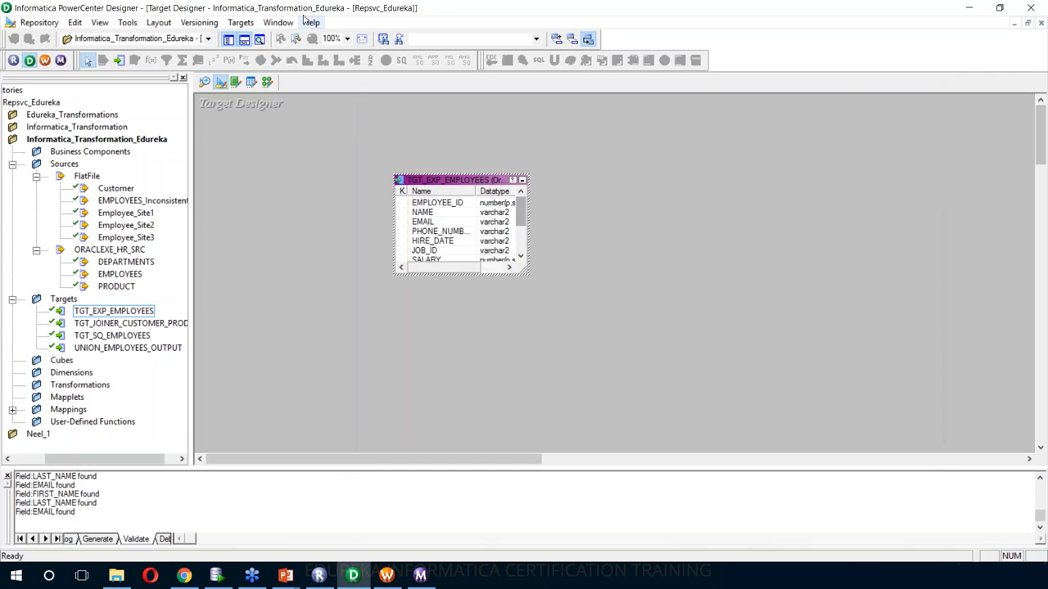
{"action": "left_click", "coordinate": [269, 83]}
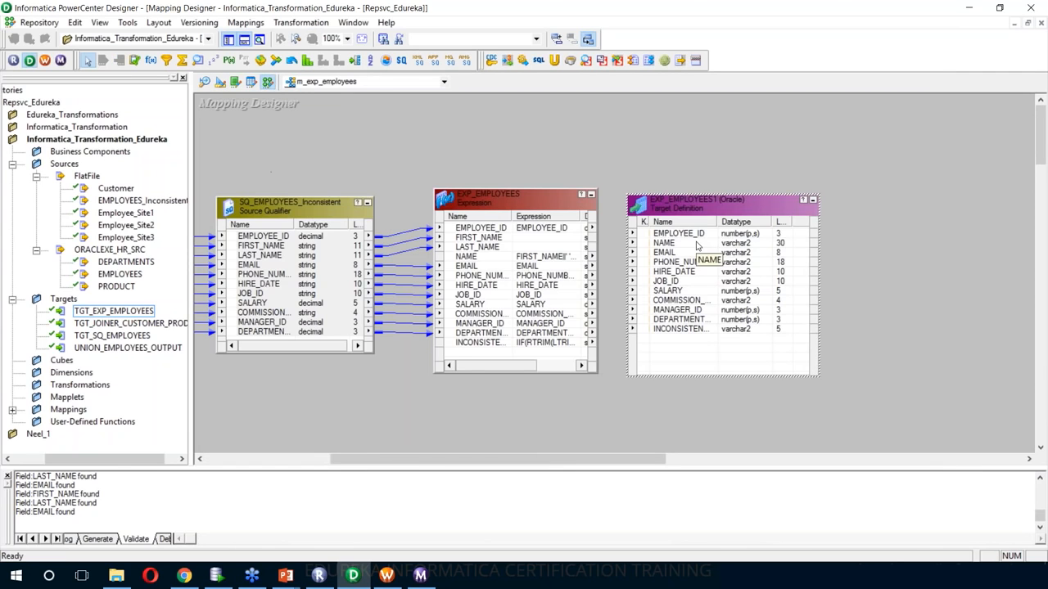
{"action": "key", "text": "Delete"}
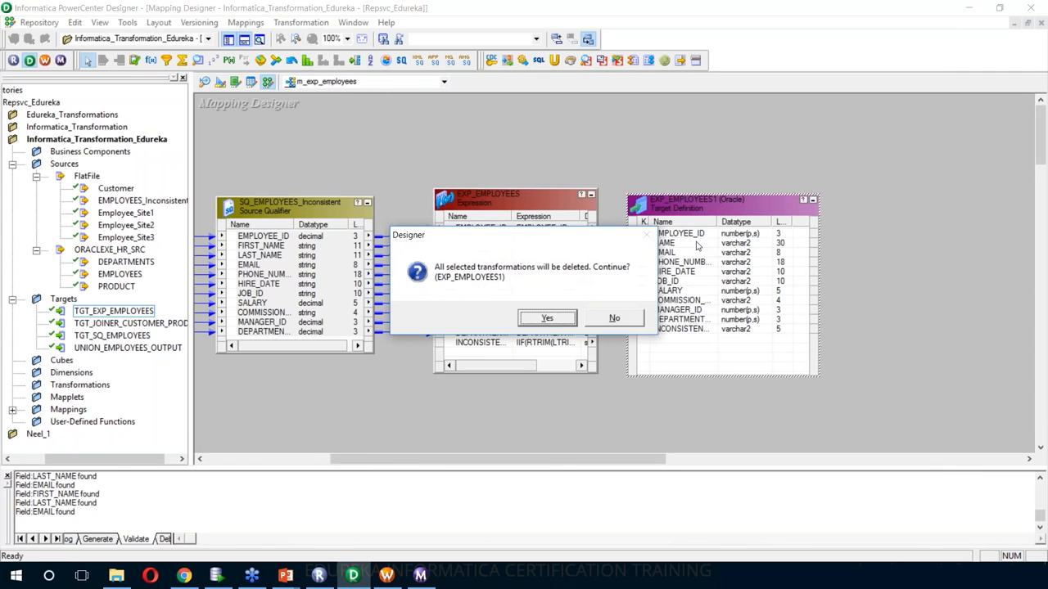
- Replace EXP_EMPLOYEES1 with TGT_EXP_EMPLOYEES, autolink ports by name from EXP_EMPLOYEES, and save the mapping
{"action": "left_click", "coordinate": [547, 317]}
{"action": "left_click_drag", "start_coordinate": [113, 311], "coordinate": [718, 268]}
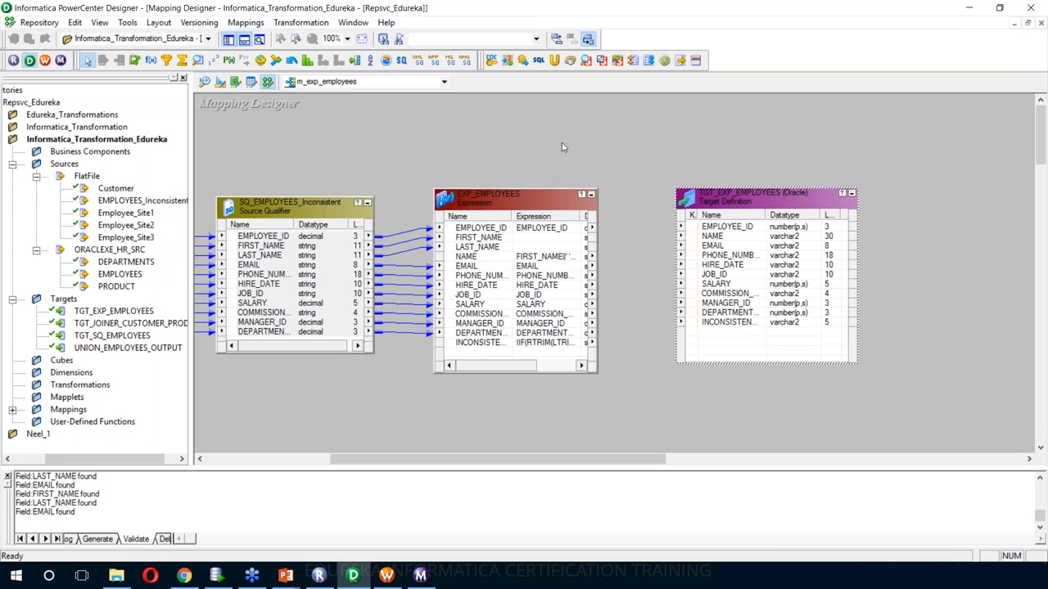
{"action": "right_click", "coordinate": [610, 133]}
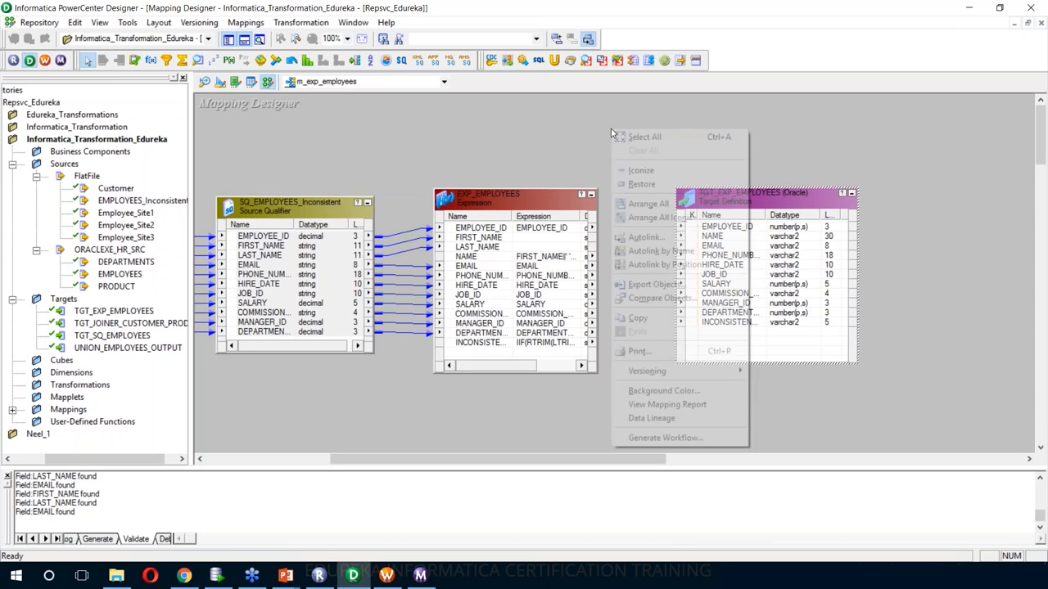
{"action": "left_click", "coordinate": [658, 244]}
{"action": "left_click", "coordinate": [661, 249]}
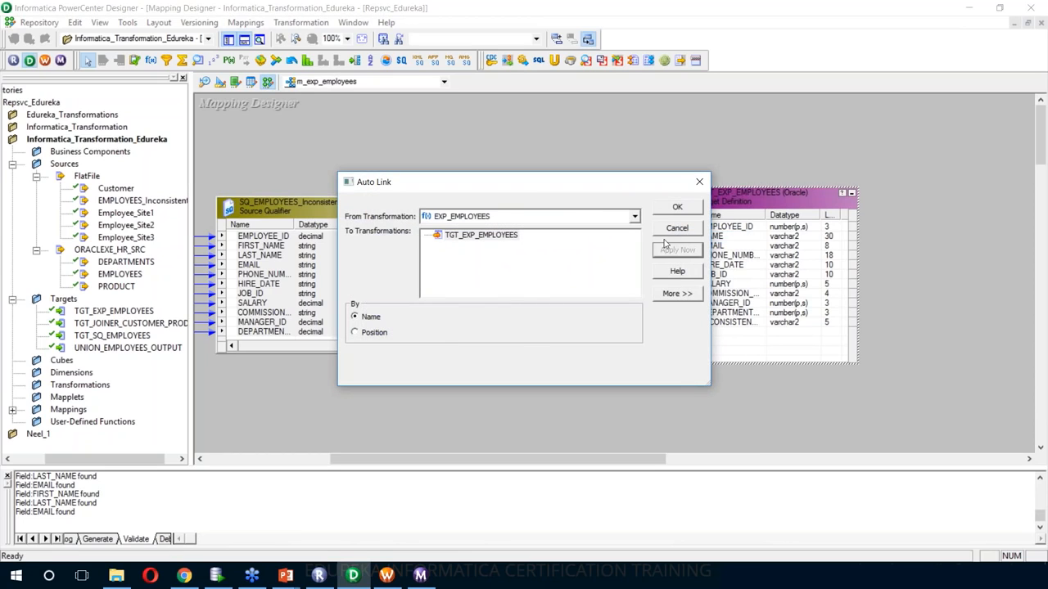
{"action": "left_click", "coordinate": [671, 207]}
{"action": "left_click", "coordinate": [612, 157]}
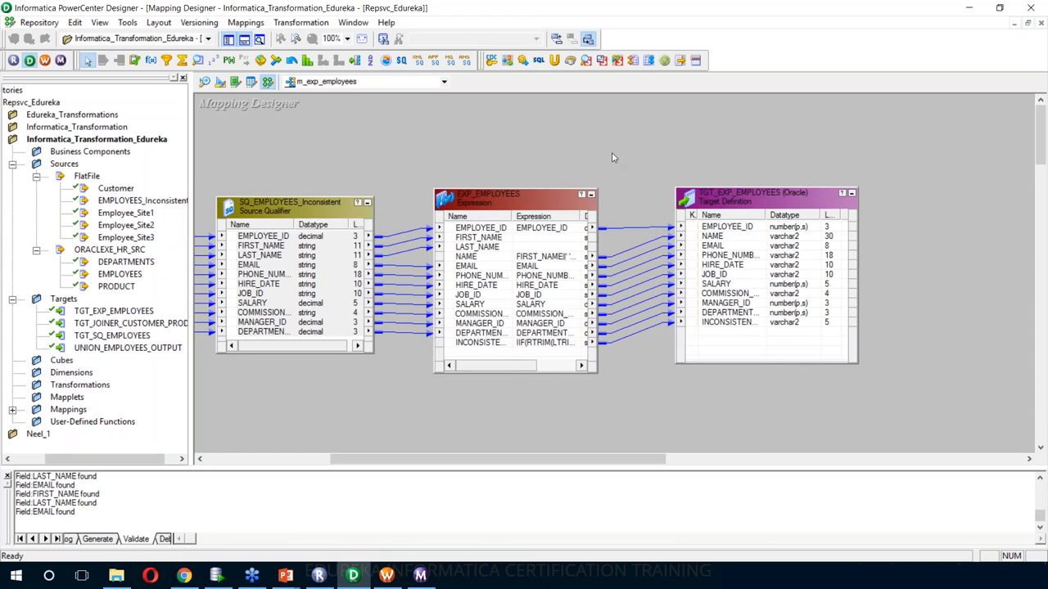
{"action": "key", "text": "ctrl+s"}
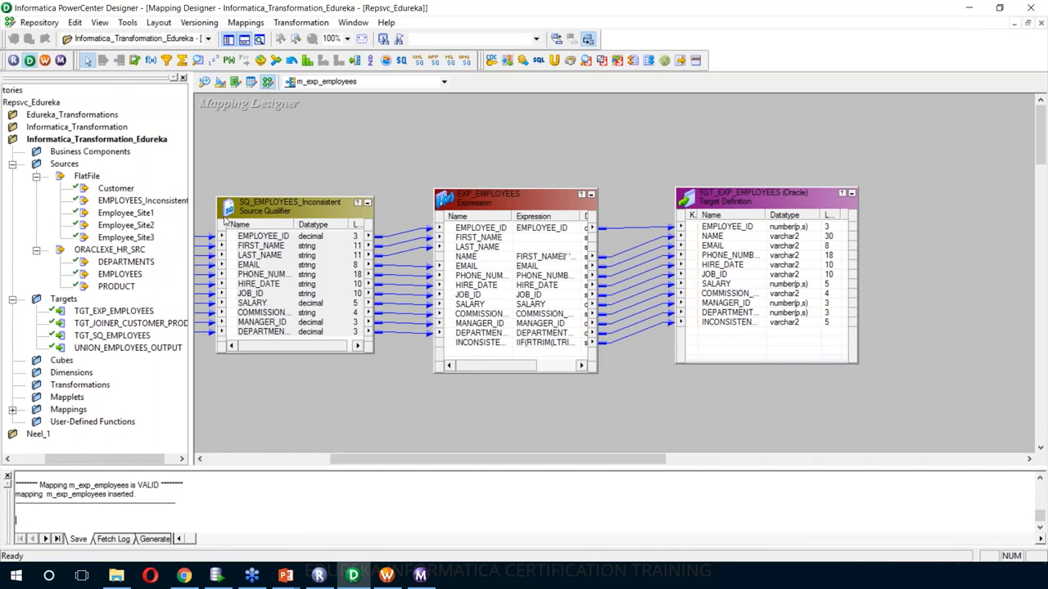
- Generate workflow wf_m_exp_employees with session s_m_exp_employees from the m_exp_employees mapping
{"action": "right_click", "coordinate": [455, 117]}
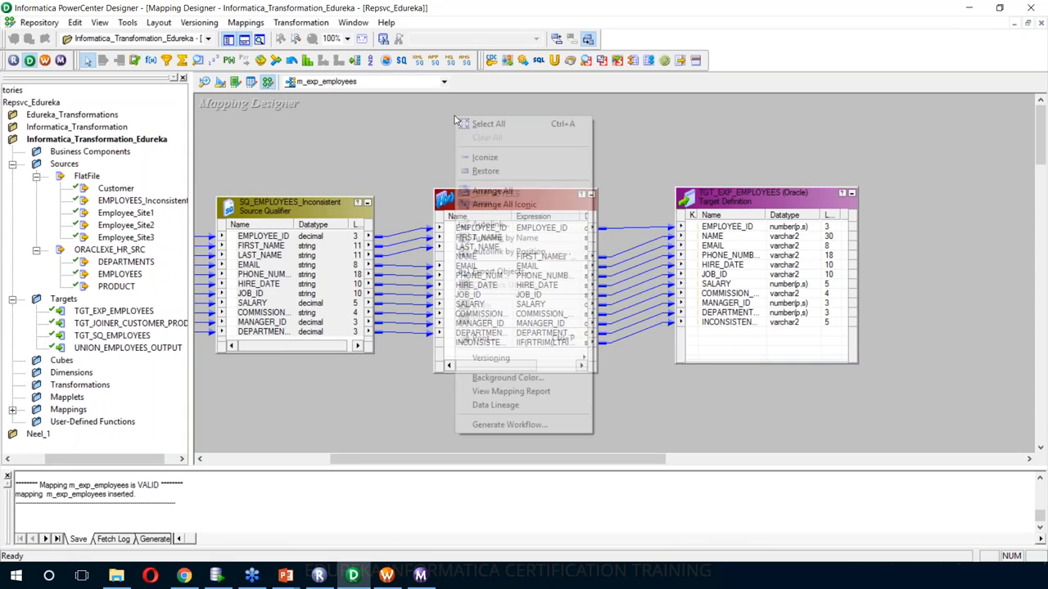
{"action": "left_click", "coordinate": [513, 425]}
{"action": "left_click", "coordinate": [630, 463]}
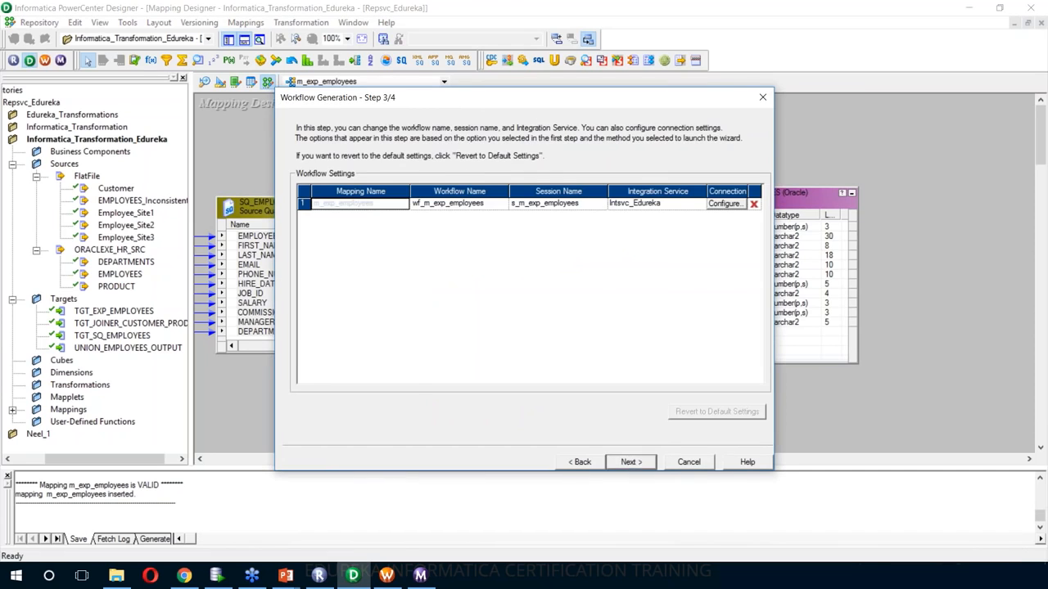
{"action": "left_click", "coordinate": [630, 464]}
{"action": "left_click", "coordinate": [628, 396]}
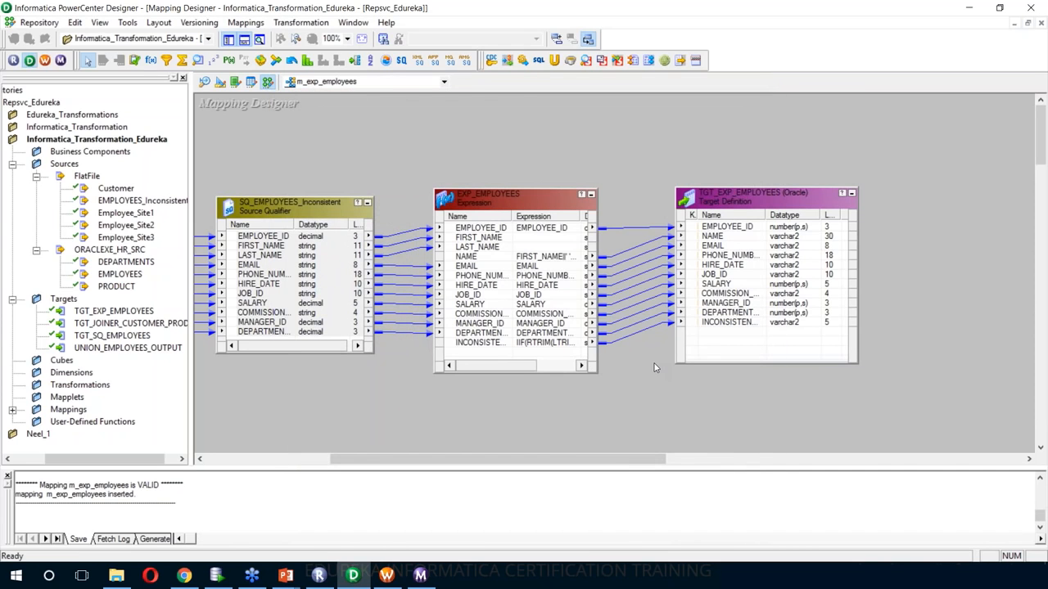
- Generate and execute the create-table SQL for TGT_EXP_EMPLOYEES, then return to the m_exp_employees mapping
{"action": "left_click", "coordinate": [222, 88]}
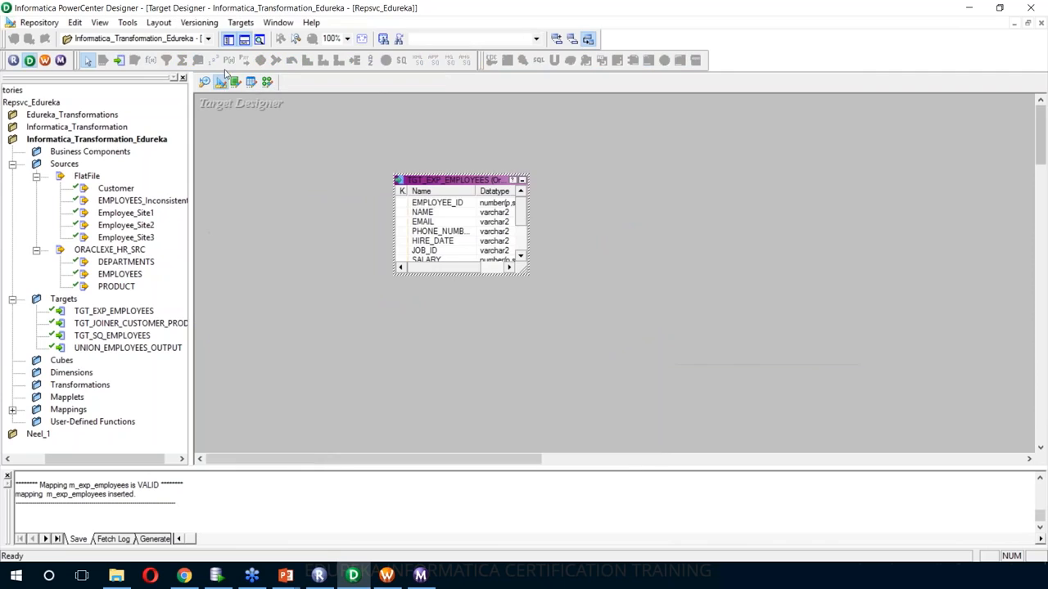
{"action": "left_click", "coordinate": [242, 22]}
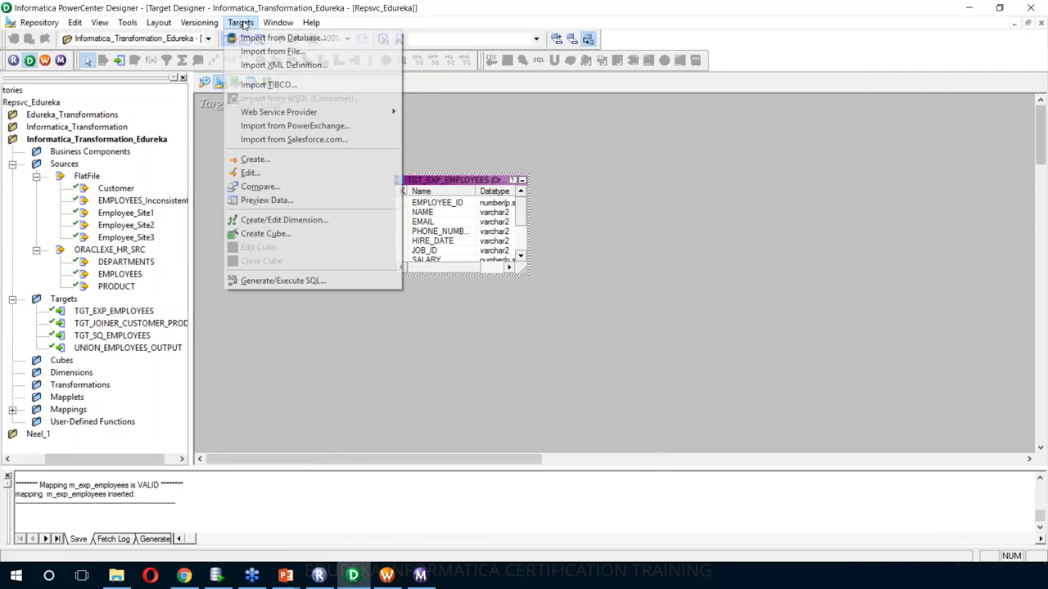
{"action": "left_click", "coordinate": [299, 281]}
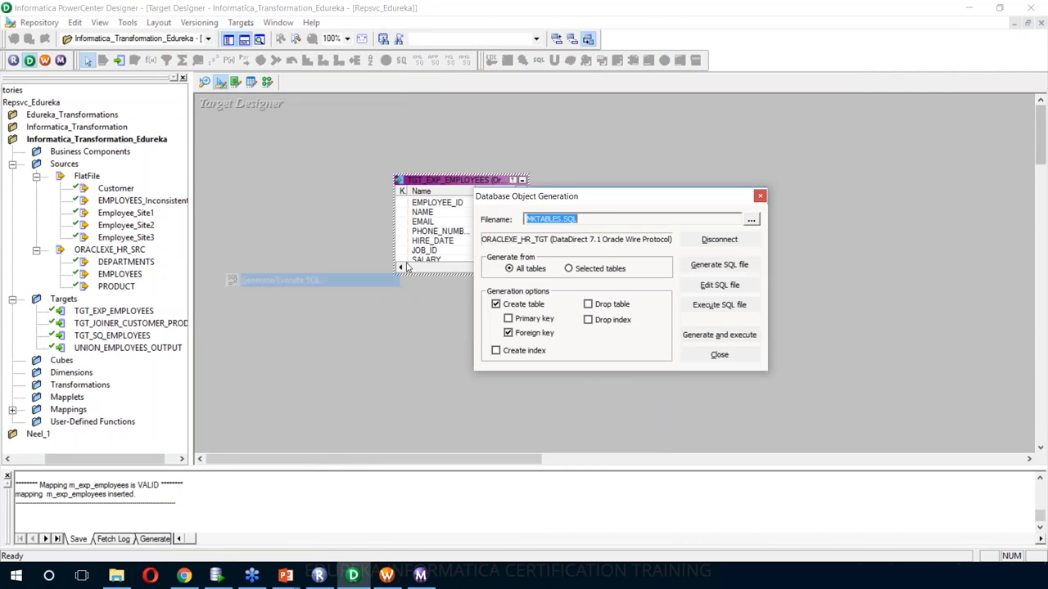
{"action": "left_click", "coordinate": [718, 336]}
{"action": "left_click", "coordinate": [718, 354]}
{"action": "left_click", "coordinate": [267, 82]}
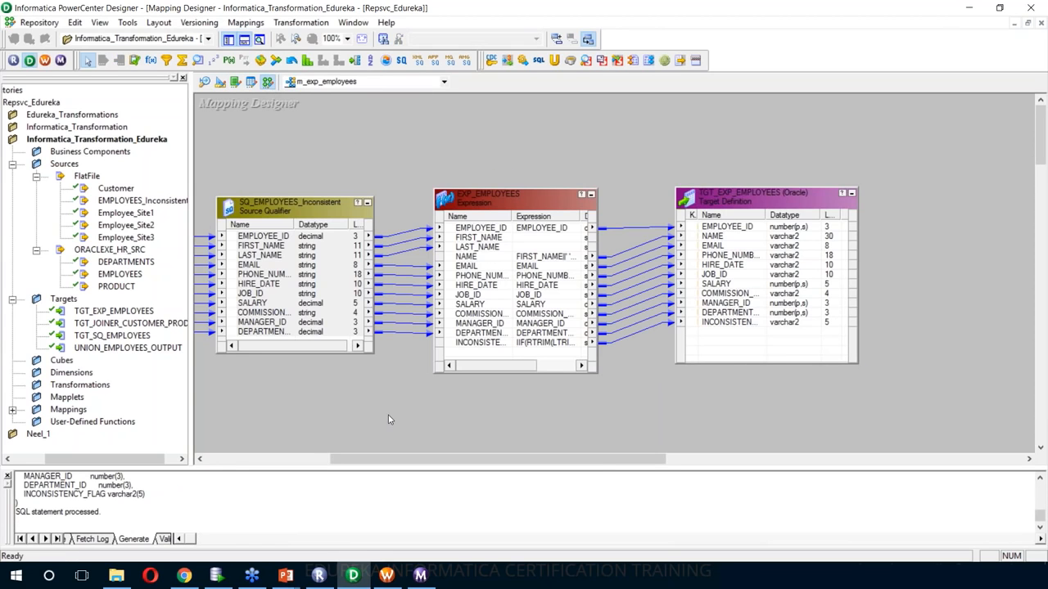
{"action": "mouse_move", "coordinate": [397, 574]}
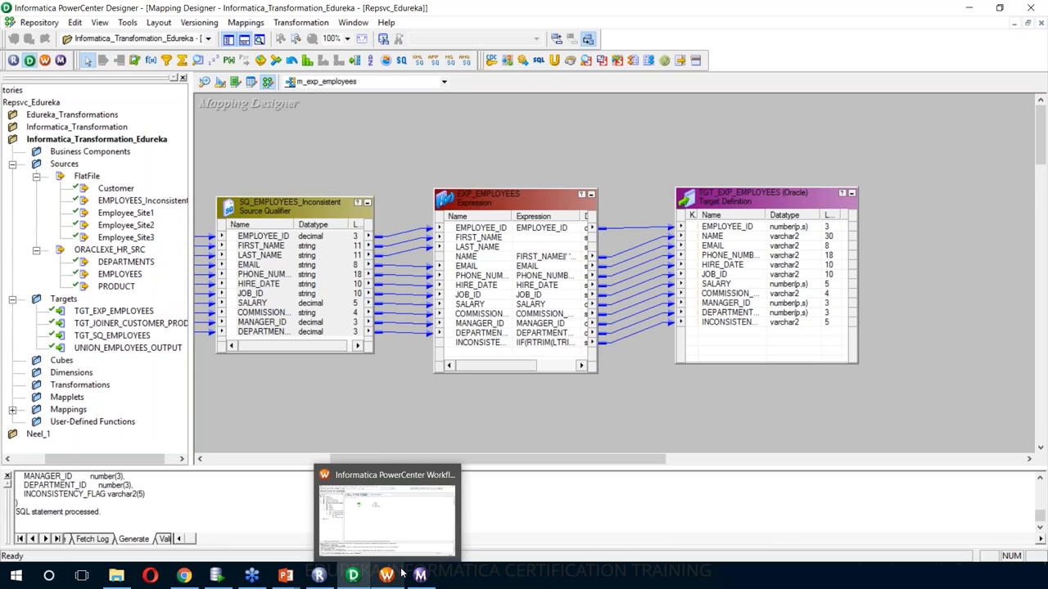
- Open the wf_m_exp_employees workflow from the Informatica_Transformation_Edureka folder in Workflow Manager
{"action": "left_click", "coordinate": [401, 575]}
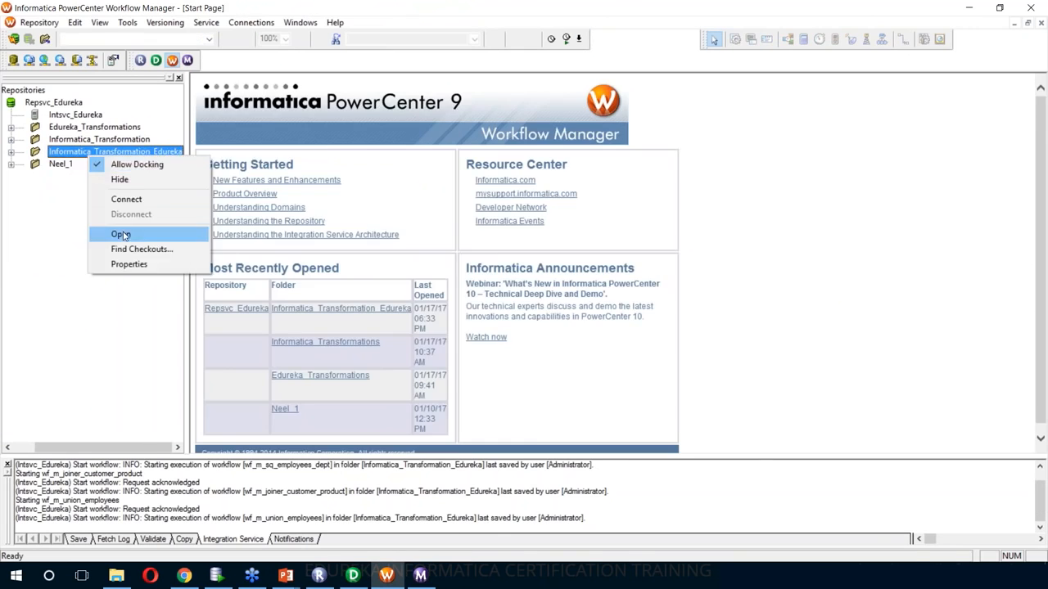
{"action": "left_click", "coordinate": [117, 227]}
{"action": "double_click", "coordinate": [90, 201]}
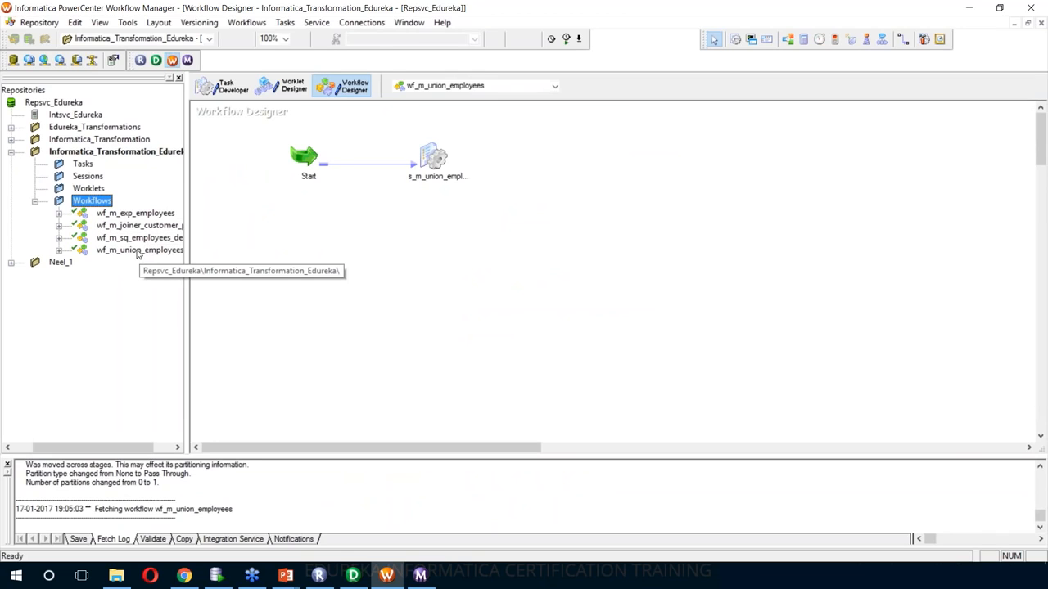
{"action": "right_click", "coordinate": [135, 213]}
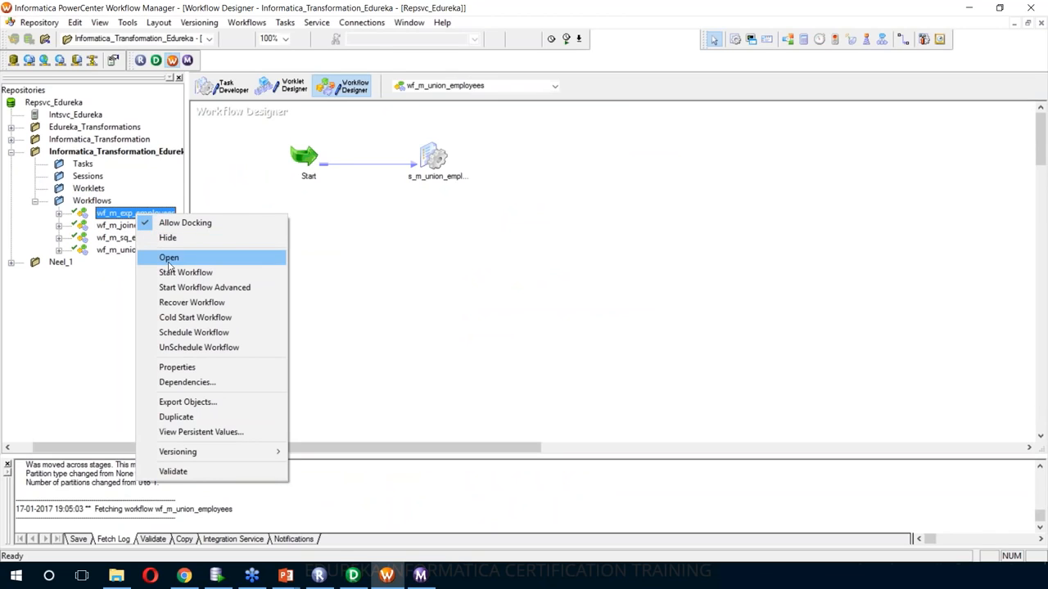
{"action": "left_click", "coordinate": [168, 257]}
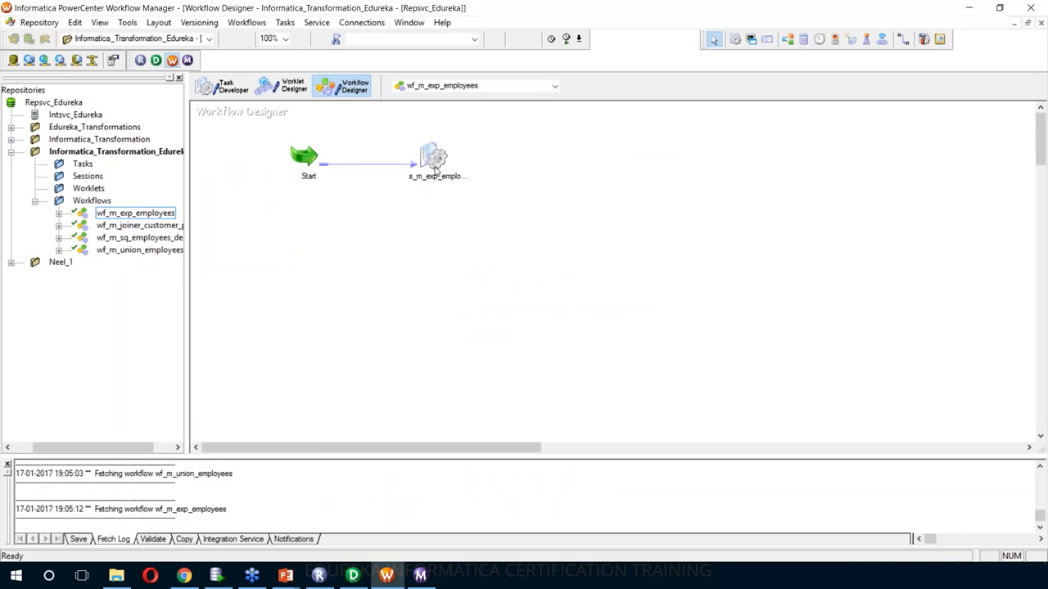
- Set the s_m_exp_employees session's TGT_EXP_EMPLOYEES writer connection to OracleHR_TGT
{"action": "double_click", "coordinate": [435, 169]}
{"action": "left_click", "coordinate": [534, 145]}
{"action": "left_click", "coordinate": [469, 252]}
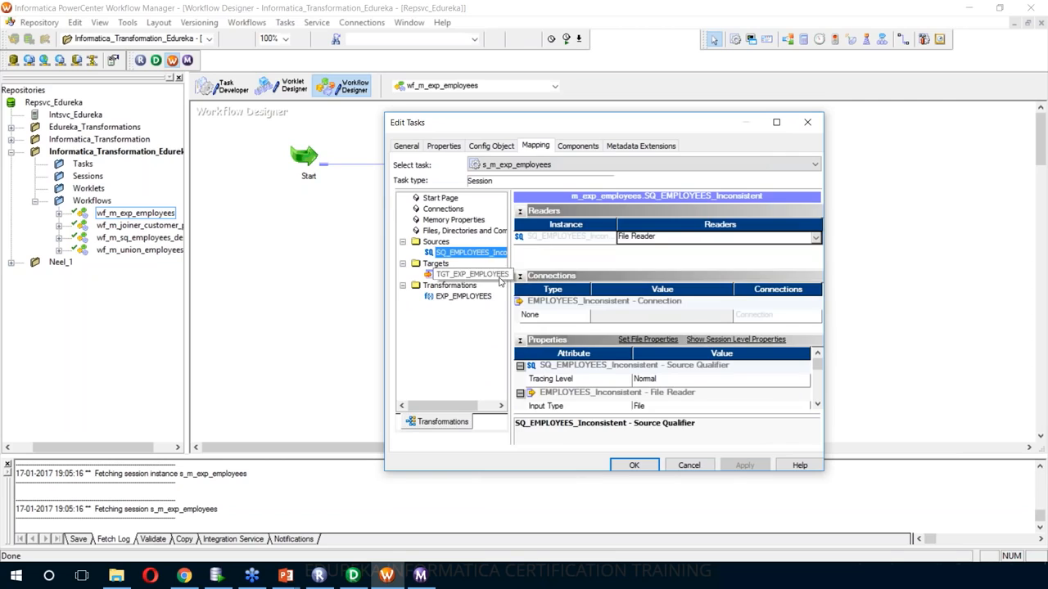
{"action": "left_click", "coordinate": [473, 274]}
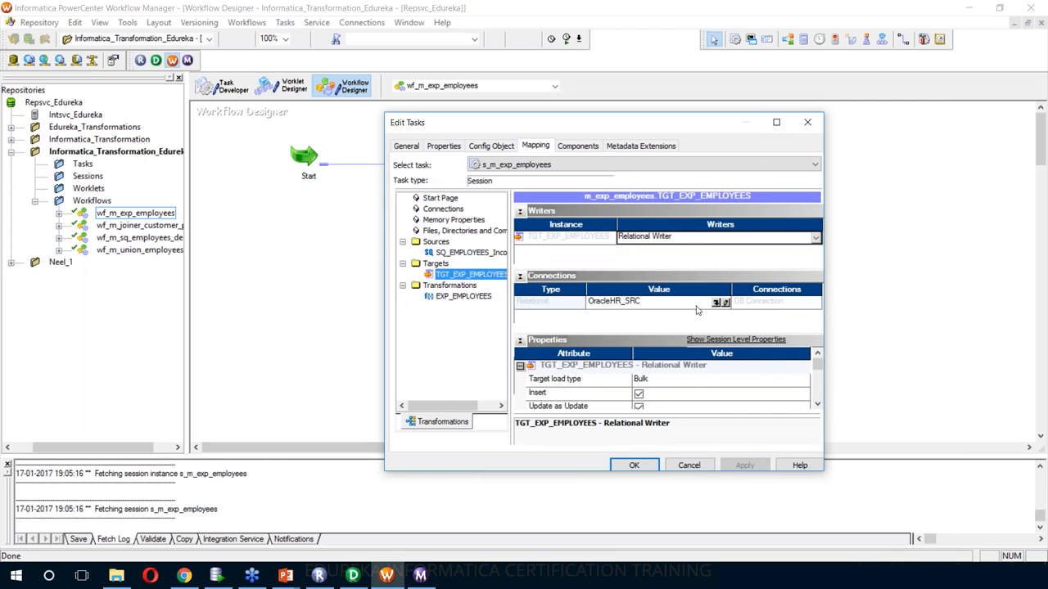
{"action": "left_click", "coordinate": [724, 304]}
{"action": "double_click", "coordinate": [544, 305]}
{"action": "key", "text": "Return"}
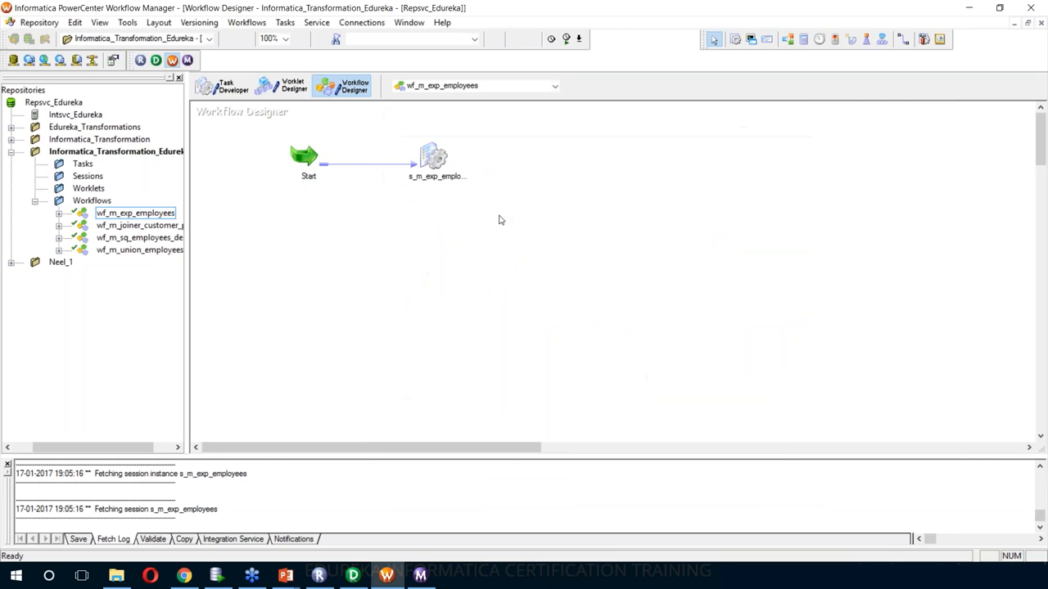
- Save wf_m_exp_employees and start the workflow
{"action": "key", "text": "ctrl+s"}
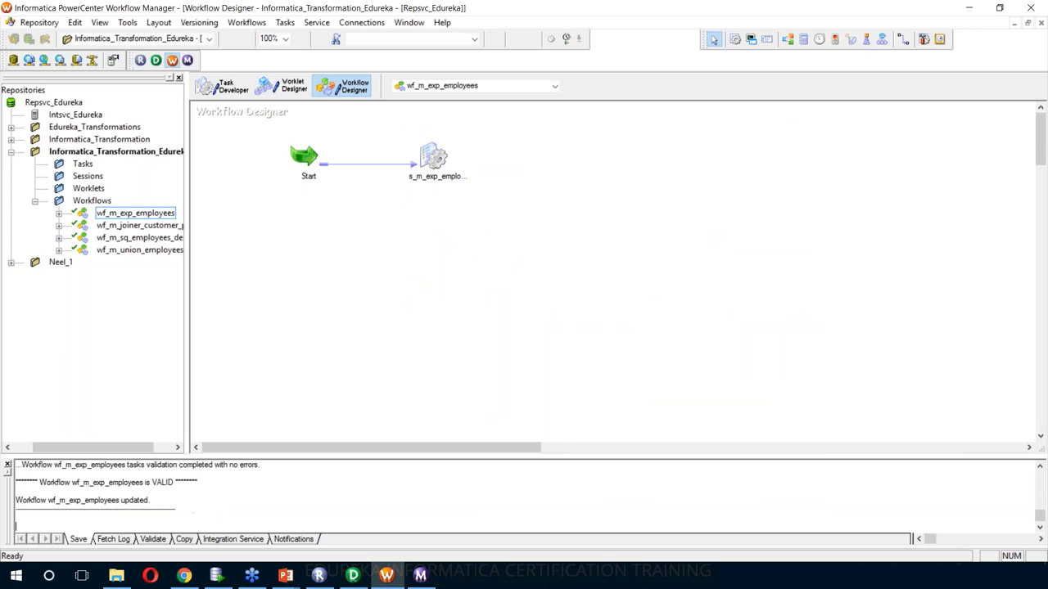
{"action": "right_click", "coordinate": [545, 151]}
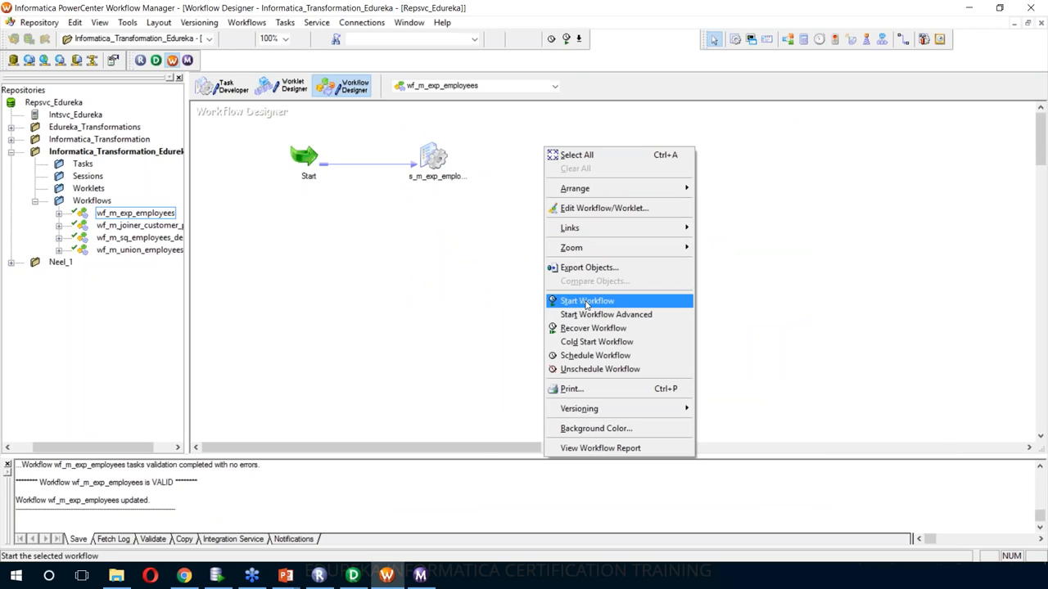
{"action": "left_click", "coordinate": [586, 301]}
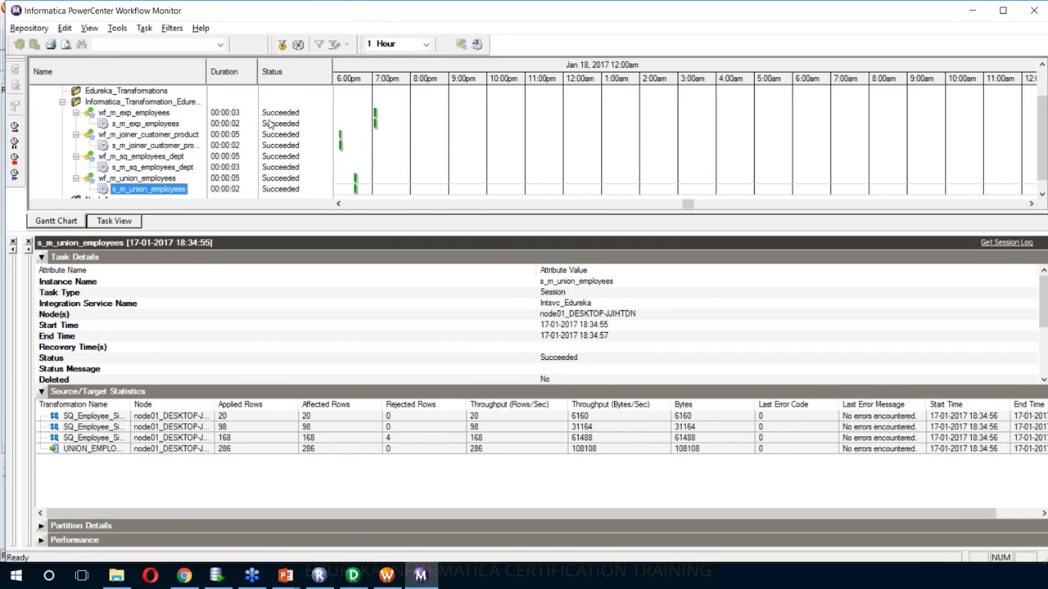
- Review s_m_exp_employees statistics: 107 rows read from SQ_EMPLOYEES and 107 written to TGT_EXP_EMPLOYEES
{"action": "left_click", "coordinate": [151, 124]}
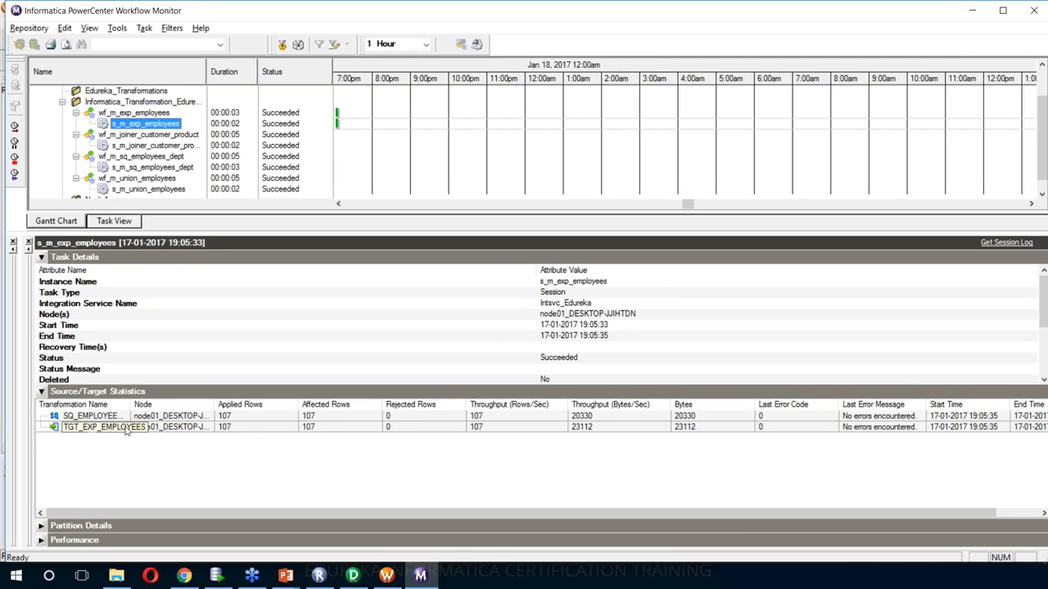
{"action": "left_click_drag", "start_coordinate": [130, 409], "coordinate": [150, 410]}
{"action": "left_click", "coordinate": [149, 415]}
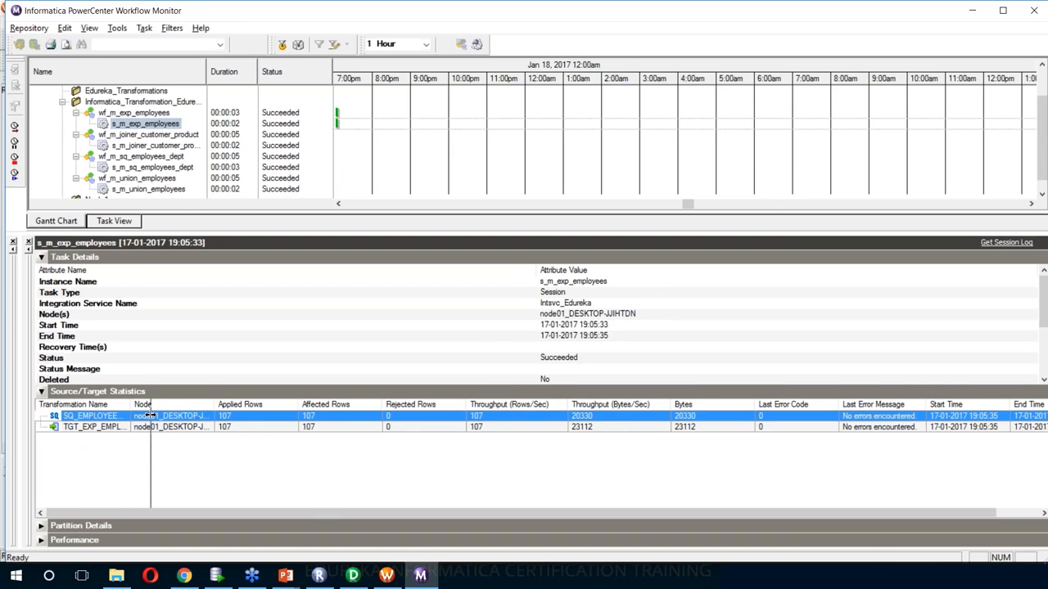
{"action": "left_click", "coordinate": [254, 428]}
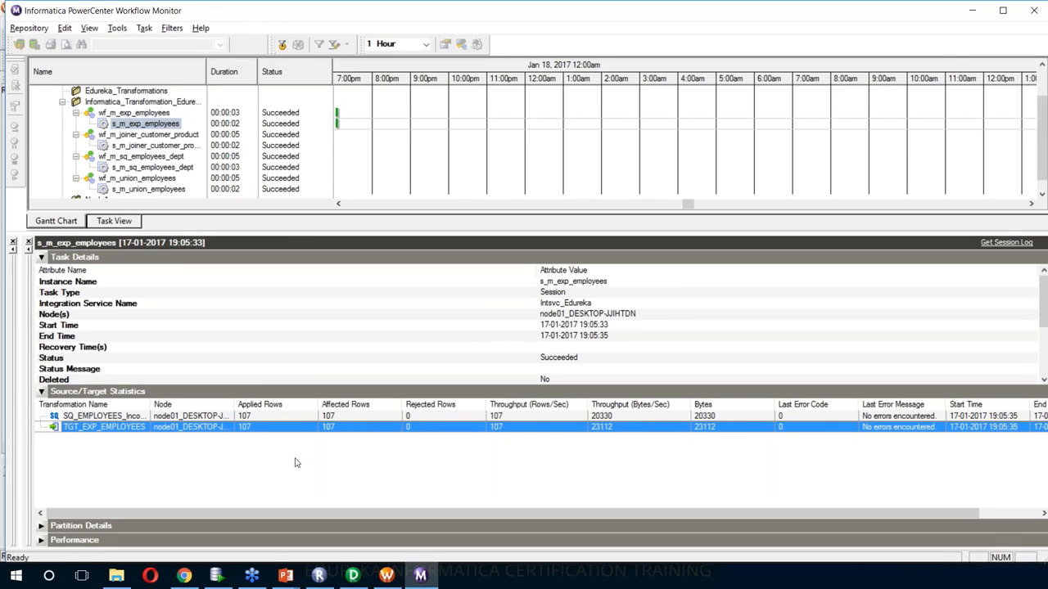
- Run SELECT * FROM tgt_exp_employees in a new SQL Developer worksheet
{"action": "left_click", "coordinate": [221, 577]}
{"action": "key", "text": "ctrl+shift+n"}
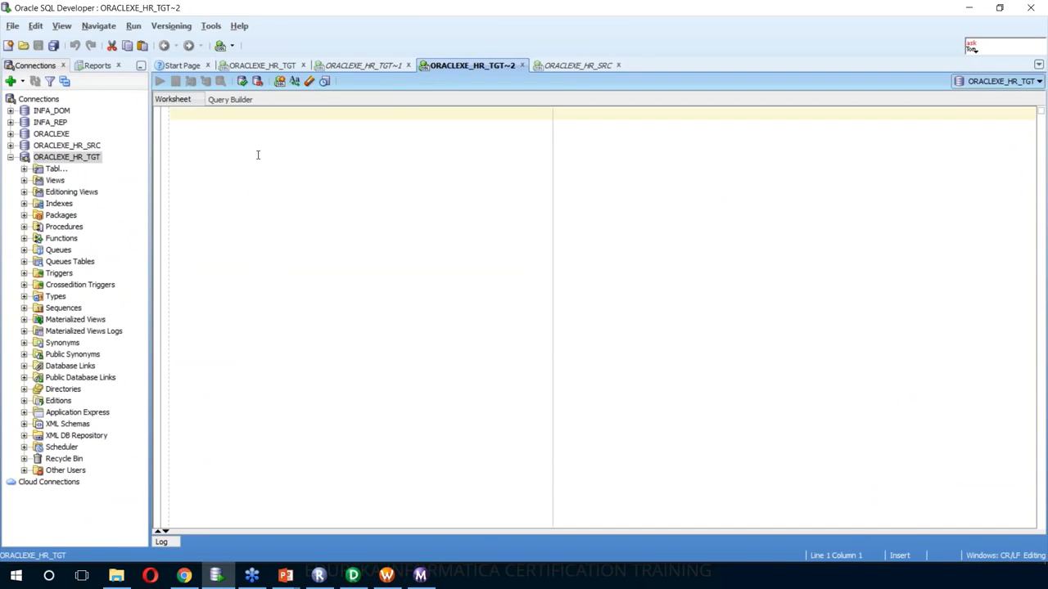
{"action": "type", "text": "se"}
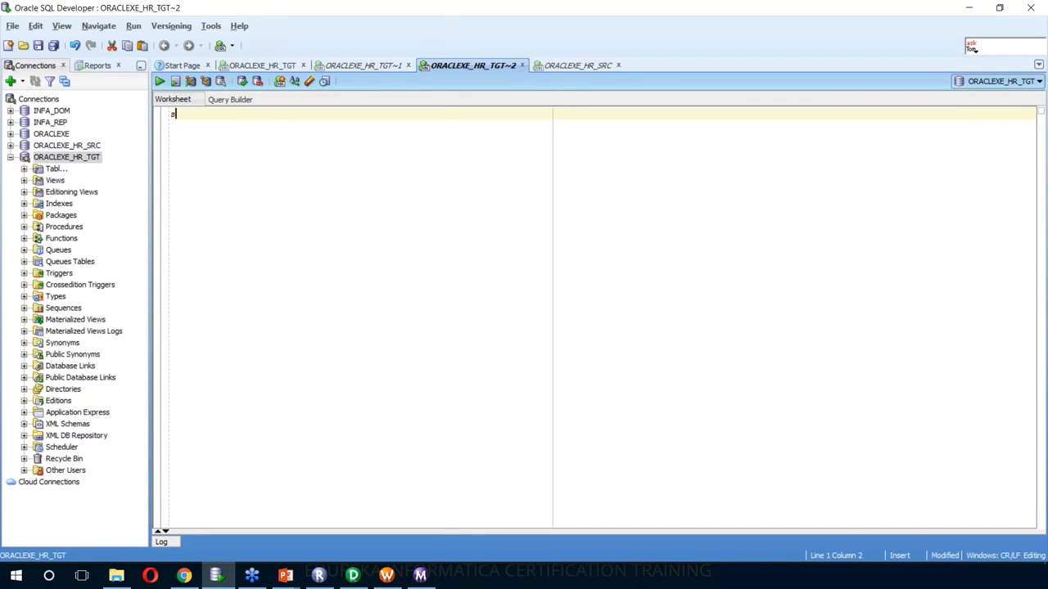
{"action": "key", "text": "Down"}
{"action": "key", "text": "Down"}
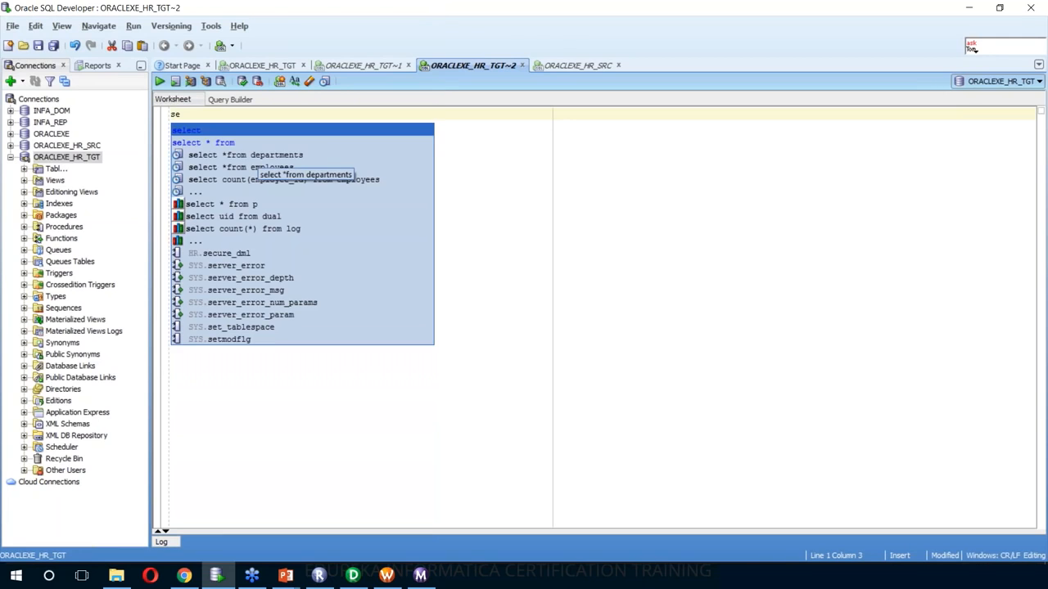
{"action": "key", "text": "Escape"}
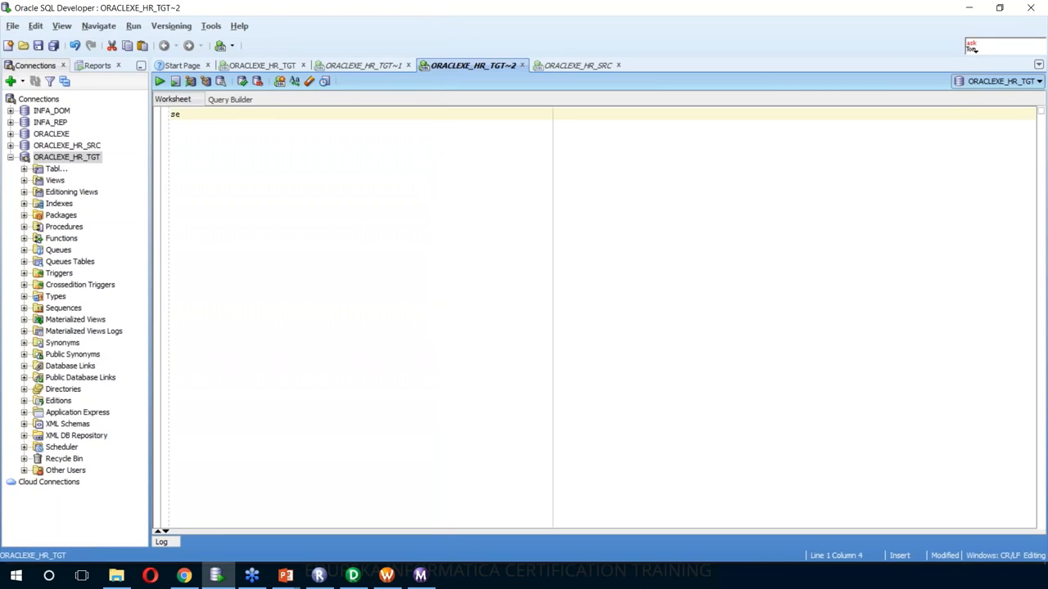
{"action": "type", "text": "lect"}
{"action": "key", "text": "Down"}
{"action": "key", "text": "Return"}
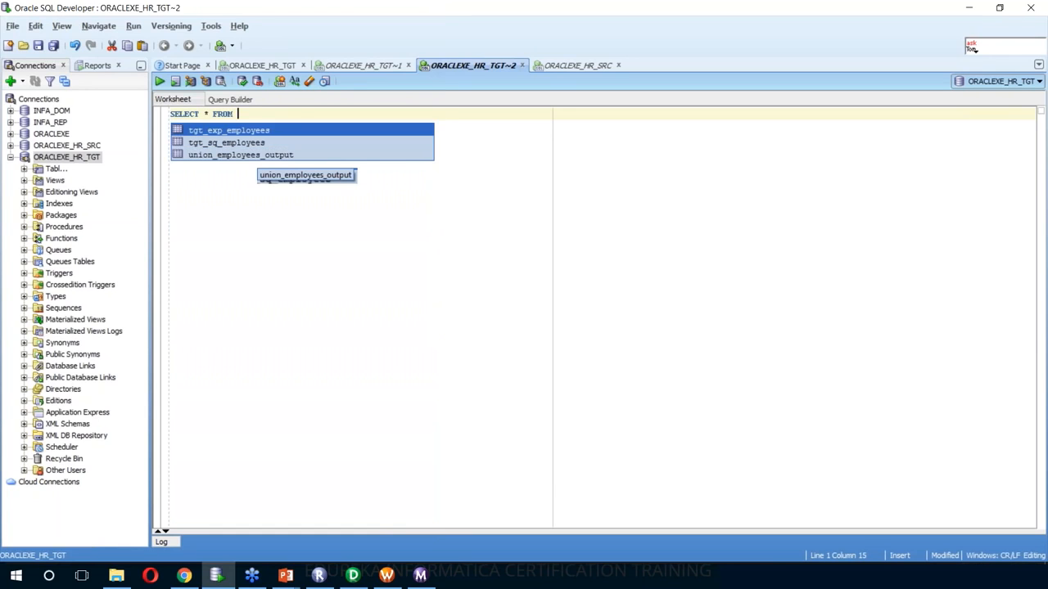
{"action": "key", "text": "Return"}
{"action": "key", "text": "Return"}
{"action": "key", "text": "ctrl+Return"}
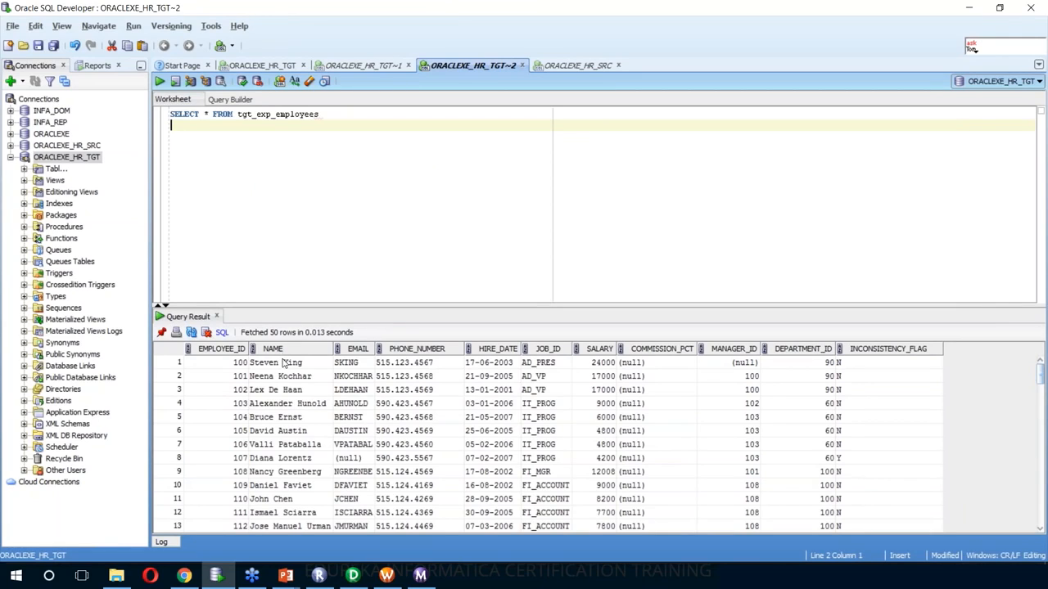
- Filter the results to INCONSISTENCY_FLAG 'Y', leaving 16 flagged rows
{"action": "left_click", "coordinate": [282, 405]}
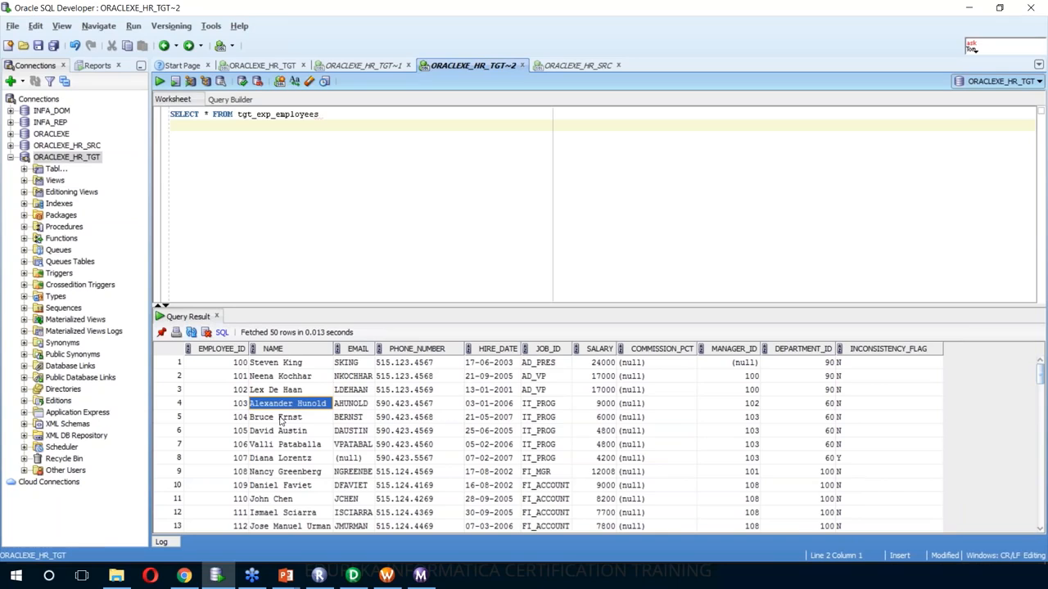
{"action": "left_click", "coordinate": [888, 351]}
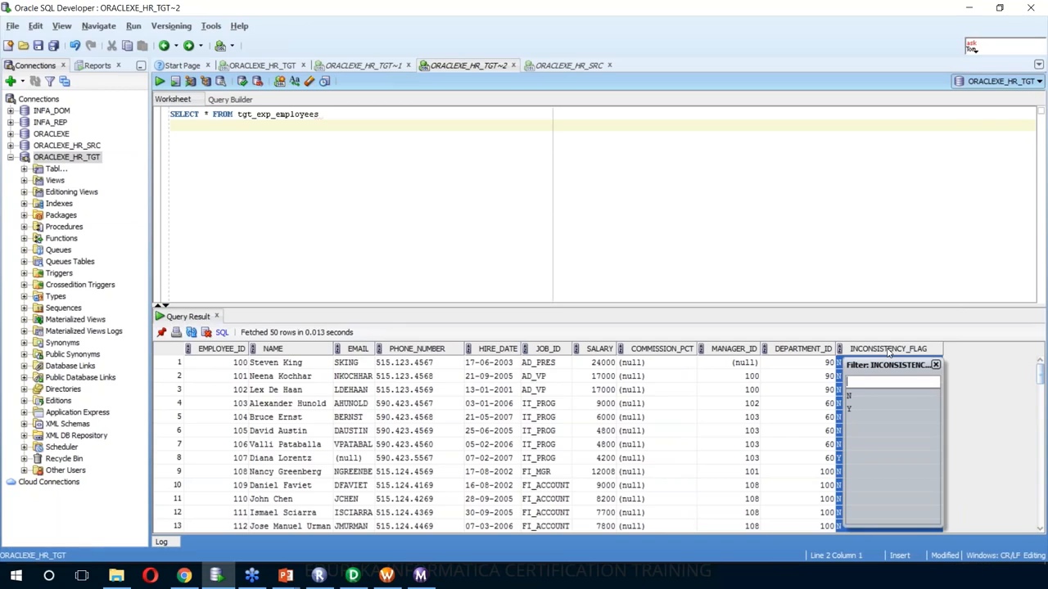
{"action": "left_click", "coordinate": [850, 408]}
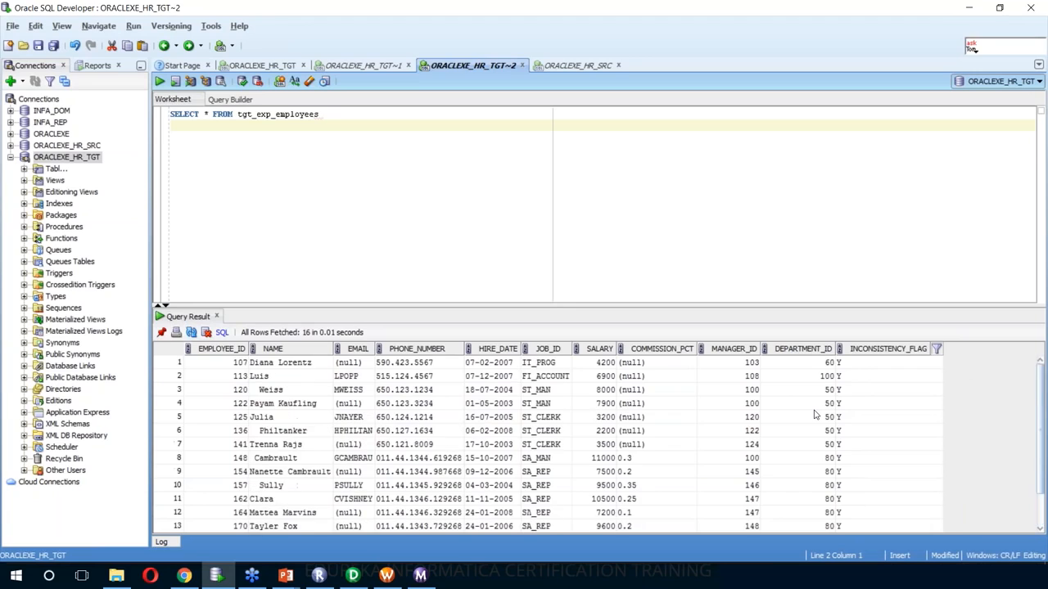
{"action": "scroll", "coordinate": [815, 415], "scroll_direction": "down", "scroll_amount": 1}
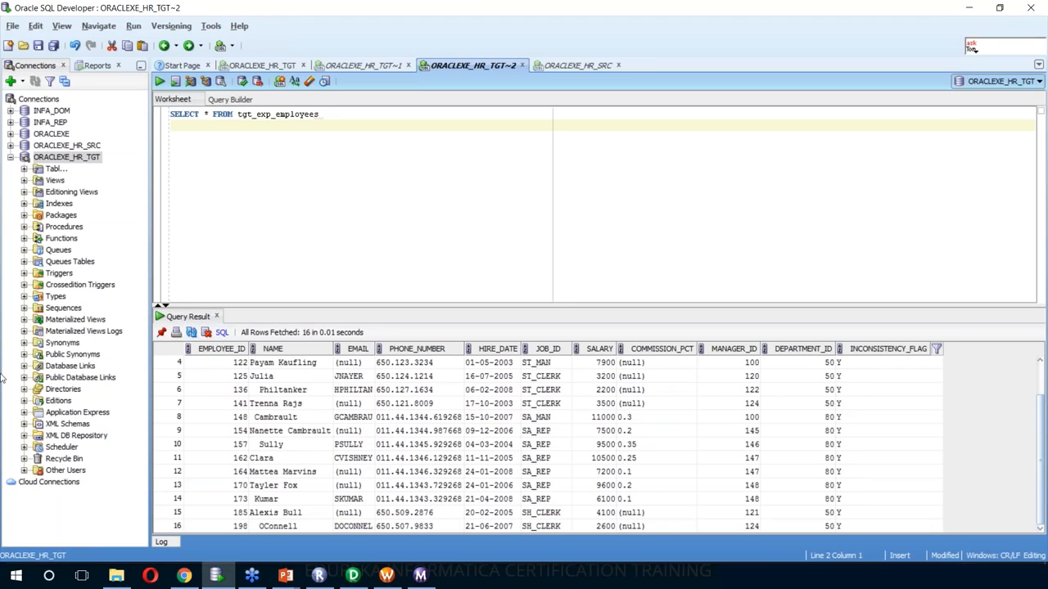
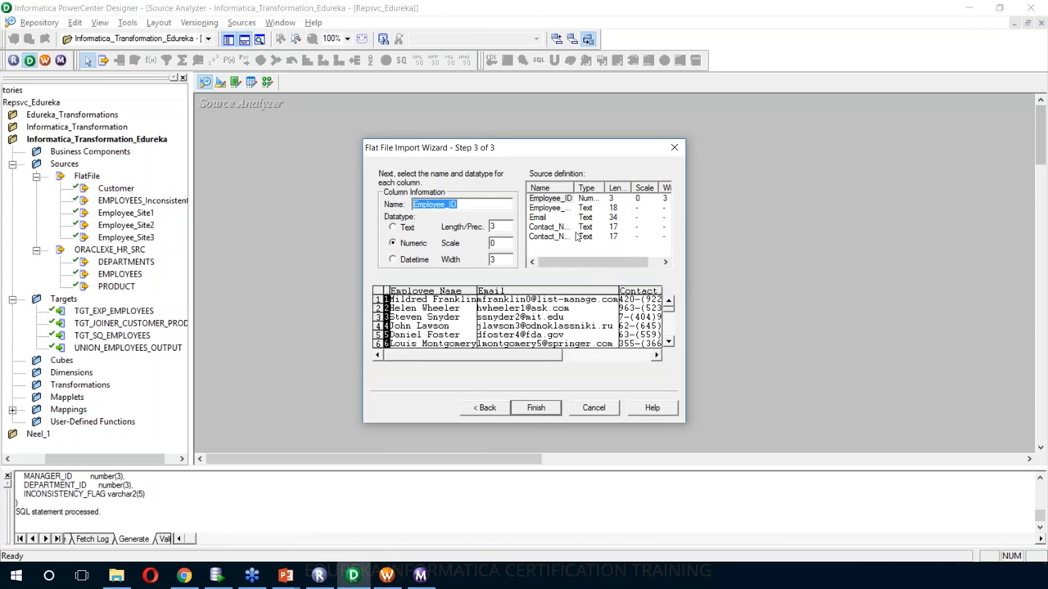
- Finish importing the Normalizer_Employee flat-file source and switch to Mapping Designer
{"action": "left_click", "coordinate": [547, 409]}
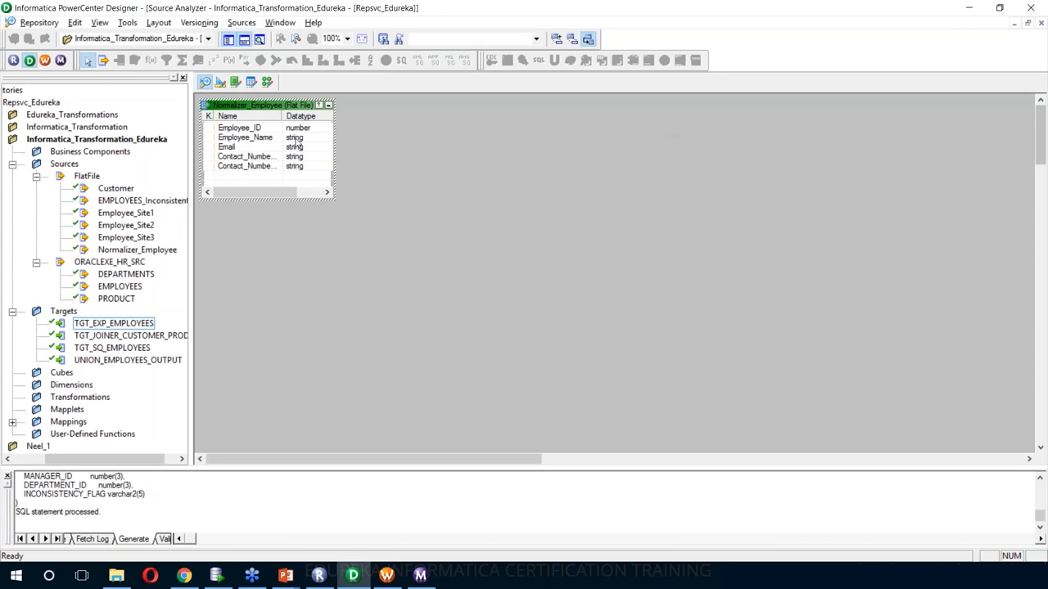
{"action": "left_click", "coordinate": [267, 82]}
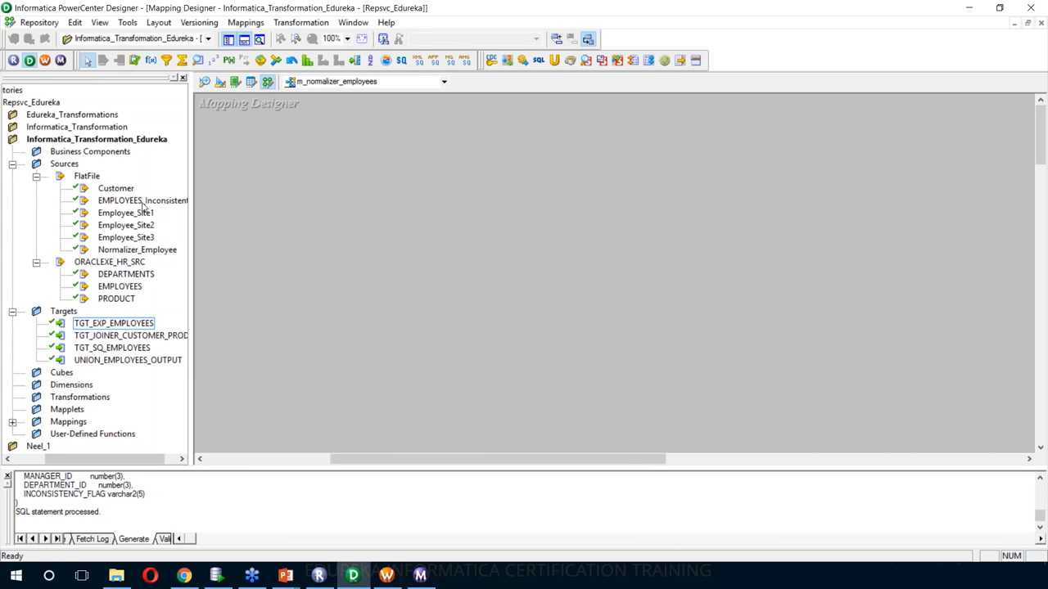
- Add the Normalizer_Employee source to m_normalizer_employees and open Preview Data on it
{"action": "left_click_drag", "start_coordinate": [137, 249], "coordinate": [303, 218]}
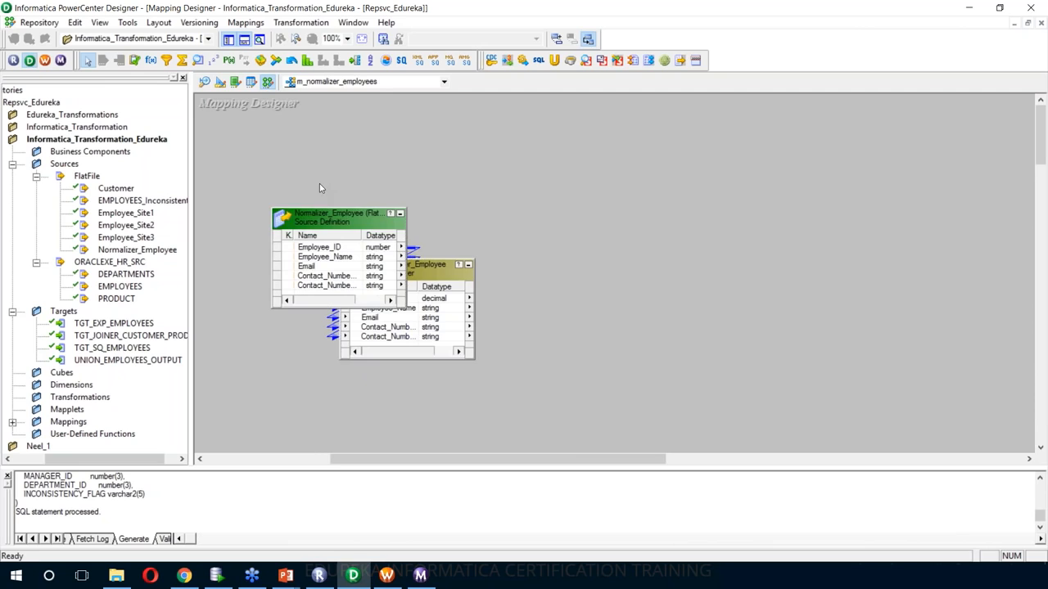
{"action": "right_click", "coordinate": [315, 216]}
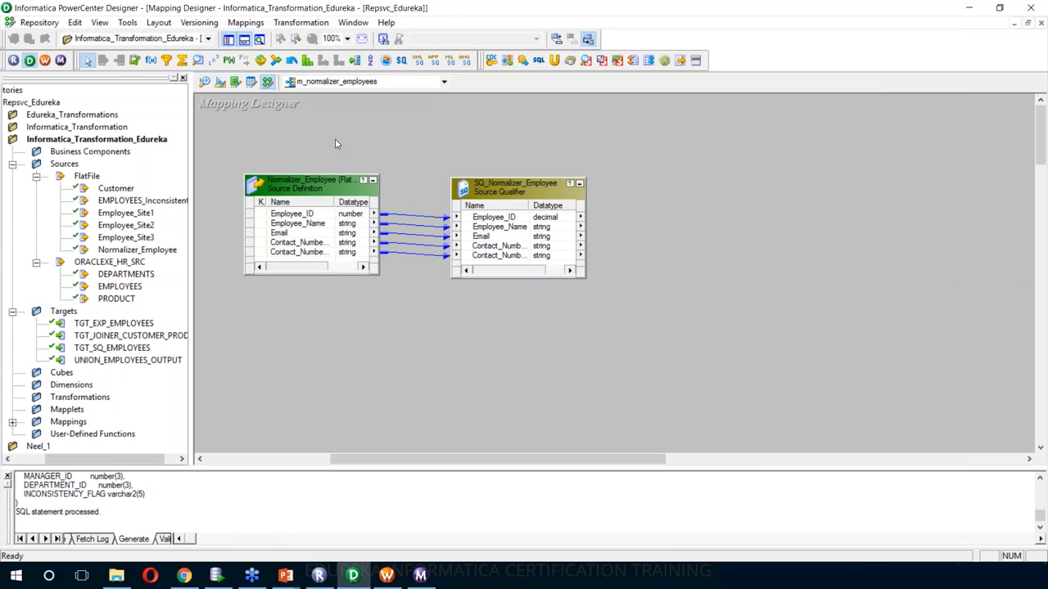
{"action": "right_click", "coordinate": [302, 190]}
{"action": "left_click", "coordinate": [329, 223]}
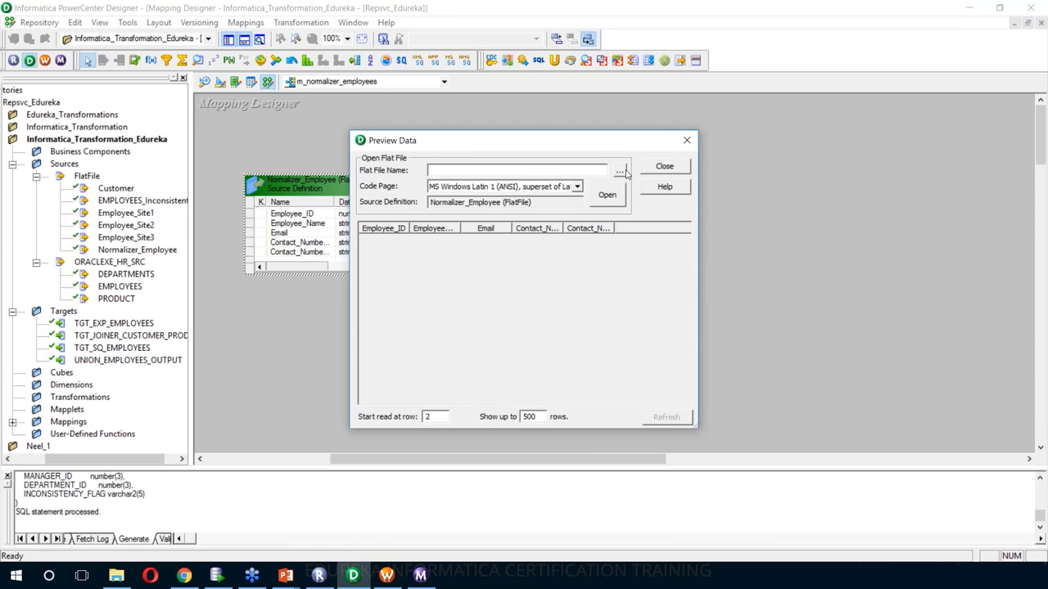
- Load the source file into Preview Data, widen the contact-number columns, inspect rows, then close
{"action": "left_click", "coordinate": [622, 170]}
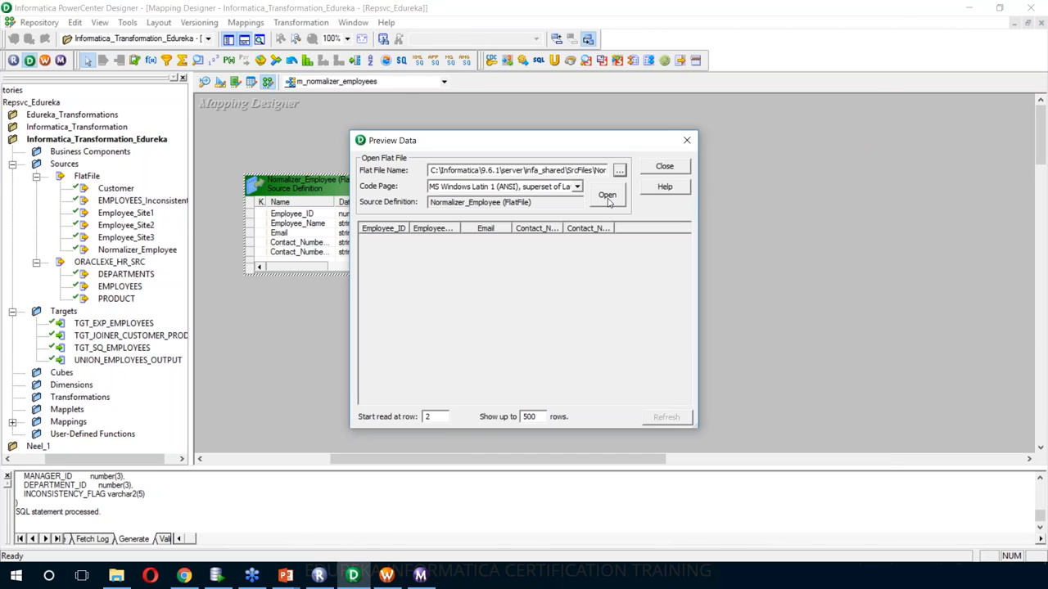
{"action": "left_click", "coordinate": [607, 196]}
{"action": "mouse_move", "coordinate": [685, 241]}
{"action": "left_mouse_down"}
{"action": "mouse_move", "coordinate": [704, 359]}
{"action": "mouse_move", "coordinate": [705, 237]}
{"action": "left_mouse_up"}
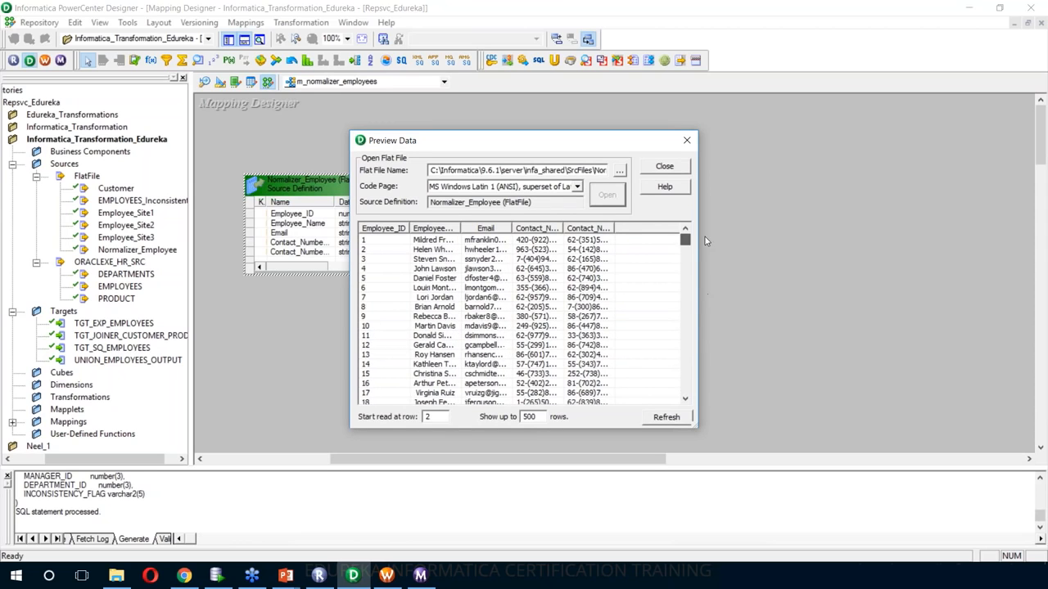
{"action": "left_click_drag", "start_coordinate": [615, 228], "coordinate": [656, 228]}
{"action": "left_click_drag", "start_coordinate": [564, 225], "coordinate": [601, 228]}
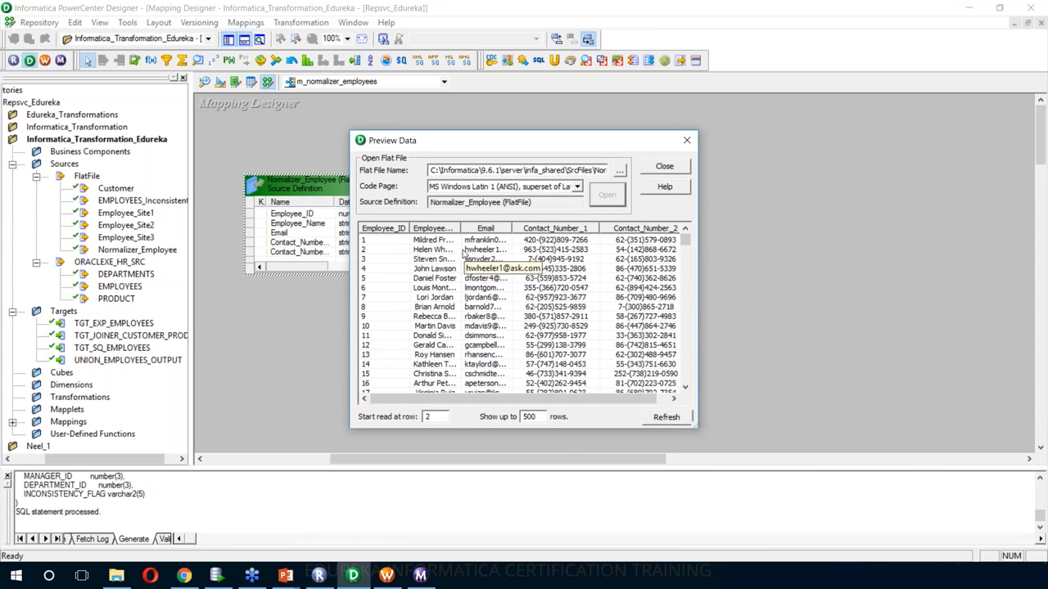
{"action": "left_click", "coordinate": [393, 243]}
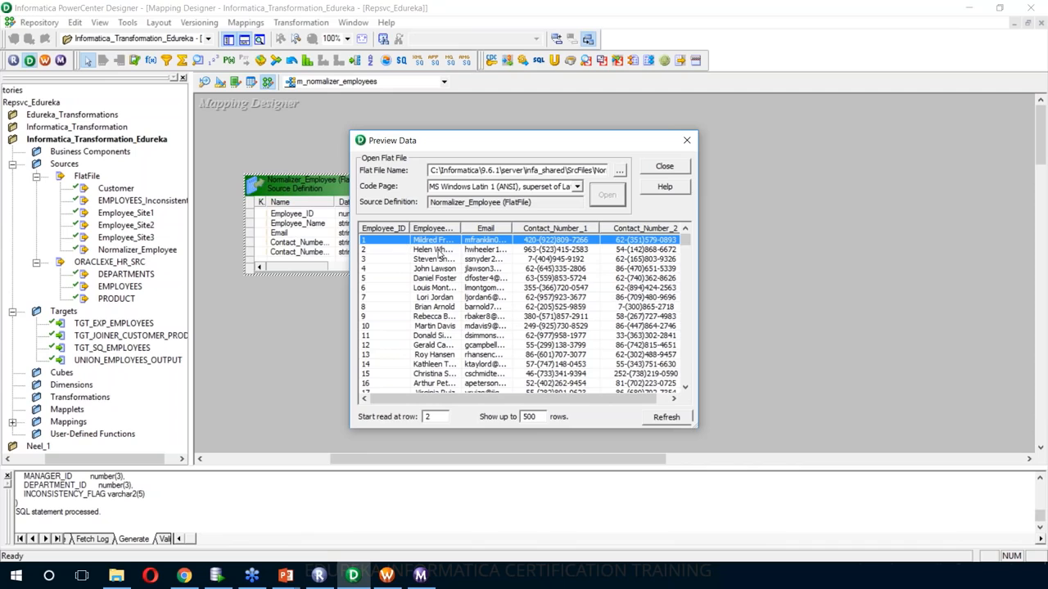
{"action": "left_click", "coordinate": [442, 249]}
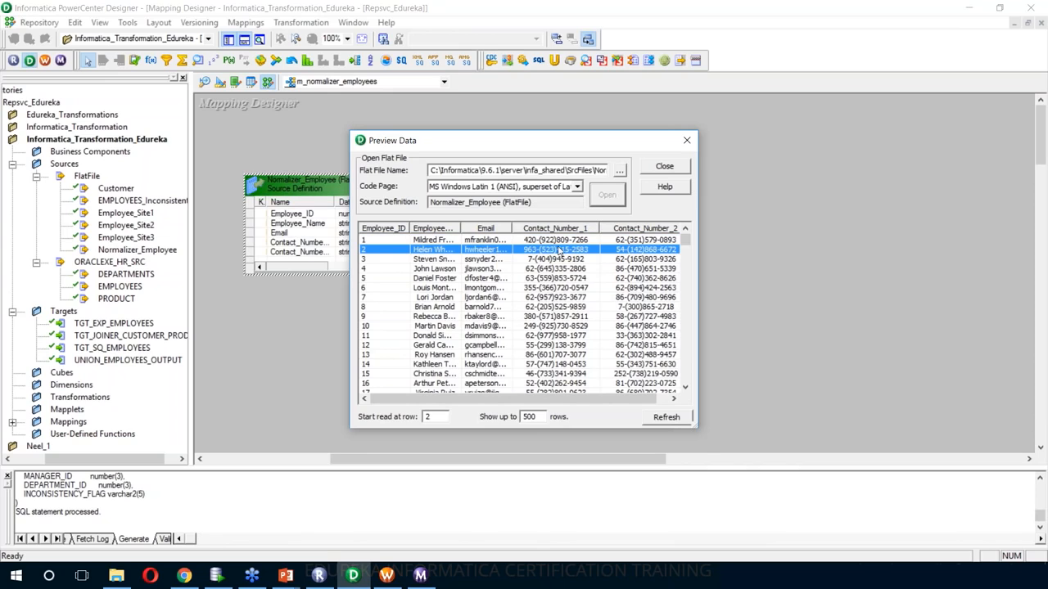
{"action": "left_click_drag", "start_coordinate": [577, 401], "coordinate": [651, 407]}
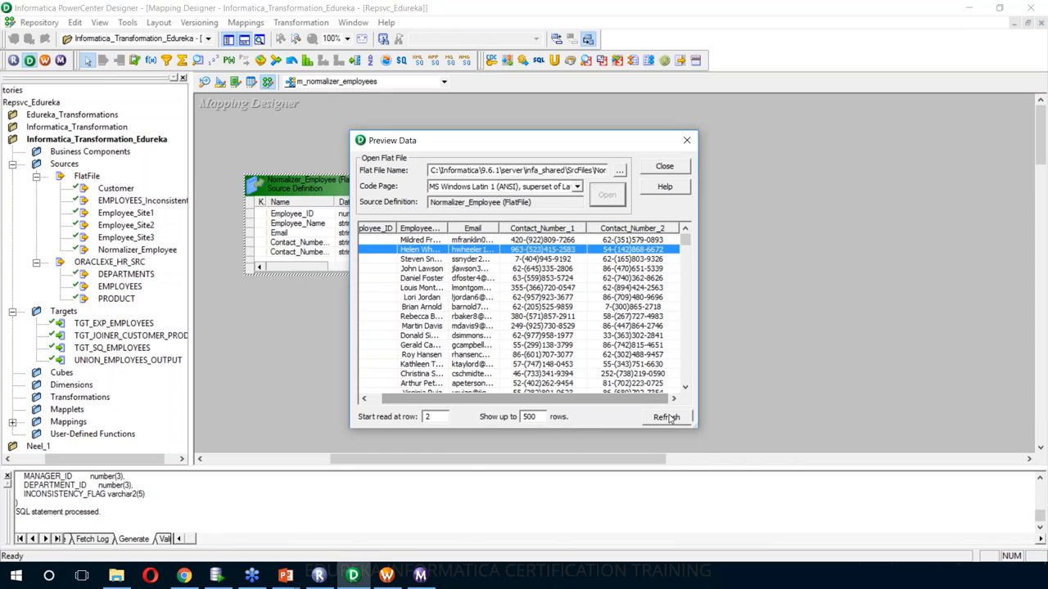
{"action": "key", "text": "Escape"}
{"action": "left_click", "coordinate": [590, 316]}
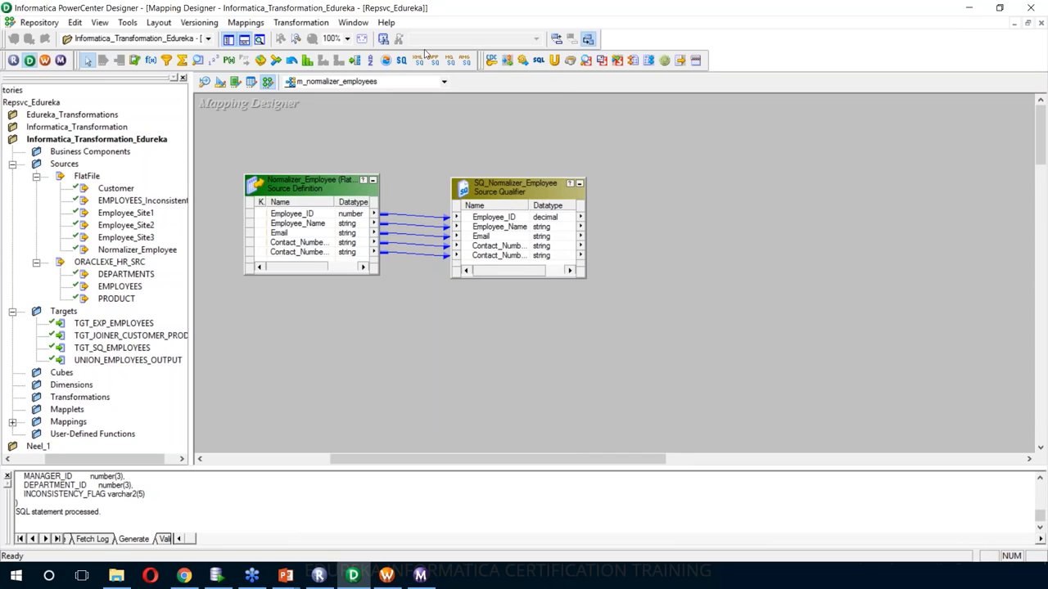
- Create a Normalizer named NORM_EMPLOYEES and place it, enlarged, right of the Source Qualifier
{"action": "left_click", "coordinate": [301, 24]}
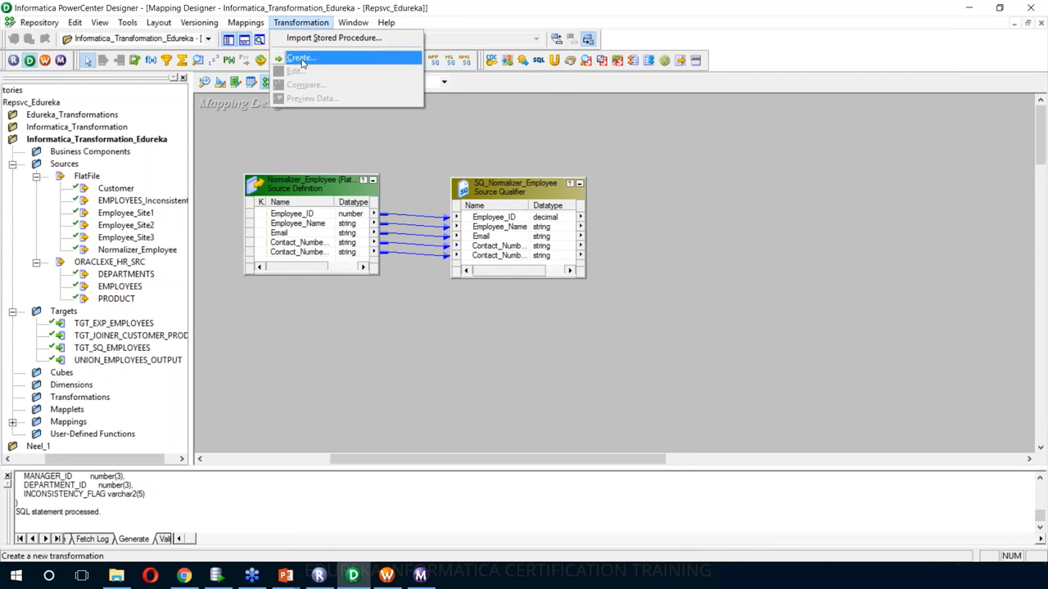
{"action": "left_click", "coordinate": [301, 58]}
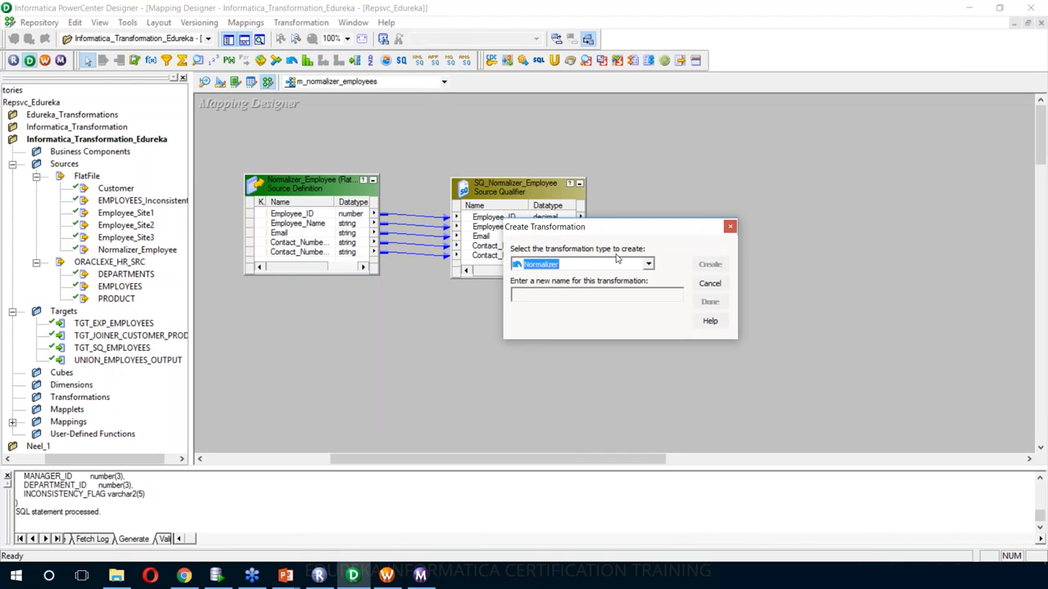
{"action": "left_click", "coordinate": [575, 296]}
{"action": "type", "text": "NORM_EM"}
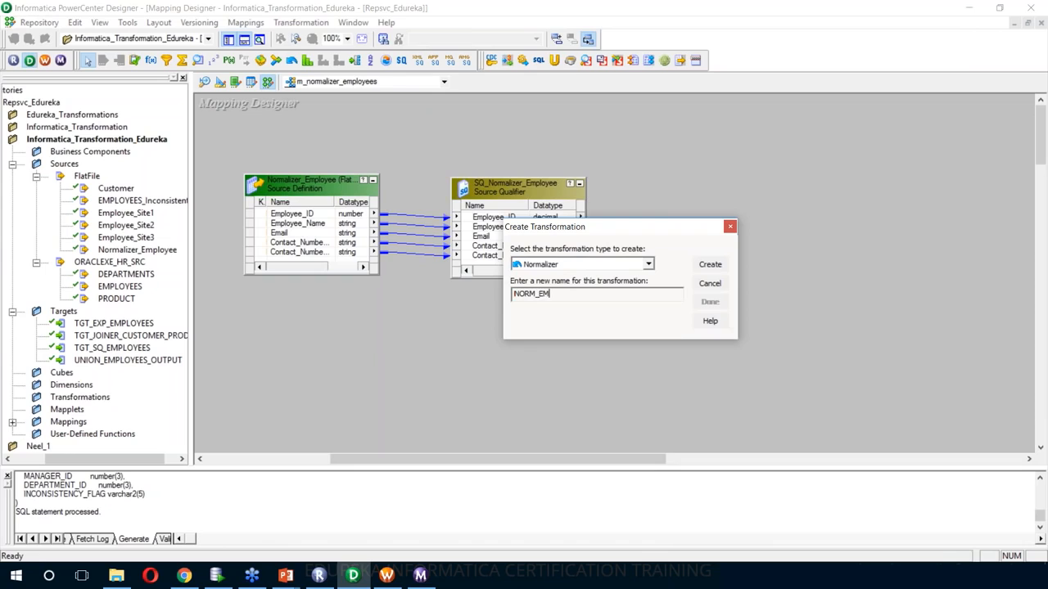
{"action": "type", "text": "PLOYEES"}
{"action": "left_click", "coordinate": [709, 264]}
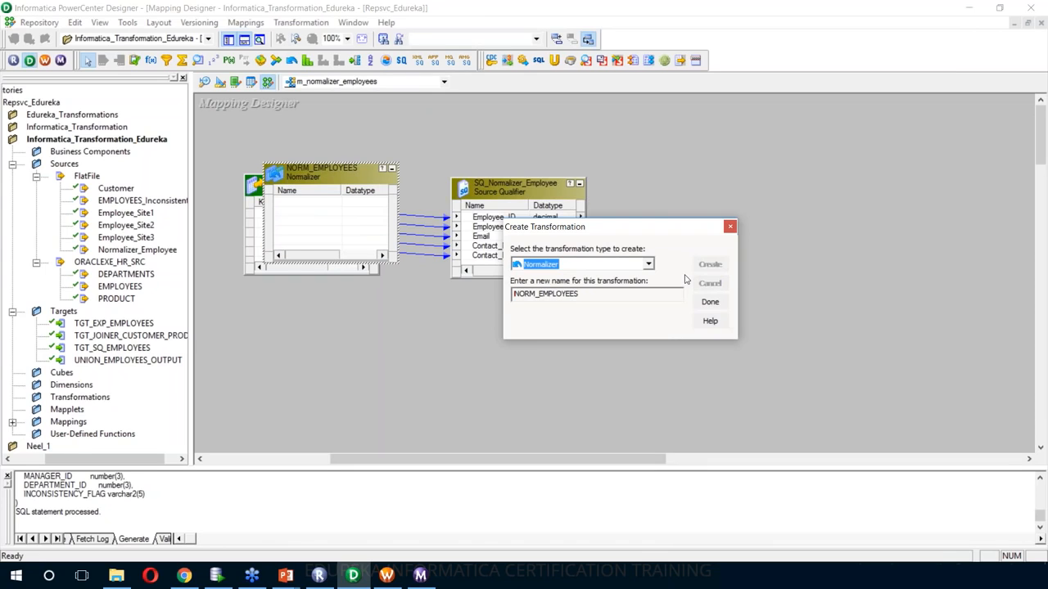
{"action": "left_click", "coordinate": [711, 302]}
{"action": "left_click_drag", "start_coordinate": [331, 175], "coordinate": [722, 190]}
{"action": "left_click_drag", "start_coordinate": [789, 290], "coordinate": [834, 348]}
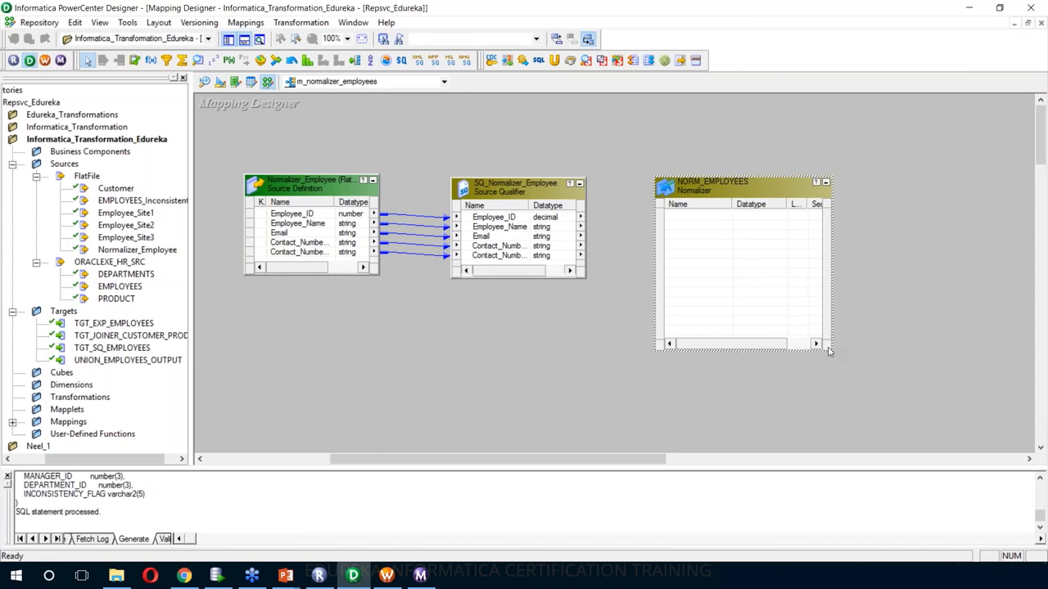
- Try copying the Source Qualifier ports into NORM_EMPLOYEES, then open its edit settings
{"action": "right_click", "coordinate": [525, 227]}
{"action": "left_click", "coordinate": [530, 227]}
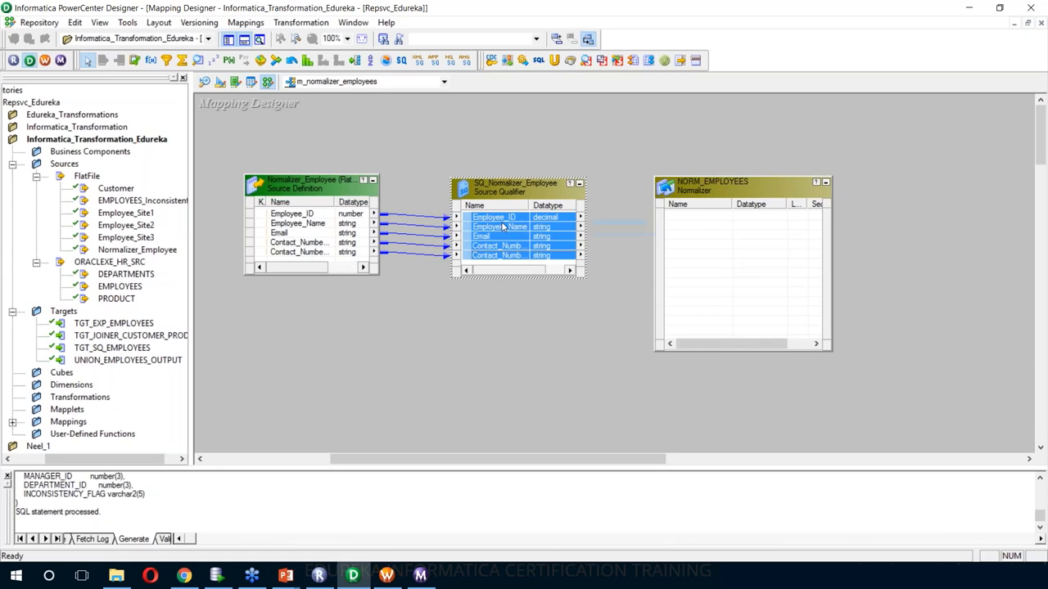
{"action": "left_click_drag", "start_coordinate": [503, 227], "coordinate": [698, 221]}
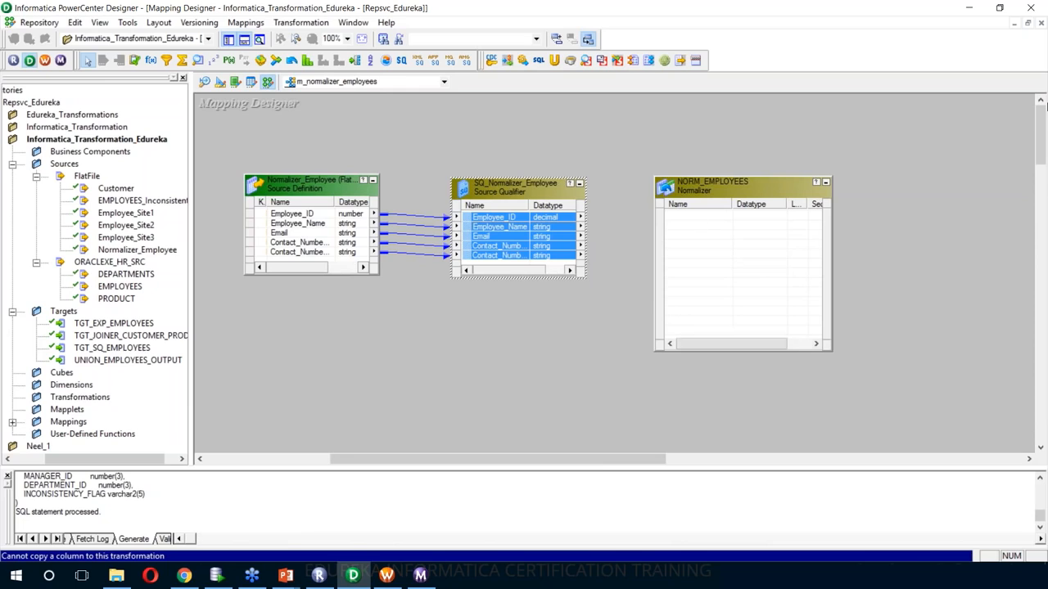
{"action": "left_click", "coordinate": [1037, 135]}
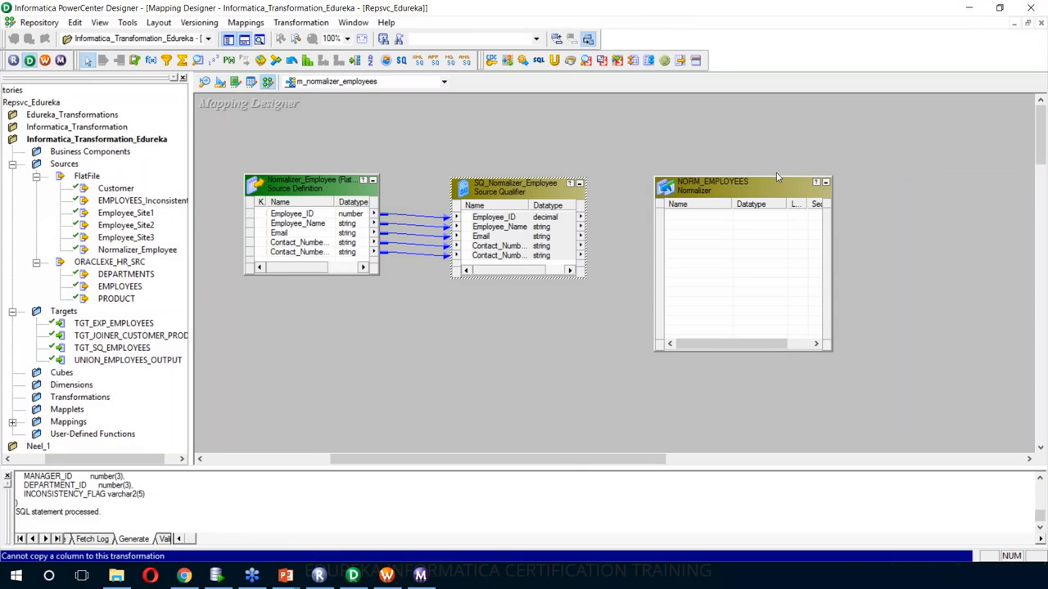
{"action": "left_click", "coordinate": [641, 121]}
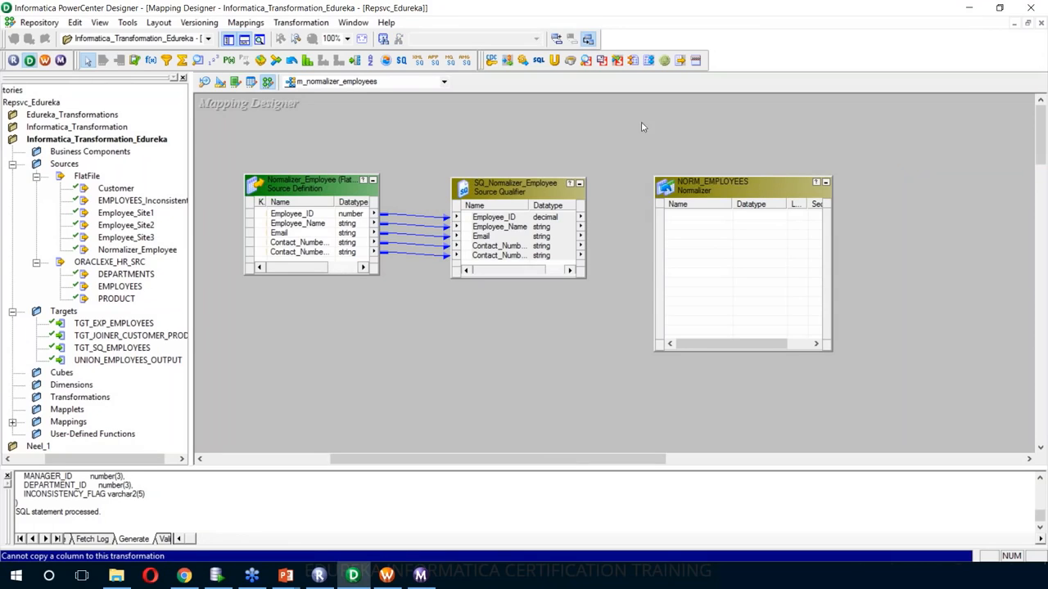
{"action": "double_click", "coordinate": [738, 191]}
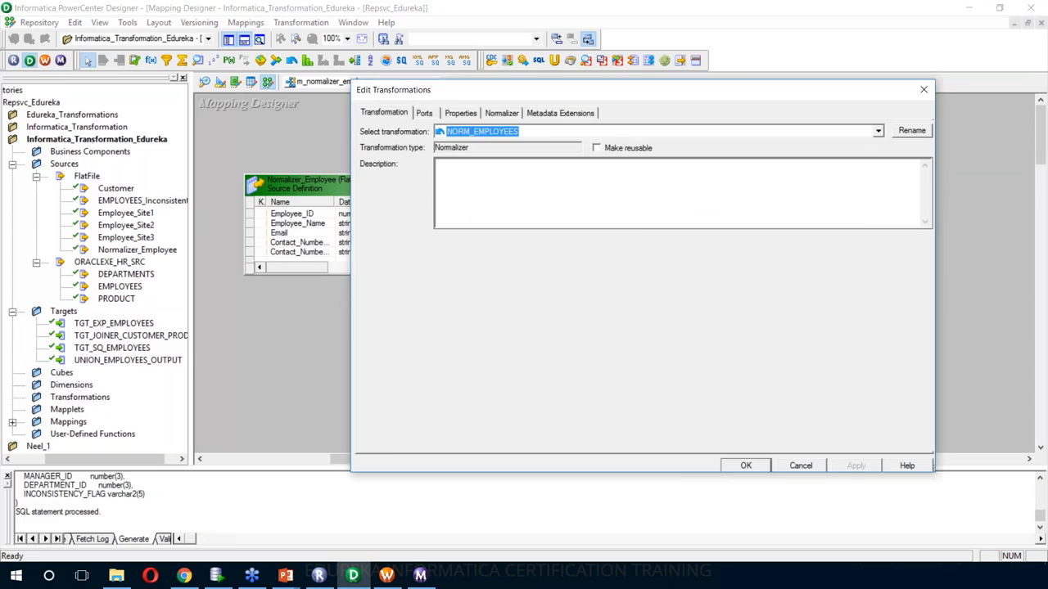
- On the Normalizer tab, add column Employee_ID occurring once with precision 3
{"action": "left_click", "coordinate": [424, 114]}
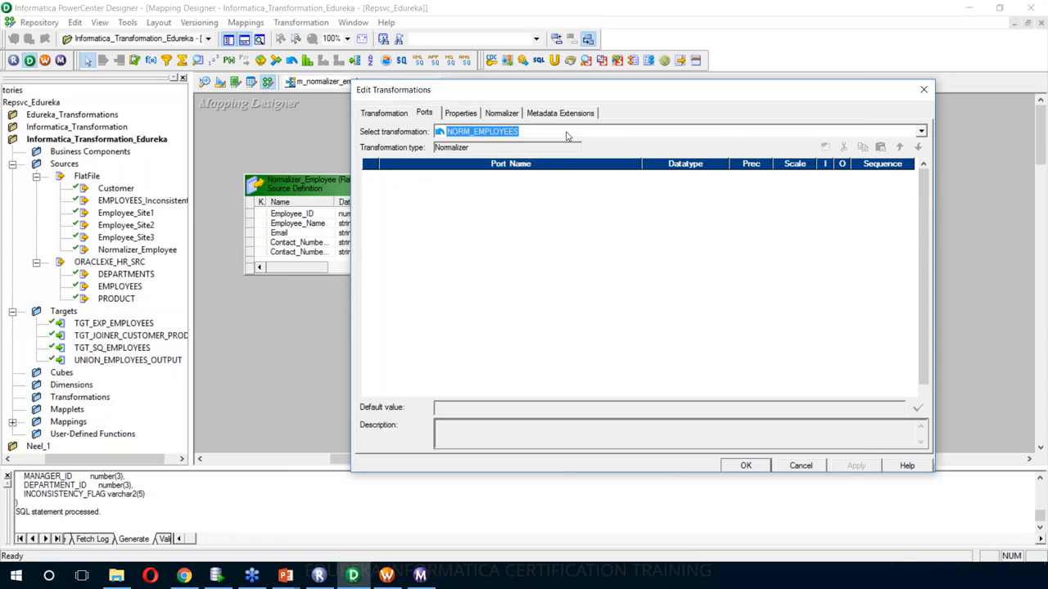
{"action": "left_click", "coordinate": [503, 114]}
{"action": "left_click_drag", "start_coordinate": [761, 93], "coordinate": [821, 77]}
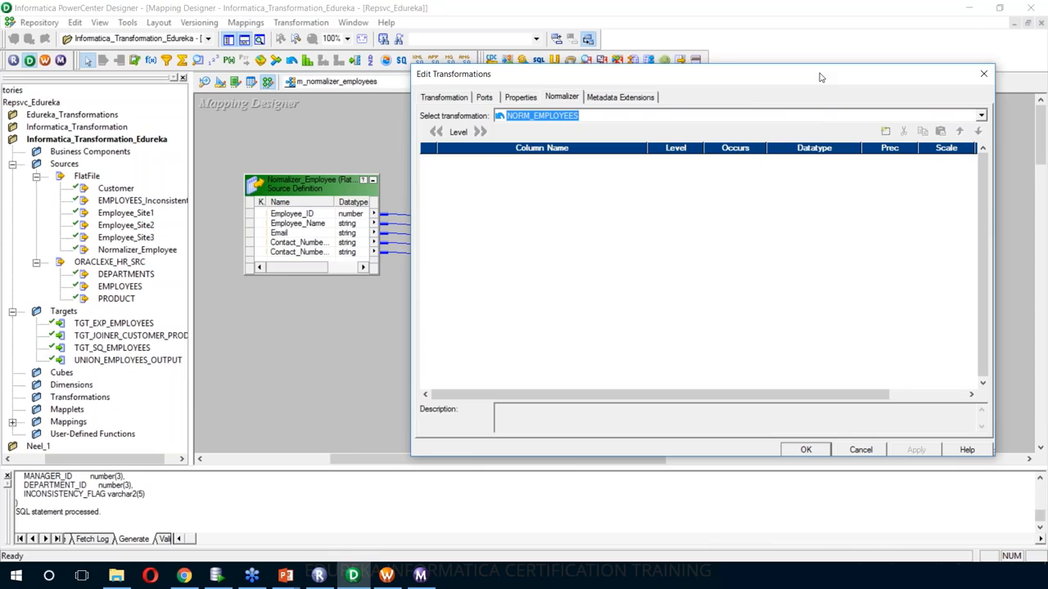
{"action": "left_click", "coordinate": [887, 133]}
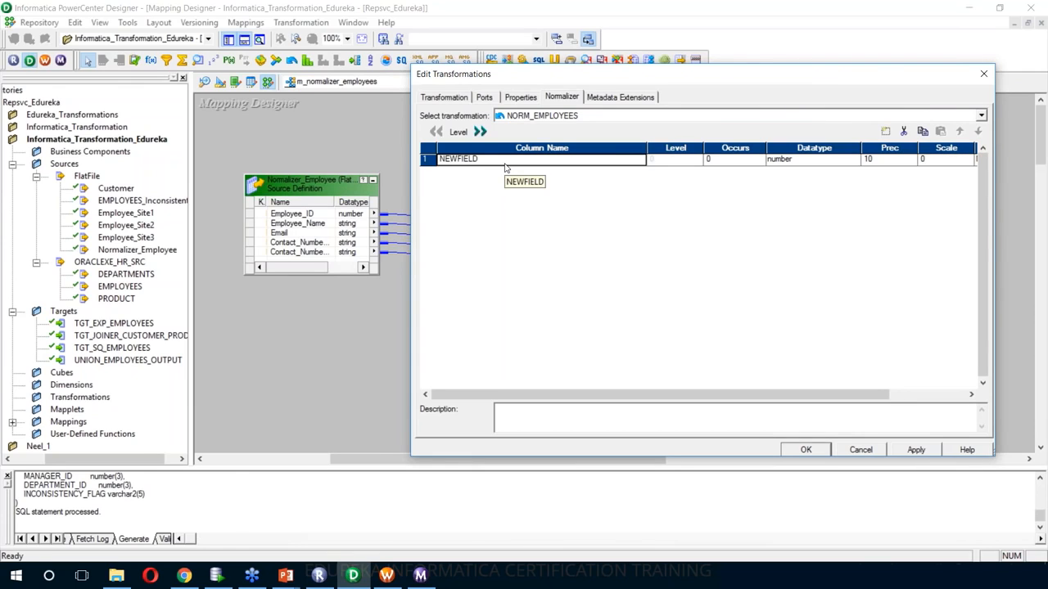
{"action": "type", "text": "Employee_ID"}
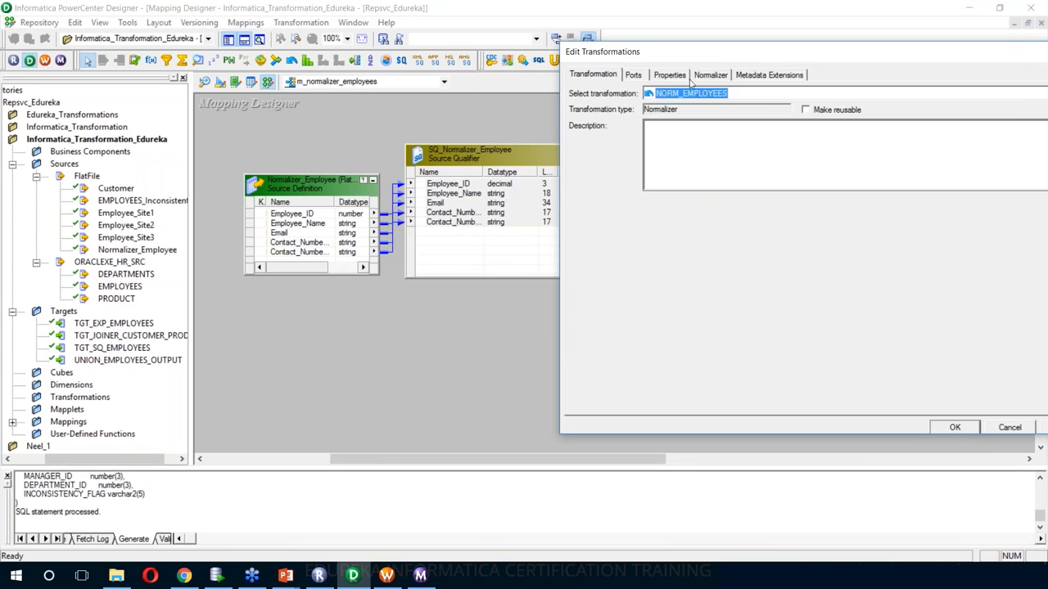
{"action": "left_click", "coordinate": [704, 75]}
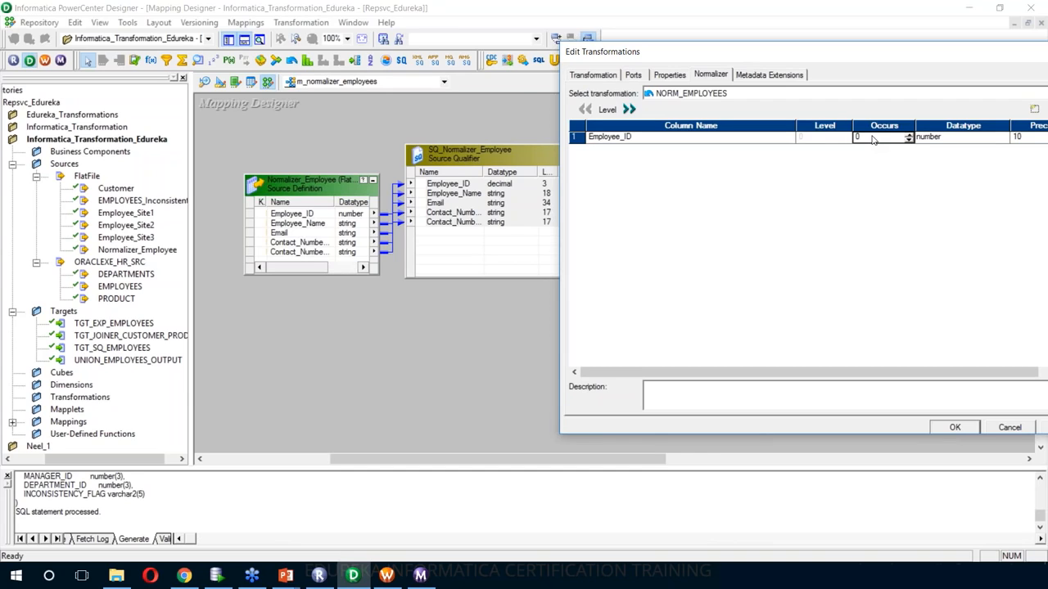
{"action": "type", "text": "1"}
{"action": "left_click_drag", "start_coordinate": [833, 55], "coordinate": [793, 17]}
{"action": "left_click", "coordinate": [929, 96]}
{"action": "left_click", "coordinate": [998, 97]}
{"action": "left_click_drag", "start_coordinate": [694, 16], "coordinate": [610, 55]}
{"action": "type", "text": "3"}
{"action": "left_click", "coordinate": [854, 108]}
- Add Employee_Name as a string occurring once, and an Email column
{"action": "type", "text": "Employee_na"}
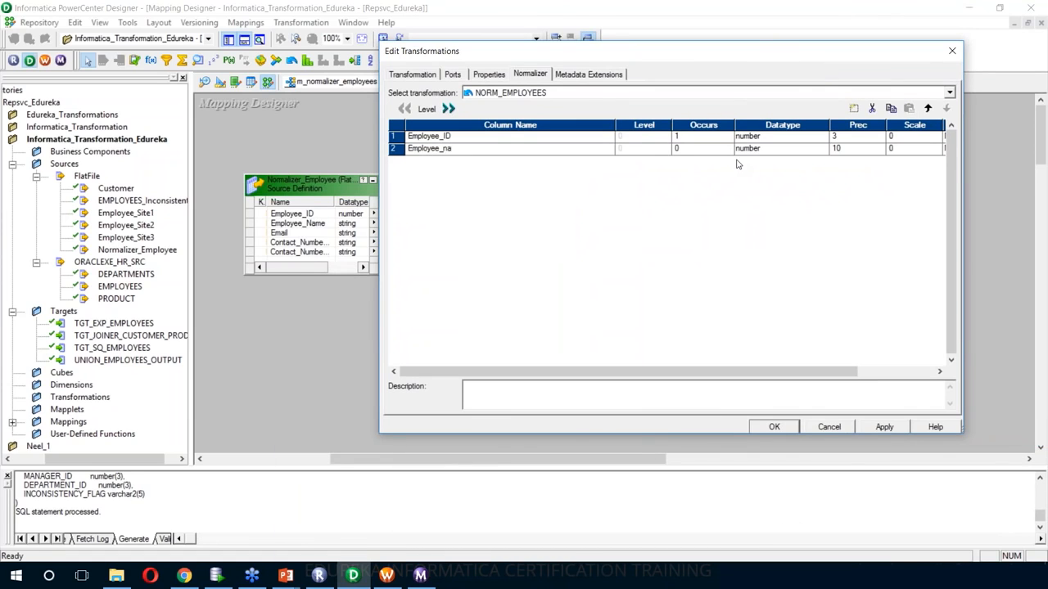
{"action": "key", "text": "BackSpace"}
{"action": "key", "text": "BackSpace"}
{"action": "type", "text": "Name"}
{"action": "left_click", "coordinate": [728, 148]}
{"action": "left_click", "coordinate": [729, 146]}
{"action": "left_click", "coordinate": [823, 148]}
{"action": "left_click", "coordinate": [745, 179]}
{"action": "left_click", "coordinate": [854, 108]}
{"action": "type", "text": "Email"}
{"action": "double_click", "coordinate": [729, 159]}
{"action": "left_click", "coordinate": [729, 158]}
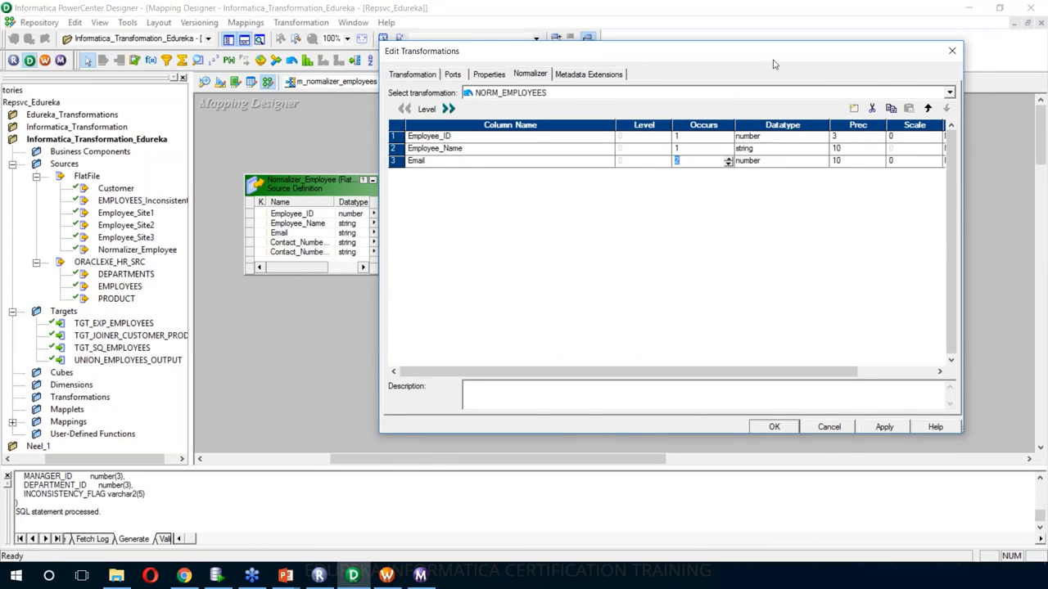
- Add Contact_NO occurring twice as a string, and make Email a string
{"action": "left_click", "coordinate": [868, 114]}
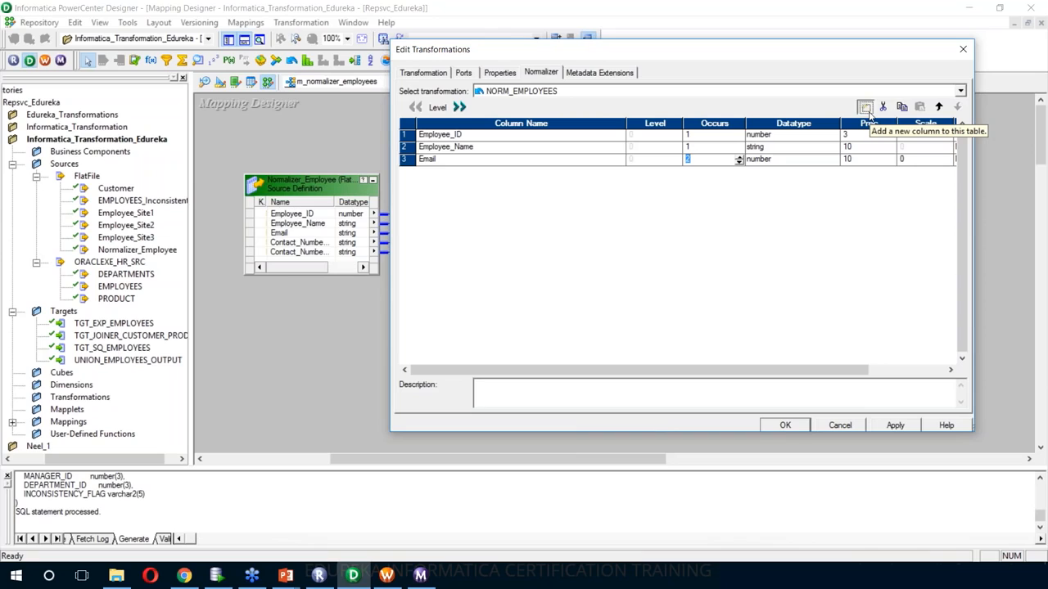
{"action": "type", "text": "Contact_NO"}
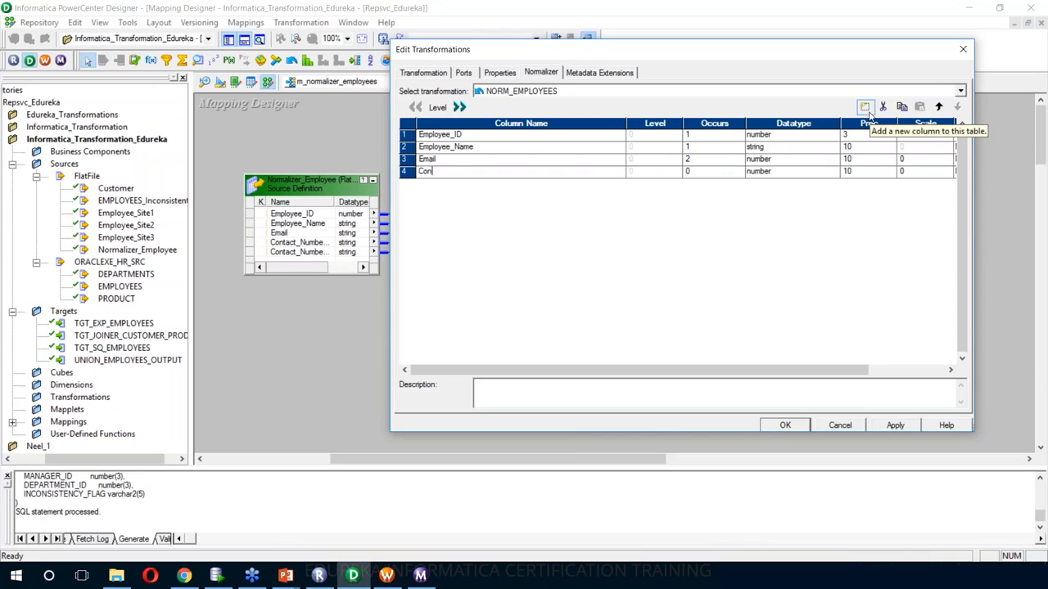
{"action": "left_click", "coordinate": [712, 171]}
{"action": "double_click", "coordinate": [739, 169]}
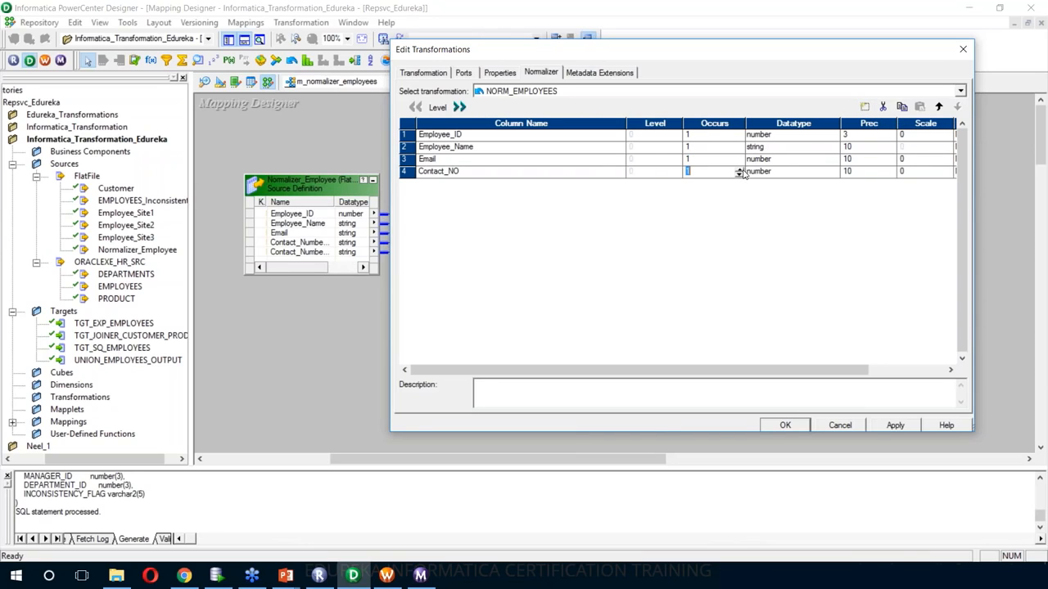
{"action": "left_click", "coordinate": [770, 172]}
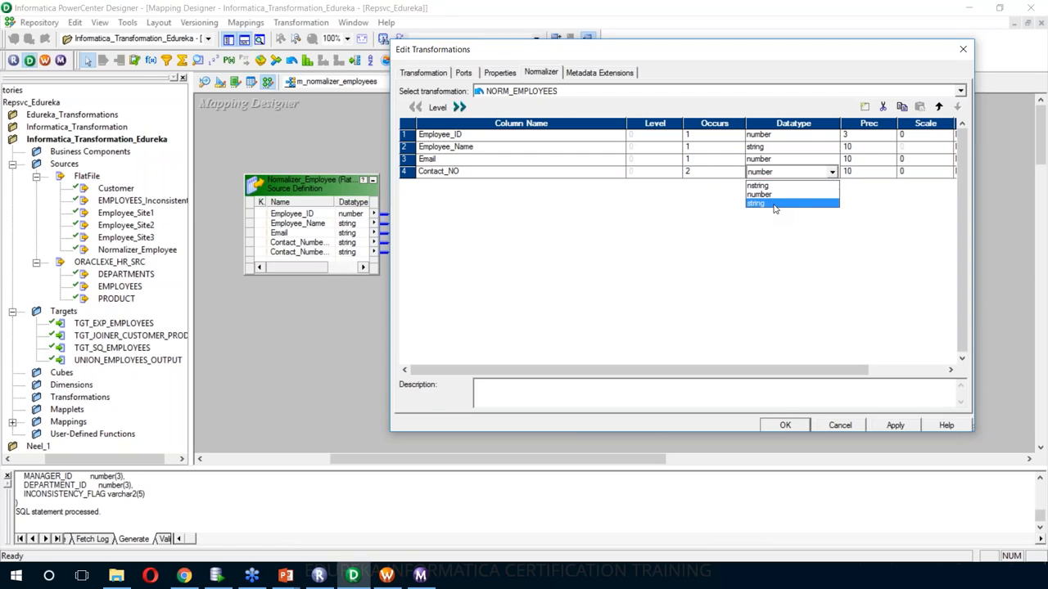
{"action": "left_click", "coordinate": [775, 204]}
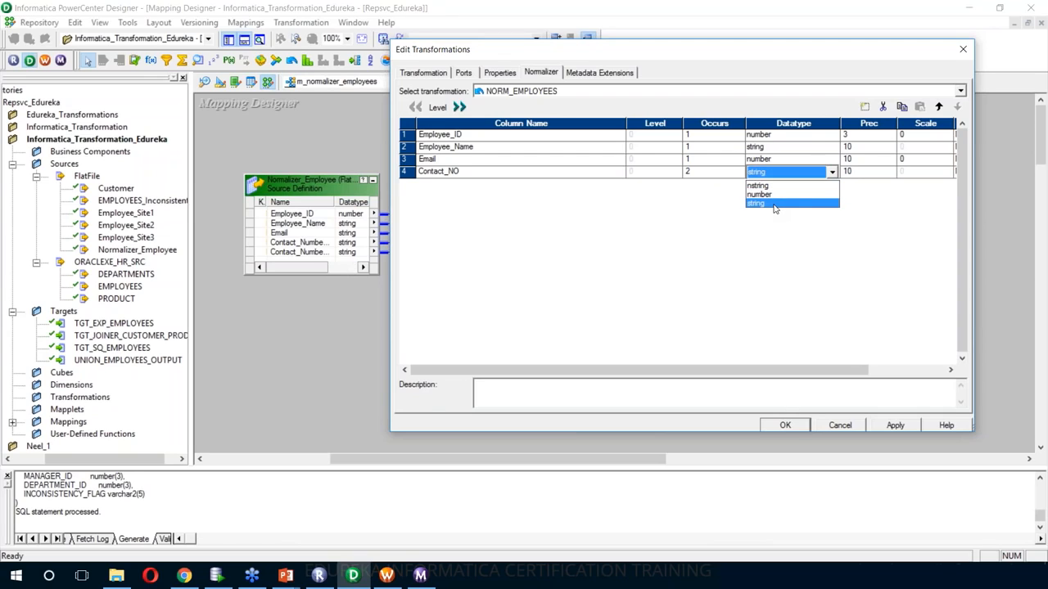
{"action": "left_click", "coordinate": [782, 161]}
{"action": "left_click", "coordinate": [776, 192]}
- Set precisions 18, 34 and 17 for Employee_Name, Email and Contact_NO, and apply
{"action": "left_click_drag", "start_coordinate": [811, 49], "coordinate": [1025, 72]}
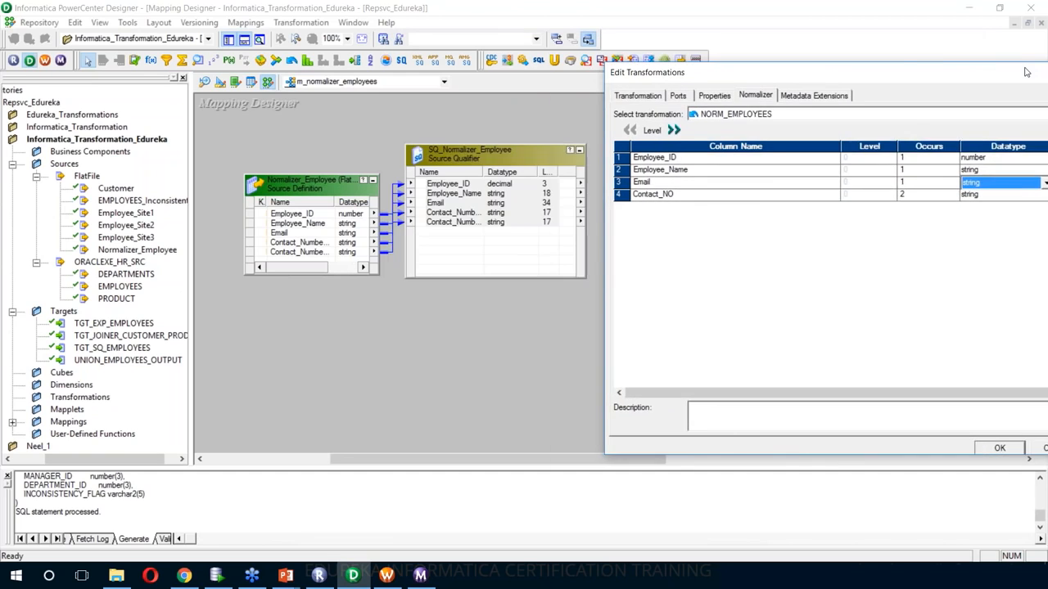
{"action": "key", "text": "BackSpace"}
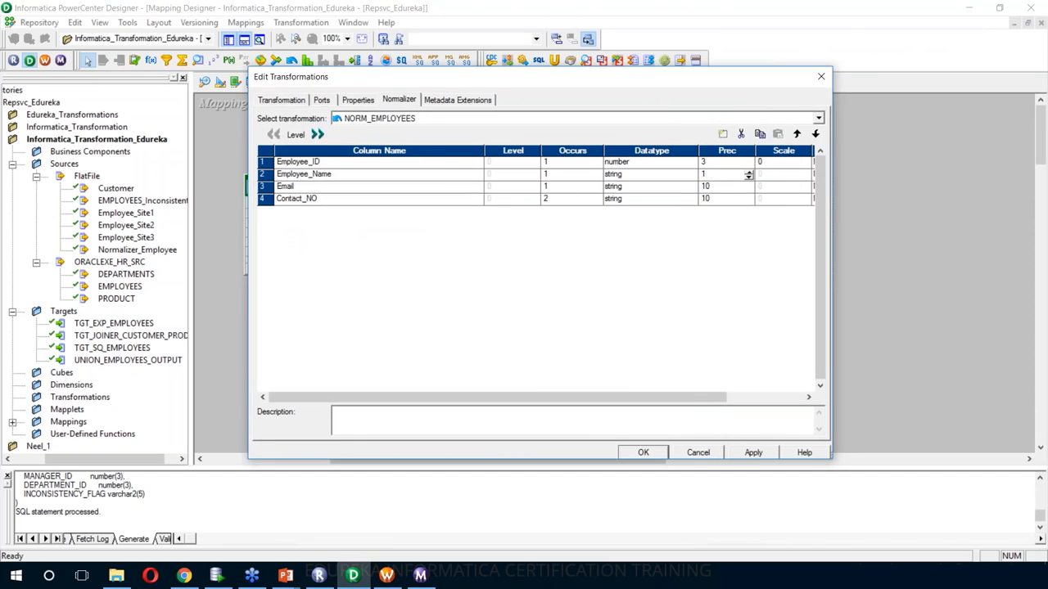
{"action": "type", "text": "8"}
{"action": "key", "text": "Down"}
{"action": "key", "text": "BackSpace"}
{"action": "key", "text": "BackSpace"}
{"action": "type", "text": "34"}
{"action": "key", "text": "Down"}
{"action": "key", "text": "BackSpace"}
{"action": "type", "text": "7"}
{"action": "left_click_drag", "start_coordinate": [530, 87], "coordinate": [572, 54]}
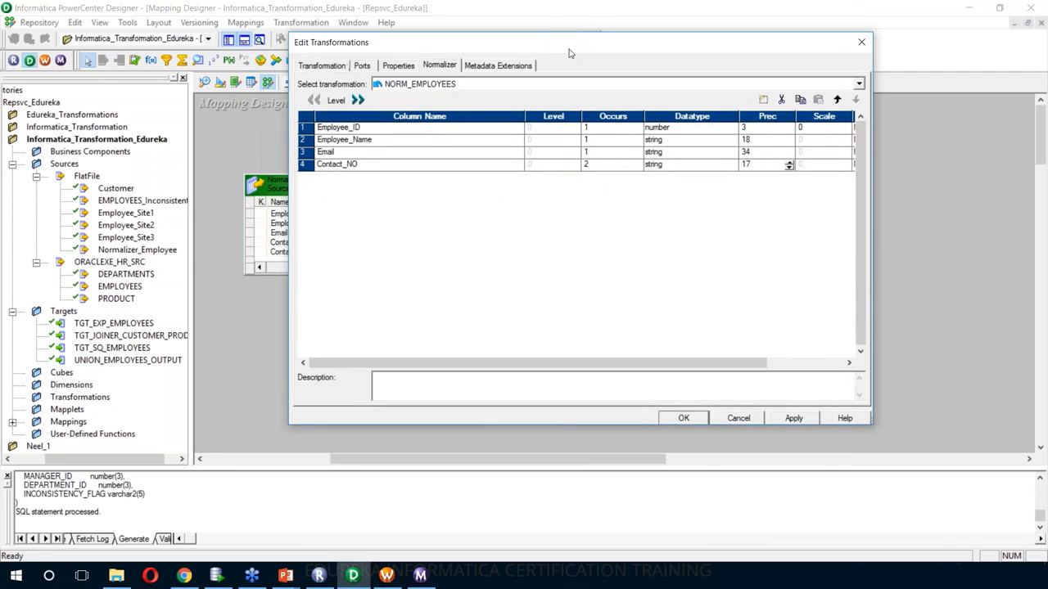
{"action": "left_click", "coordinate": [816, 419]}
{"action": "left_click", "coordinate": [370, 68]}
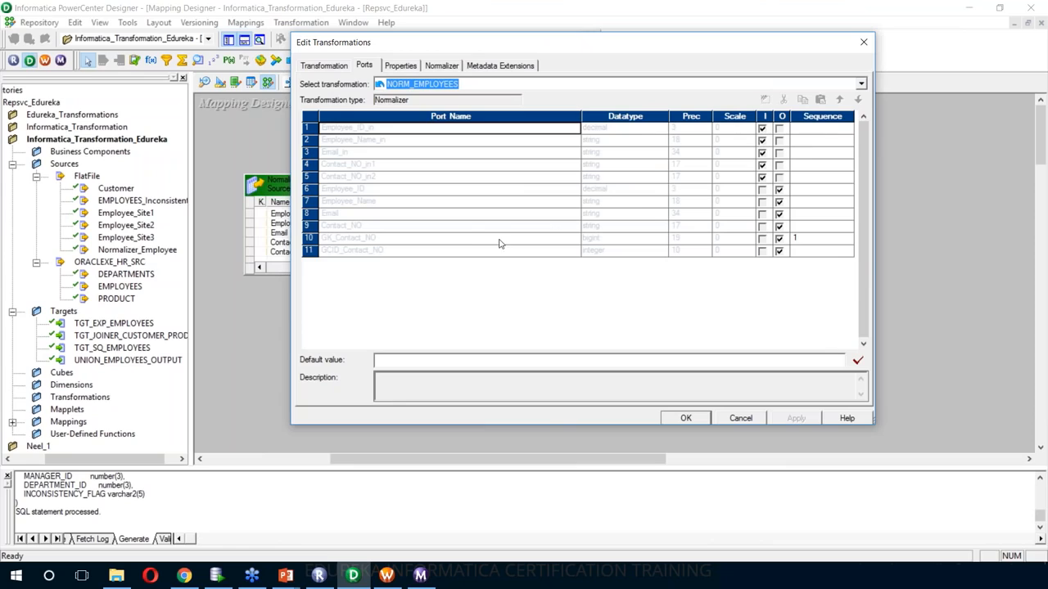
- Check the eleven generated ports, including GK_Contact_NO and GCID_Contact_NO, and confirm with OK
{"action": "left_click", "coordinate": [423, 180]}
{"action": "left_click", "coordinate": [467, 213]}
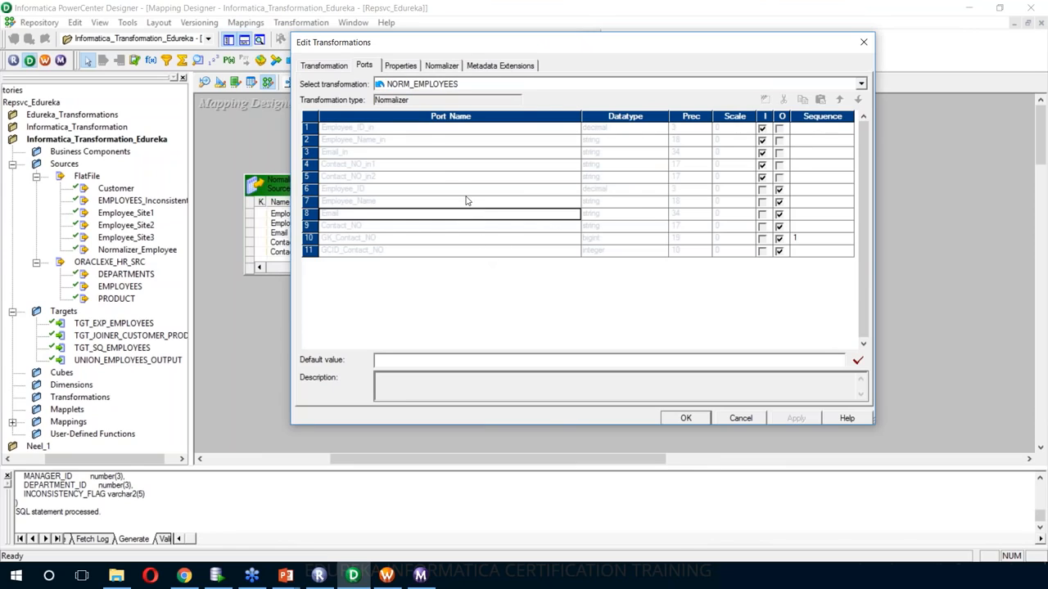
{"action": "left_click", "coordinate": [460, 179]}
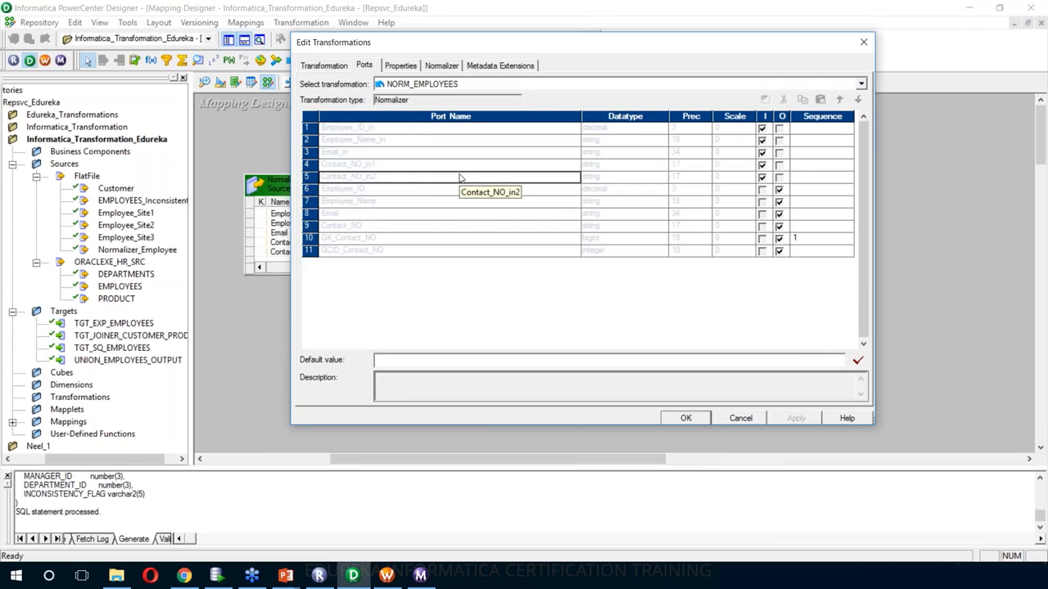
{"action": "left_click", "coordinate": [461, 129]}
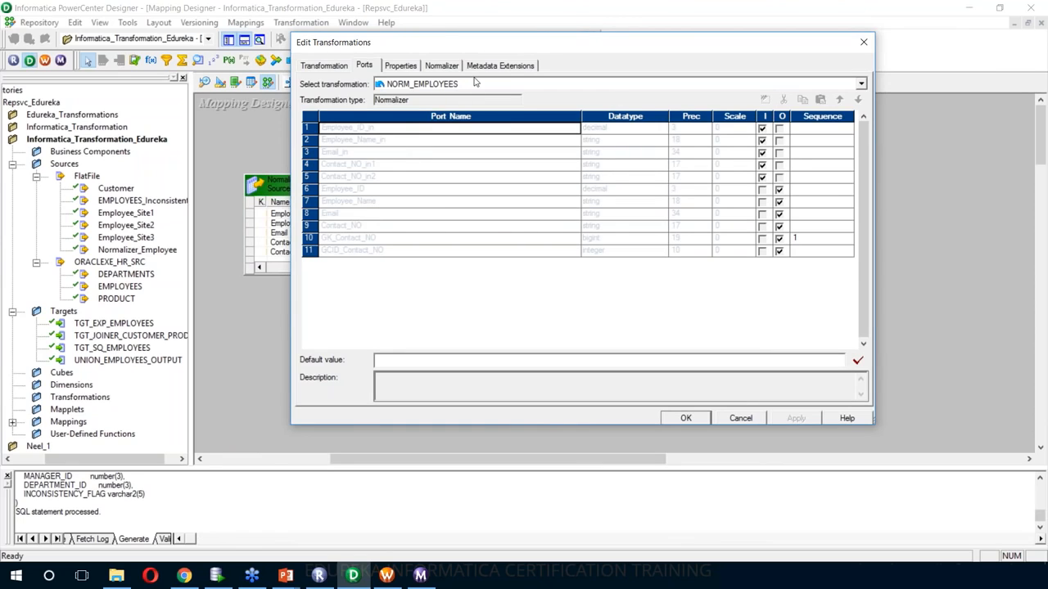
{"action": "left_click", "coordinate": [395, 153]}
{"action": "left_click", "coordinate": [397, 177]}
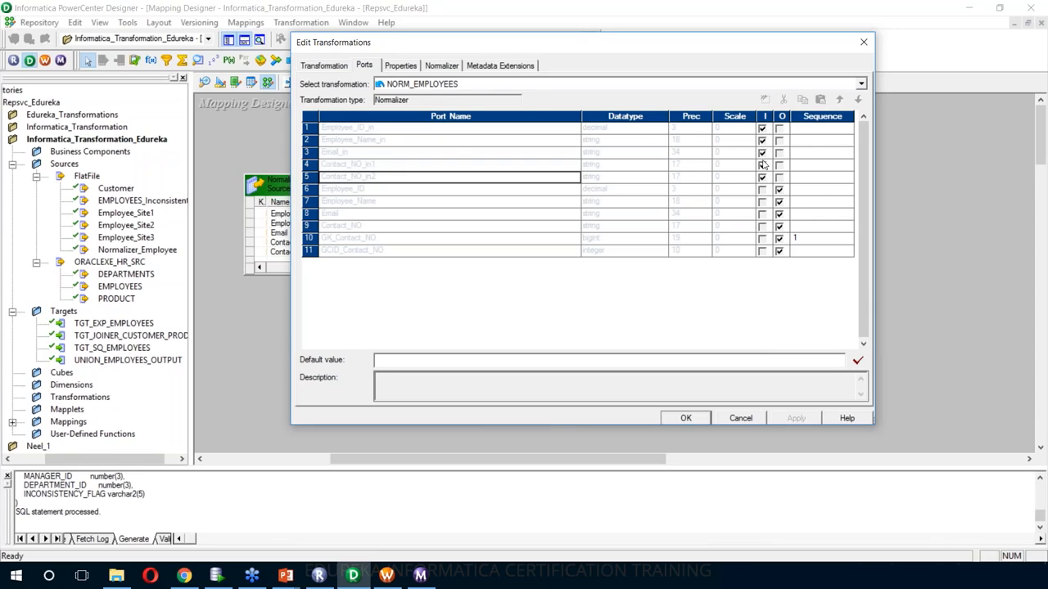
{"action": "left_click", "coordinate": [414, 193]}
{"action": "left_click", "coordinate": [415, 218]}
{"action": "left_click", "coordinate": [416, 239]}
{"action": "left_click", "coordinate": [414, 249]}
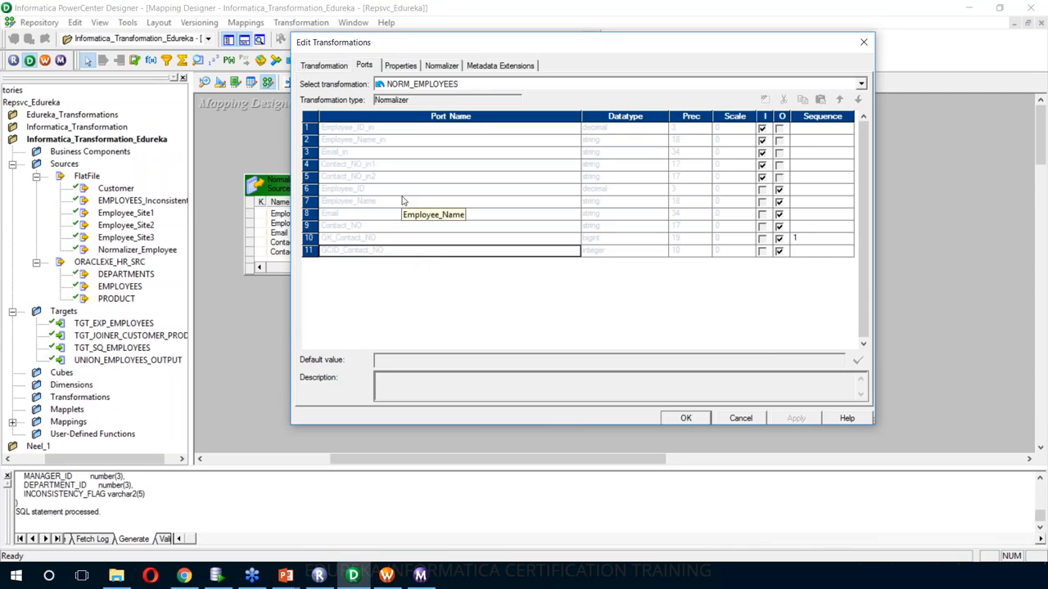
{"action": "left_click", "coordinate": [374, 239]}
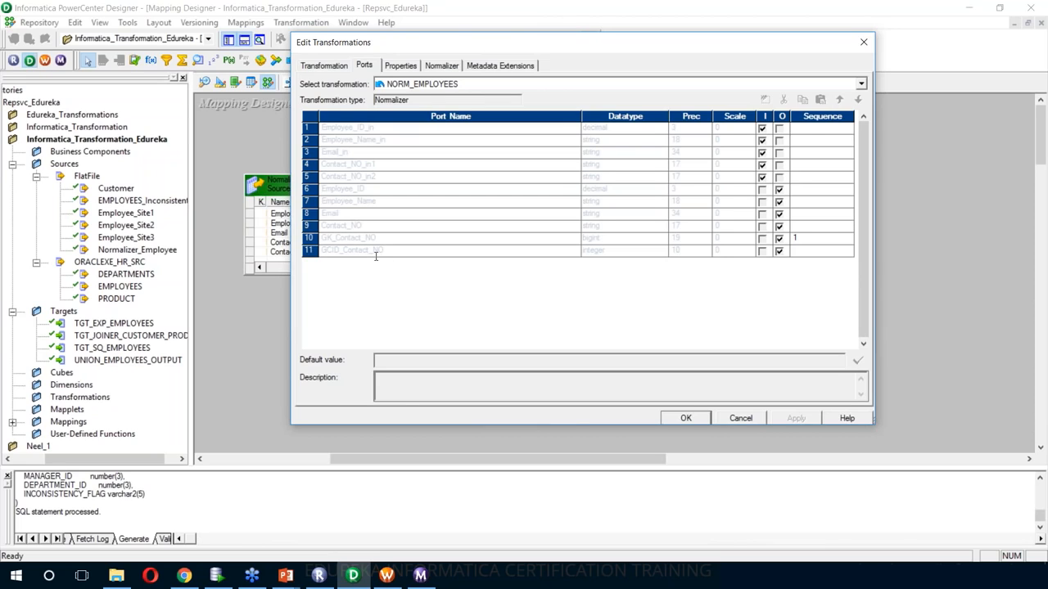
{"action": "left_click", "coordinate": [689, 417]}
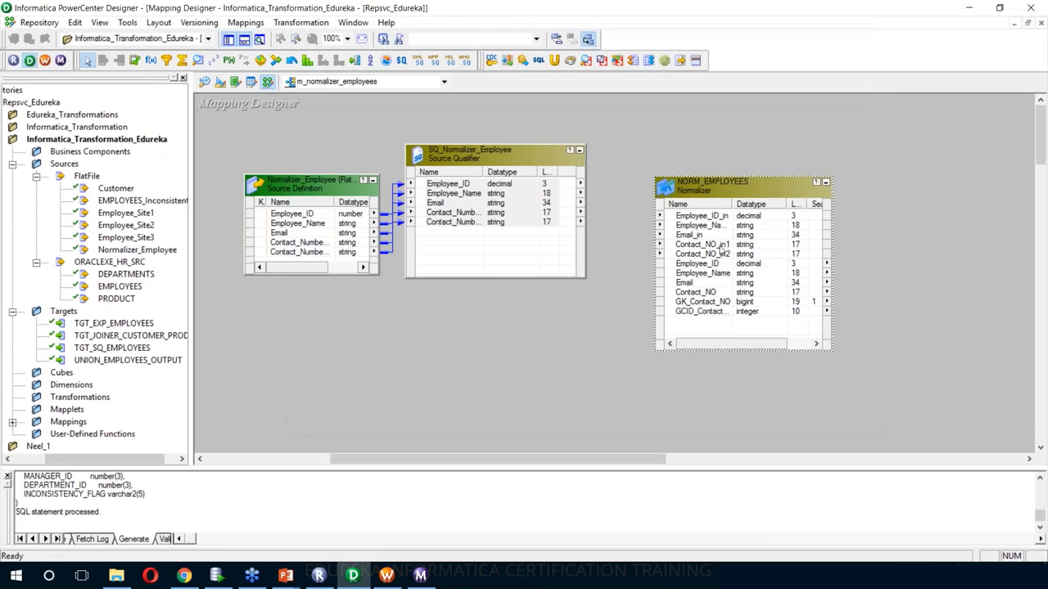
- Link all SQ_Normalizer_Employee ports to NORM_EMPLOYEES inputs, arrange all, and enlarge the normalizer
{"action": "left_click", "coordinate": [538, 188]}
{"action": "key", "text": "ctrl+a"}
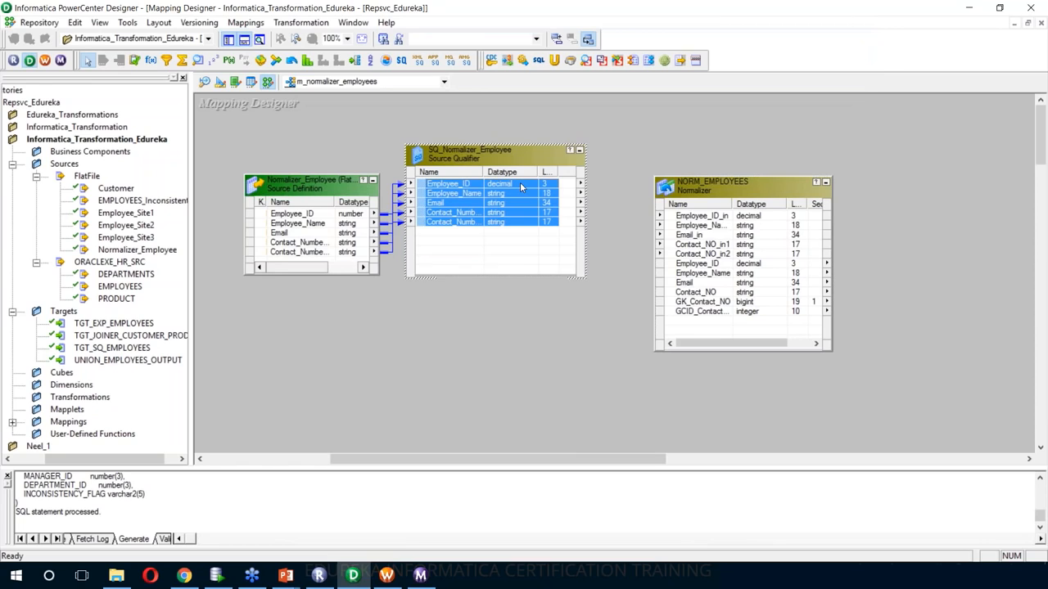
{"action": "left_click_drag", "start_coordinate": [538, 188], "coordinate": [674, 217]}
{"action": "mouse_move", "coordinate": [610, 461]}
{"action": "left_mouse_down"}
{"action": "mouse_move", "coordinate": [649, 464]}
{"action": "mouse_move", "coordinate": [621, 465]}
{"action": "left_mouse_up"}
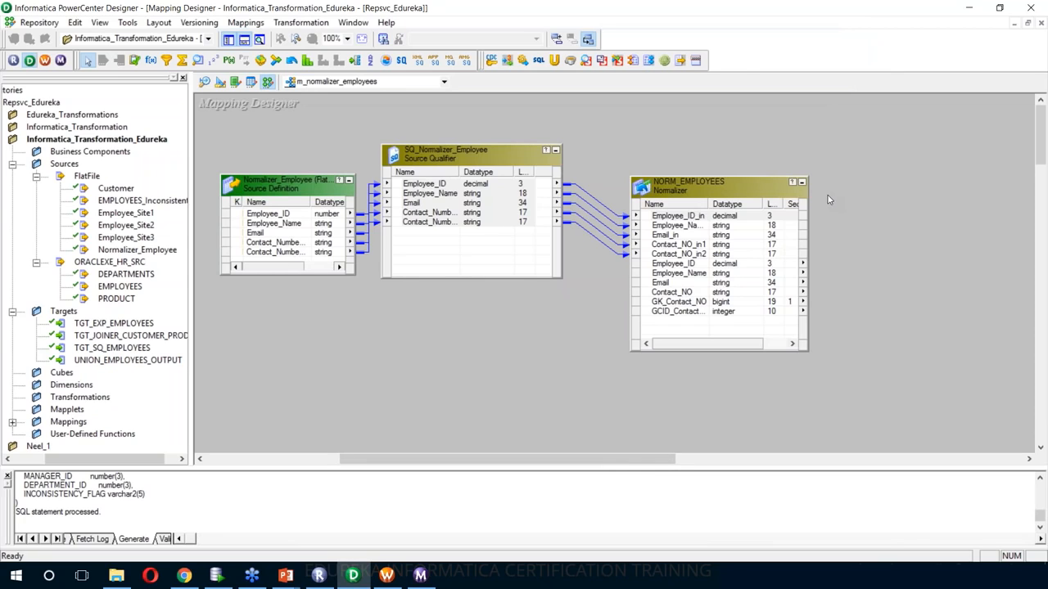
{"action": "right_click", "coordinate": [695, 129]}
{"action": "left_click", "coordinate": [729, 332]}
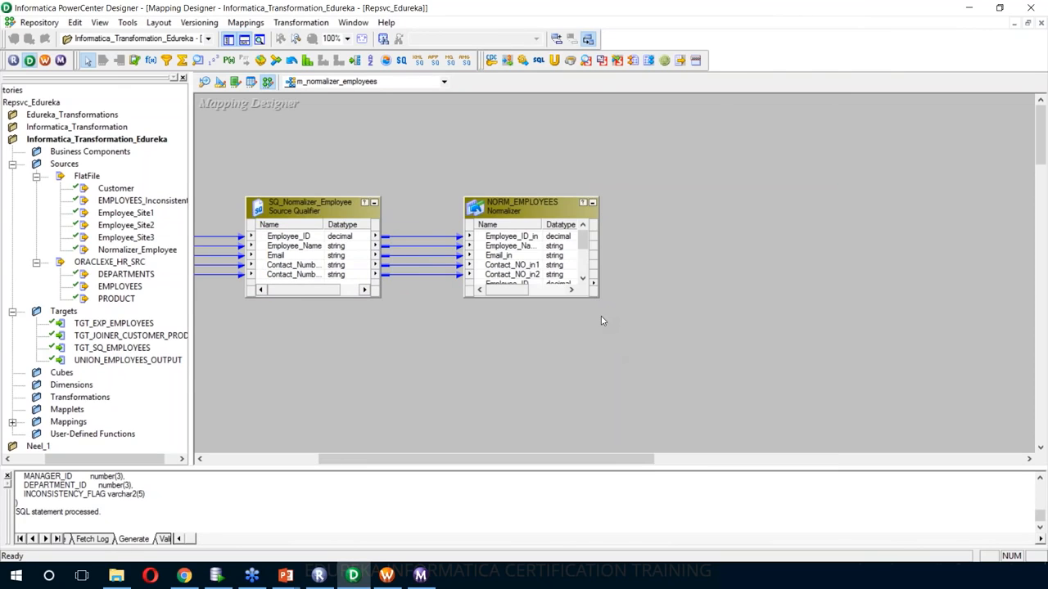
{"action": "left_click_drag", "start_coordinate": [593, 306], "coordinate": [618, 352]}
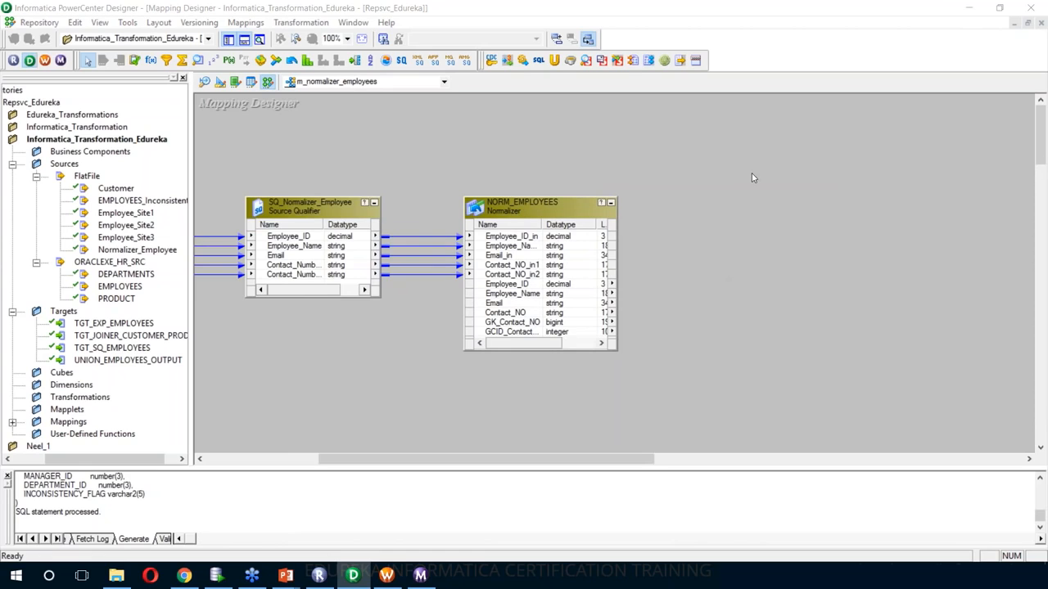
- Create a target definition from NORM_EMPLOYEES and place it beside the normalizer
{"action": "right_click", "coordinate": [525, 213]}
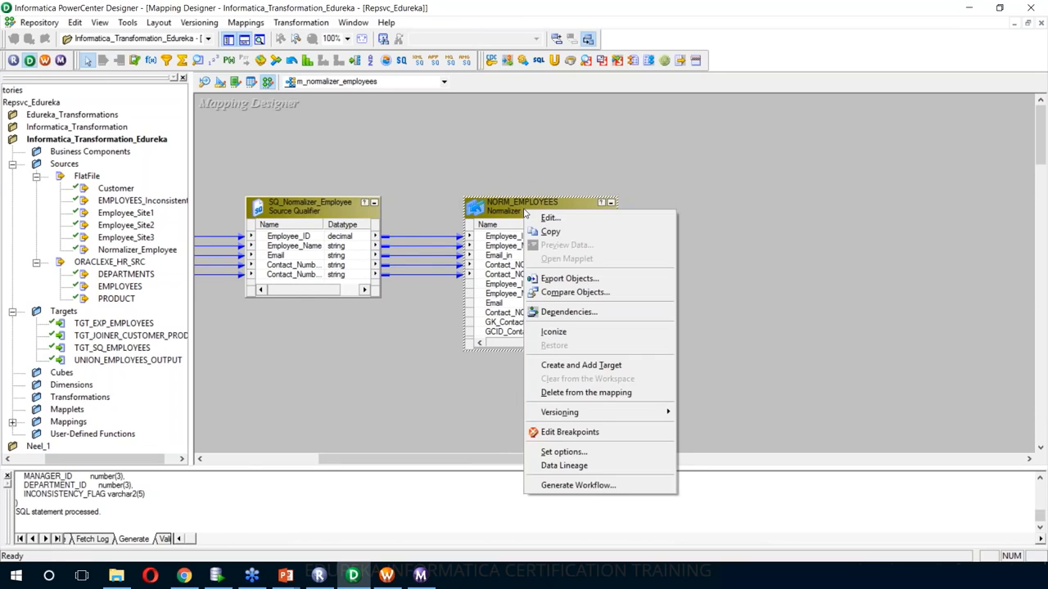
{"action": "left_click", "coordinate": [598, 368]}
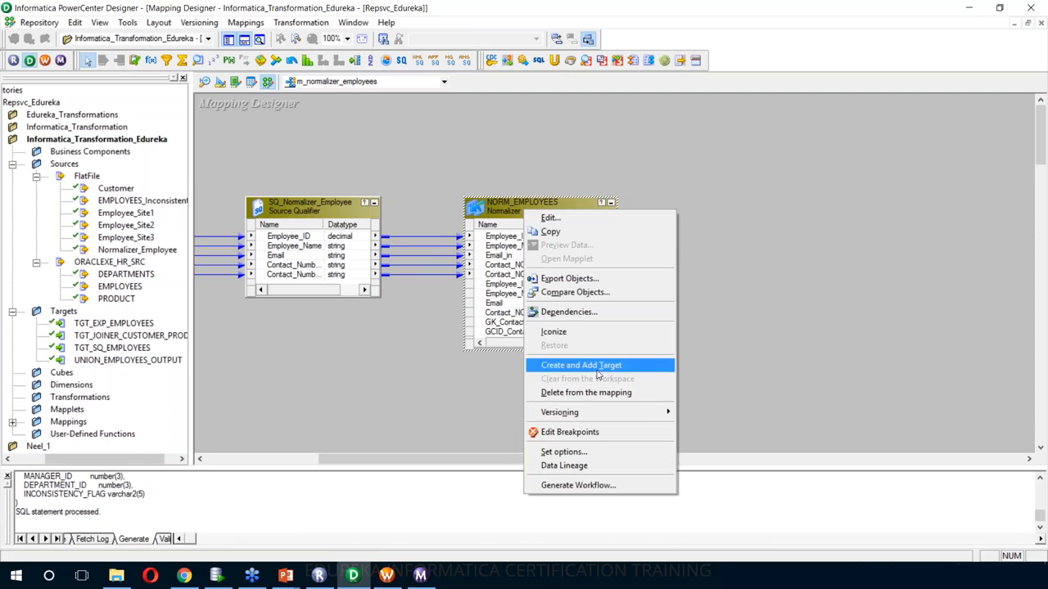
{"action": "left_click_drag", "start_coordinate": [728, 229], "coordinate": [728, 229]}
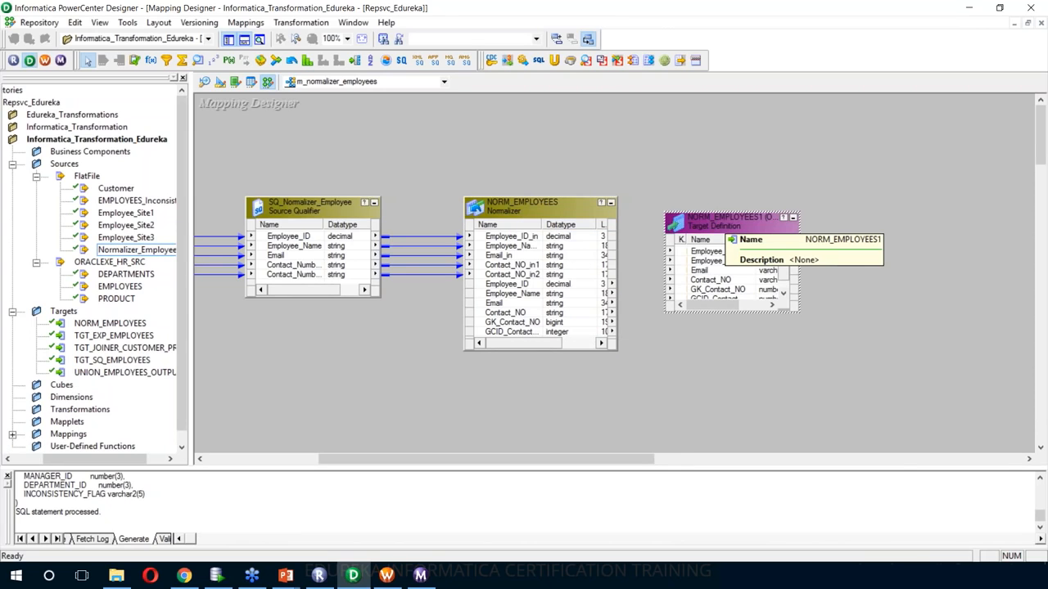
- In Target Designer, place NORM_EMPLOYEES on a cleared canvas and rename it TGT_NORM_EMPLOYEES
{"action": "left_click", "coordinate": [219, 81]}
{"action": "right_click", "coordinate": [340, 212]}
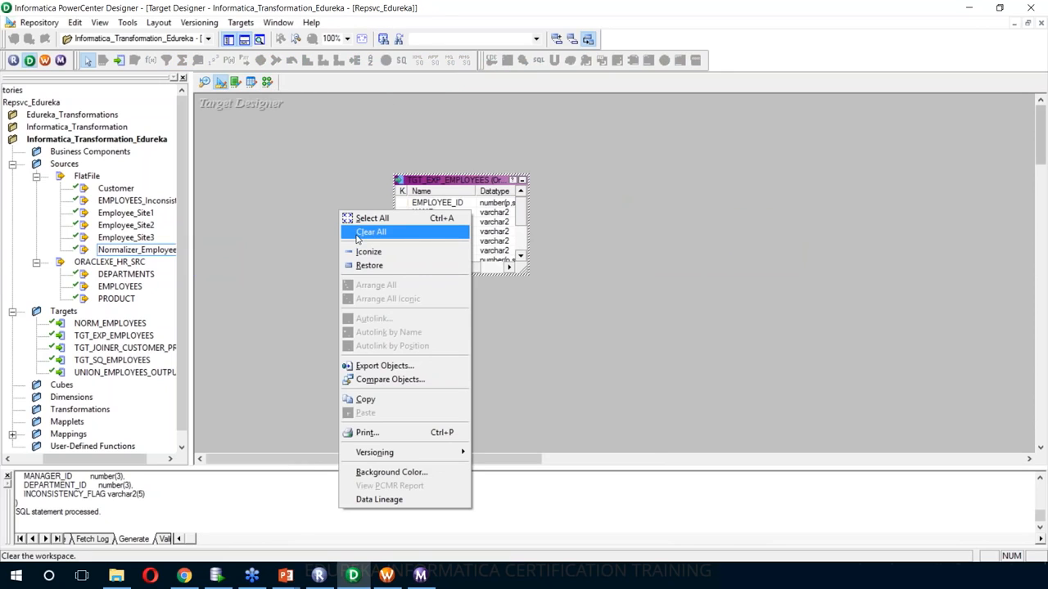
{"action": "left_click", "coordinate": [370, 232]}
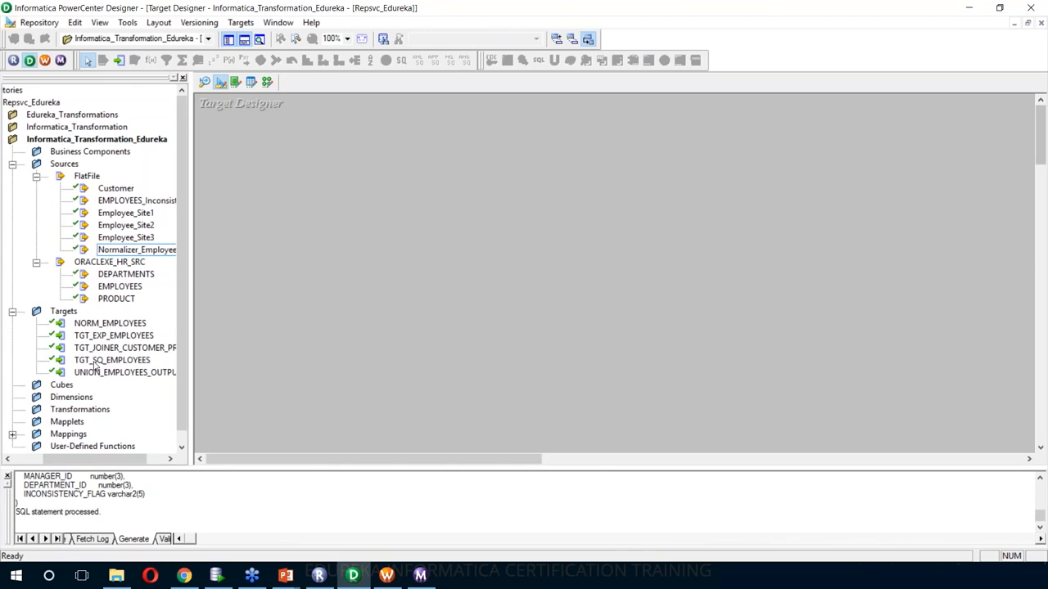
{"action": "left_click_drag", "start_coordinate": [100, 330], "coordinate": [352, 206]}
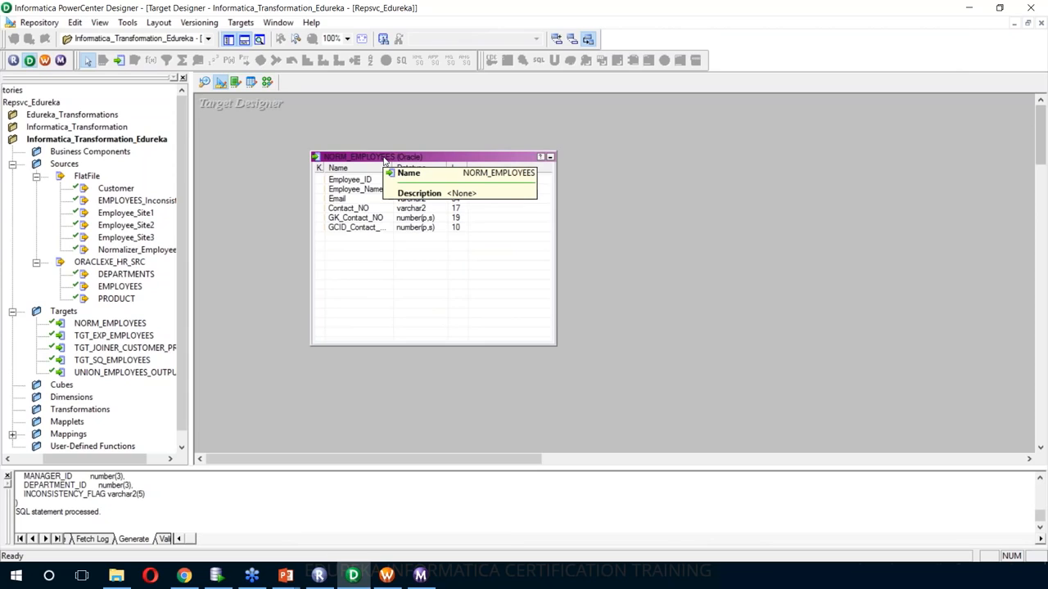
{"action": "double_click", "coordinate": [384, 160]}
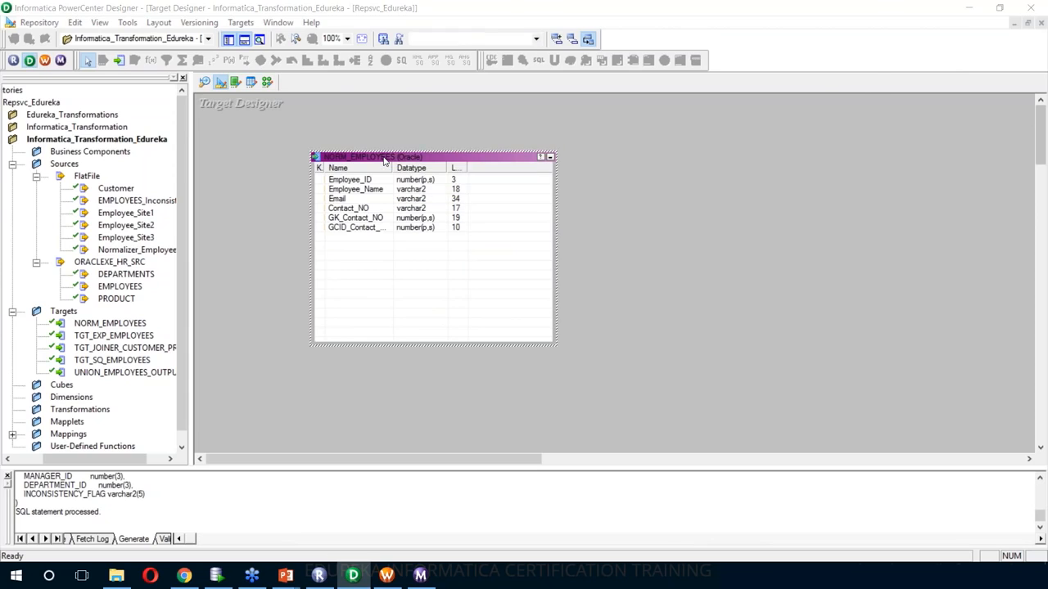
{"action": "key", "text": "Home"}
{"action": "type", "text": "TGT_"}
{"action": "left_click", "coordinate": [343, 66]}
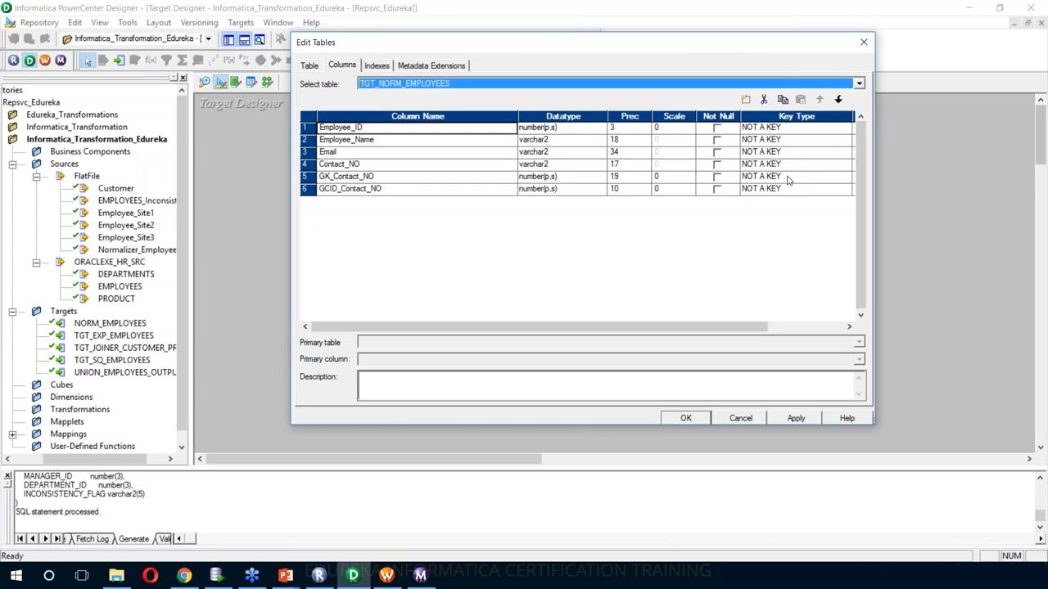
- Make GK_Contact_NO the primary key of TGT_NORM_EMPLOYEES
{"action": "left_click", "coordinate": [787, 178]}
{"action": "left_click", "coordinate": [788, 177]}
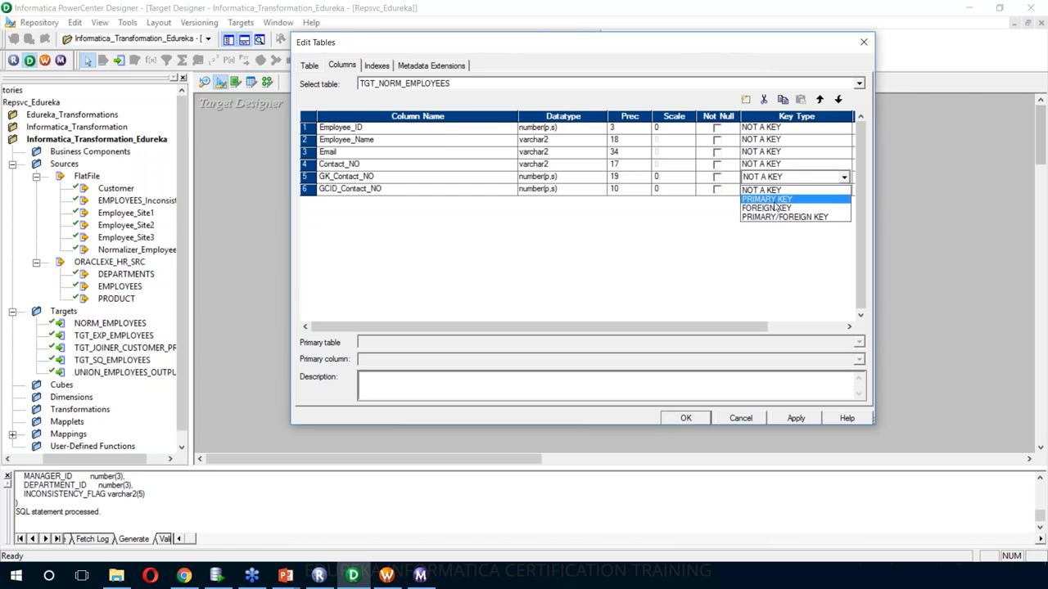
{"action": "left_click", "coordinate": [774, 200]}
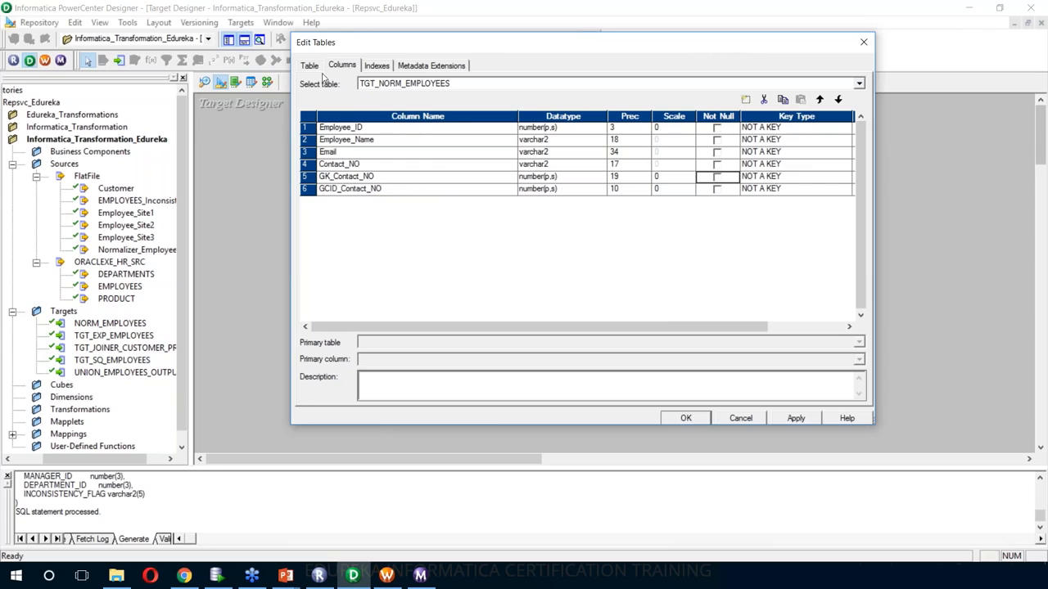
- Set the target's Database type to Flat File and return to Mapping Designer
{"action": "left_click", "coordinate": [310, 66]}
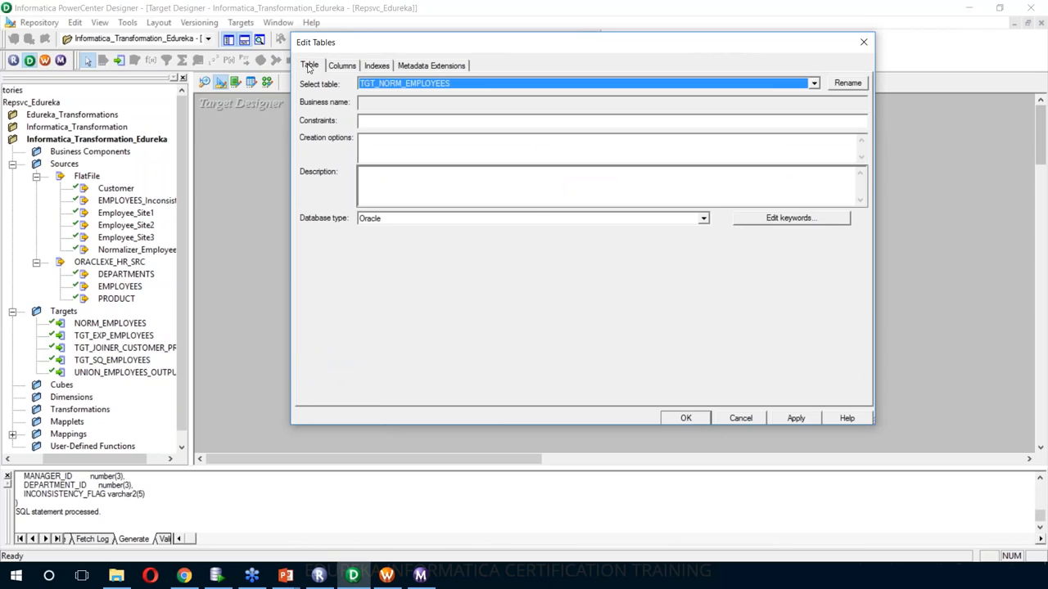
{"action": "left_click", "coordinate": [563, 220]}
{"action": "scroll", "coordinate": [552, 242], "scroll_direction": "up", "scroll_amount": 2}
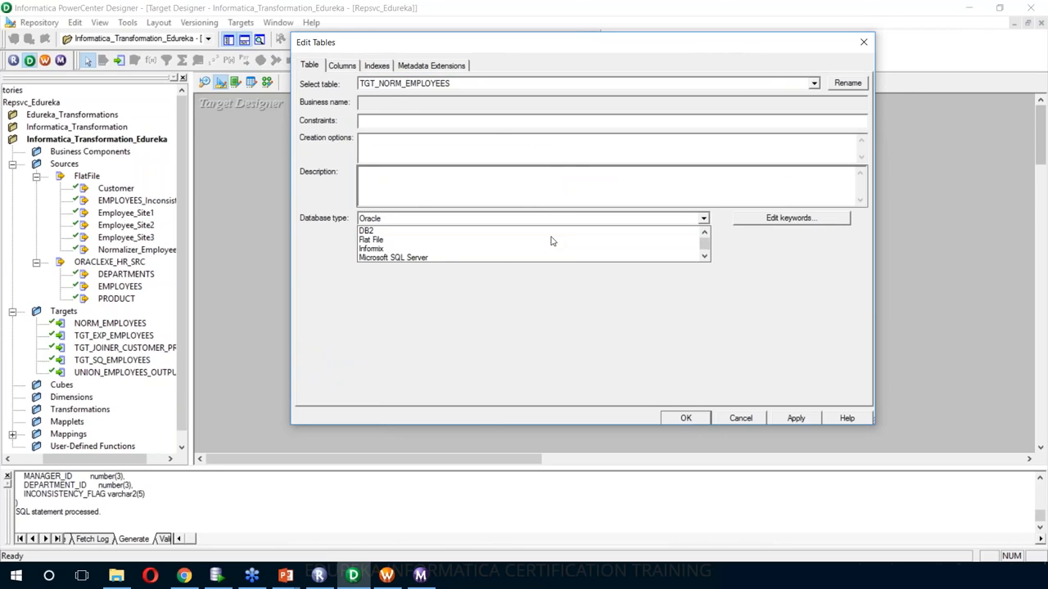
{"action": "left_click", "coordinate": [529, 240]}
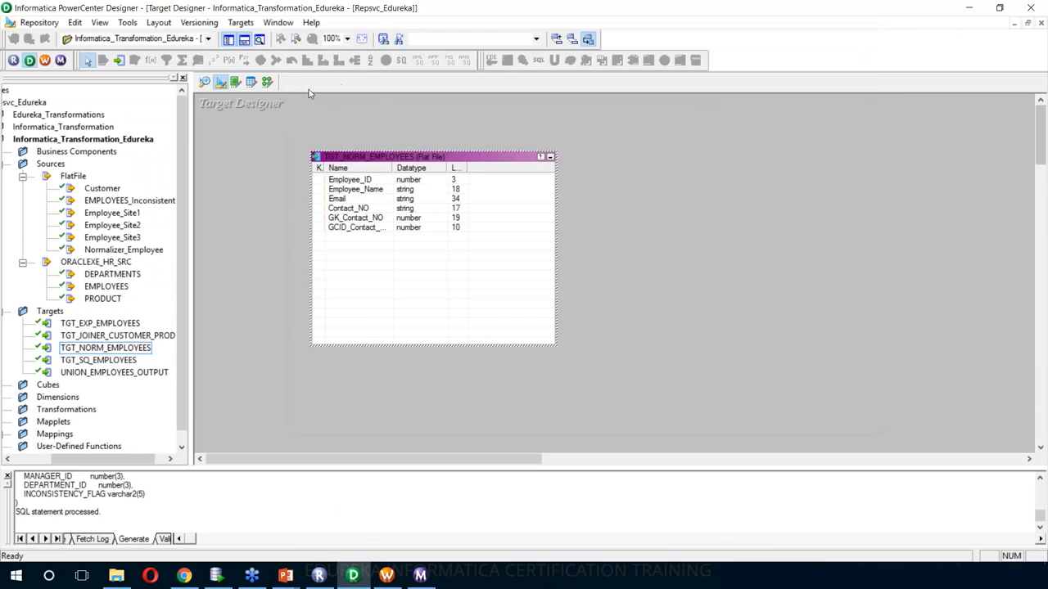
{"action": "left_click", "coordinate": [267, 82]}
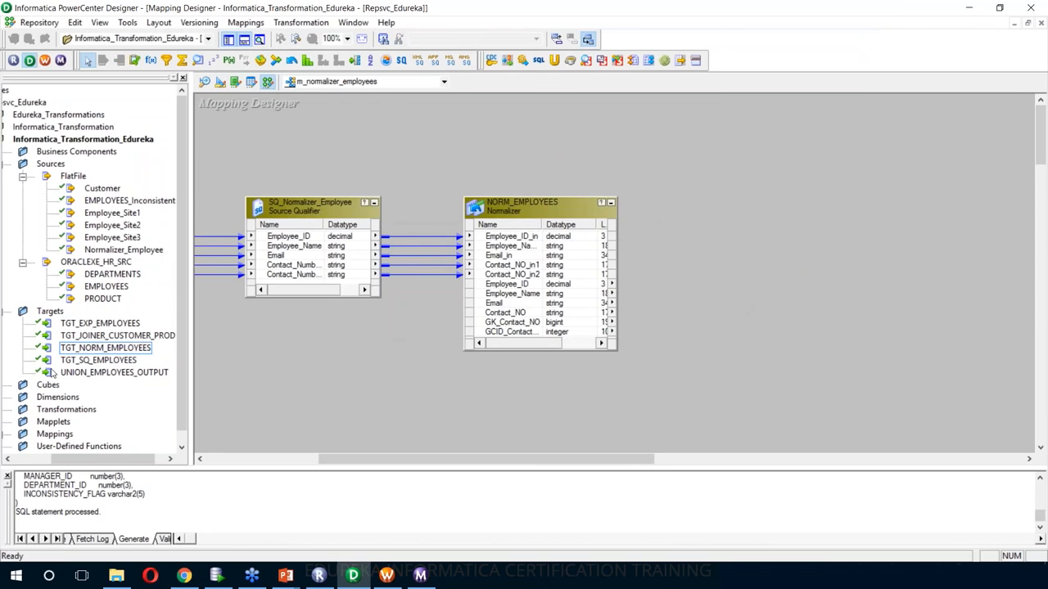
- Add TGT_NORM_EMPLOYEES to the mapping, autolink it from NORM_EMPLOYEES, and save
{"action": "left_click", "coordinate": [91, 350]}
{"action": "left_click_drag", "start_coordinate": [91, 350], "coordinate": [701, 264]}
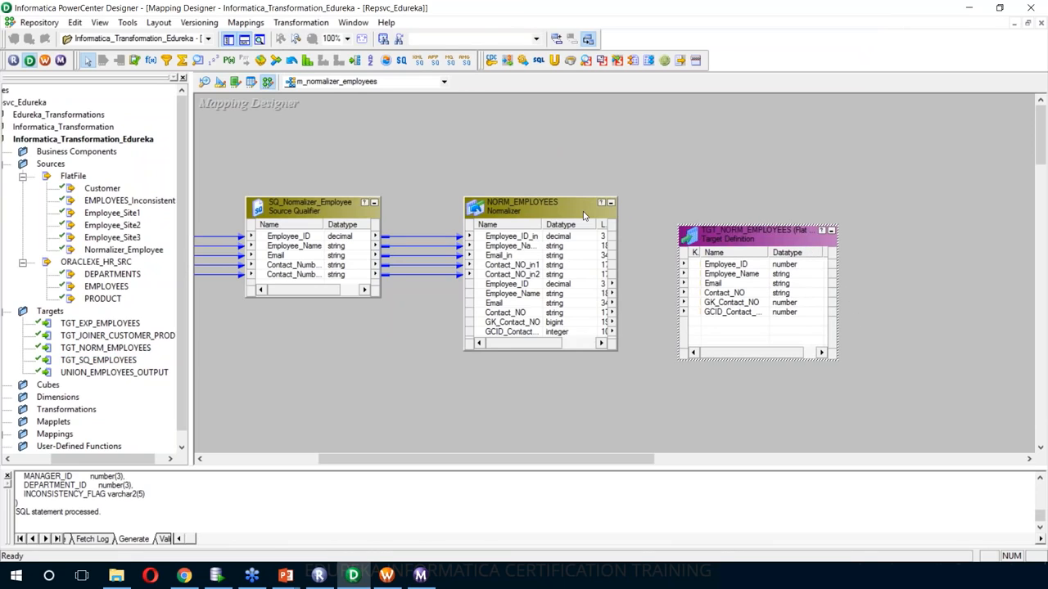
{"action": "right_click", "coordinate": [660, 148]}
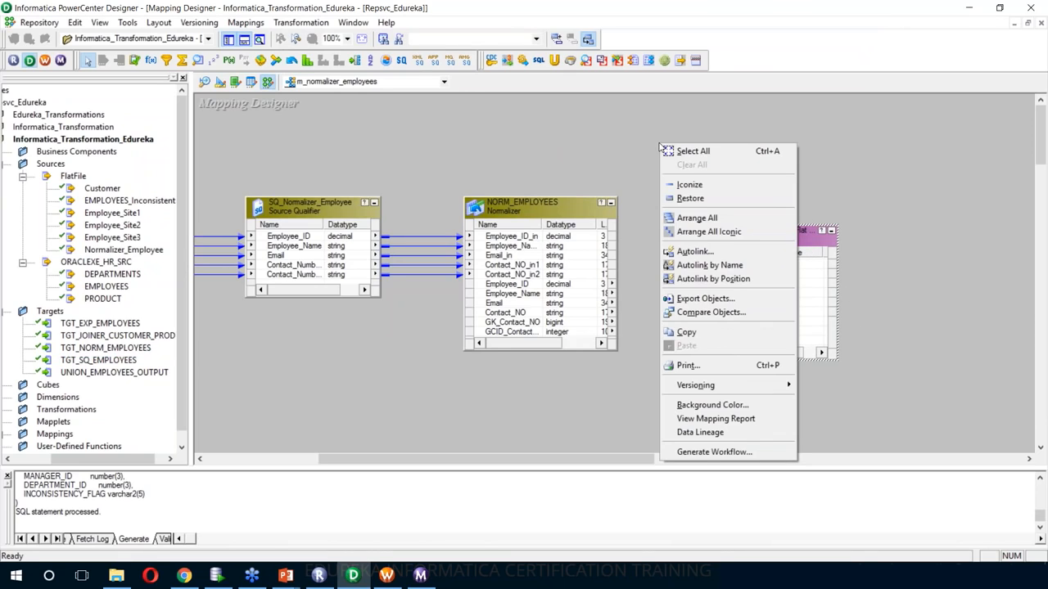
{"action": "left_click", "coordinate": [700, 251]}
{"action": "left_click", "coordinate": [676, 206]}
{"action": "left_click_drag", "start_coordinate": [534, 197], "coordinate": [534, 131]}
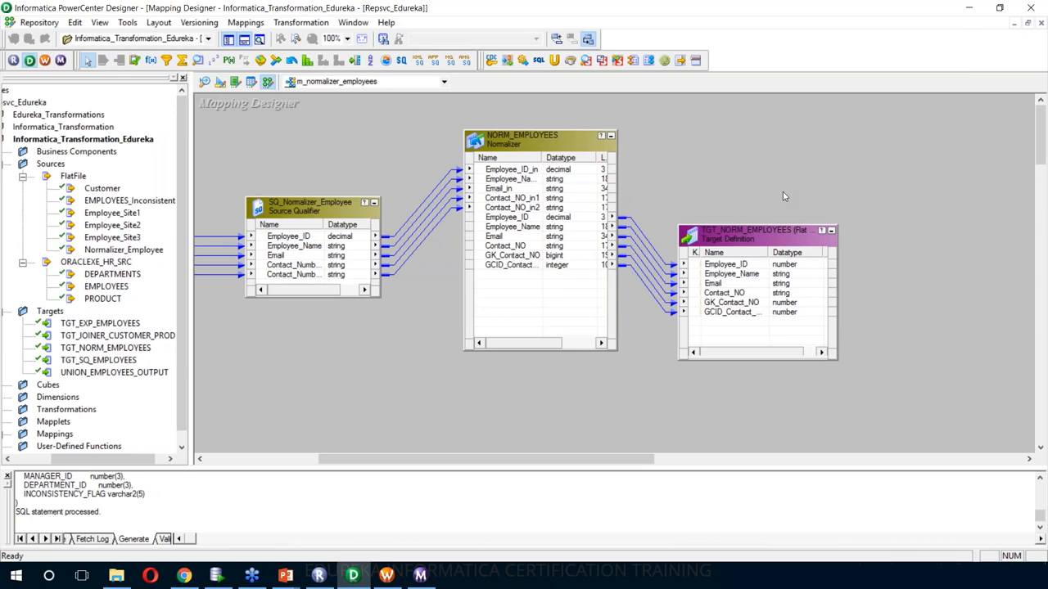
{"action": "key", "text": "ctrl+s"}
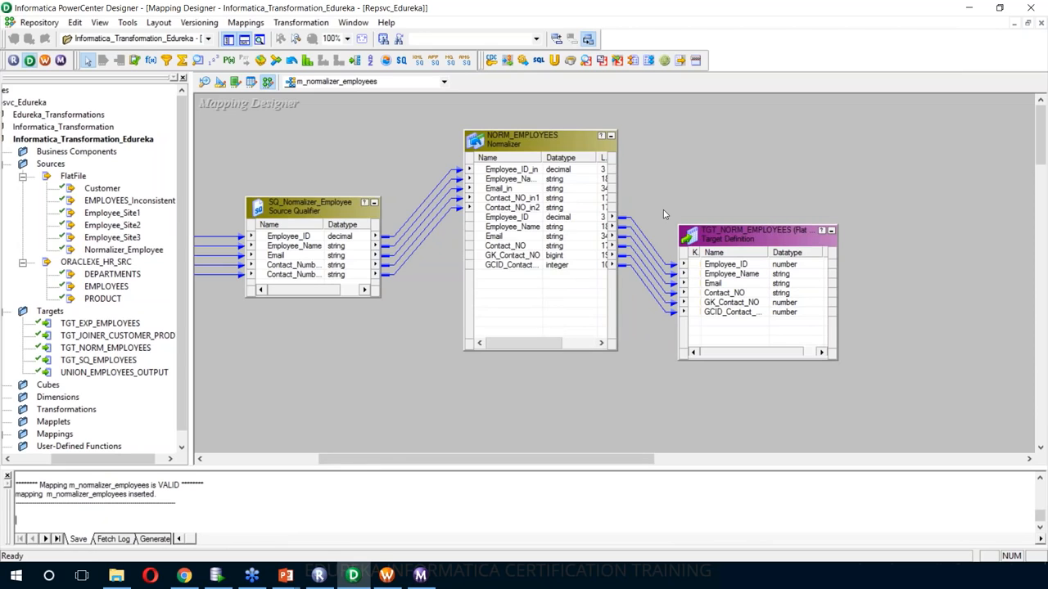
- Generate the wf_m_normalizer_employees workflow from the mapping with default wizard settings
{"action": "right_click", "coordinate": [677, 141]}
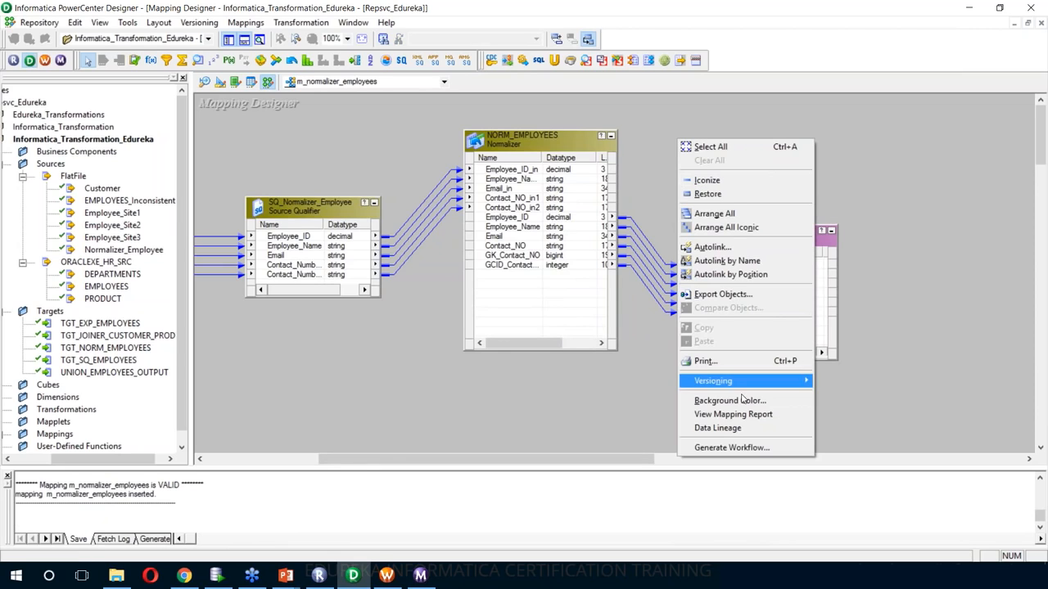
{"action": "left_click", "coordinate": [734, 450]}
{"action": "left_click", "coordinate": [629, 462]}
{"action": "left_click", "coordinate": [630, 462]}
{"action": "left_click", "coordinate": [631, 462]}
{"action": "left_click", "coordinate": [631, 462]}
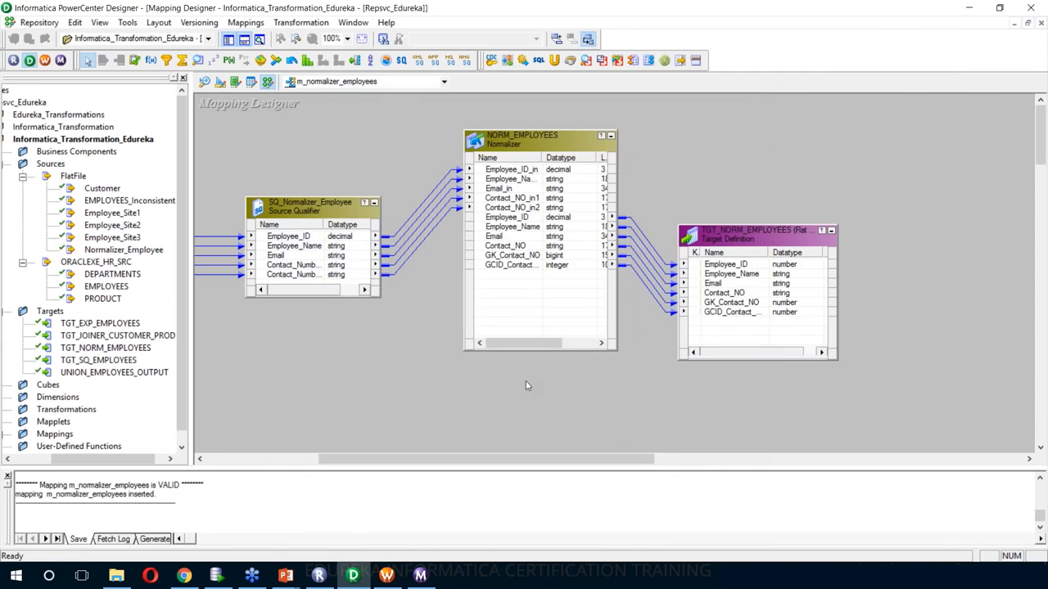
- In Workflow Manager, disconnect and reopen the Informatica_Transformation_Edureka folder to refresh it
{"action": "left_click", "coordinate": [386, 575]}
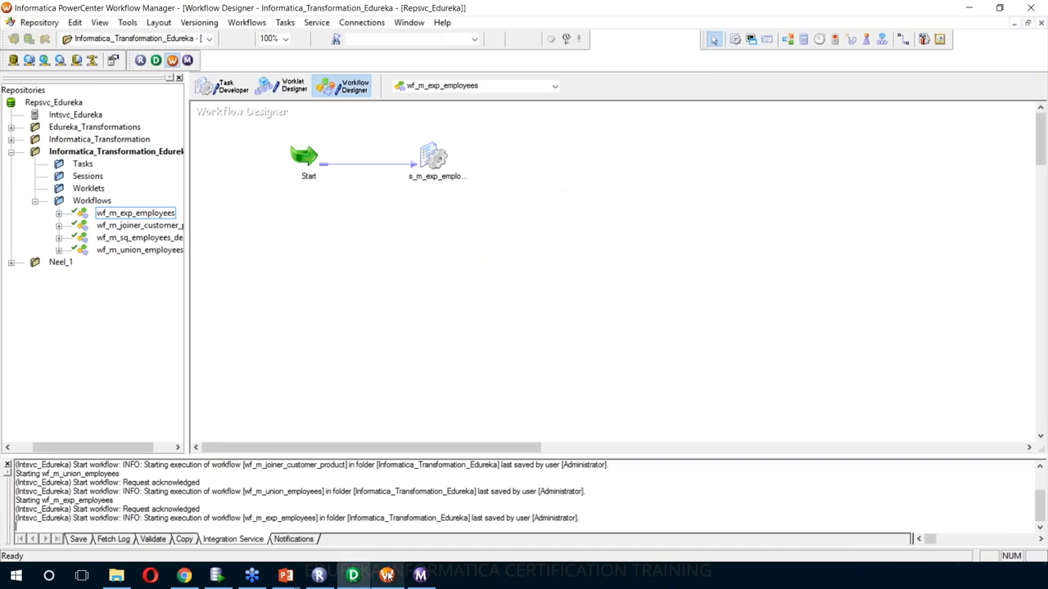
{"action": "left_click", "coordinate": [75, 154]}
{"action": "right_click", "coordinate": [76, 154]}
{"action": "left_click", "coordinate": [107, 208]}
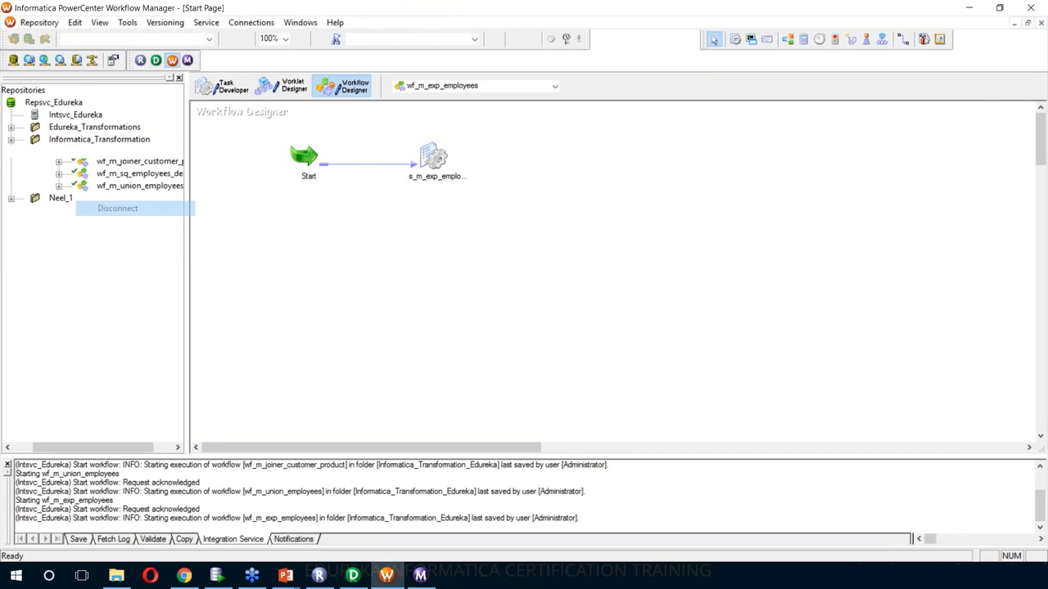
{"action": "right_click", "coordinate": [72, 154]}
{"action": "left_click", "coordinate": [103, 228]}
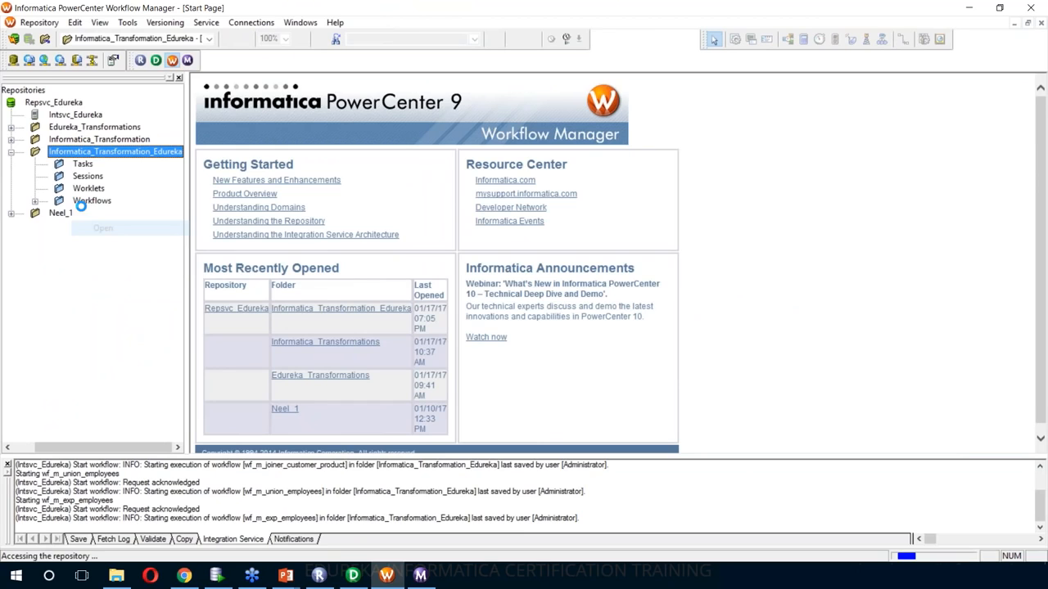
- Open wf_m_normalizer_employees in Workflow Designer and edit its session s_m_normalizer_employees
{"action": "left_click", "coordinate": [35, 202]}
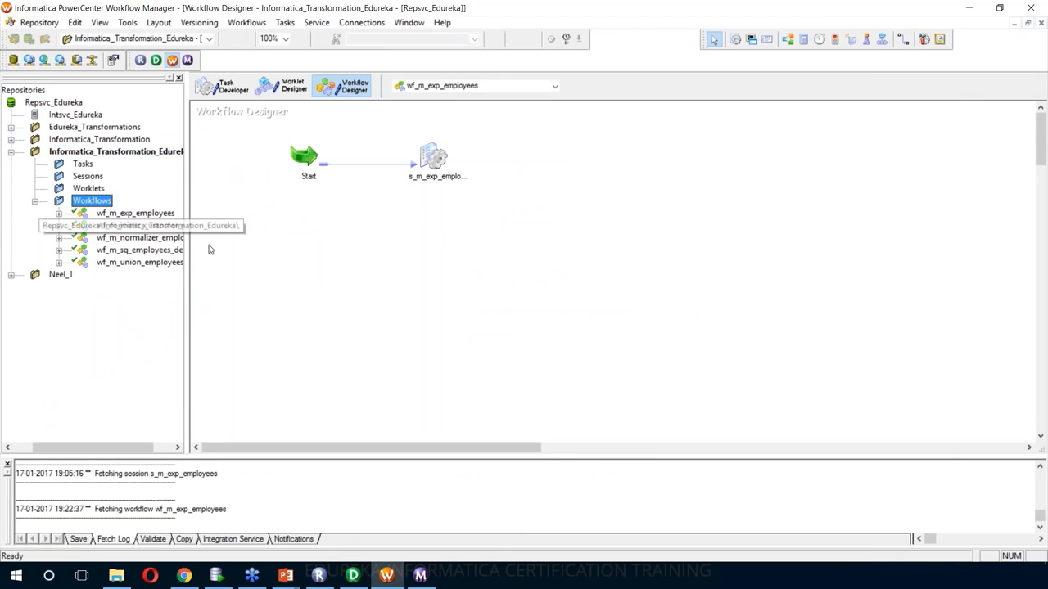
{"action": "right_click", "coordinate": [131, 238]}
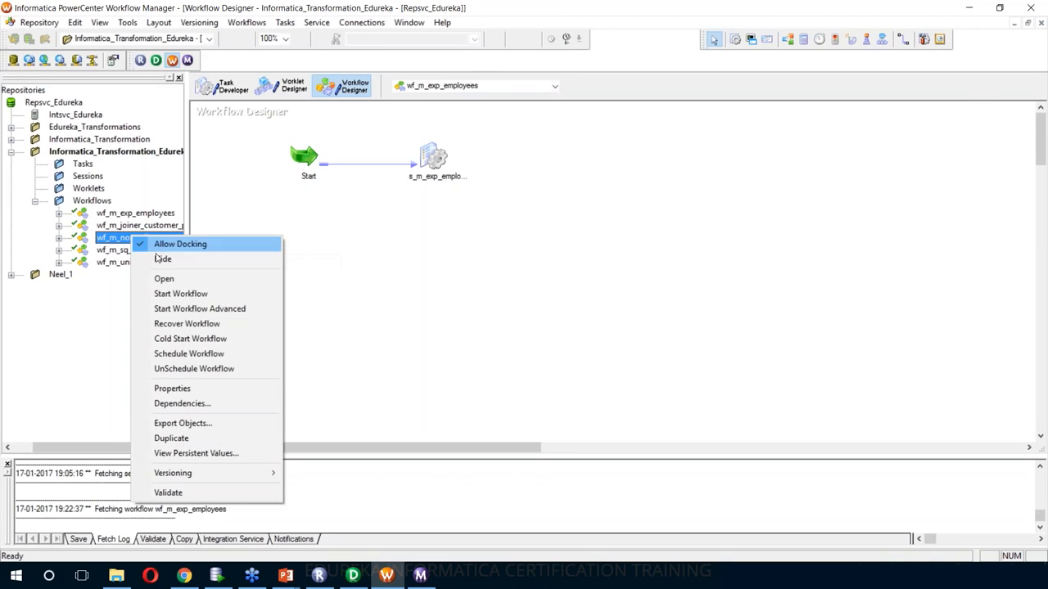
{"action": "left_click", "coordinate": [165, 278]}
{"action": "double_click", "coordinate": [433, 157]}
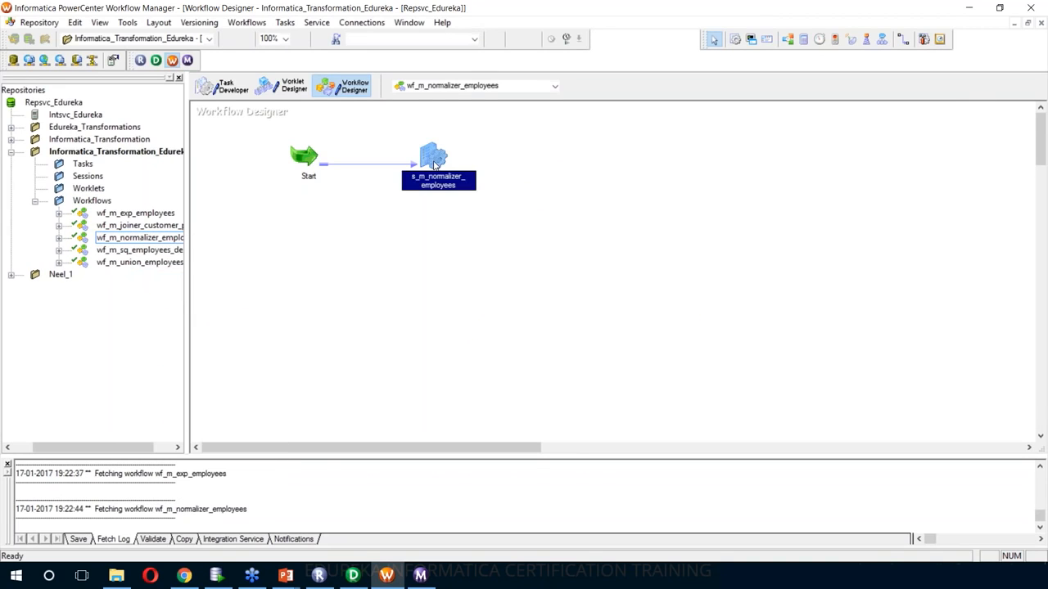
- In the session's Mapping settings, change the target output file extension to .csv
{"action": "left_click", "coordinate": [535, 146]}
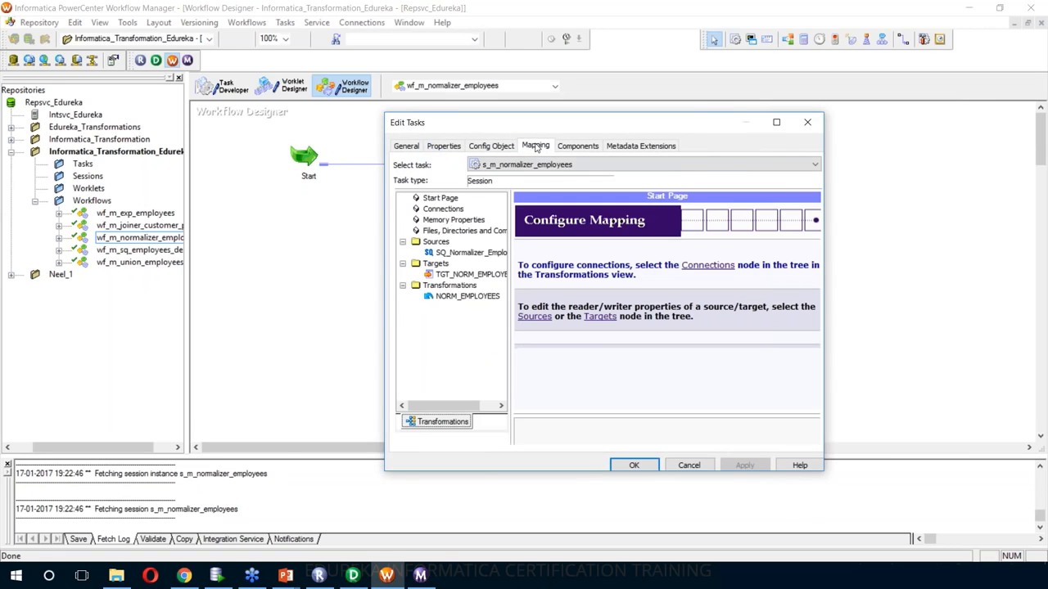
{"action": "left_click", "coordinate": [472, 254]}
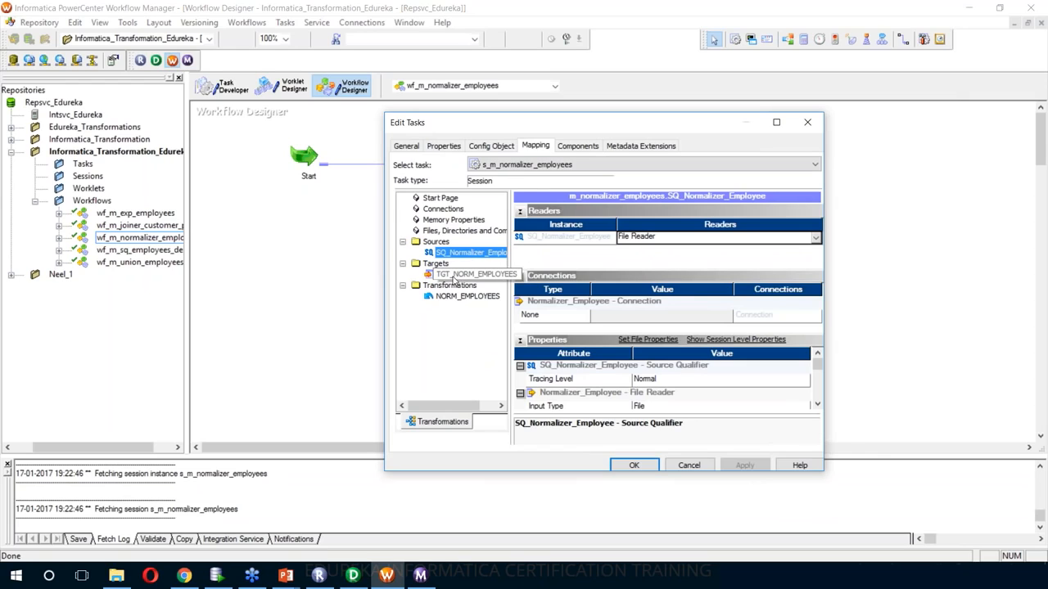
{"action": "left_click", "coordinate": [462, 274]}
{"action": "scroll", "coordinate": [748, 369], "scroll_direction": "down", "scroll_amount": 4}
{"action": "left_click", "coordinate": [719, 366]}
{"action": "key", "text": "BackSpace"}
{"action": "key", "text": "BackSpace"}
{"action": "key", "text": "BackSpace"}
{"action": "key", "text": "BackSpace"}
{"action": "type", "text": ".csv"}
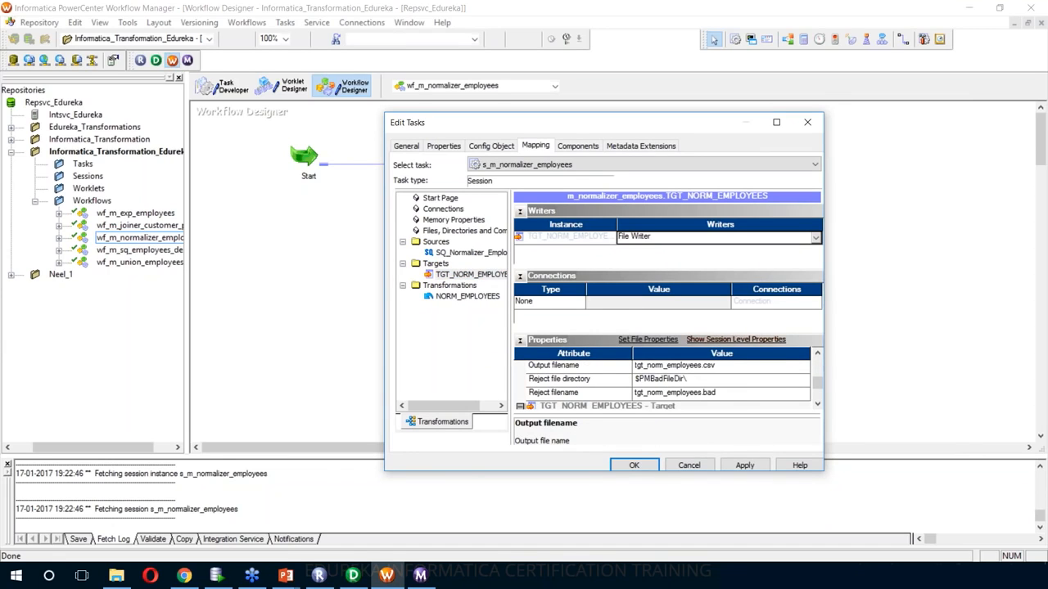
{"action": "left_click", "coordinate": [745, 465]}
{"action": "left_click", "coordinate": [633, 465]}
- Save wf_m_normalizer_employees and start the workflow
{"action": "left_click", "coordinate": [552, 285]}
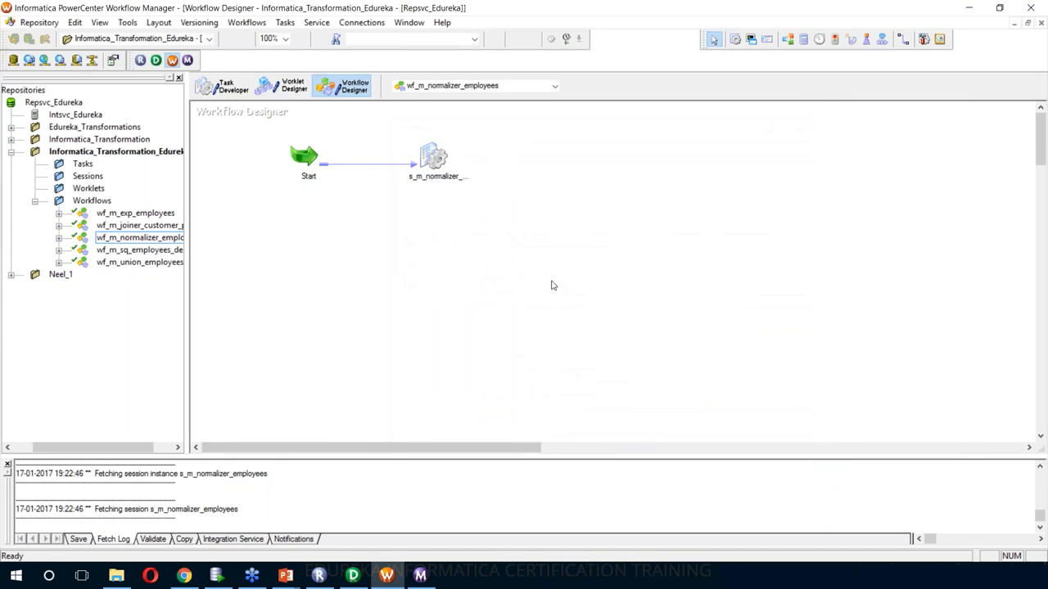
{"action": "key", "text": "ctrl+s"}
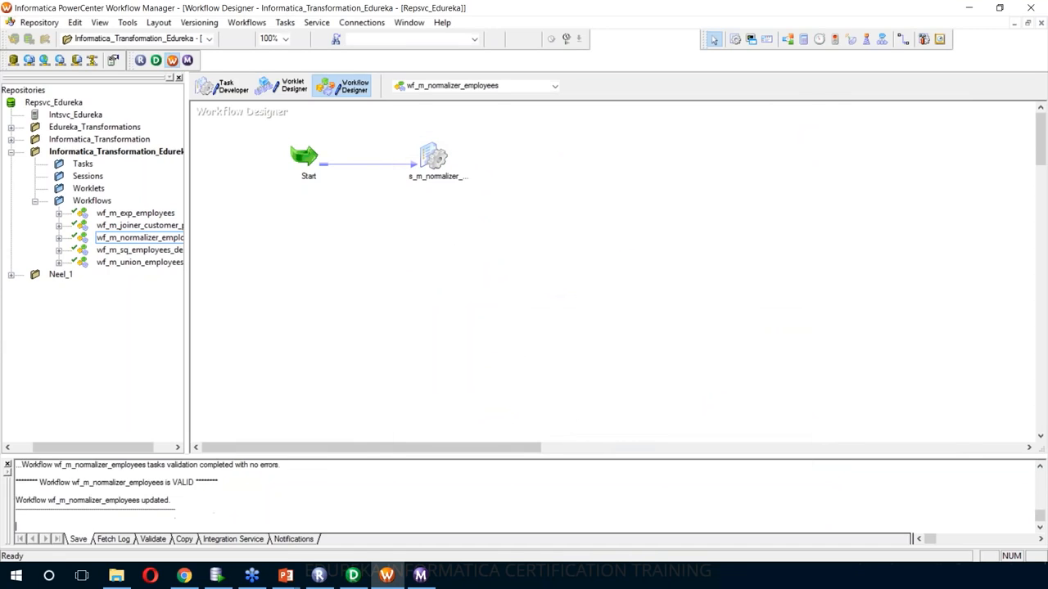
{"action": "right_click", "coordinate": [496, 159]}
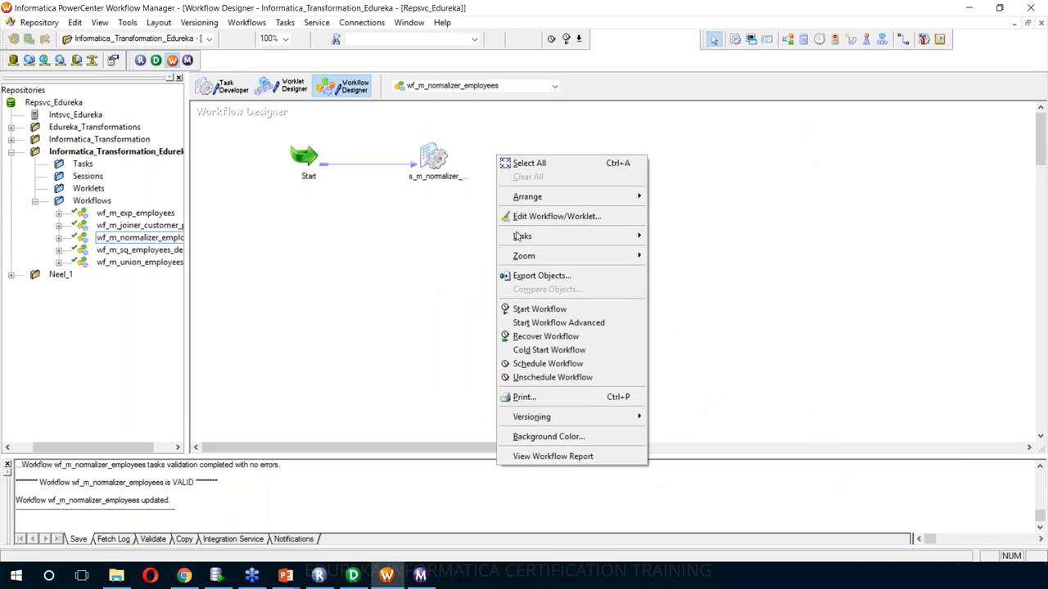
{"action": "left_click", "coordinate": [525, 316]}
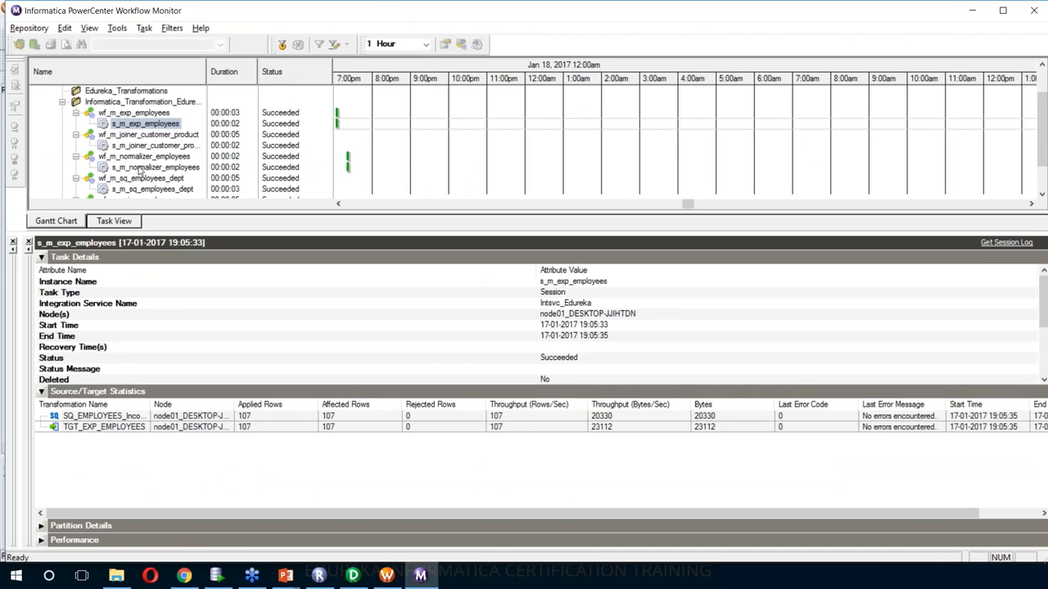
- Confirm 800 source and 1600 target rows, then open tgt_norm_employees.csv from TgtFiles
{"action": "left_click", "coordinate": [139, 168]}
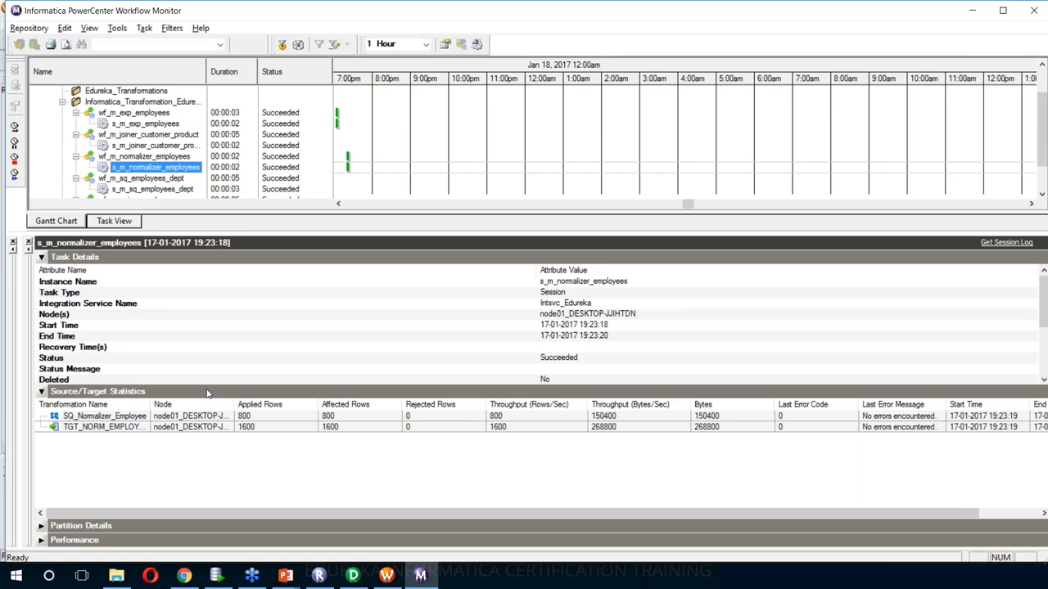
{"action": "left_click", "coordinate": [148, 429]}
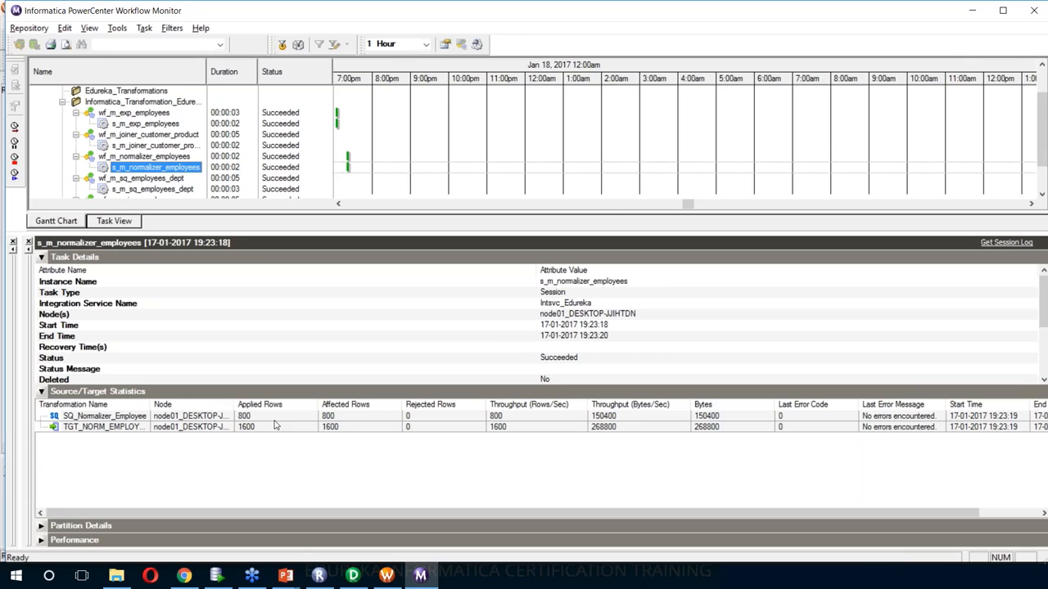
{"action": "key", "text": "alt+Tab"}
{"action": "key", "text": "alt+Tab"}
{"action": "key", "text": "alt+Tab"}
{"action": "key", "text": "alt+Tab"}
{"action": "key", "text": "alt+Tab"}
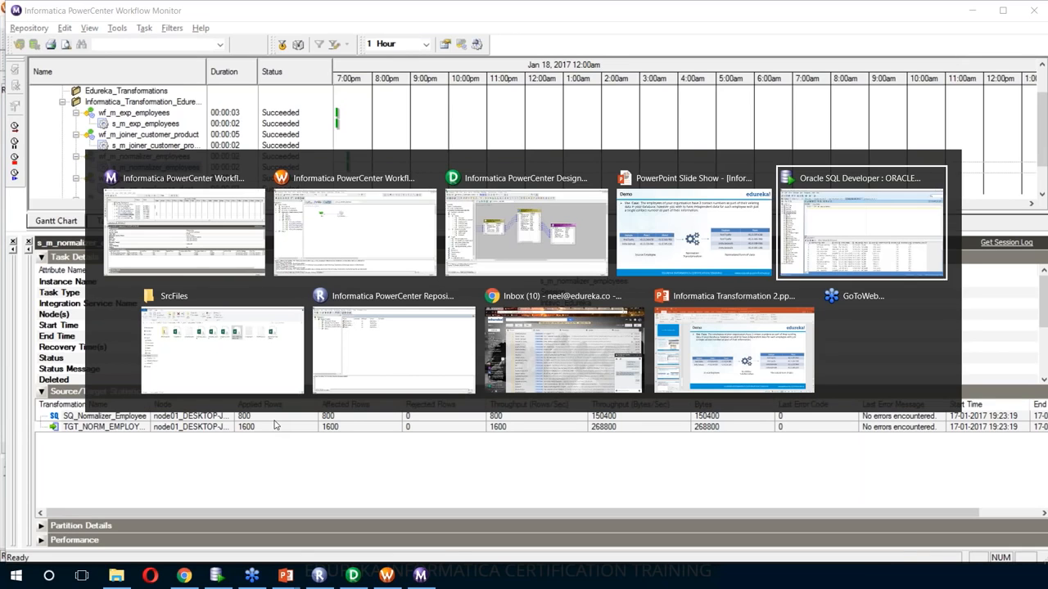
{"action": "left_click", "coordinate": [13, 104]}
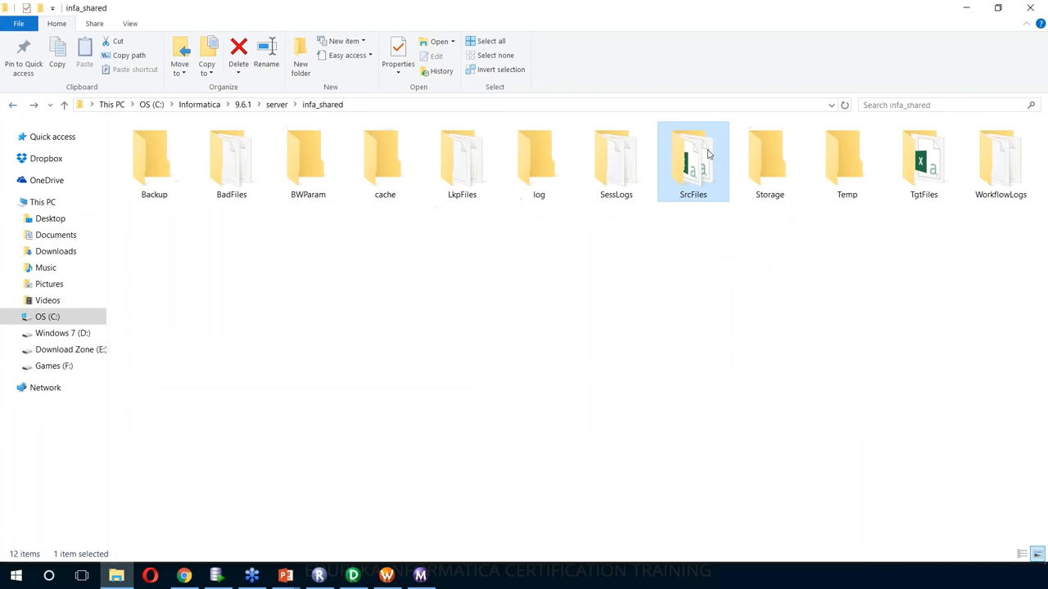
{"action": "double_click", "coordinate": [929, 165]}
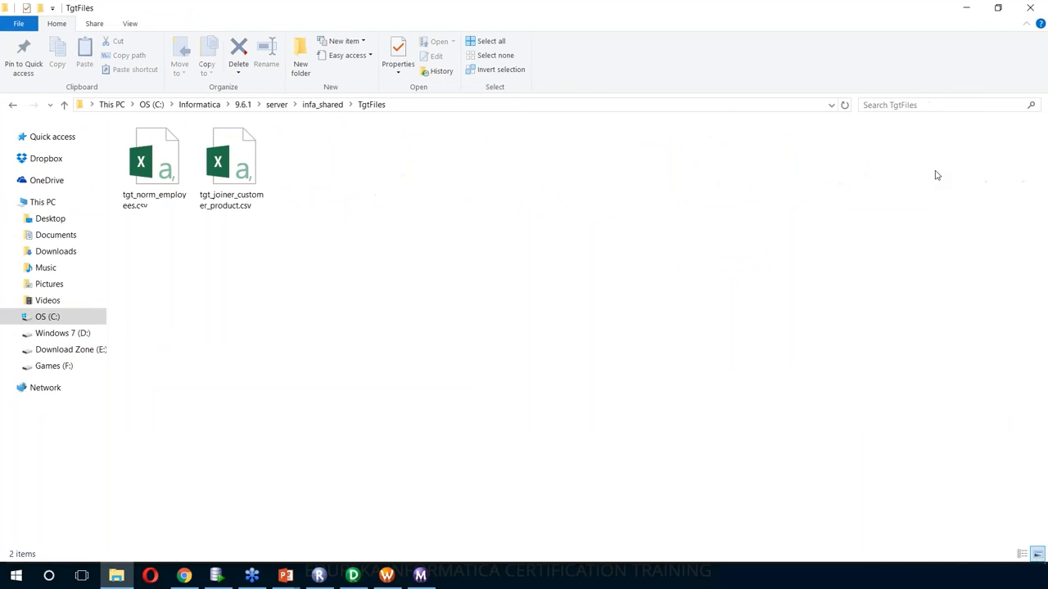
{"action": "double_click", "coordinate": [187, 175]}
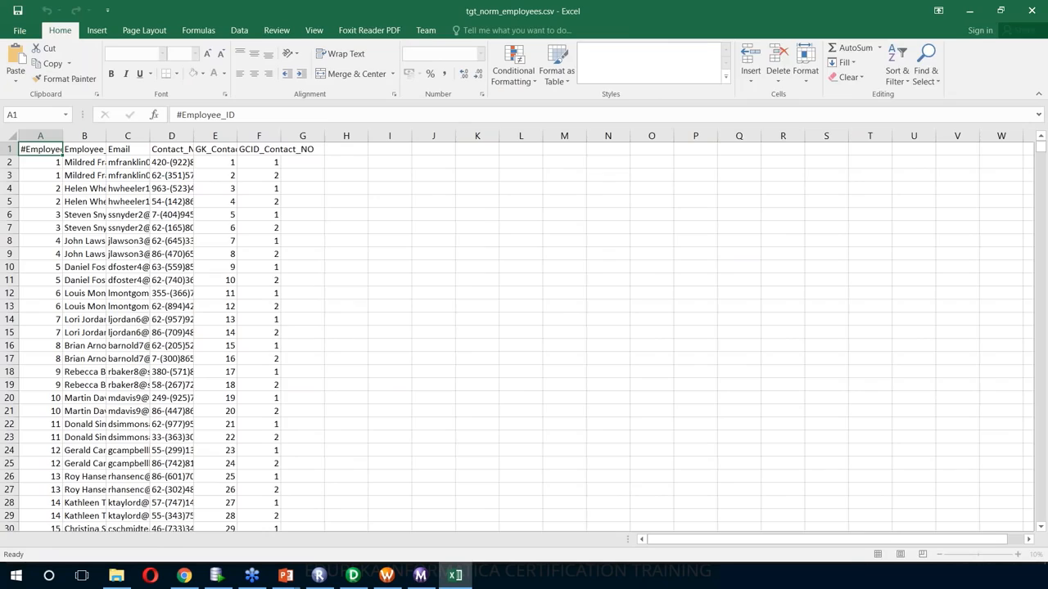
- Auto-fit the columns and check the GK and GCID values down to row 1601
{"action": "key", "text": "ctrl+shift+End"}
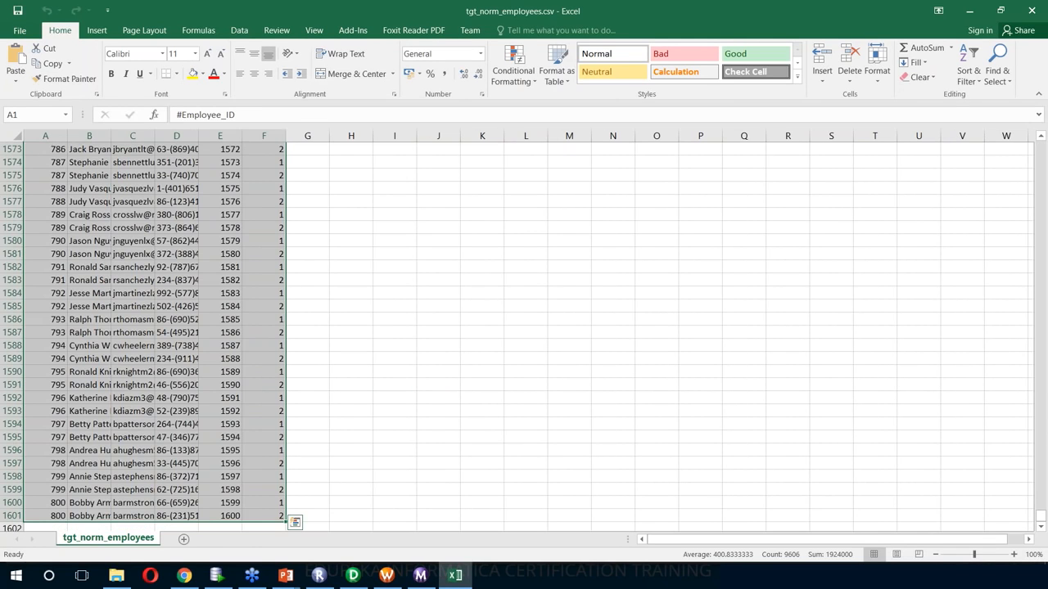
{"action": "key", "text": "alt+h"}
{"action": "key", "text": "o"}
{"action": "key", "text": "i"}
{"action": "left_click", "coordinate": [464, 227]}
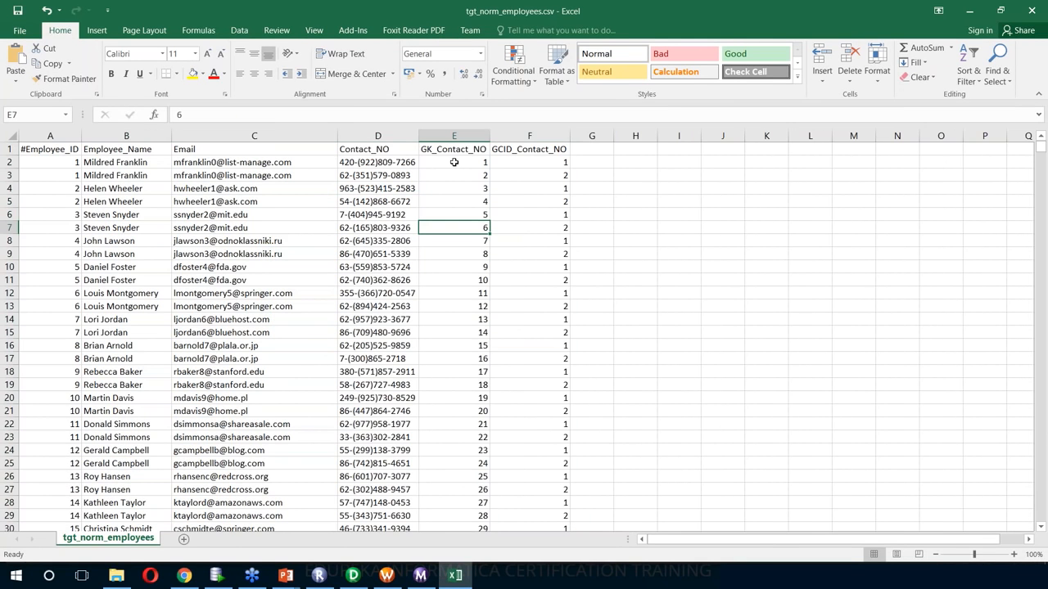
{"action": "left_click", "coordinate": [527, 161]}
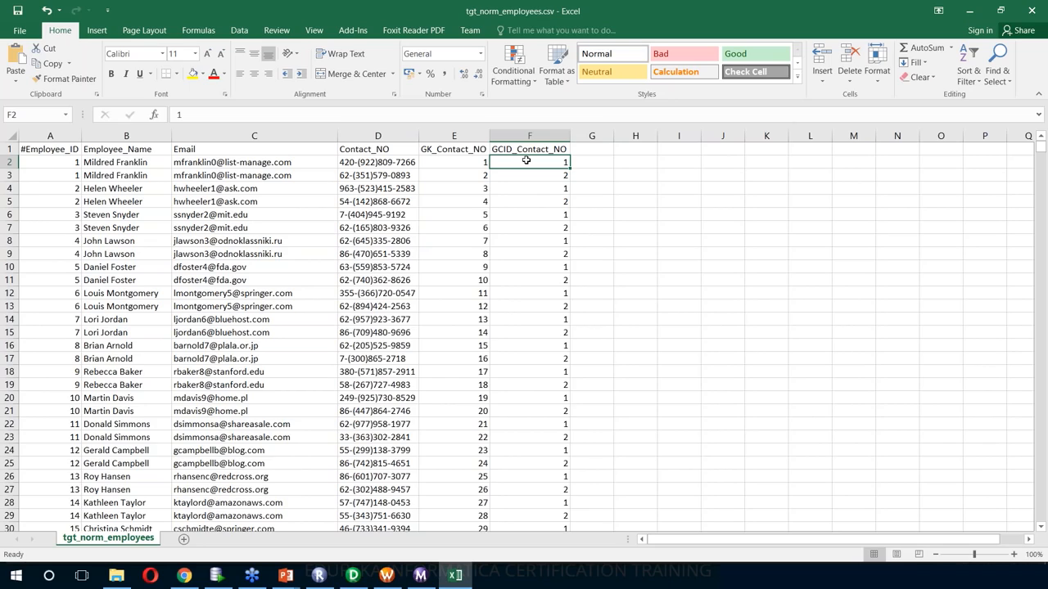
{"action": "left_click", "coordinate": [523, 186]}
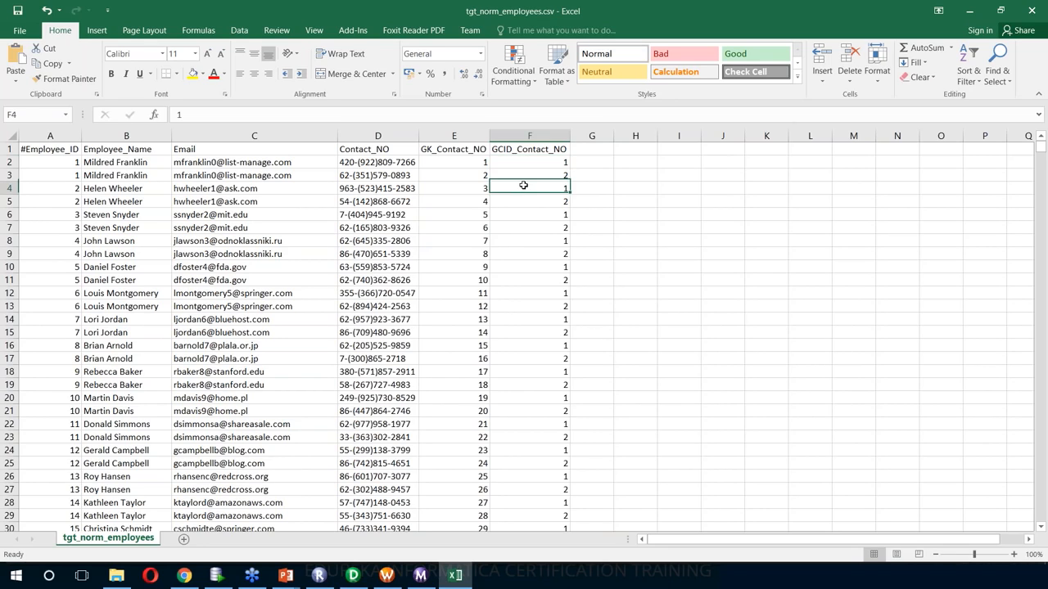
{"action": "left_click", "coordinate": [457, 162]}
{"action": "scroll", "coordinate": [692, 180], "scroll_direction": "down", "scroll_amount": 20}
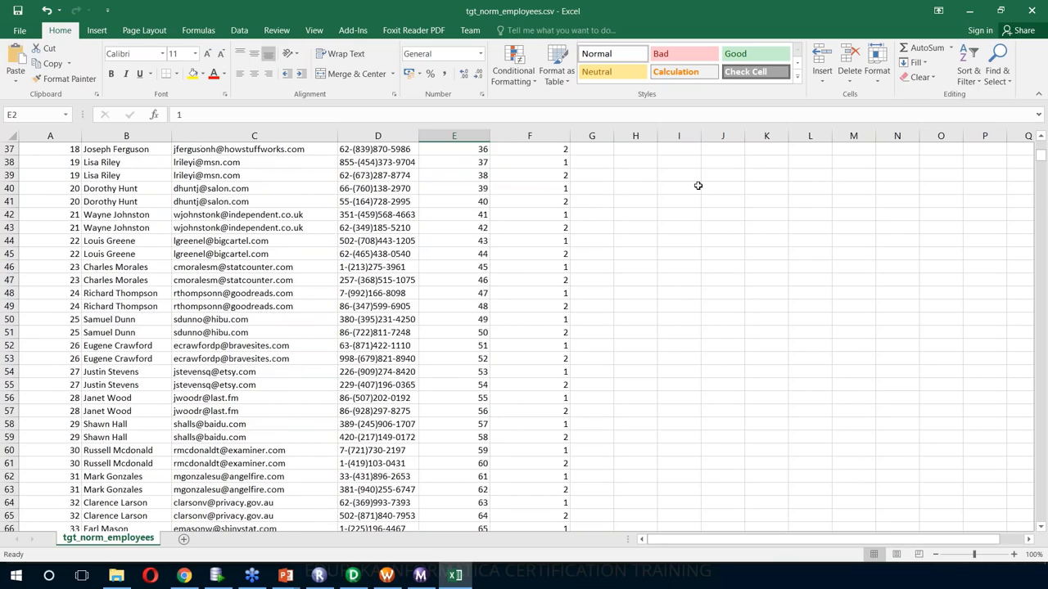
{"action": "left_click_drag", "start_coordinate": [1040, 187], "coordinate": [1040, 516]}
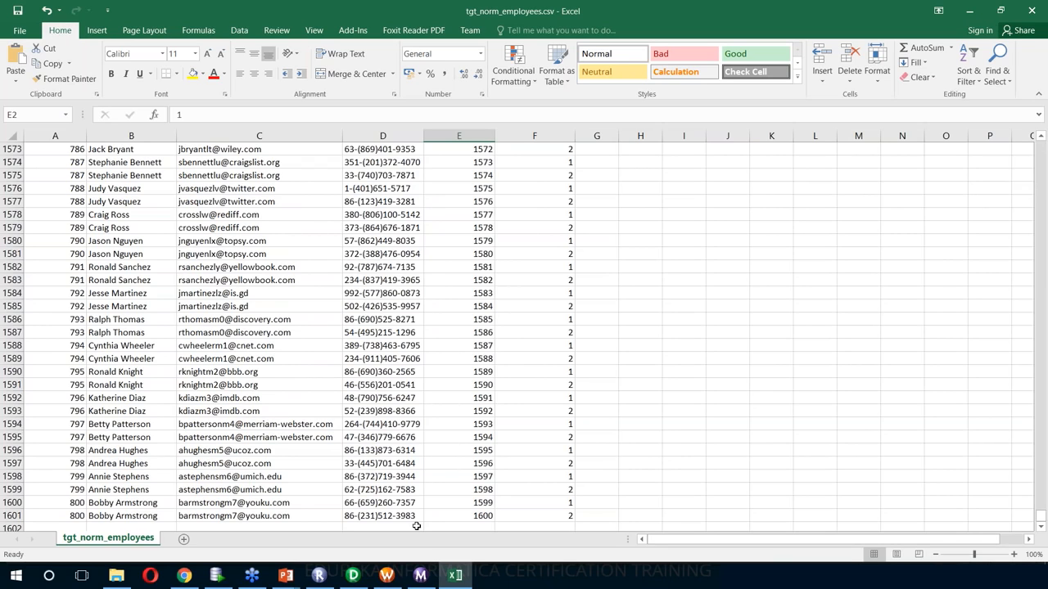
- Restart the normalizer workflow from Workflow Monitor
{"action": "key", "text": "alt+Tab"}
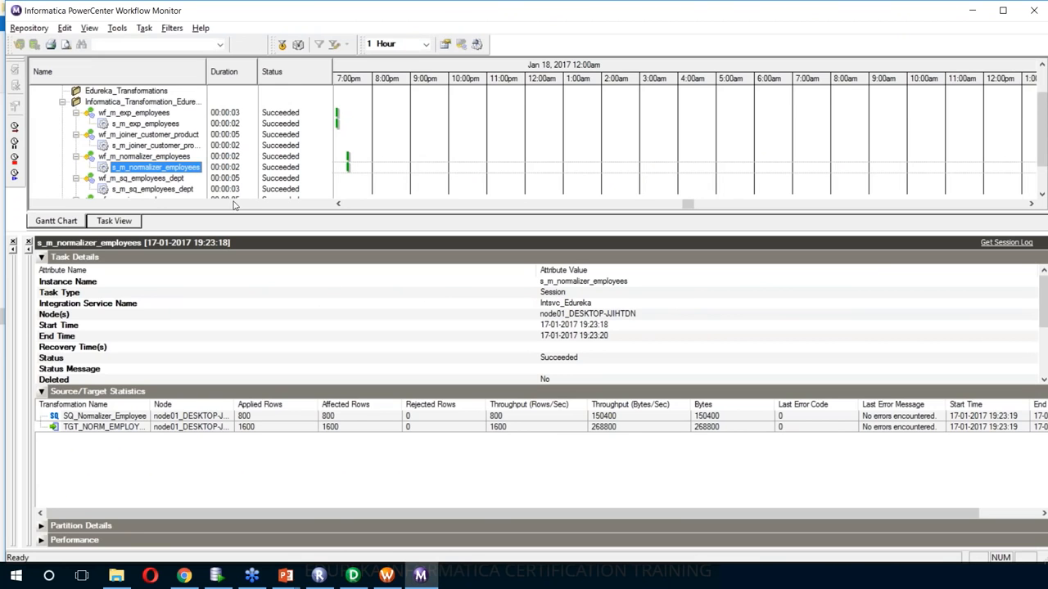
{"action": "right_click", "coordinate": [160, 158]}
{"action": "left_click", "coordinate": [184, 204]}
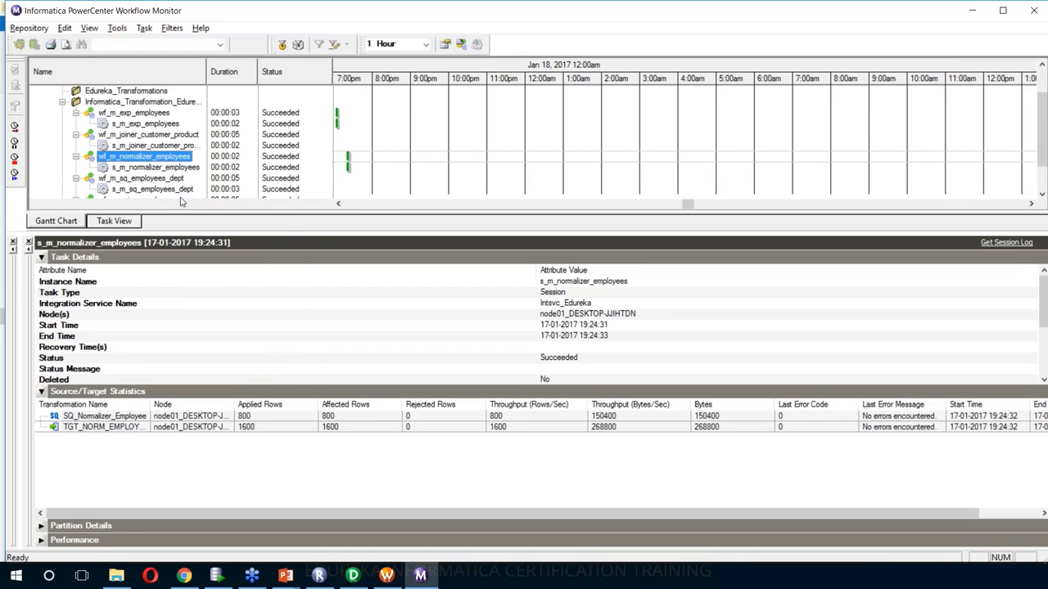
{"action": "key", "text": "alt+Tab"}
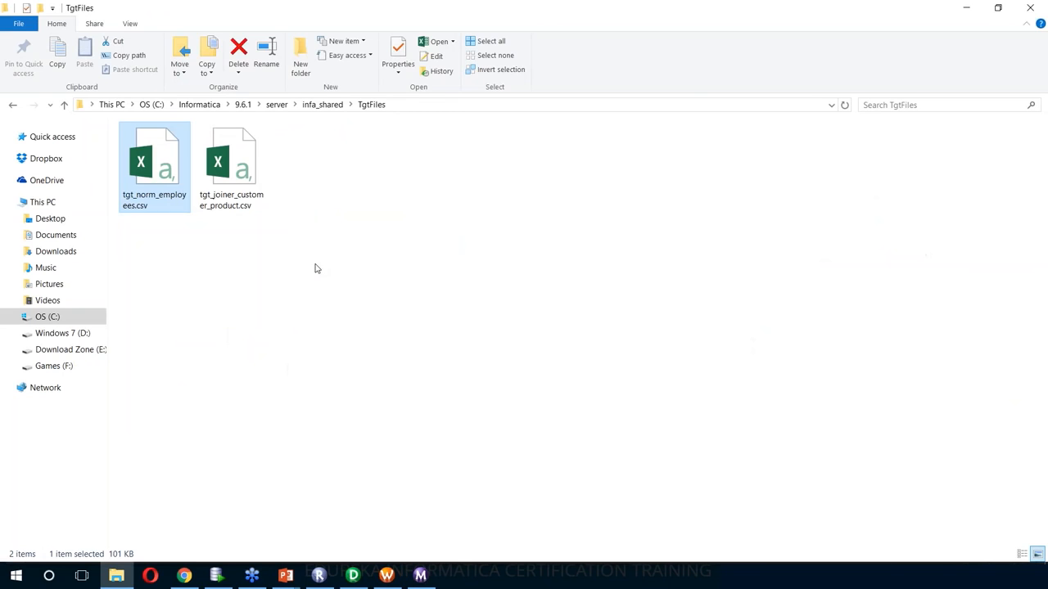
- Reopen tgt_norm_employees.csv, auto-fit columns, confirm GK_Contact_NO starts at 1601, and close without saving
{"action": "double_click", "coordinate": [155, 193]}
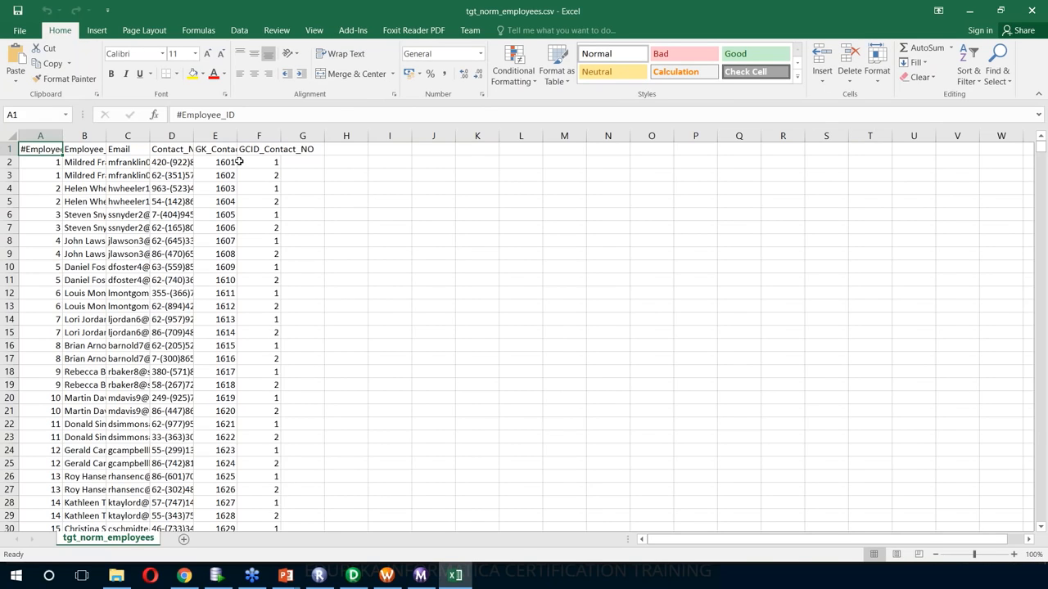
{"action": "key", "text": "ctrl+shift+End"}
{"action": "key", "text": "alt+h"}
{"action": "key", "text": "o"}
{"action": "key", "text": "i"}
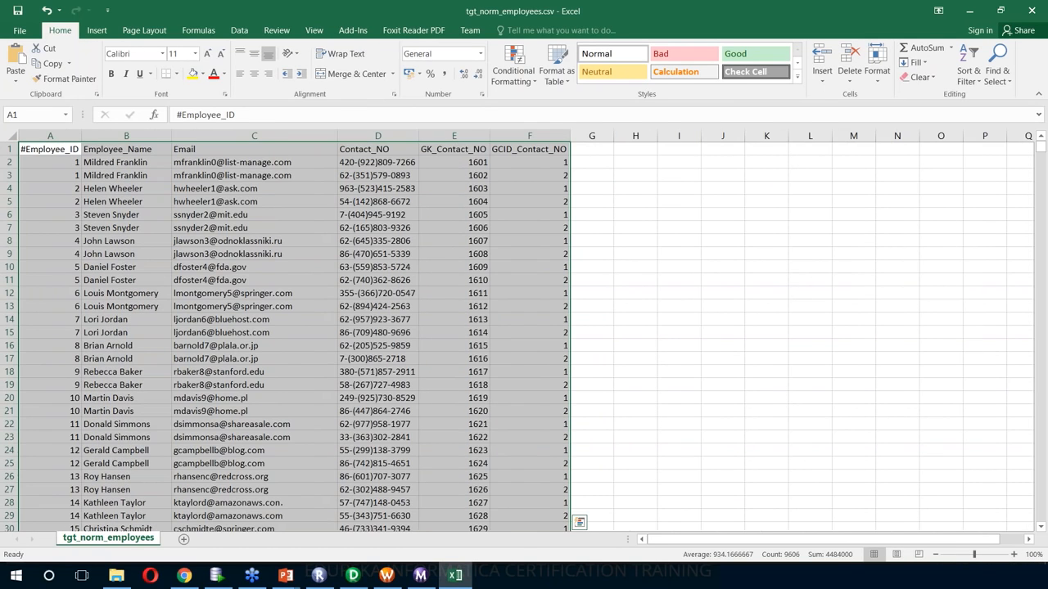
{"action": "left_click", "coordinate": [472, 157]}
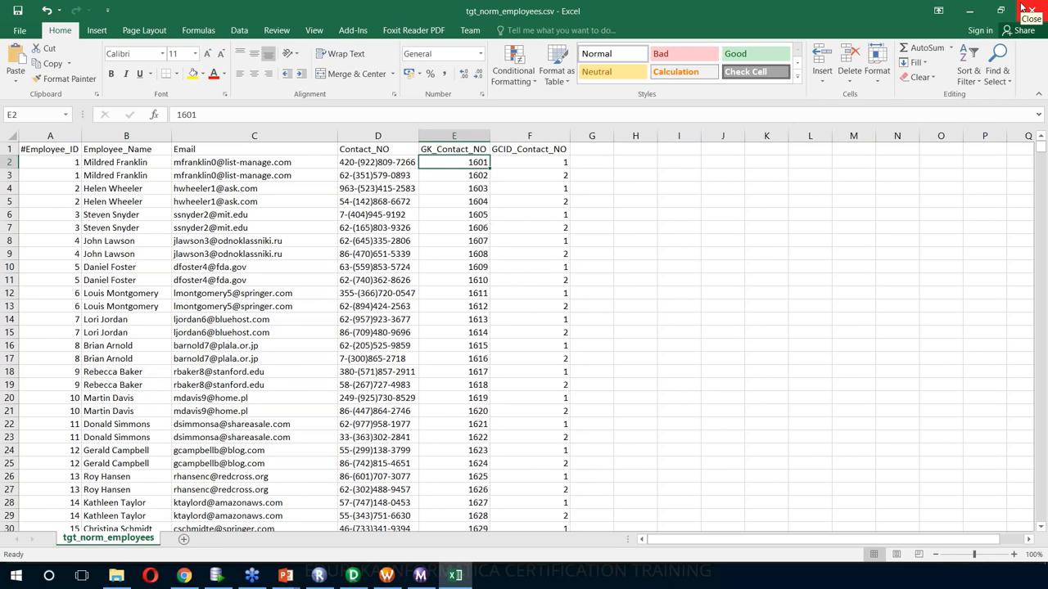
{"action": "left_click", "coordinate": [1023, 8]}
{"action": "left_click", "coordinate": [524, 302]}
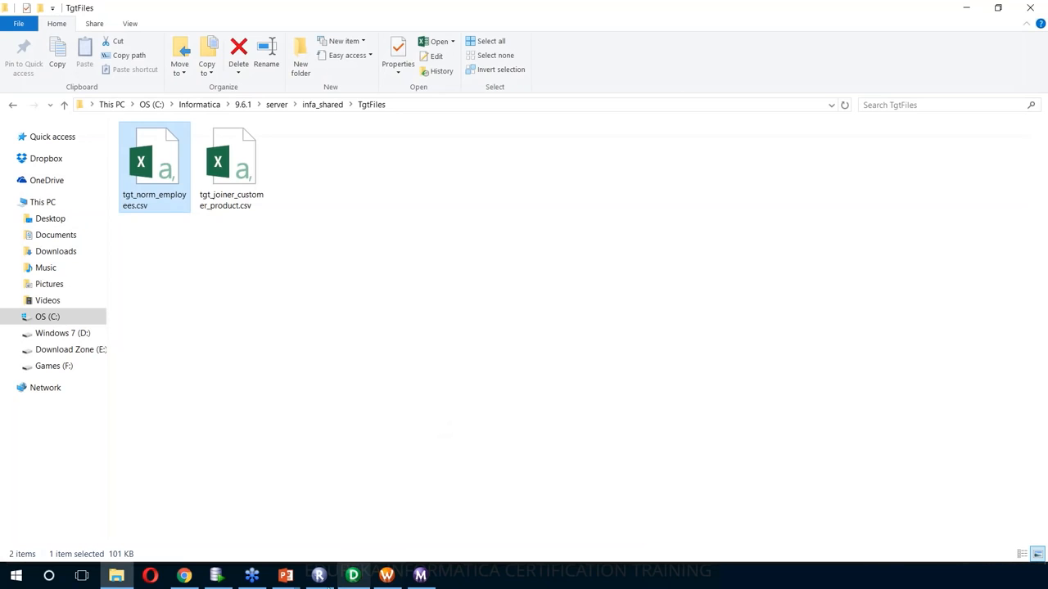
- Return to the PowerPoint slide show and advance to the Normalizer Transformation summary slide
{"action": "mouse_move", "coordinate": [286, 577]}
{"action": "left_click", "coordinate": [557, 540]}
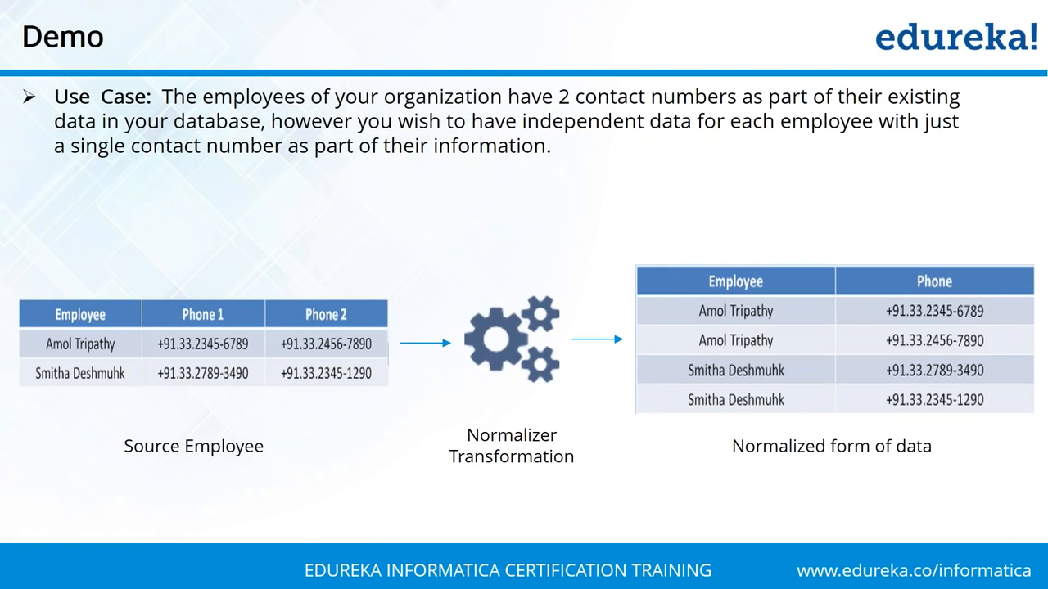
{"action": "key", "text": "Right"}
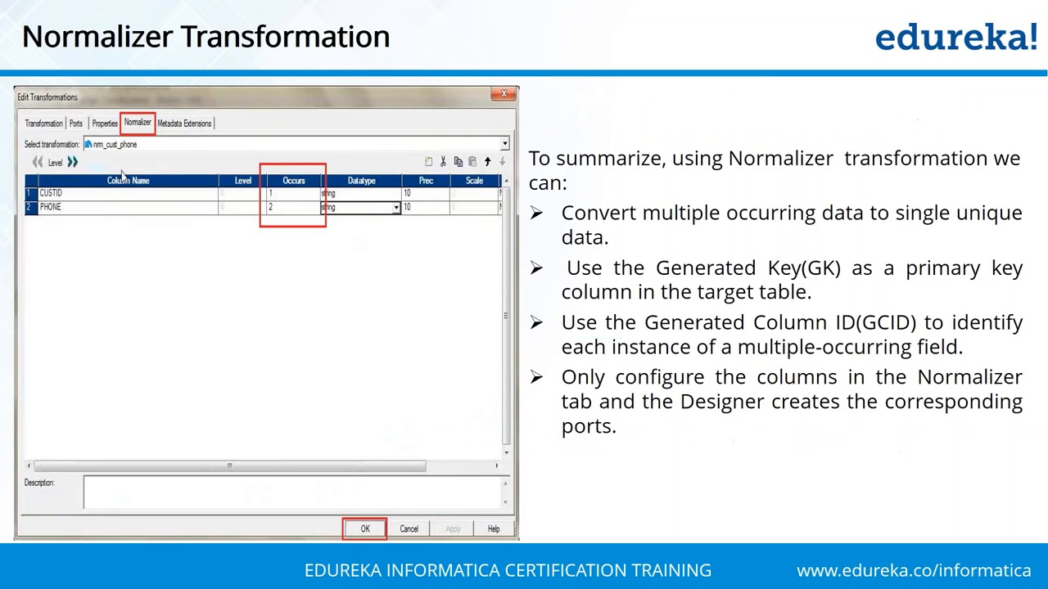